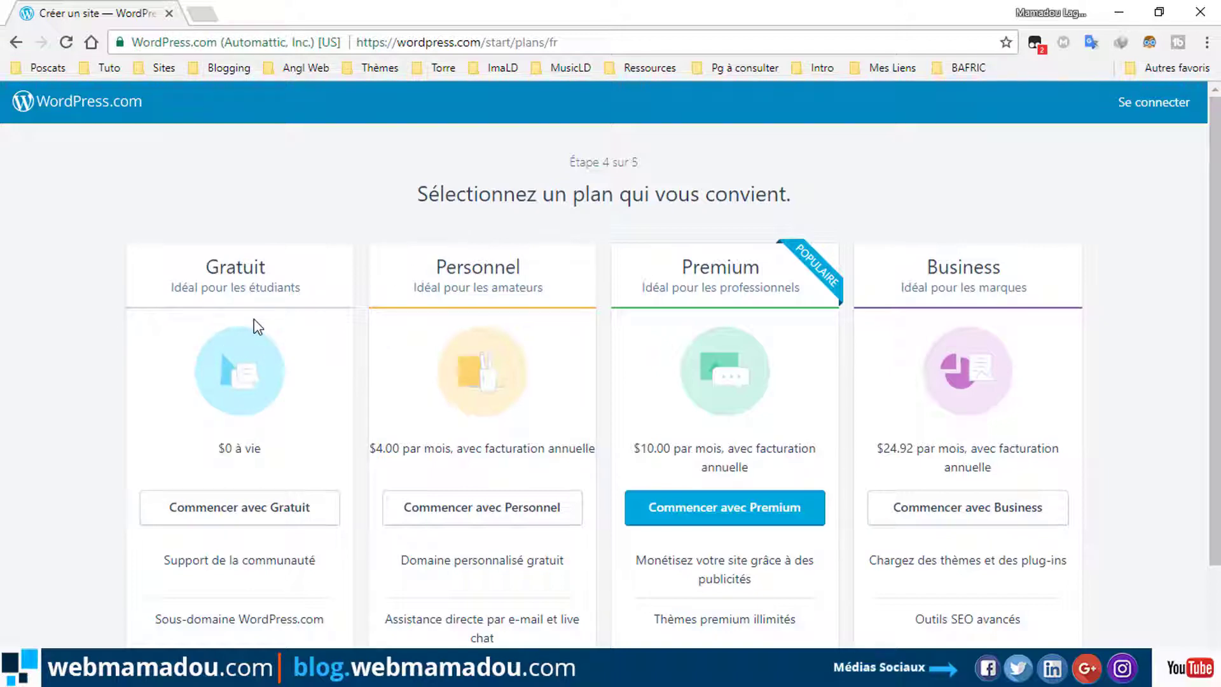
# Compare the plans and choose 'Commencer avec Gratuit' for the free Gratuit plan.
pyautogui.scroll(-4, 288, 320)
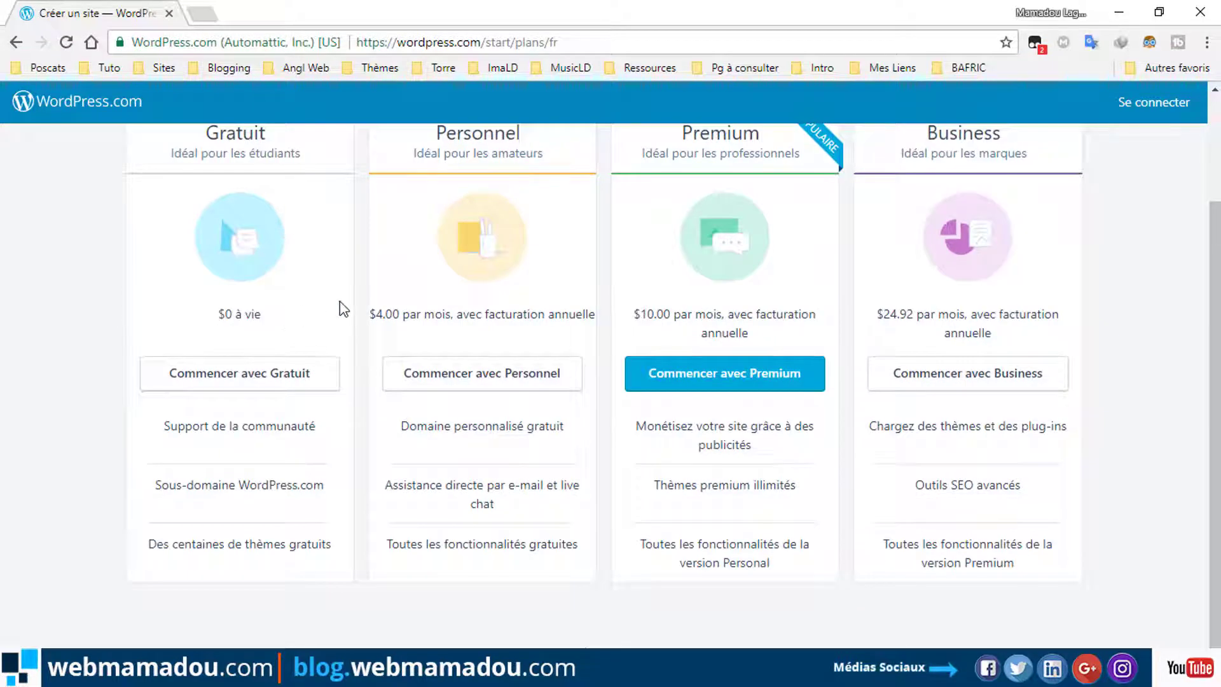
pyautogui.scroll(4, 340, 309)
pyautogui.scroll(-3, 340, 306)
pyautogui.scroll(2, 342, 307)
pyautogui.scroll(-1, 344, 308)
pyautogui.scroll(2, 344, 309)
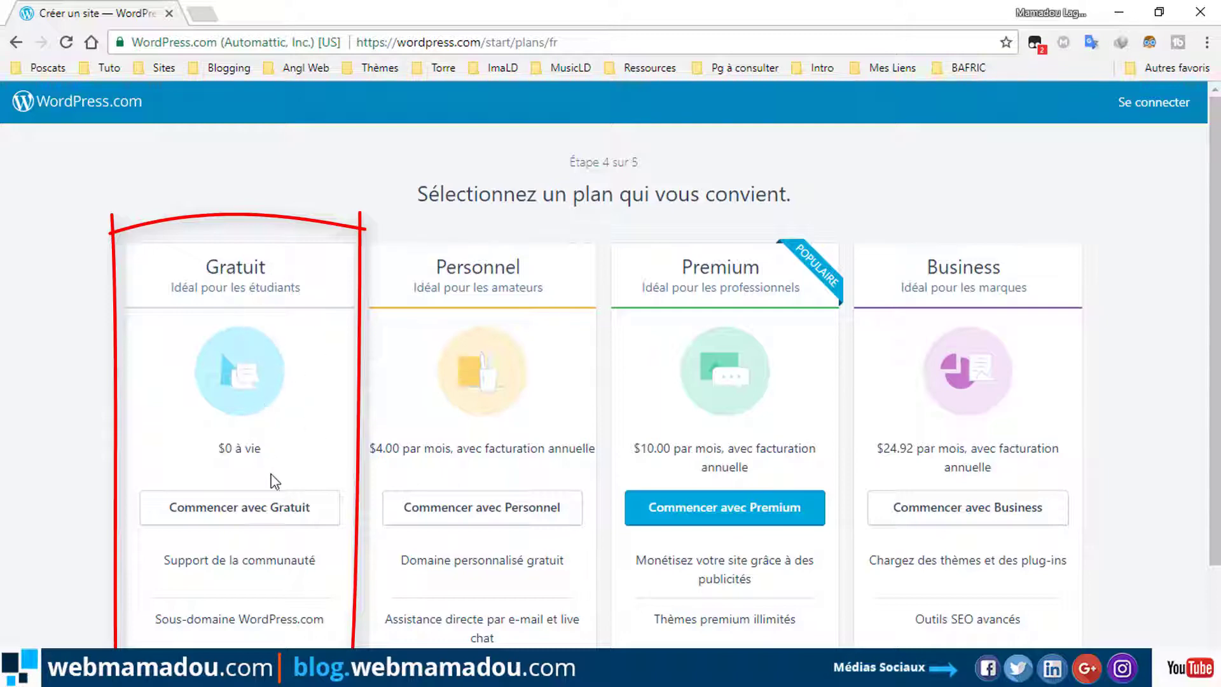
pyautogui.scroll(-2, 267, 477)
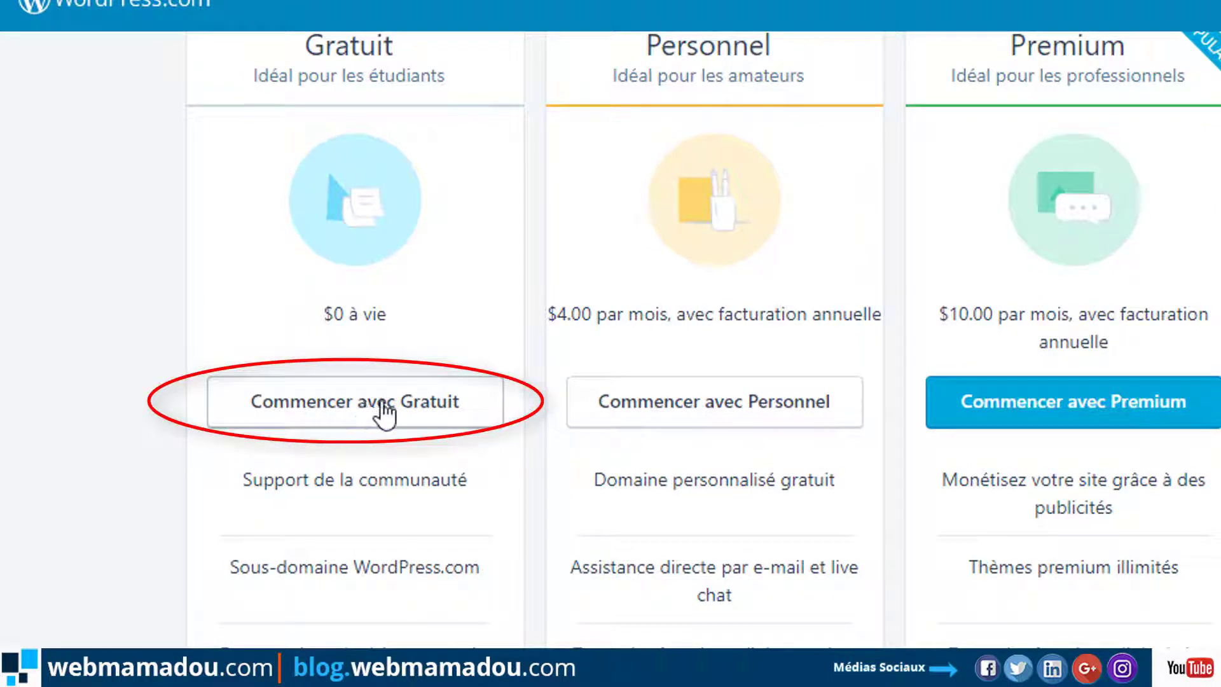
pyautogui.click(331, 401)
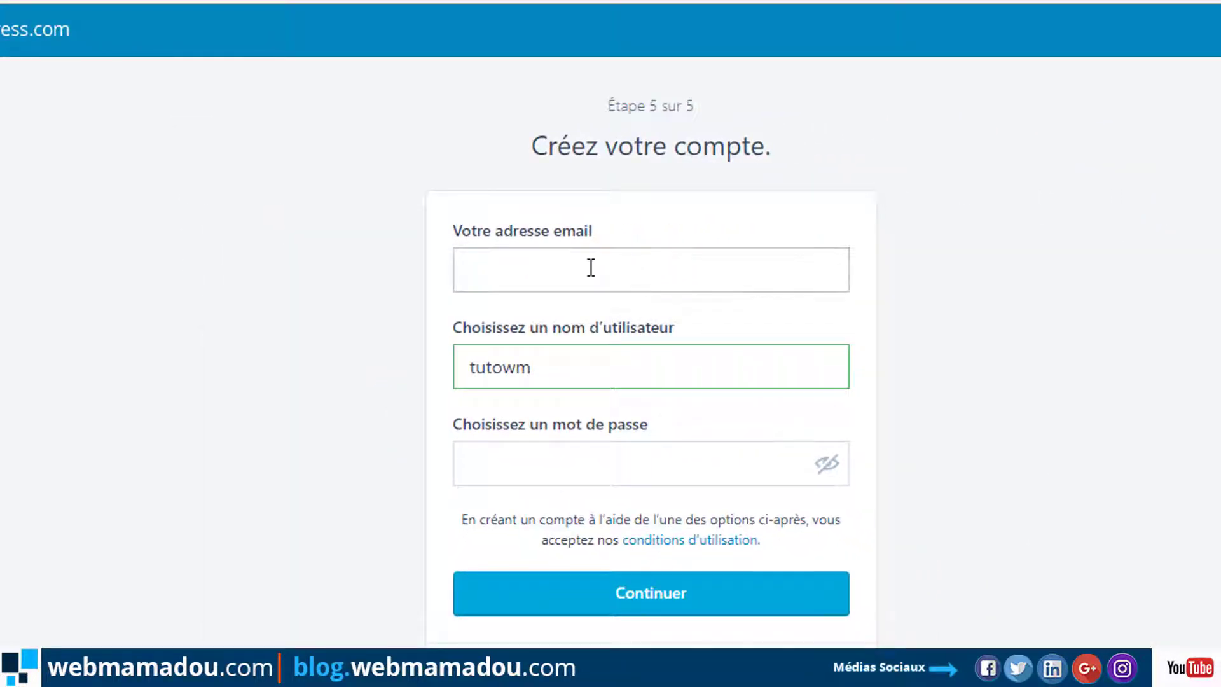
# Check the prefilled username on the Créez votre compte form.
pyautogui.click(591, 267)
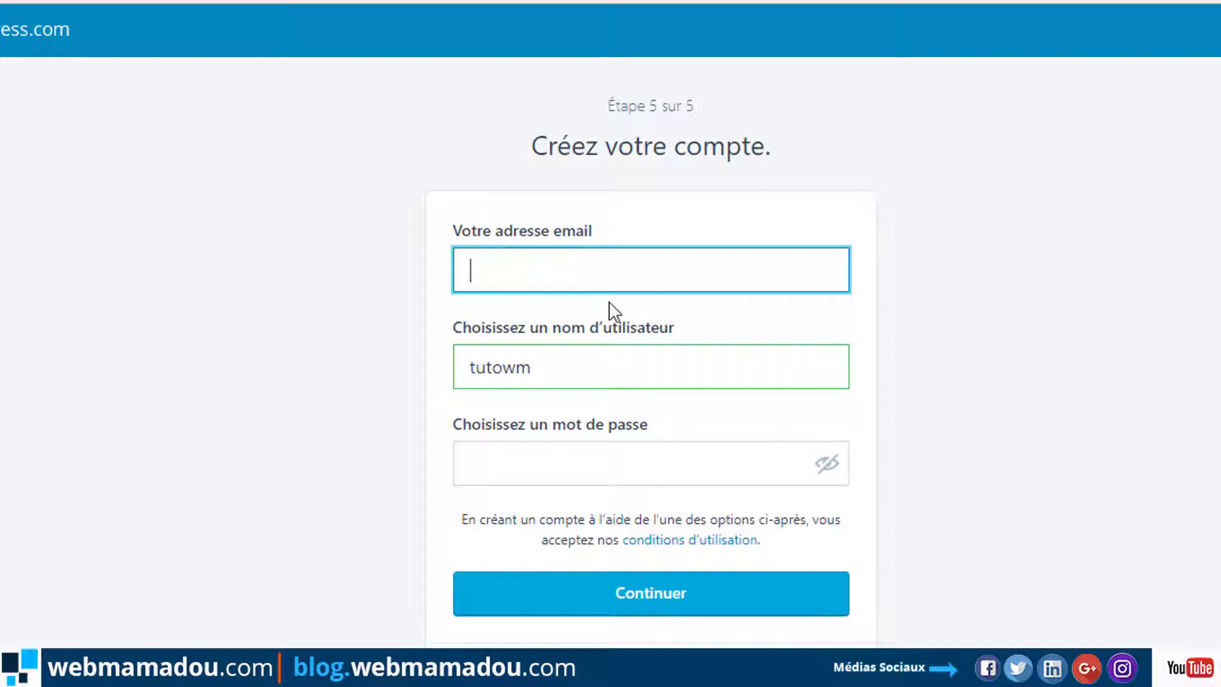
pyautogui.scroll(-3, 607, 306)
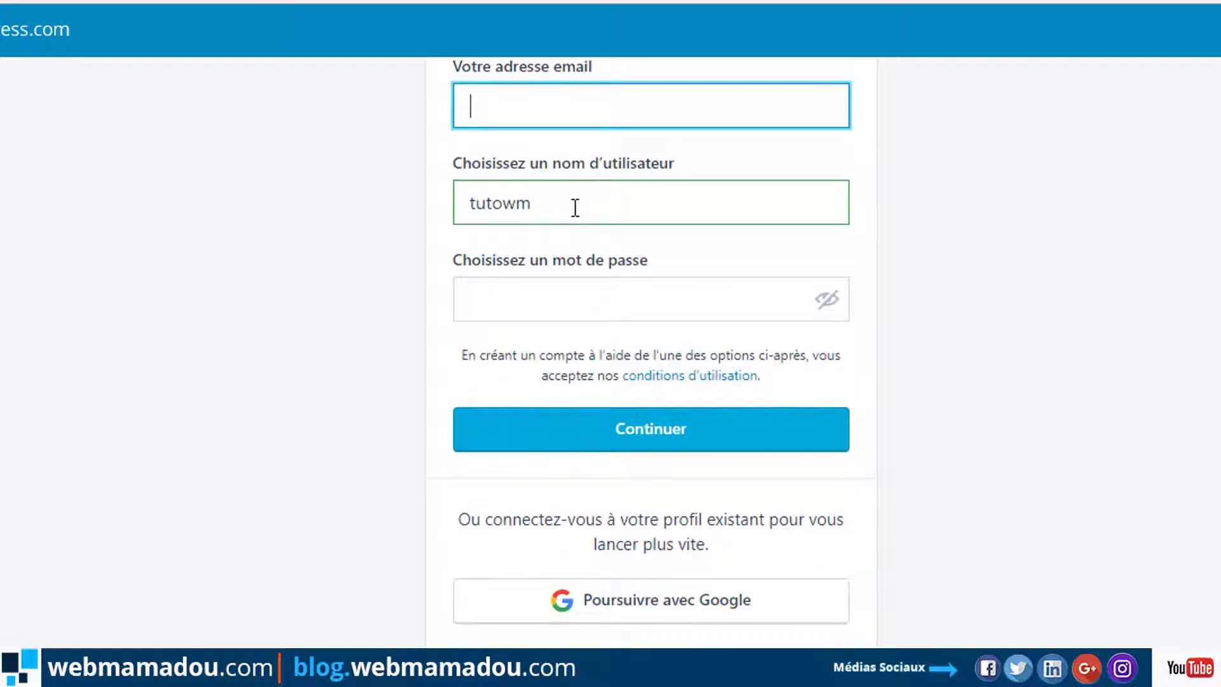
pyautogui.moveTo(575, 207); pyautogui.dragTo(479, 218)
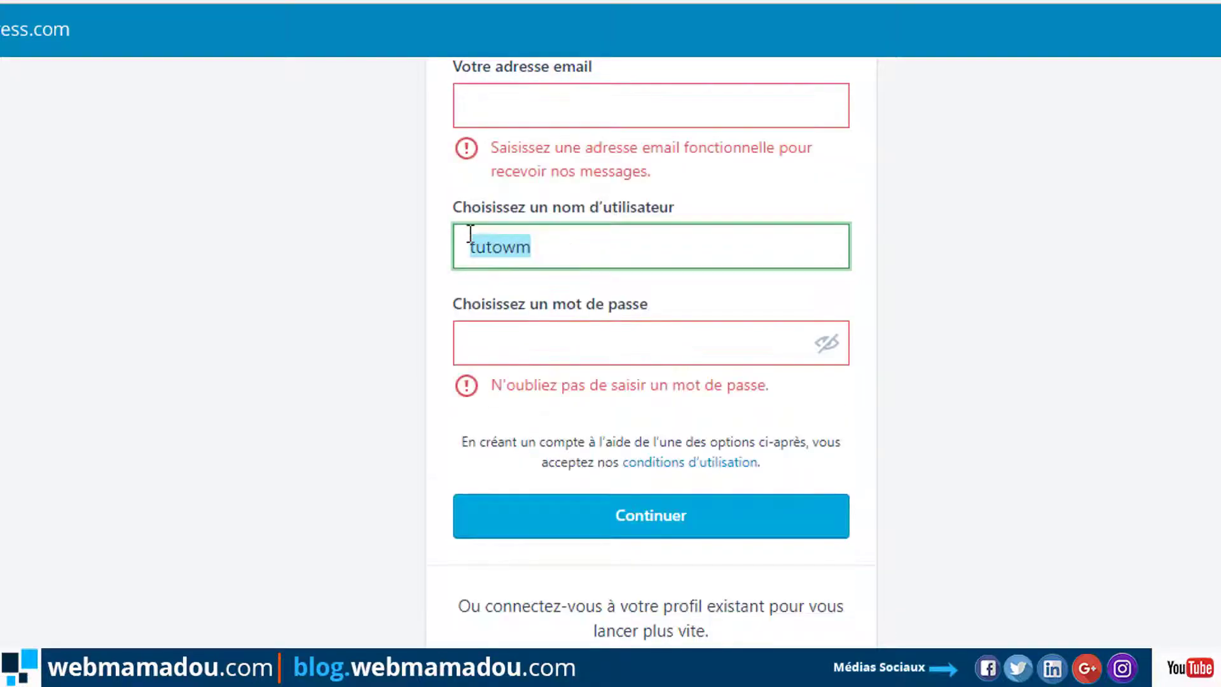
pyautogui.click(568, 245)
pyautogui.scroll(-2, 568, 245)
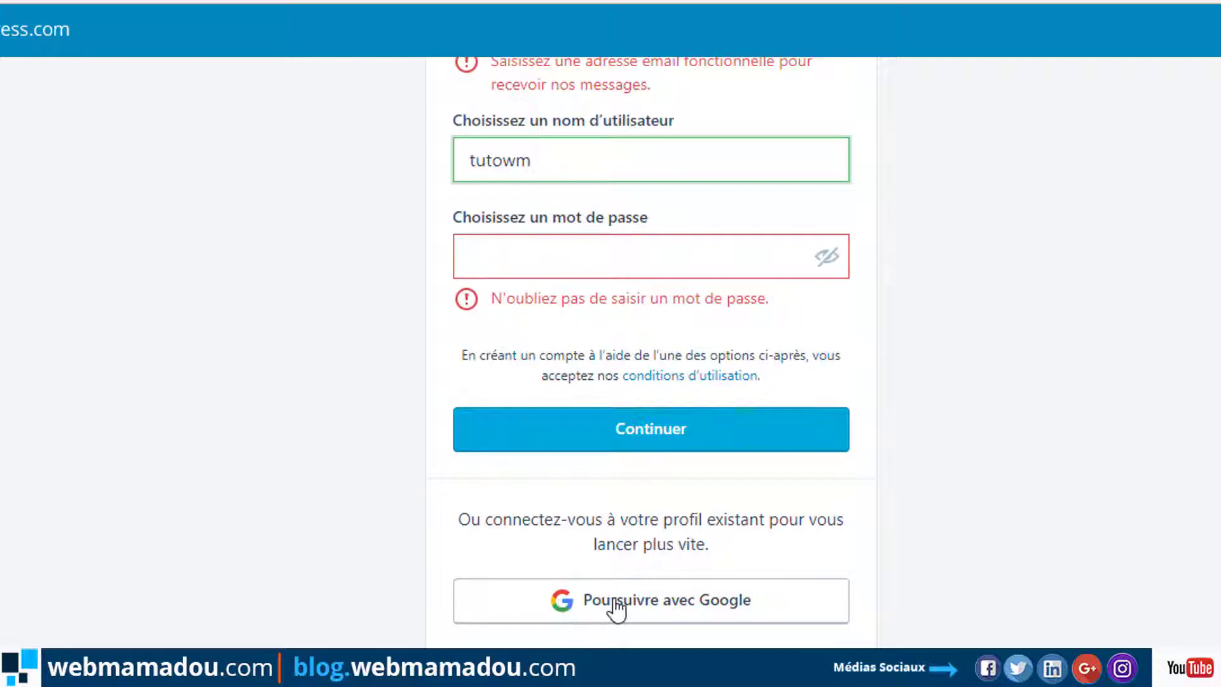
pyautogui.scroll(4, 799, 555)
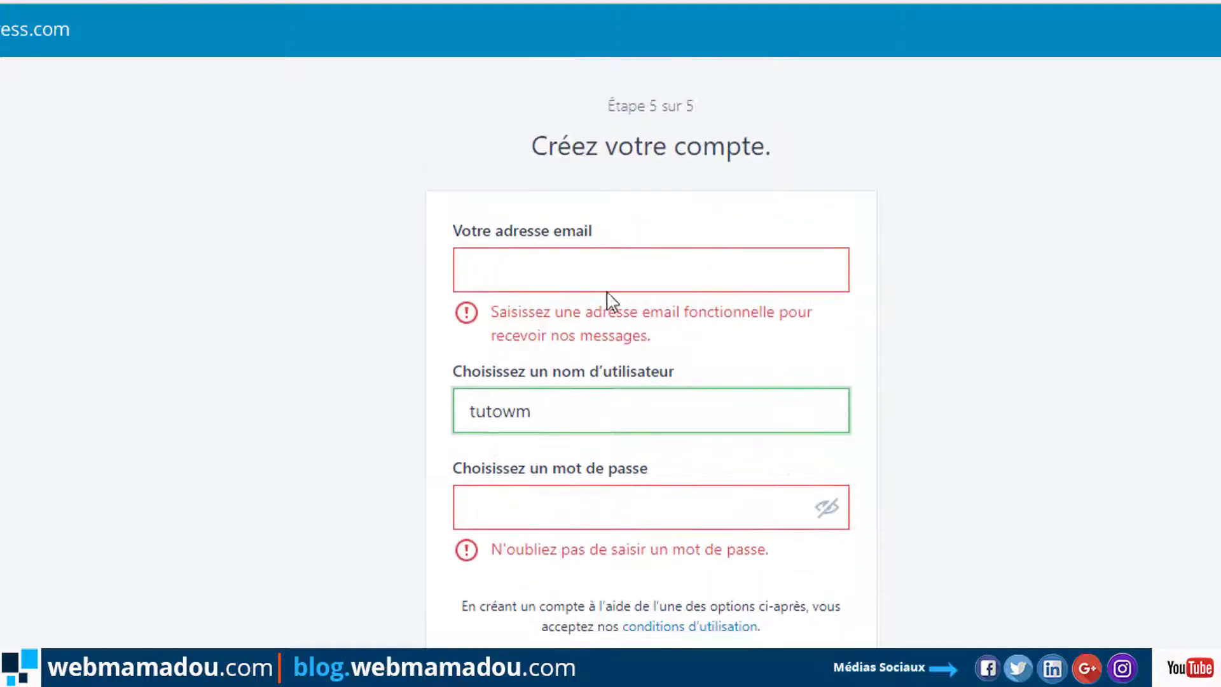
# Put the caret in the Votre adresse email field.
pyautogui.click(566, 275)
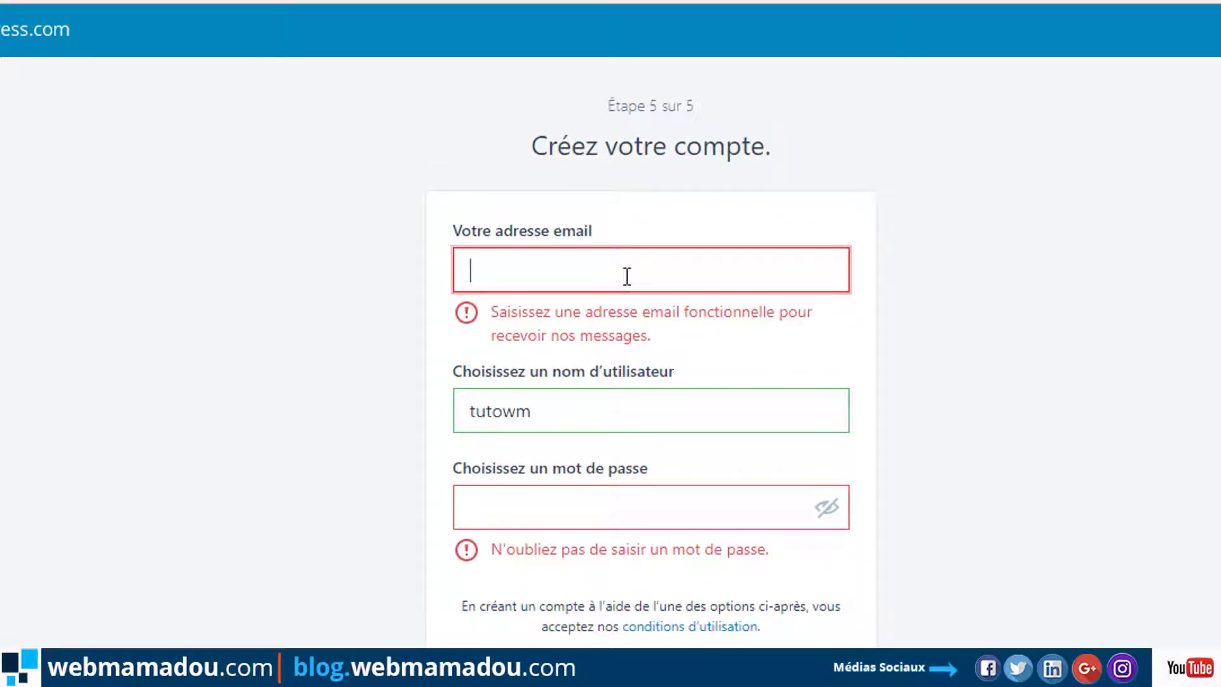
pyautogui.scroll(-4, 636, 356)
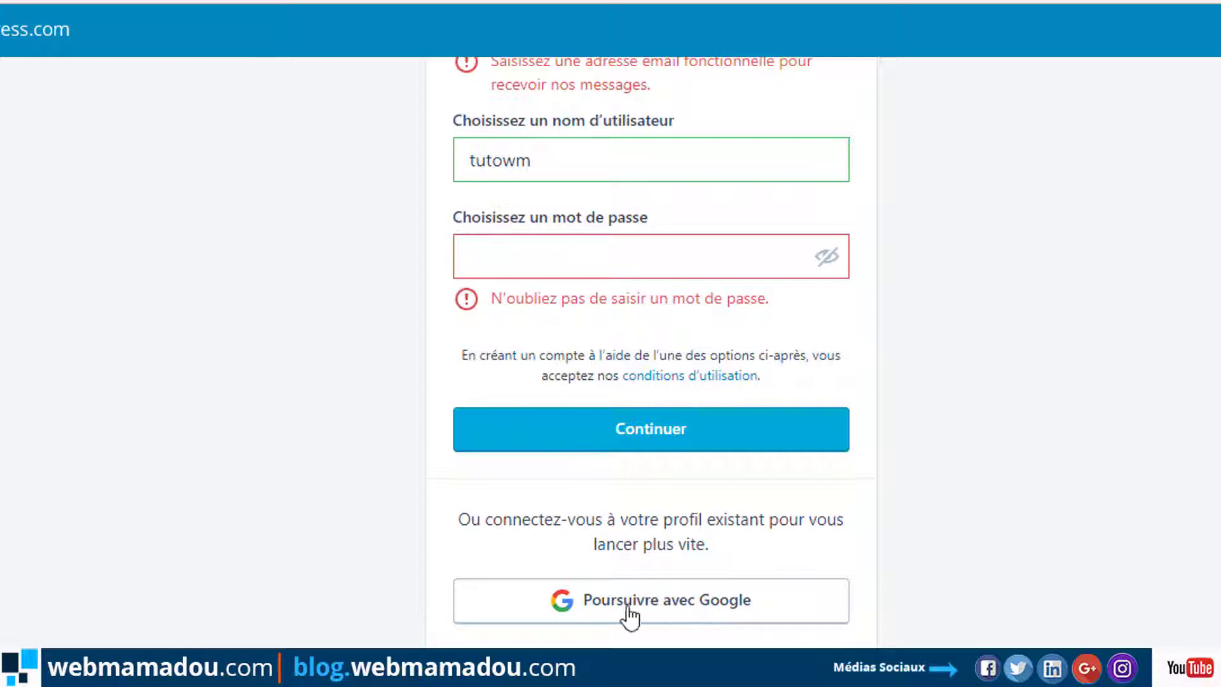
pyautogui.scroll(4, 757, 559)
pyautogui.click(598, 278)
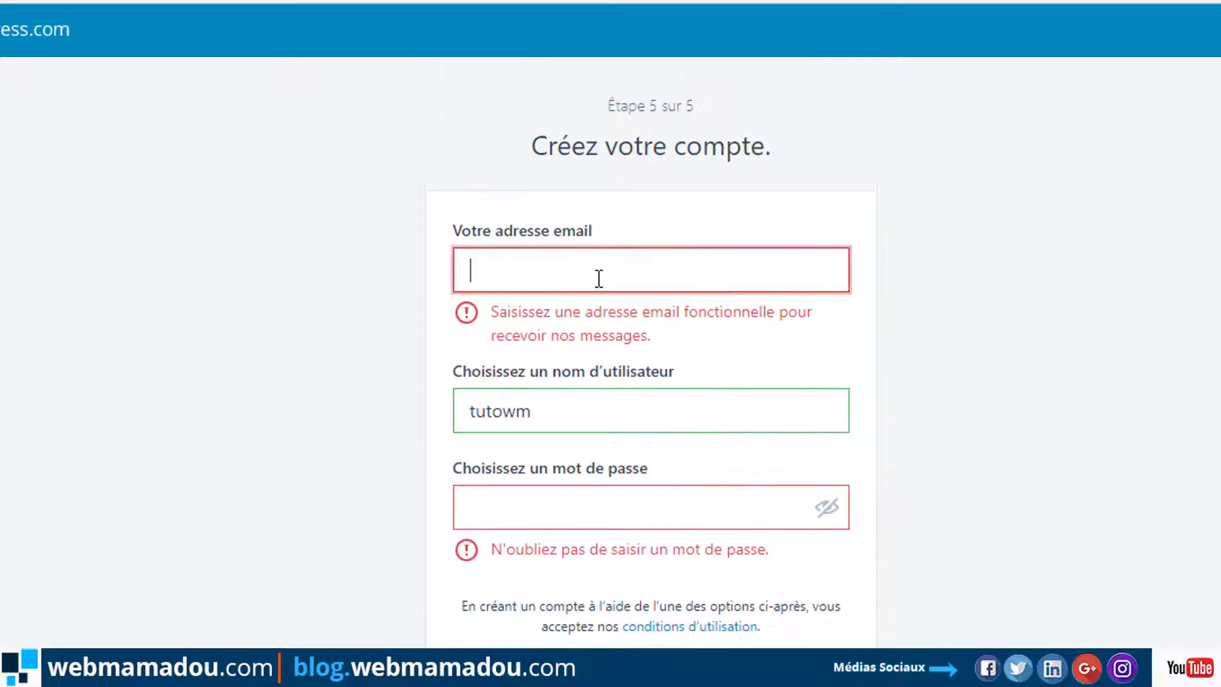
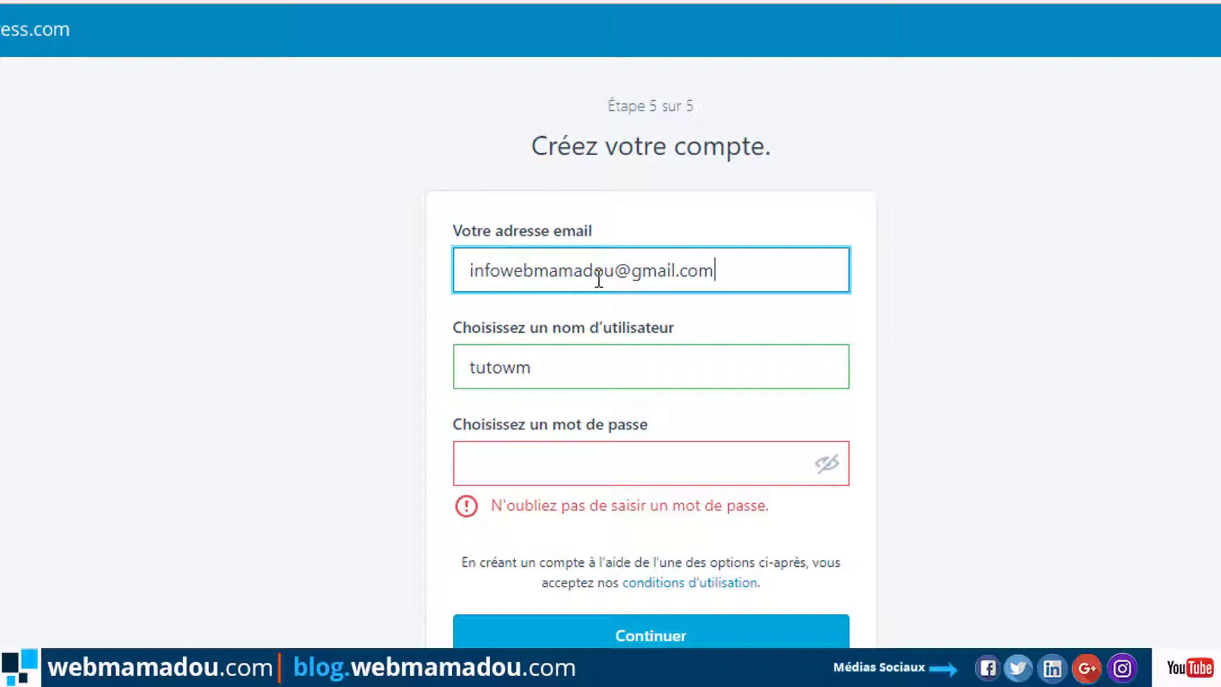
# Enter the account's e-mail address and edit the prefilled username into a longer one.
pyautogui.moveTo(526, 362); pyautogui.dragTo(459, 367)
pyautogui.press('BackSpace')
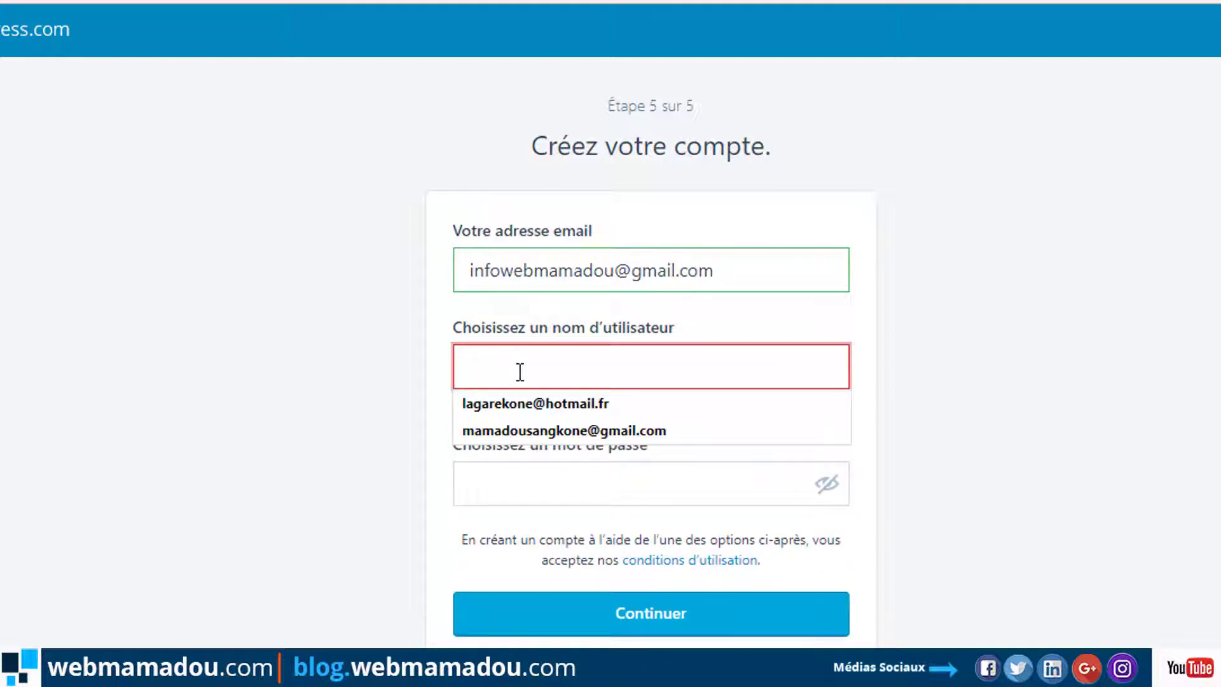
pyautogui.write('tut')
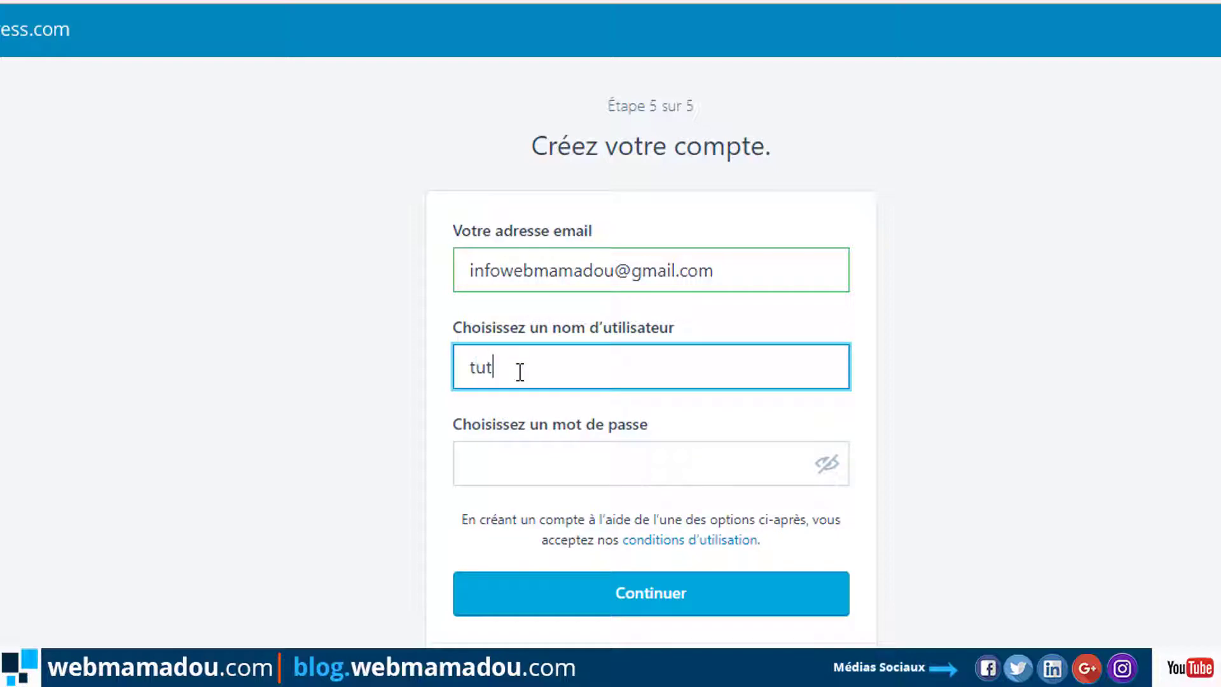
pyautogui.write('owm')
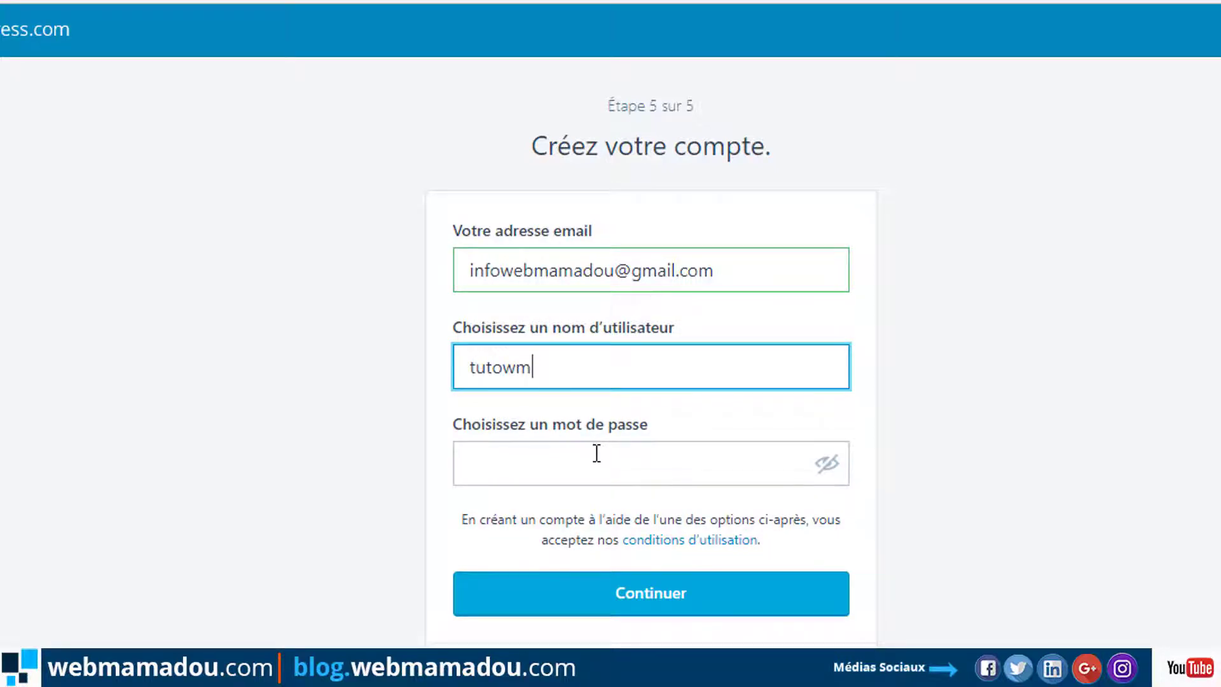
pyautogui.click(521, 369)
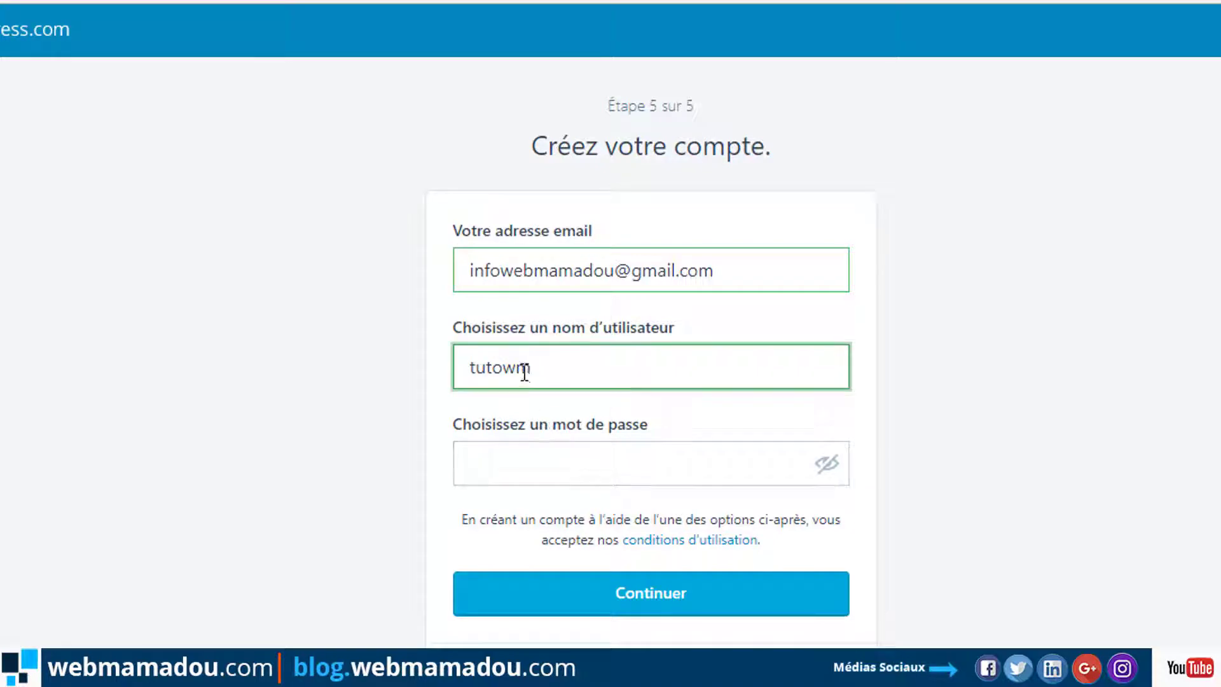
pyautogui.write('eb')
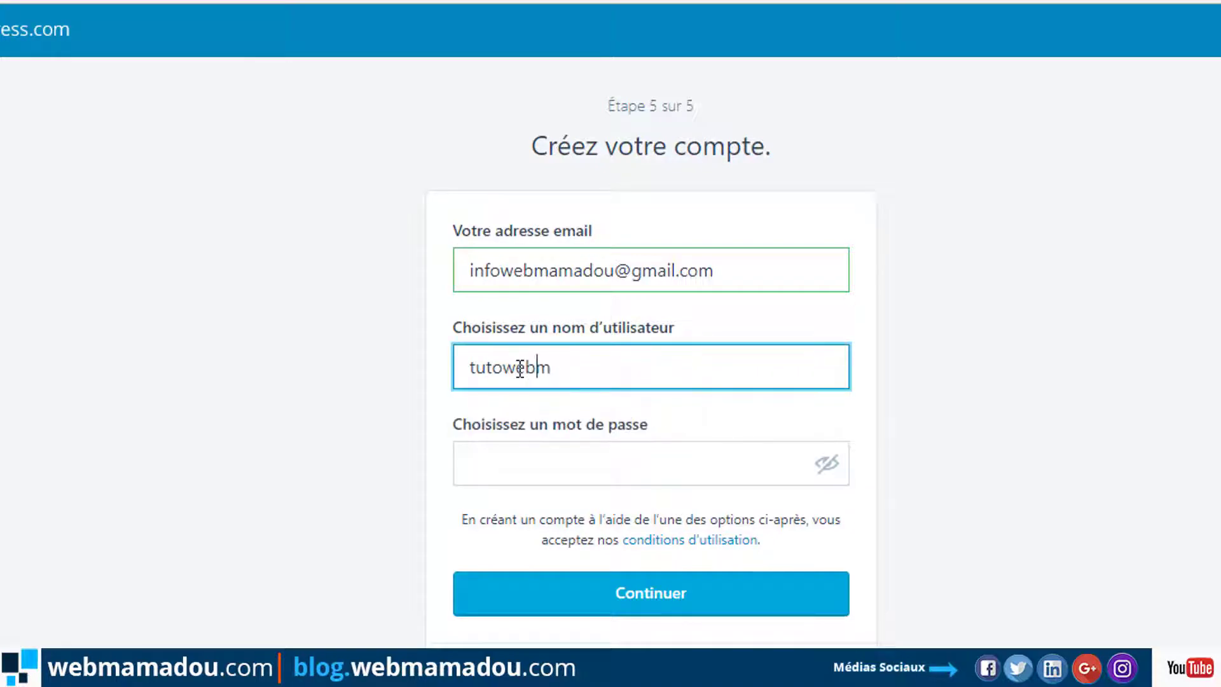
pyautogui.write('mma')
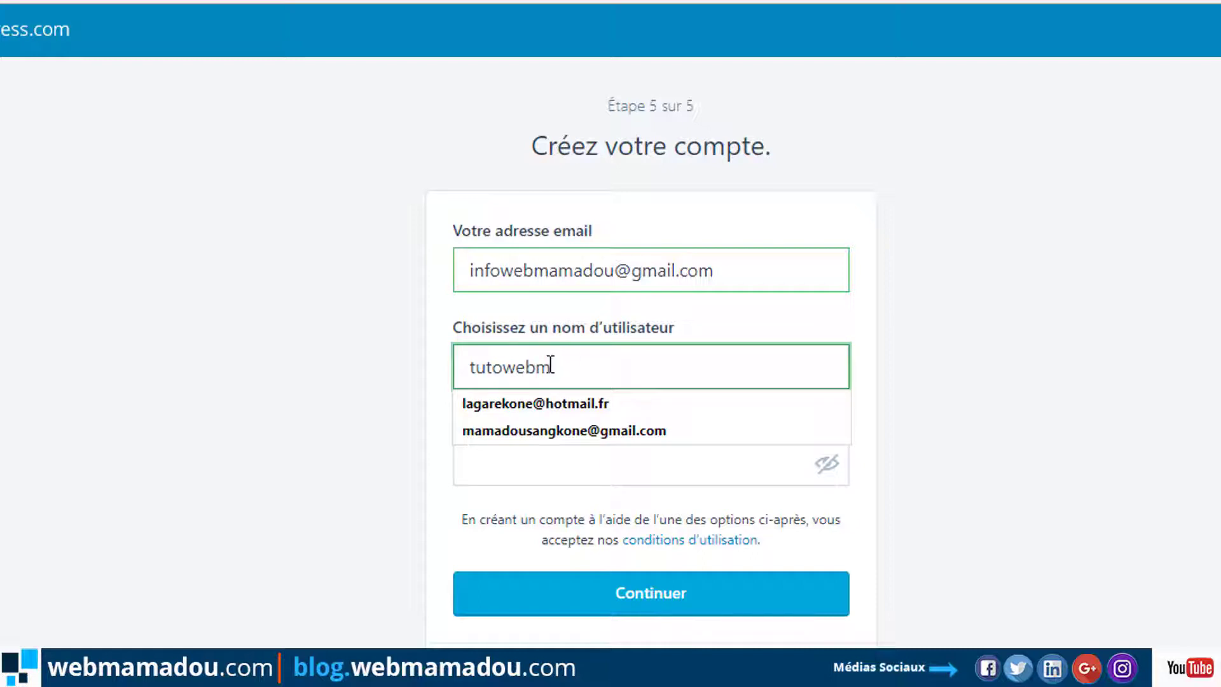
pyautogui.write('madou')
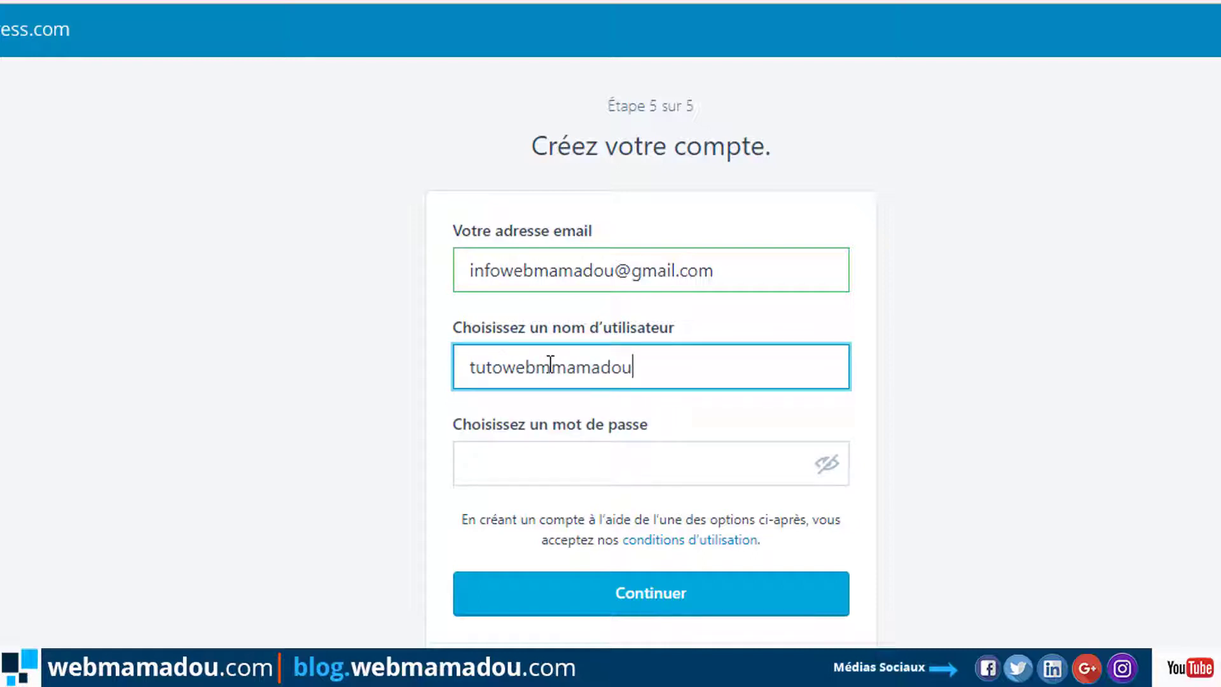
# Type the account password, ignoring the browser's saved-password suggestions.
pyautogui.click(509, 458)
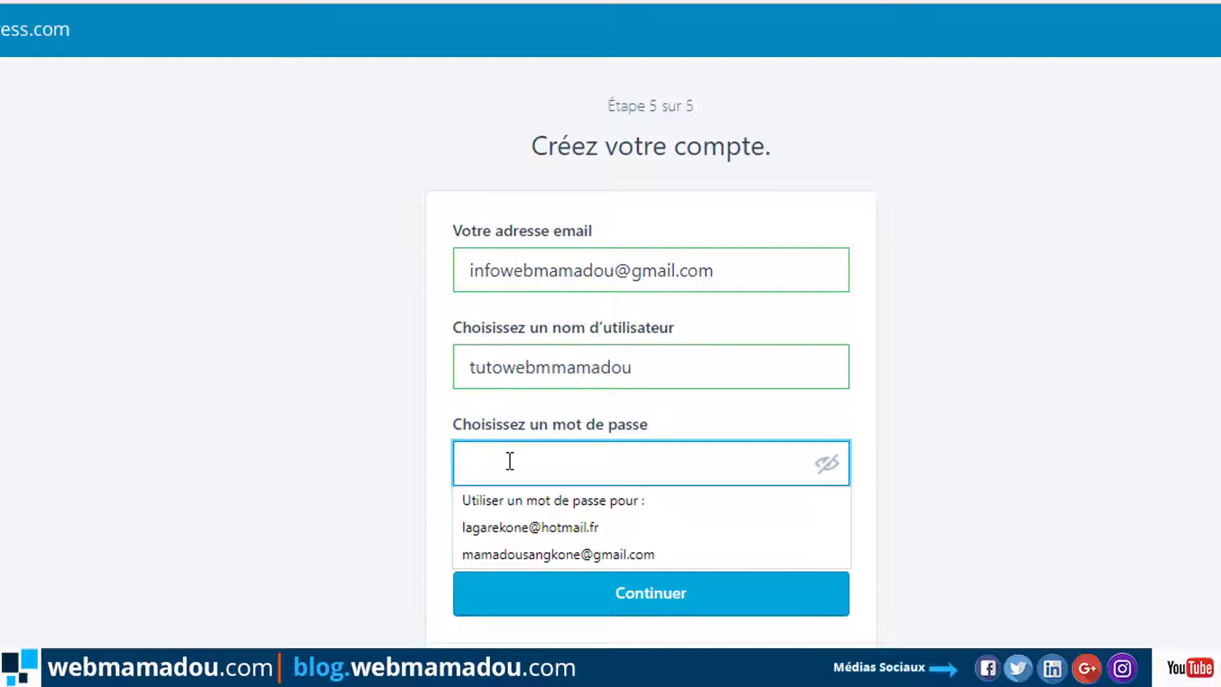
pyautogui.click(290, 437)
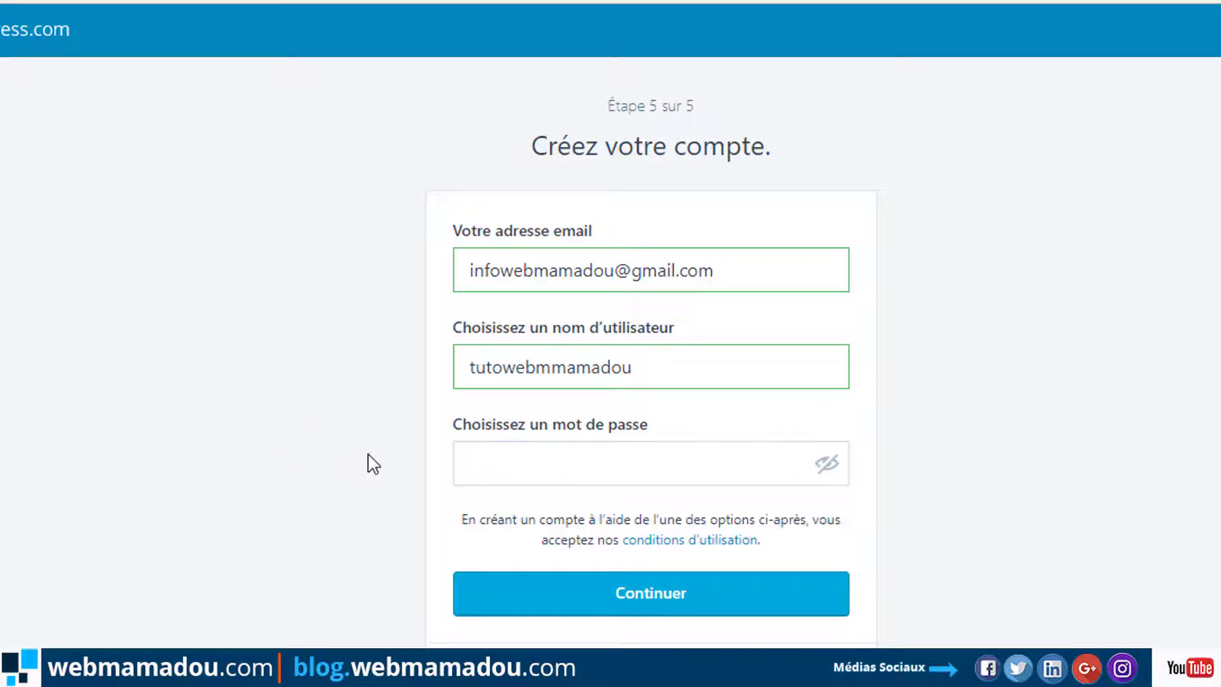
pyautogui.click(488, 462)
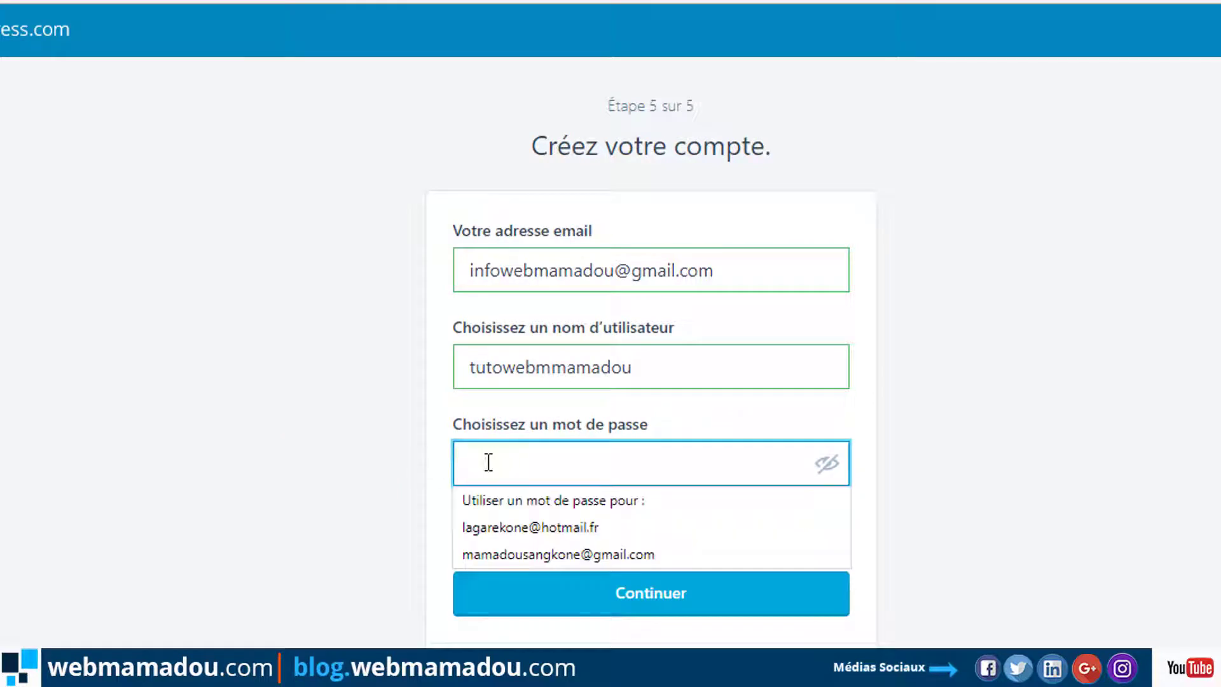
pyautogui.click(383, 432)
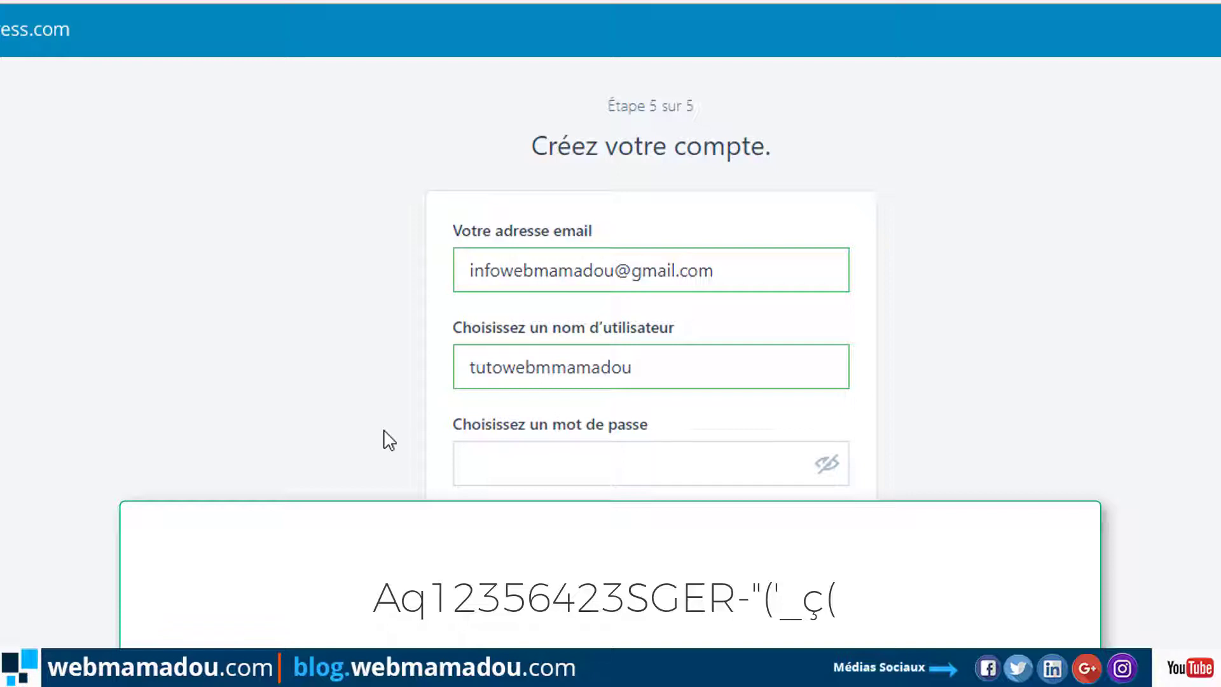
pyautogui.click(509, 477)
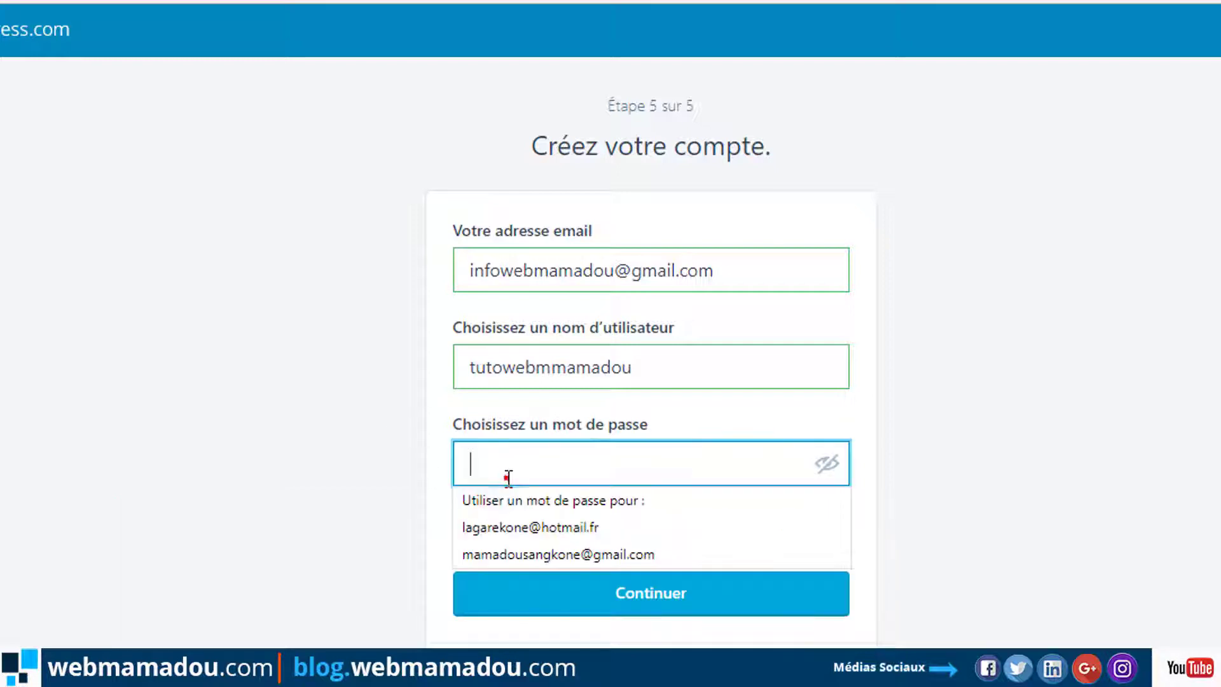
pyautogui.click(519, 462)
pyautogui.write('m')
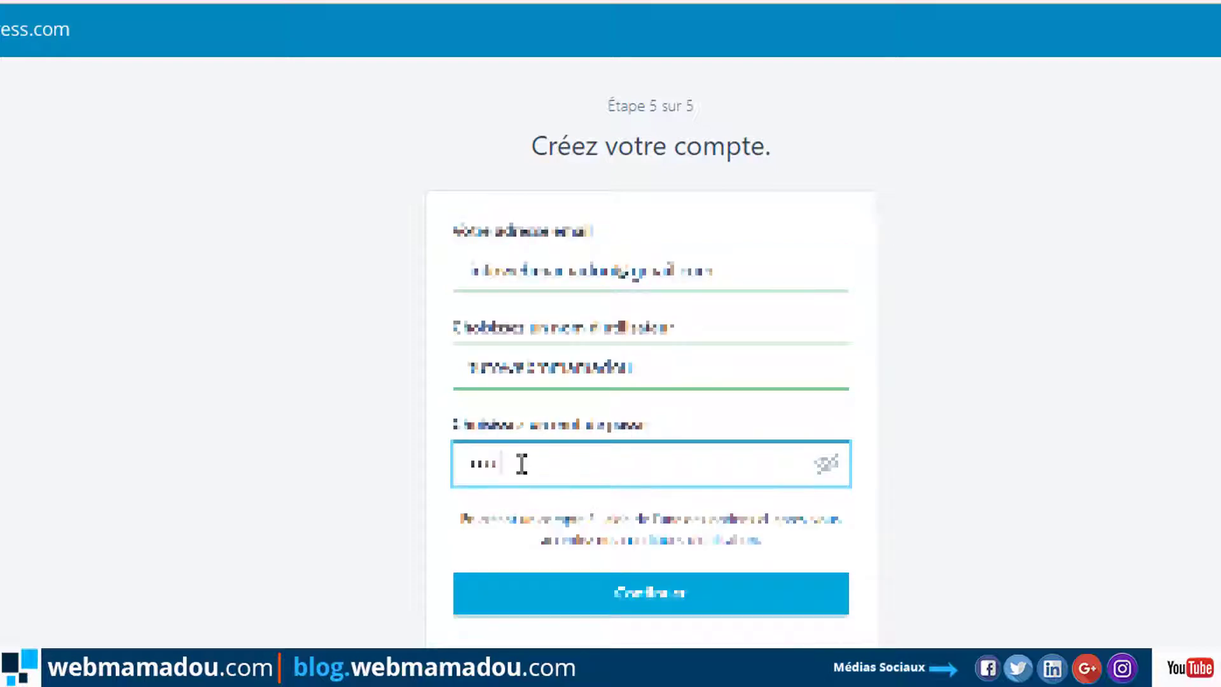
pyautogui.press('BackSpace')
pyautogui.press('BackSpace')
pyautogui.press('BackSpace')
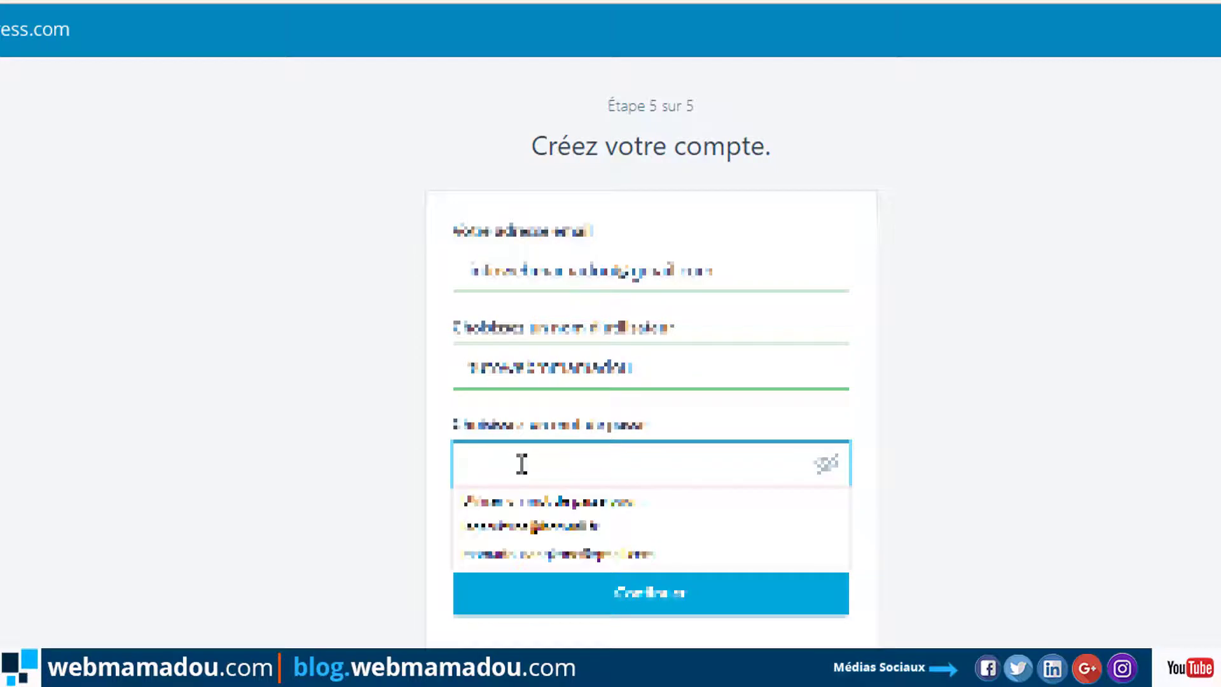
pyautogui.write('********')
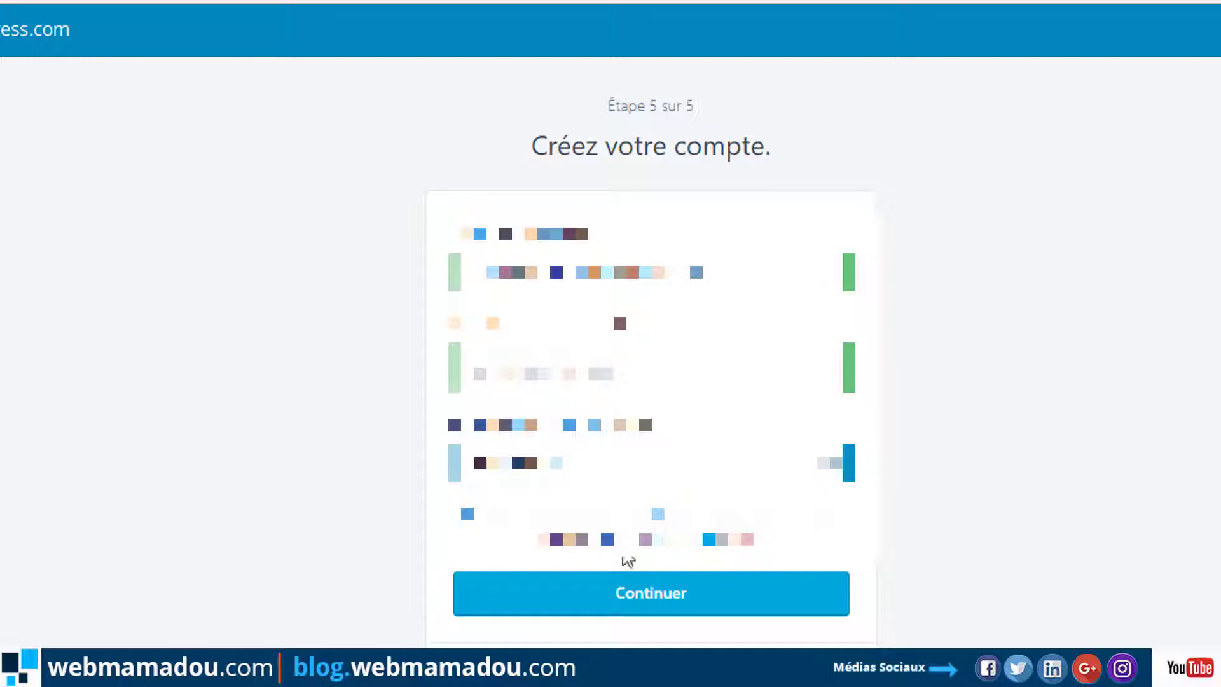
pyautogui.click(648, 593)
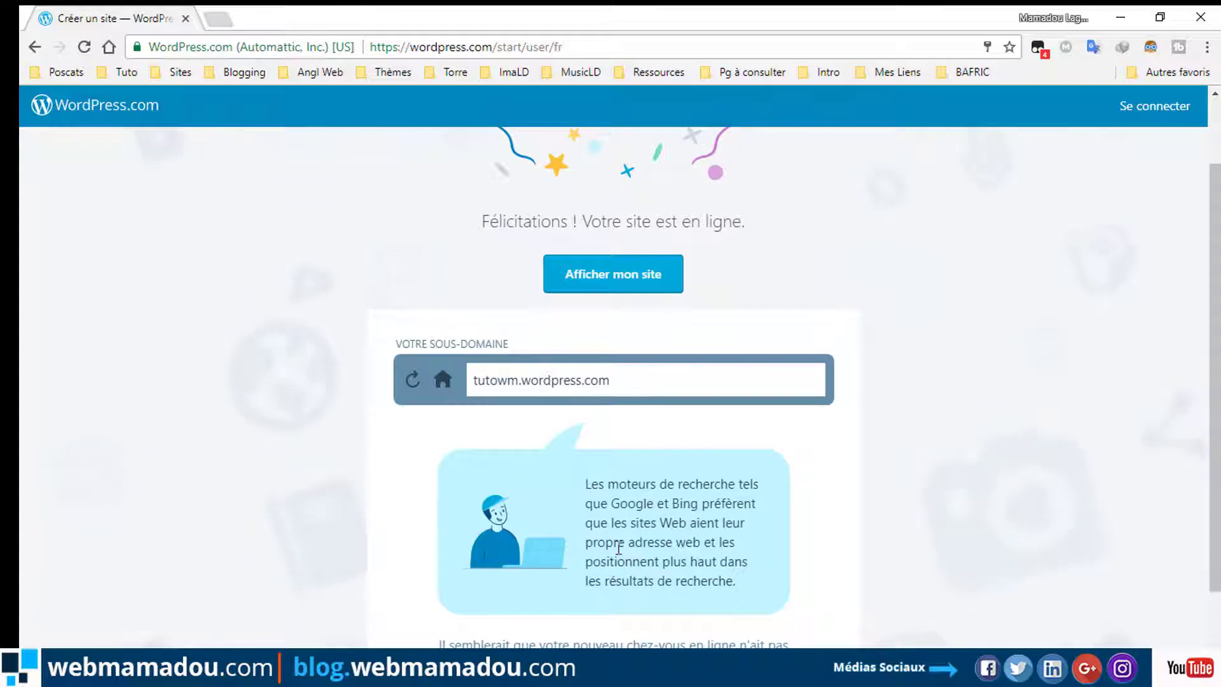
pyautogui.scroll(-2, 618, 548)
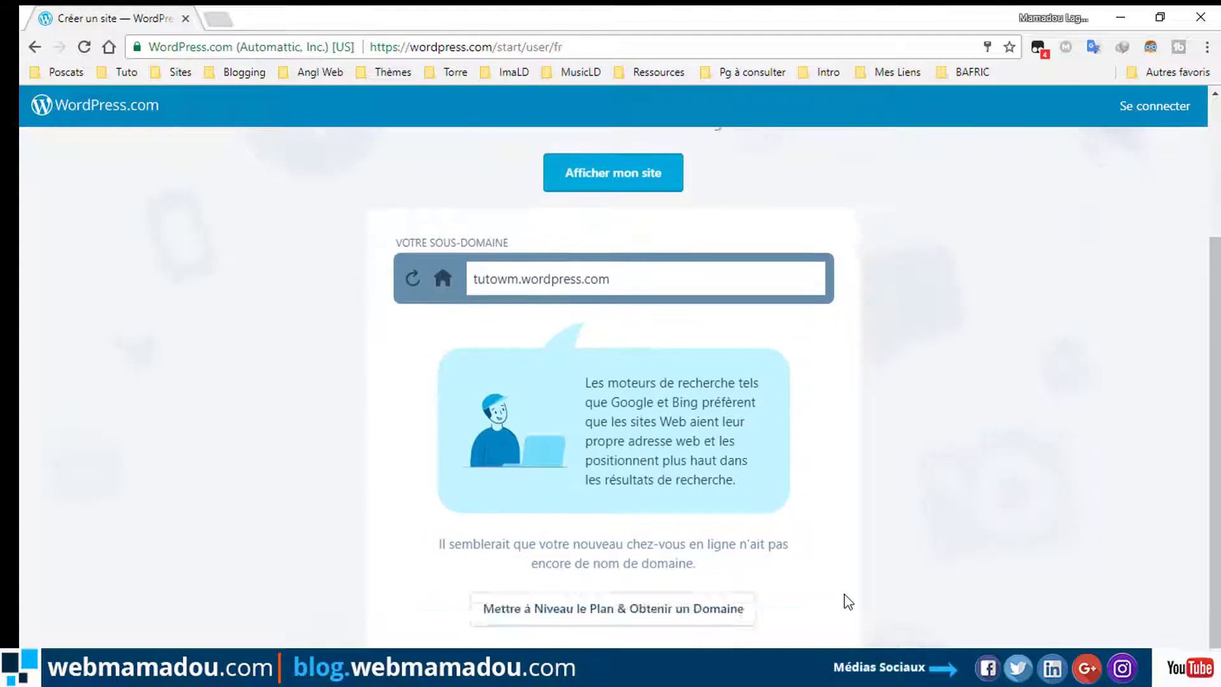
pyautogui.scroll(3, 890, 553)
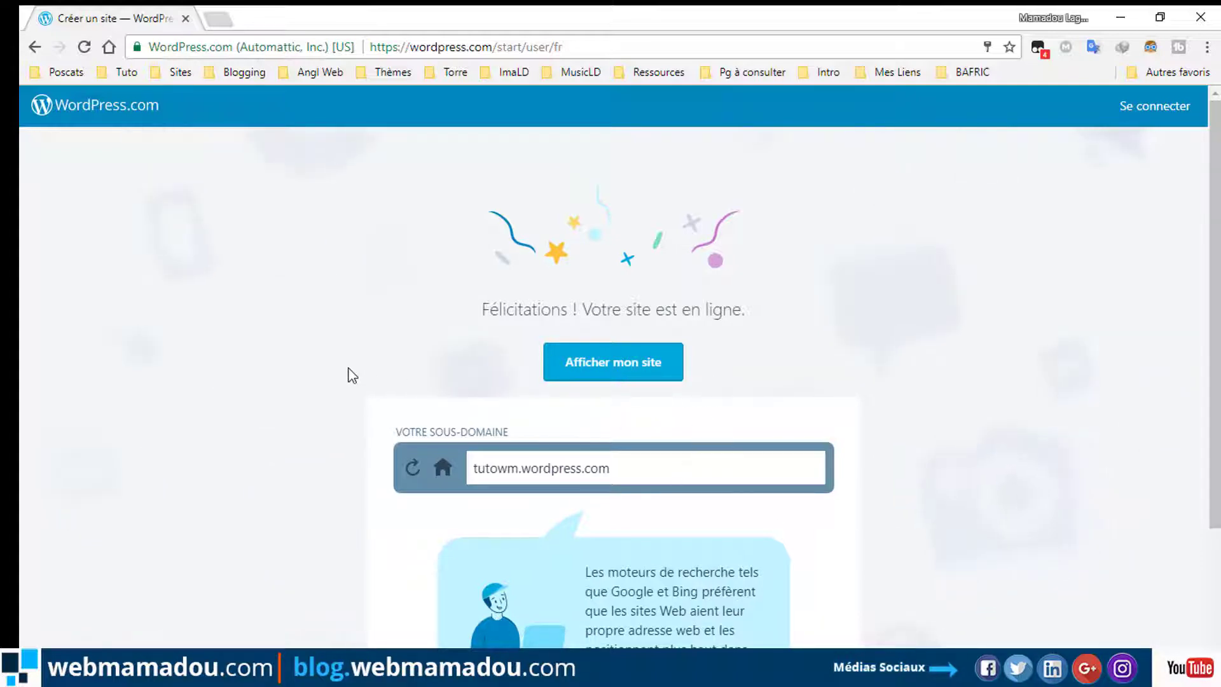
# Open gmail.com in a new Chrome tab.
pyautogui.click(220, 19)
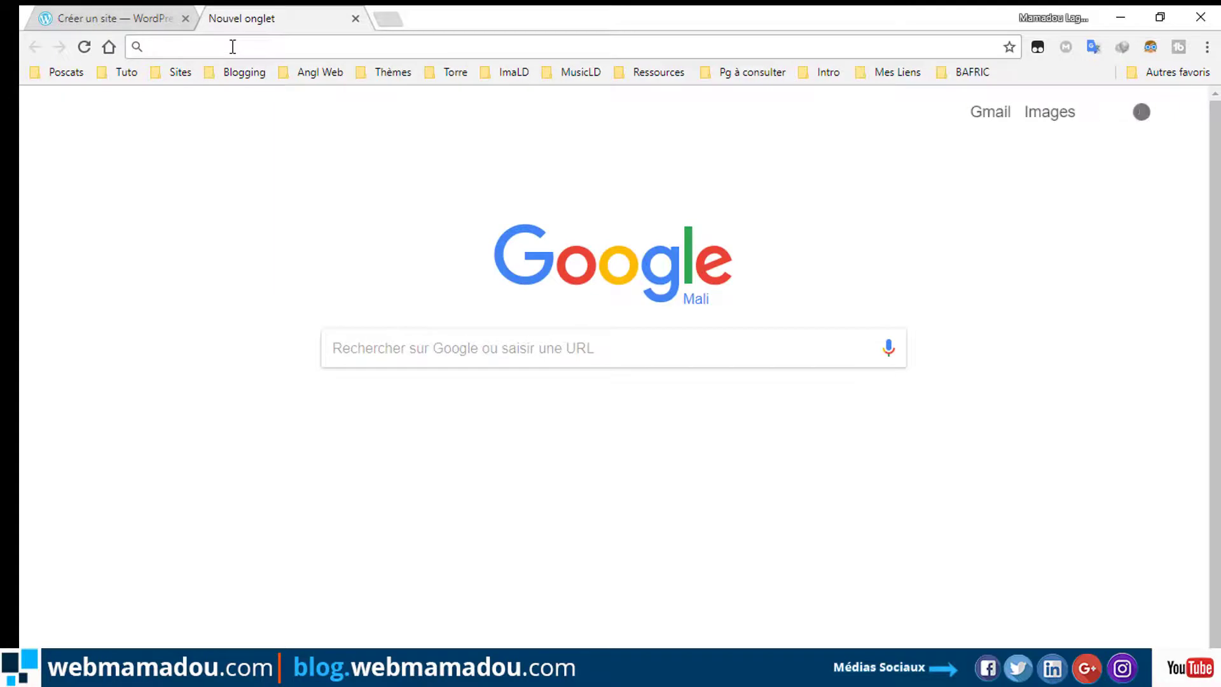
pyautogui.write('Gmail.com')
pyautogui.press('Return')
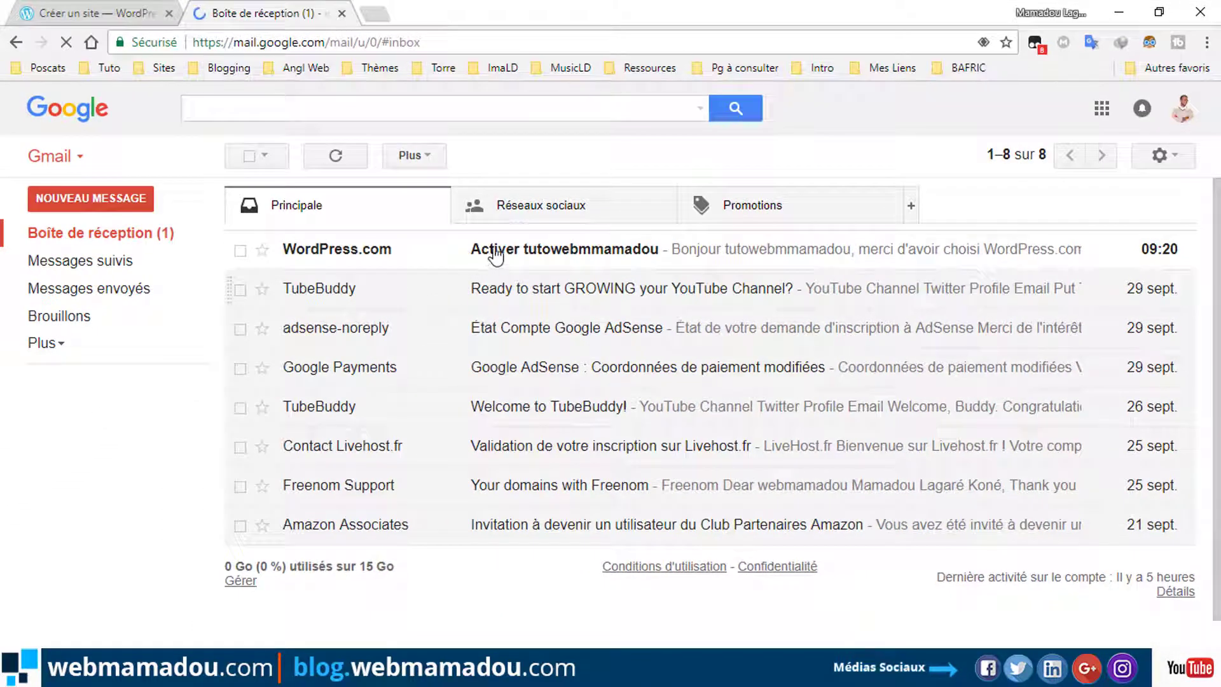
# Confirm the account with 'Confirmer maintenant' in the activation e-mail, then close the Gmail tab.
pyautogui.click(481, 253)
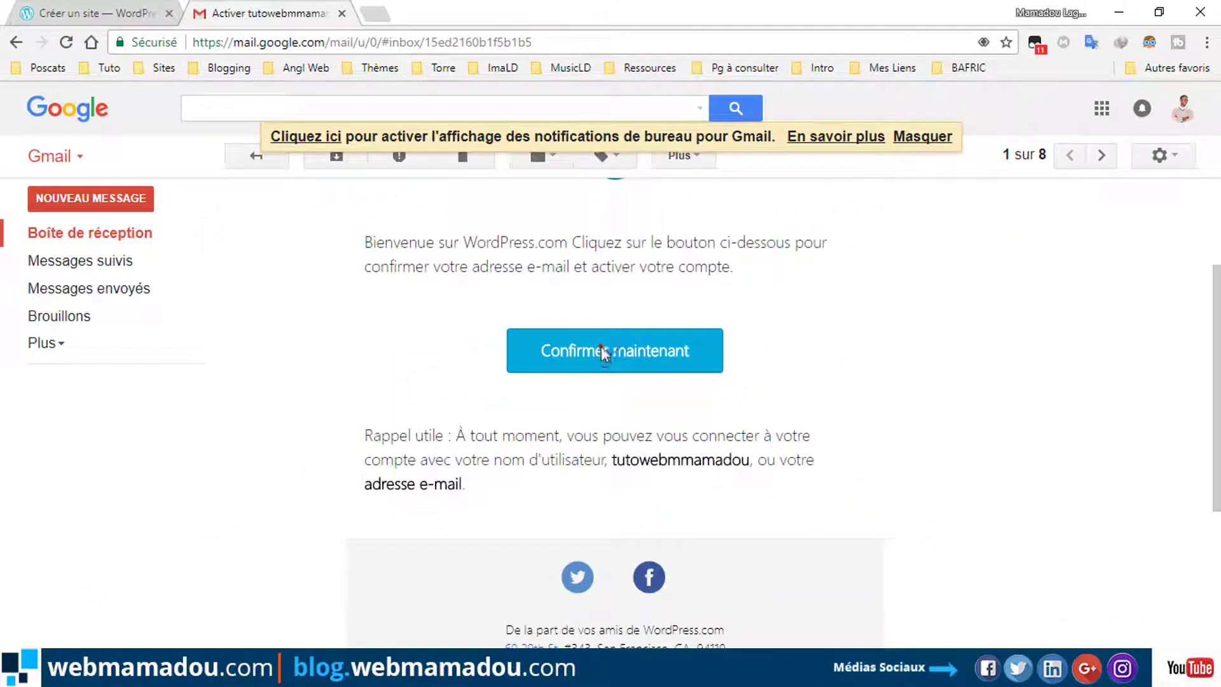
pyautogui.click(603, 351)
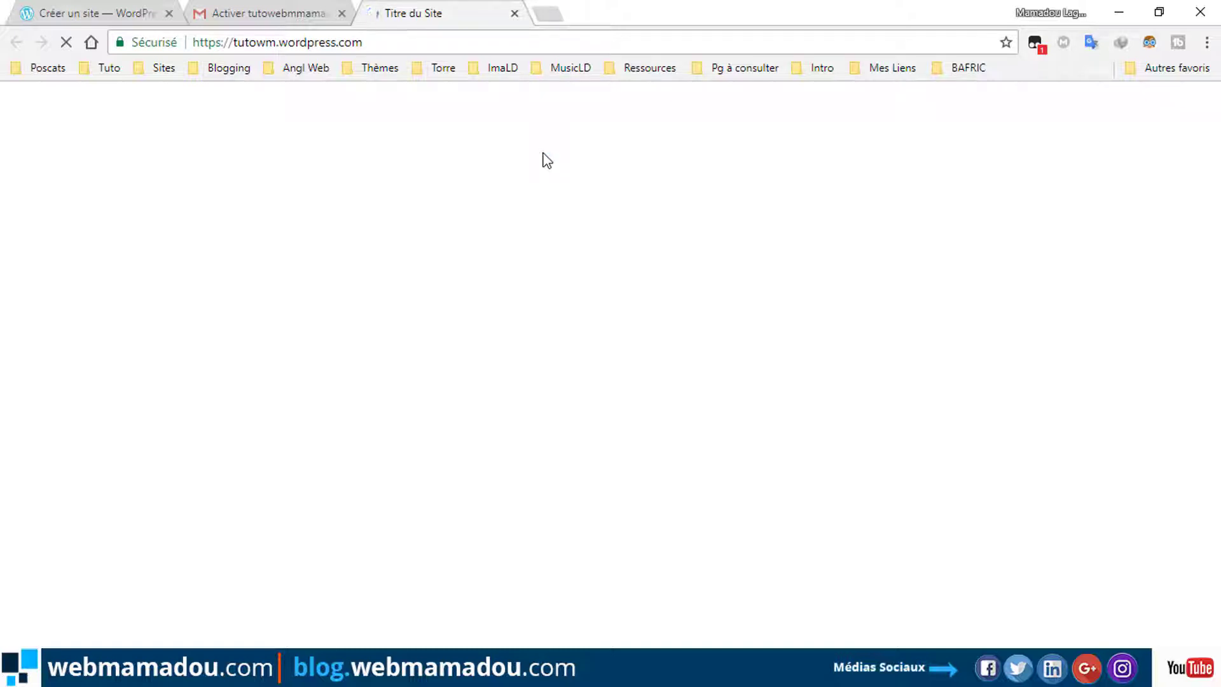
pyautogui.click(290, 15)
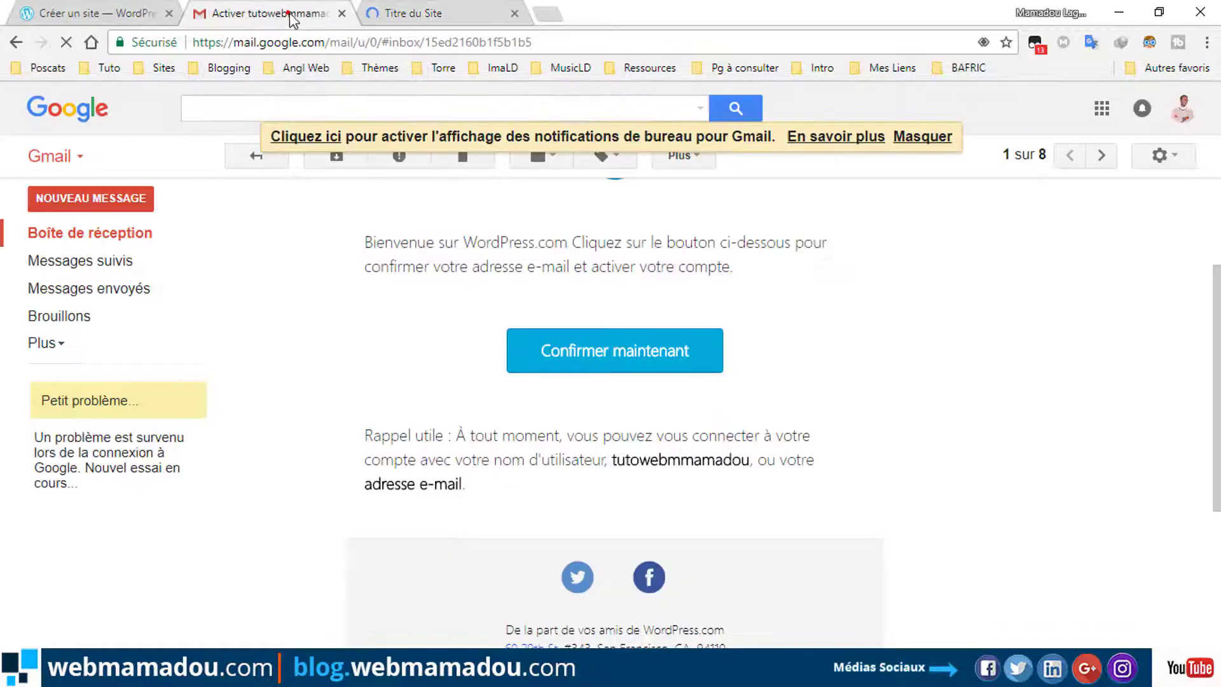
pyautogui.click(342, 14)
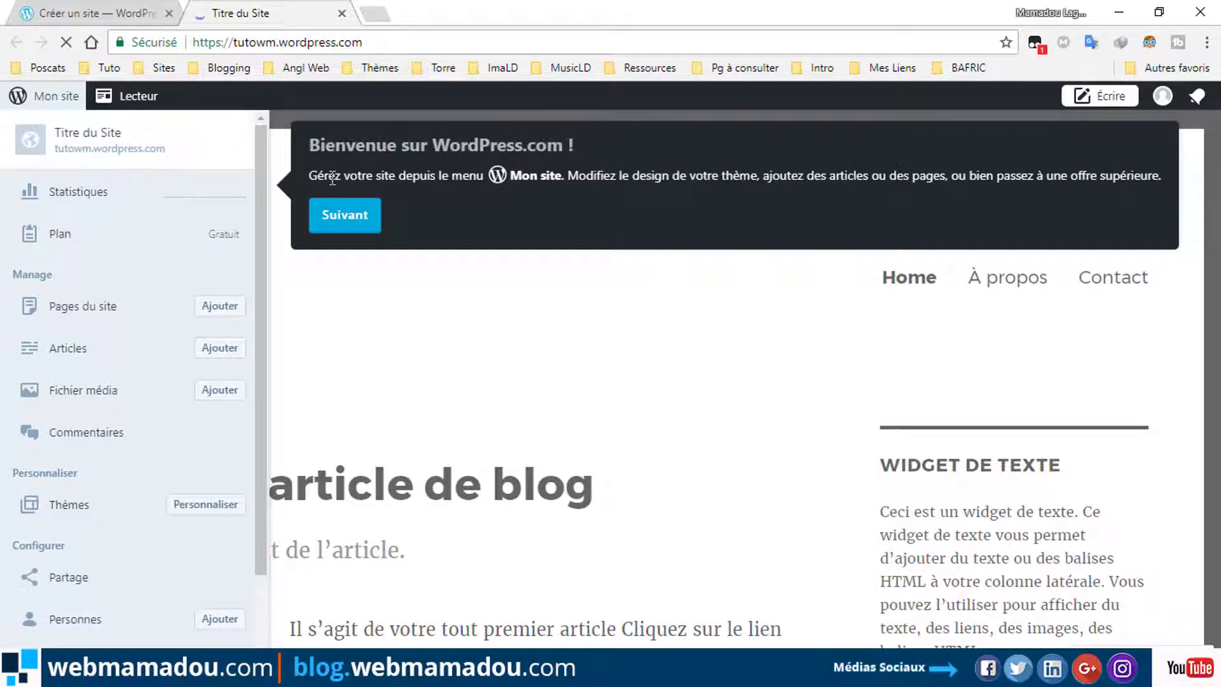
# Dismiss the welcome tour with 'Suivant' and 'Compris !'.
pyautogui.click(353, 218)
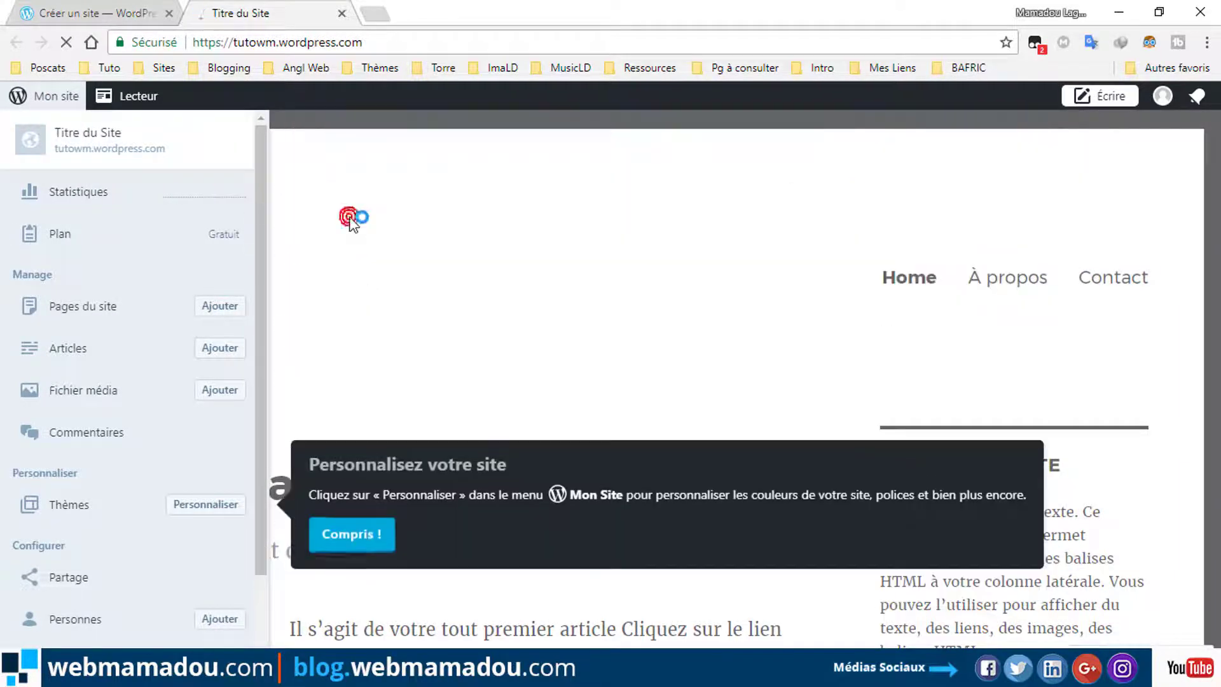
pyautogui.click(358, 534)
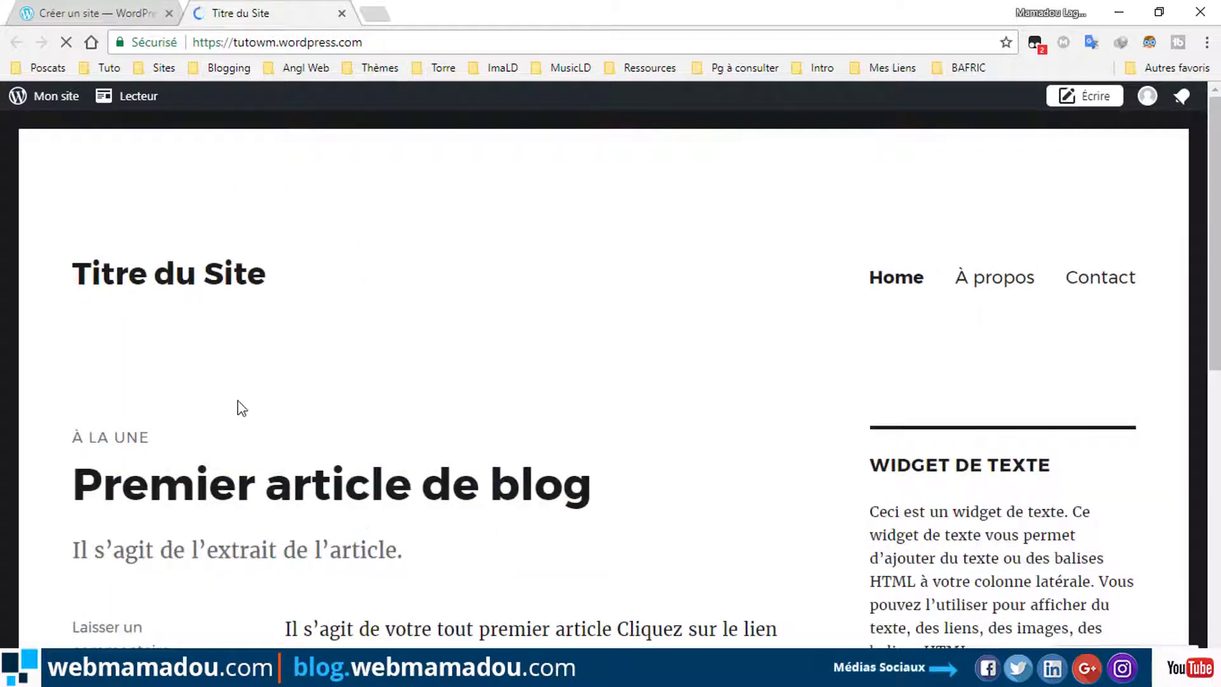
pyautogui.scroll(-10, 609, 320)
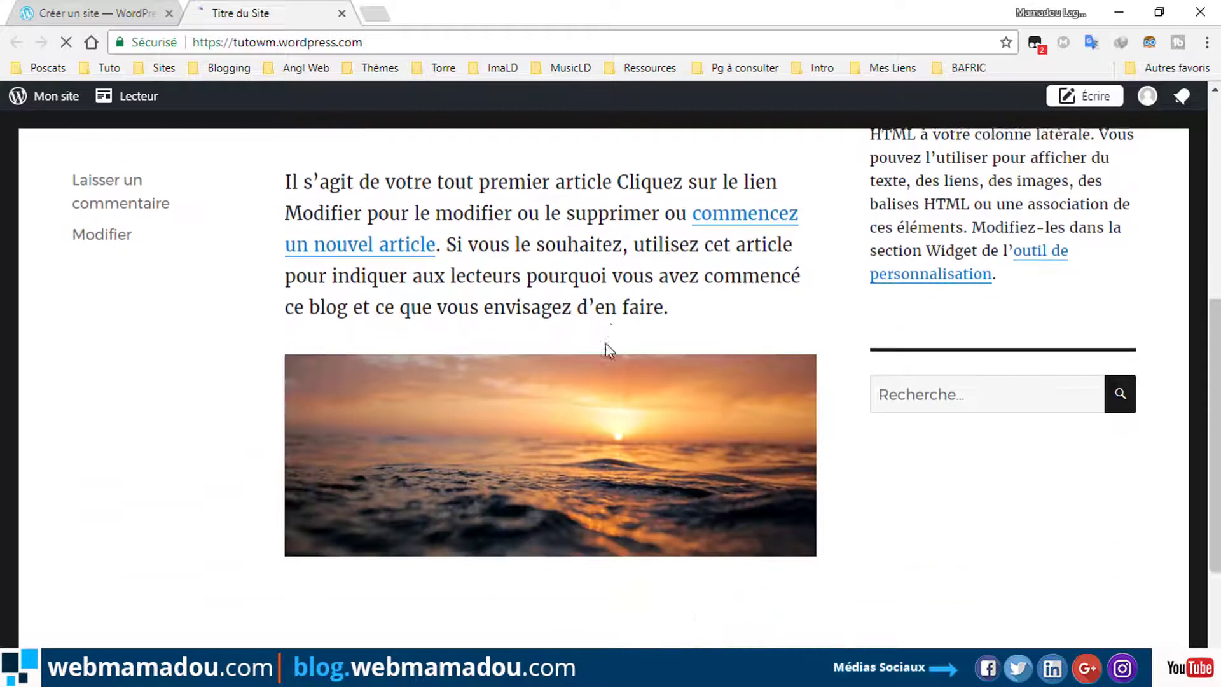
pyautogui.scroll(10, 632, 403)
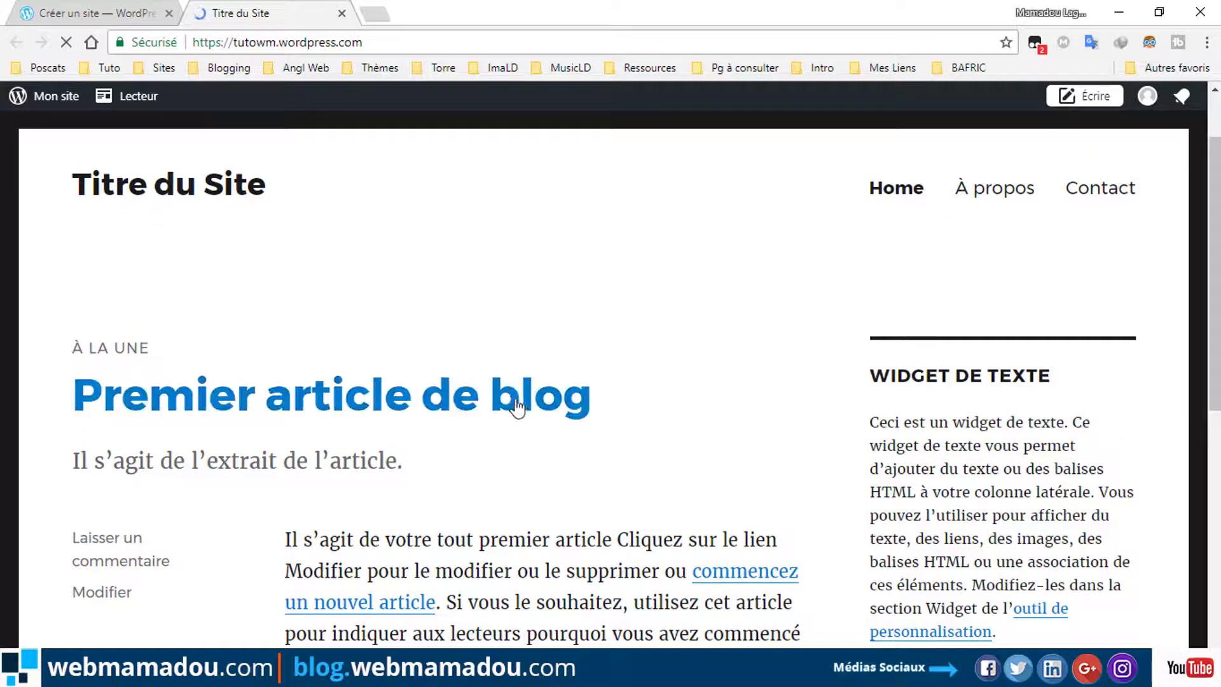
# Scroll the homepage down to the footer and back up to 'Premier article de blog'.
pyautogui.scroll(-10, 697, 426)
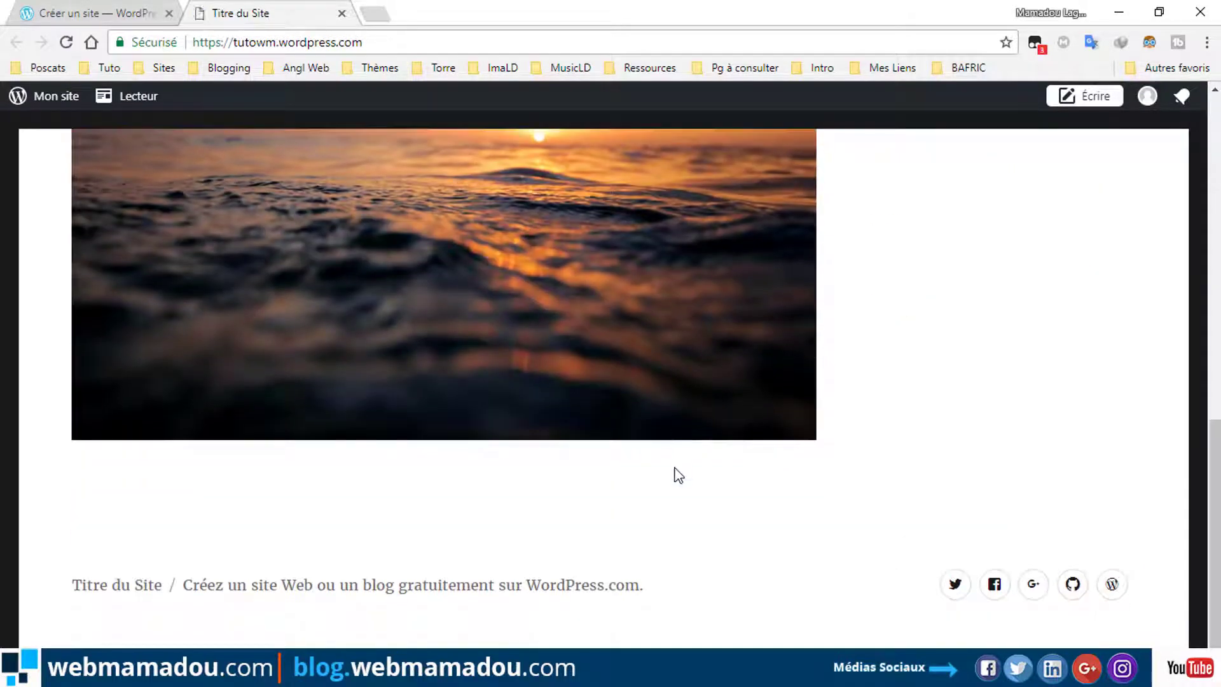
pyautogui.scroll(-2, 680, 465)
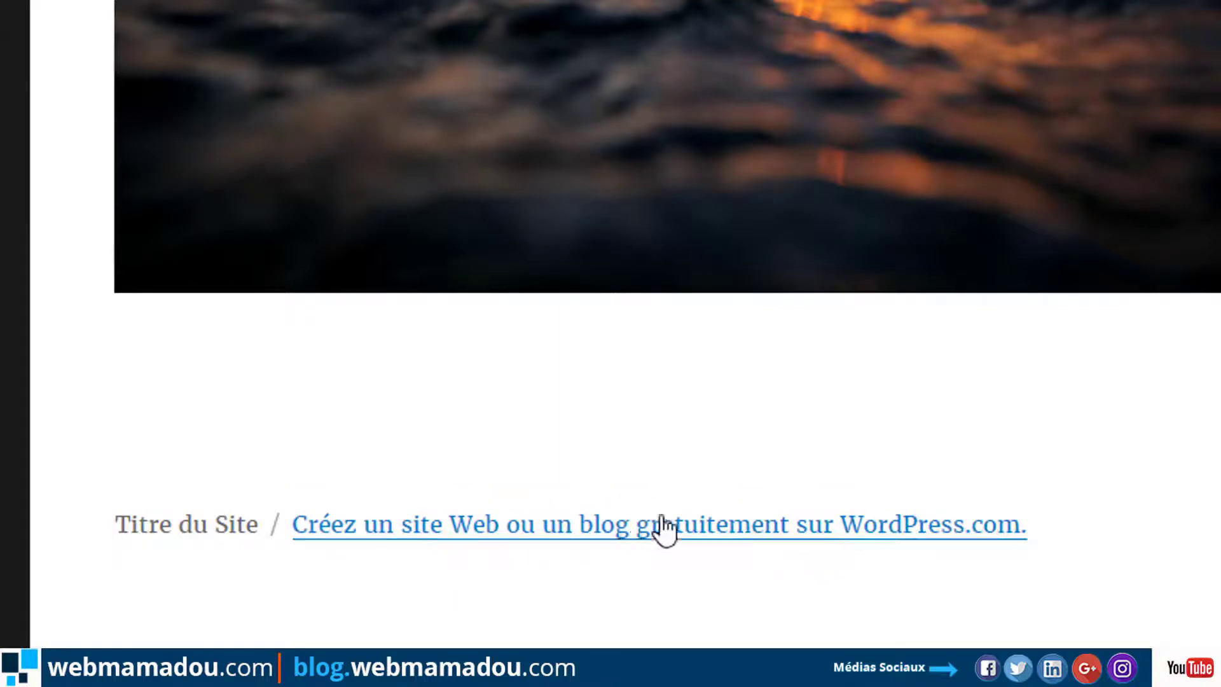
pyautogui.scroll(2, 989, 254)
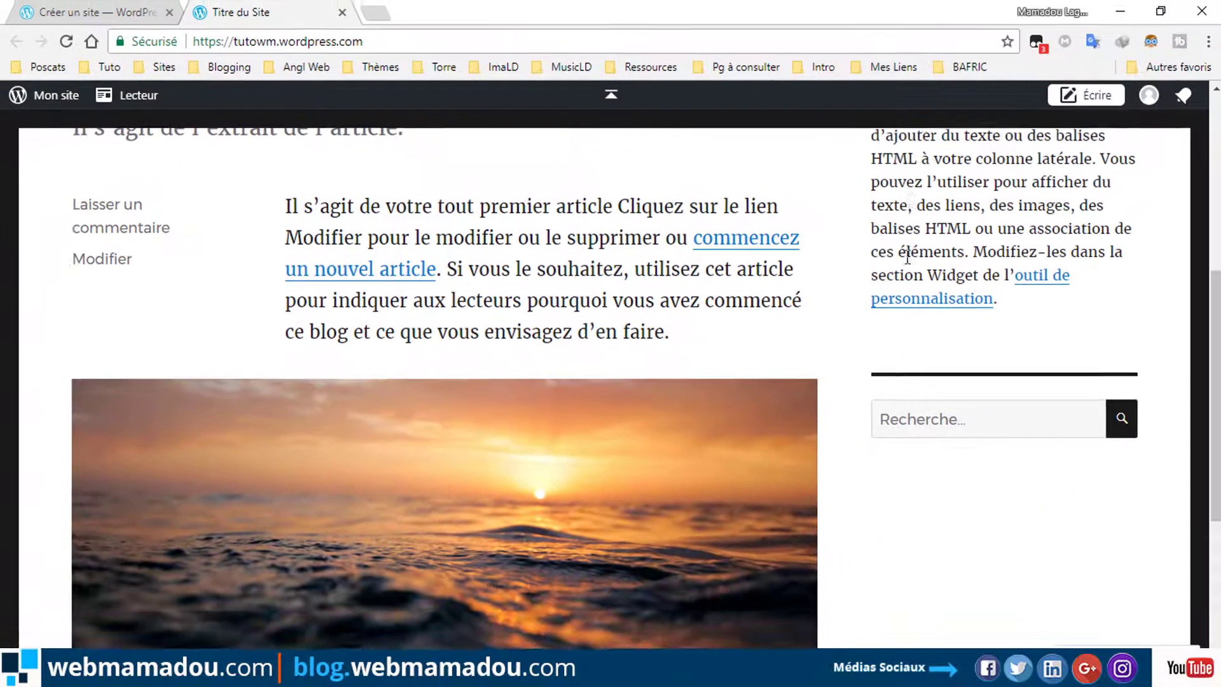
pyautogui.scroll(4, 898, 272)
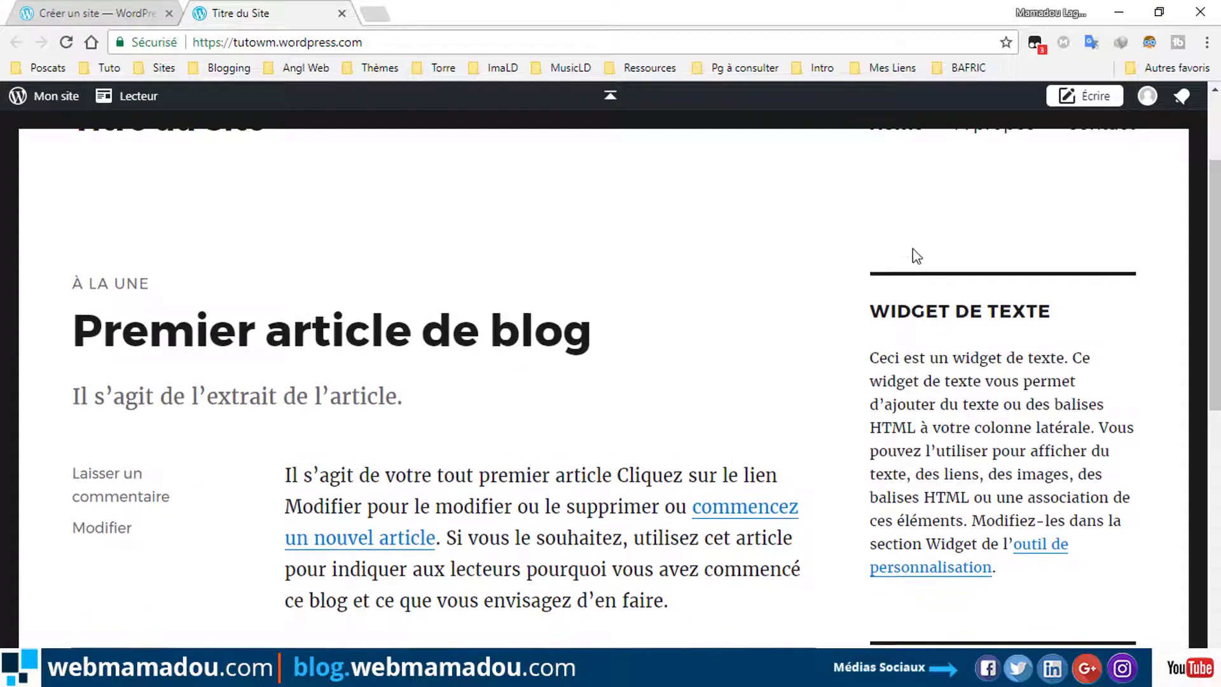
pyautogui.scroll(2, 910, 254)
pyautogui.scroll(1, 919, 241)
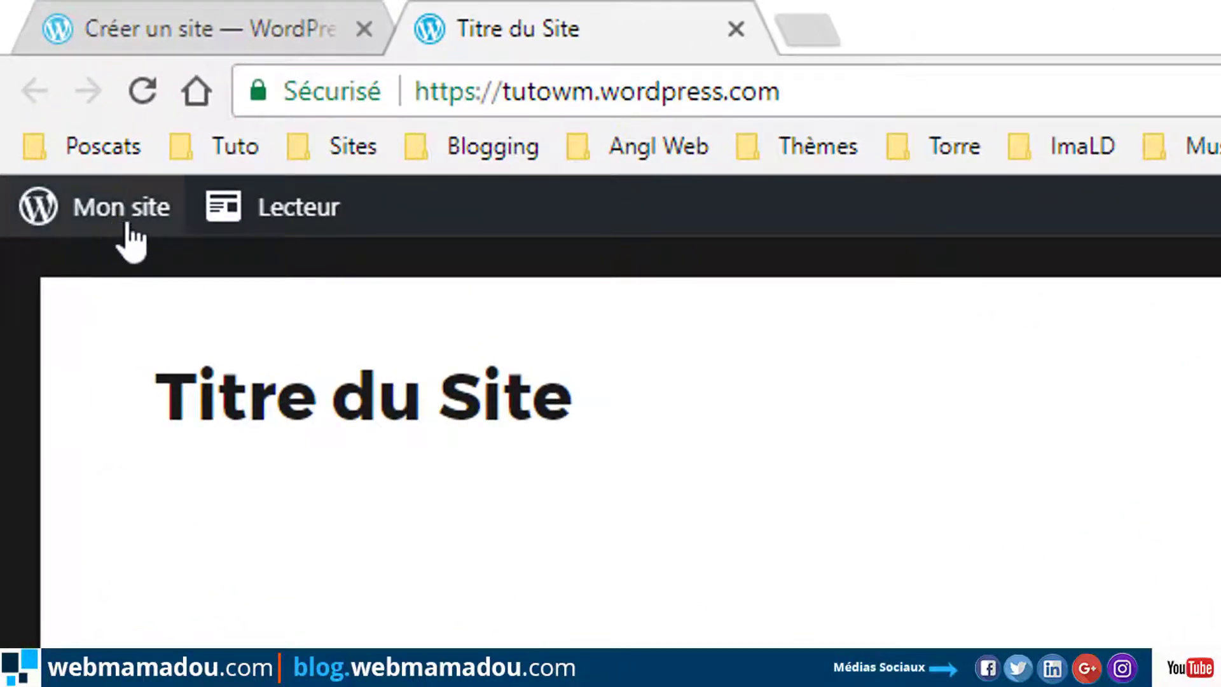
# Close the 'Créer un site' tab and go to Mon site > Thèmes.
pyautogui.click(363, 29)
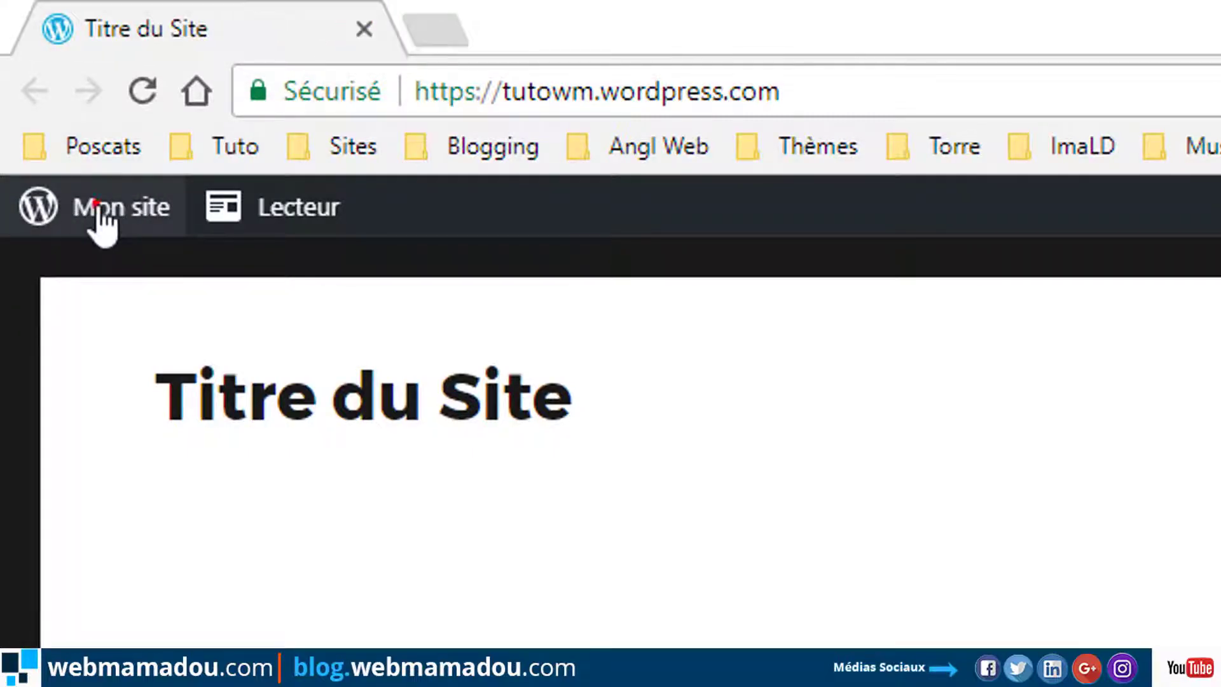
pyautogui.click(95, 207)
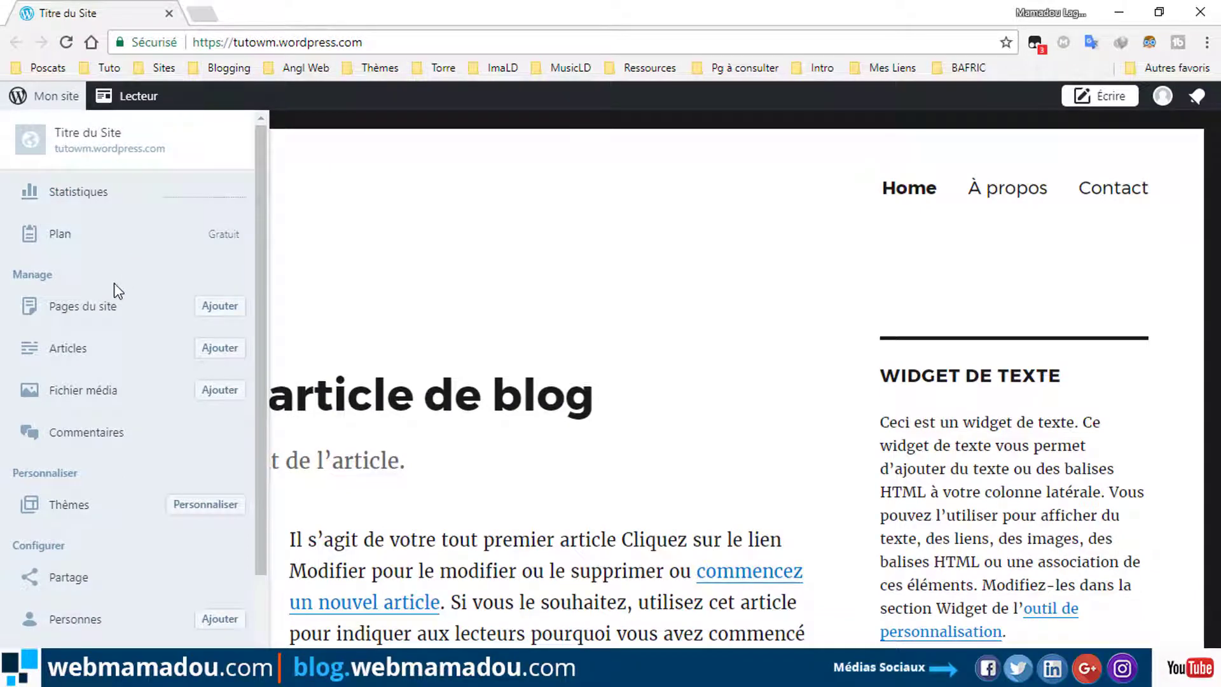
pyautogui.click(52, 503)
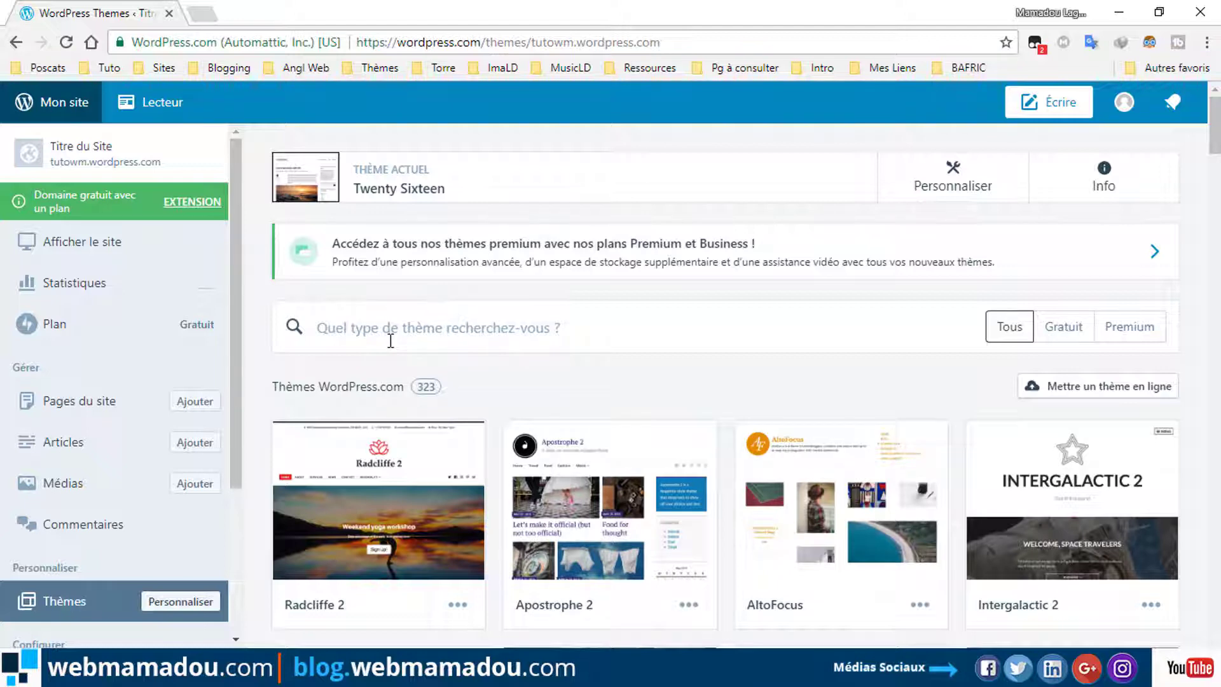
pyautogui.click(625, 333)
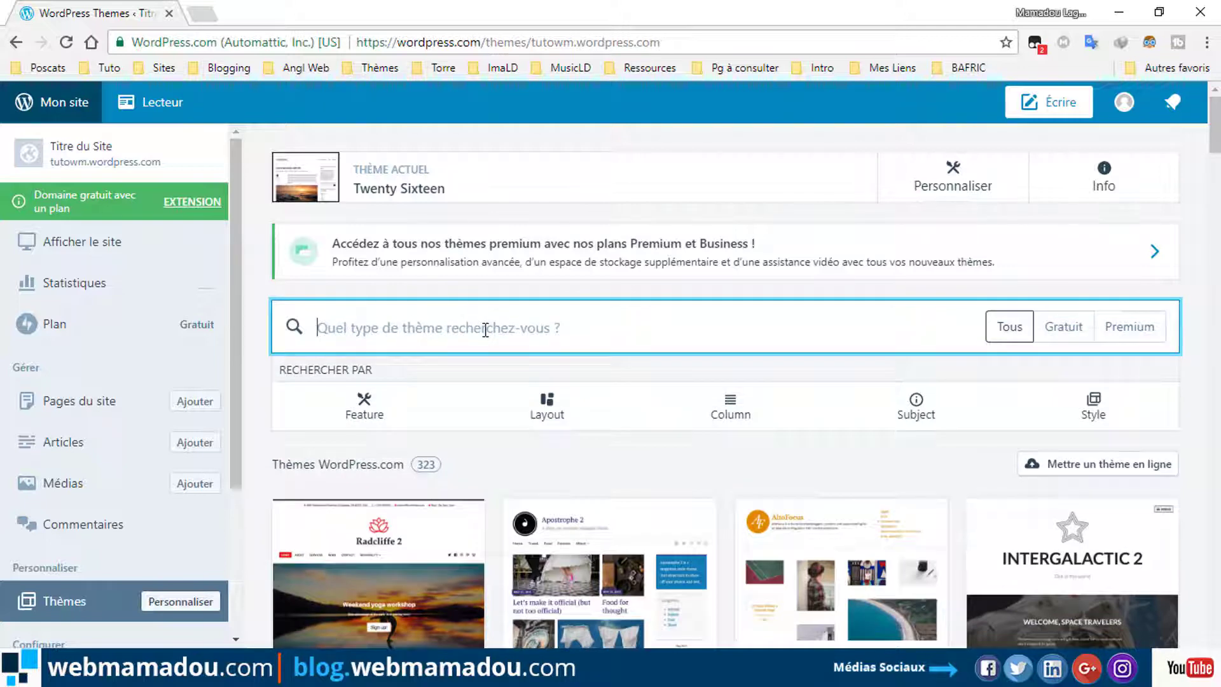
# Filter the theme gallery to Gratuit themes and browse the 120 free results.
pyautogui.click(1061, 328)
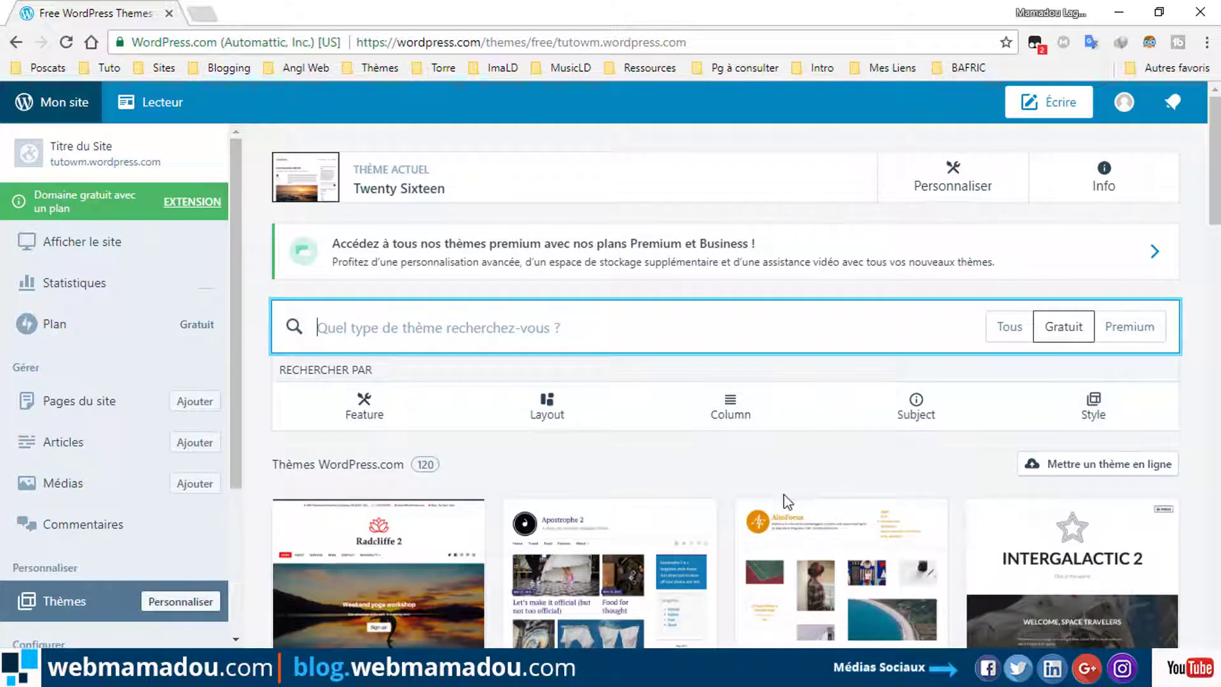
pyautogui.scroll(-3, 787, 502)
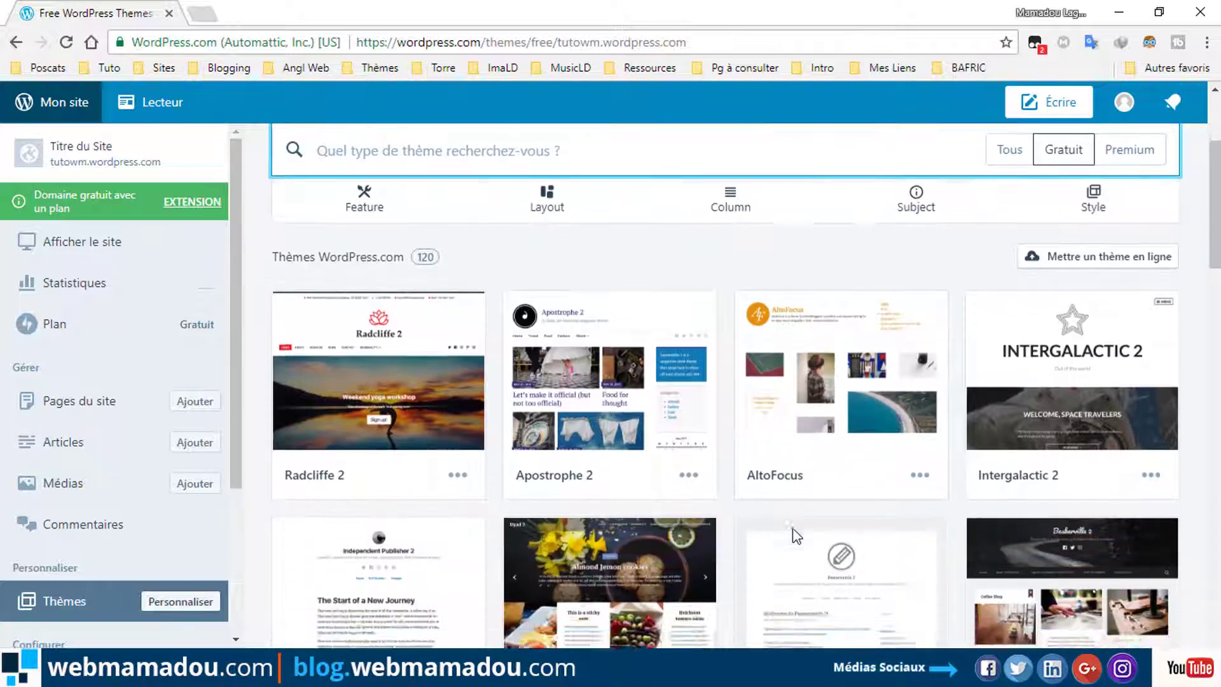
pyautogui.scroll(-2, 795, 536)
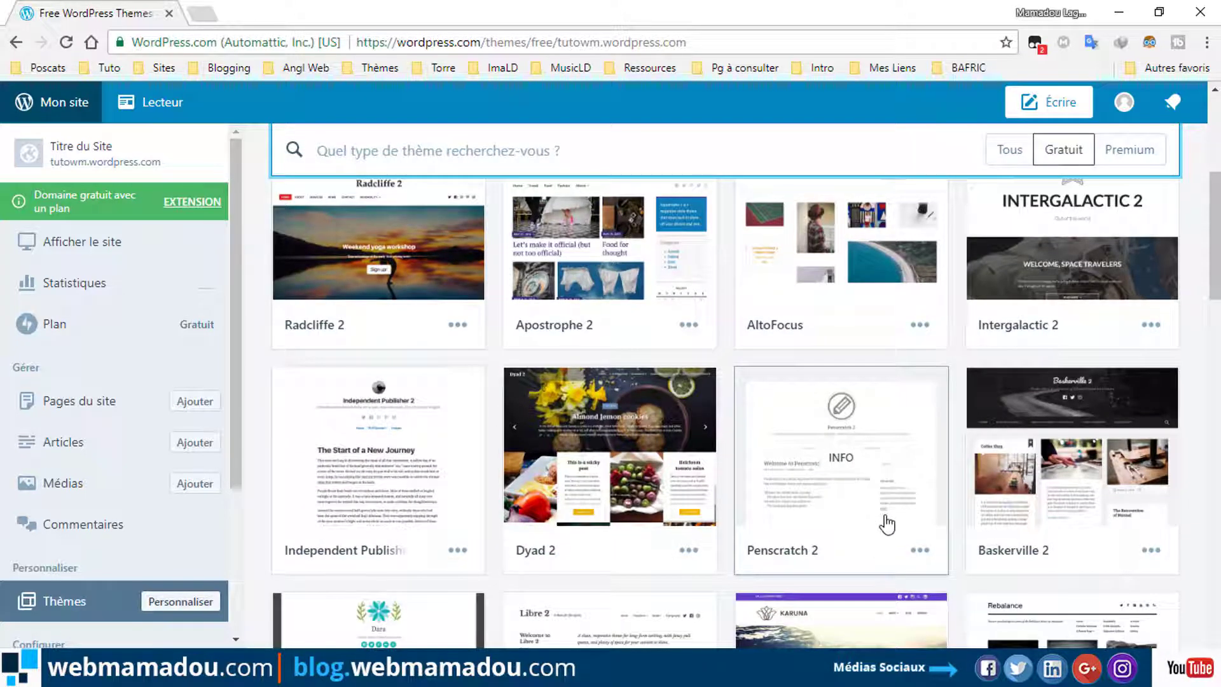
pyautogui.scroll(-4, 886, 526)
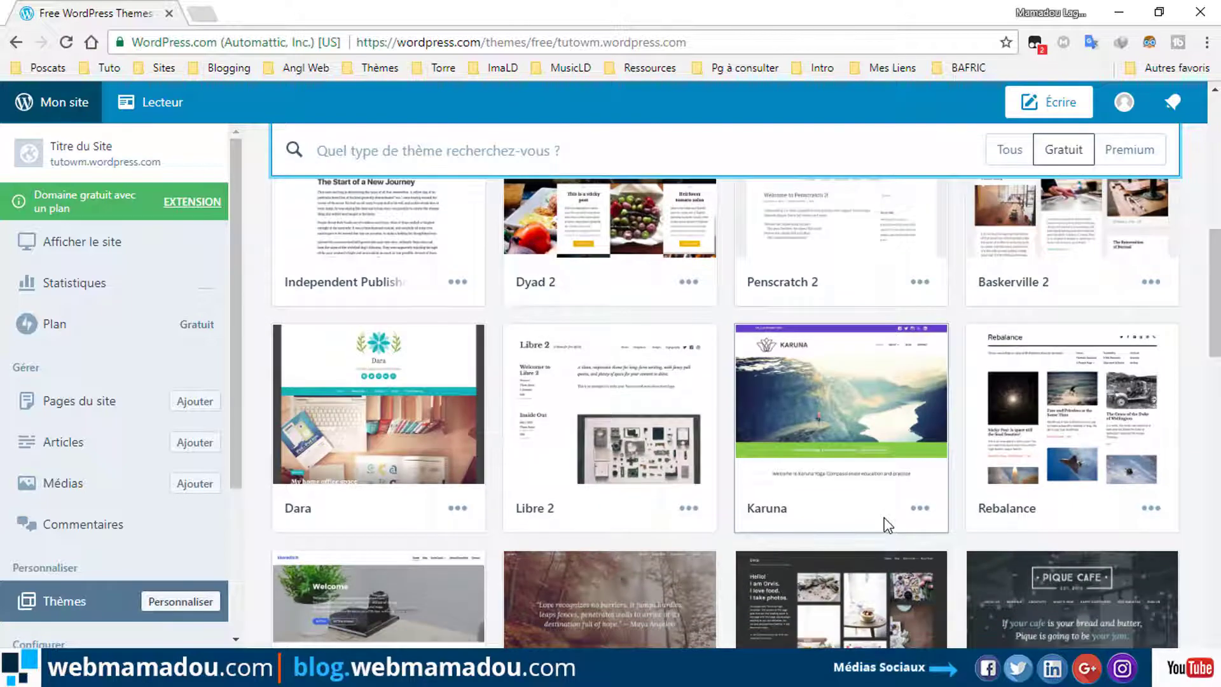
pyautogui.scroll(-5, 886, 526)
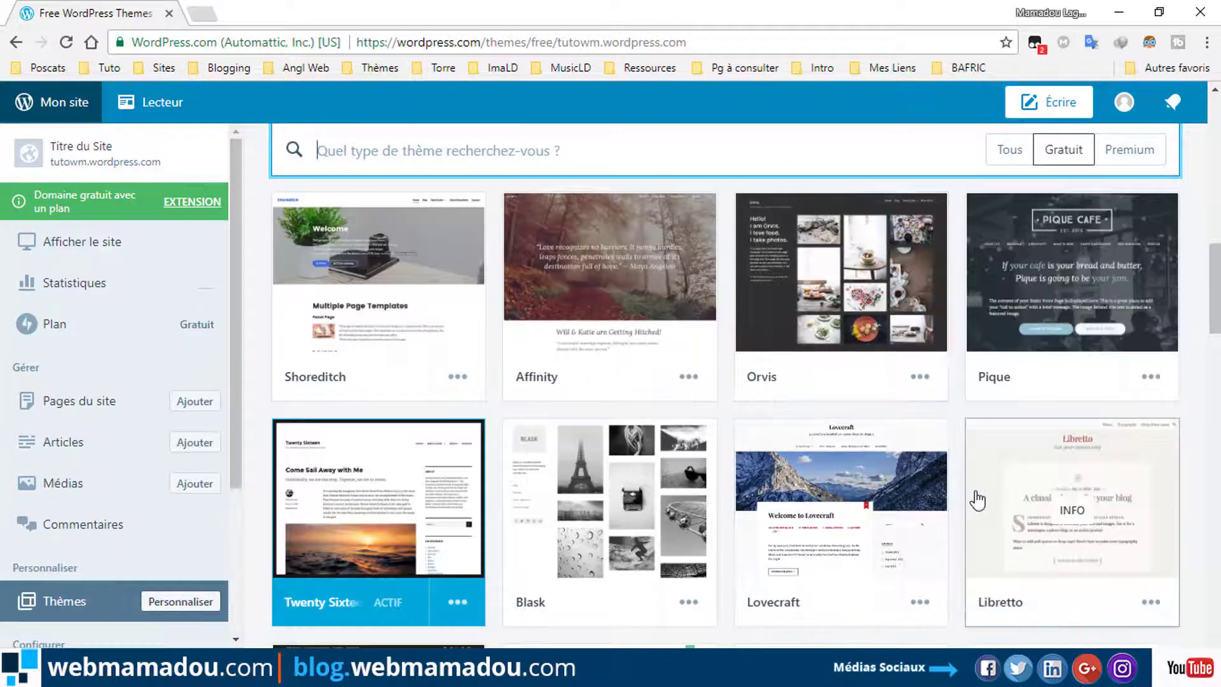
pyautogui.scroll(-1, 981, 529)
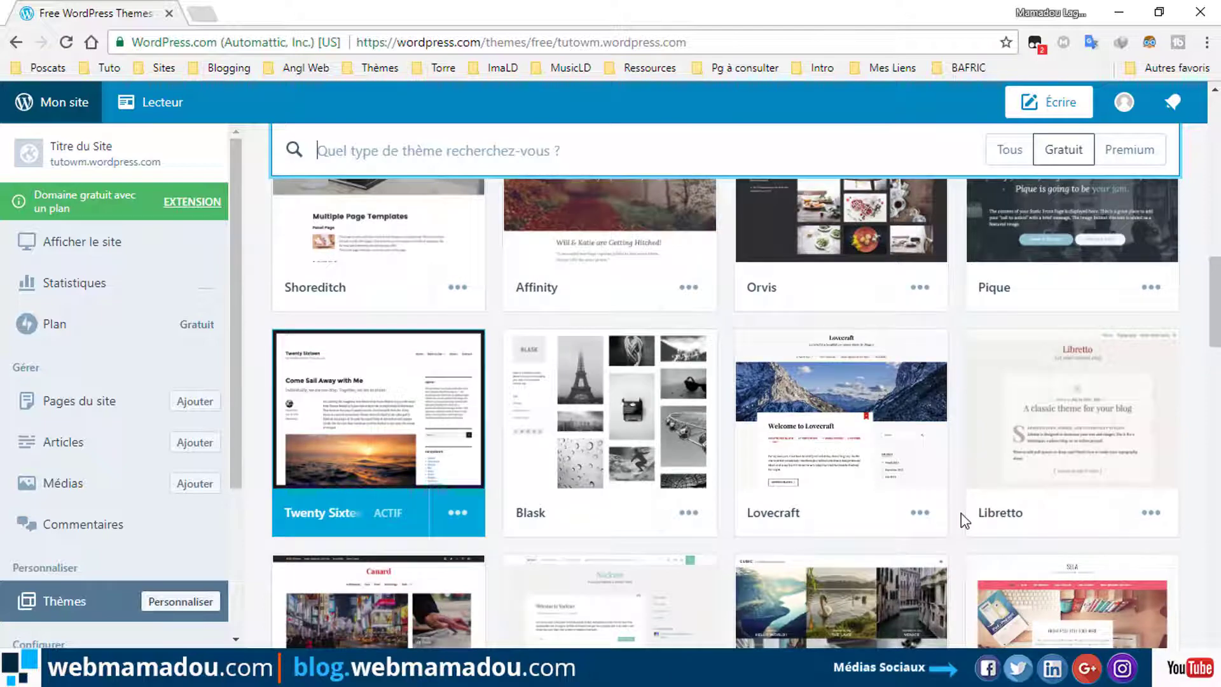
pyautogui.scroll(-3, 960, 515)
pyautogui.scroll(1, 957, 515)
pyautogui.scroll(-1, 951, 512)
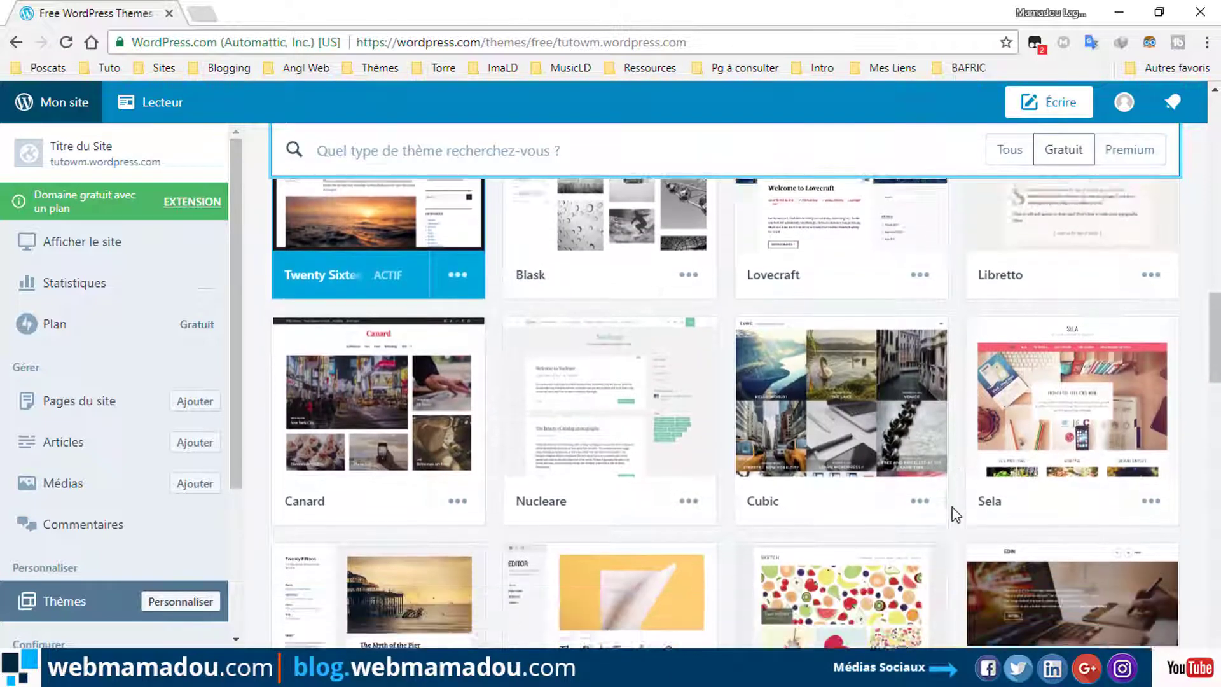
pyautogui.scroll(3, 951, 509)
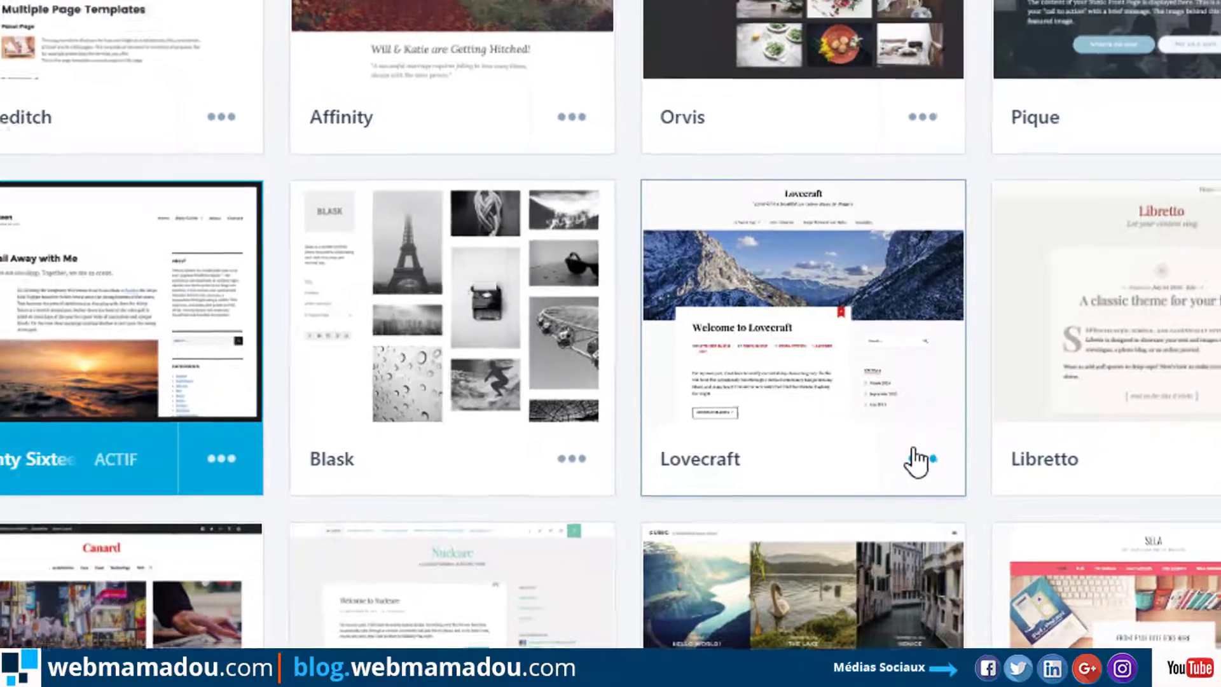
# Activate the free Lovecraft theme and go to the live site via 'Aller sur le site'.
pyautogui.click(912, 453)
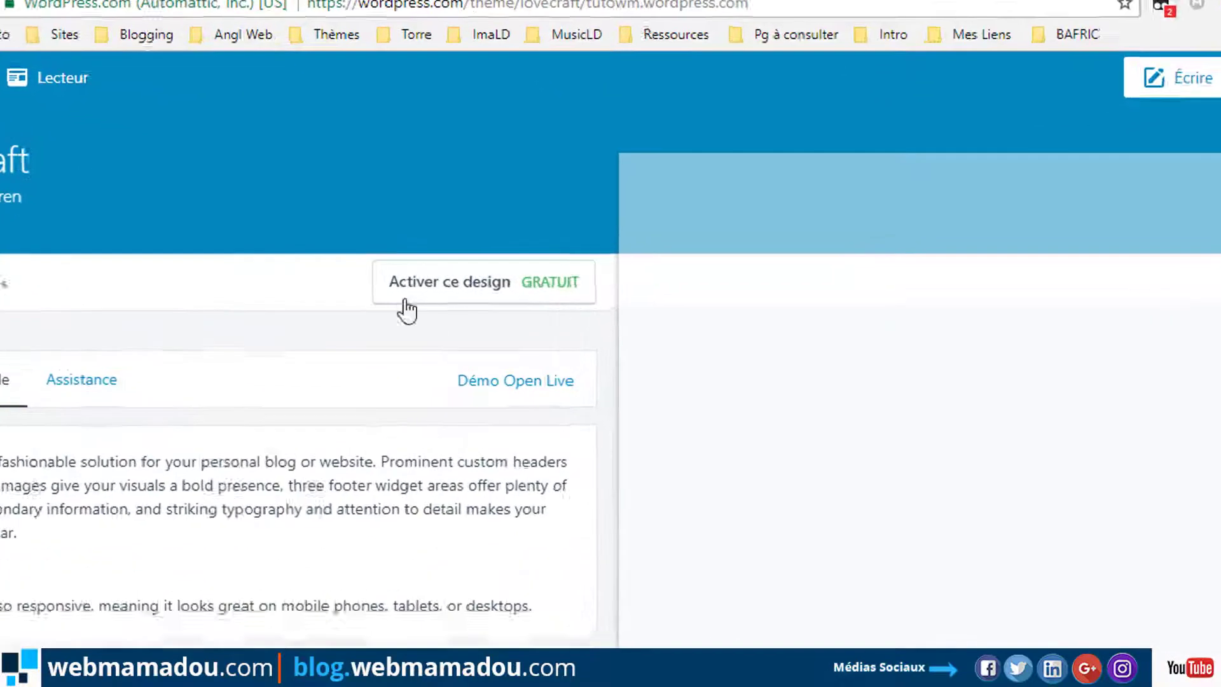
pyautogui.click(486, 286)
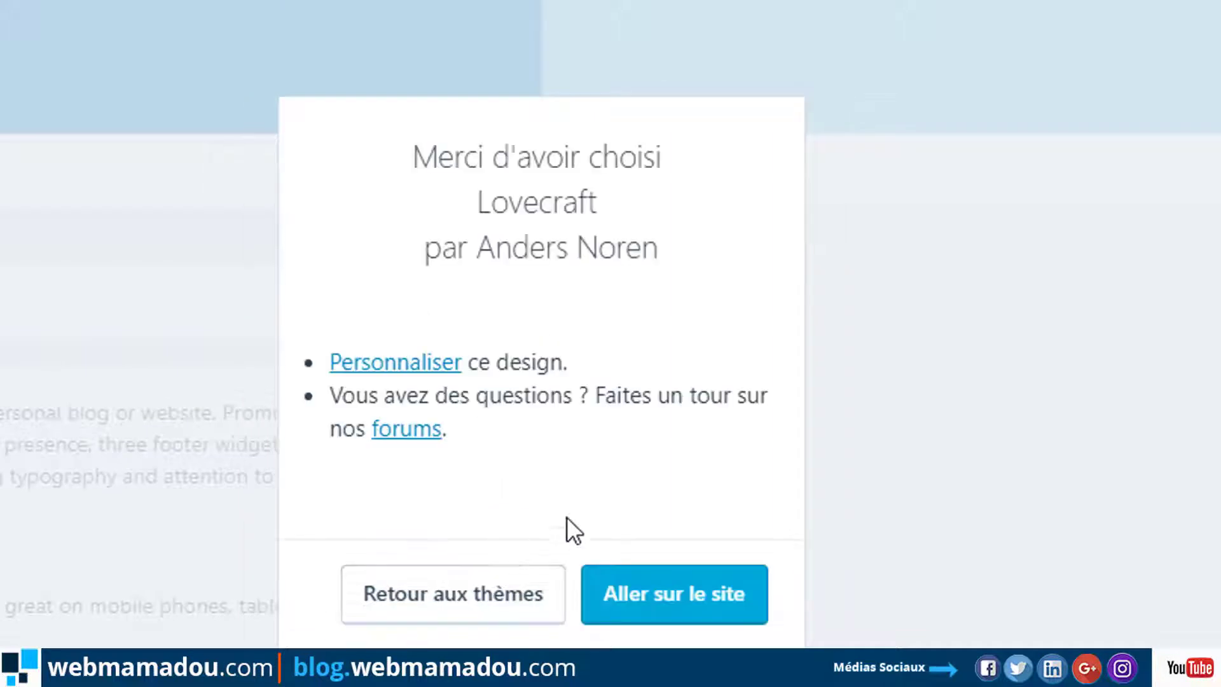
pyautogui.click(651, 584)
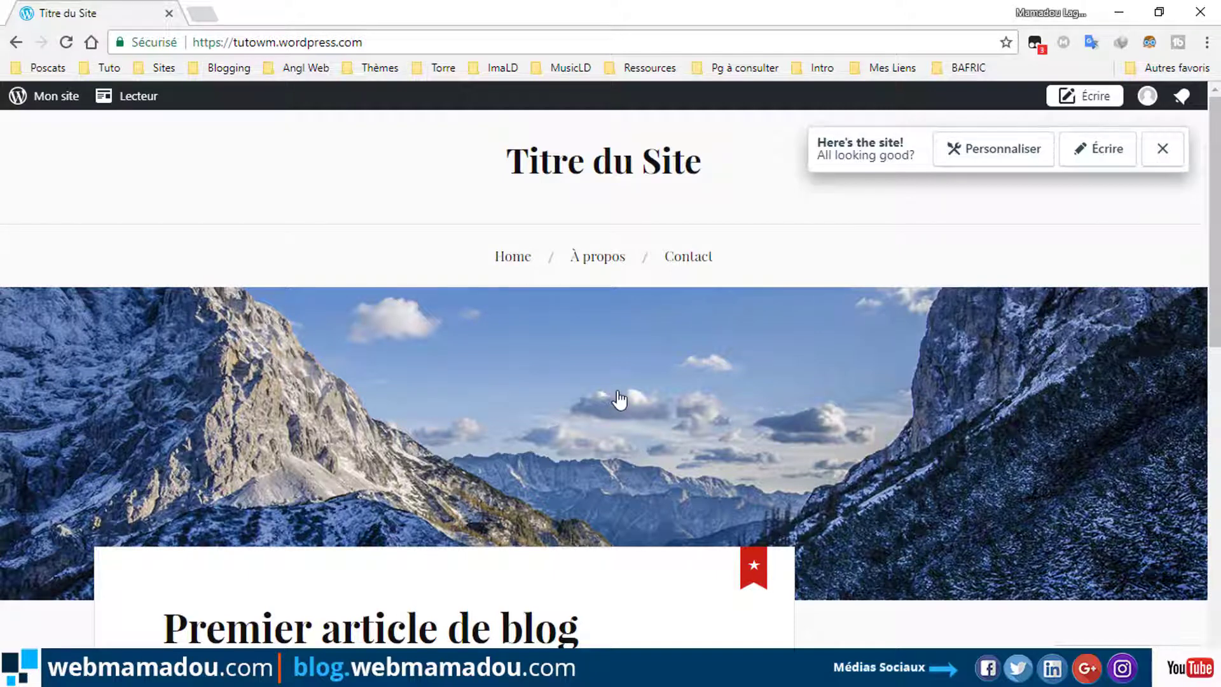
# Review the Lovecraft homepage's header, post and sidebar, closing the 'Here's the site!' popup.
pyautogui.scroll(-3, 618, 399)
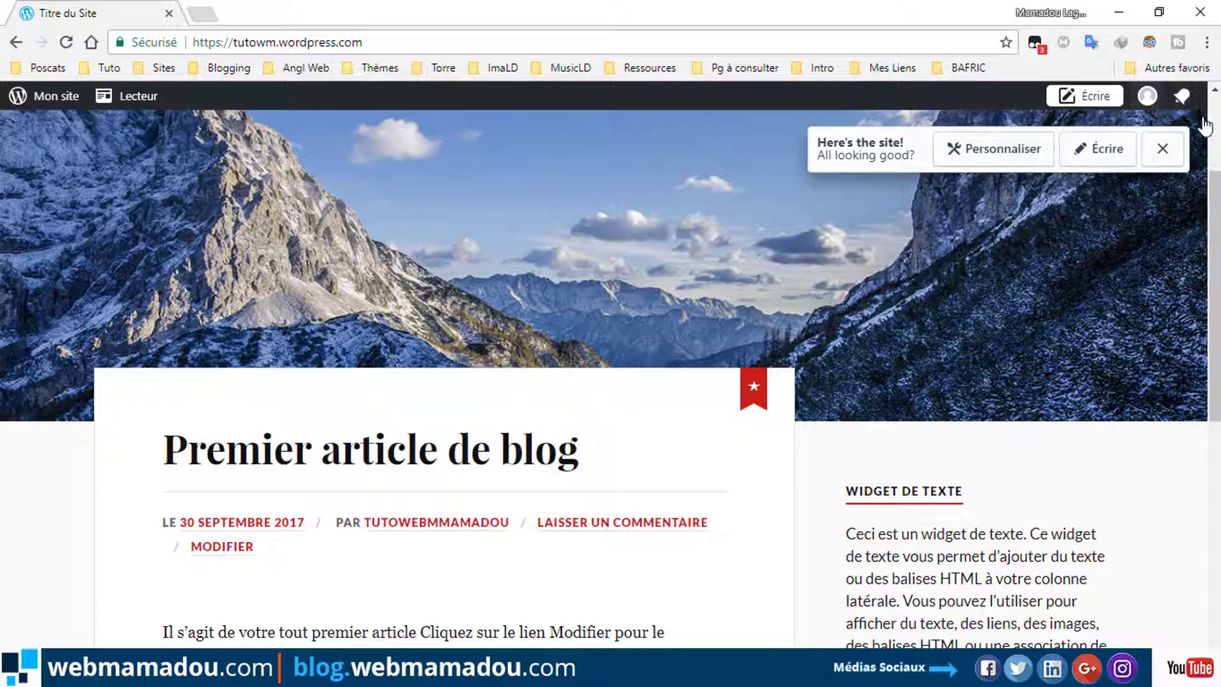
pyautogui.scroll(-5, 756, 305)
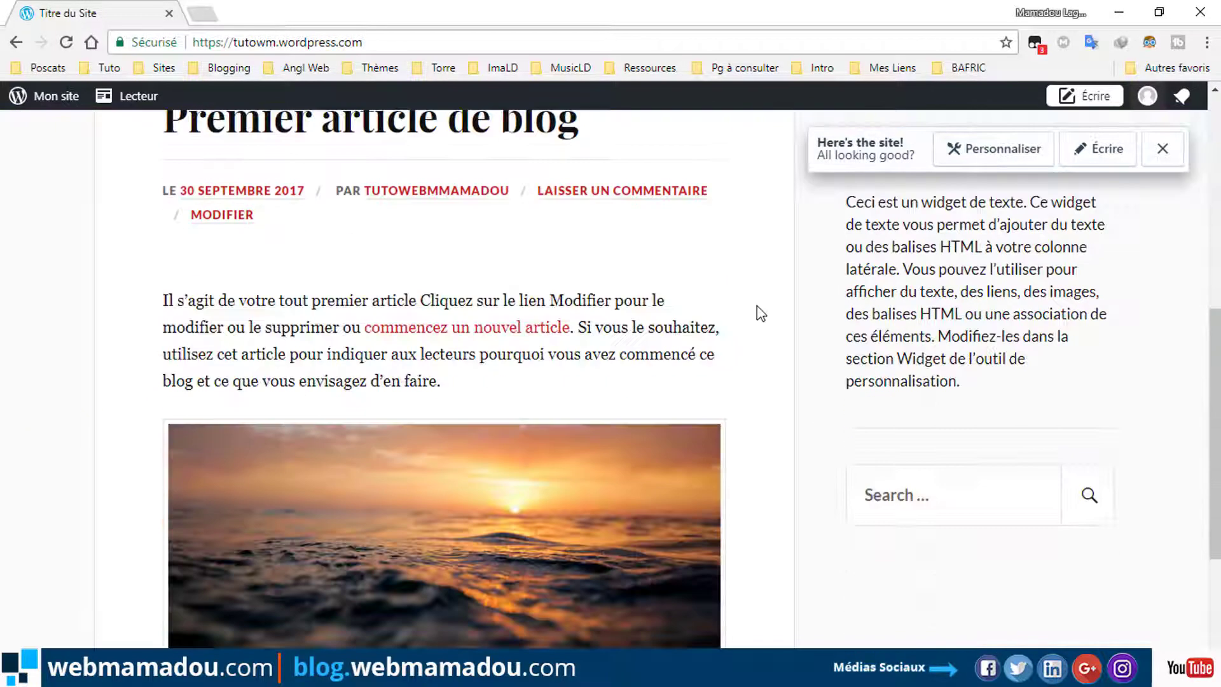
pyautogui.scroll(8, 916, 327)
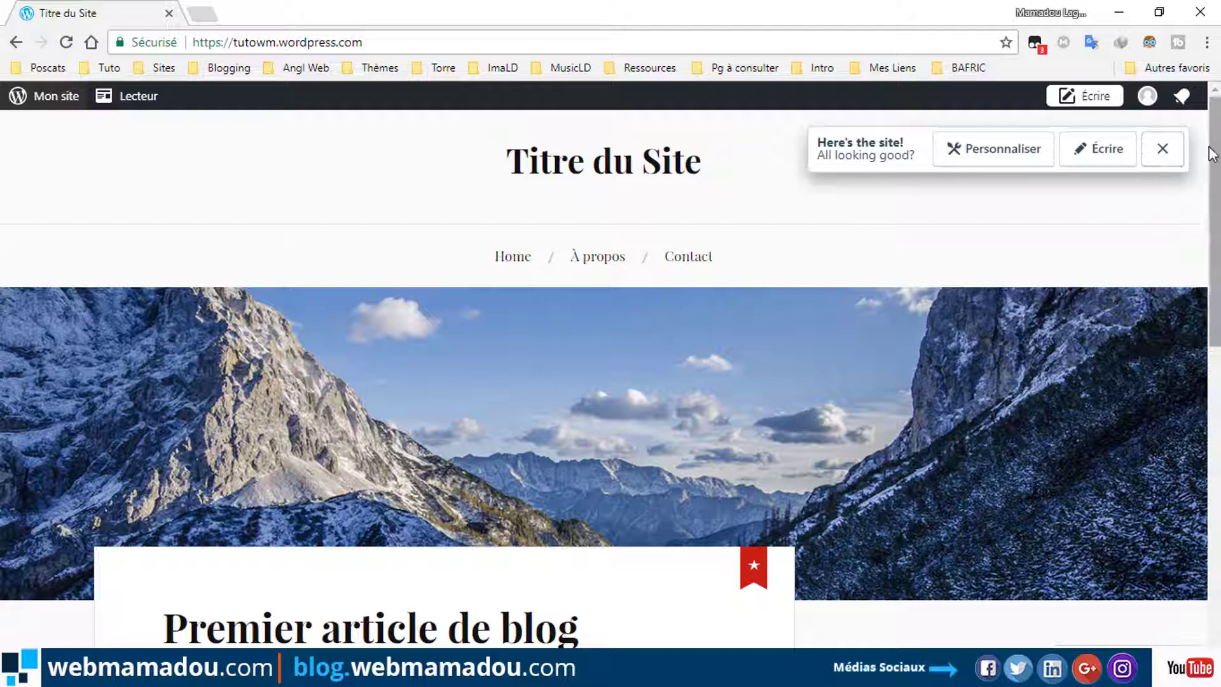
pyautogui.click(1163, 150)
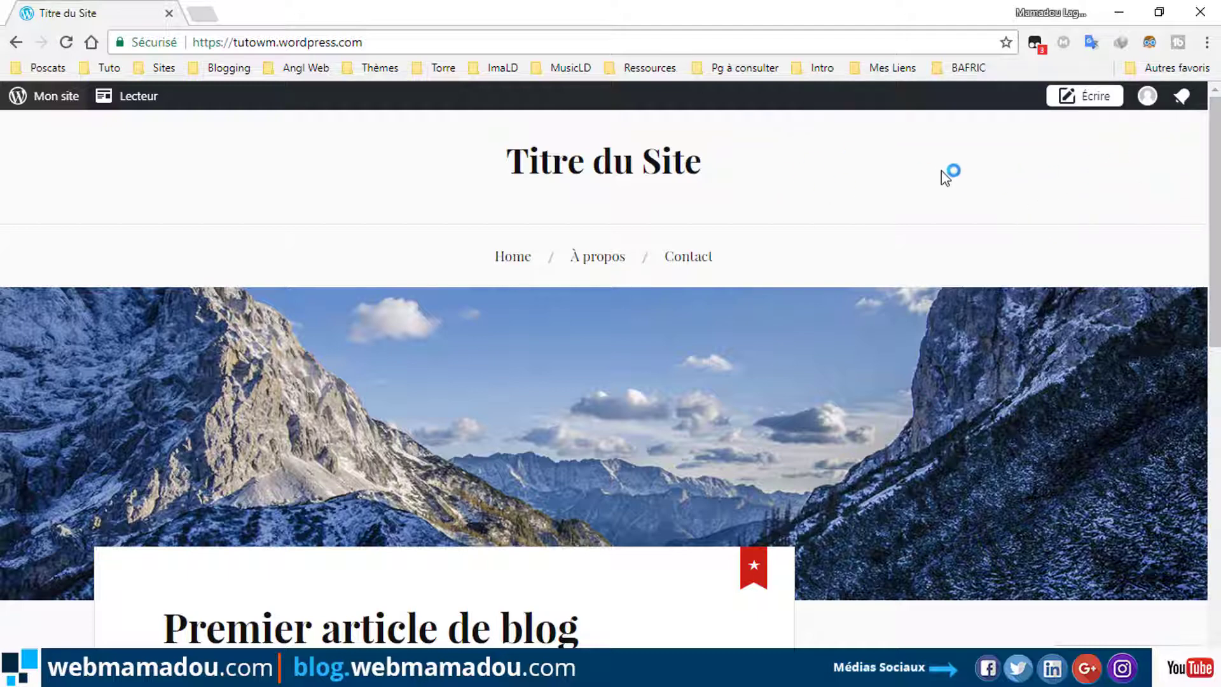
pyautogui.scroll(-10, 823, 368)
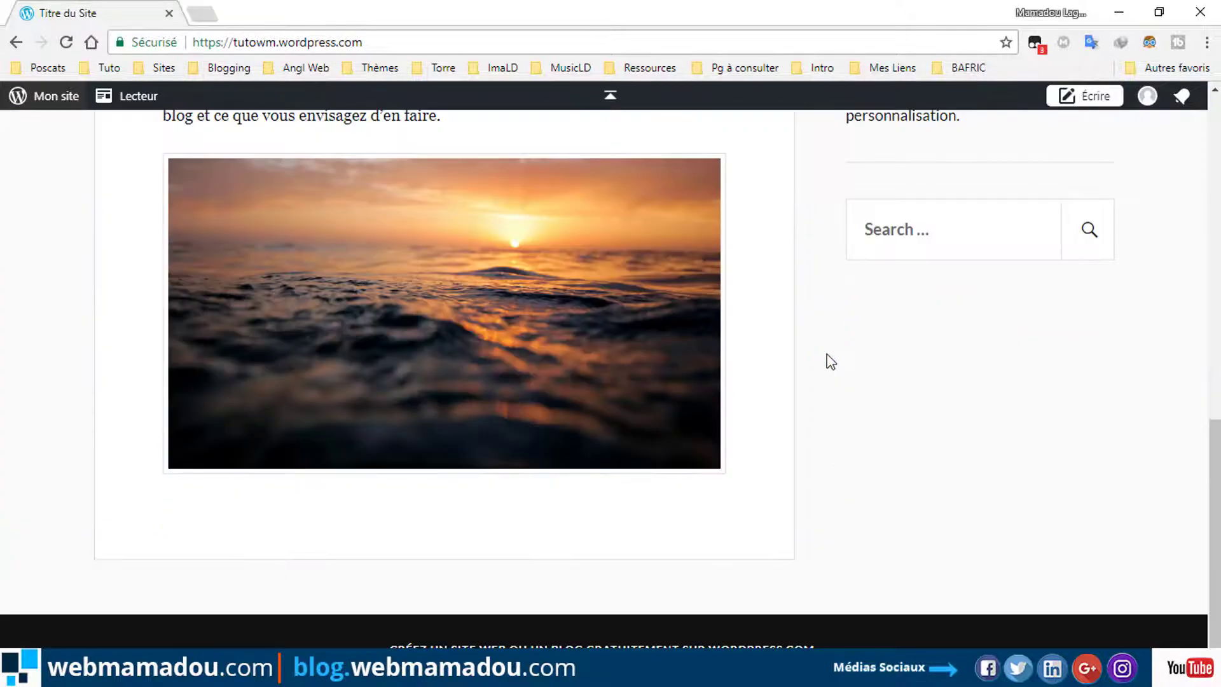
pyautogui.scroll(8, 831, 361)
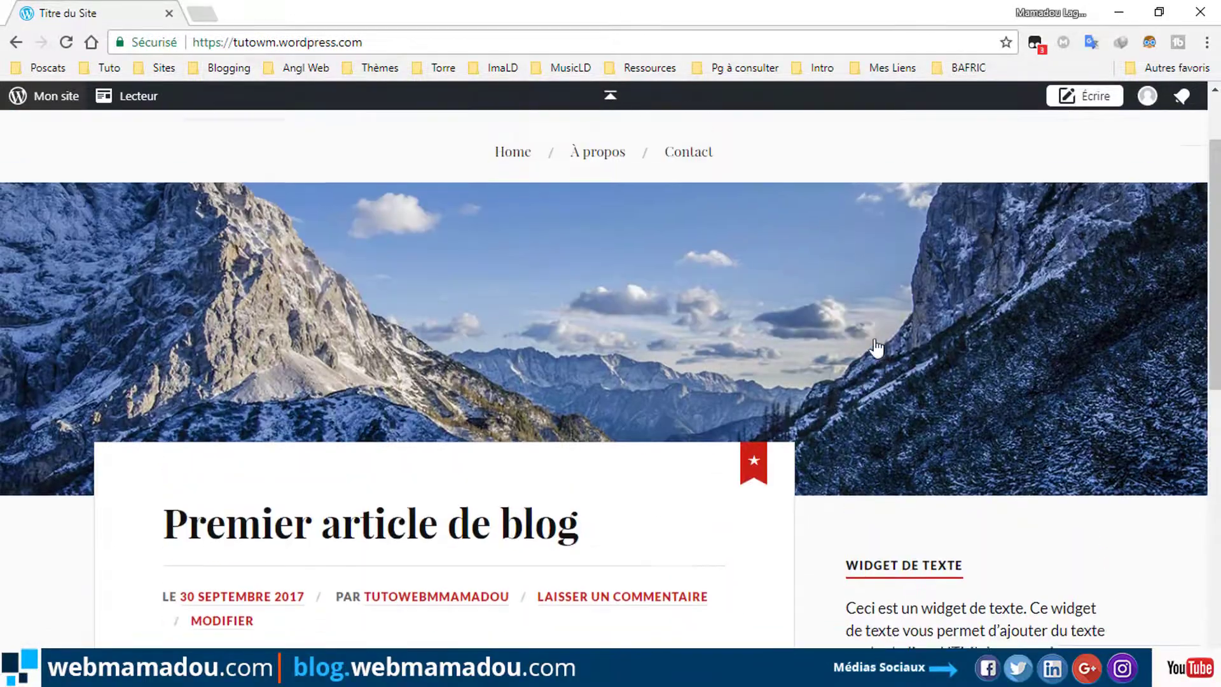
pyautogui.scroll(-10, 717, 379)
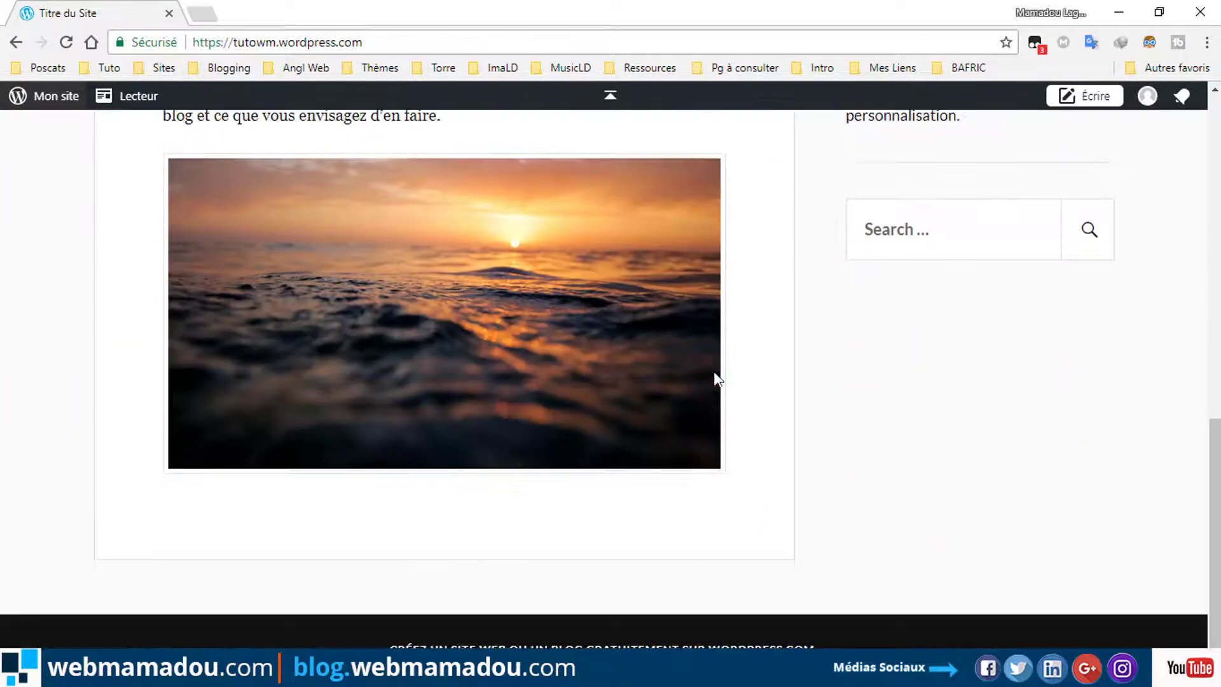
pyautogui.scroll(10, 693, 346)
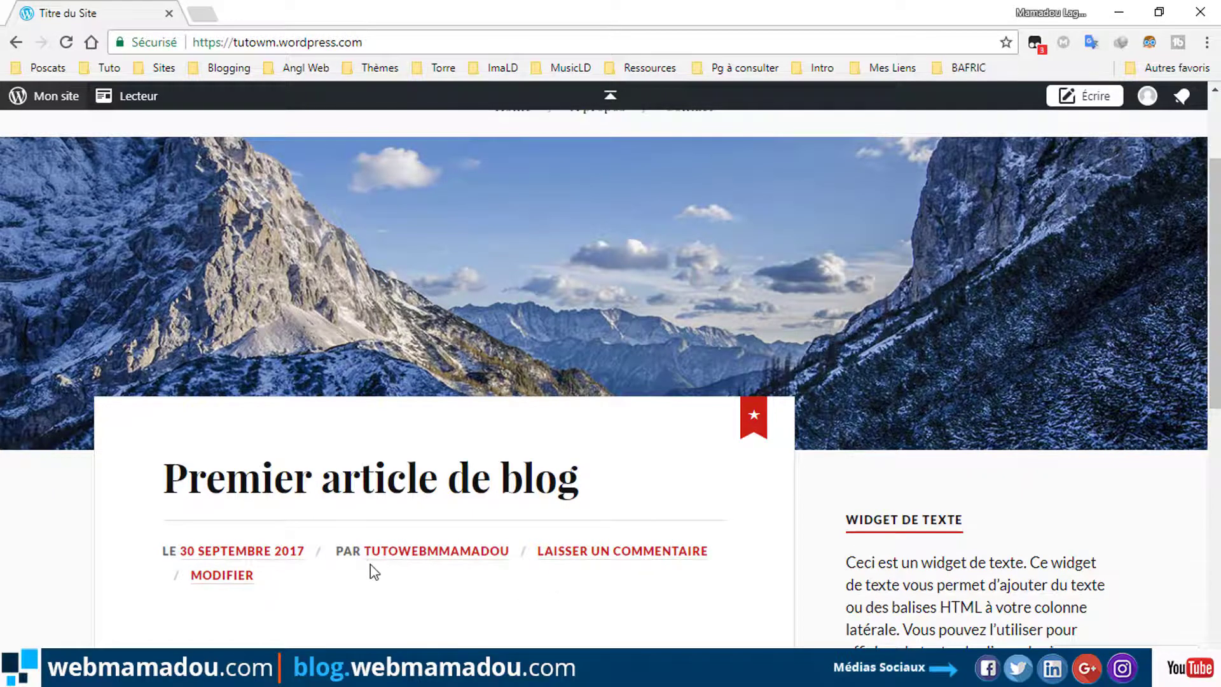
pyautogui.scroll(-5, 370, 563)
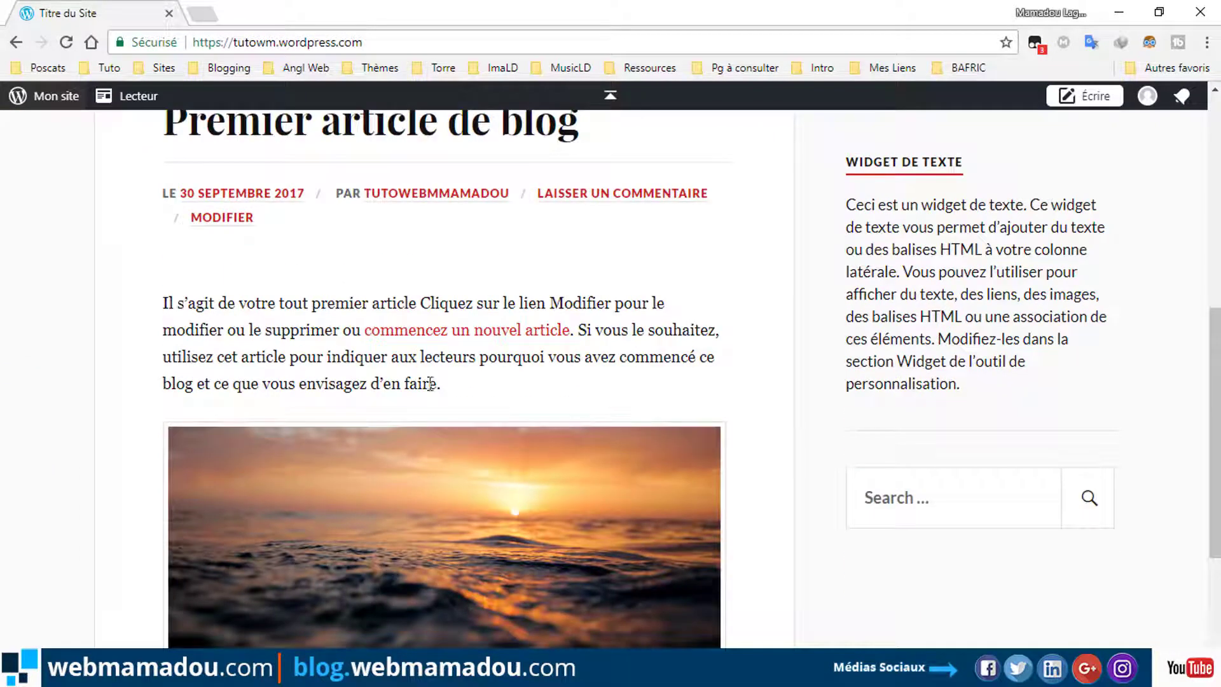
pyautogui.scroll(-5, 433, 426)
pyautogui.scroll(10, 474, 452)
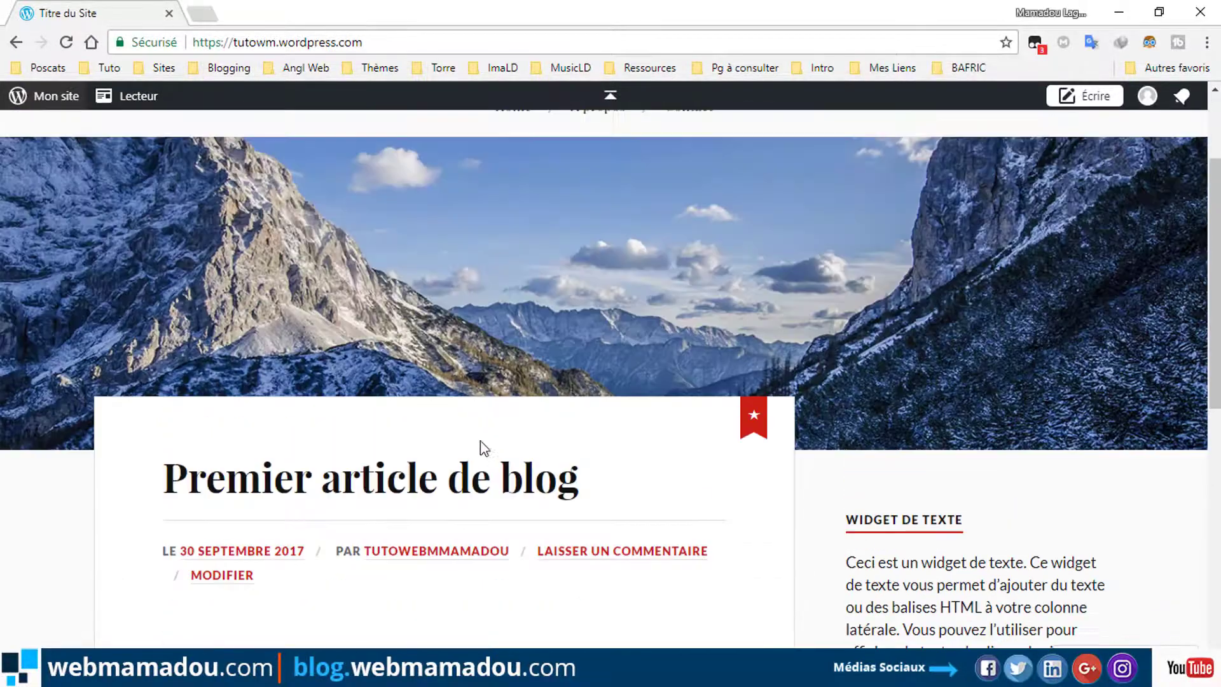
# Open the 'Premier article de blog' post and scroll through it down to the comment form.
pyautogui.click(449, 487)
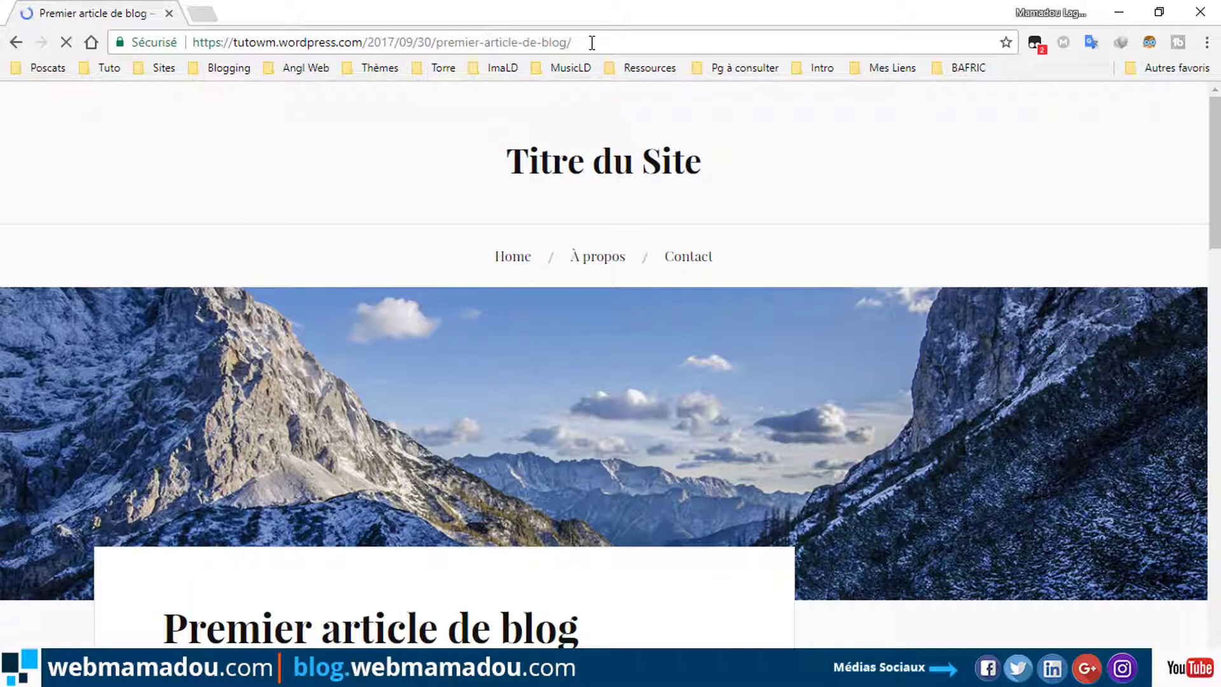
pyautogui.scroll(-6, 458, 428)
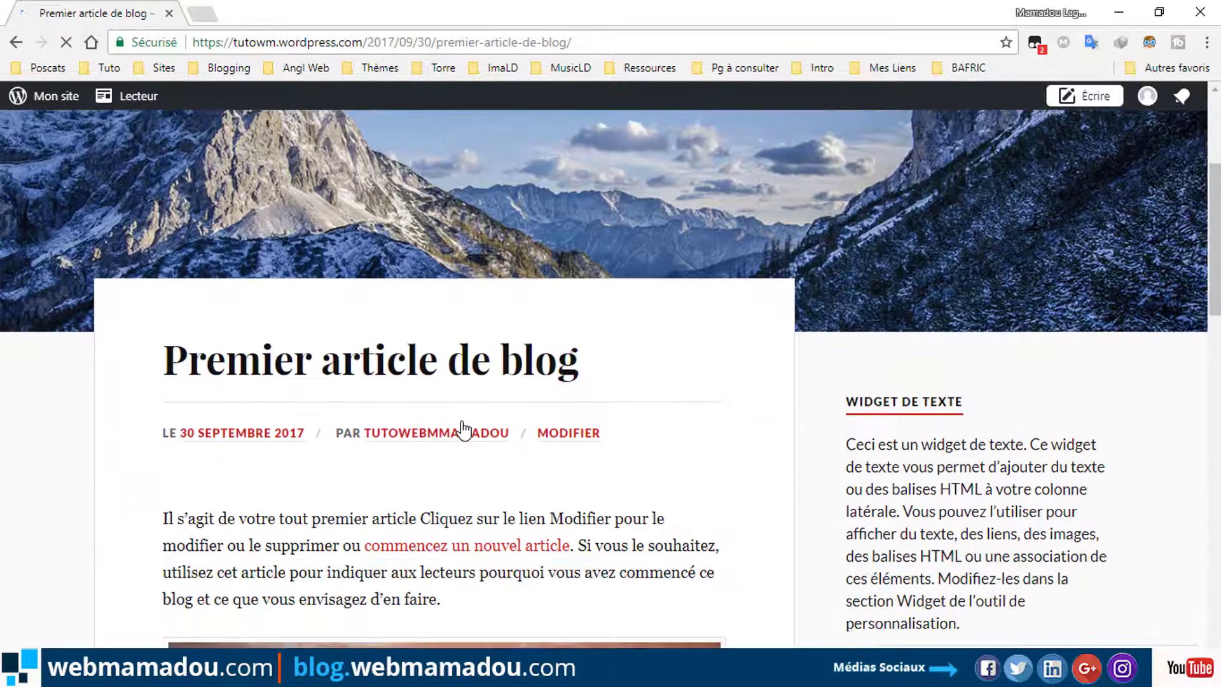
pyautogui.scroll(-8, 461, 424)
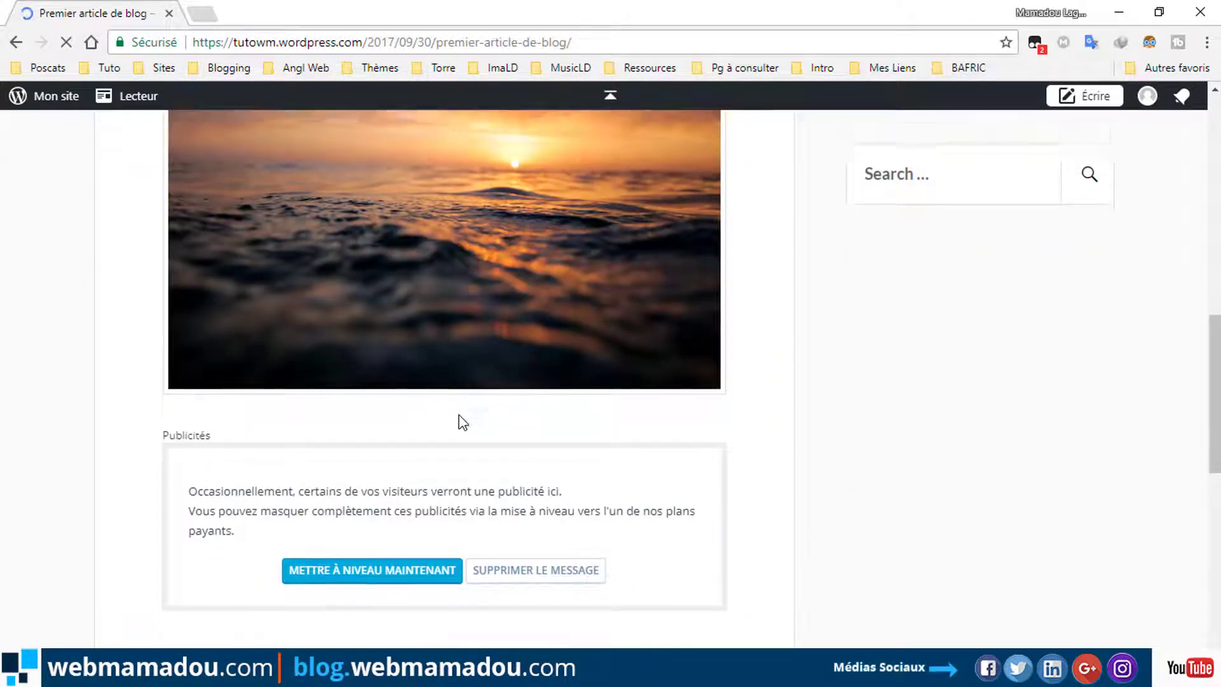
pyautogui.scroll(-2, 459, 419)
pyautogui.scroll(-4, 461, 421)
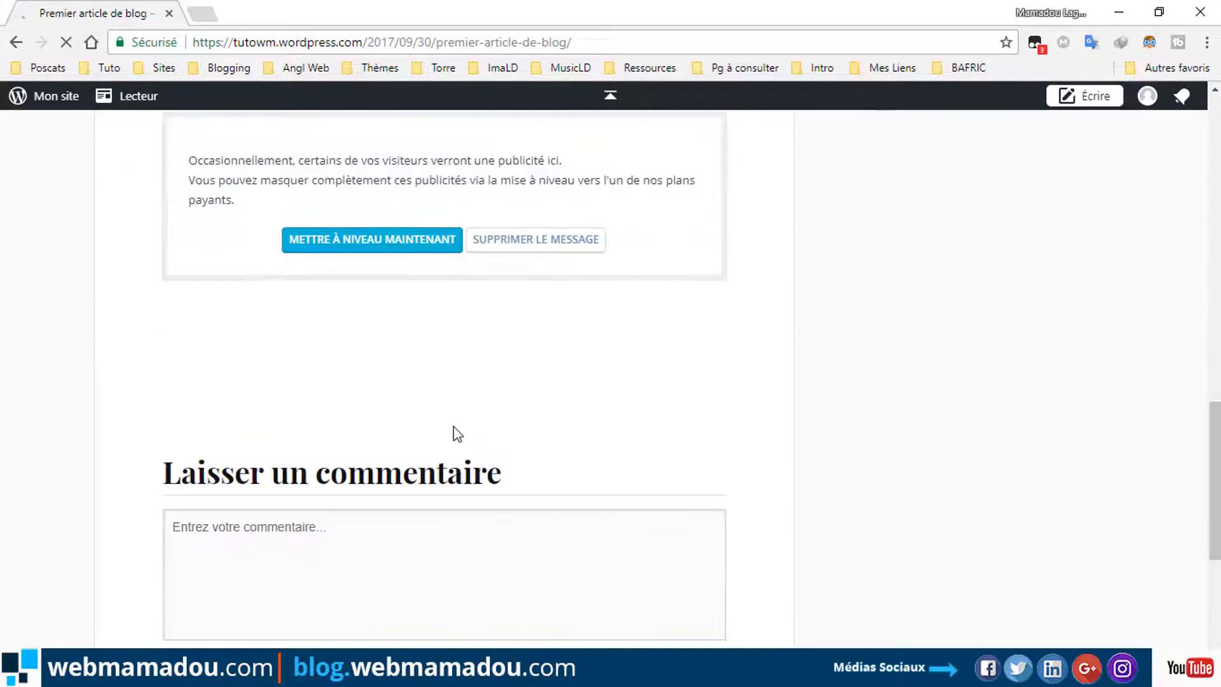
pyautogui.scroll(-2, 458, 434)
pyautogui.scroll(-5, 388, 477)
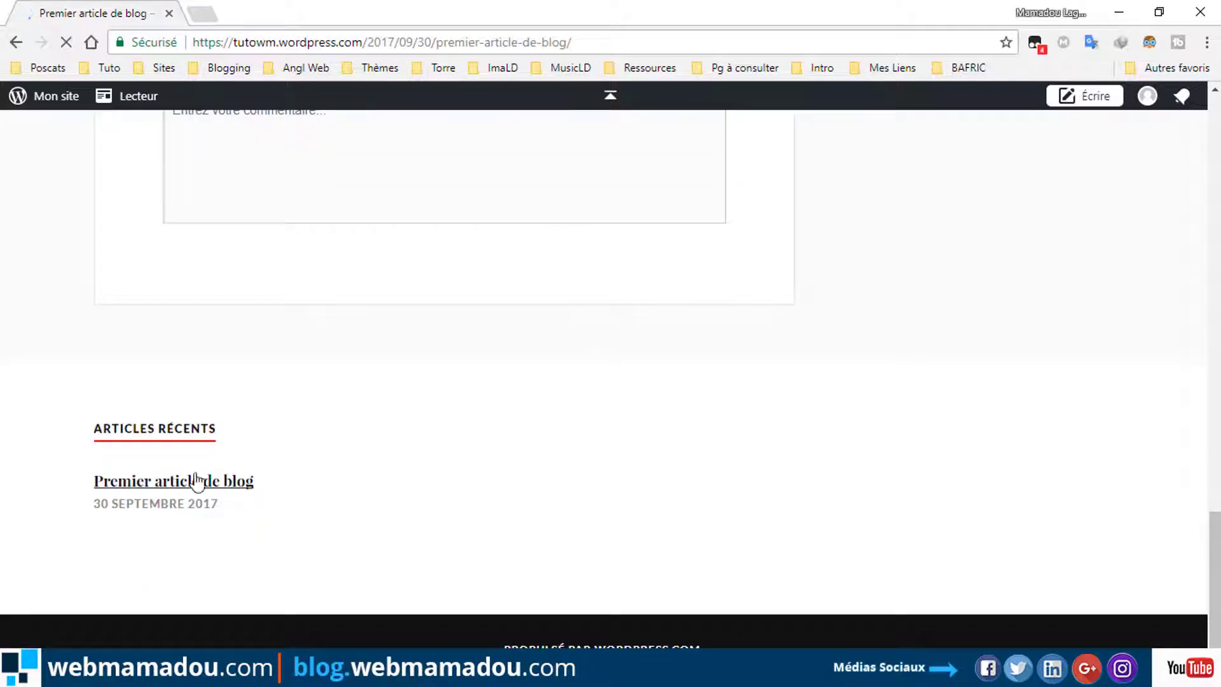
pyautogui.scroll(2, 628, 189)
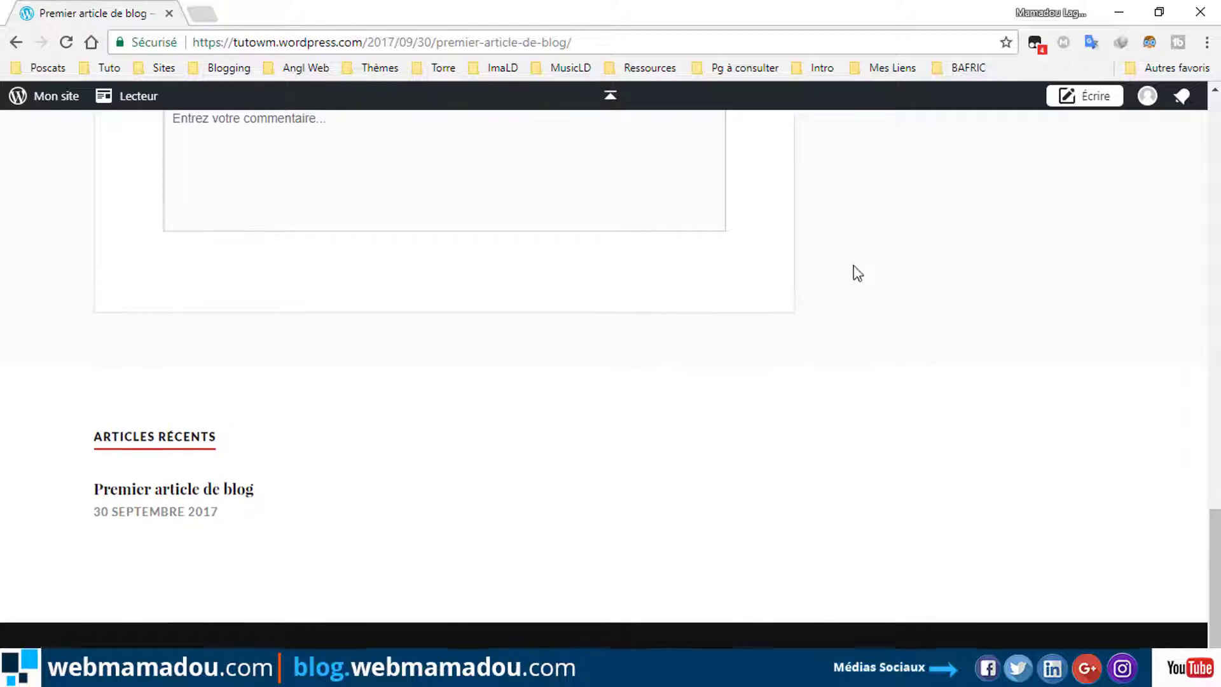
# Launch the theme Customizer from Mon site > Personnaliser and dismiss its 'Merci, j'ai compris !' tip.
pyautogui.click(45, 105)
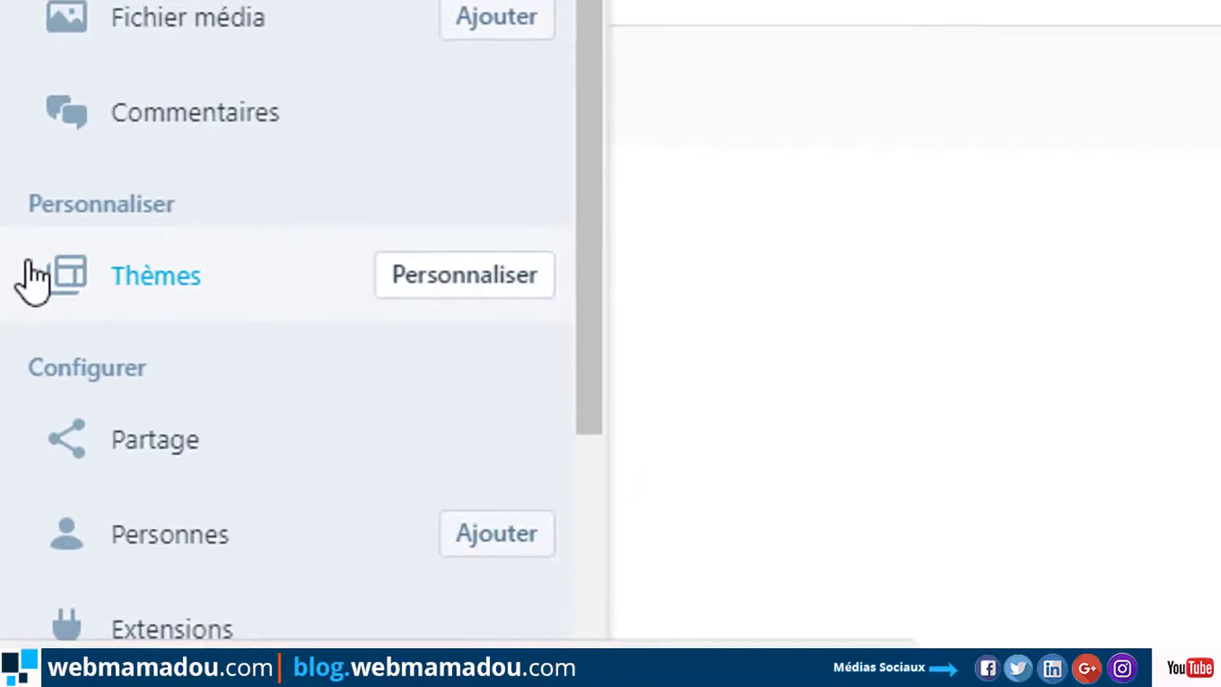
pyautogui.click(462, 272)
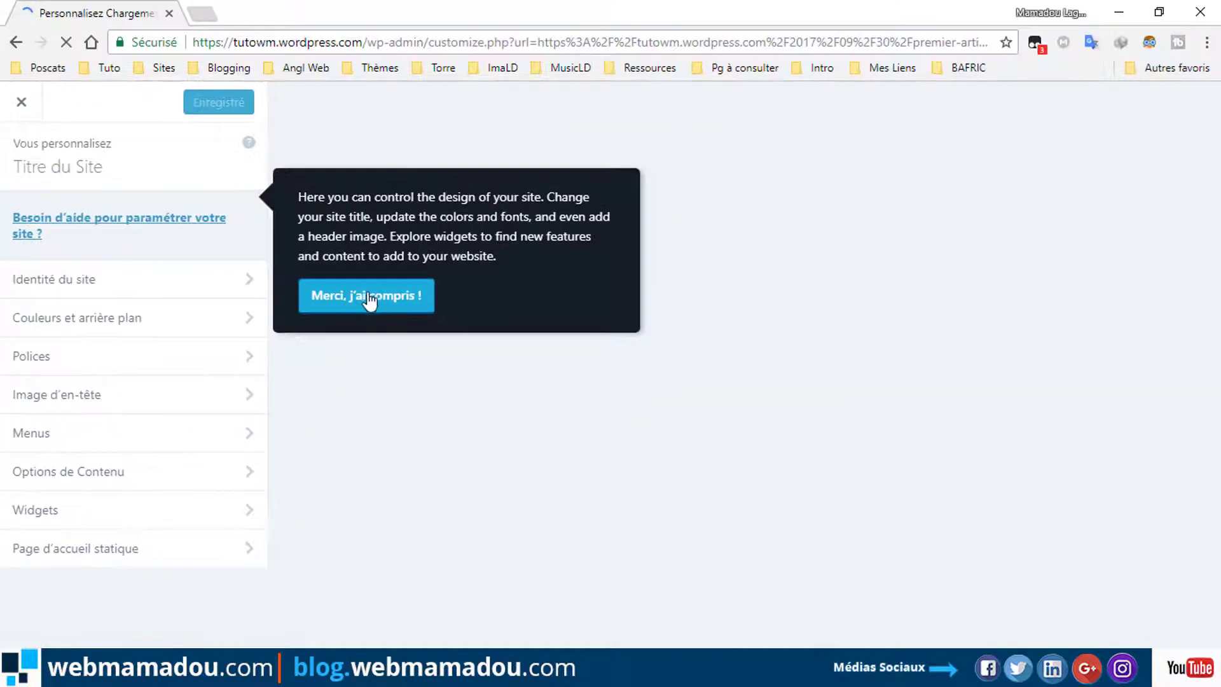
pyautogui.click(377, 298)
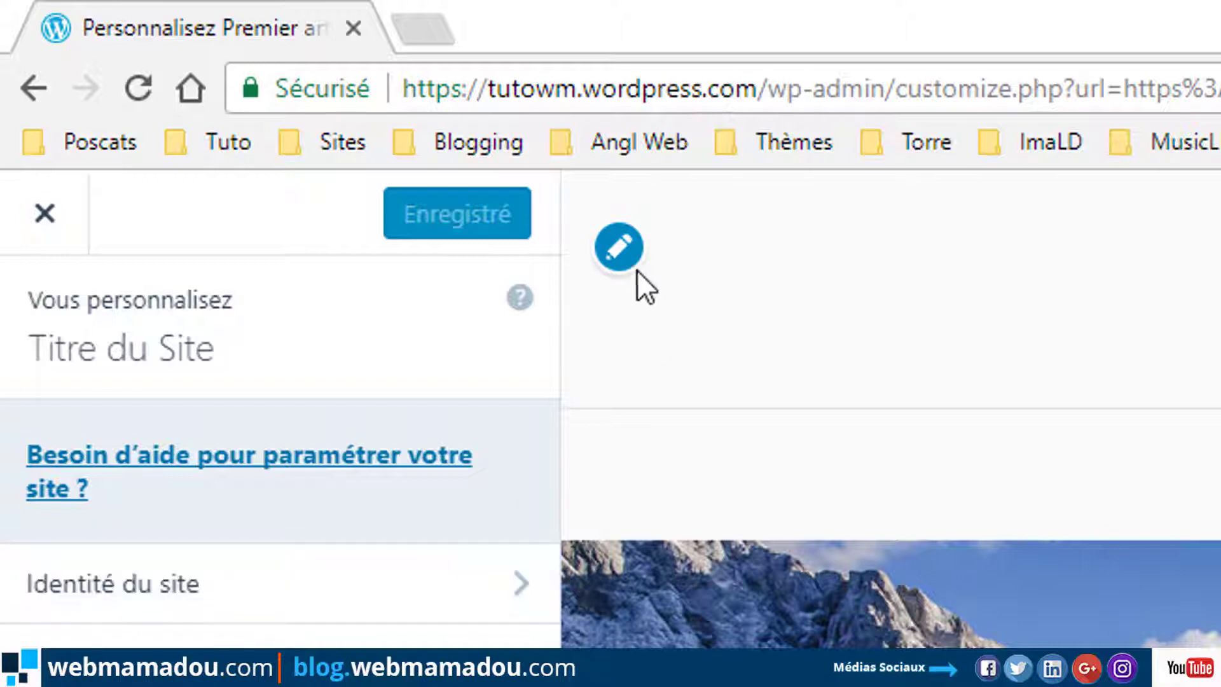
# In Identité du site, change the site title to 'Tutoreils webmamadou'.
pyautogui.click(636, 246)
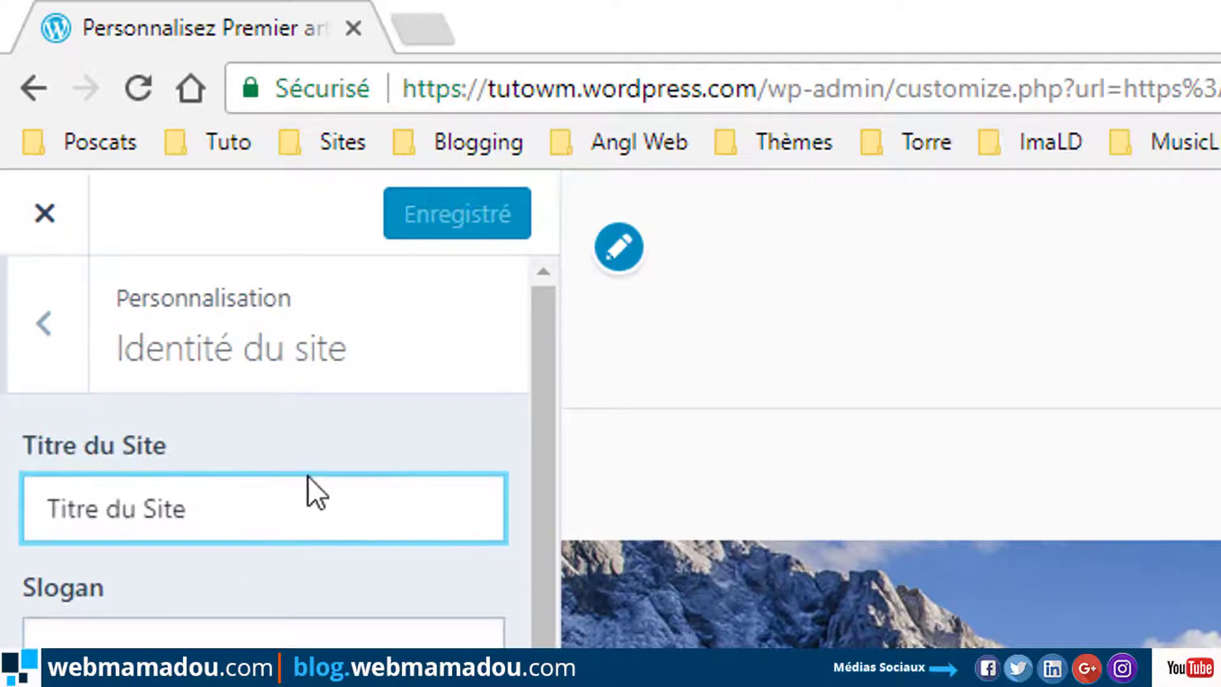
pyautogui.click(228, 512)
pyautogui.moveTo(213, 512); pyautogui.dragTo(14, 527)
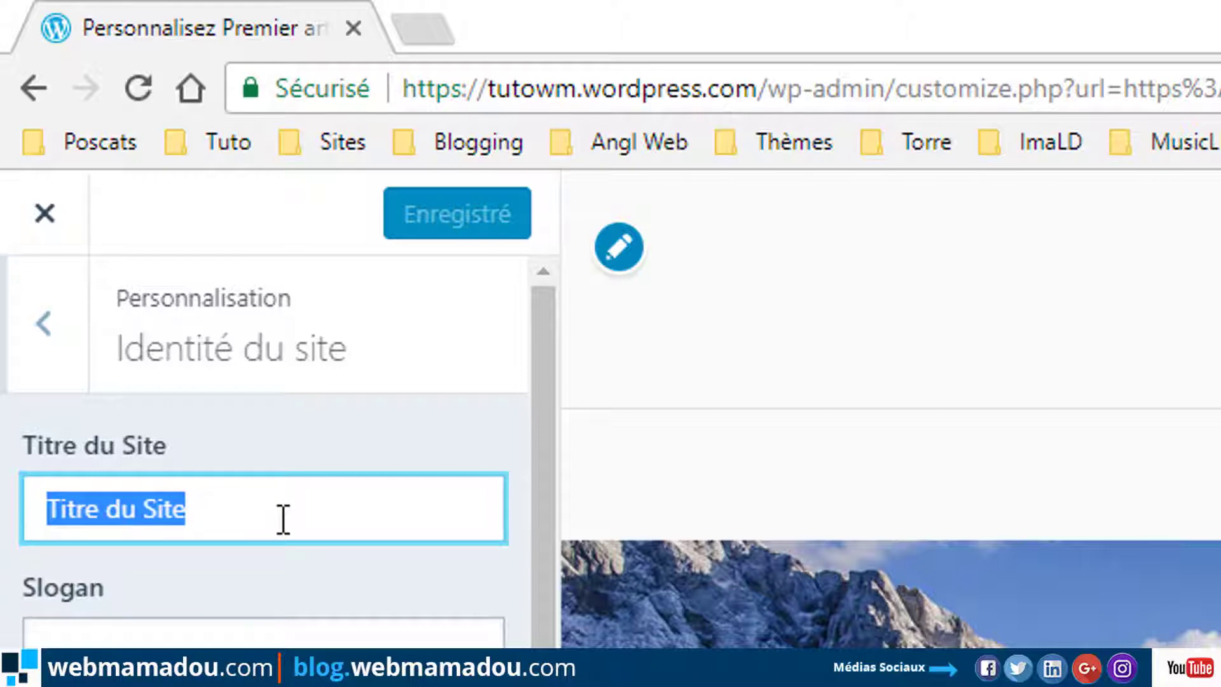
pyautogui.write('Tu')
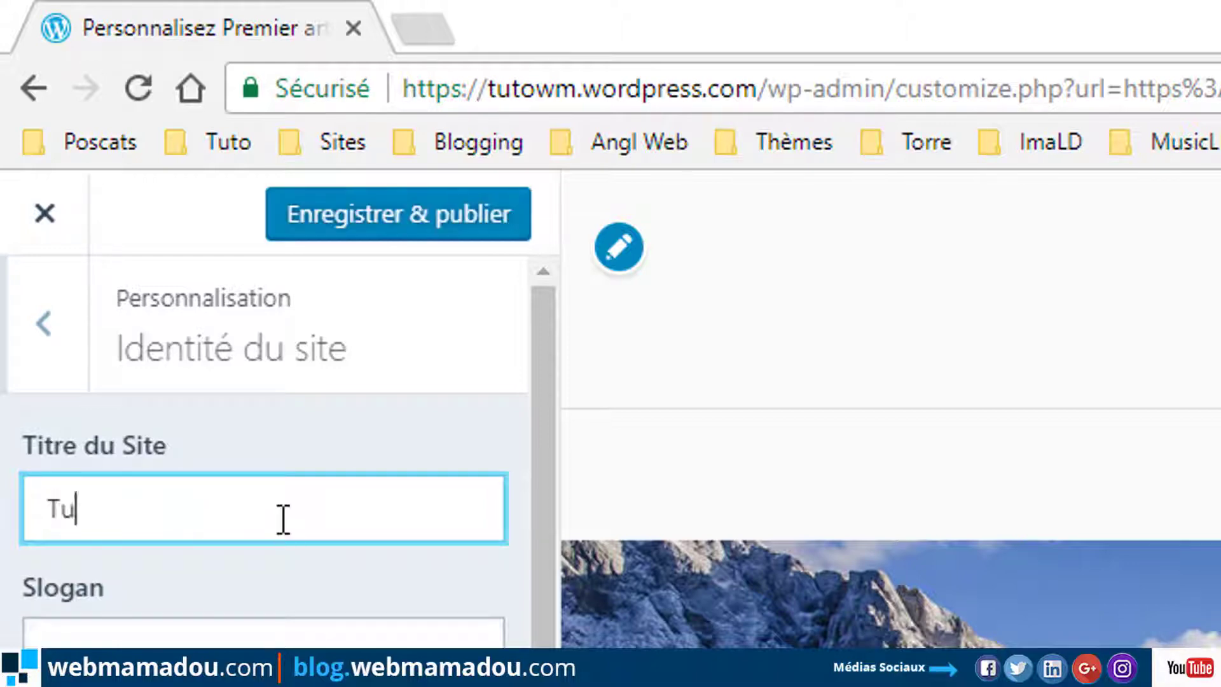
pyautogui.write('r')
pyautogui.write('oreils ')
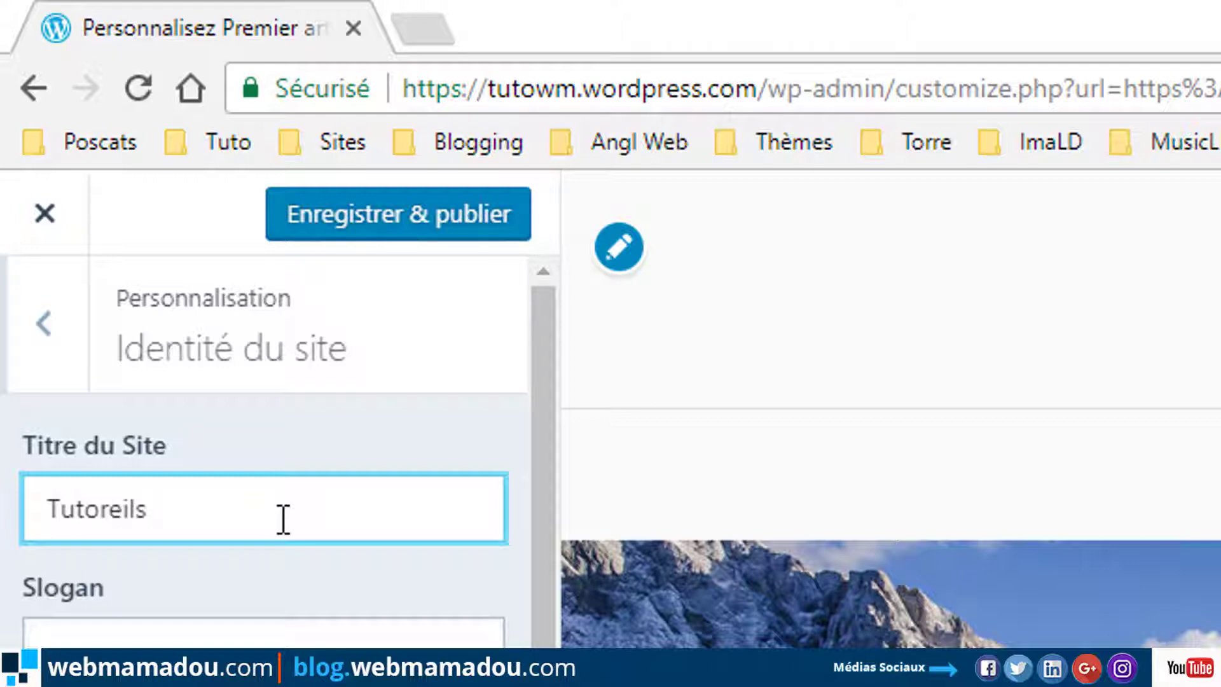
pyautogui.write('webmama')
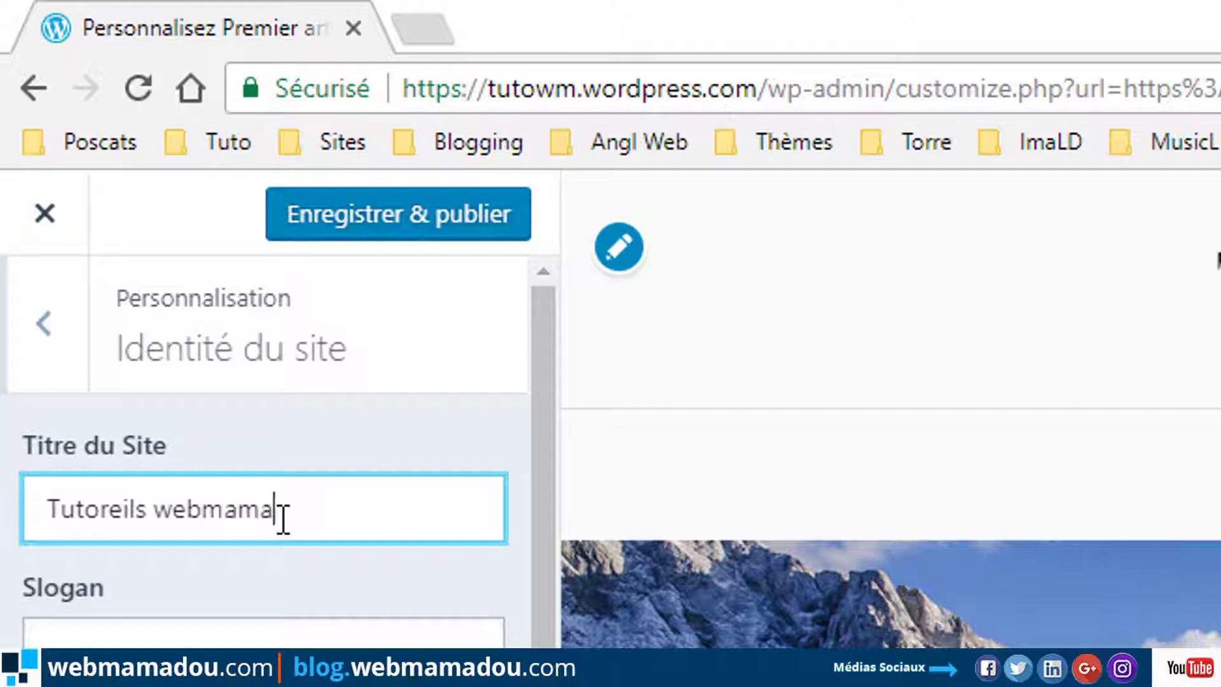
pyautogui.write('dou')
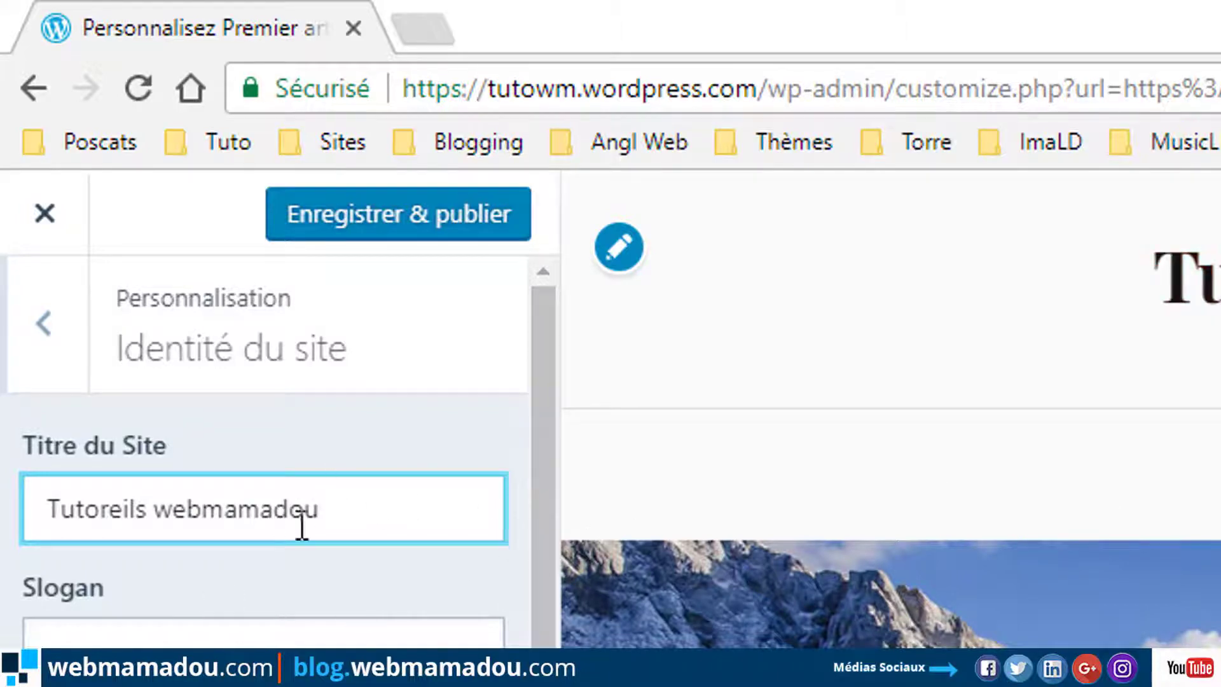
# Set the slogan to 'Apprendre à créer un blog gratuitement' and bring up the Ajouter un logo window.
pyautogui.click(236, 637)
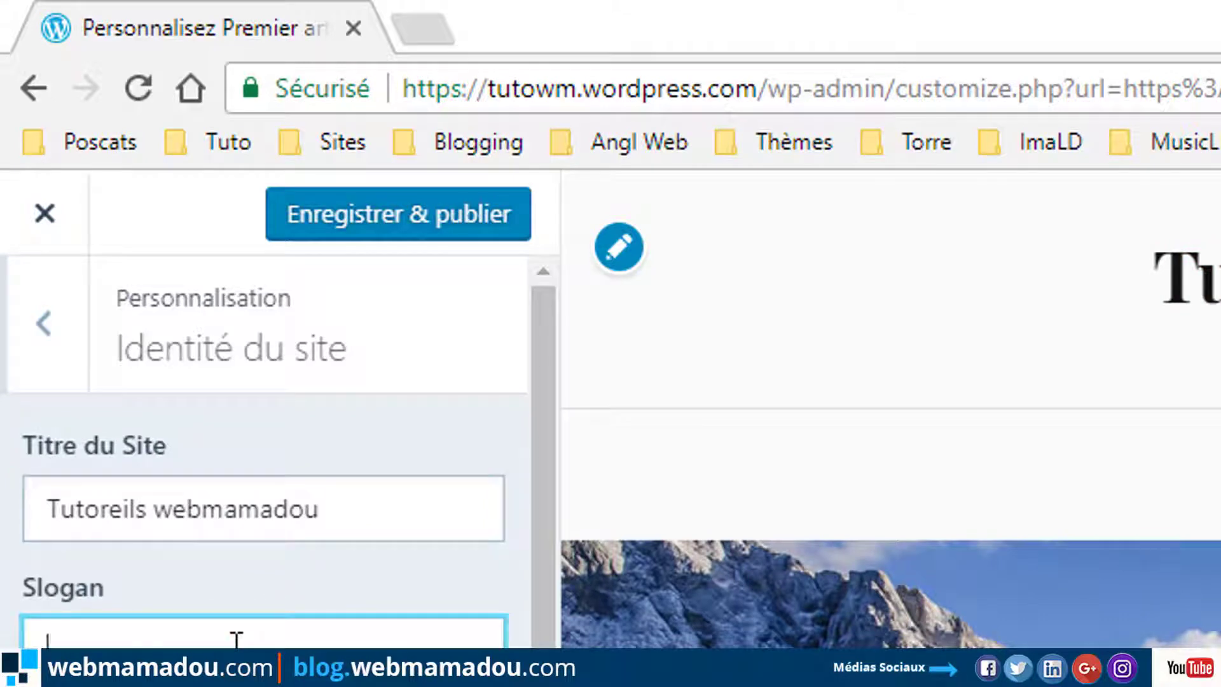
pyautogui.write('An')
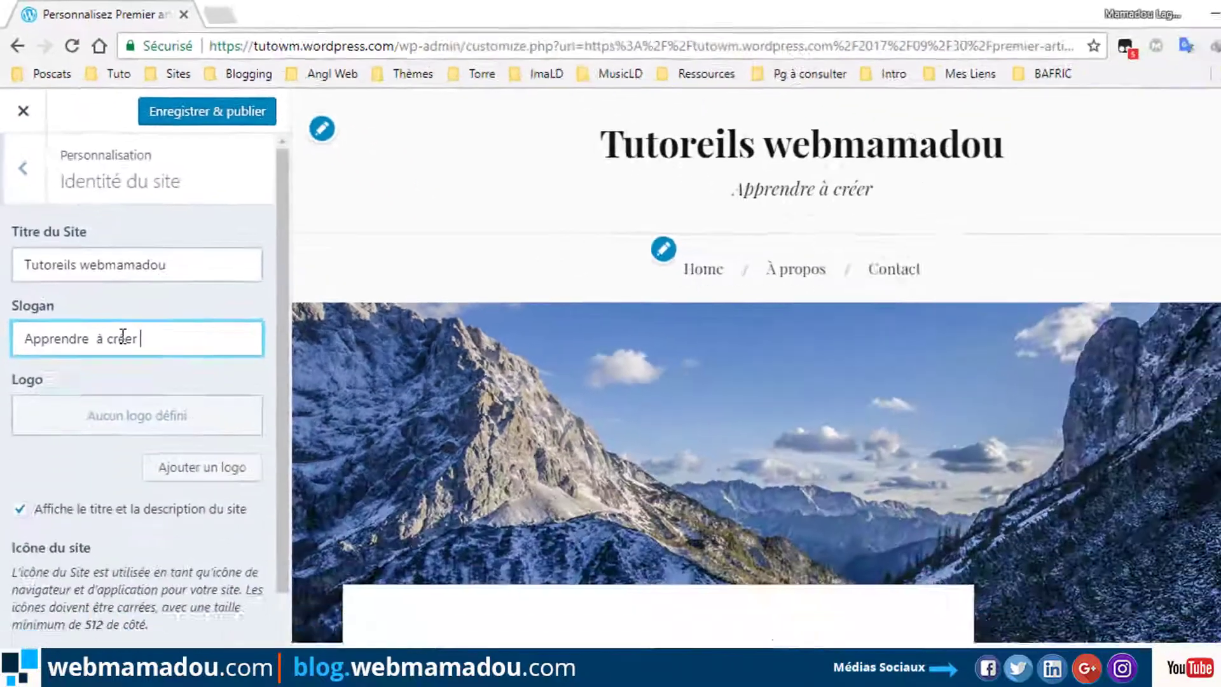
pyautogui.write('unb')
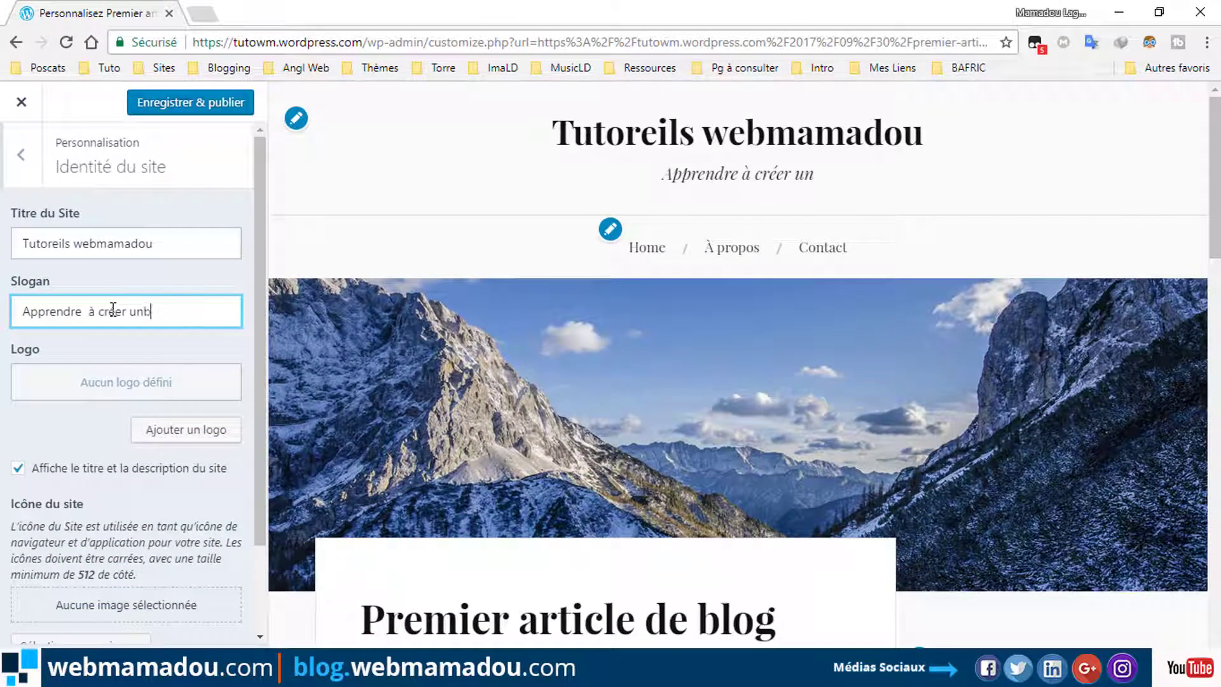
pyautogui.press('BackSpace')
pyautogui.write('blo')
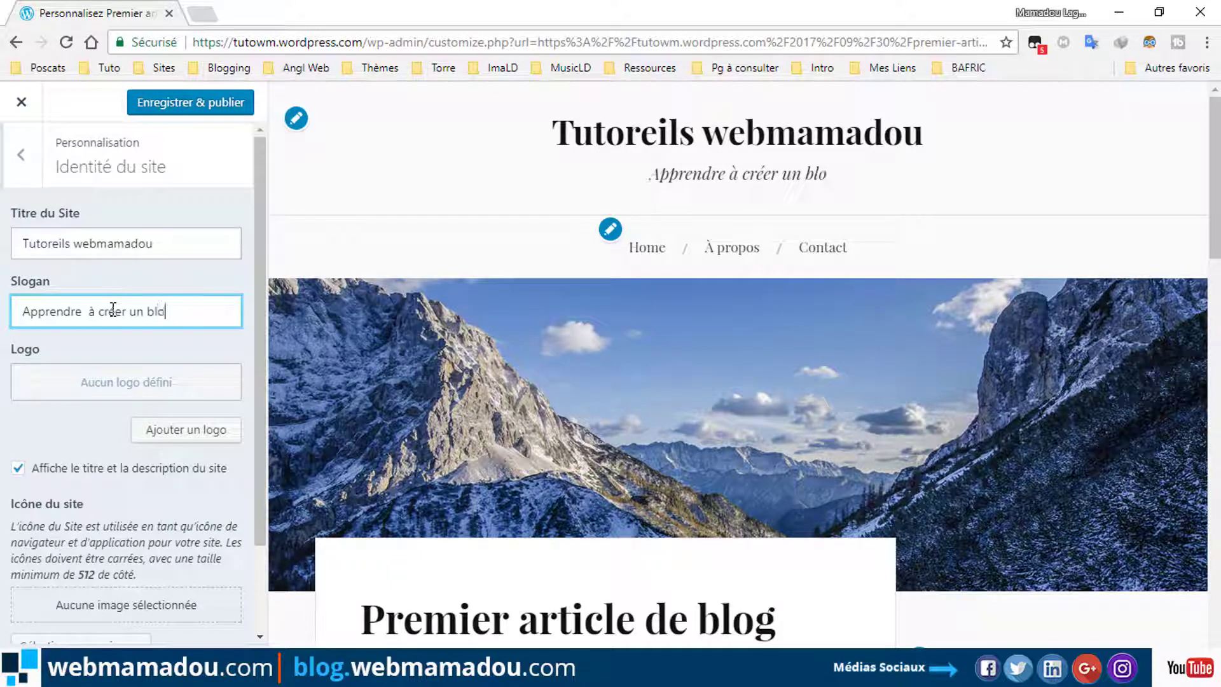
pyautogui.write('g gr')
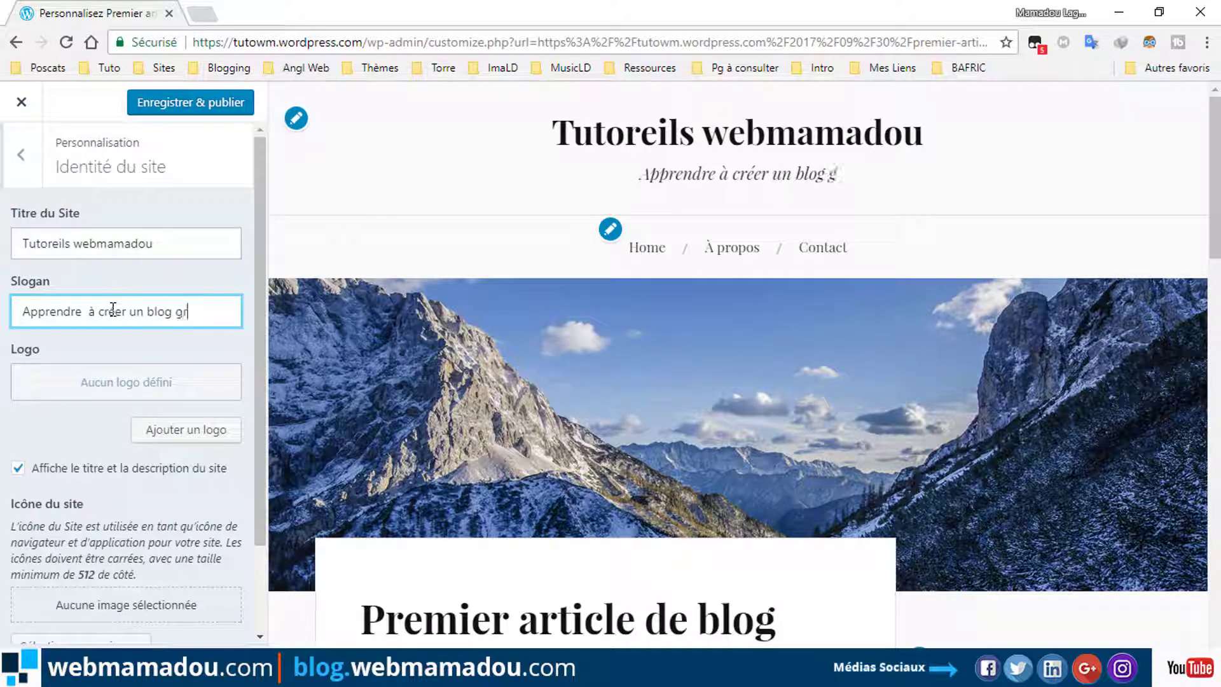
pyautogui.write('atuitem')
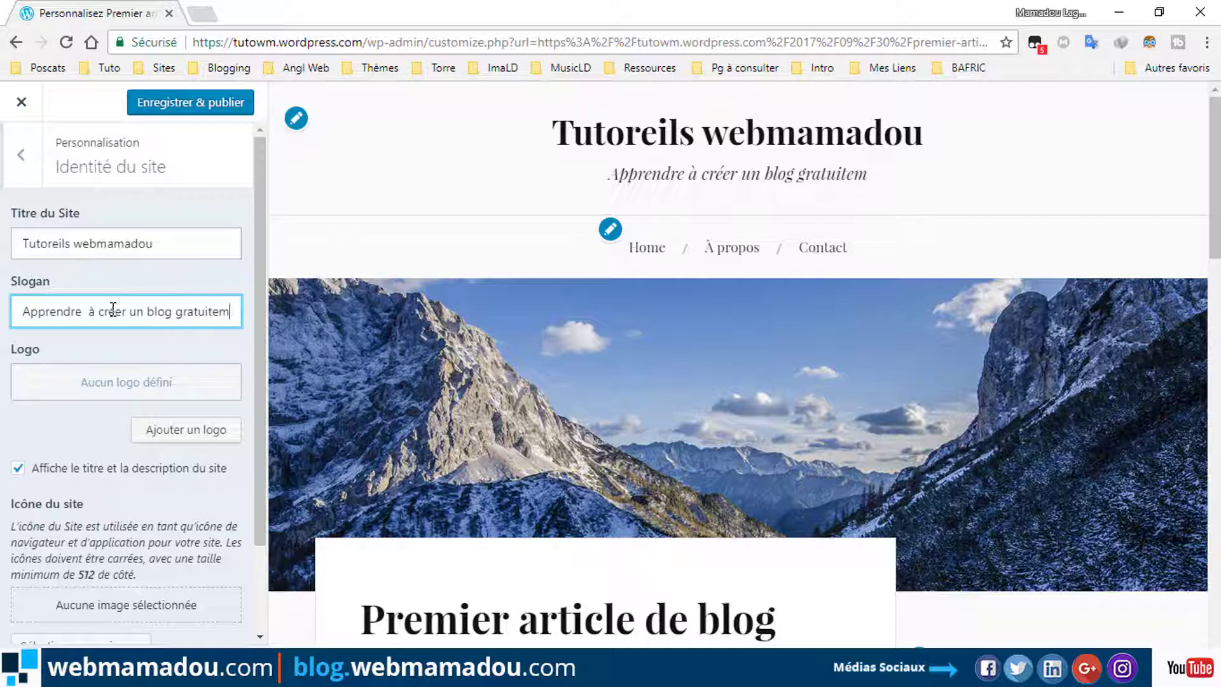
pyautogui.write('ent')
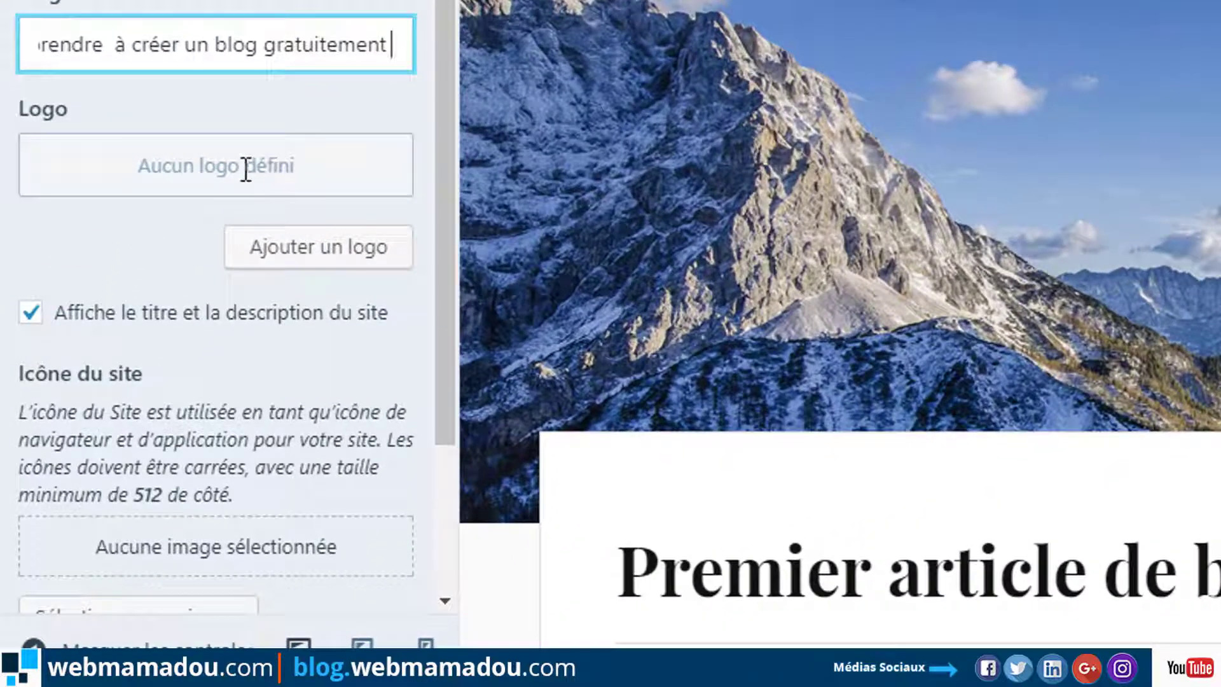
pyautogui.click(327, 258)
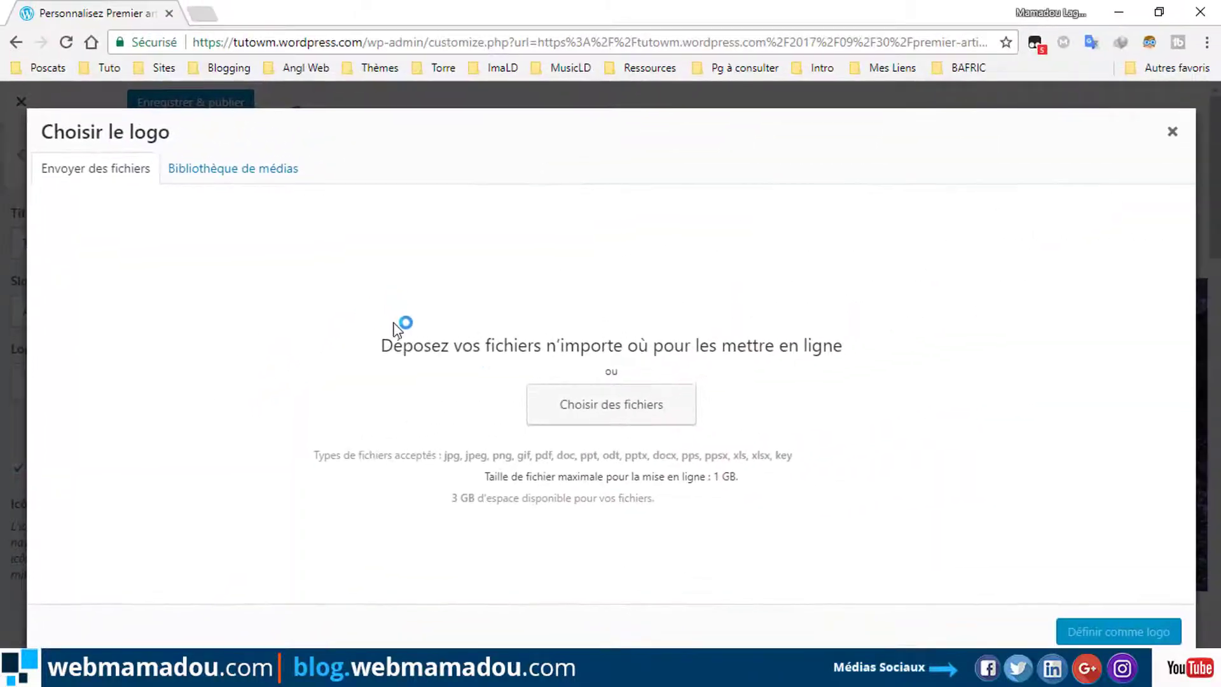
# Upload 'webmamadou en tête' from IMAGES > le Logo and set it as the site logo.
pyautogui.click(1171, 131)
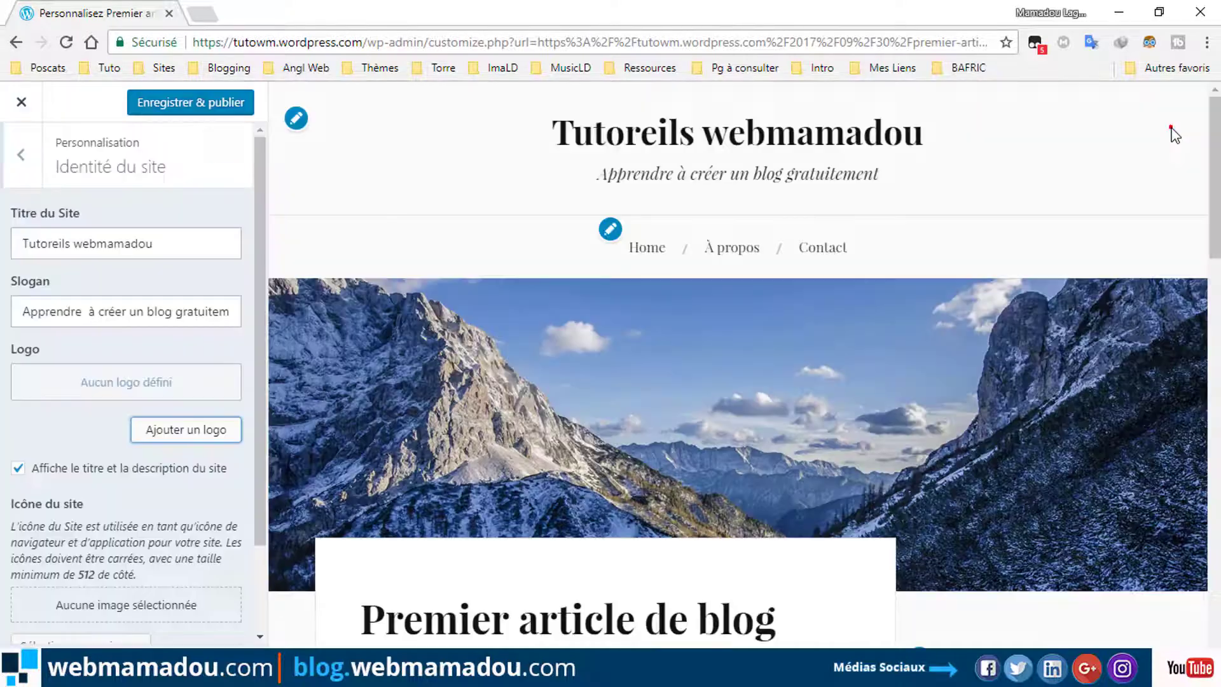
pyautogui.click(172, 431)
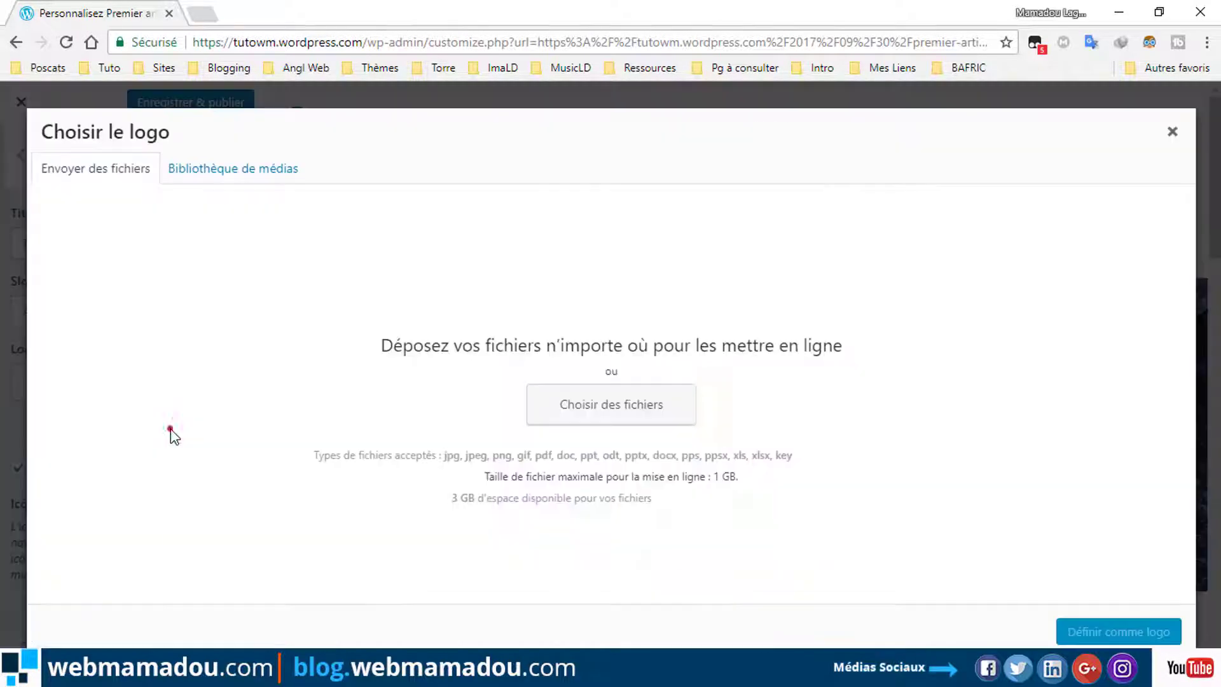
pyautogui.click(597, 407)
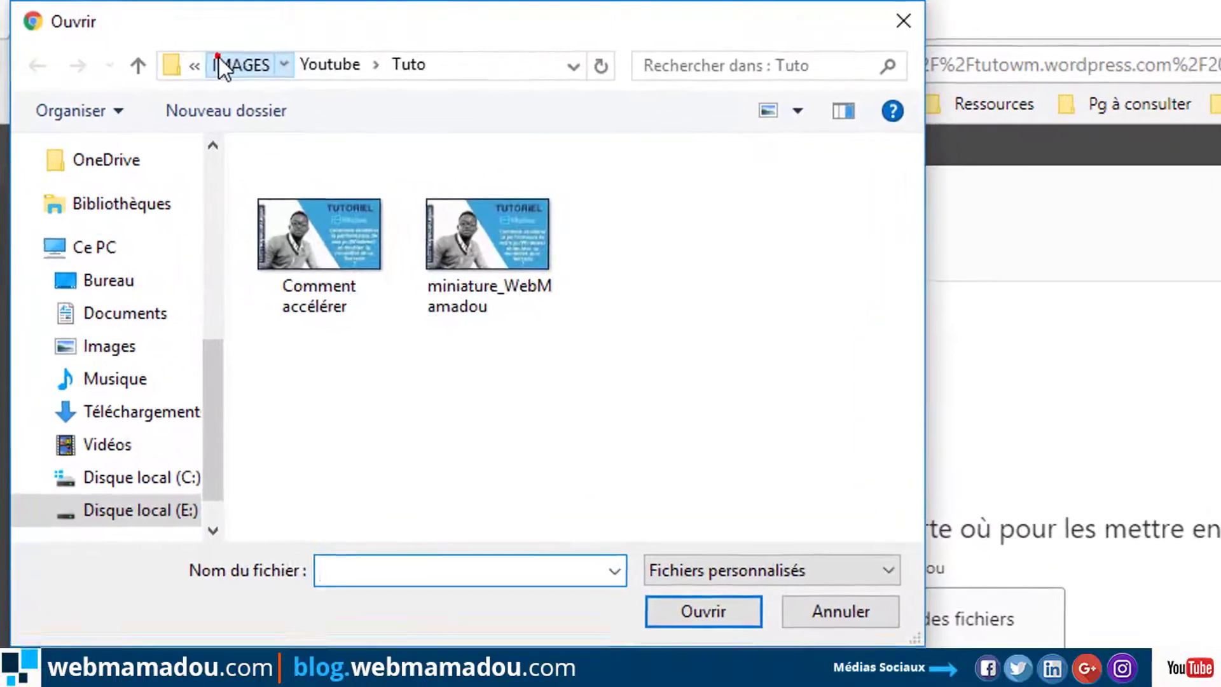
pyautogui.click(157, 42)
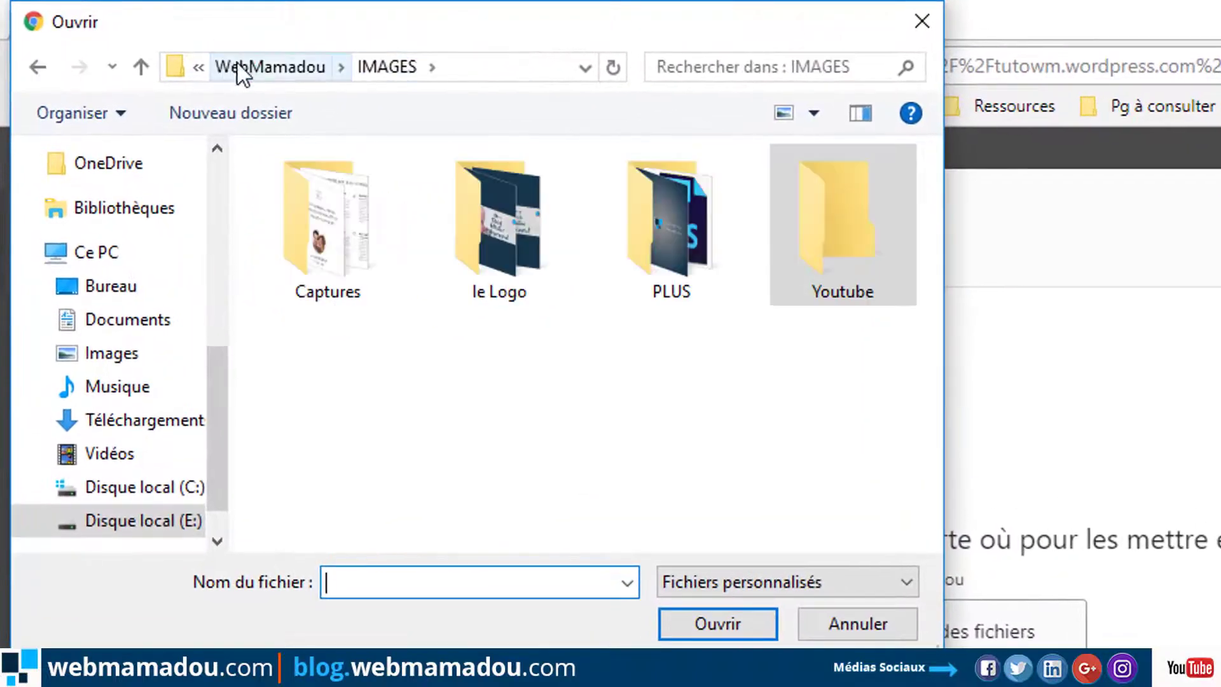
pyautogui.doubleClick(478, 243)
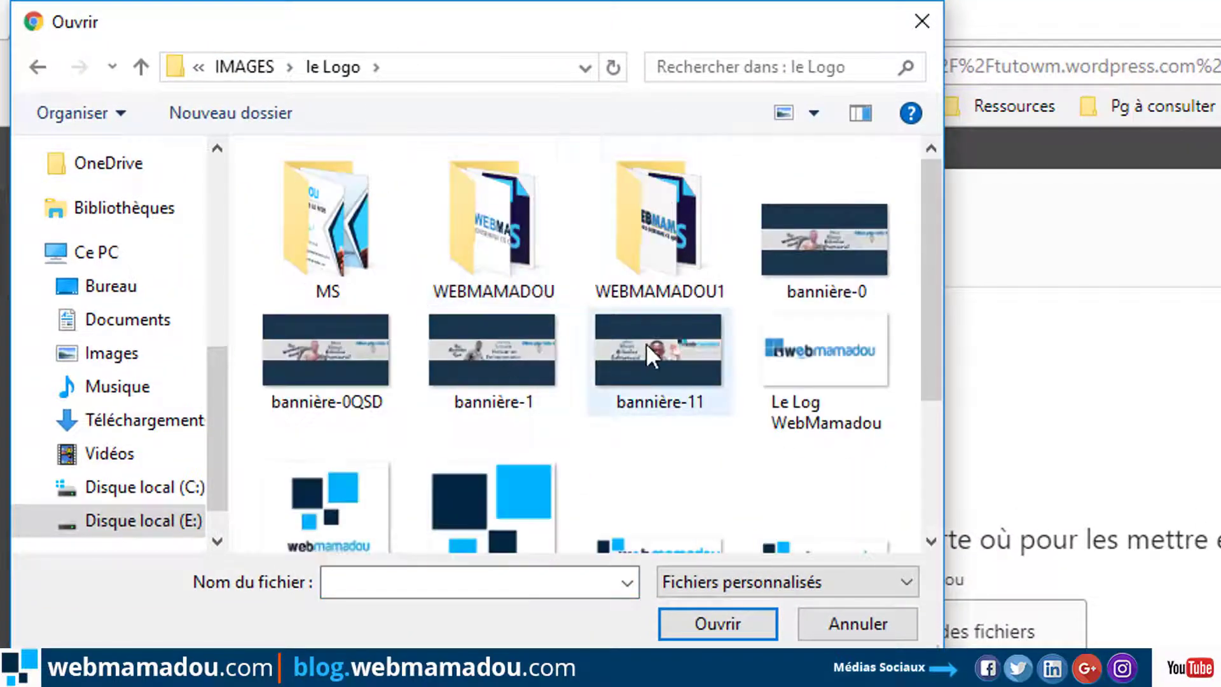
pyautogui.scroll(-3, 661, 436)
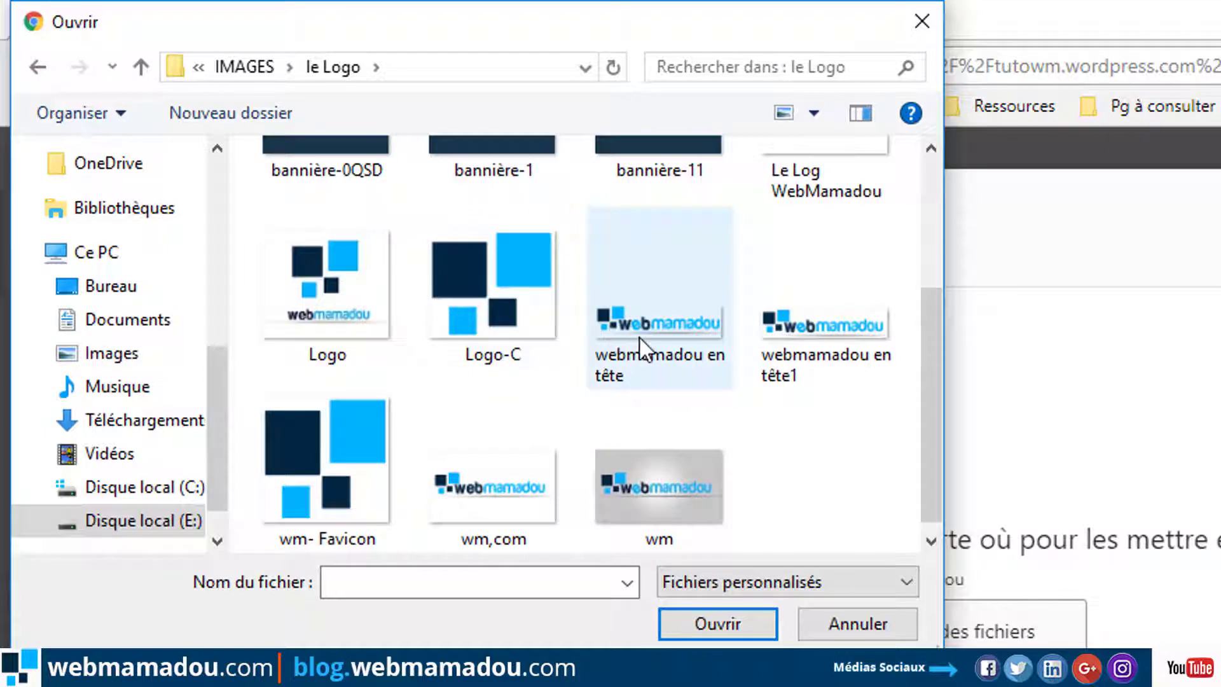
pyautogui.click(670, 351)
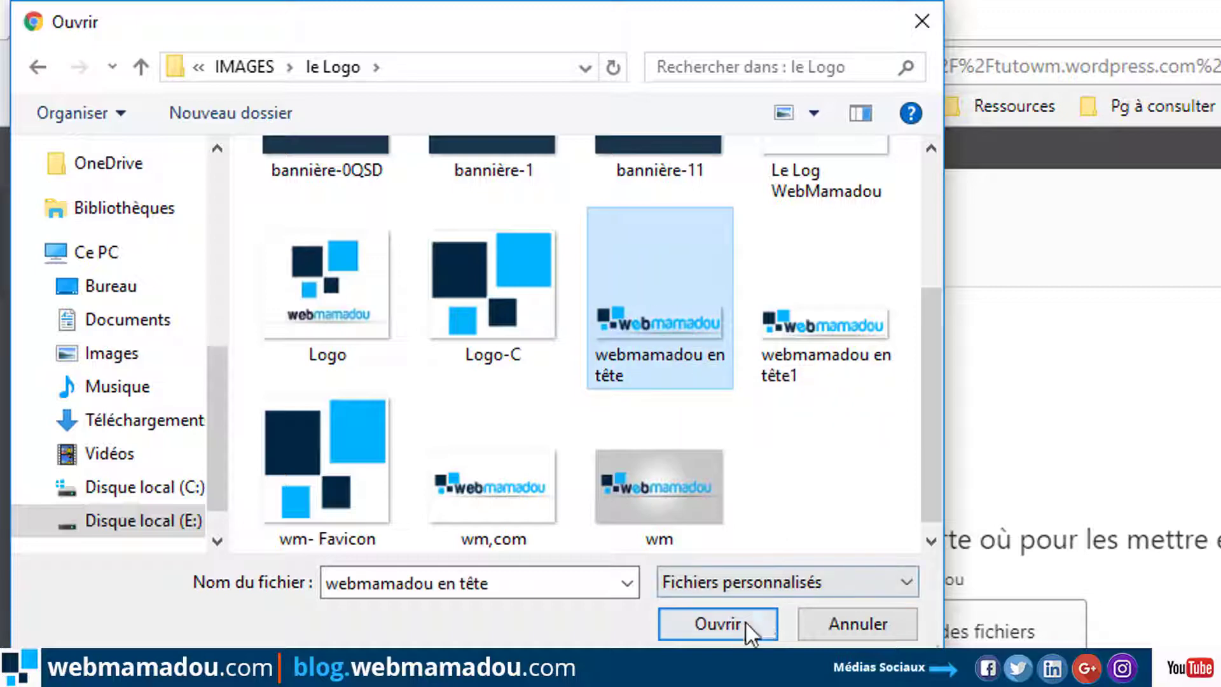
pyautogui.click(738, 624)
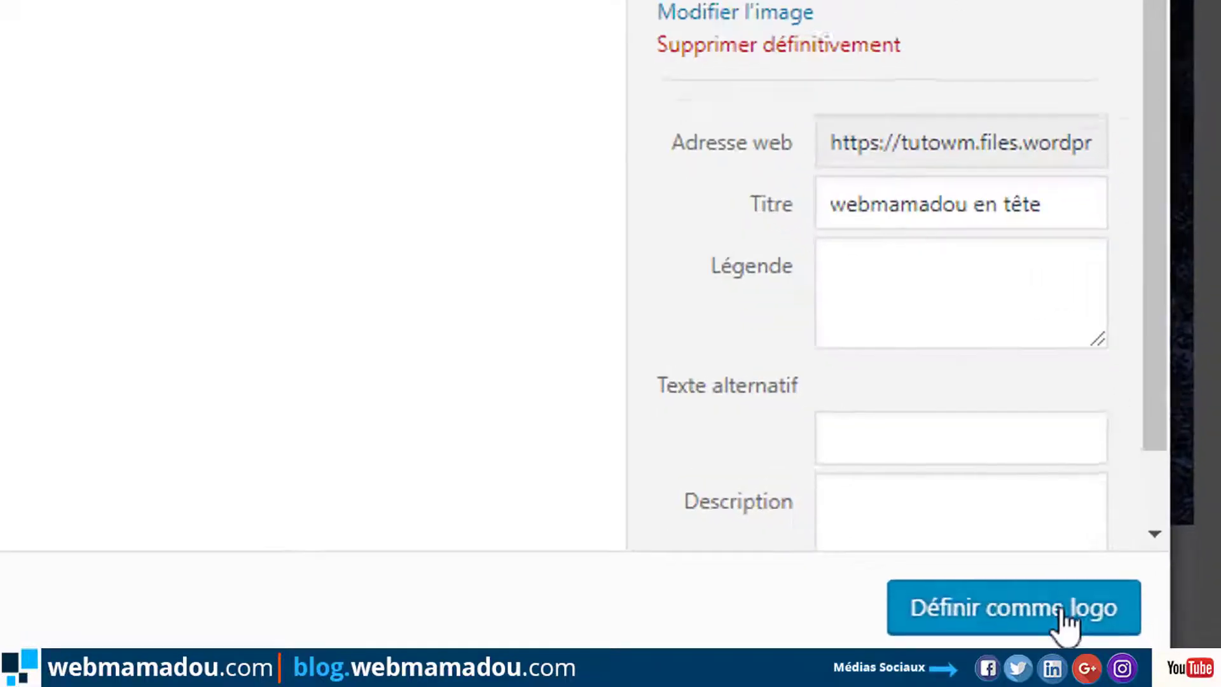
pyautogui.click(1007, 607)
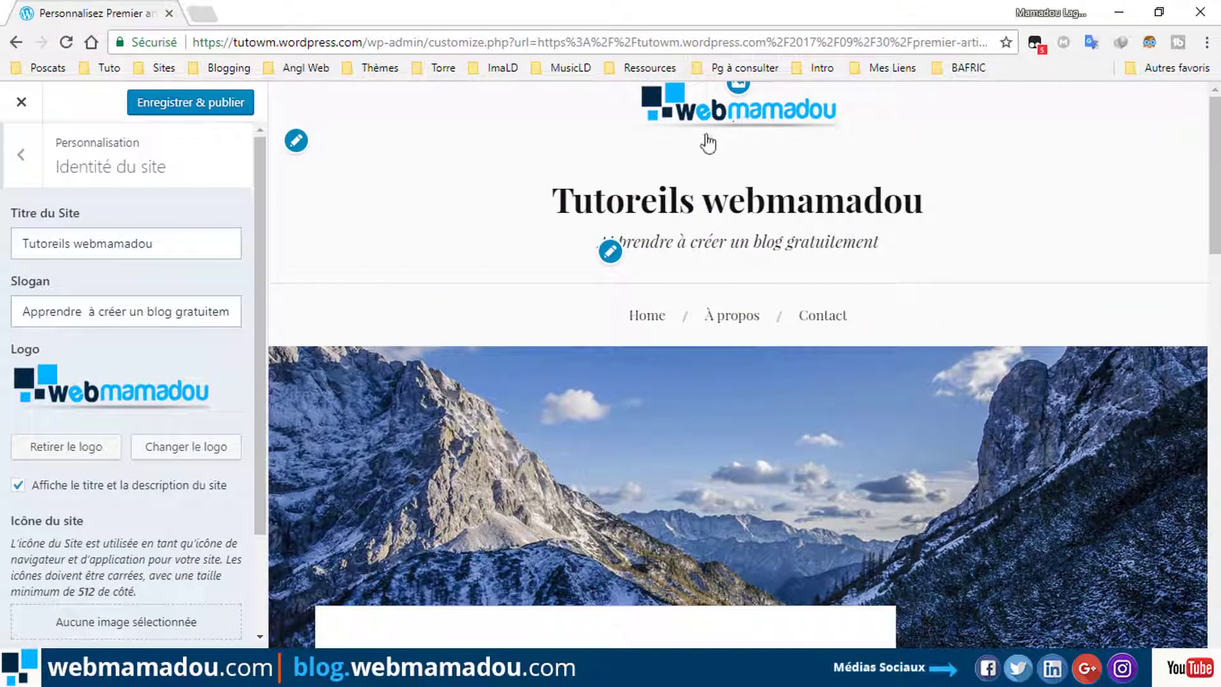
# Hide the site title and slogan, then upload the wm,com image and set it as logo.
pyautogui.moveTo(254, 311); pyautogui.dragTo(272, 362)
pyautogui.click(140, 440)
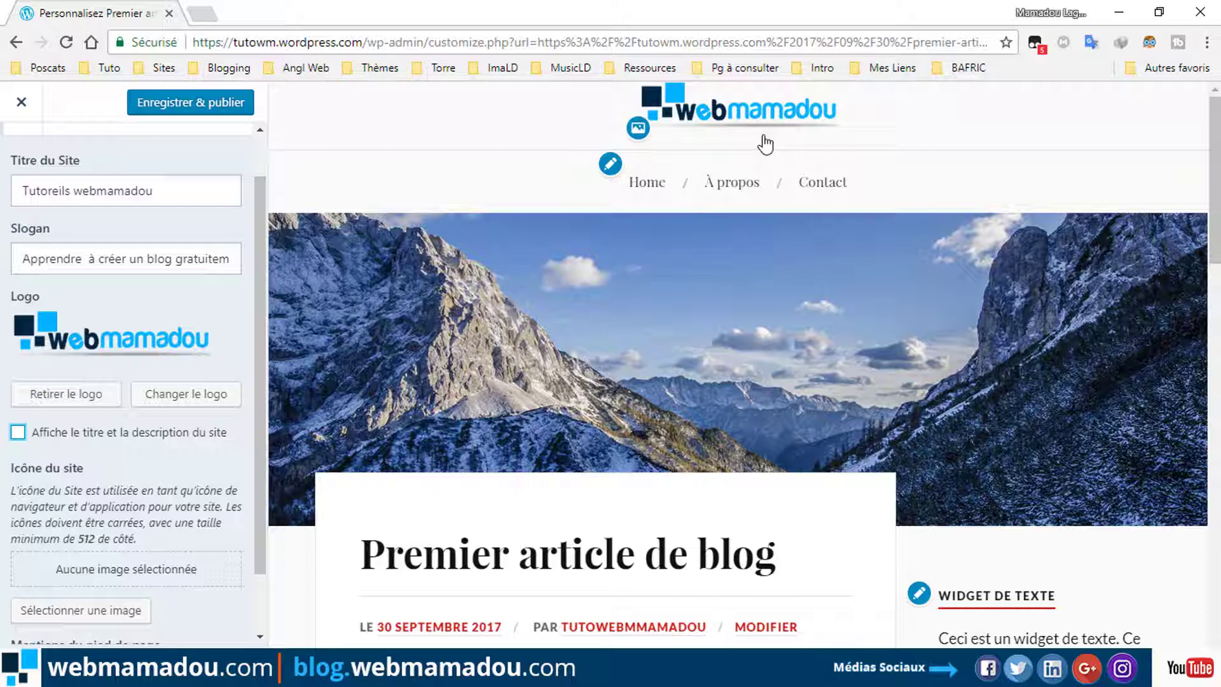
pyautogui.click(181, 393)
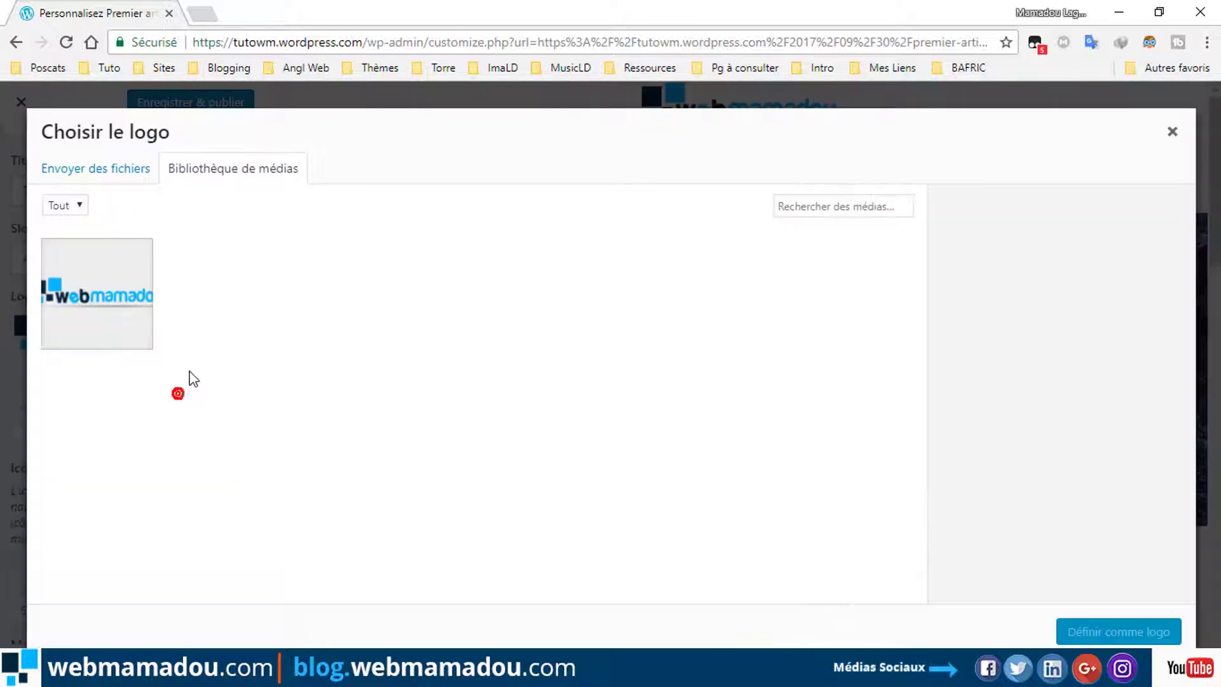
pyautogui.click(135, 170)
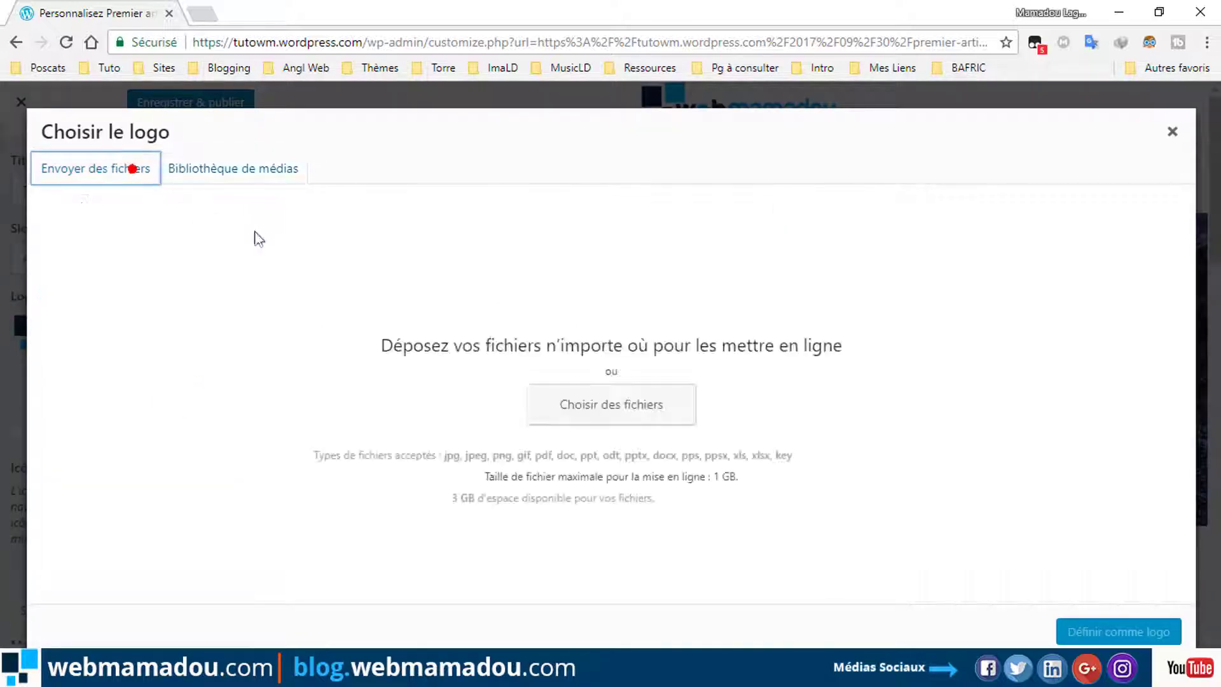
pyautogui.click(643, 409)
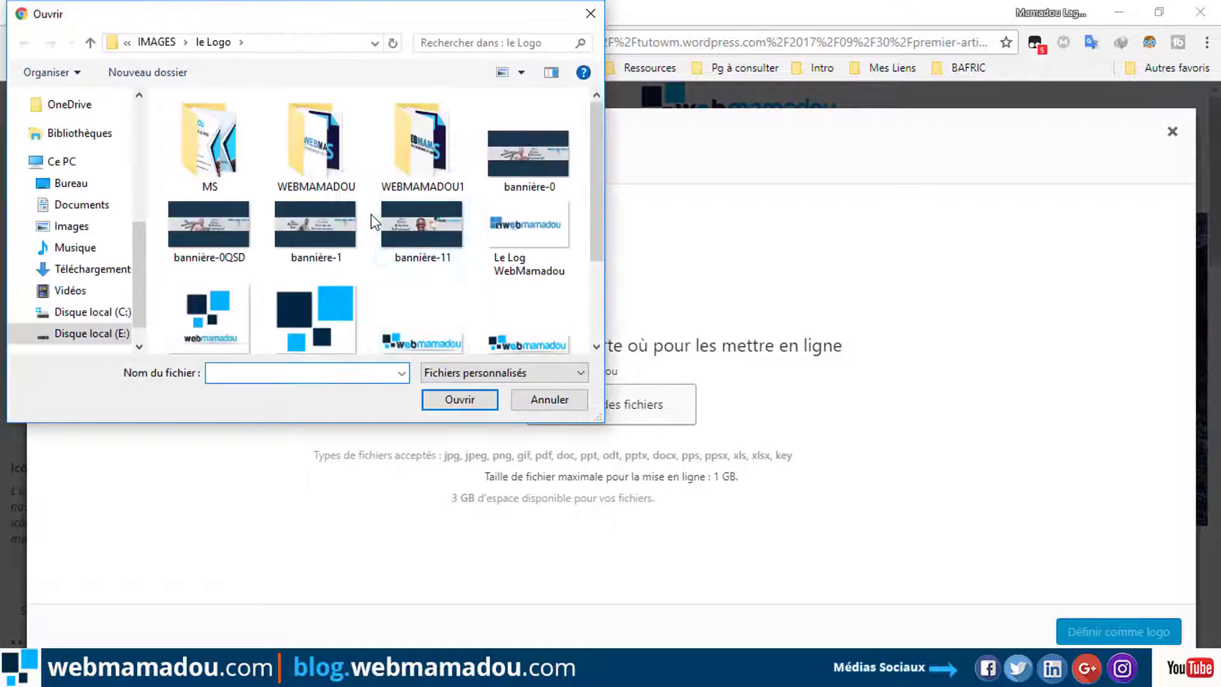
pyautogui.scroll(-1, 515, 299)
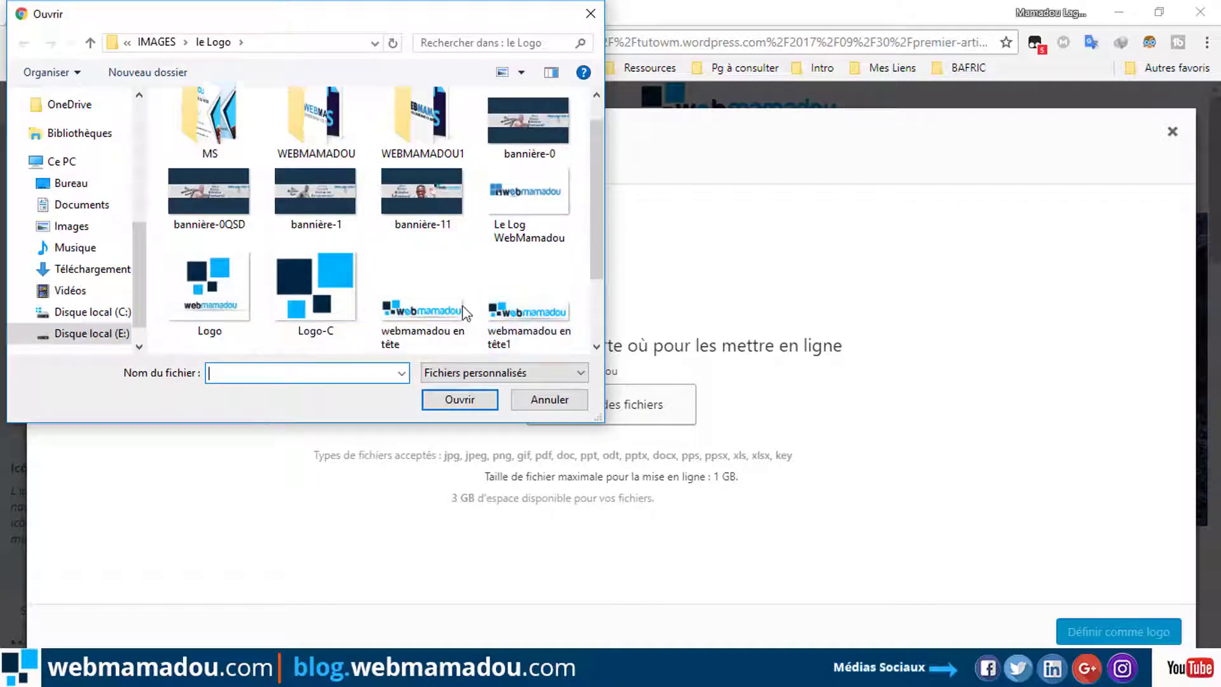
pyautogui.scroll(-3, 514, 297)
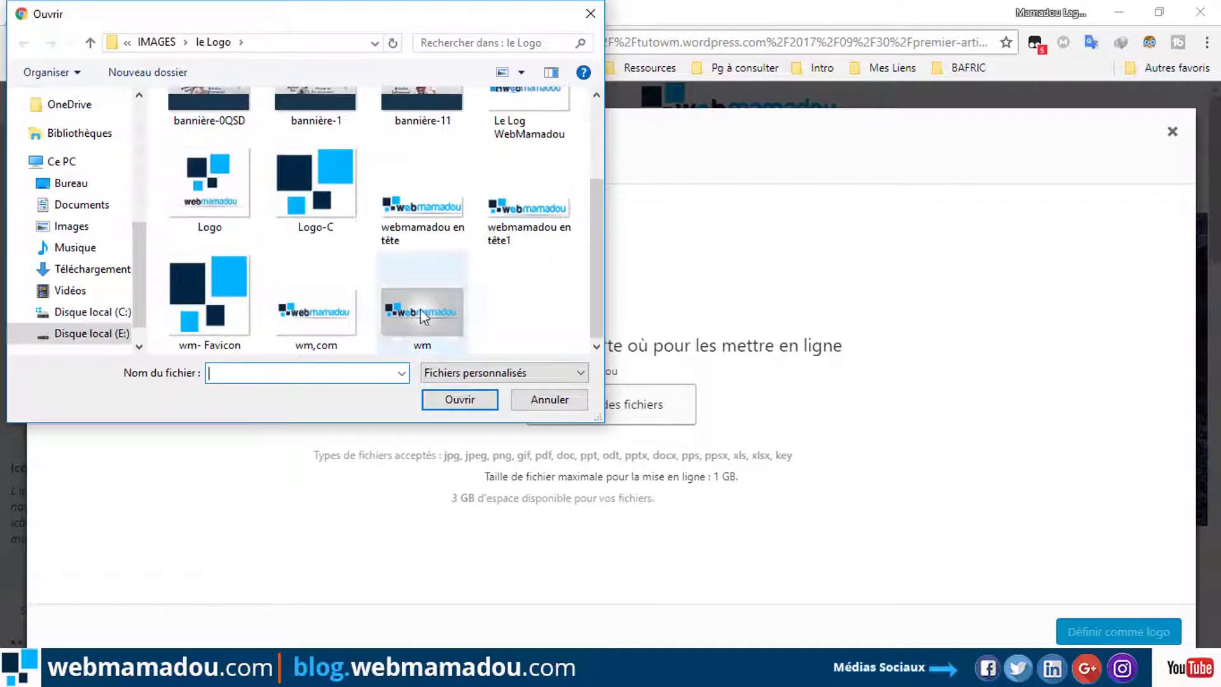
pyautogui.click(299, 322)
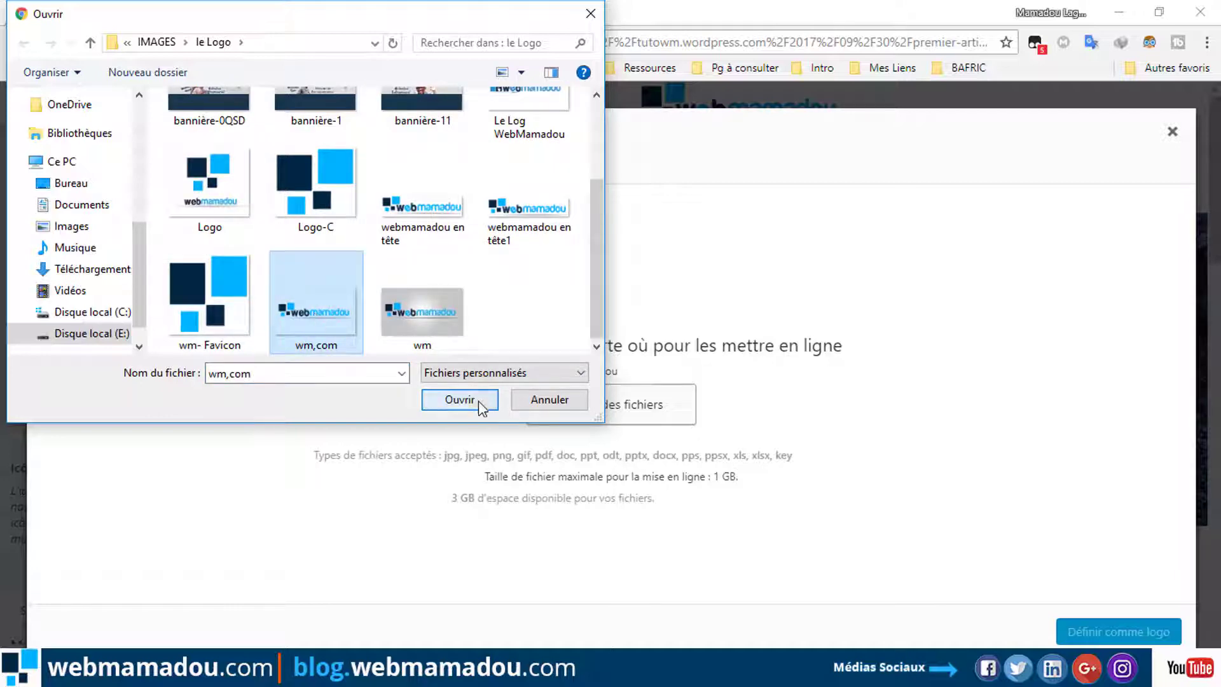
pyautogui.click(483, 400)
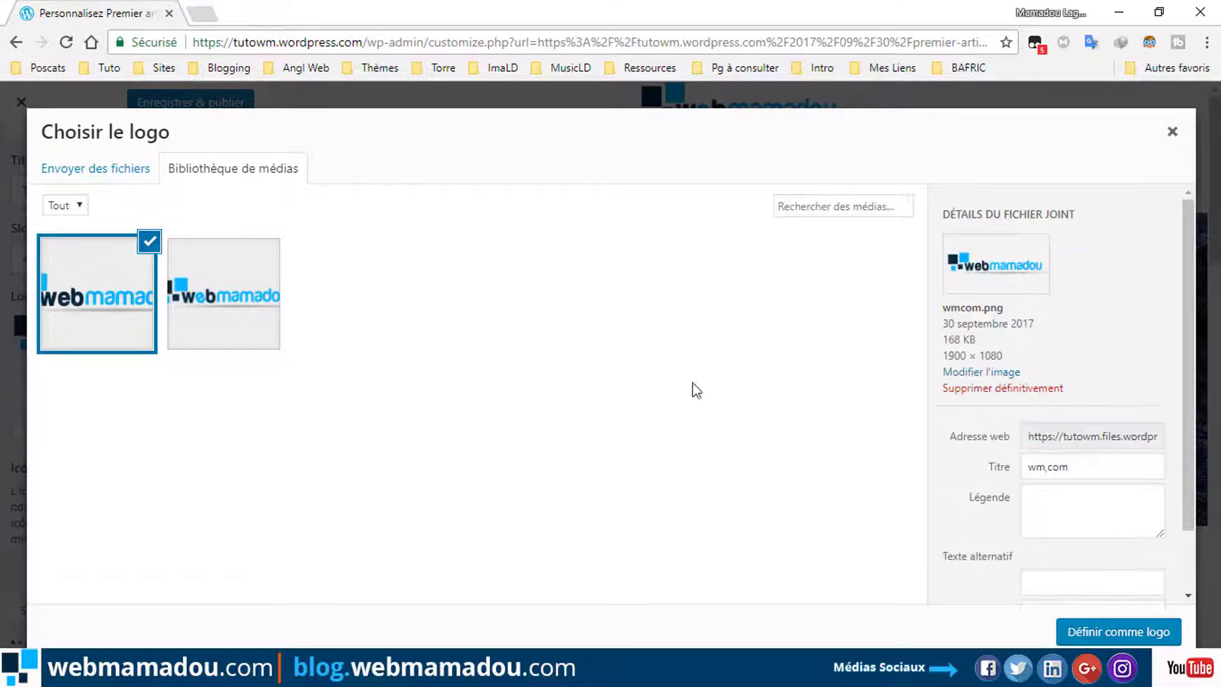
pyautogui.click(1124, 633)
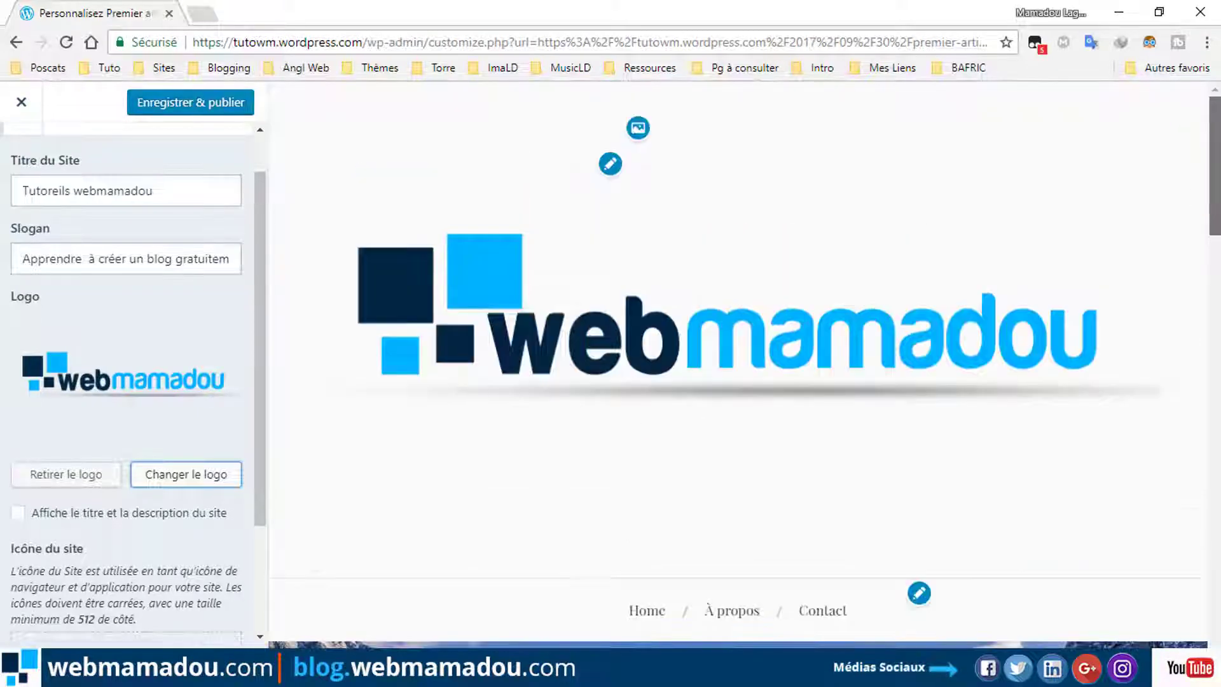
# Switch the logo back to the smaller 'webmamadou en tête' image.
pyautogui.click(177, 476)
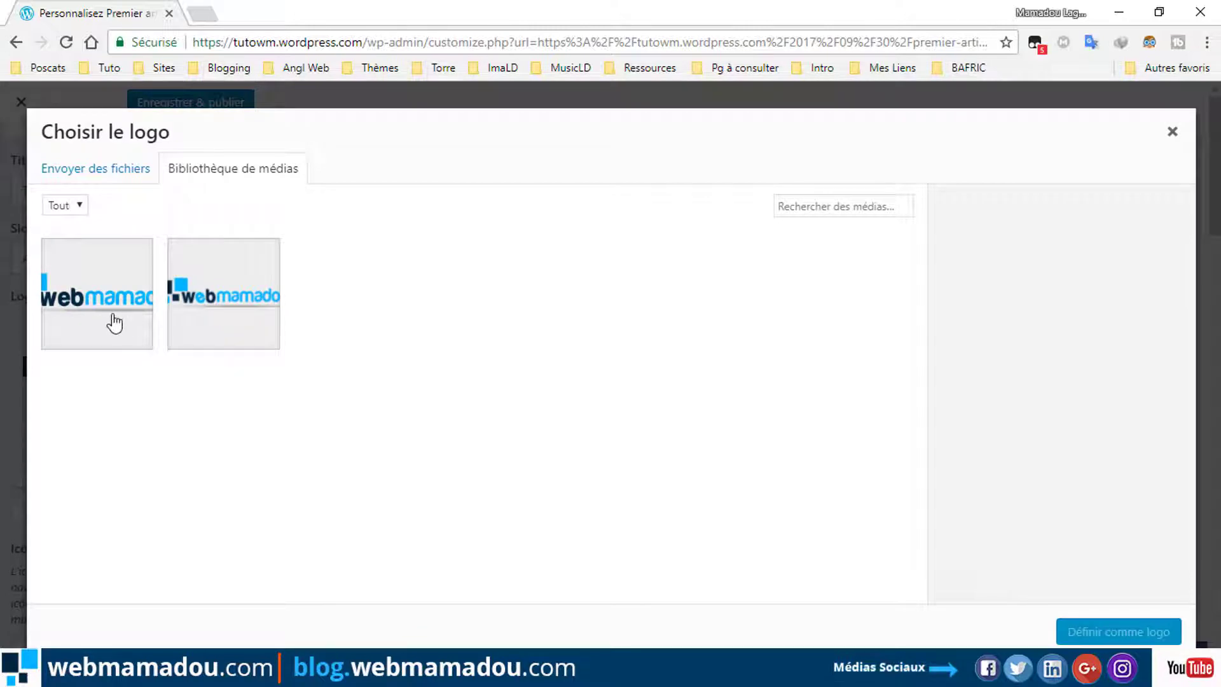
pyautogui.click(209, 313)
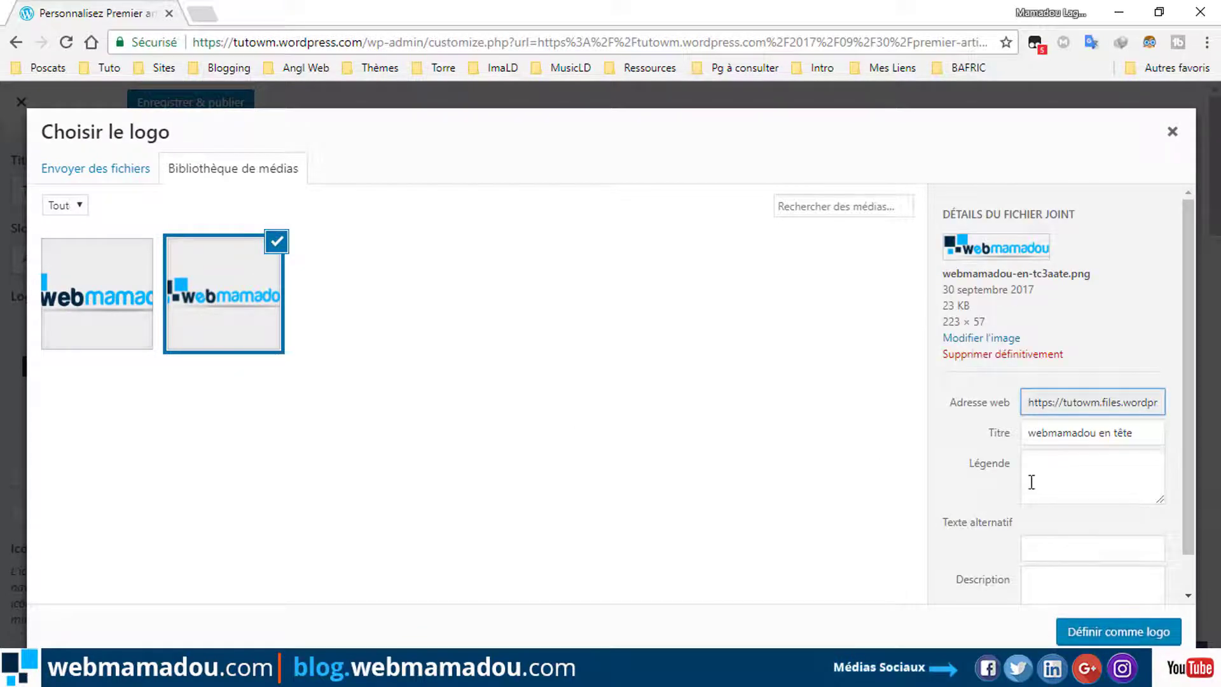
pyautogui.click(1119, 632)
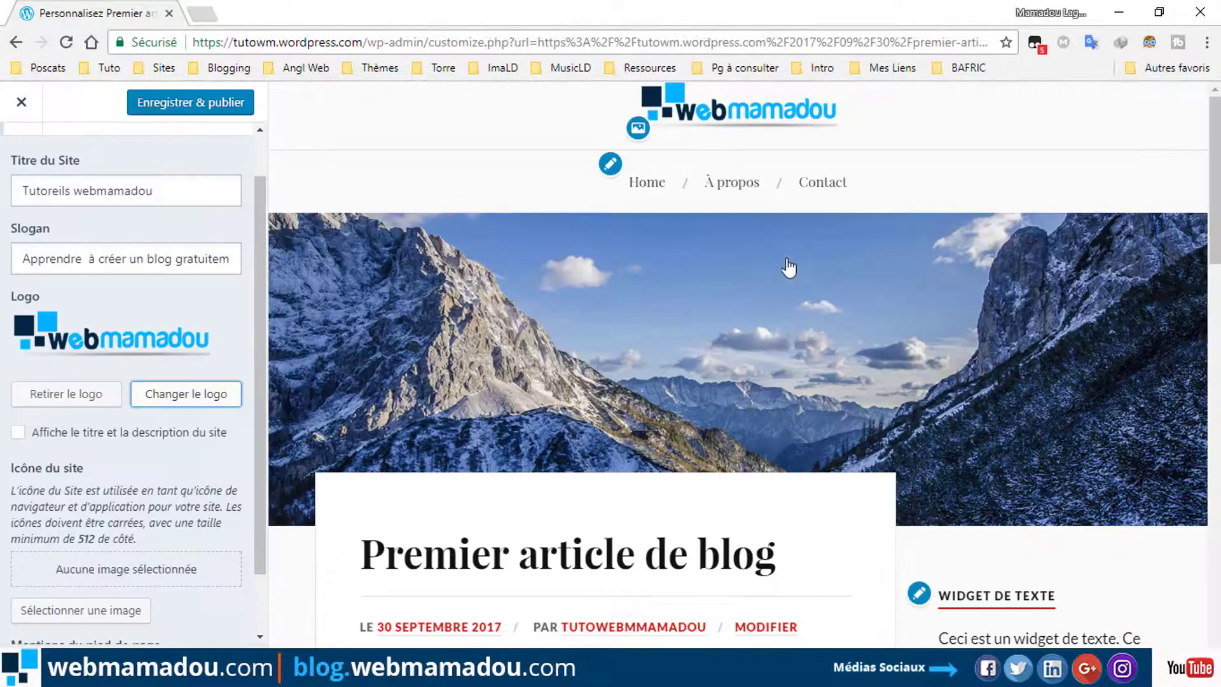
pyautogui.press('Tab')
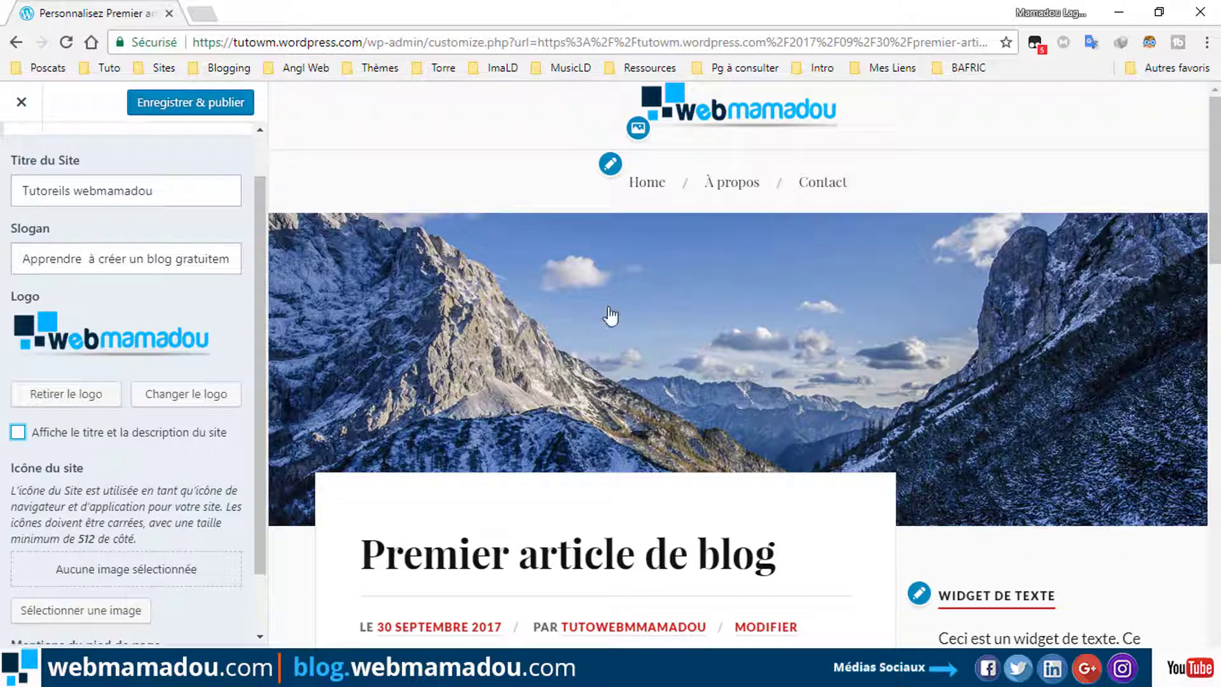
pyautogui.click(610, 164)
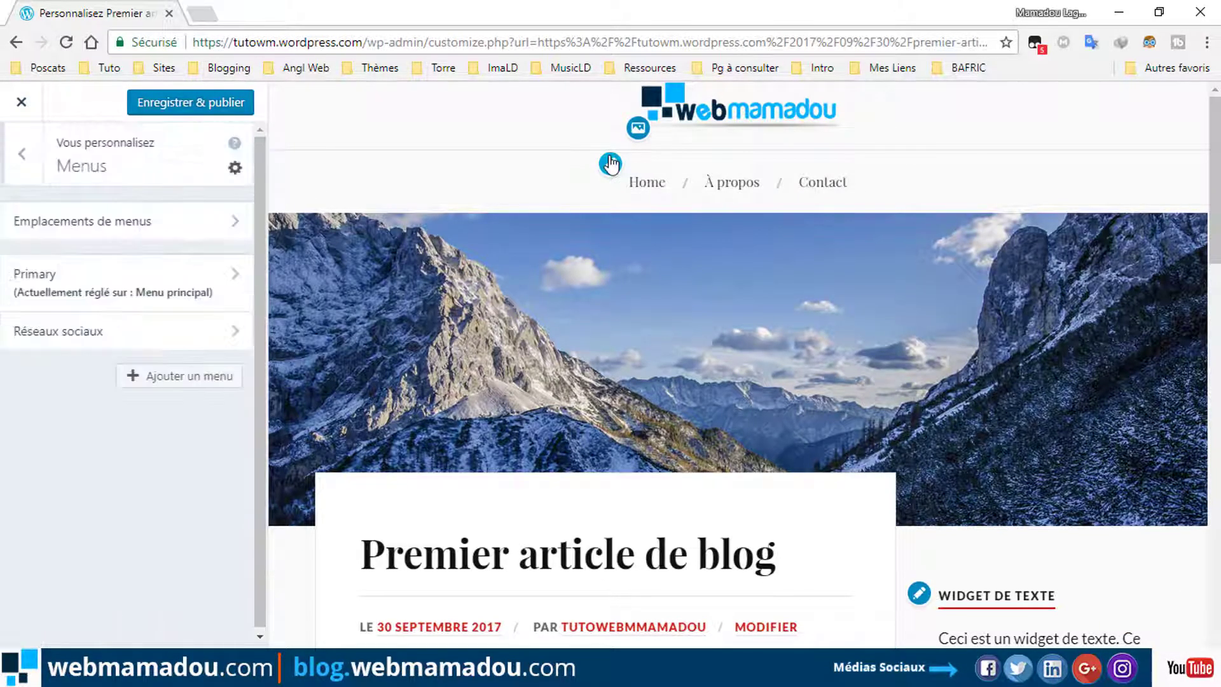
# Rename the Primary menu to 'Principal'.
pyautogui.click(173, 217)
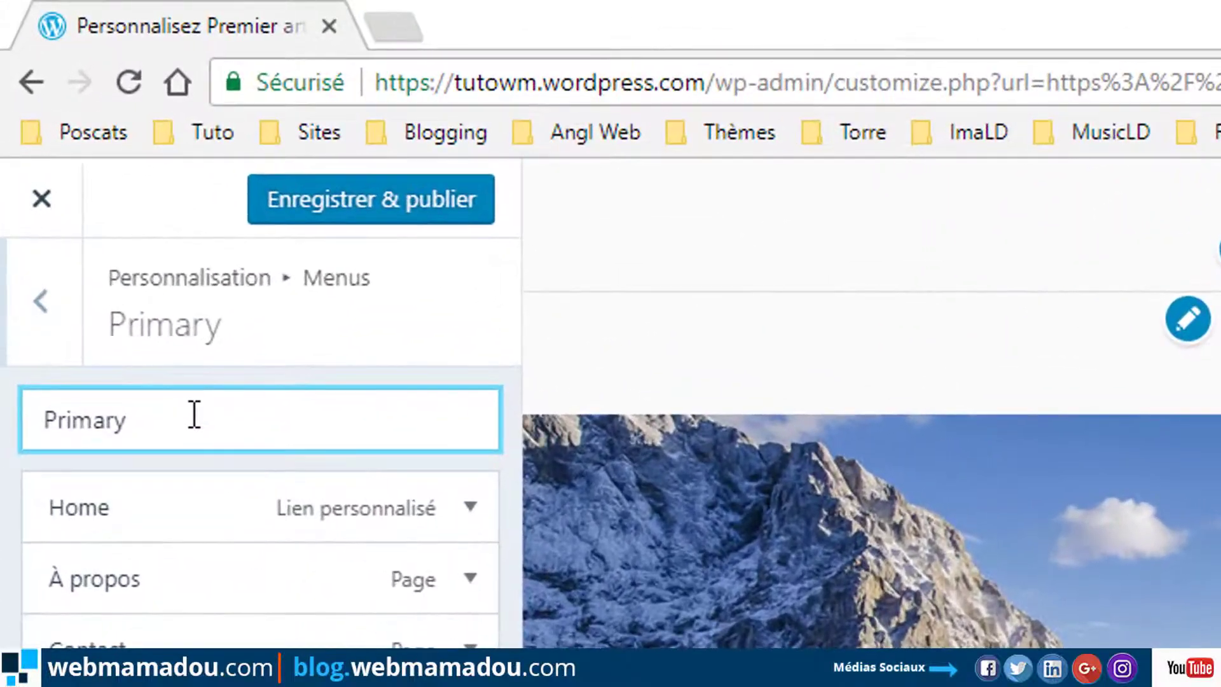
pyautogui.moveTo(163, 422); pyautogui.dragTo(28, 429)
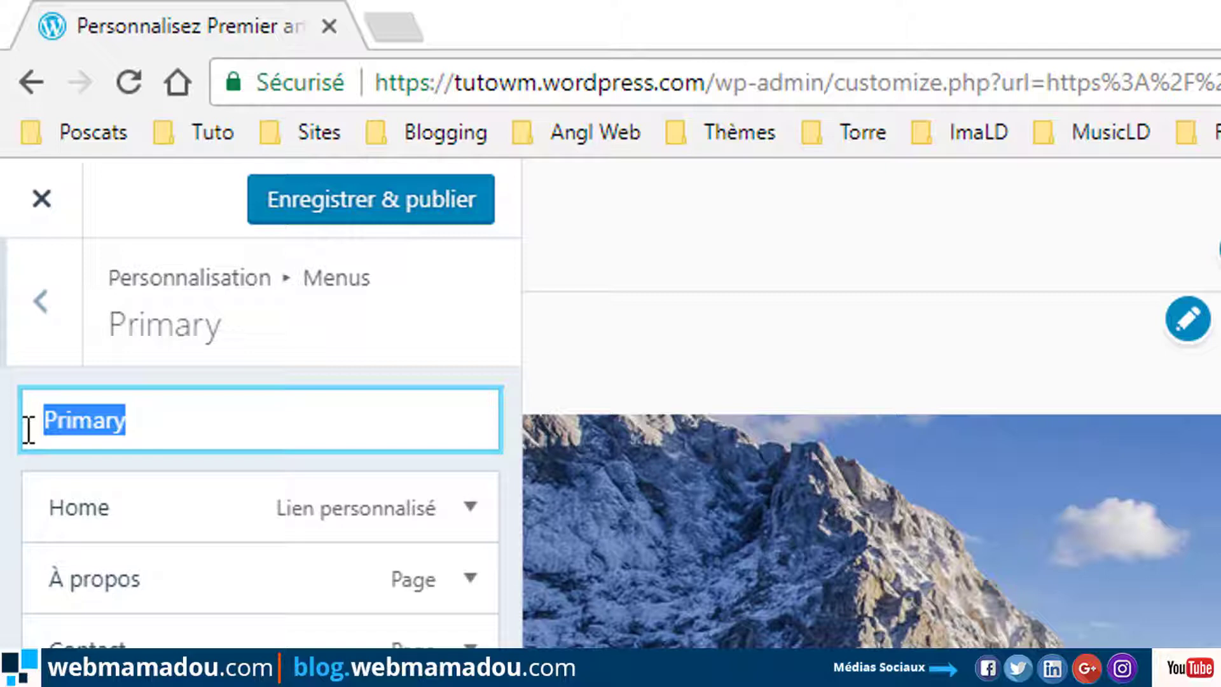
pyautogui.write('Pr')
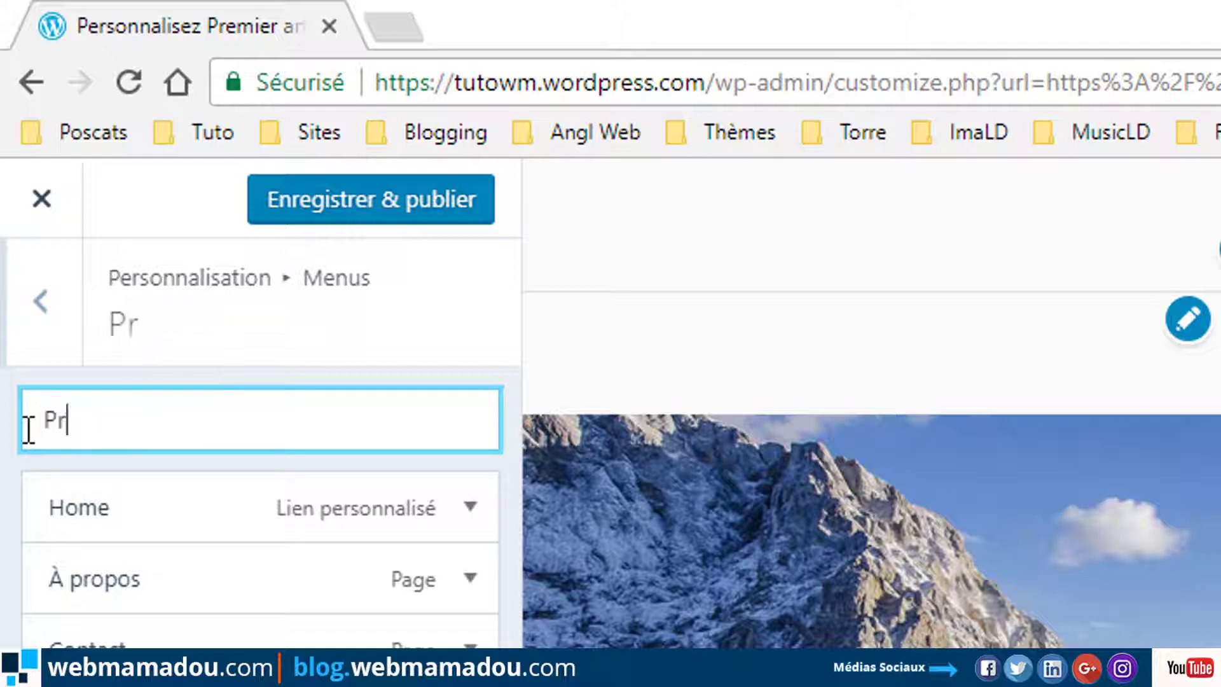
pyautogui.write('i')
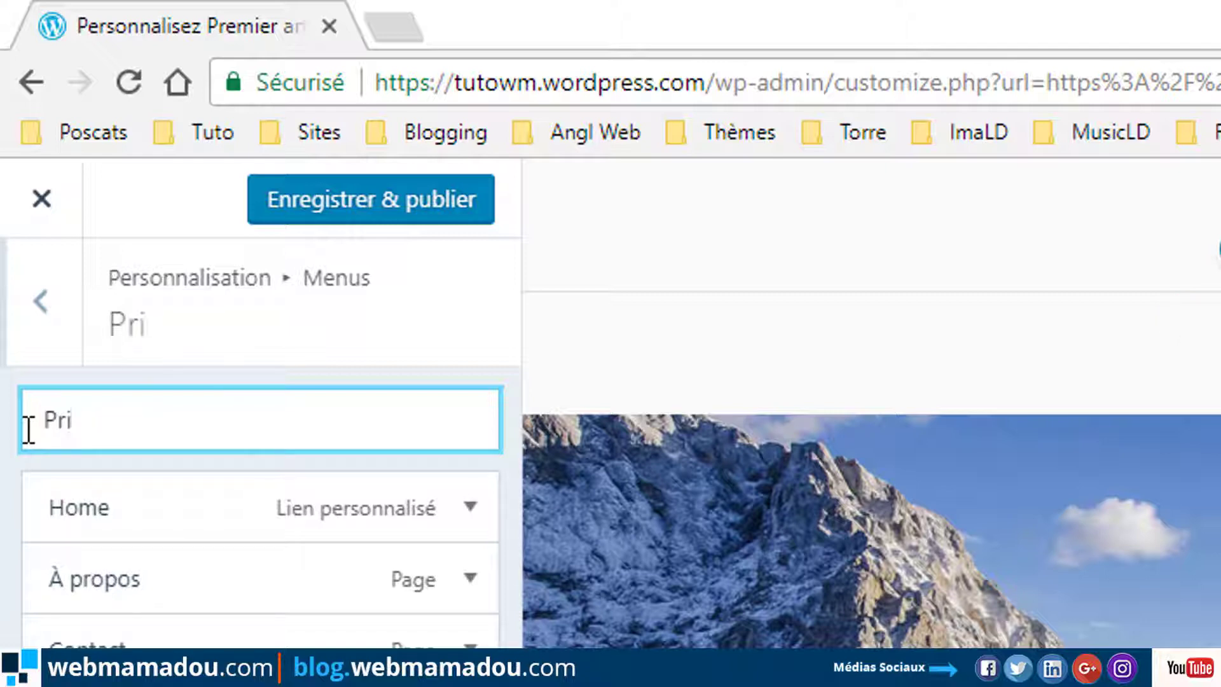
pyautogui.write('ncipal')
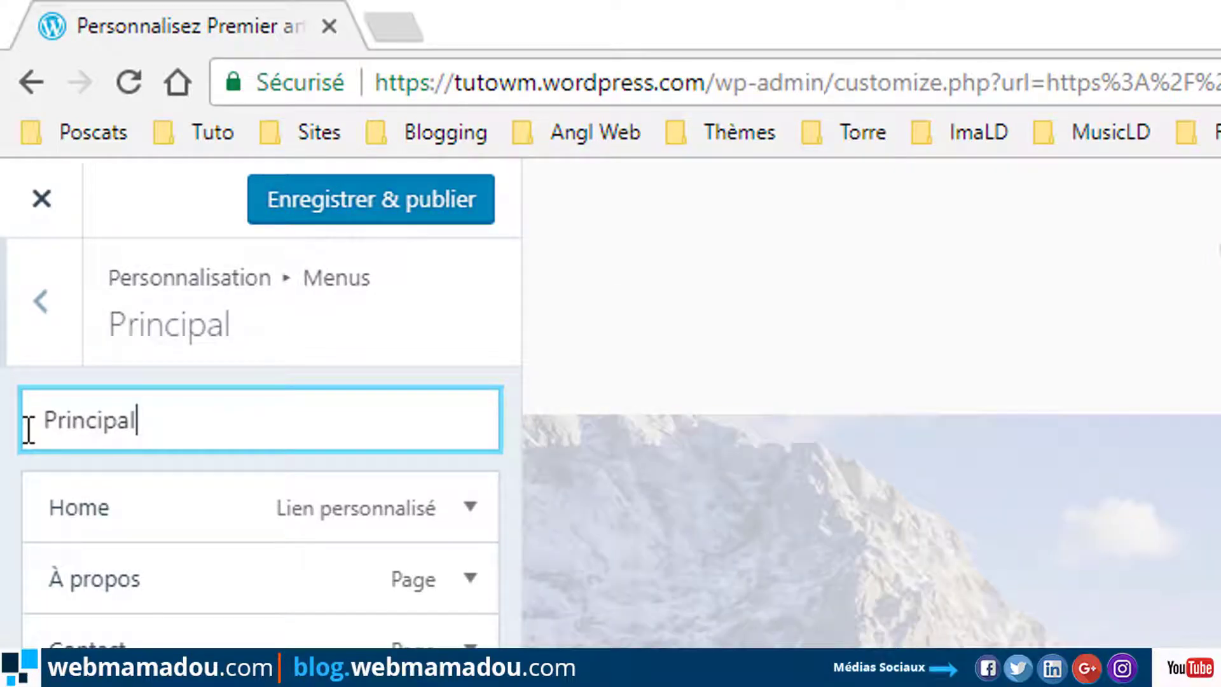
# Change the Home item's navigation label to 'Accueil' and publish the changes.
pyautogui.click(470, 506)
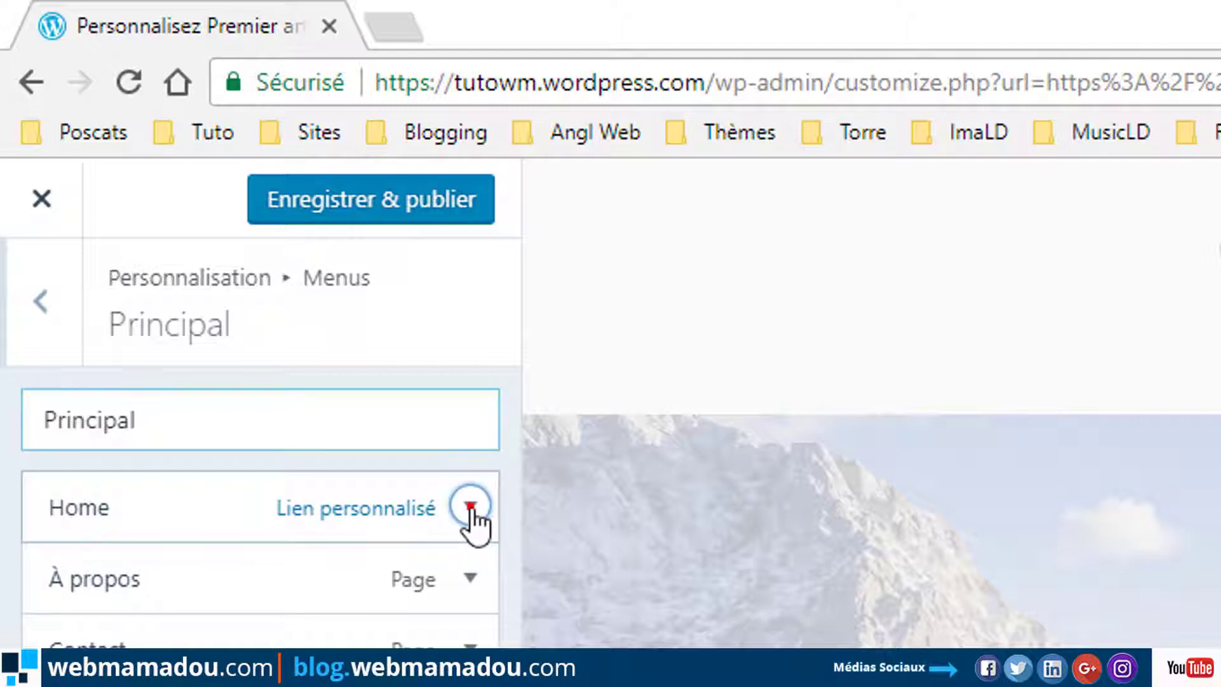
pyautogui.click(261, 628)
pyautogui.press('Tab')
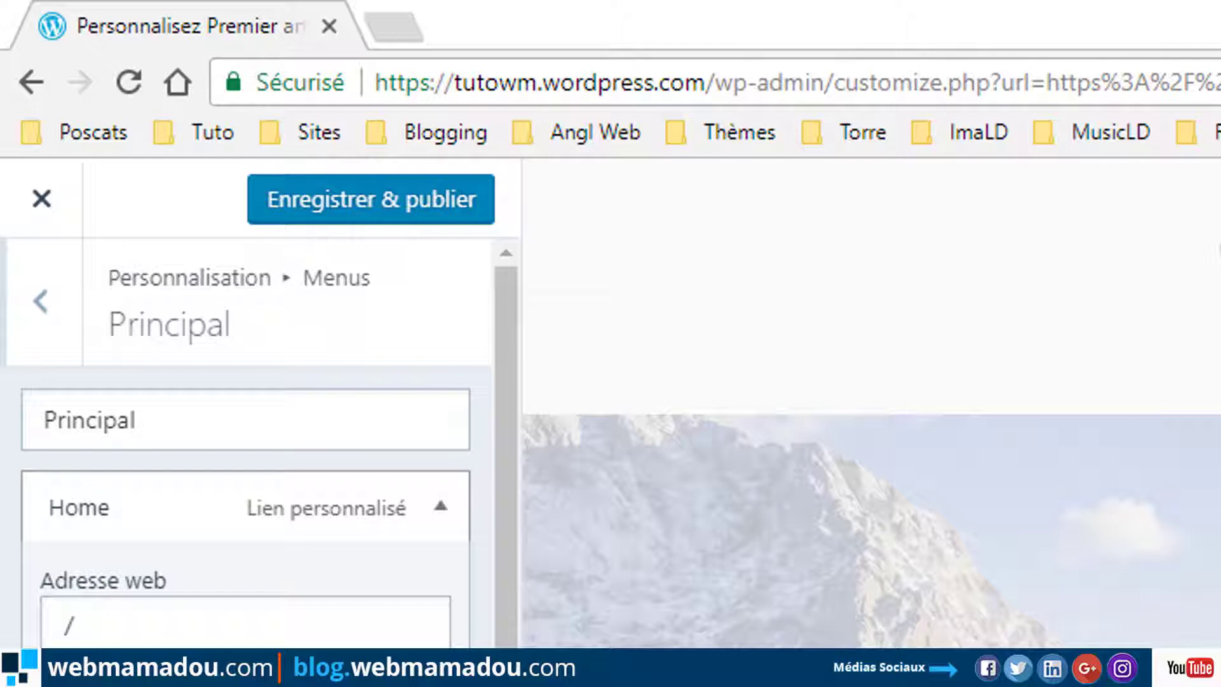
pyautogui.write('Acc')
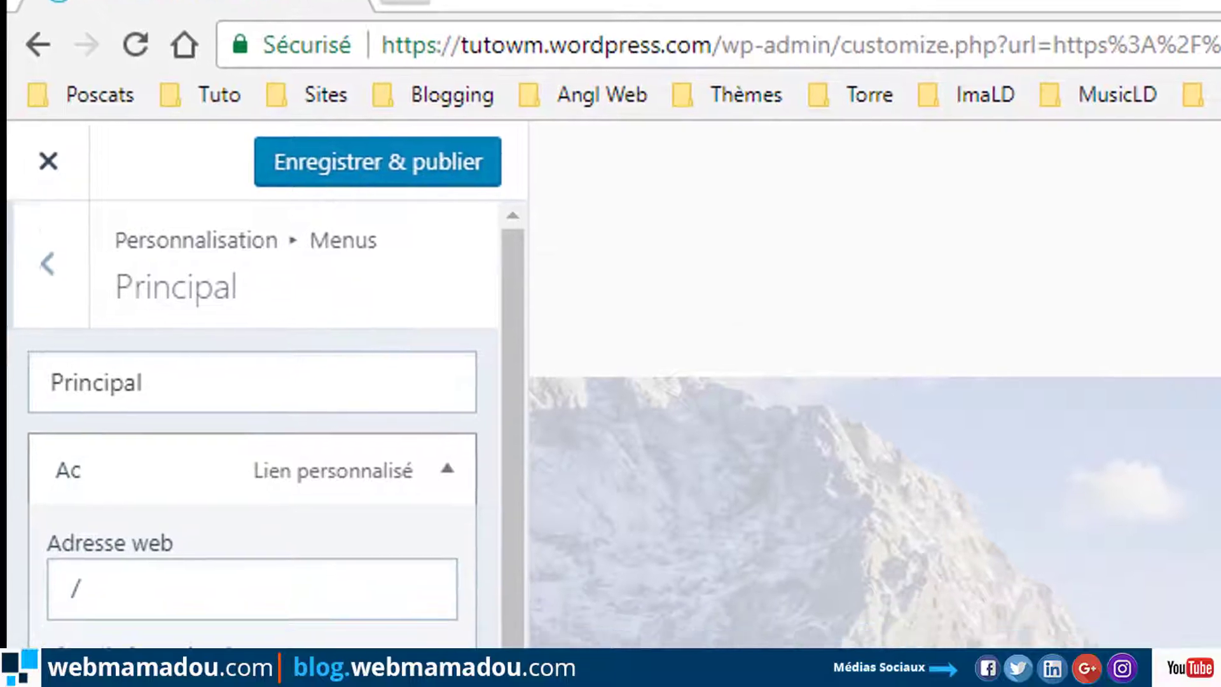
pyautogui.write('ueil')
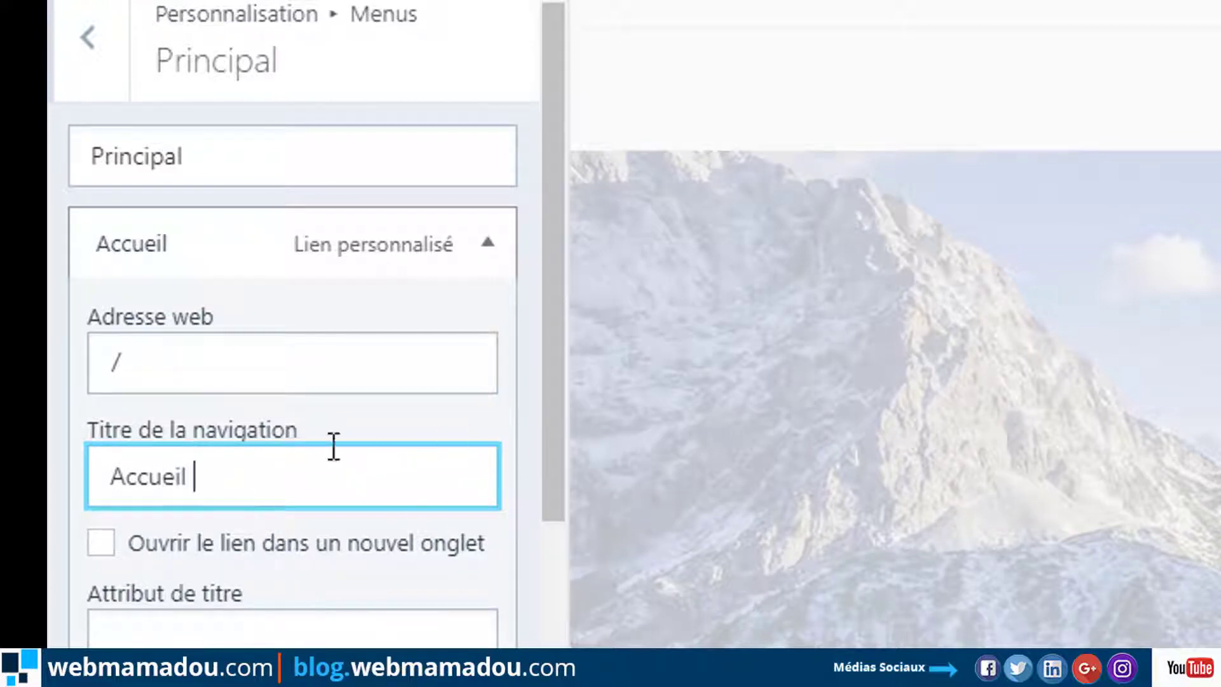
pyautogui.click(123, 361)
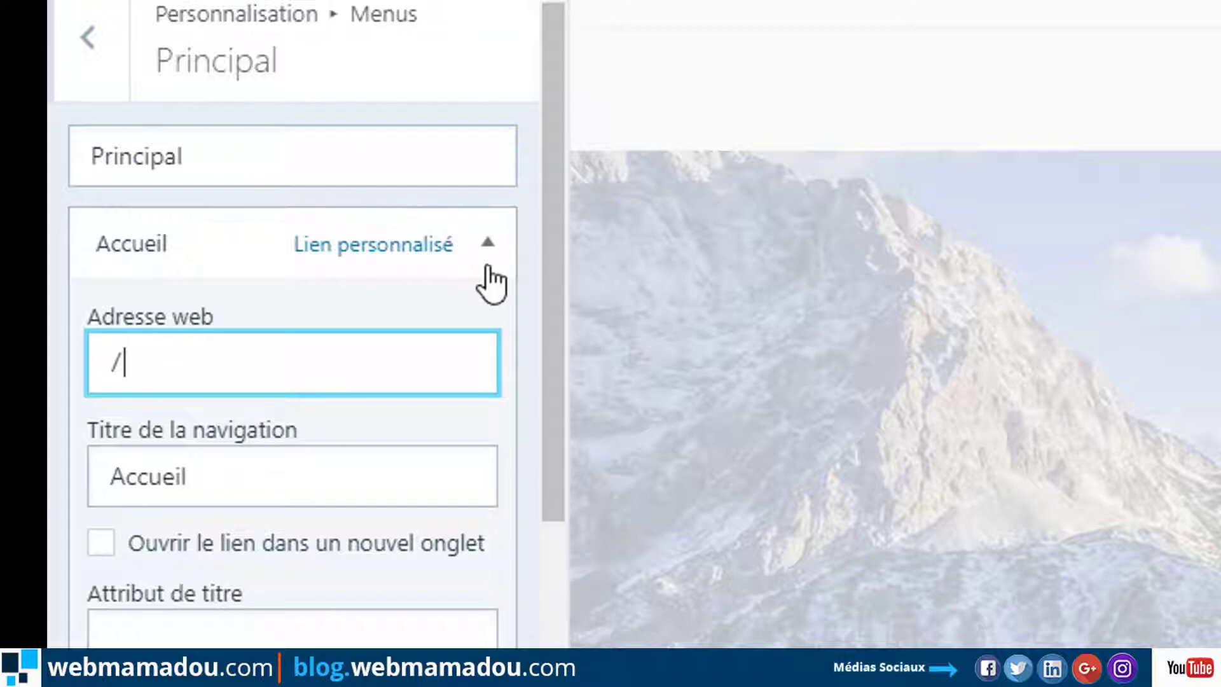
pyautogui.click(490, 244)
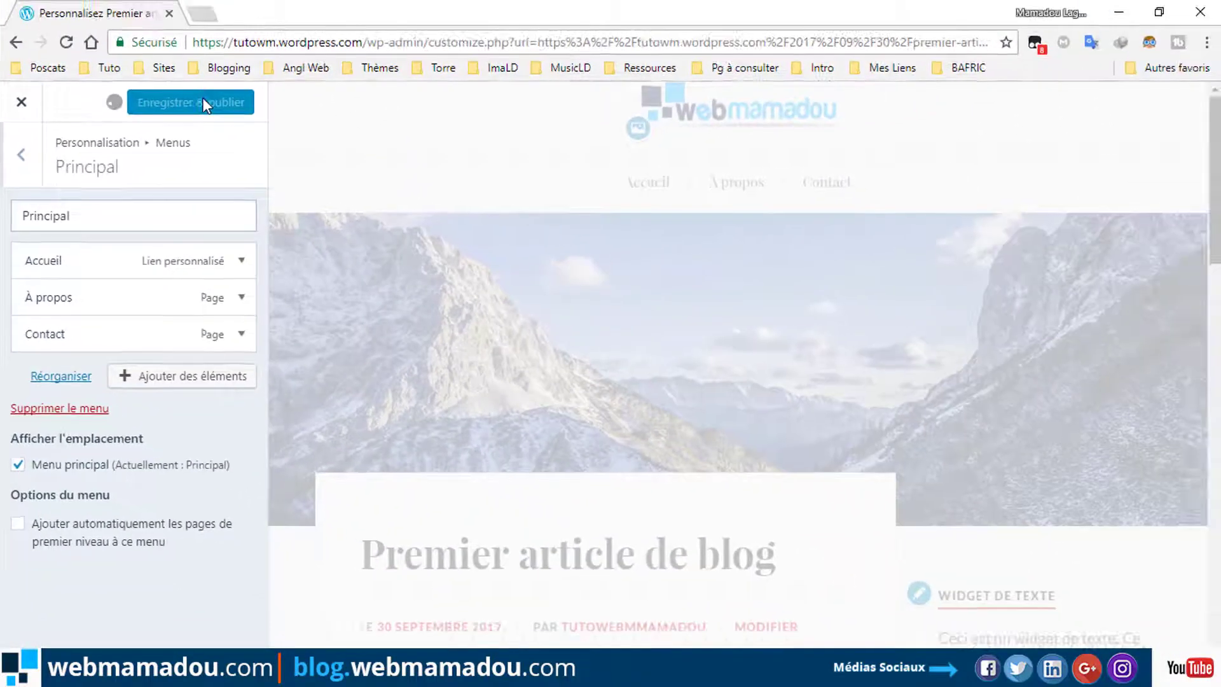
pyautogui.click(203, 98)
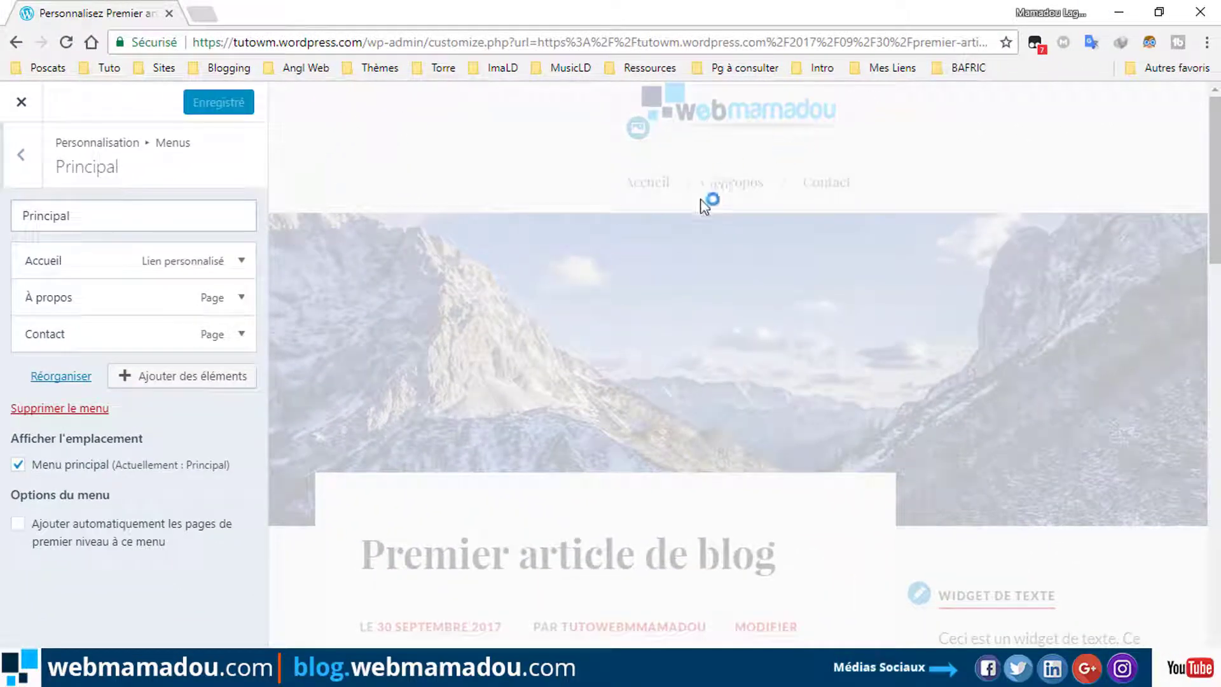
# Inspect the Twitter link in the Réseaux sociaux menu, then return to the main section list.
pyautogui.click(20, 159)
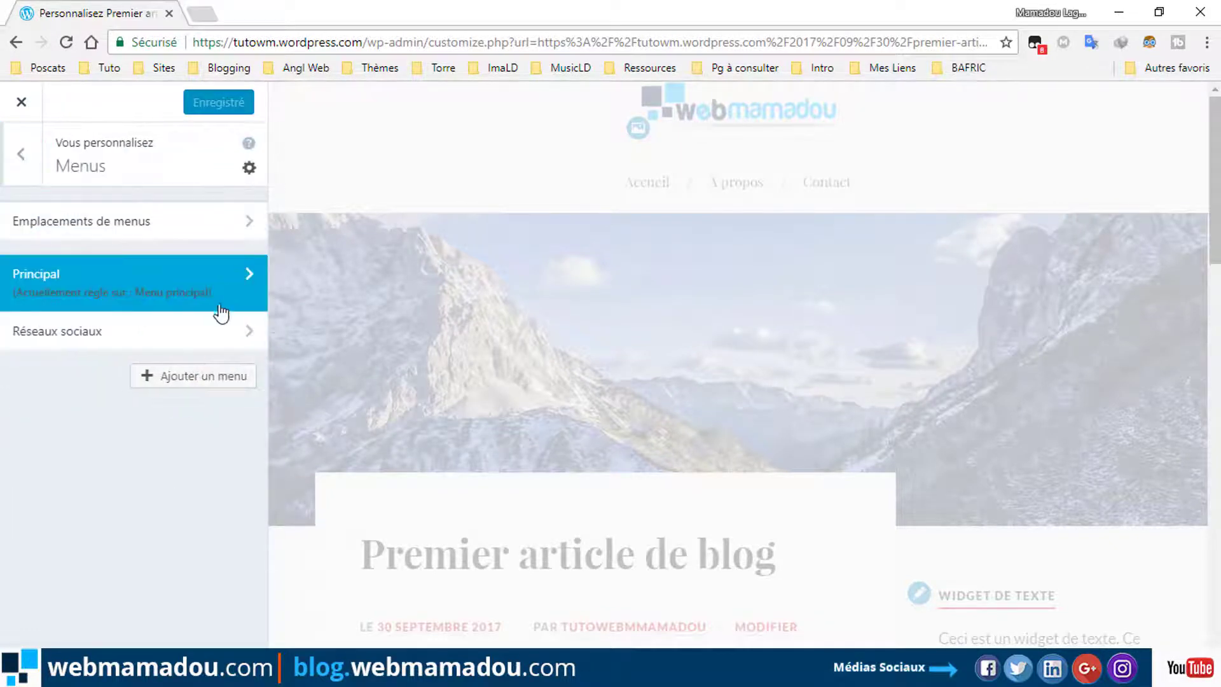
pyautogui.click(128, 331)
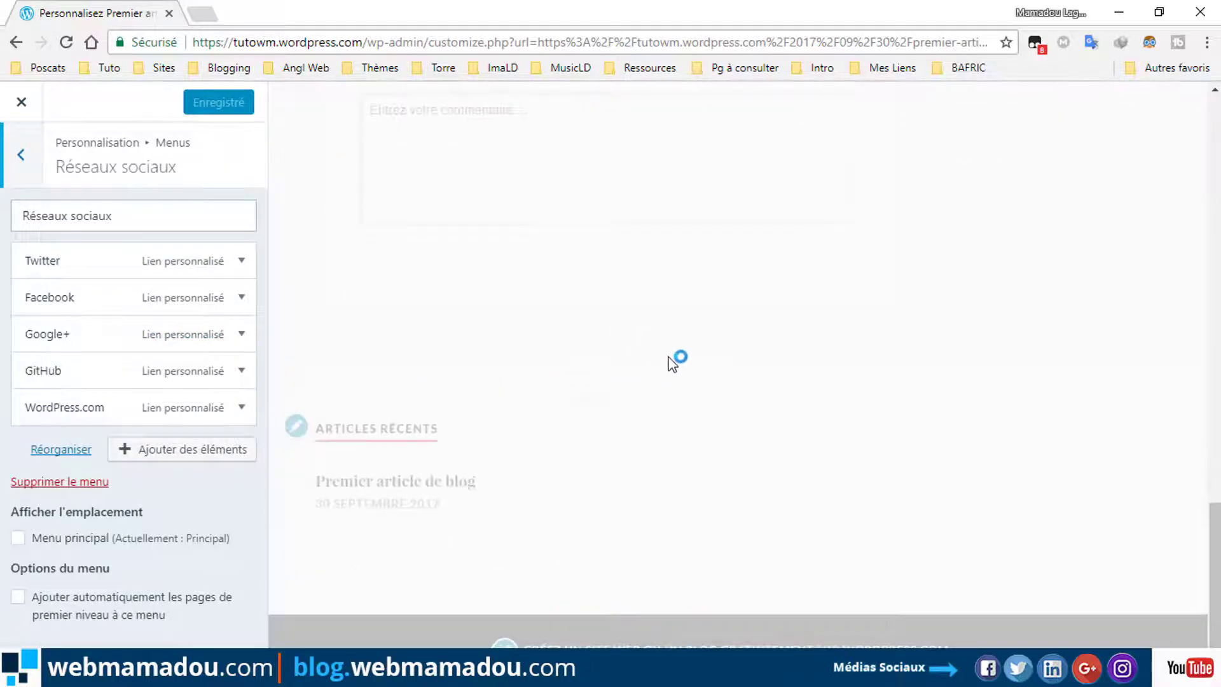
pyautogui.click(240, 261)
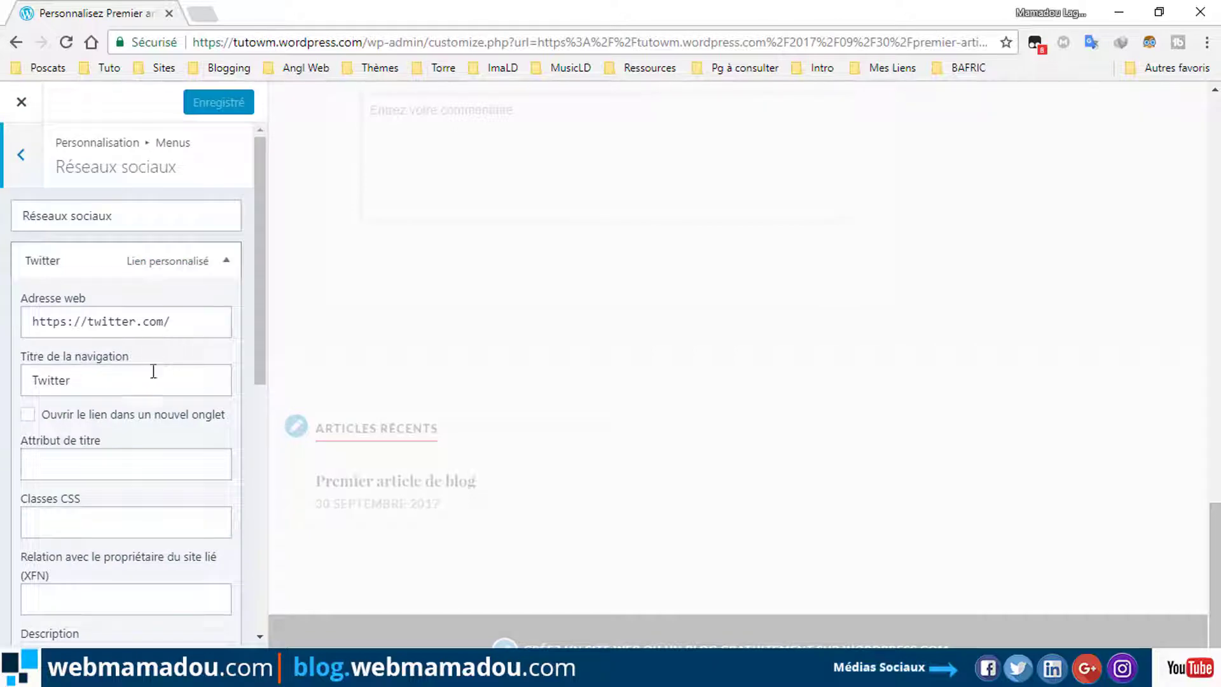
pyautogui.scroll(-4, 191, 320)
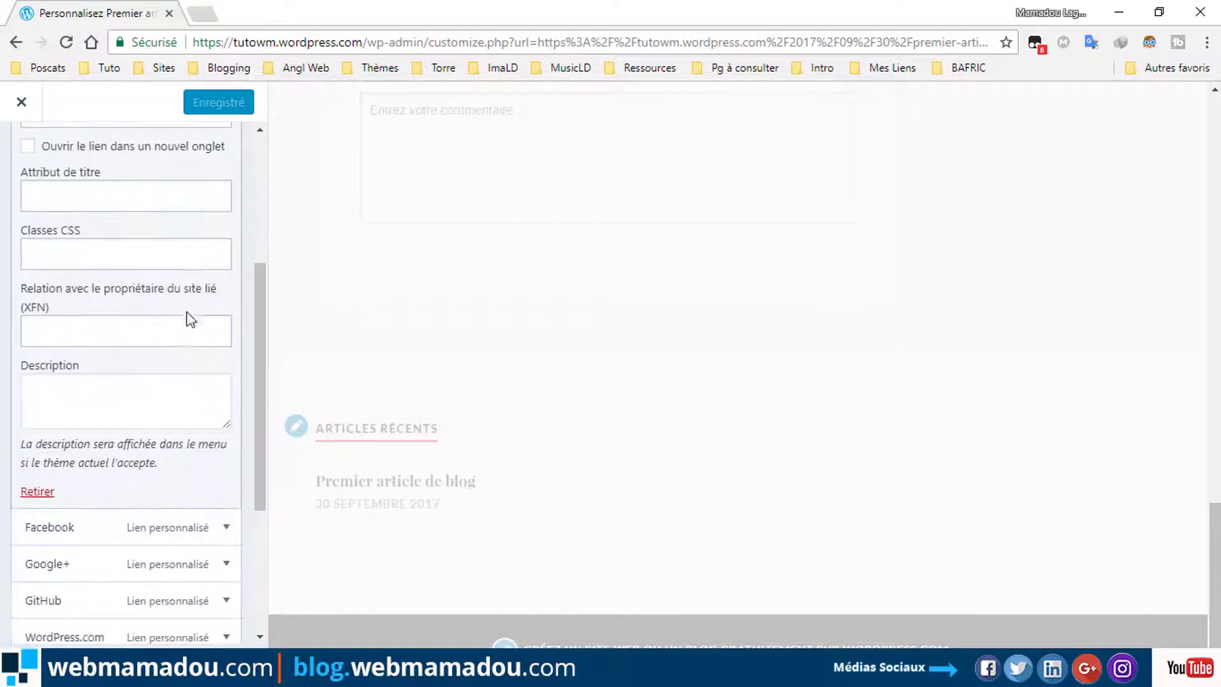
pyautogui.scroll(4, 159, 307)
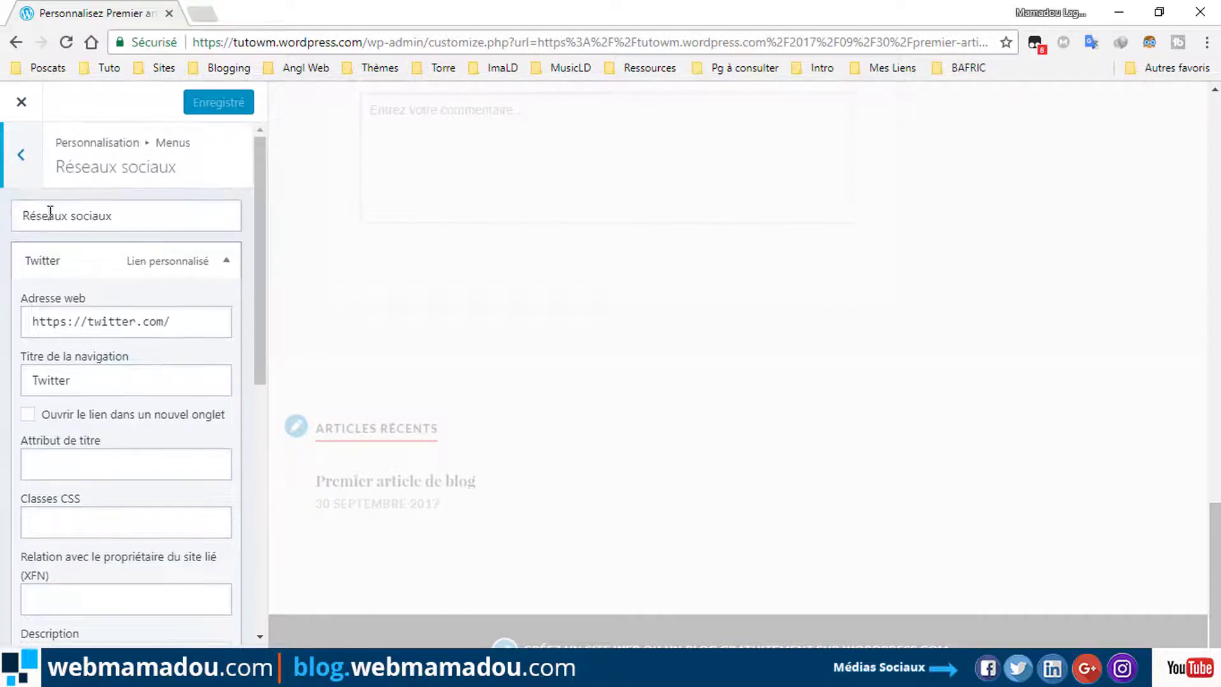
pyautogui.click(23, 159)
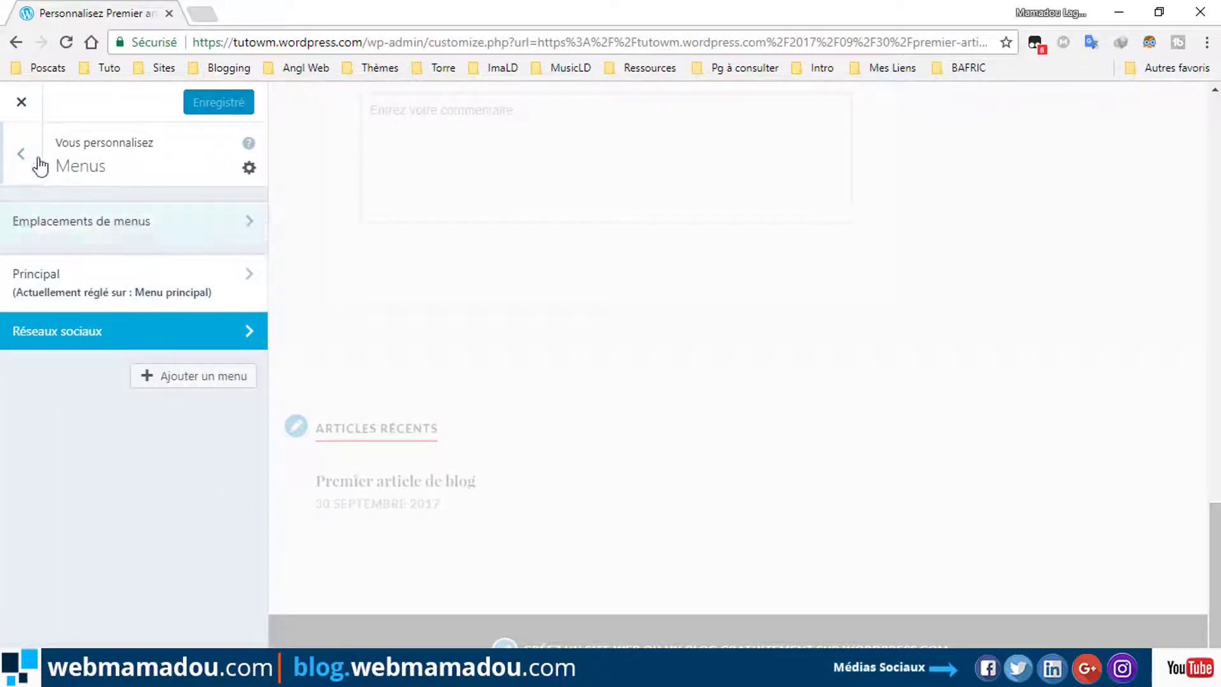
pyautogui.click(26, 158)
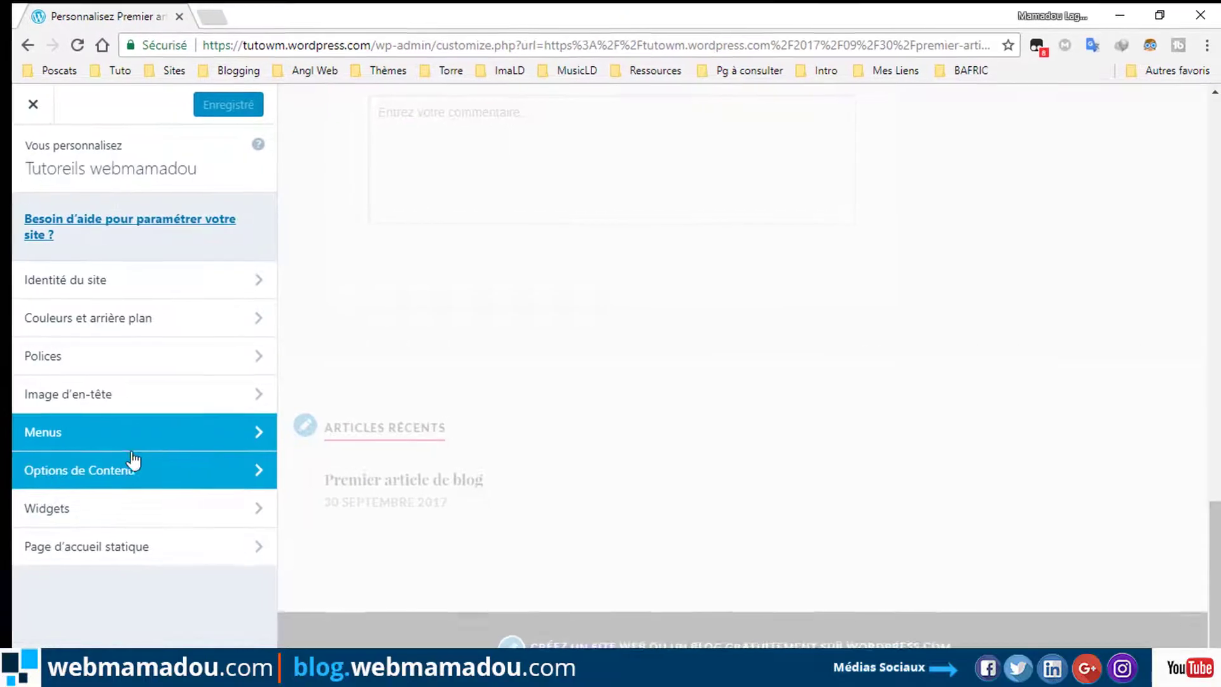
# In Options de Contenu, choose Extrait d'article, untick Afficher les mots-clés, and publish.
pyautogui.click(135, 471)
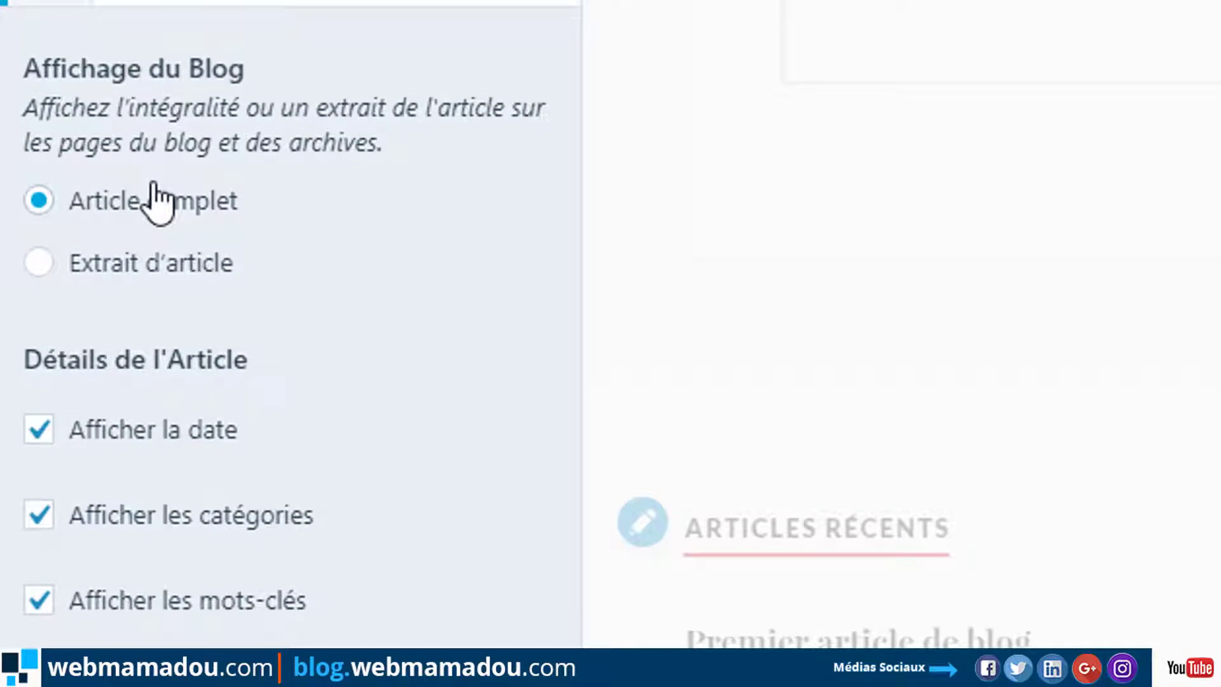
pyautogui.click(113, 251)
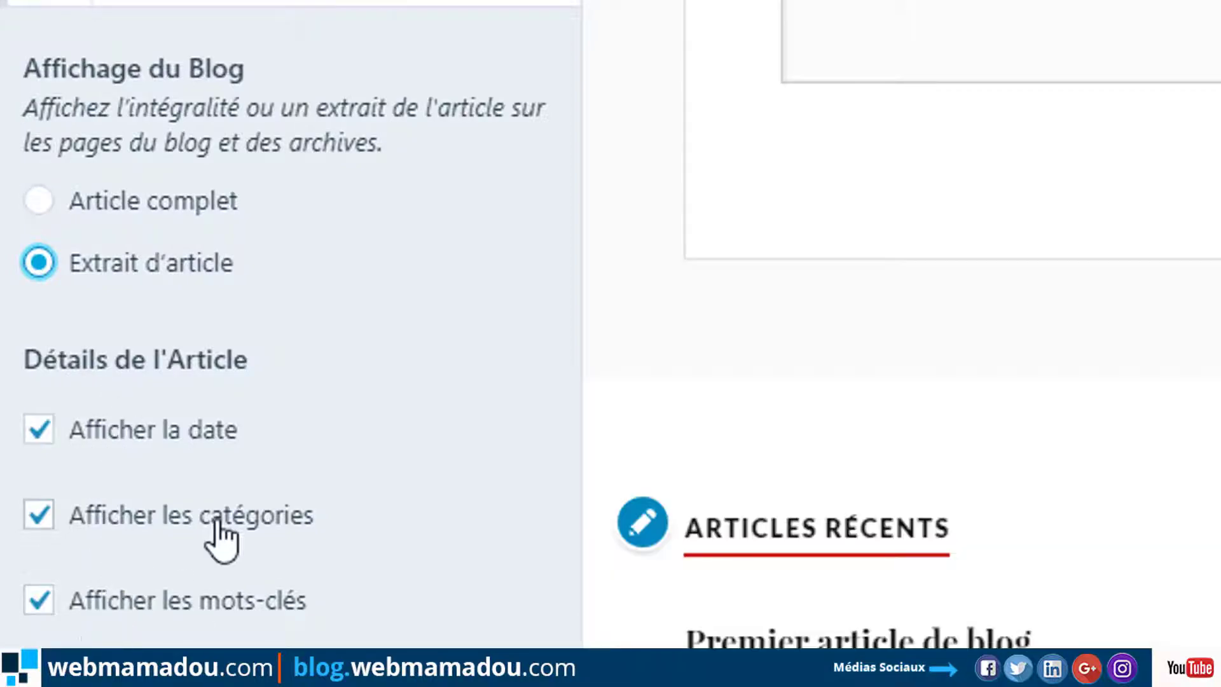
pyautogui.scroll(5, 903, 318)
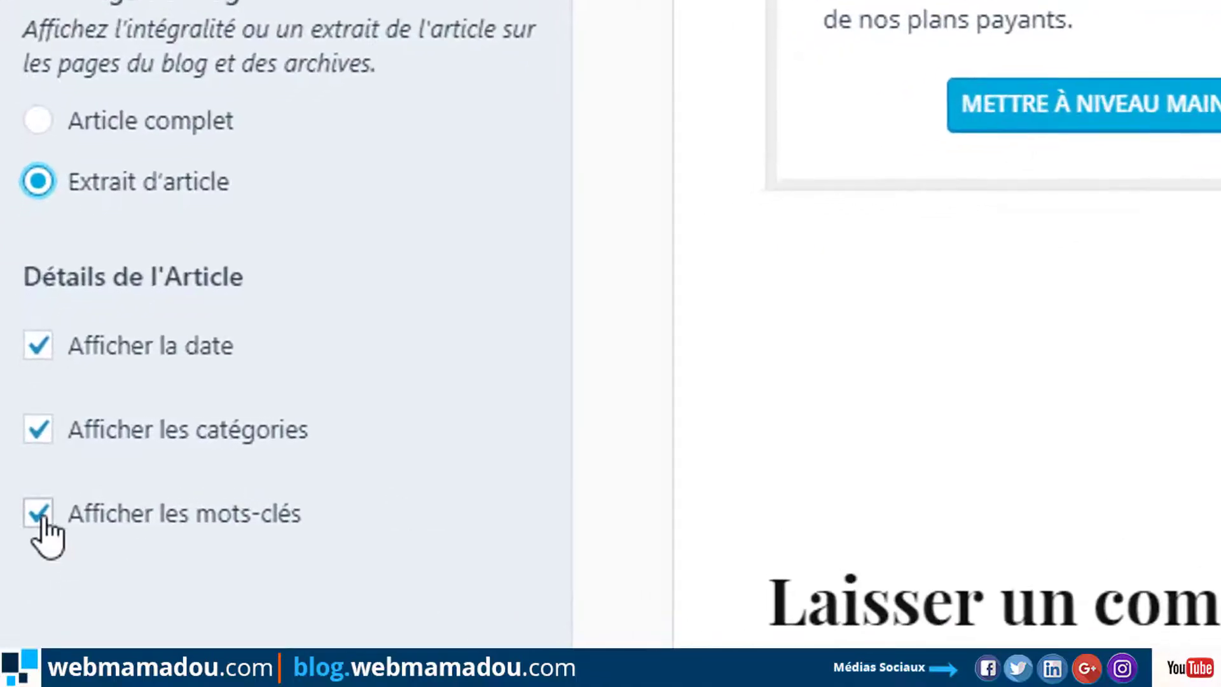
pyautogui.click(41, 517)
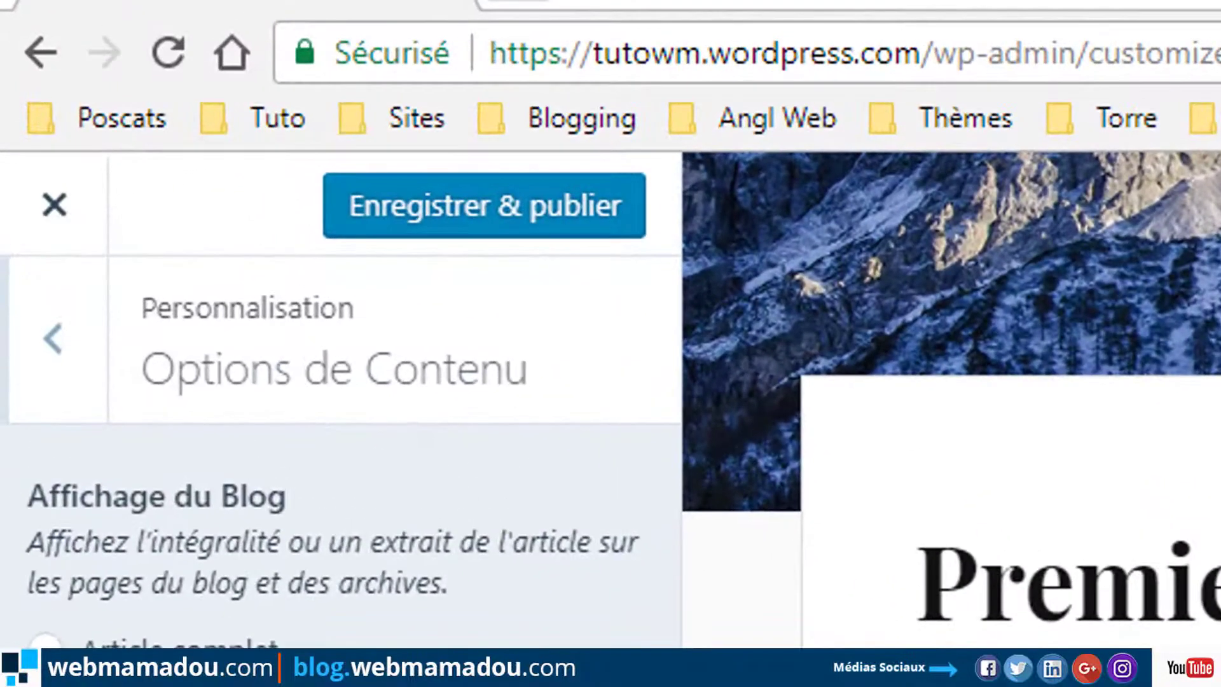
pyautogui.click(506, 215)
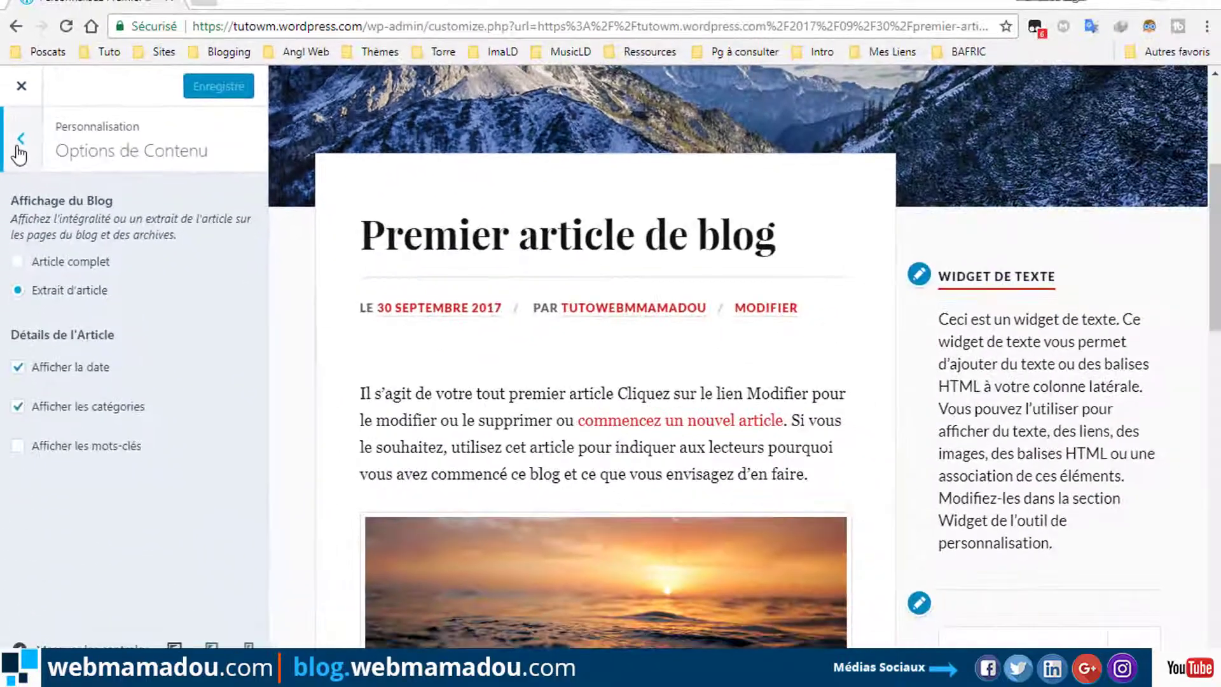
pyautogui.click(46, 346)
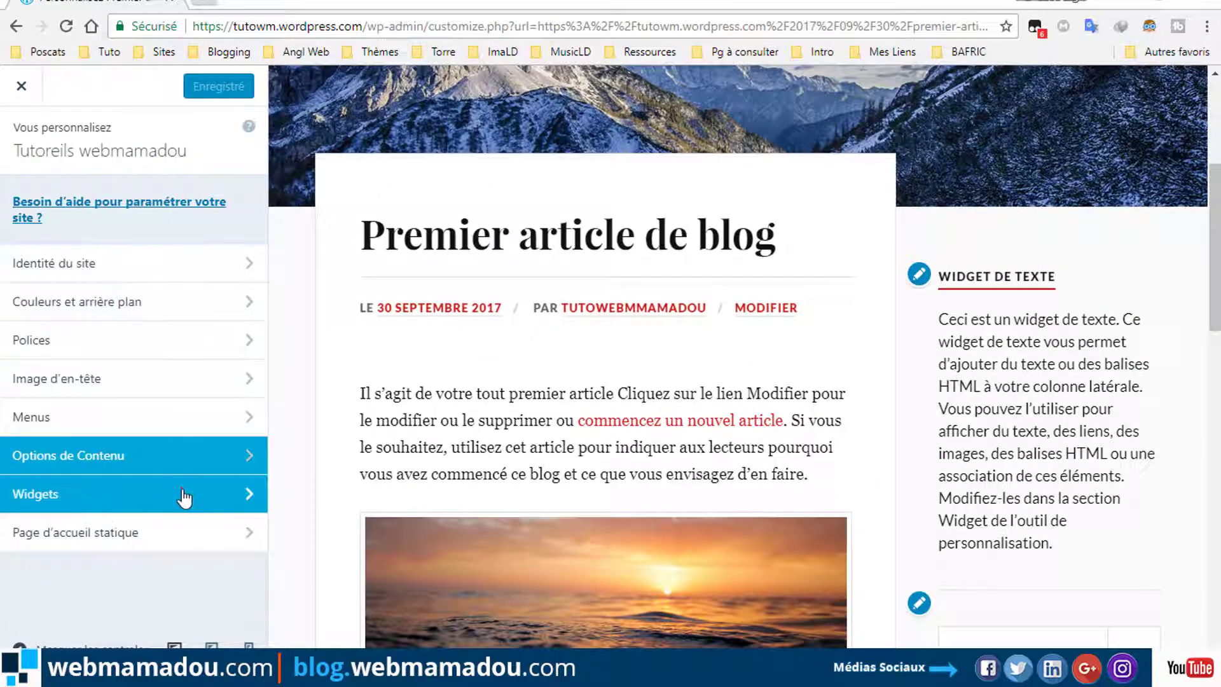
# Replace the Colonne latérale text widget's title with 'Suivez-moi'.
pyautogui.click(185, 495)
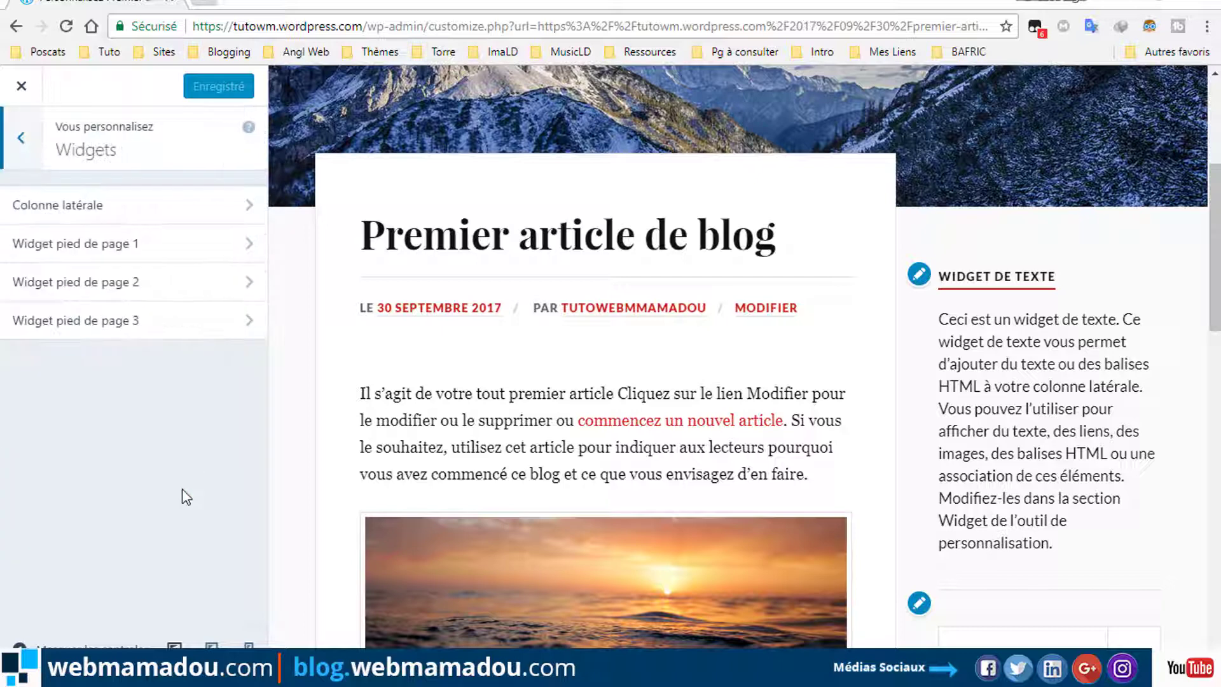
pyautogui.click(242, 209)
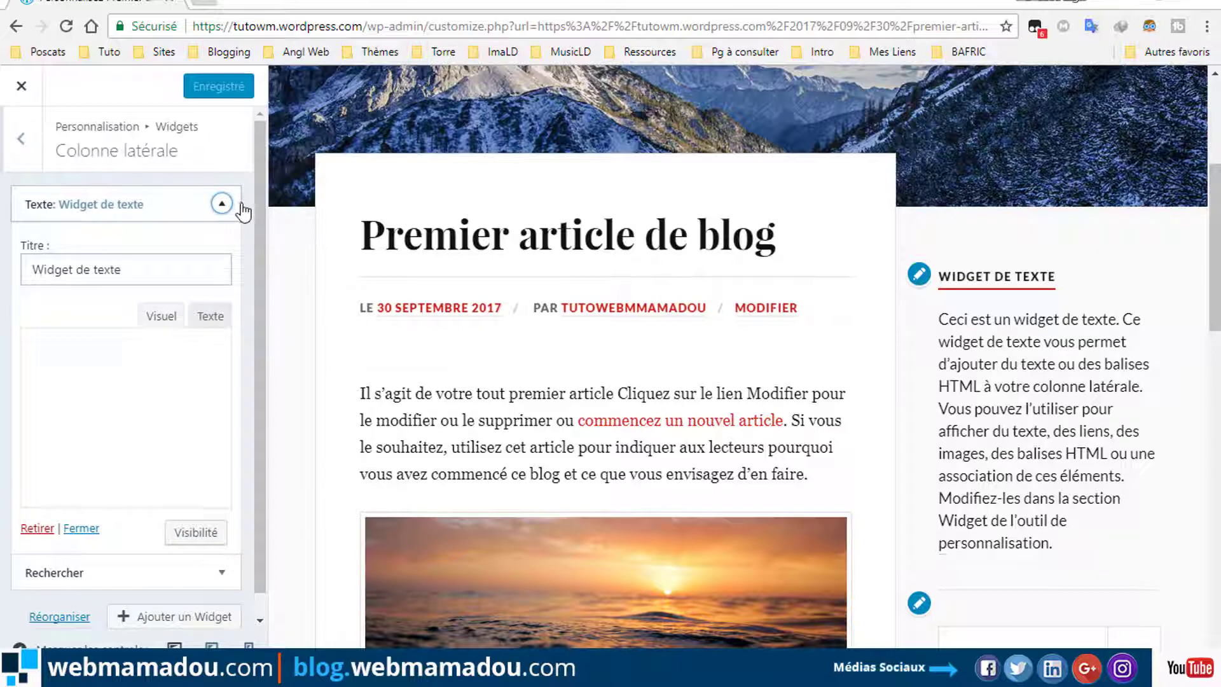
pyautogui.moveTo(157, 272); pyautogui.dragTo(19, 280)
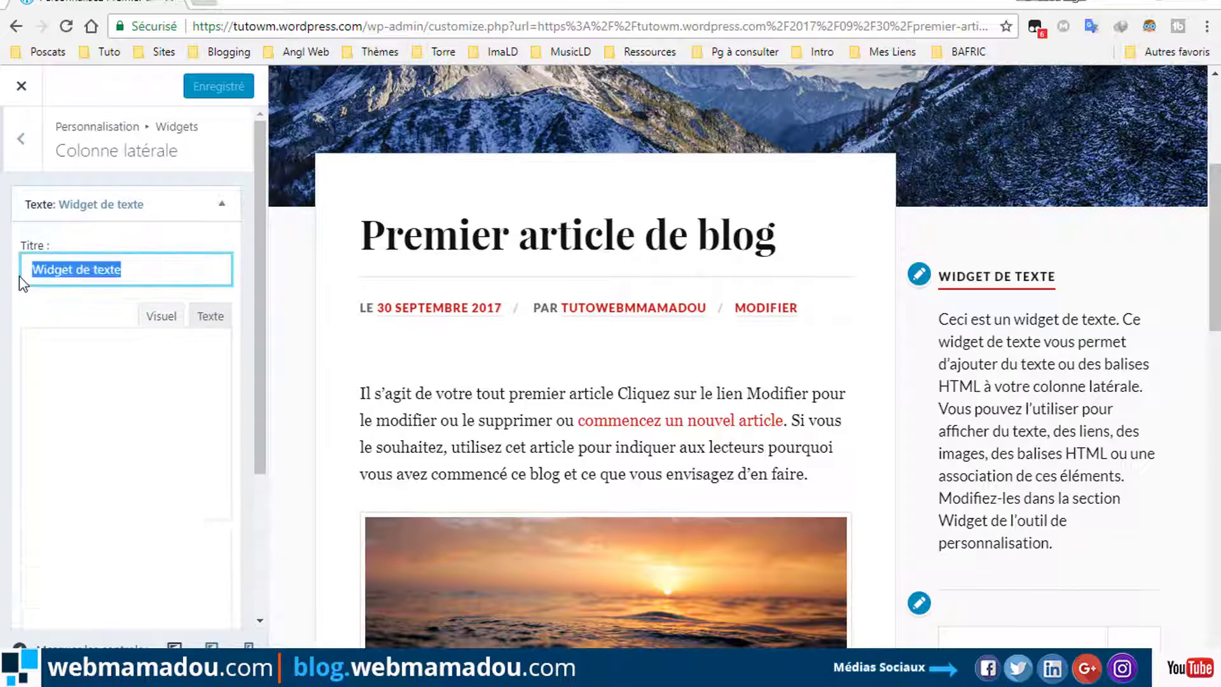
pyautogui.write('S')
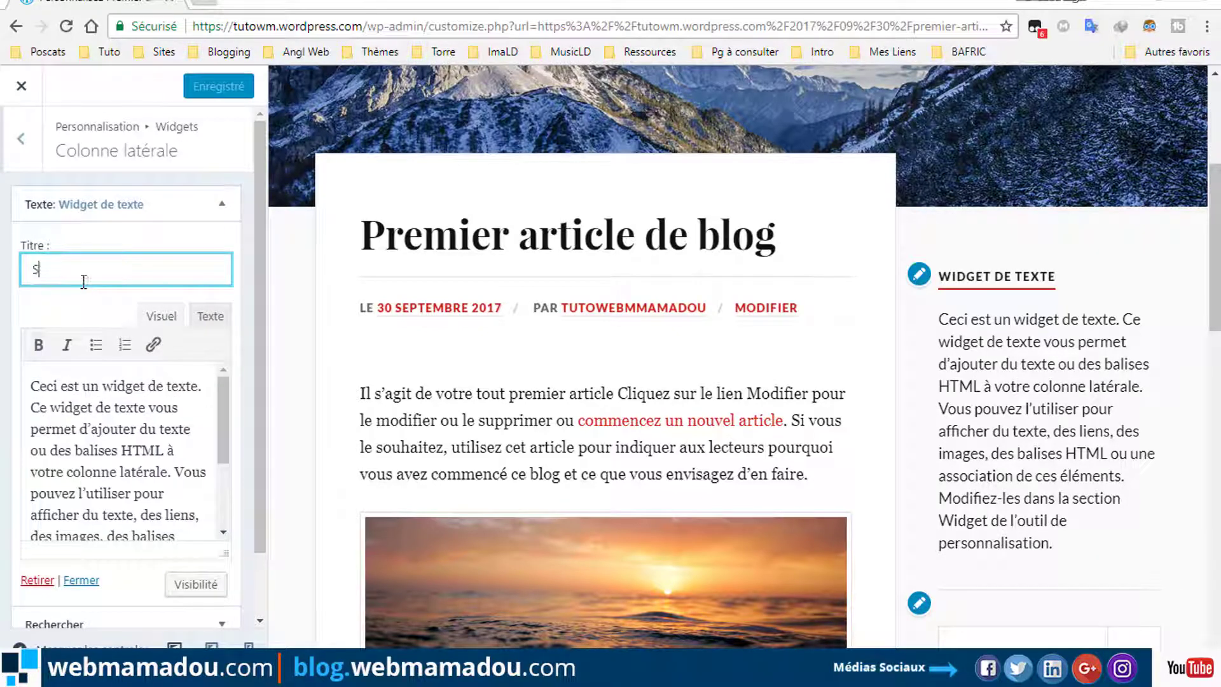
pyautogui.write('uivez')
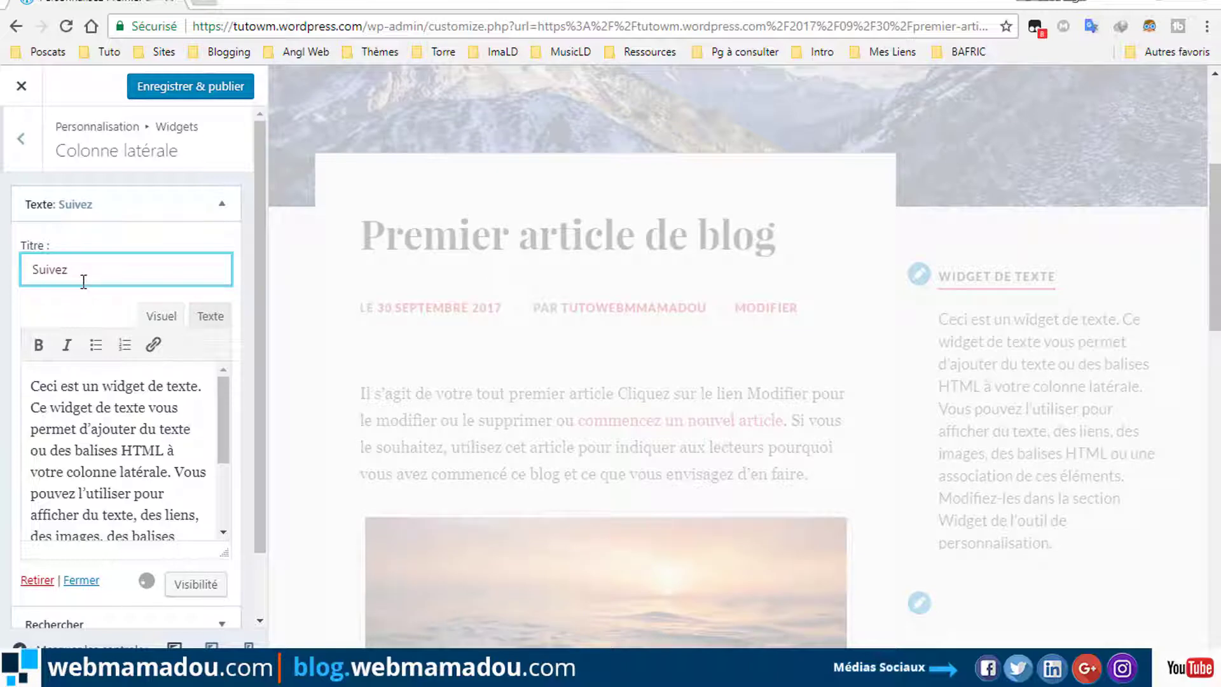
pyautogui.write('-m')
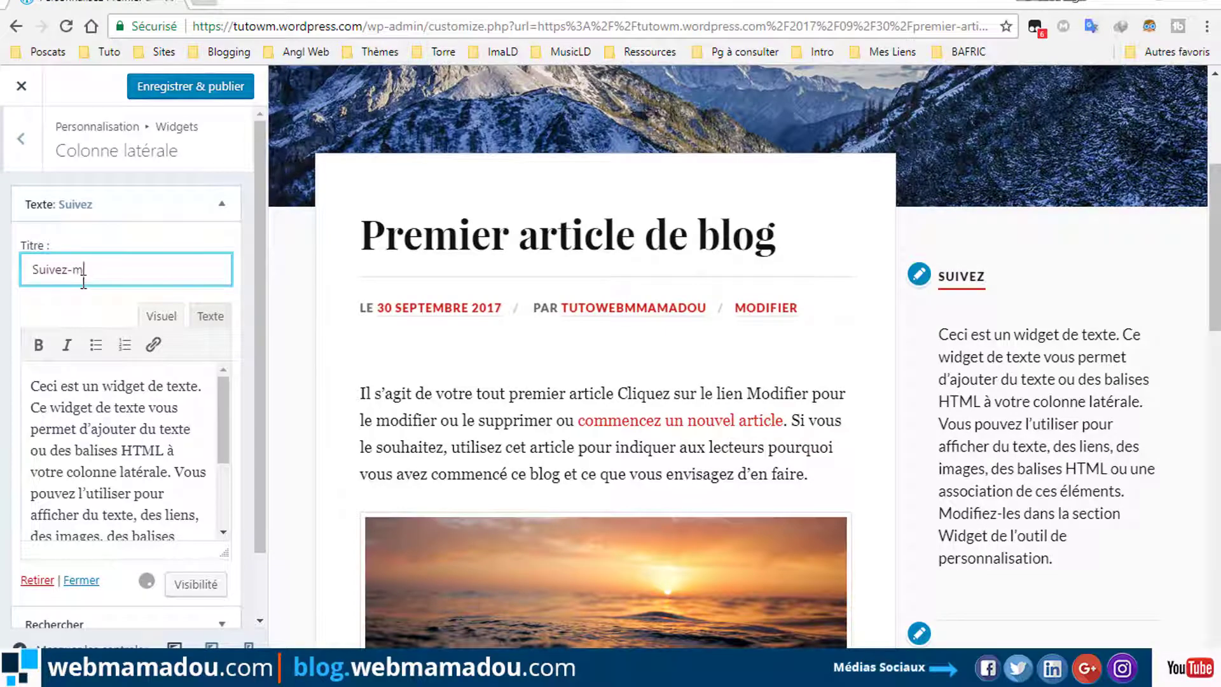
pyautogui.write('oi')
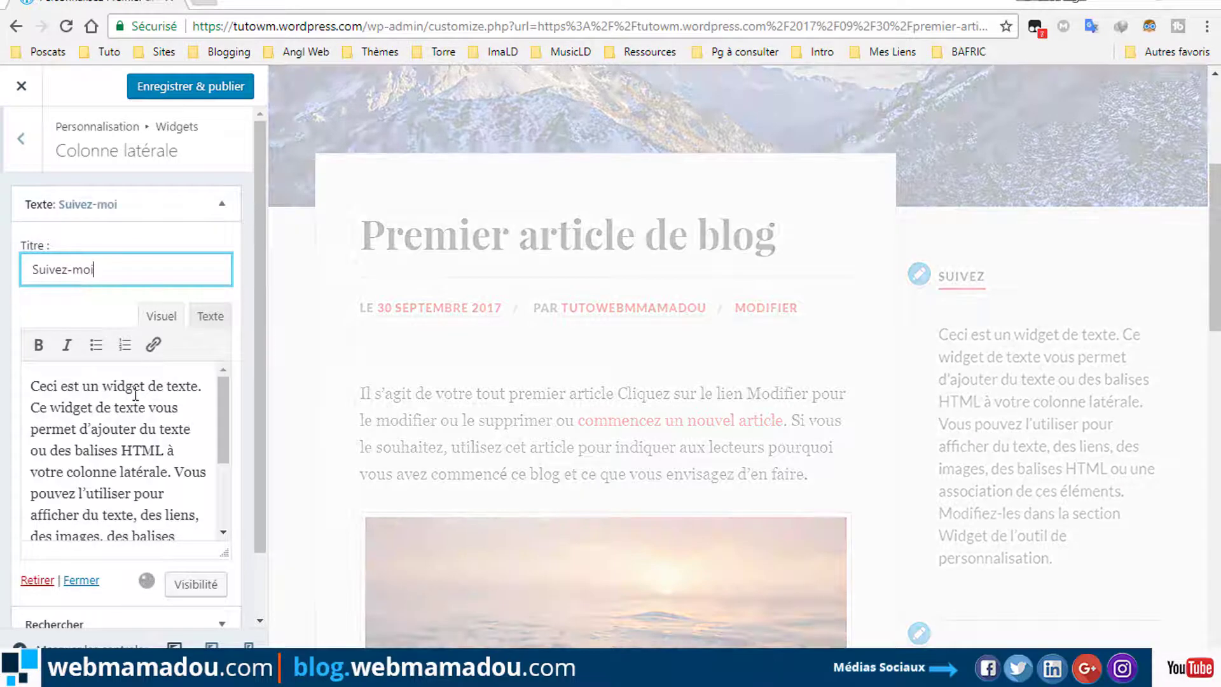
pyautogui.click(128, 408)
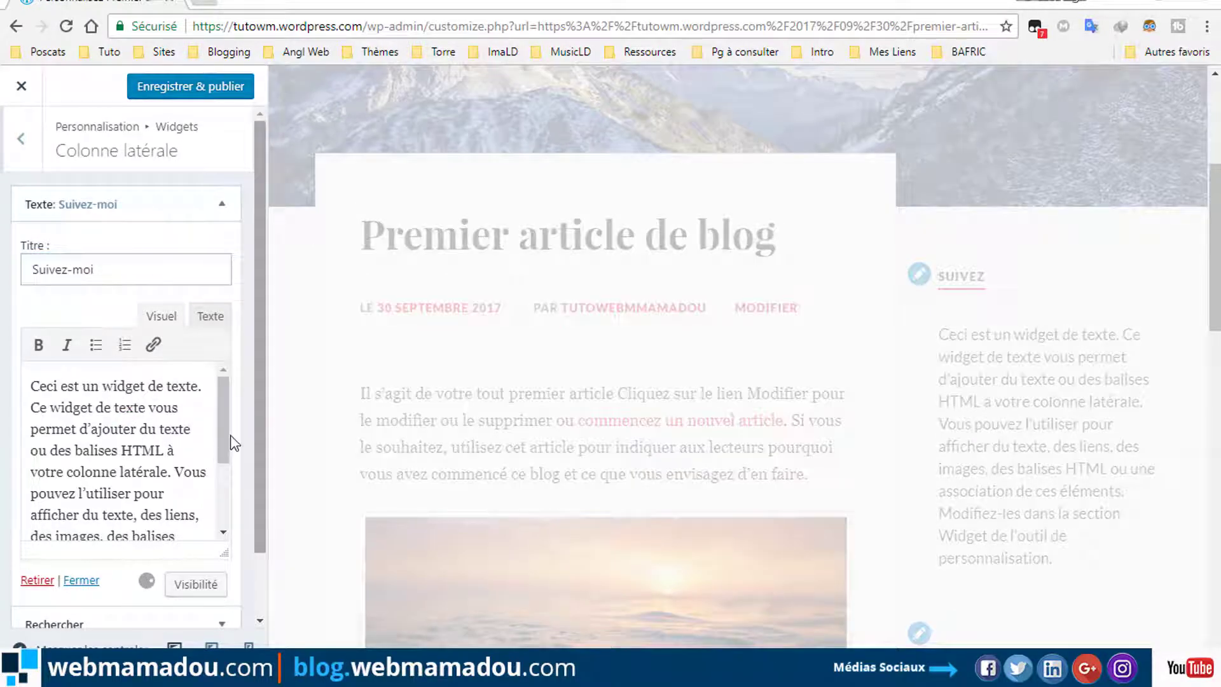
pyautogui.scroll(-3, 233, 443)
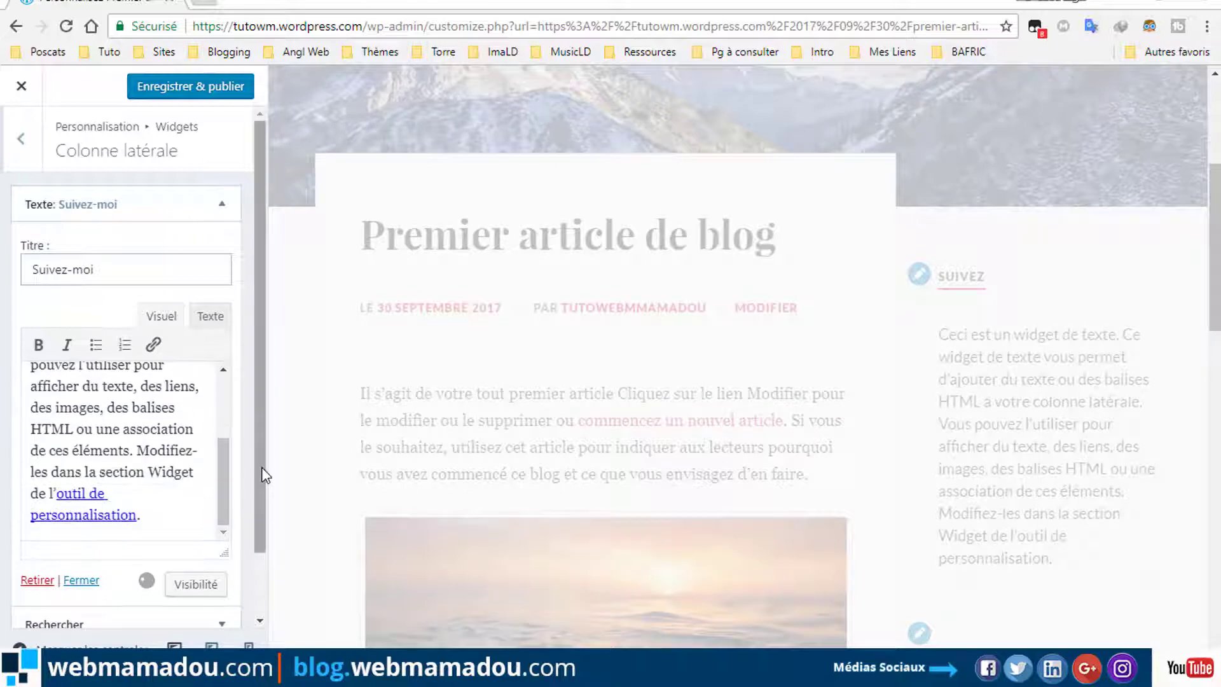
pyautogui.scroll(-2, 261, 486)
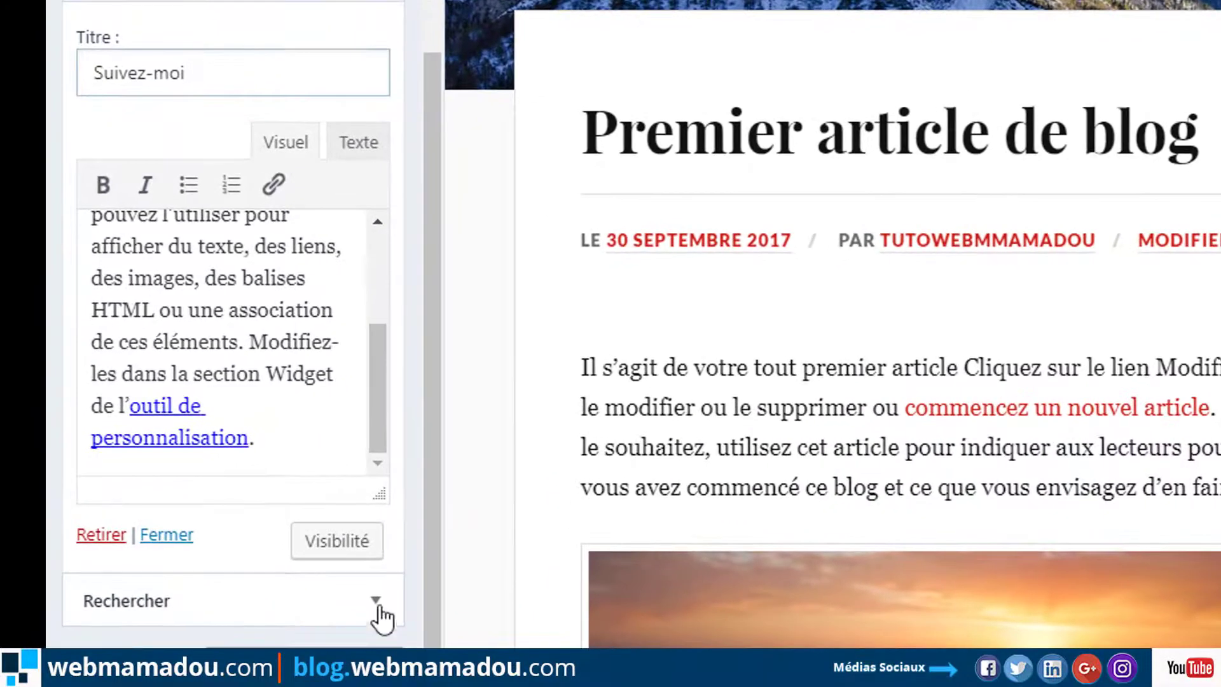
# Title the search widget 'Recherche', drag it above the Suivez-moi widget, and publish.
pyautogui.click(377, 602)
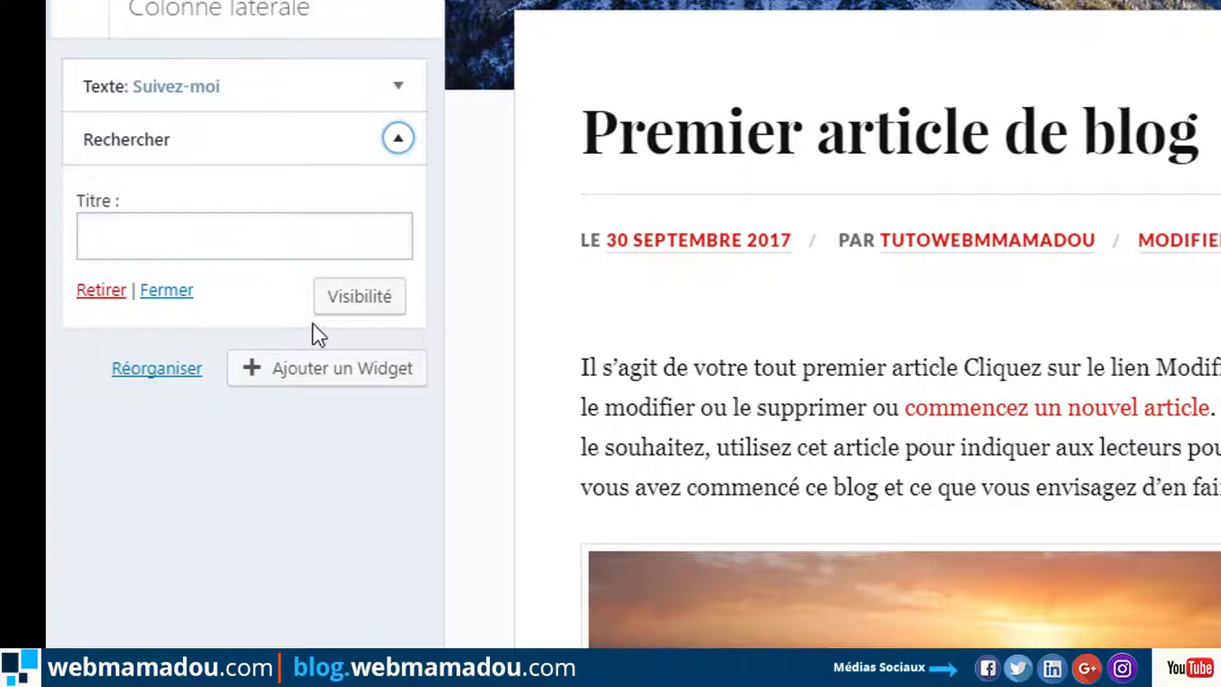
pyautogui.click(267, 236)
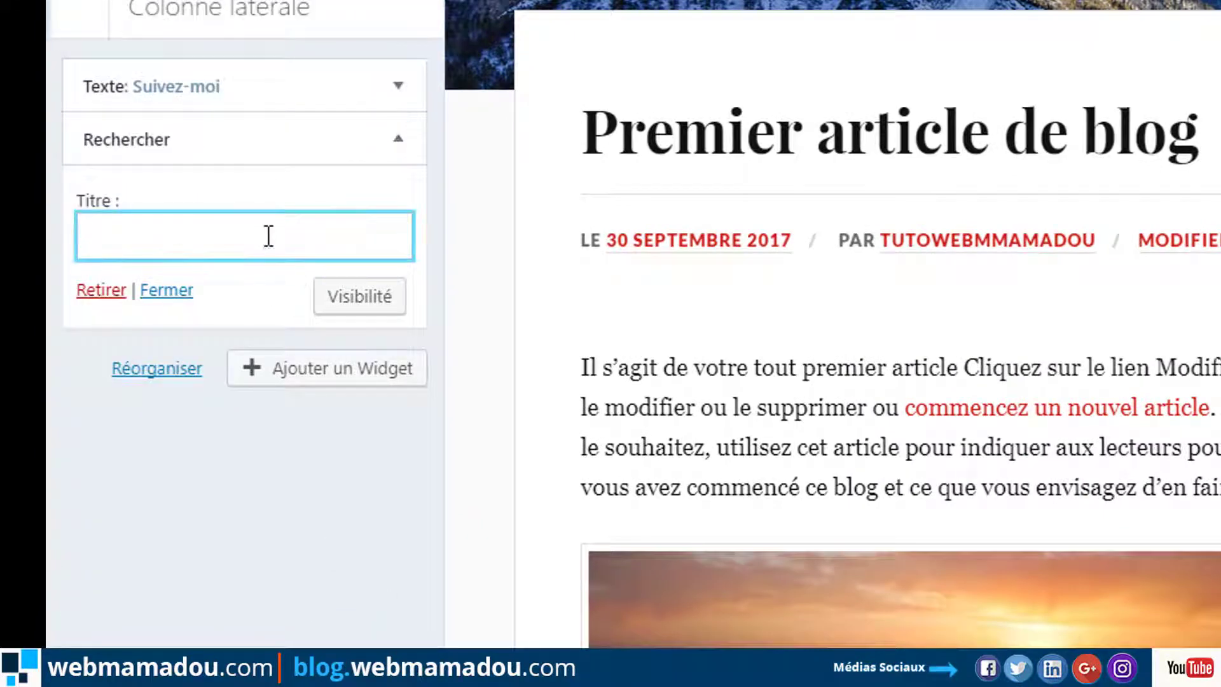
pyautogui.write('Rec')
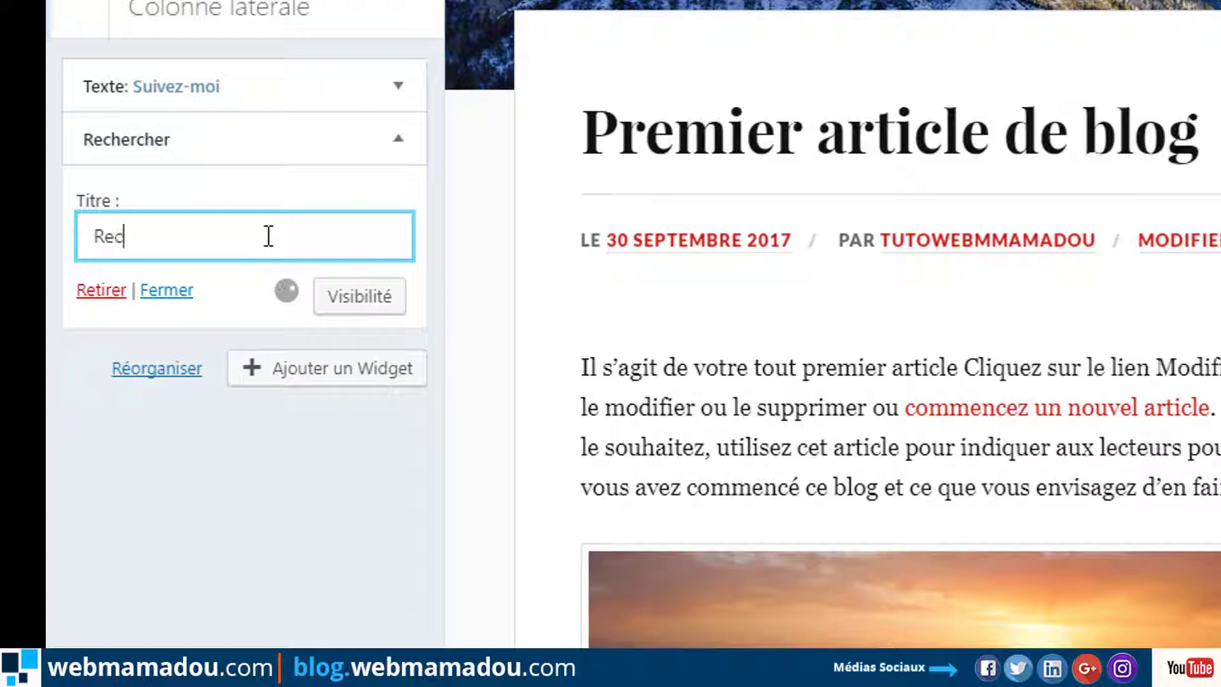
pyautogui.write('herche')
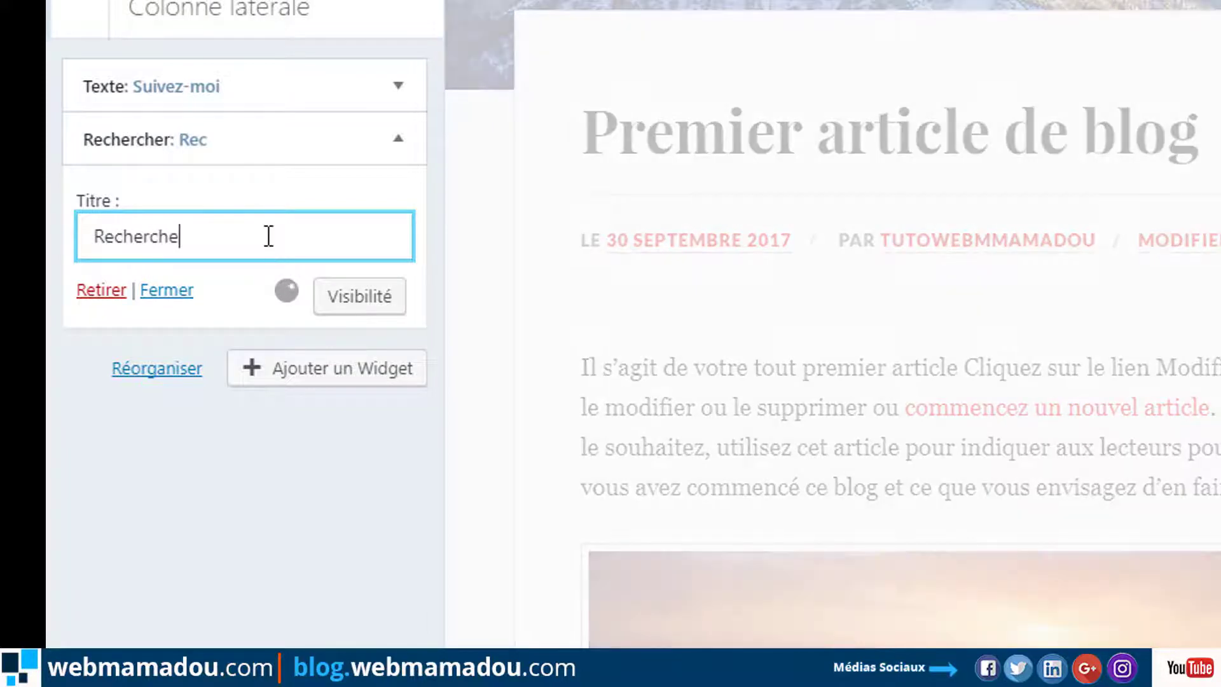
pyautogui.click(393, 141)
pyautogui.moveTo(283, 121); pyautogui.dragTo(286, 81)
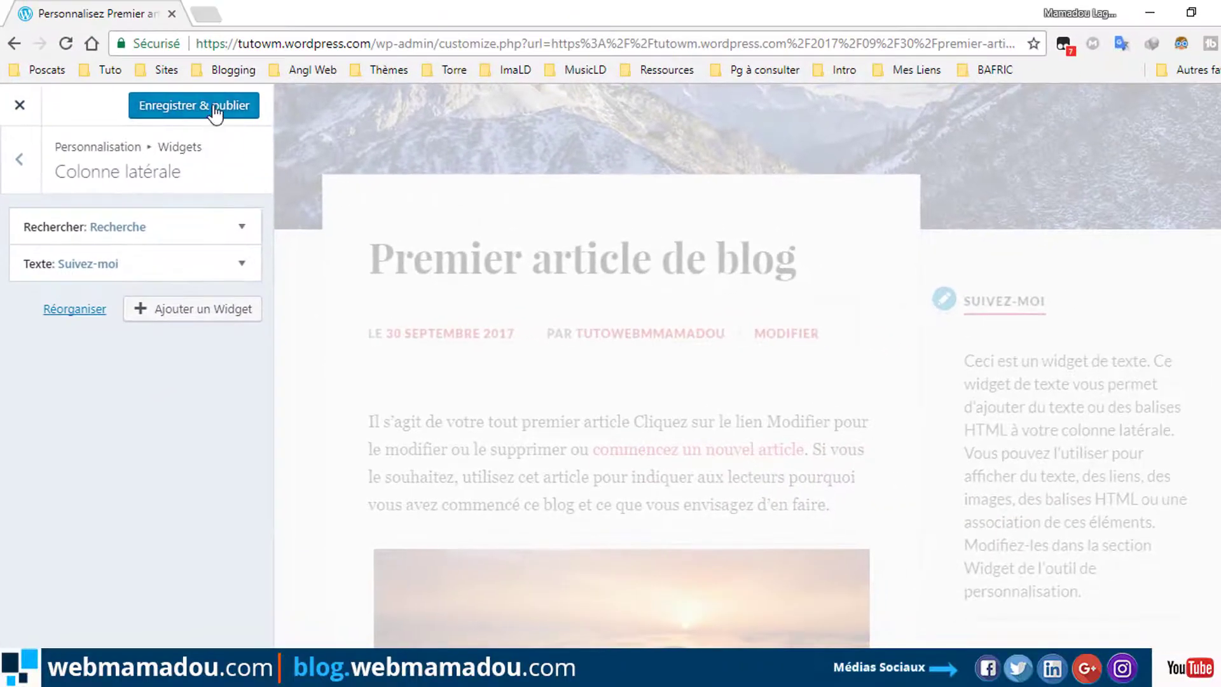
pyautogui.click(217, 113)
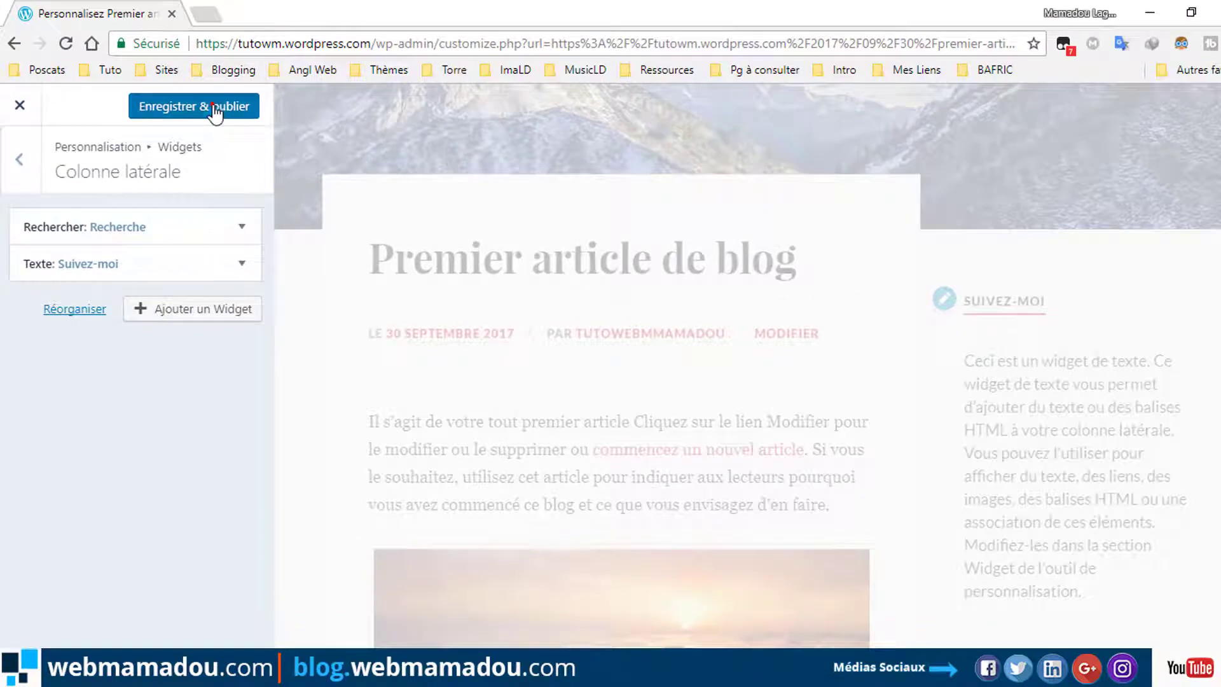
pyautogui.click(241, 272)
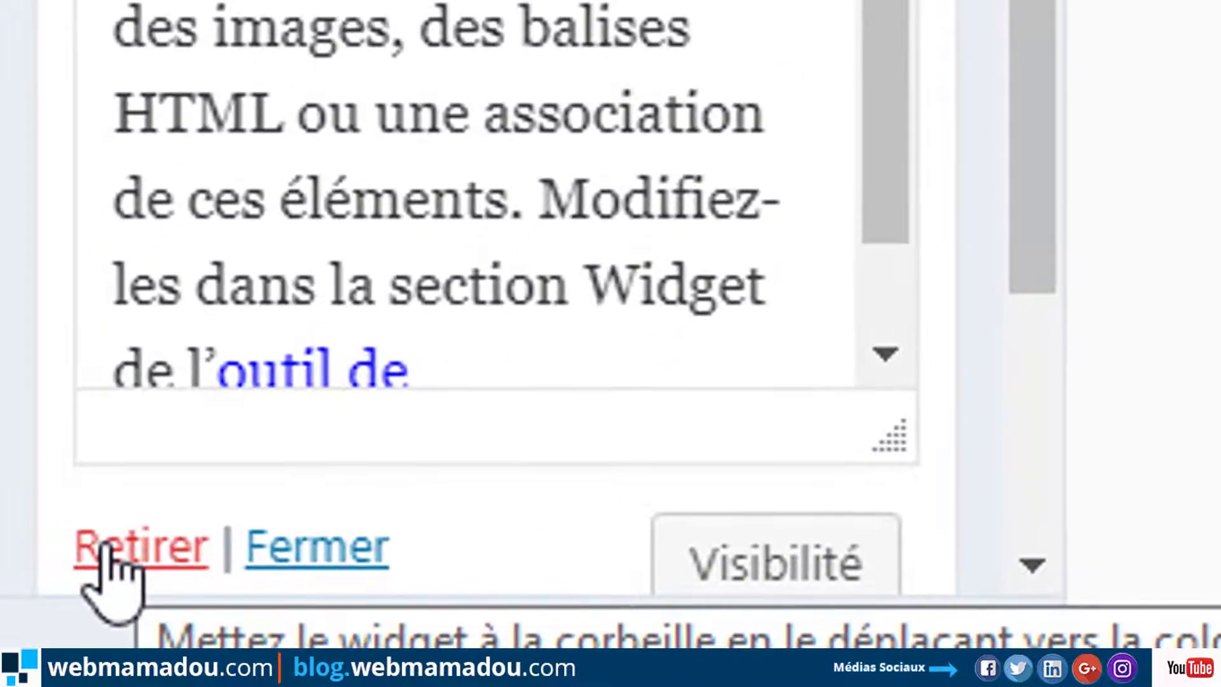
# Swap the Suivez-moi Texte widget for an Extension pour les Pages Facebook widget below Recherche.
pyautogui.click(103, 548)
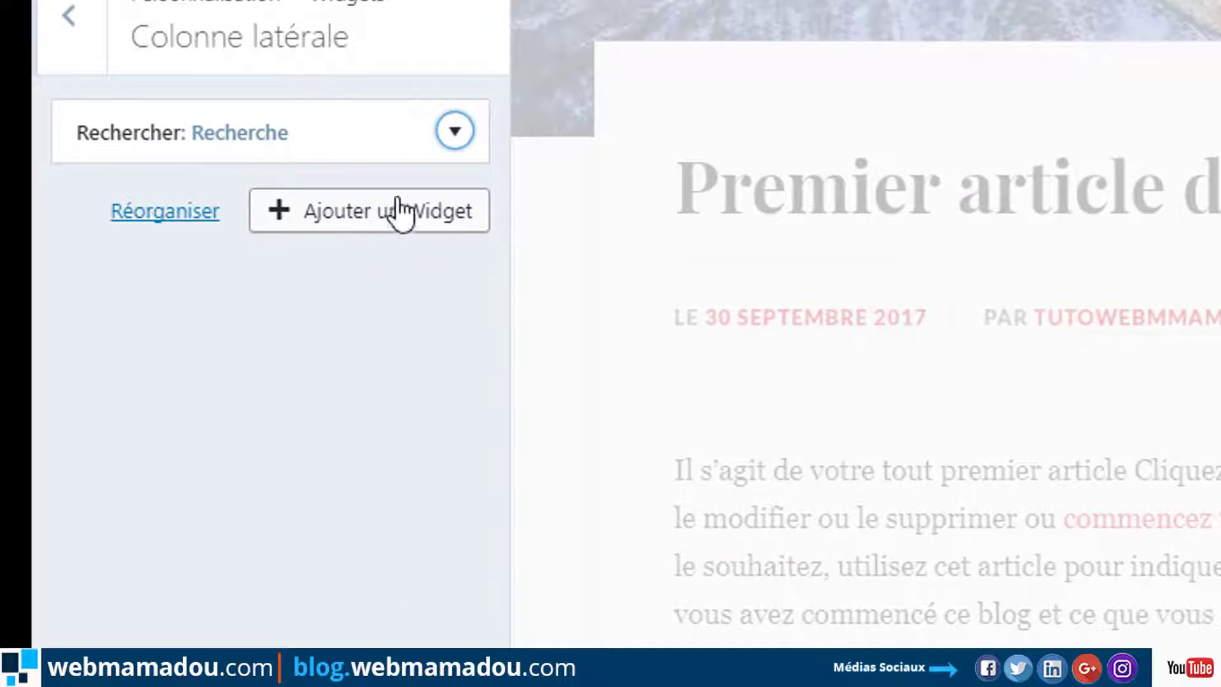
pyautogui.click(390, 216)
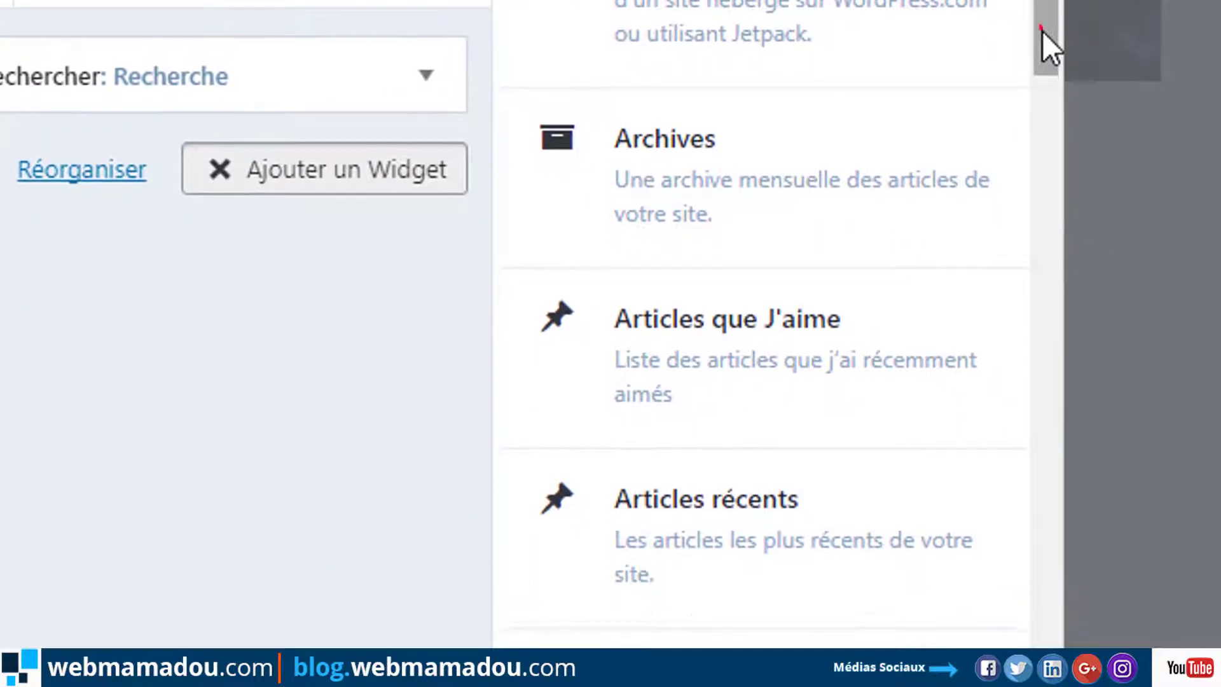
pyautogui.moveTo(1043, 106); pyautogui.dragTo(1042, 219)
pyautogui.moveTo(1041, 159); pyautogui.dragTo(1031, 272)
pyautogui.click(830, 181)
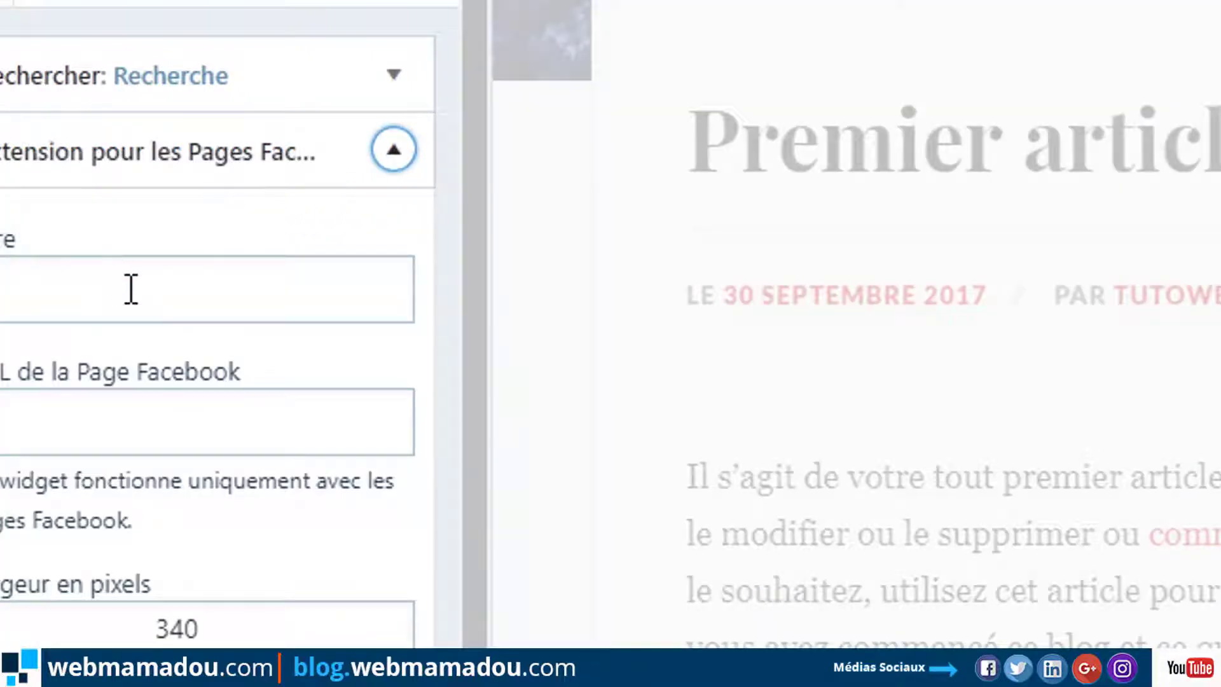
pyautogui.click(150, 295)
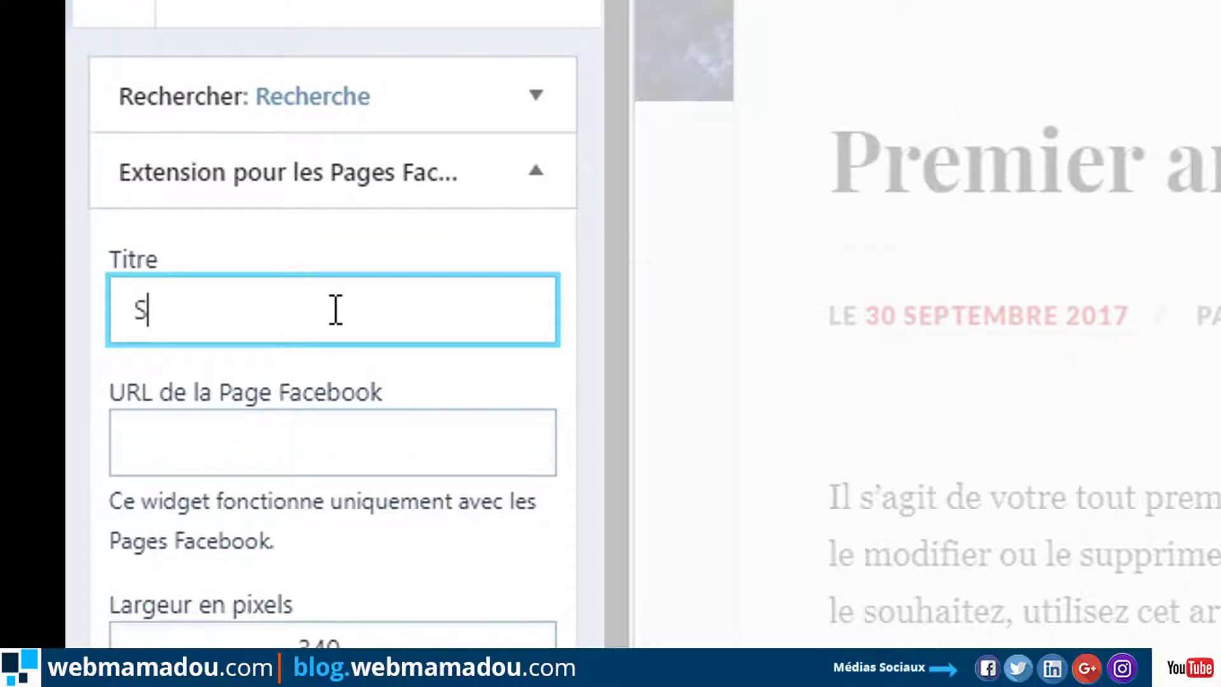
# Title the Facebook widget 'Suivez-moi sur Facebook', enter the Facebook page address, and publish.
pyautogui.write('Sui')
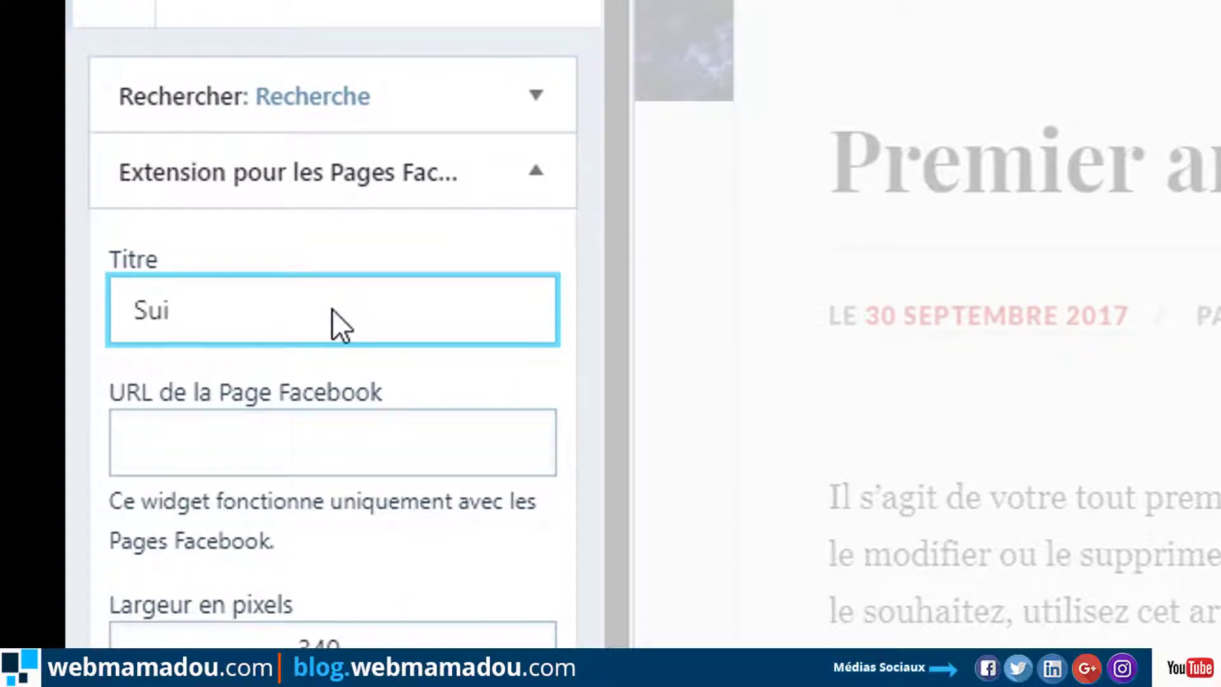
pyautogui.write('vez-')
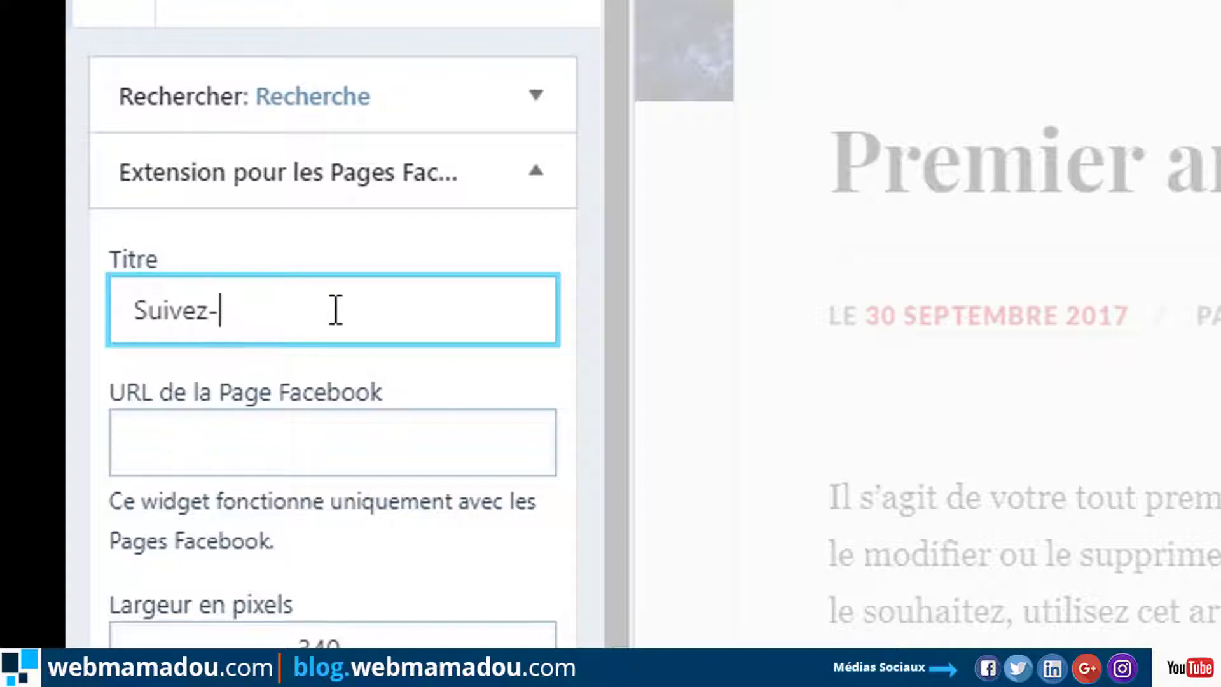
pyautogui.write('moi sur')
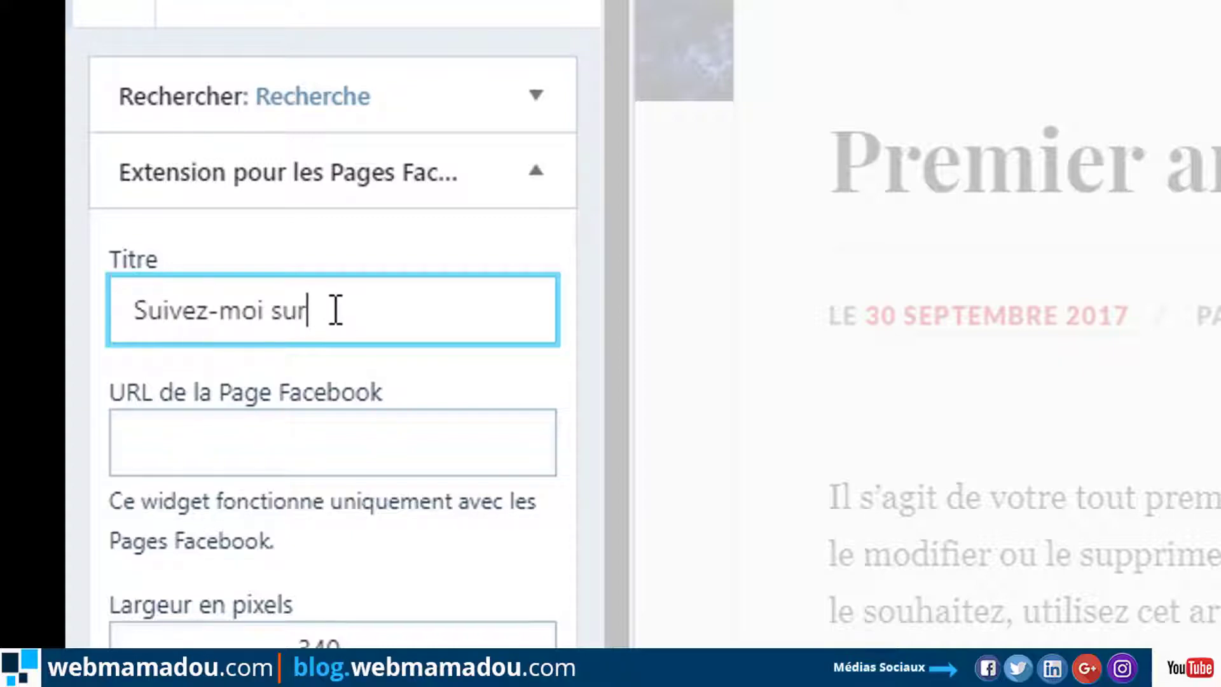
pyautogui.write(' Facebook')
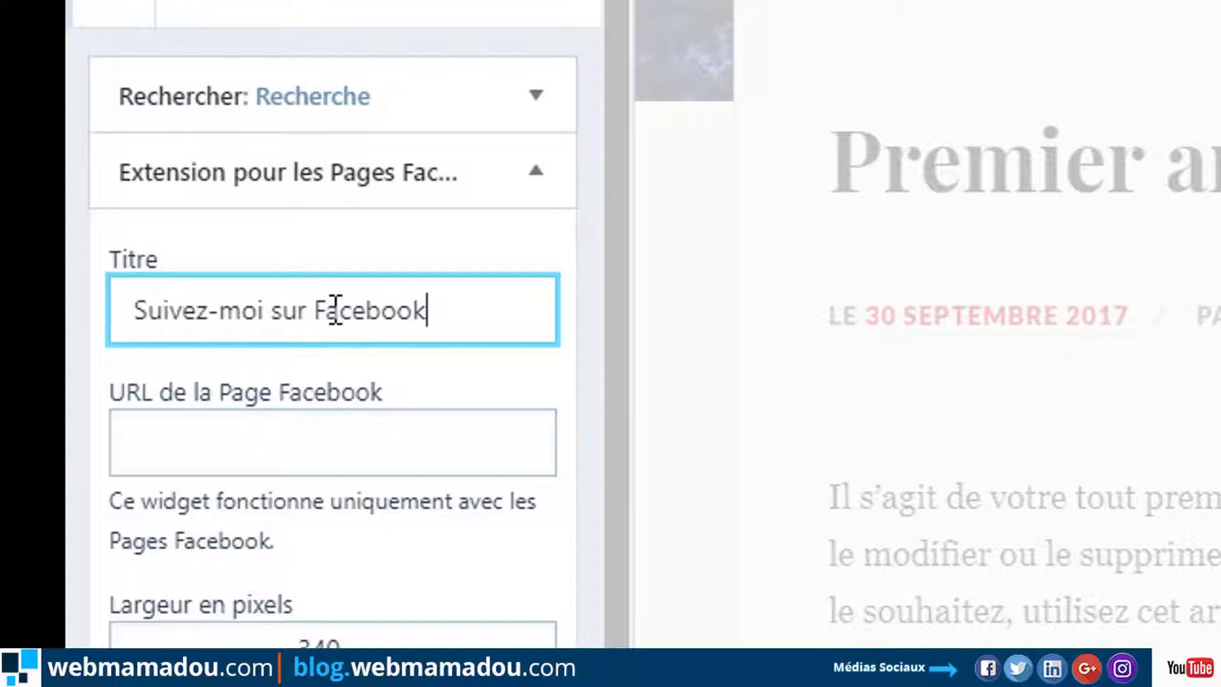
pyautogui.click(218, 430)
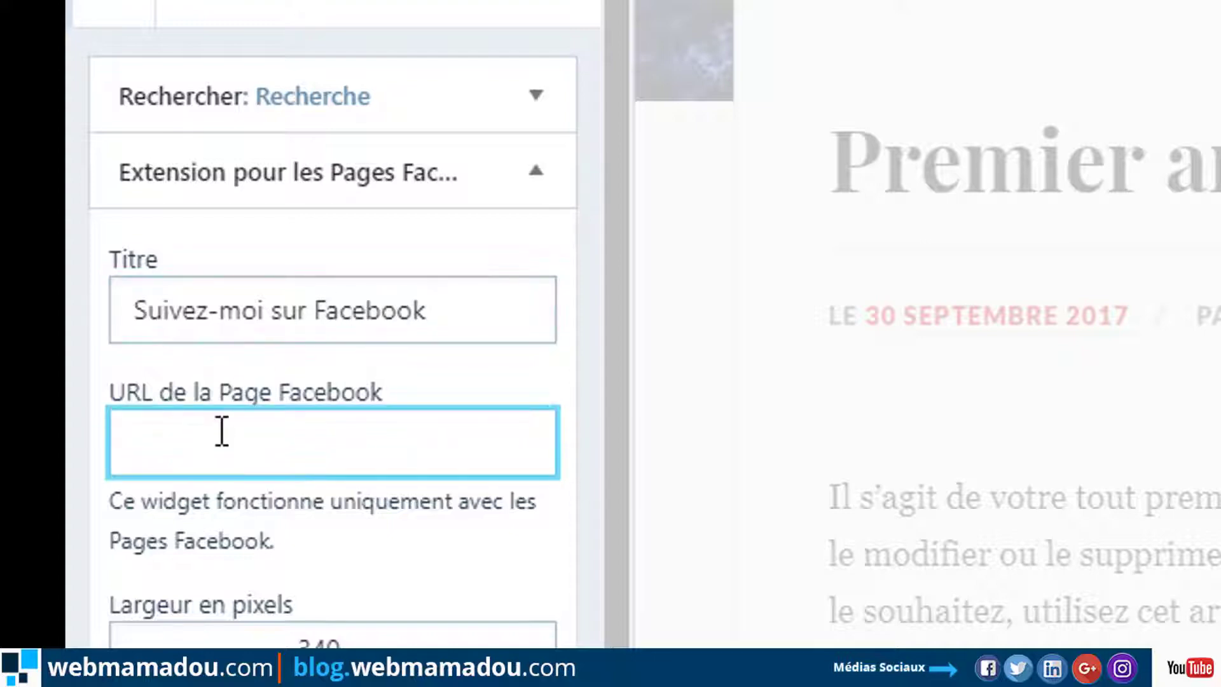
pyautogui.write('http:')
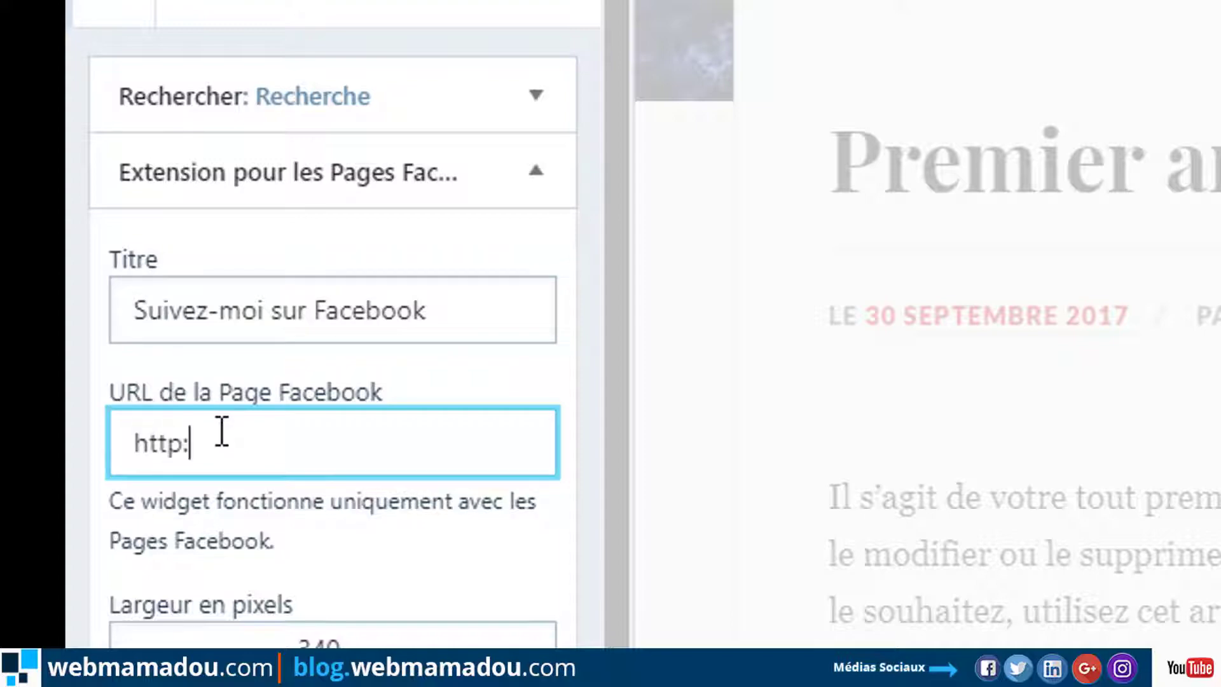
pyautogui.write('//www')
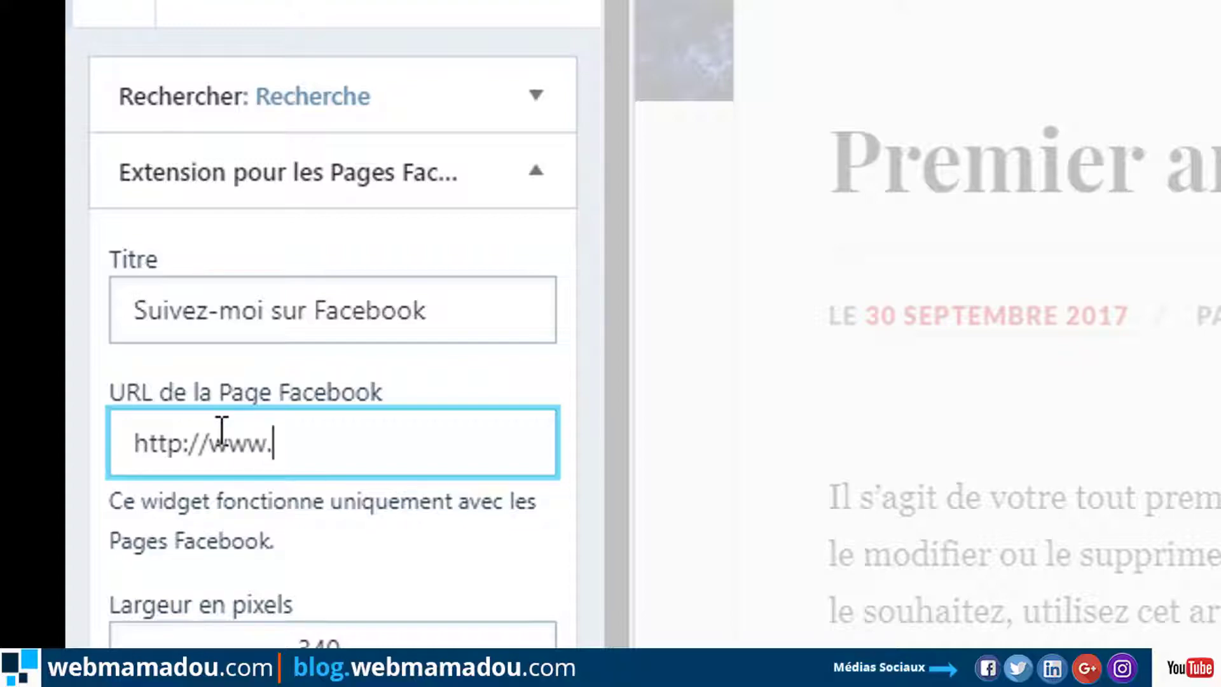
pyautogui.write('.face')
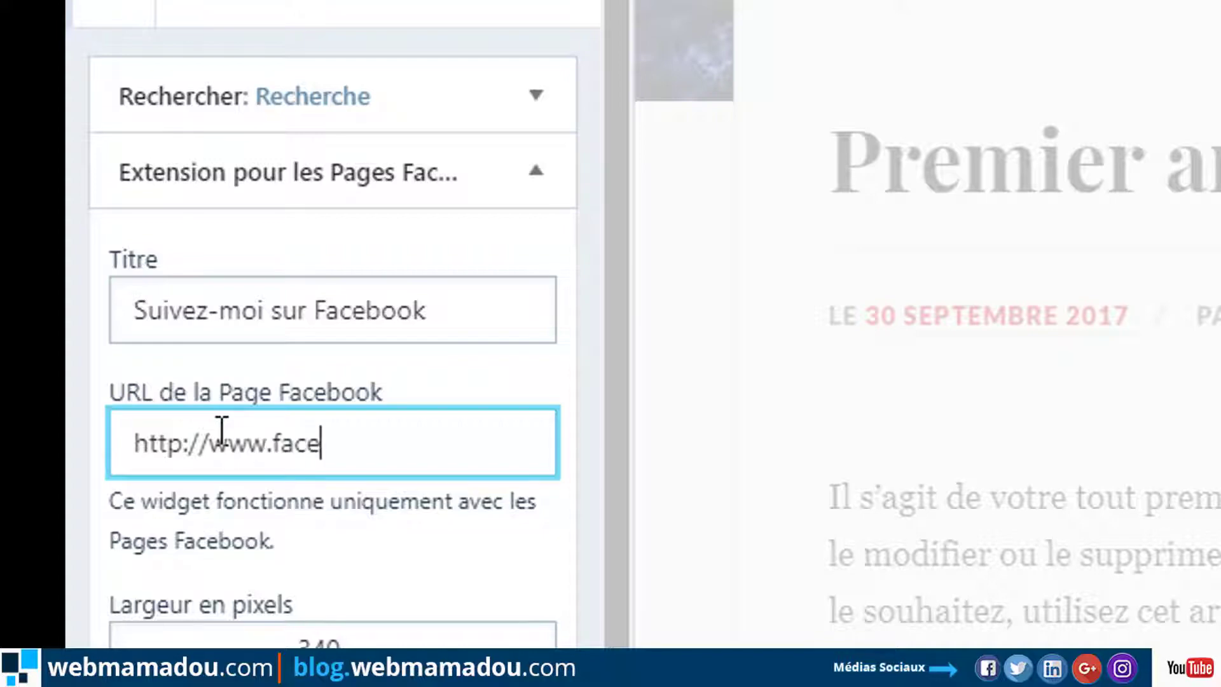
pyautogui.write('bok')
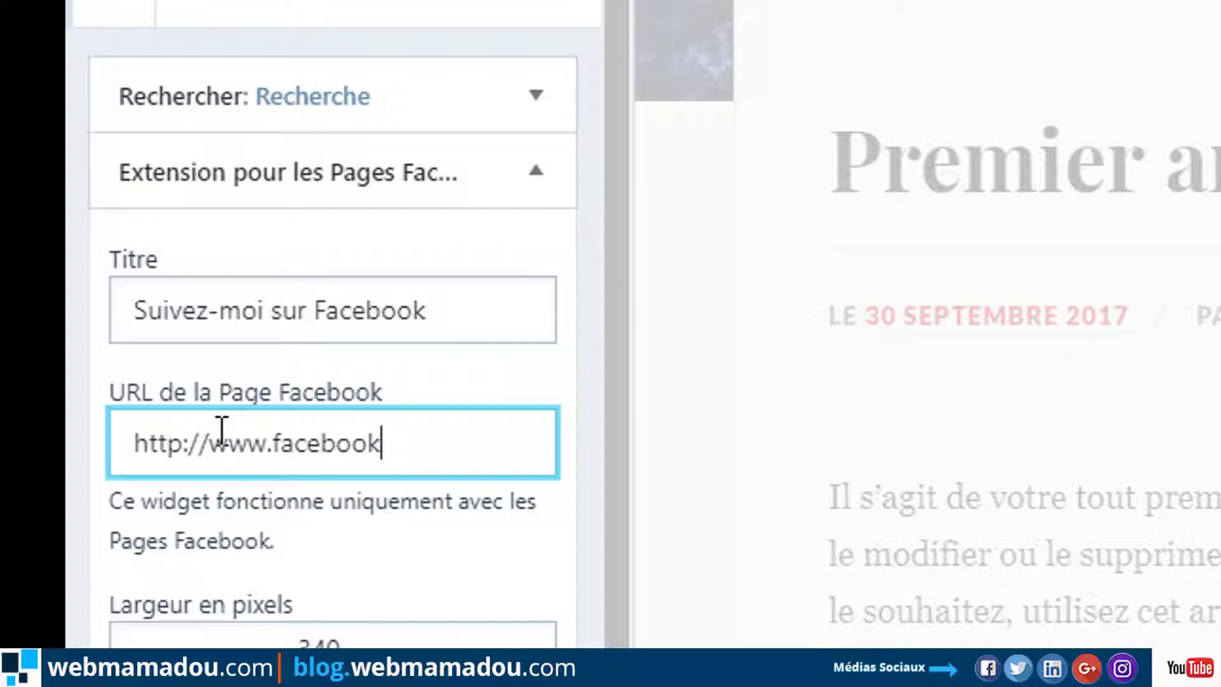
pyautogui.write('k.com')
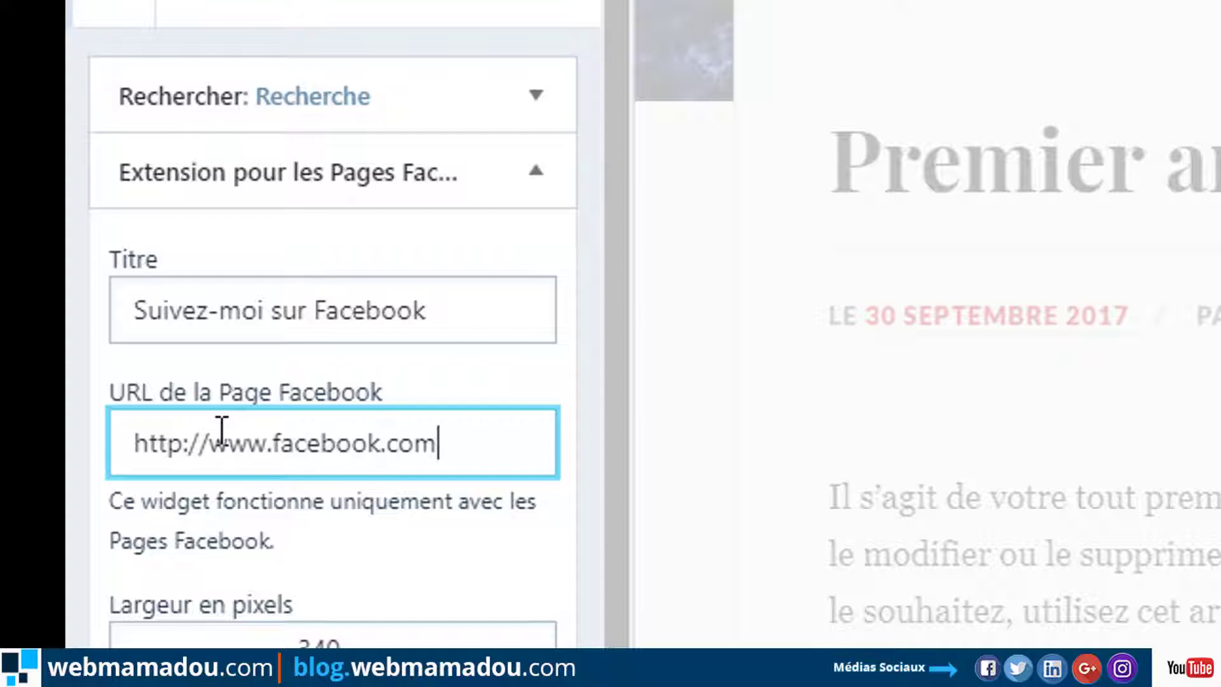
pyautogui.write('/web')
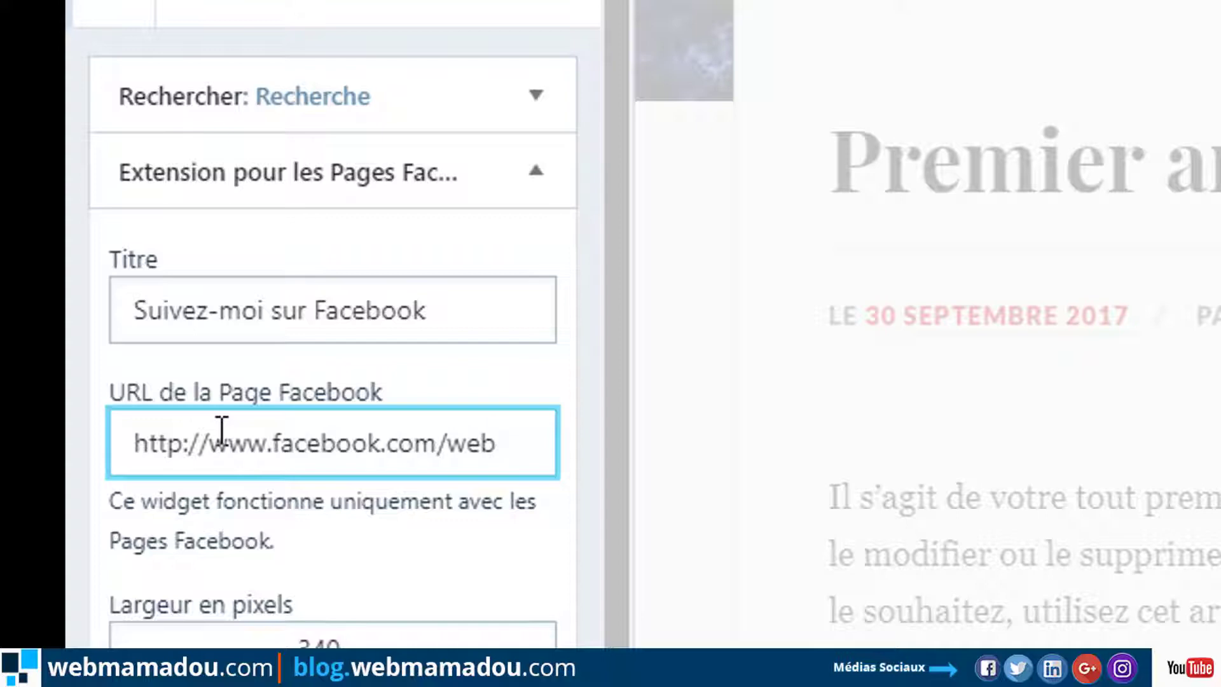
pyautogui.write('mamadou')
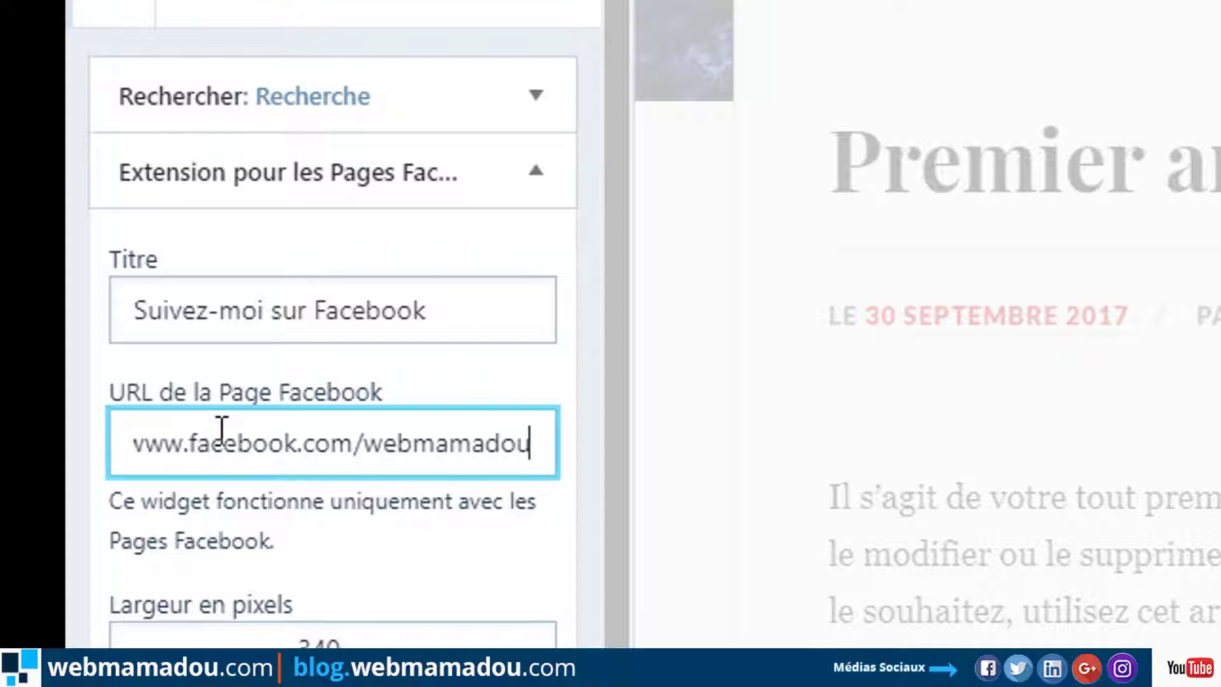
pyautogui.moveTo(627, 482); pyautogui.dragTo(646, 466)
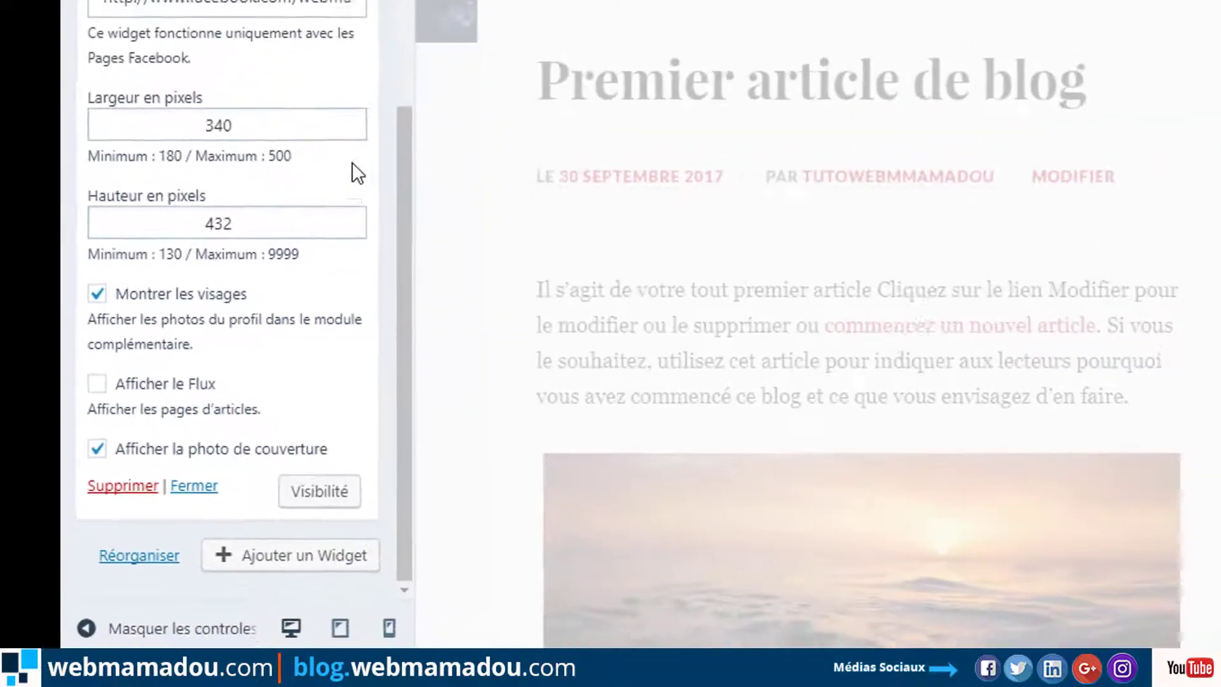
pyautogui.moveTo(389, 184); pyautogui.dragTo(400, 30)
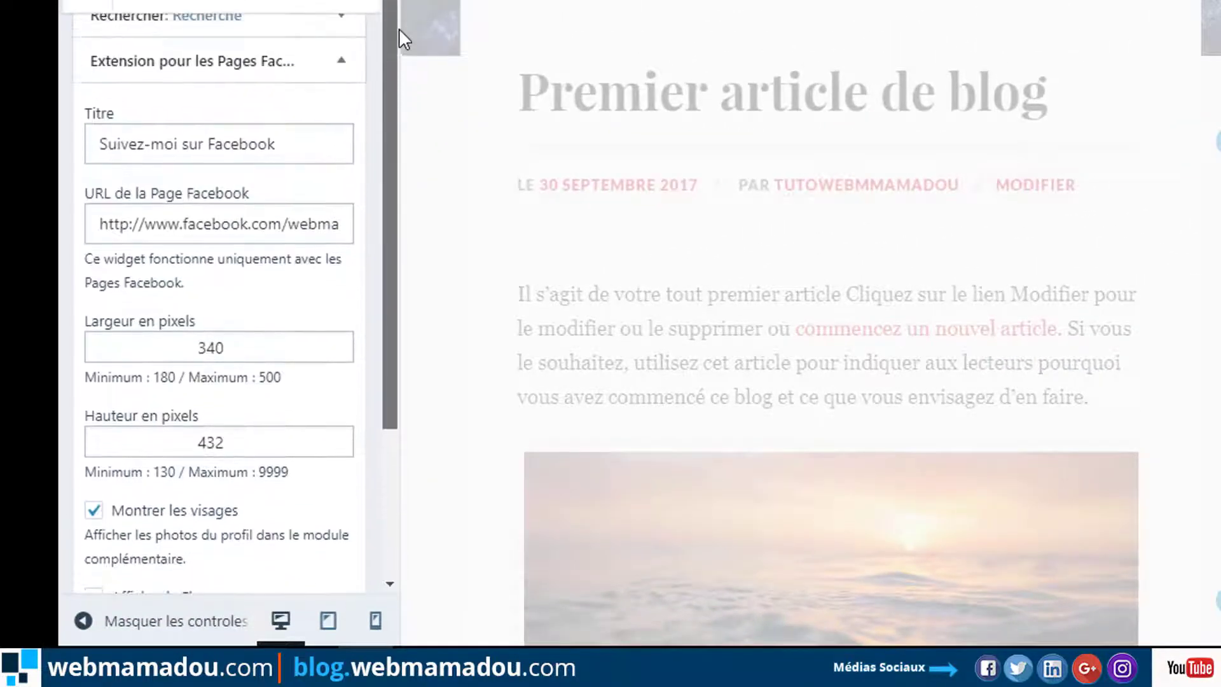
pyautogui.click(341, 64)
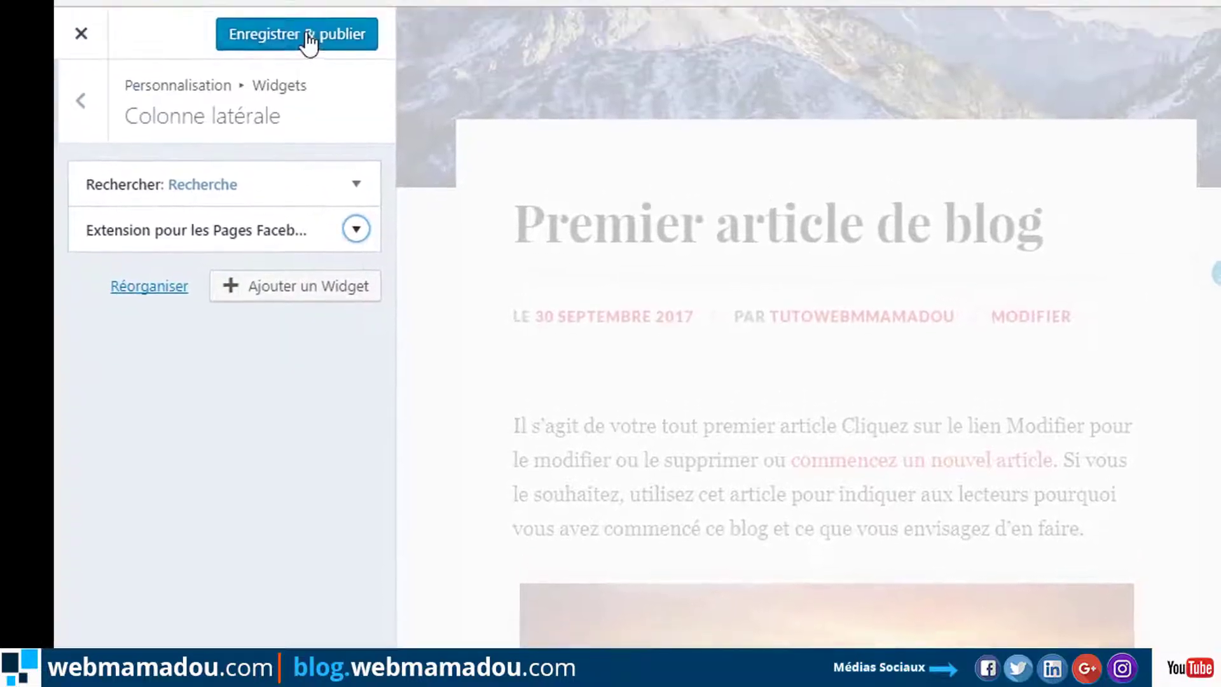
pyautogui.click(304, 94)
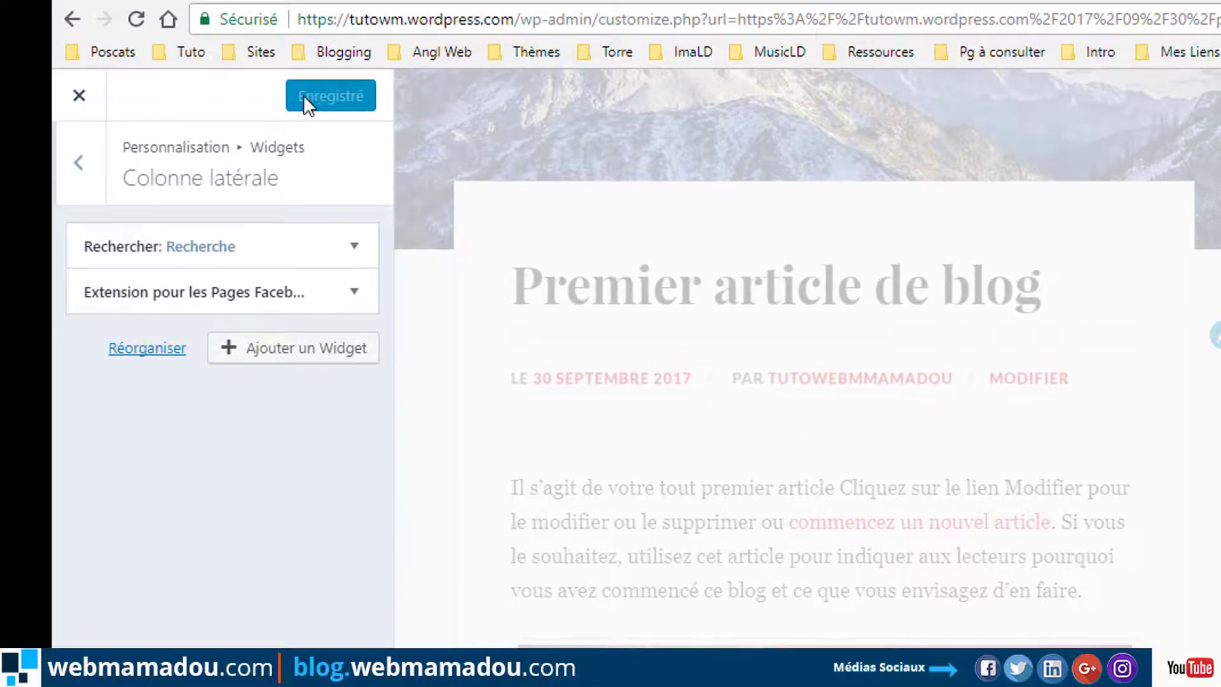
# Browse the widget catalogue for the Colonne latérale sidebar.
pyautogui.click(318, 356)
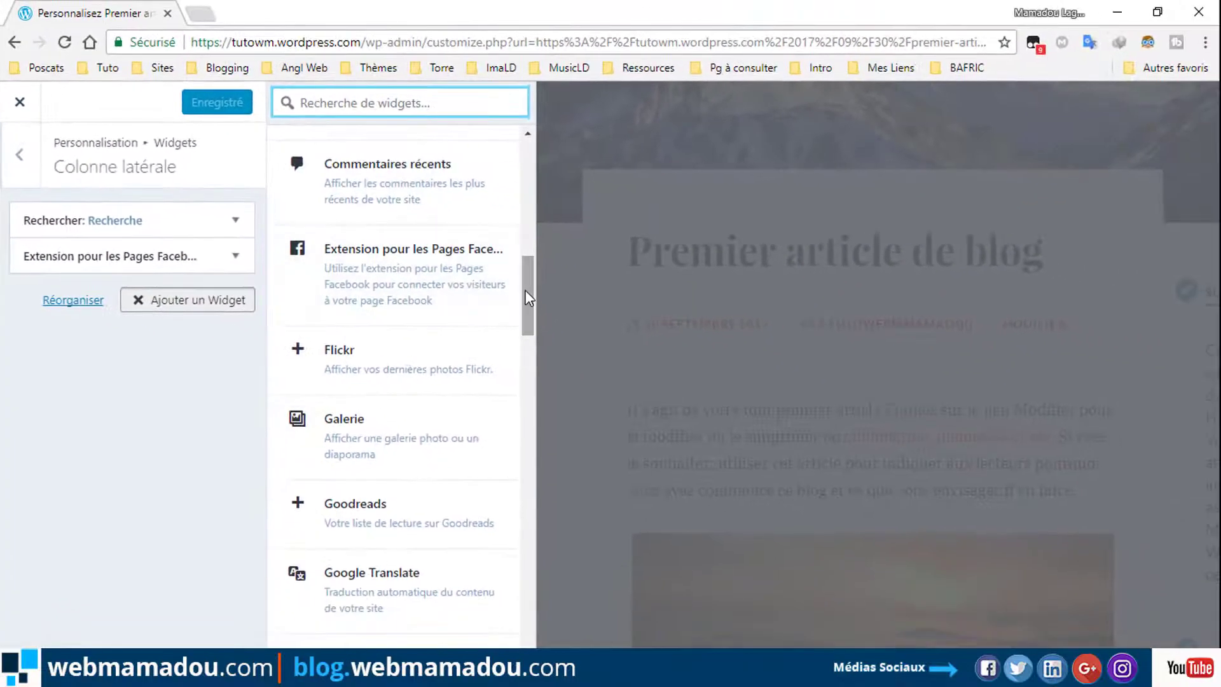
pyautogui.moveTo(526, 297); pyautogui.dragTo(519, 342)
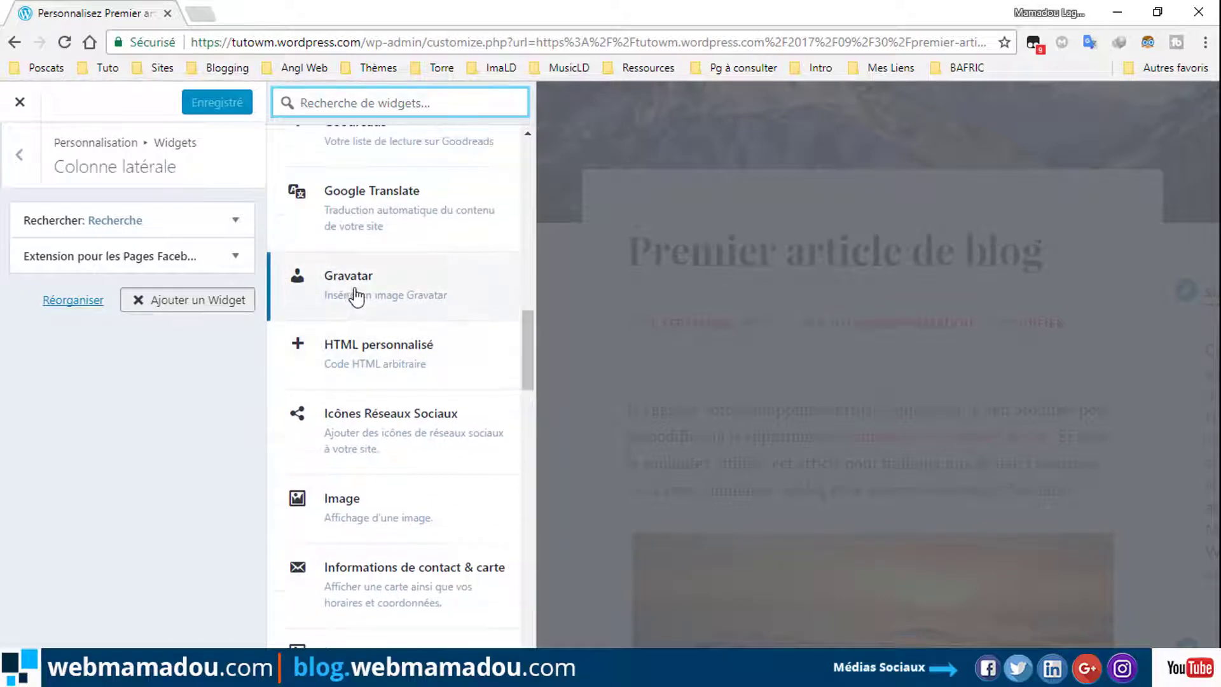
pyautogui.moveTo(521, 353); pyautogui.dragTo(512, 462)
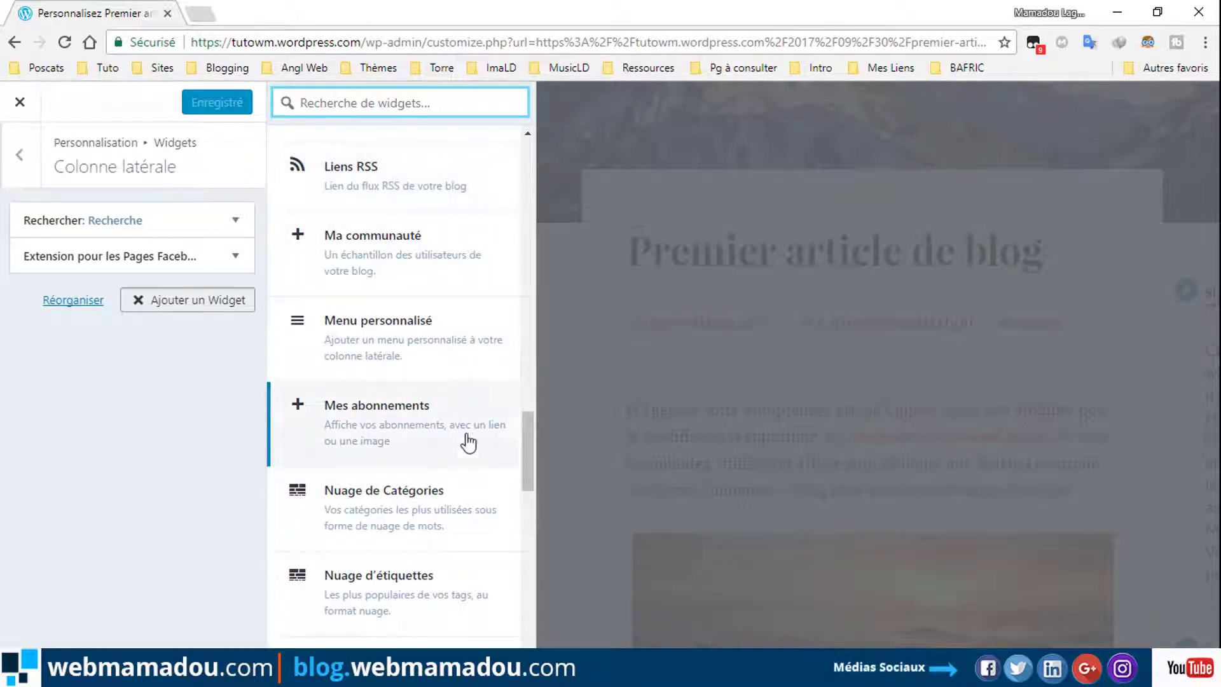
pyautogui.moveTo(526, 442); pyautogui.dragTo(512, 646)
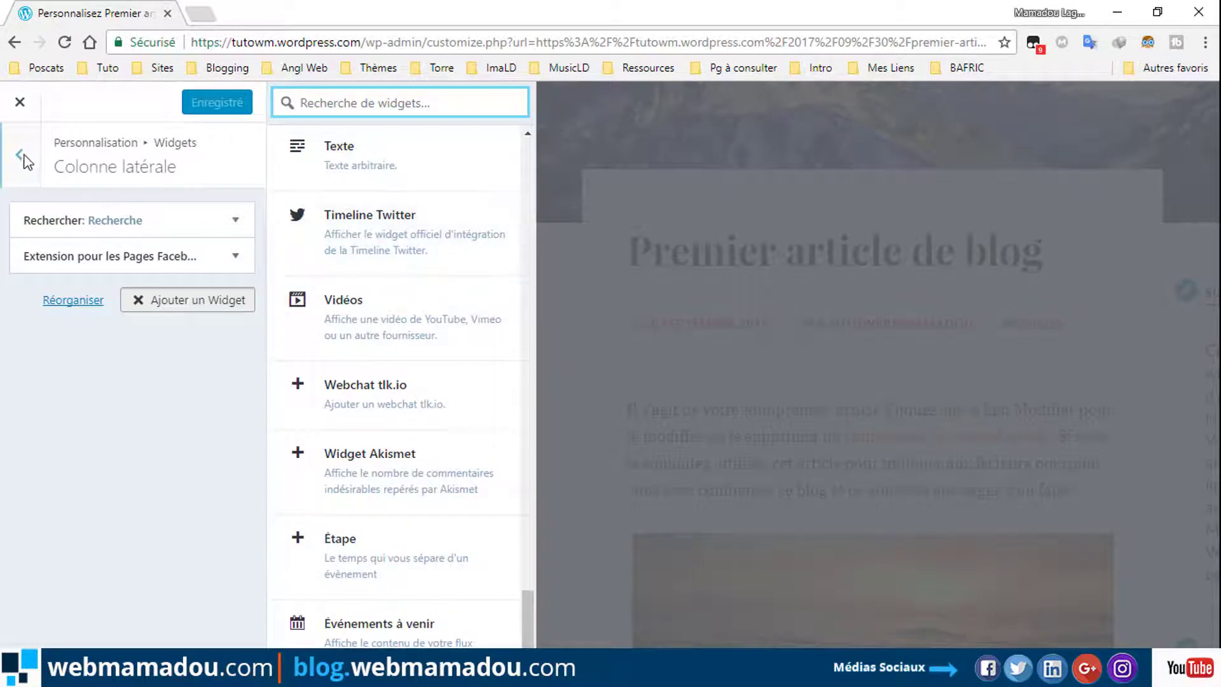
# In Widget pied de page 1, replace Articles récents with a Texte widget and publish.
pyautogui.click(20, 154)
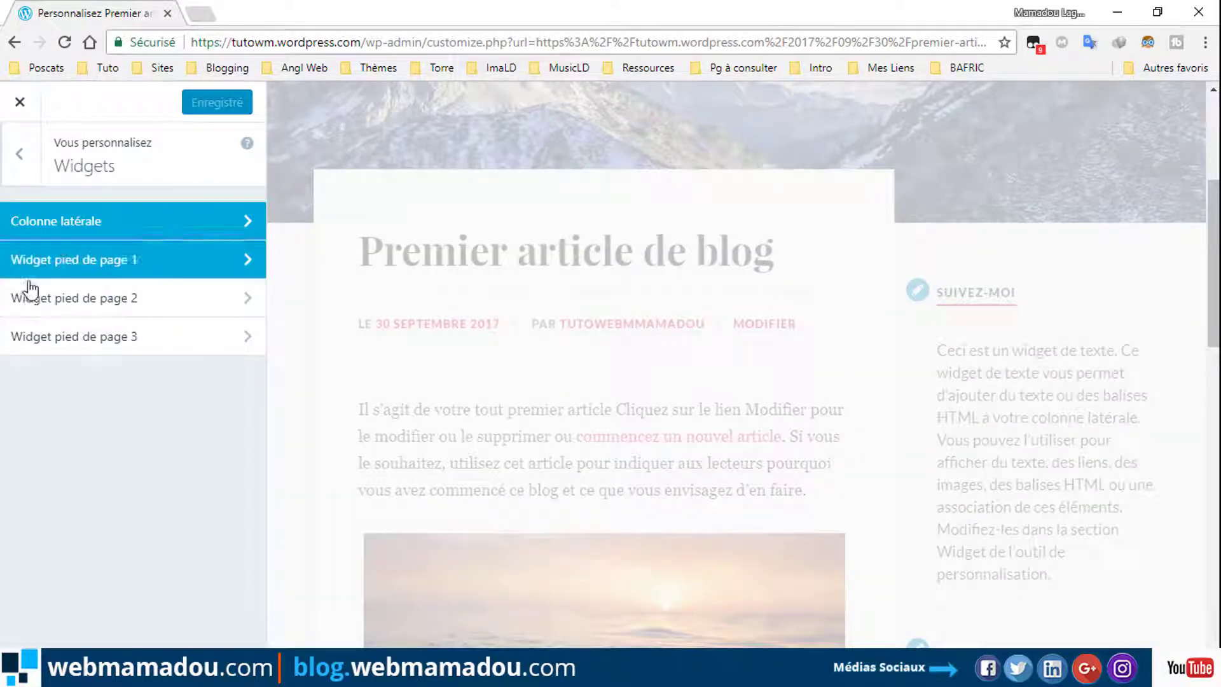
pyautogui.click(97, 260)
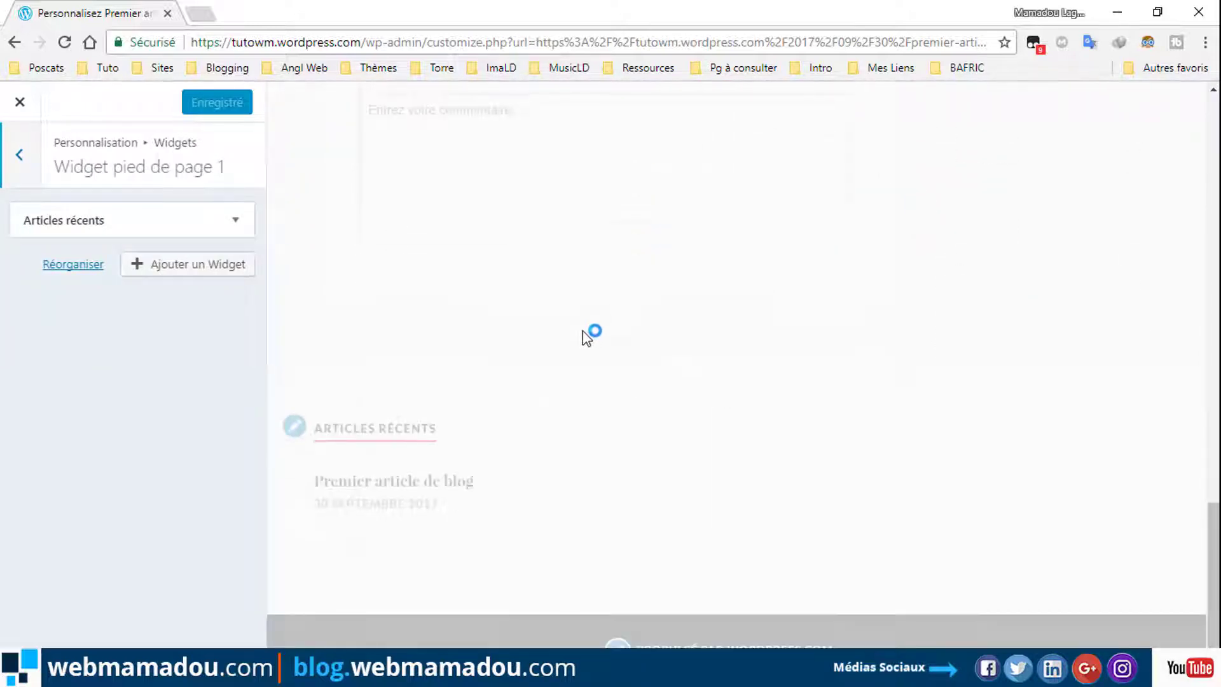
pyautogui.click(235, 223)
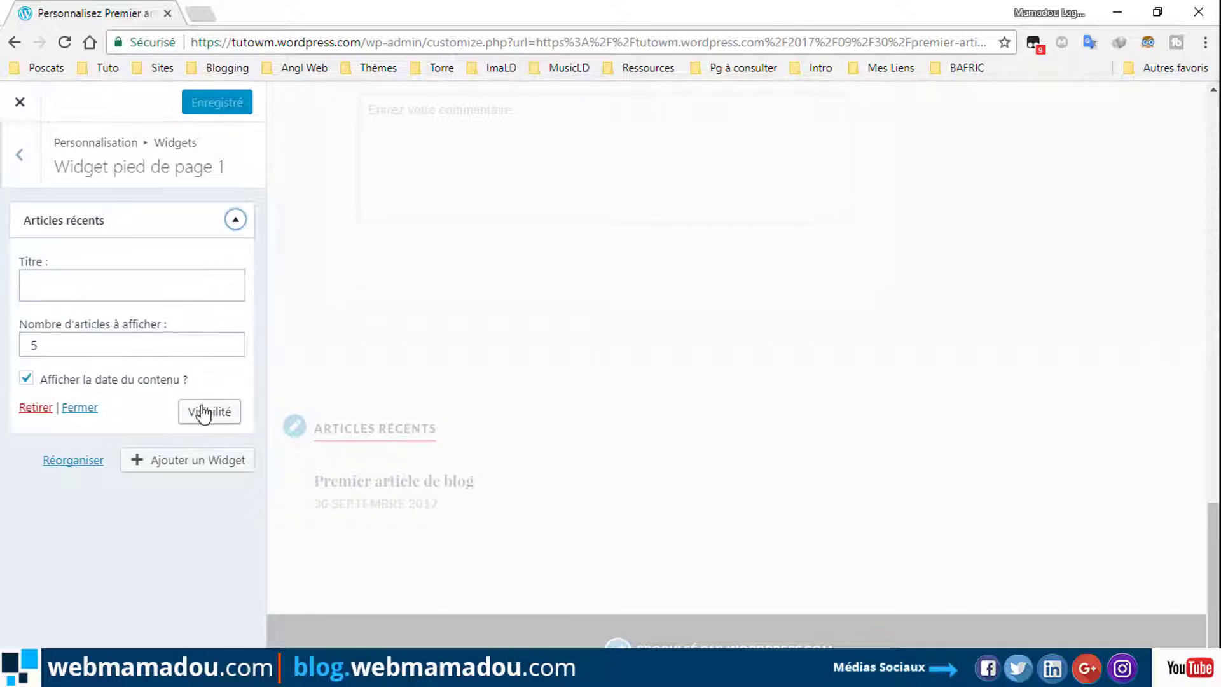
pyautogui.click(34, 407)
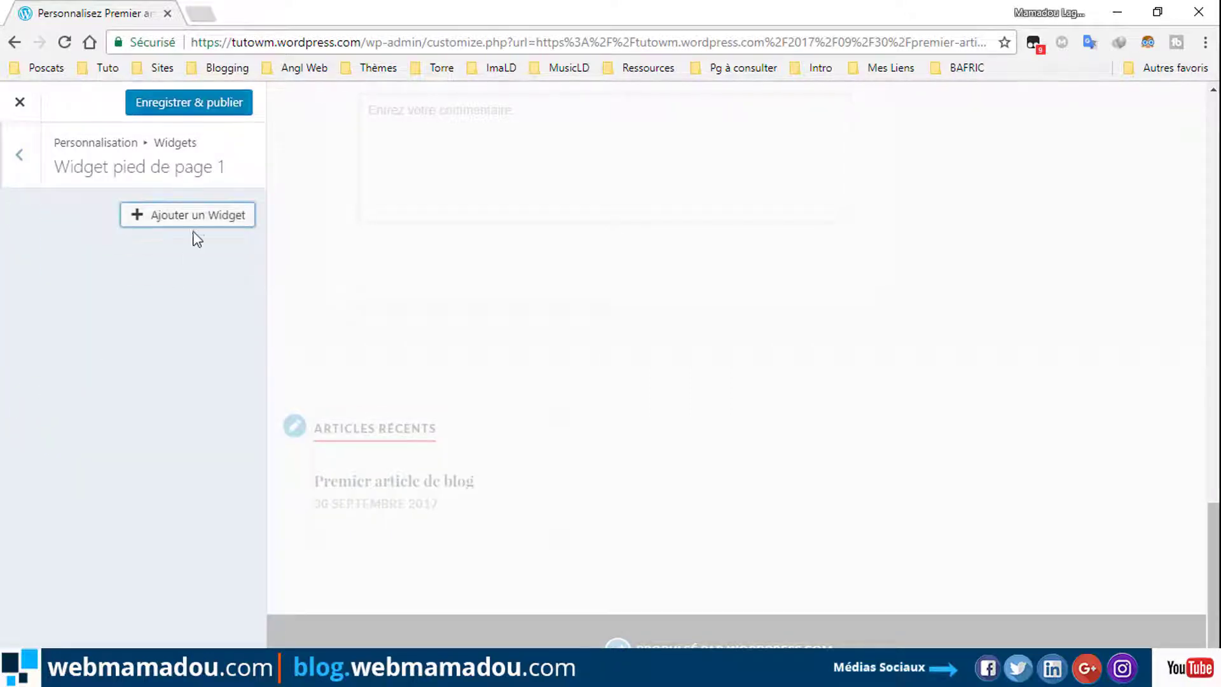
pyautogui.click(202, 215)
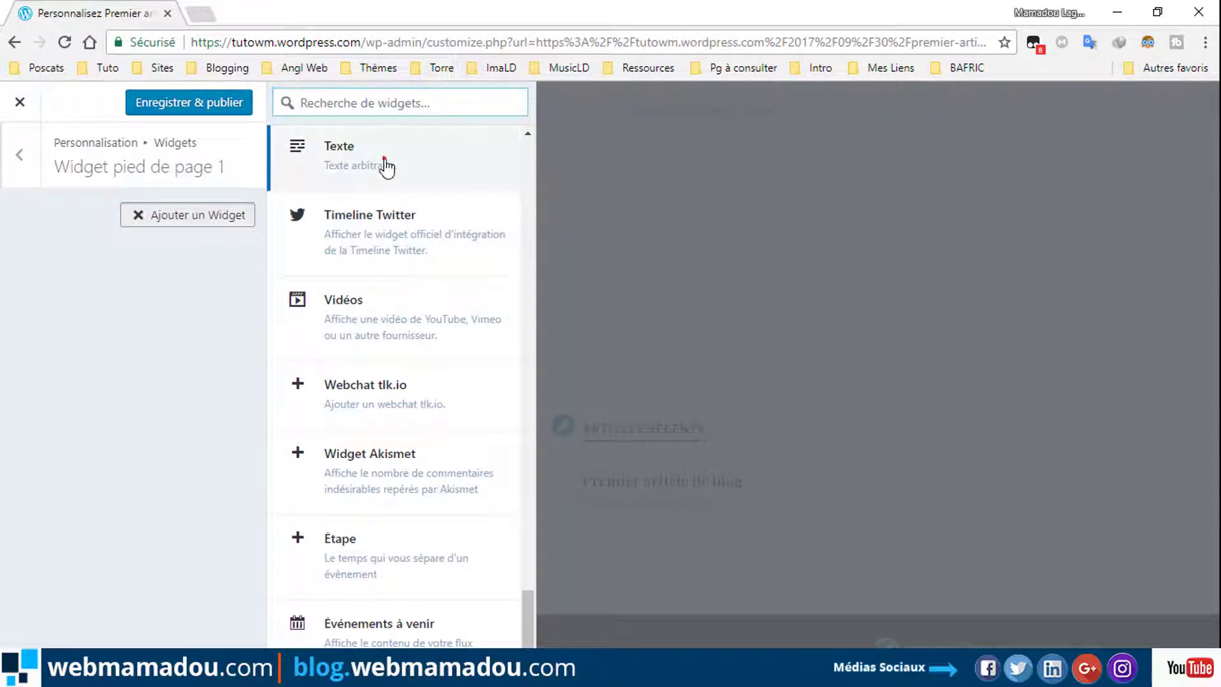
pyautogui.click(386, 166)
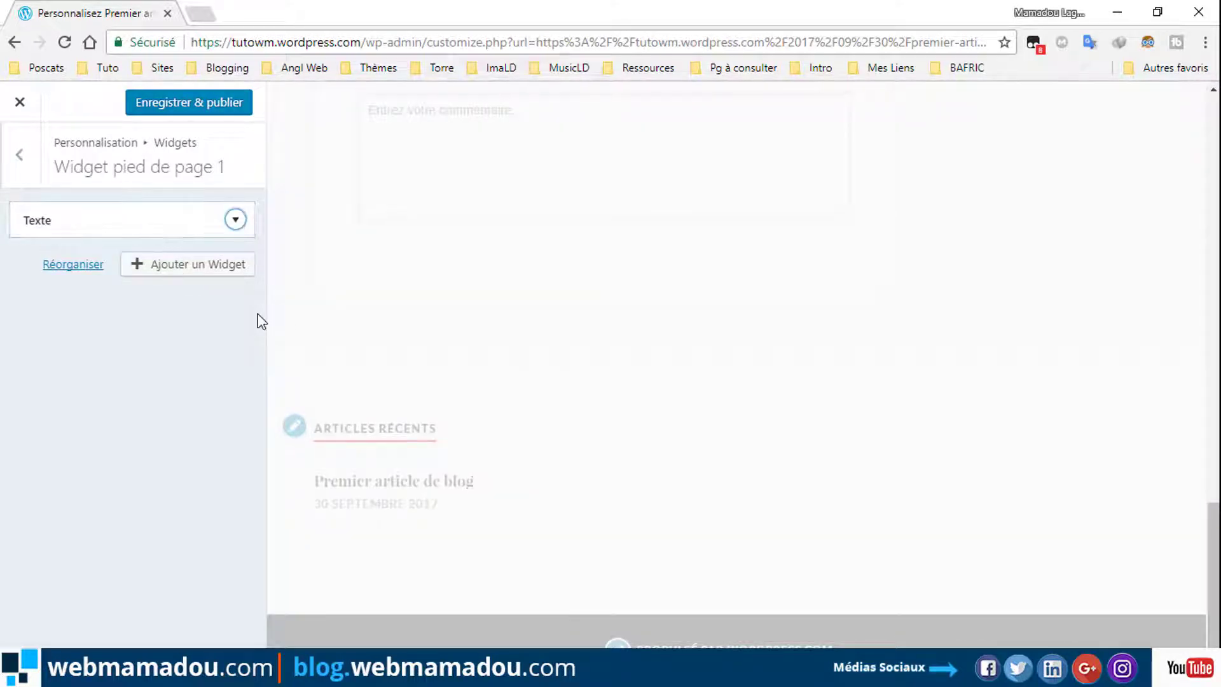
pyautogui.click(194, 108)
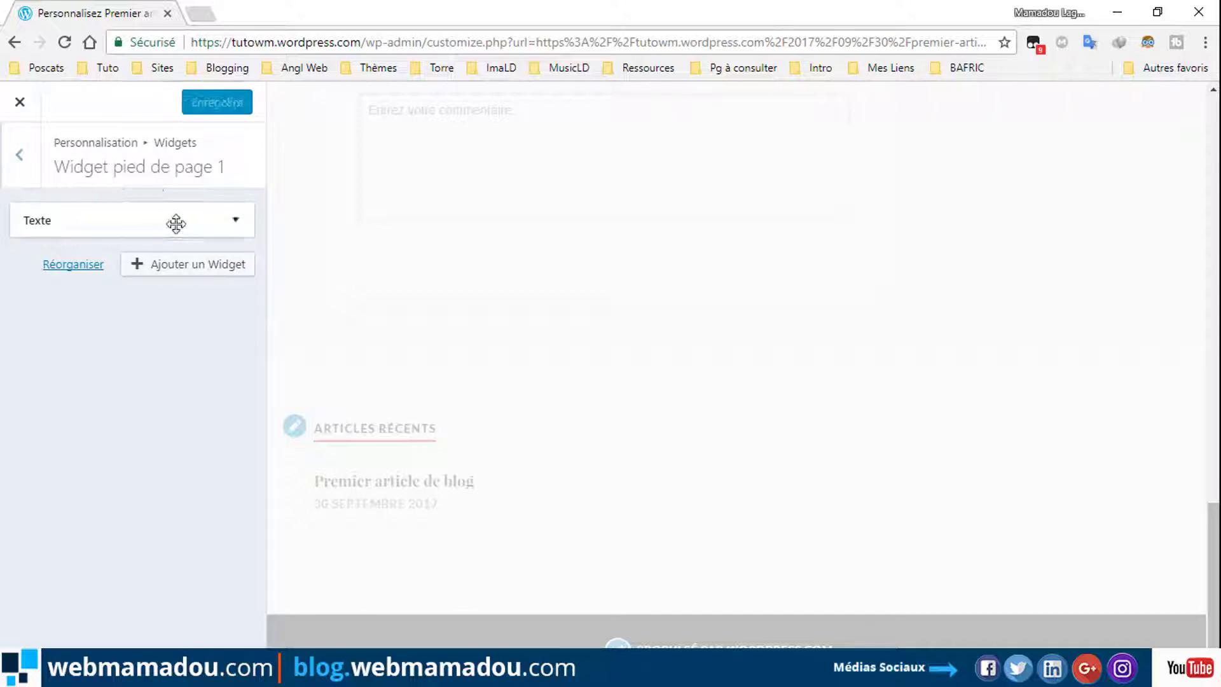
# Add a Calendrier widget titled 'Calendrier' to the first footer area.
pyautogui.click(181, 264)
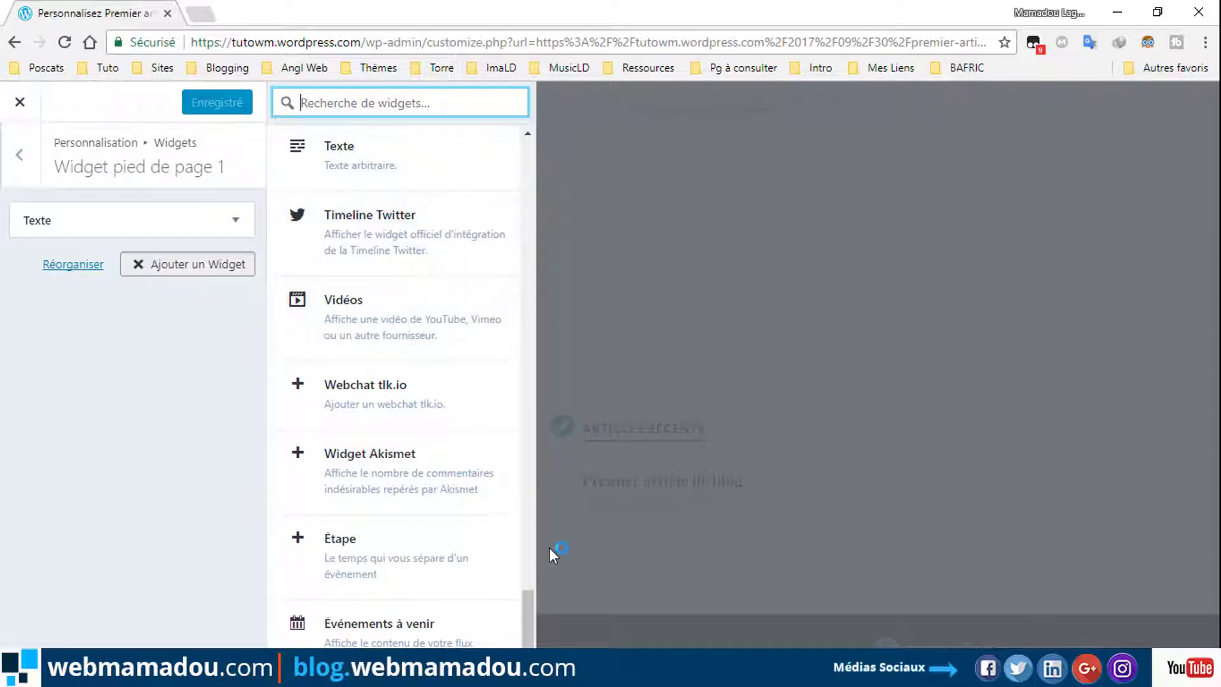
pyautogui.moveTo(530, 643); pyautogui.dragTo(536, 515)
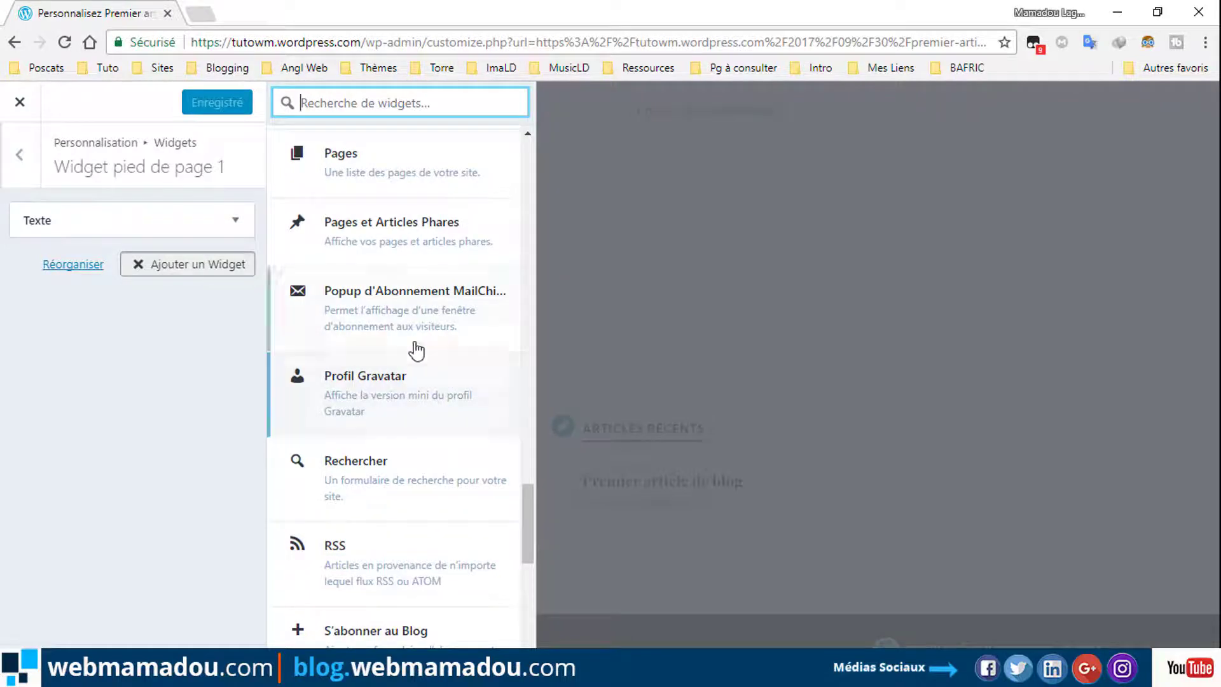
pyautogui.moveTo(533, 521); pyautogui.dragTo(516, 243)
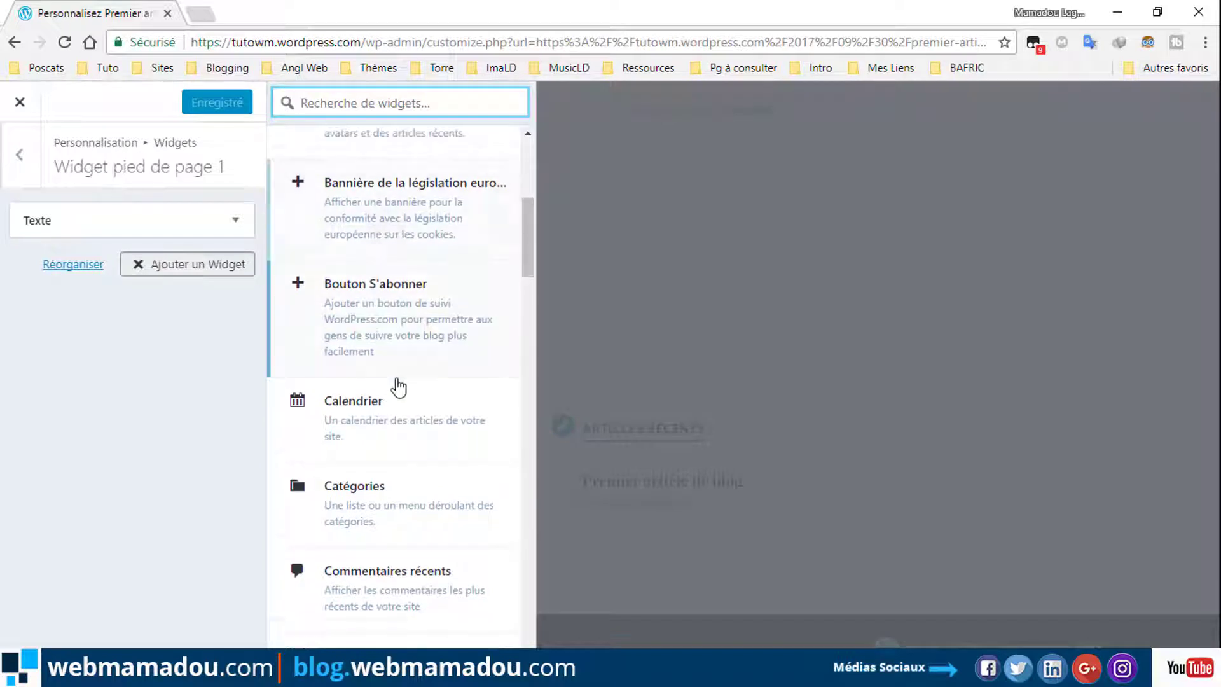
pyautogui.click(373, 401)
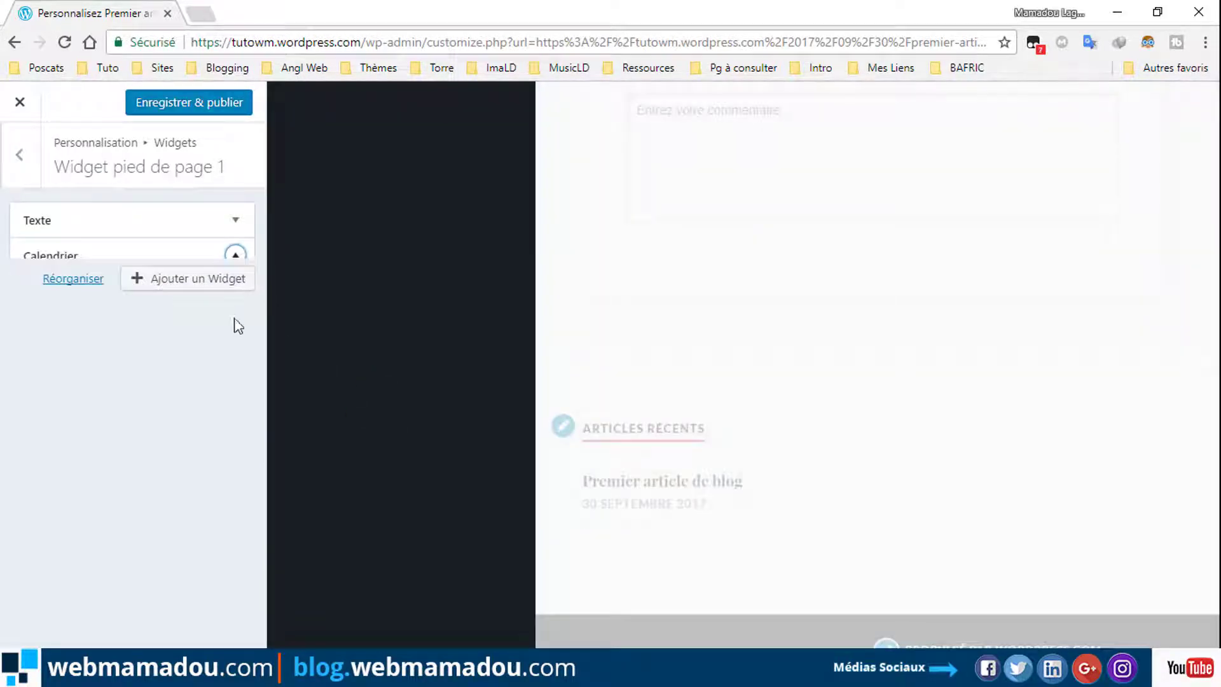
pyautogui.click(159, 321)
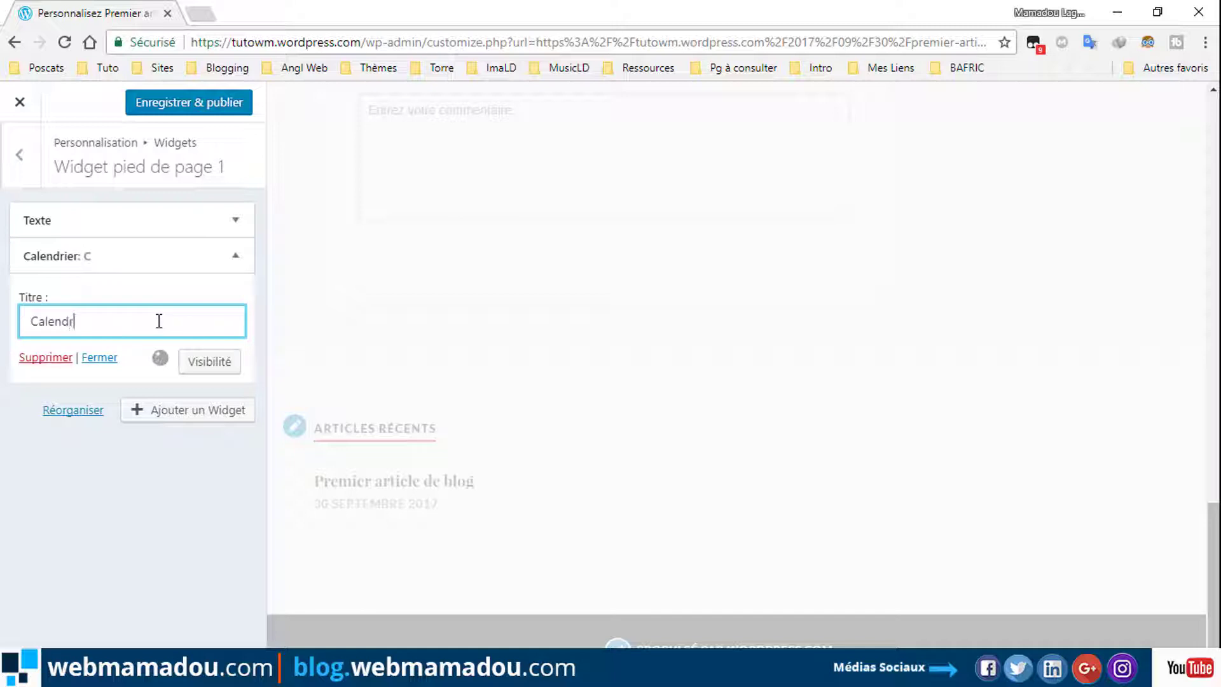
pyautogui.write('Calendro')
pyautogui.press('BackSpace')
pyautogui.write('ier')
pyautogui.click(235, 256)
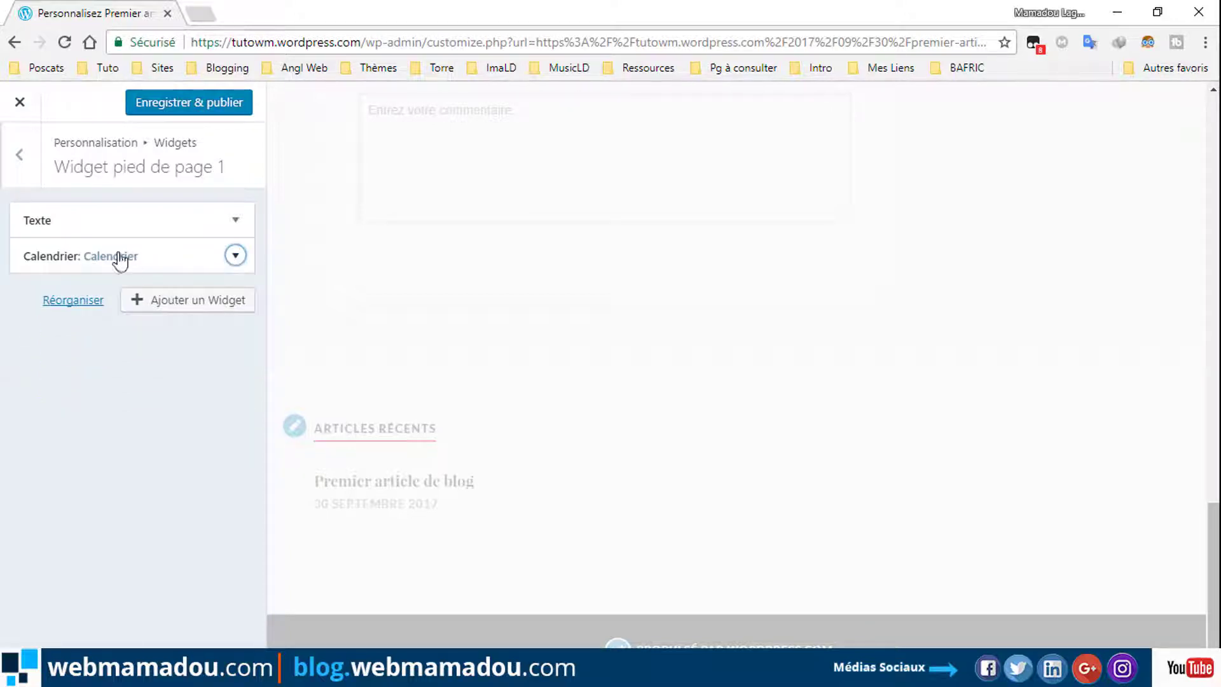
# Move Calendrier above Texte, remove the Texte widget, and publish the footer.
pyautogui.moveTo(155, 260); pyautogui.dragTo(172, 202)
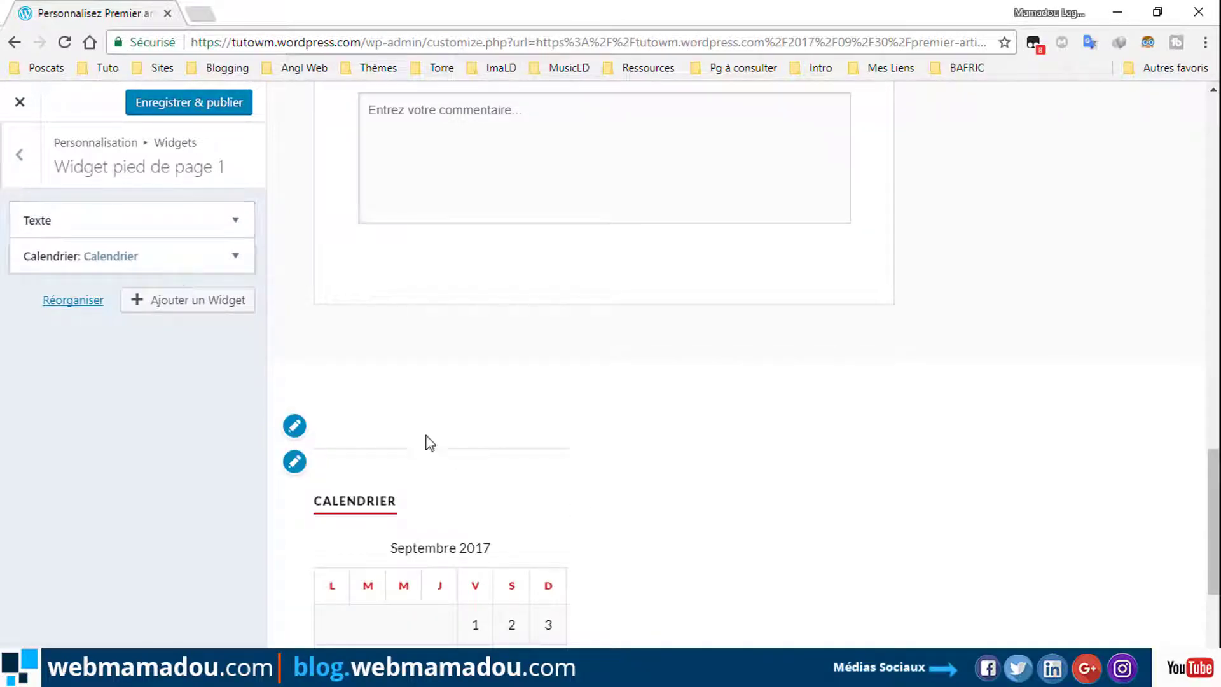
pyautogui.click(235, 218)
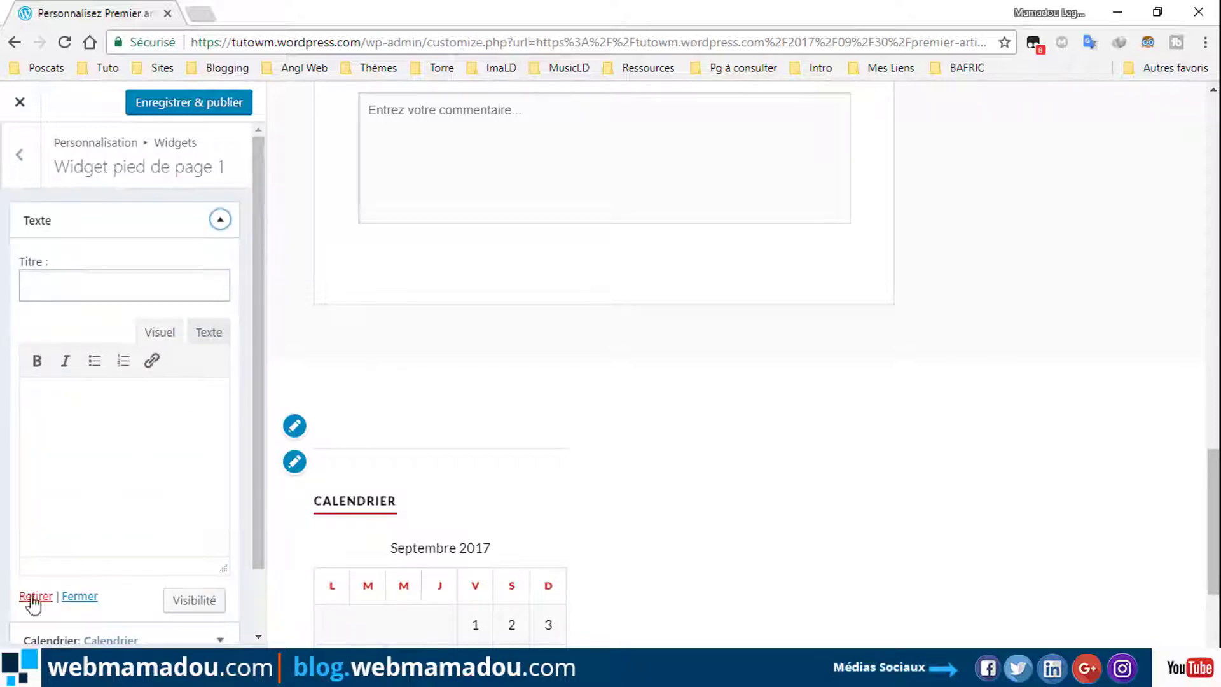
pyautogui.click(36, 596)
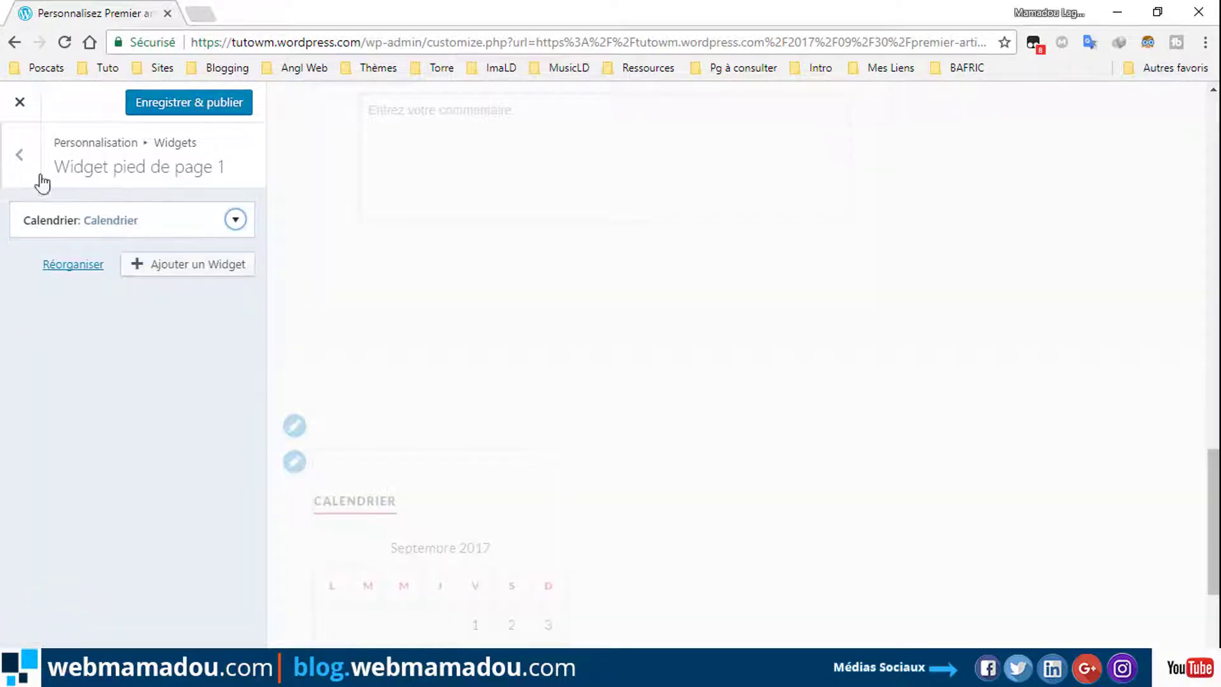
pyautogui.click(185, 100)
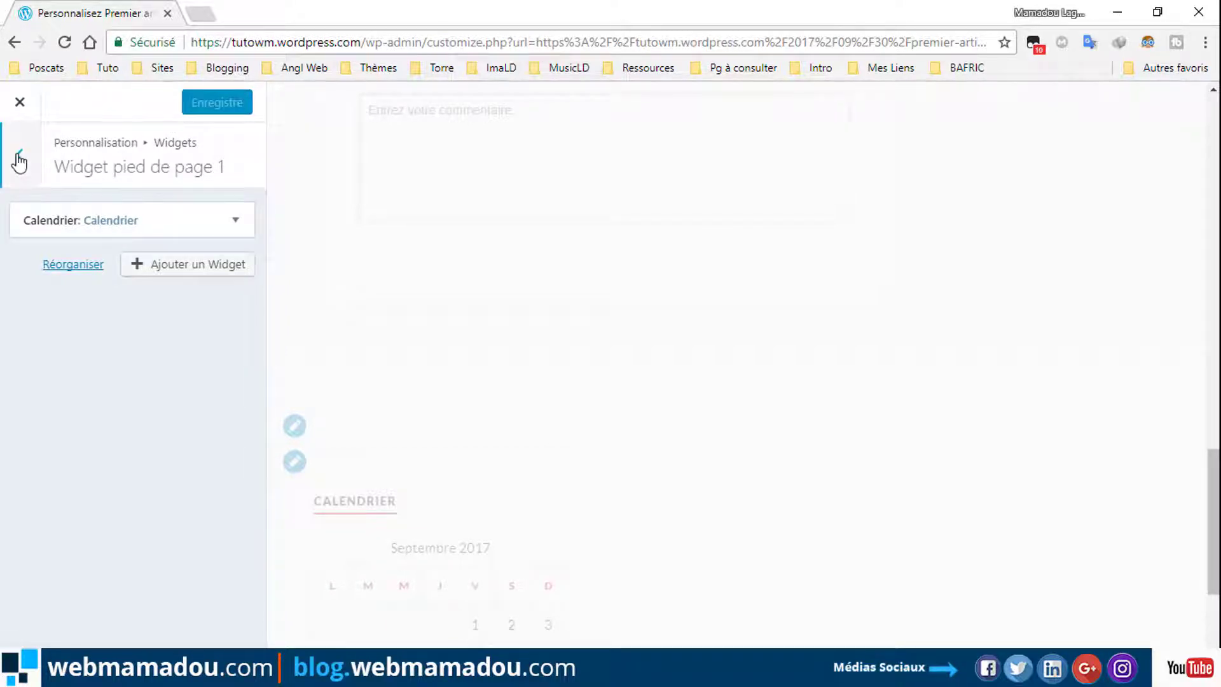
pyautogui.click(19, 159)
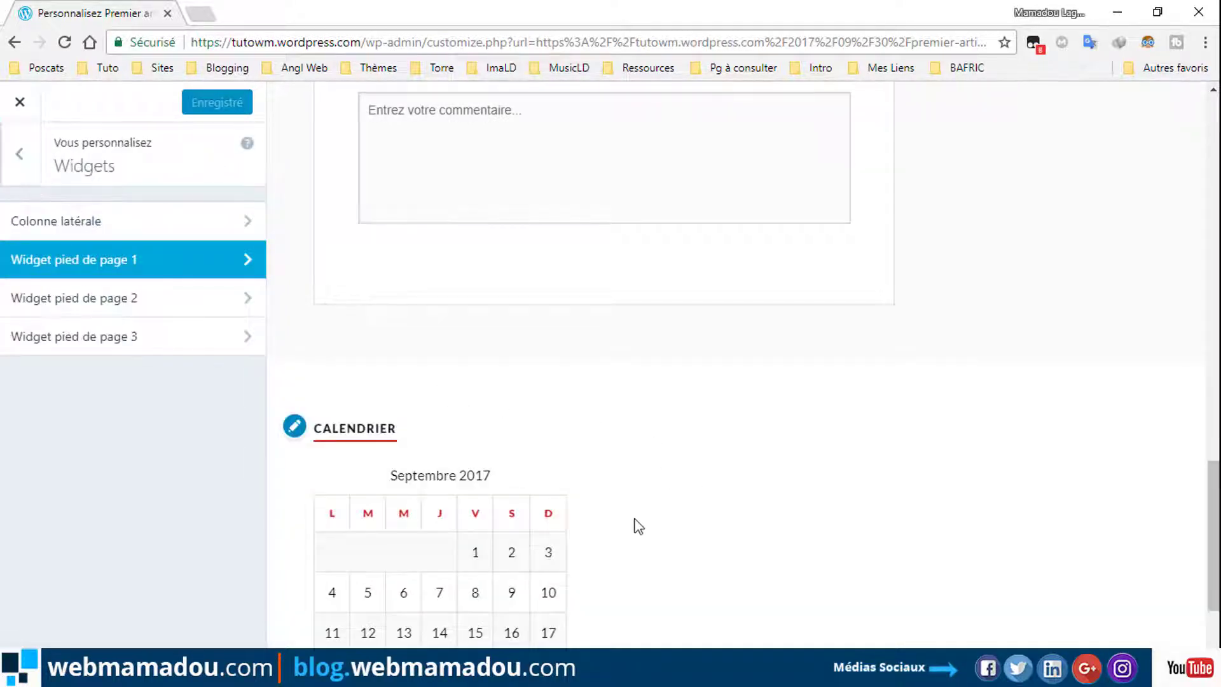
# Add an Articles que J'aime widget titled 'Le Plus Lu' with Grille display to Widget pied de page 2 and publish.
pyautogui.click(182, 301)
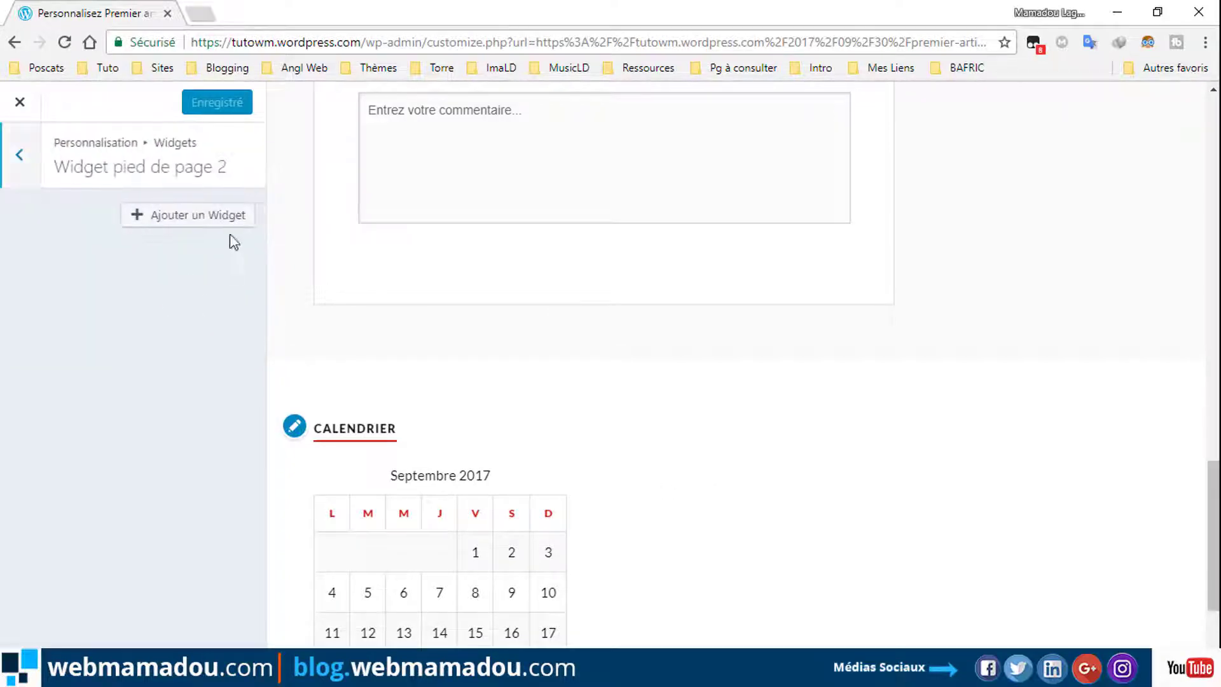
pyautogui.click(208, 213)
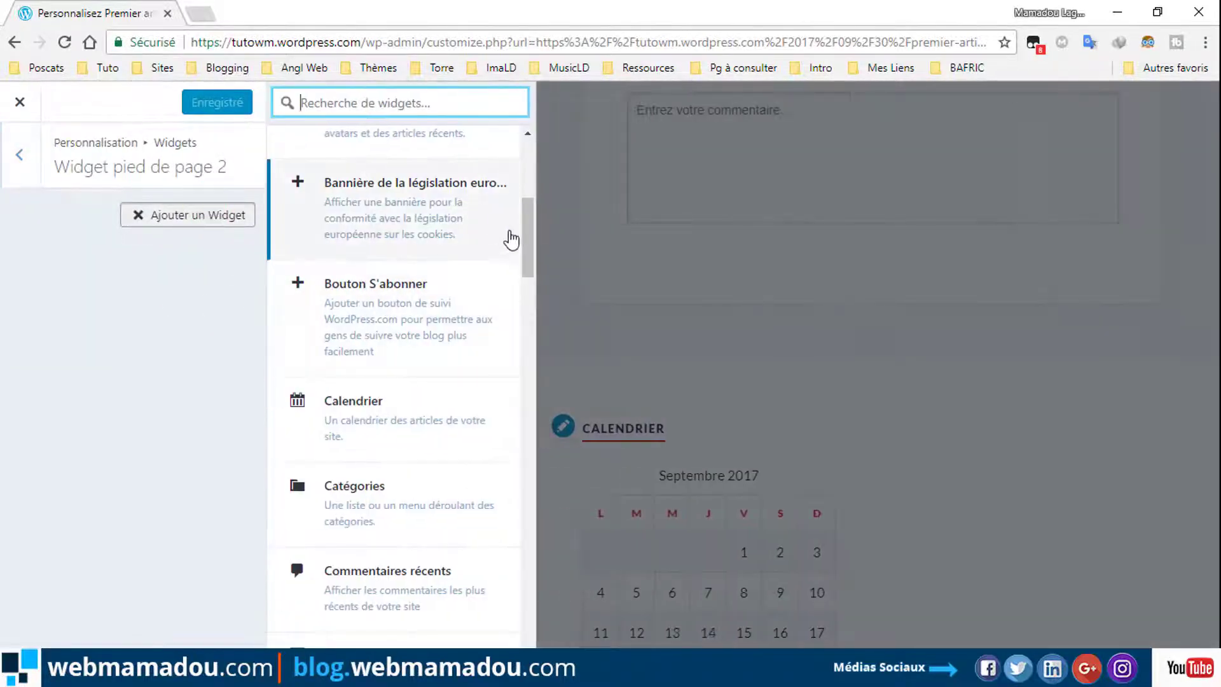
pyautogui.moveTo(526, 253); pyautogui.dragTo(524, 200)
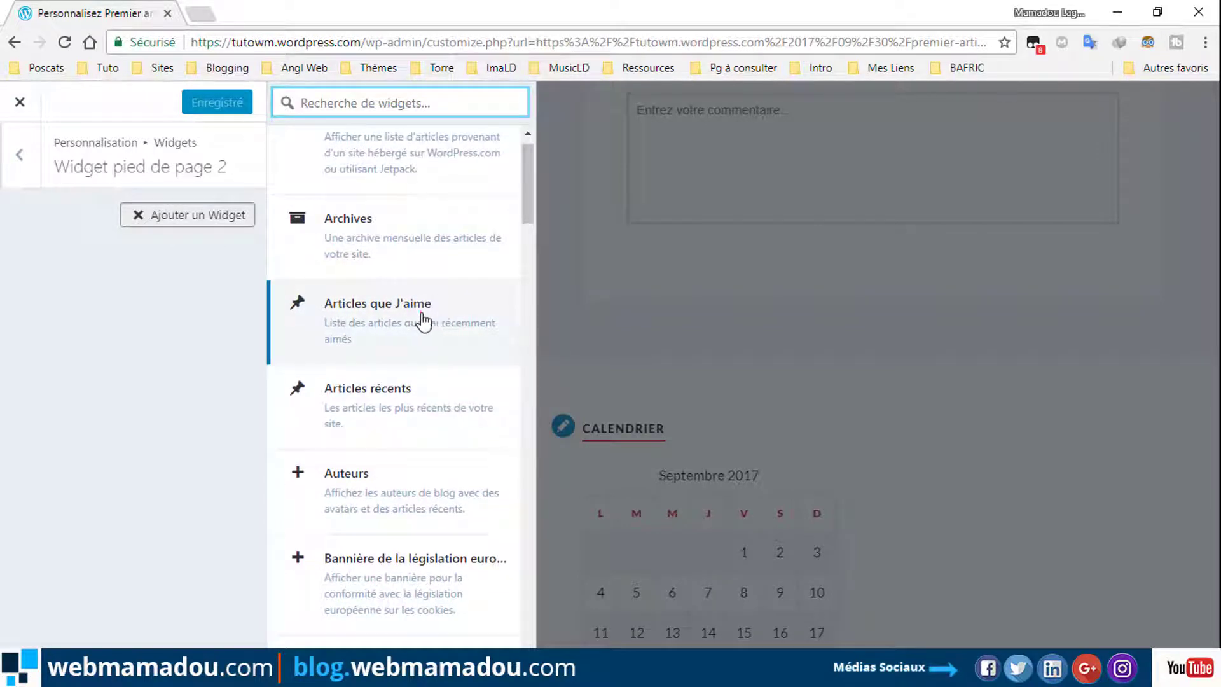
pyautogui.click(422, 318)
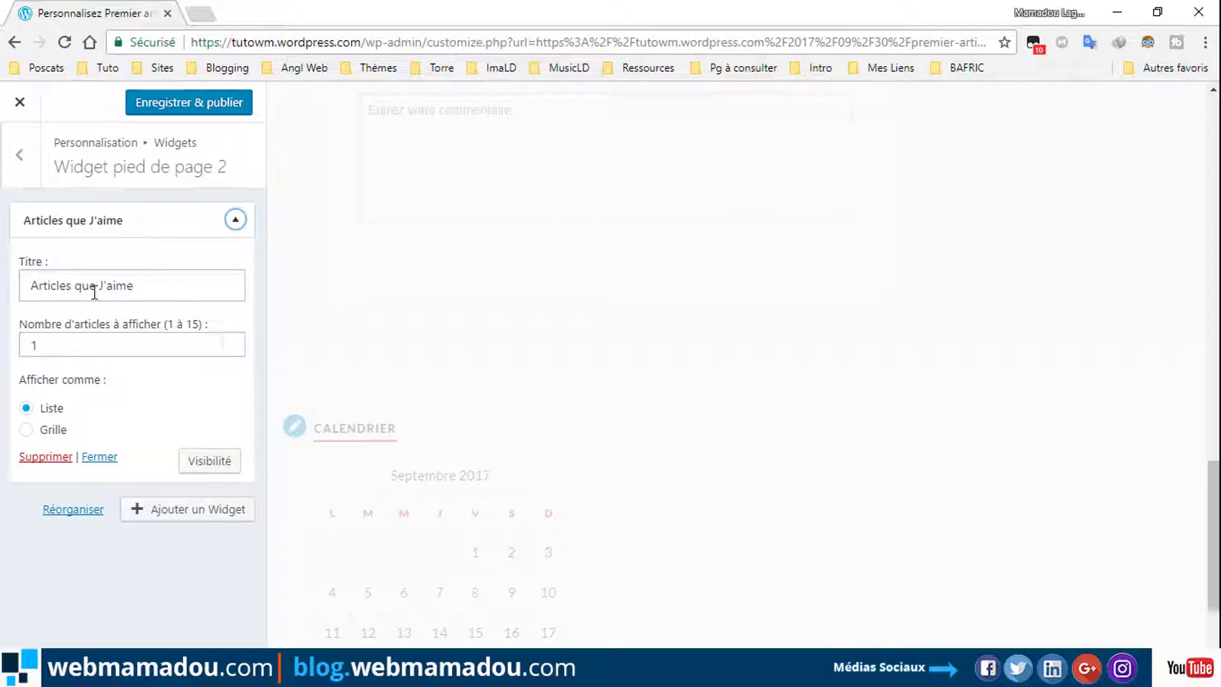
pyautogui.moveTo(154, 280); pyautogui.dragTo(26, 281)
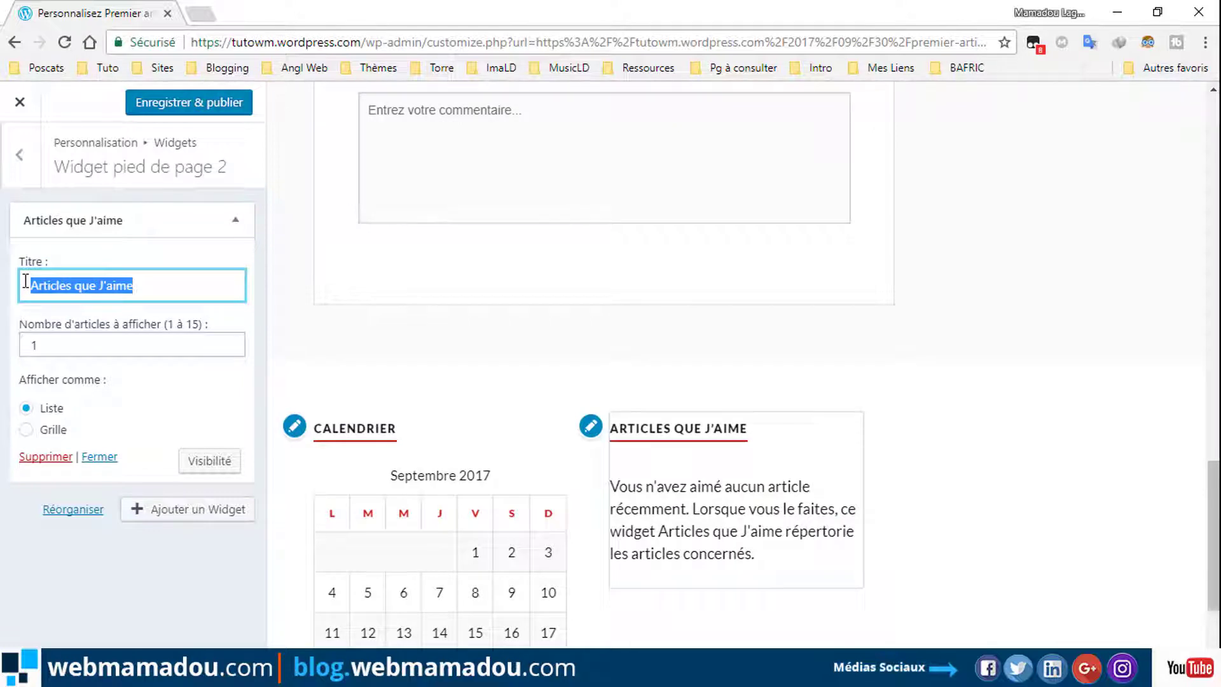
pyautogui.write('Le Plus Lu')
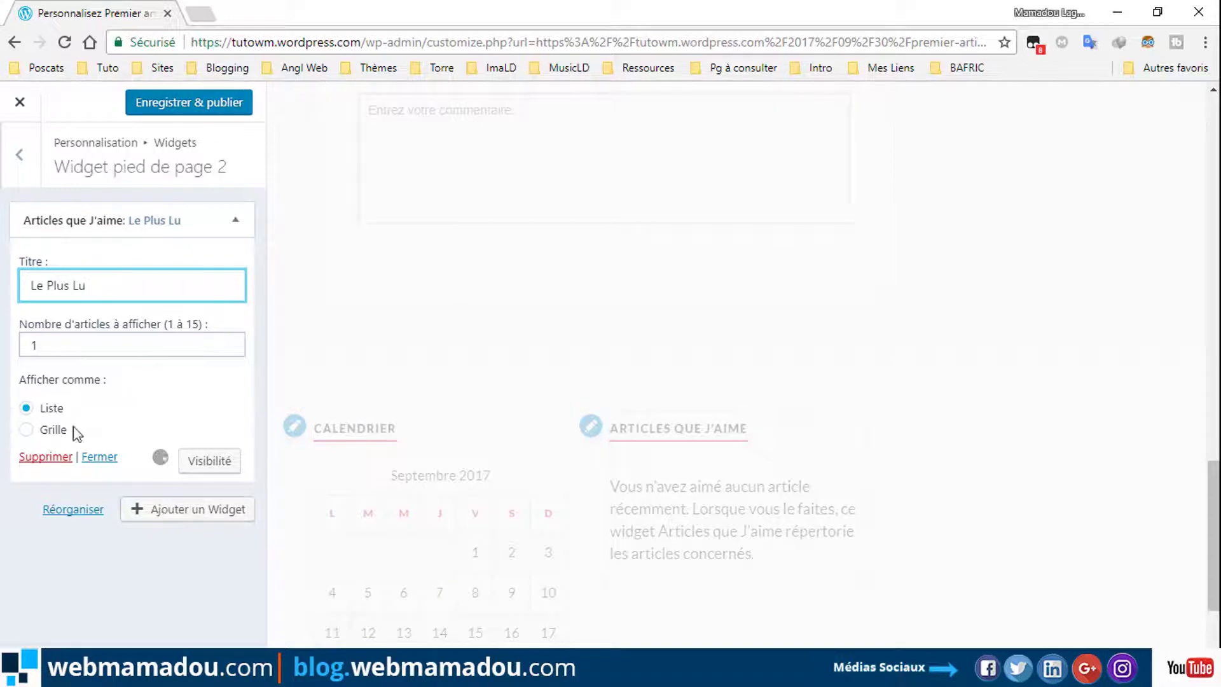
pyautogui.click(25, 430)
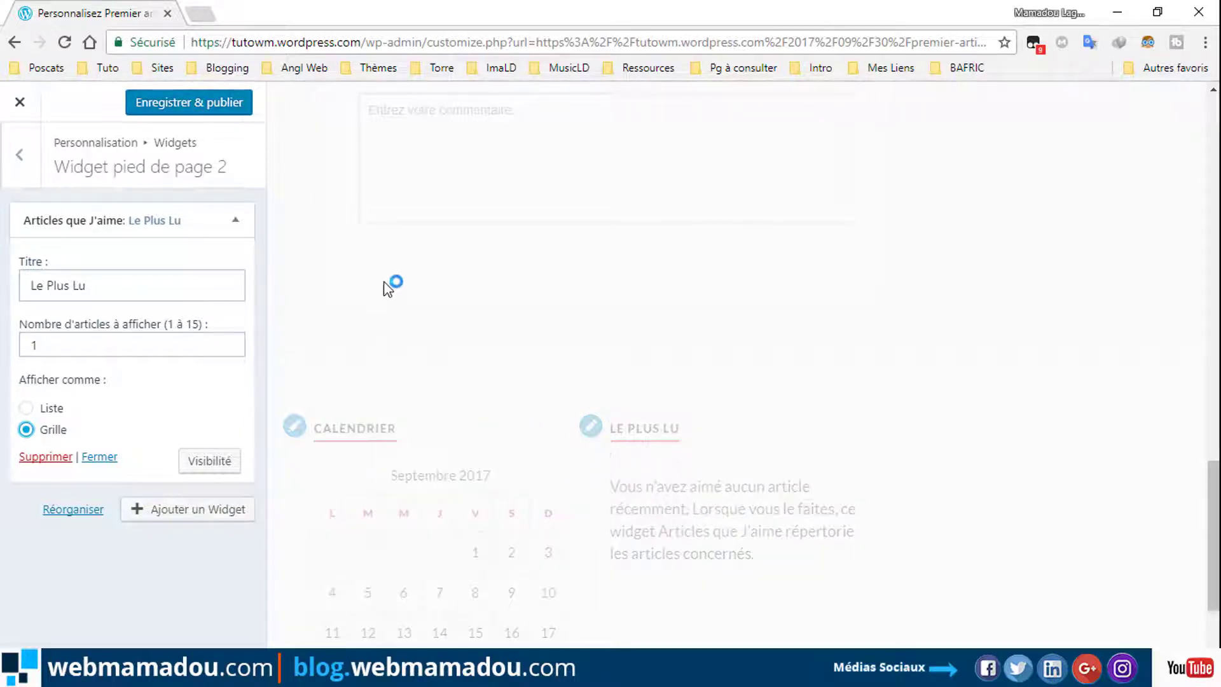
pyautogui.click(212, 103)
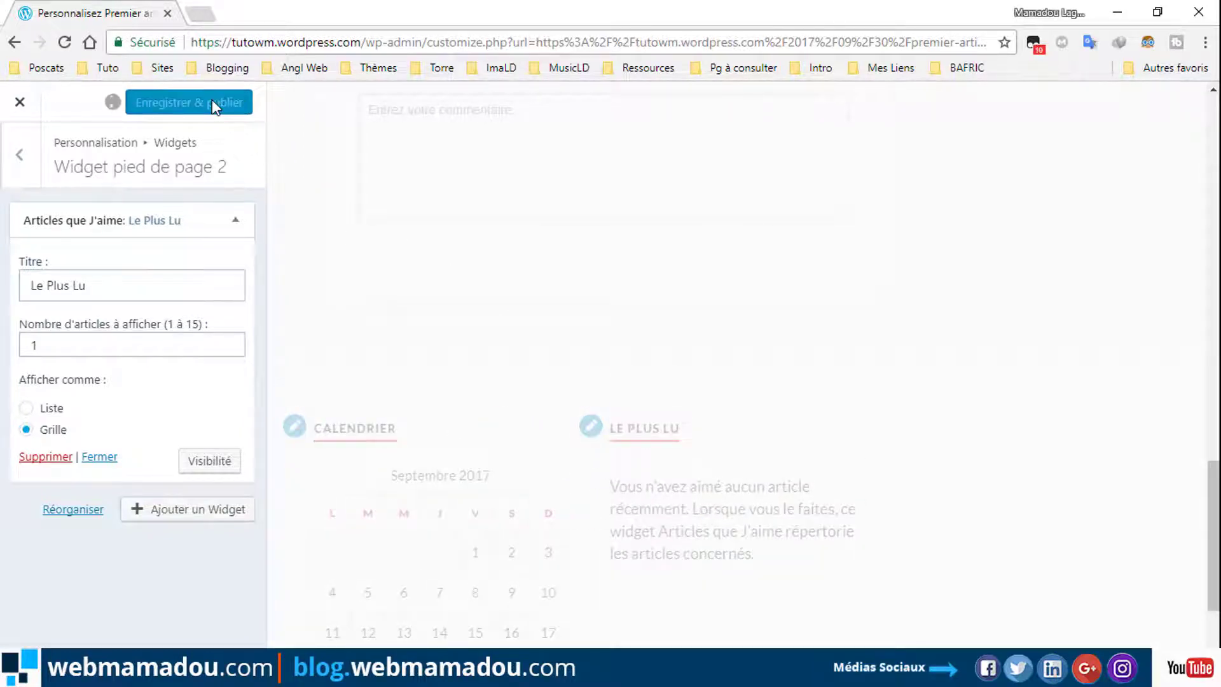
pyautogui.click(21, 160)
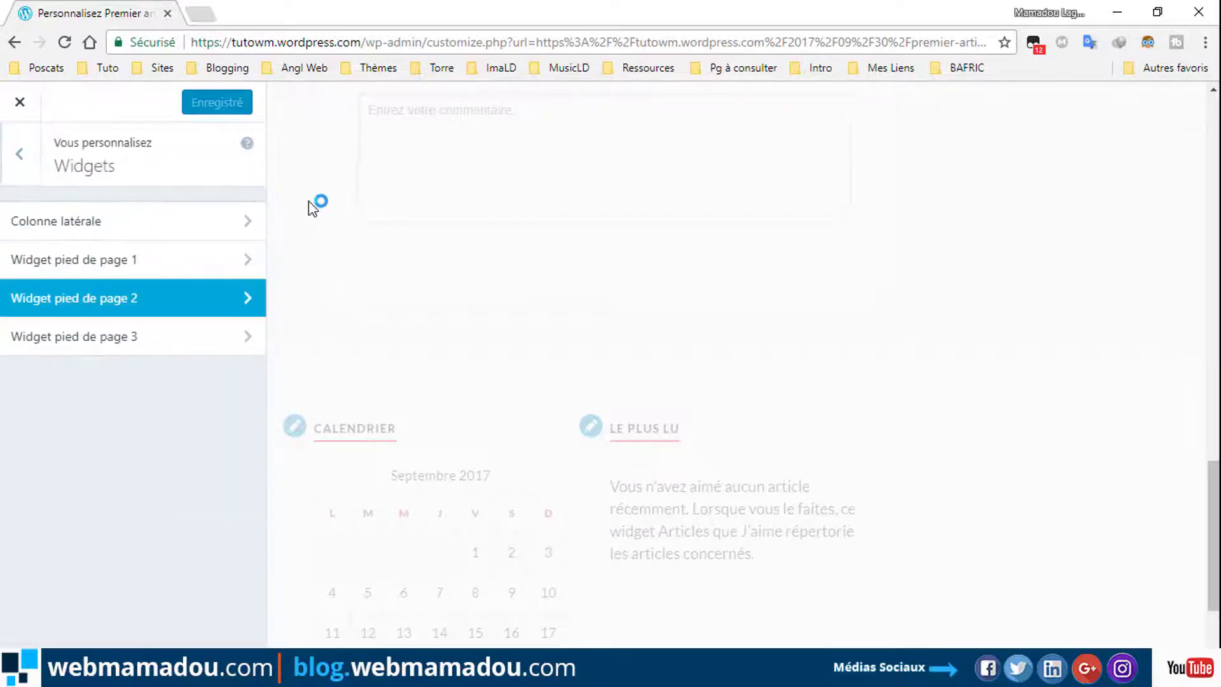
# Add an Informations de contact & carte widget to Widget pied de page 3 and publish.
pyautogui.click(207, 338)
pyautogui.click(217, 215)
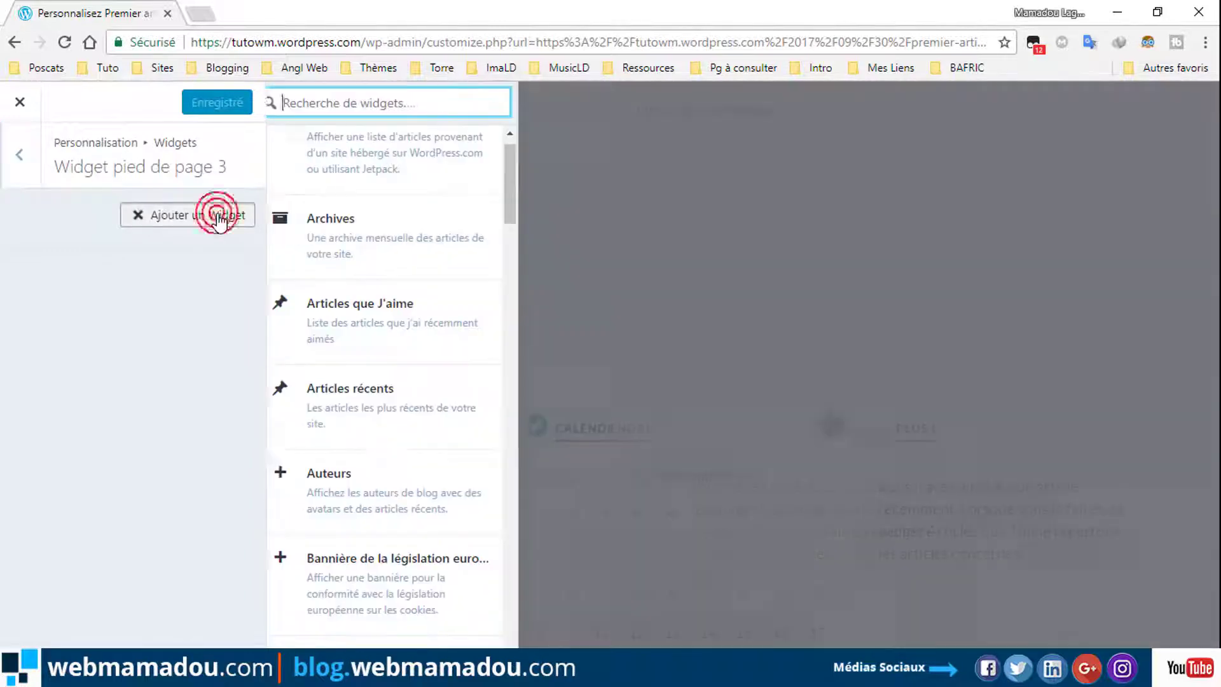
pyautogui.scroll(1, 530, 188)
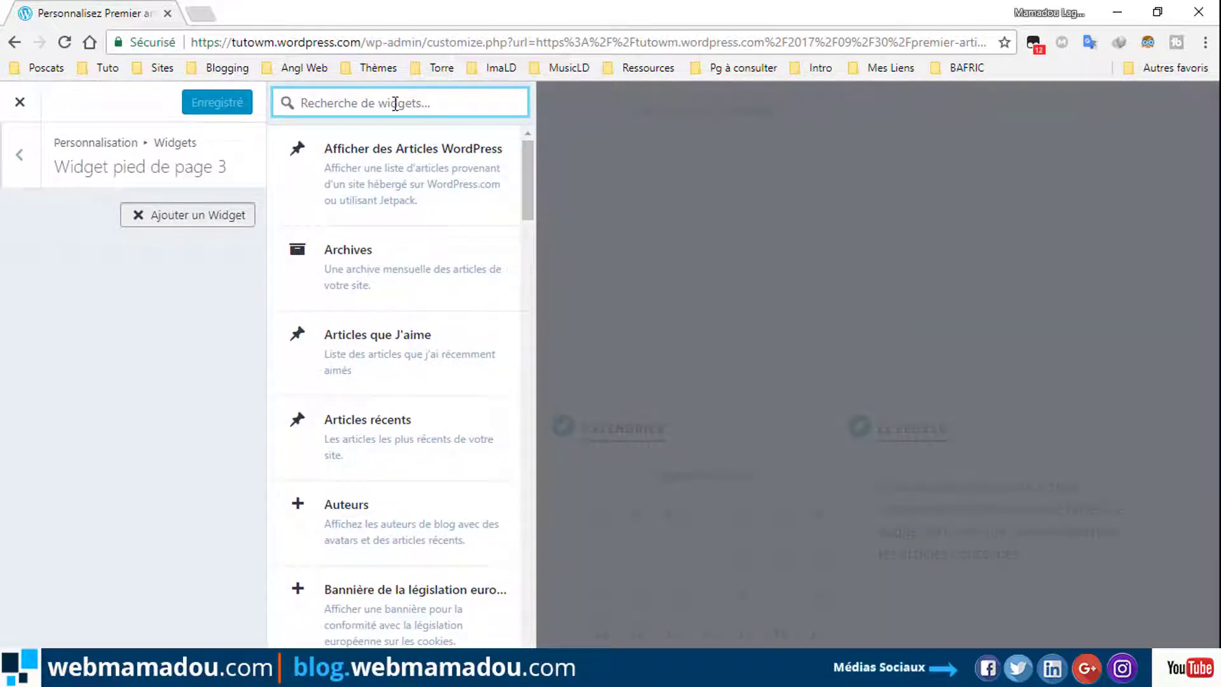
pyautogui.write('ca')
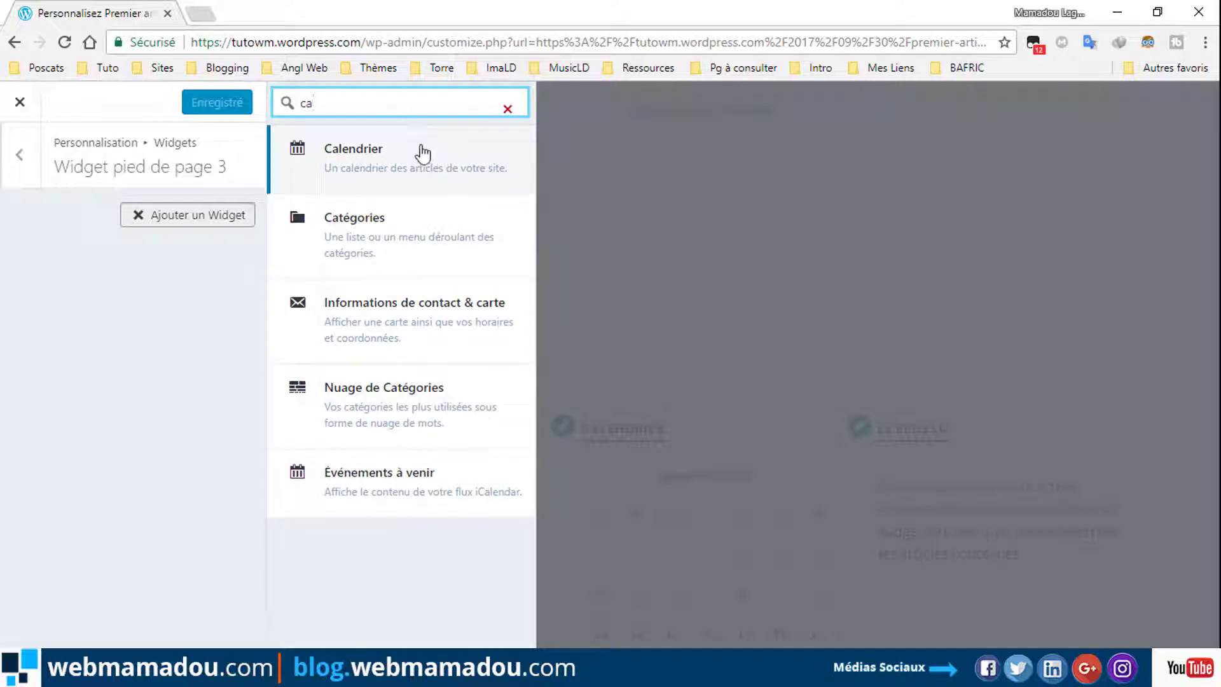
pyautogui.click(372, 315)
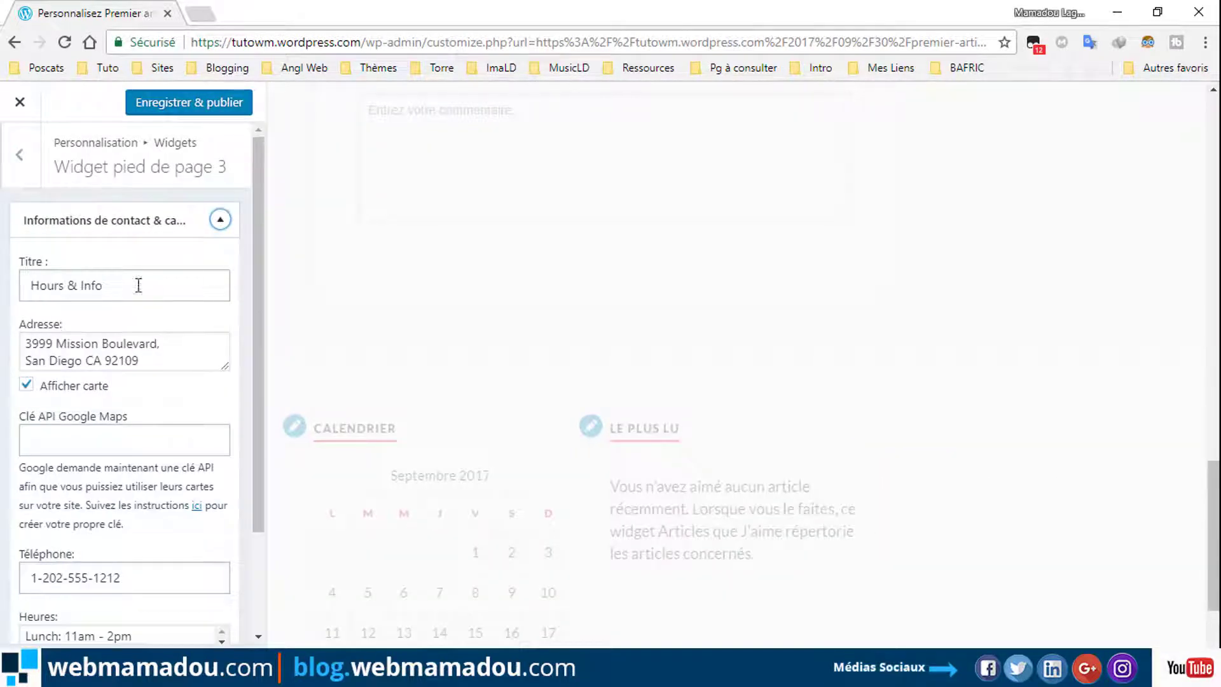
pyautogui.moveTo(254, 304); pyautogui.dragTo(248, 378)
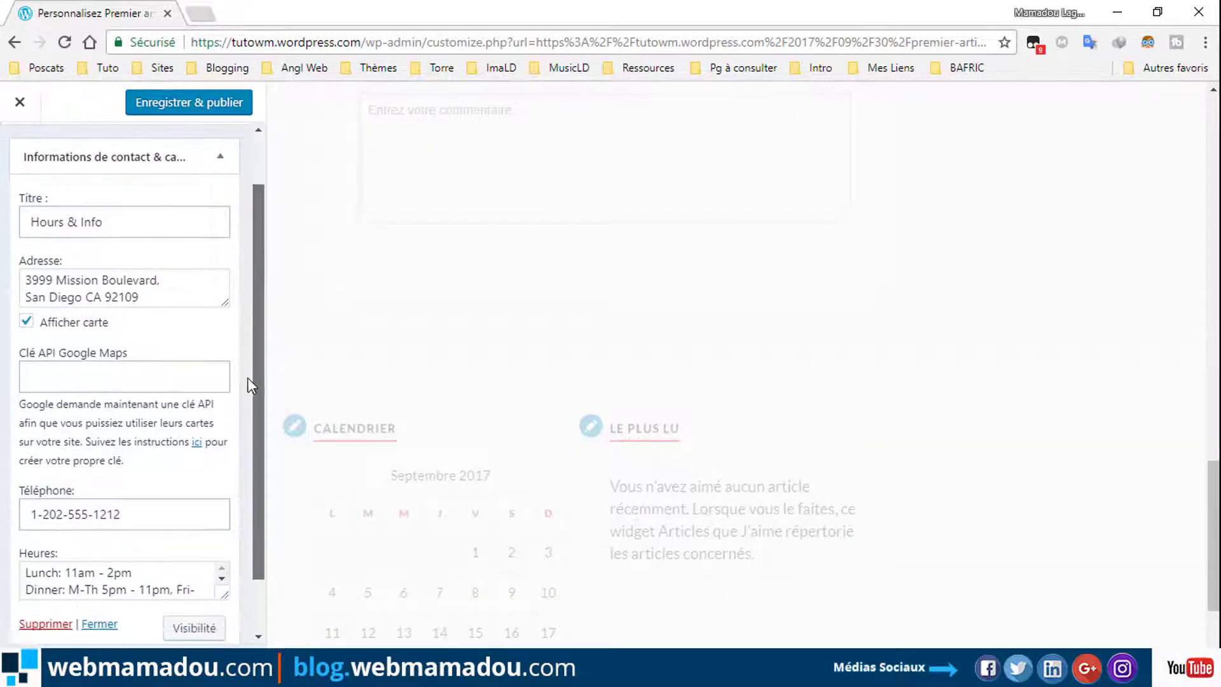
pyautogui.scroll(-1, 248, 380)
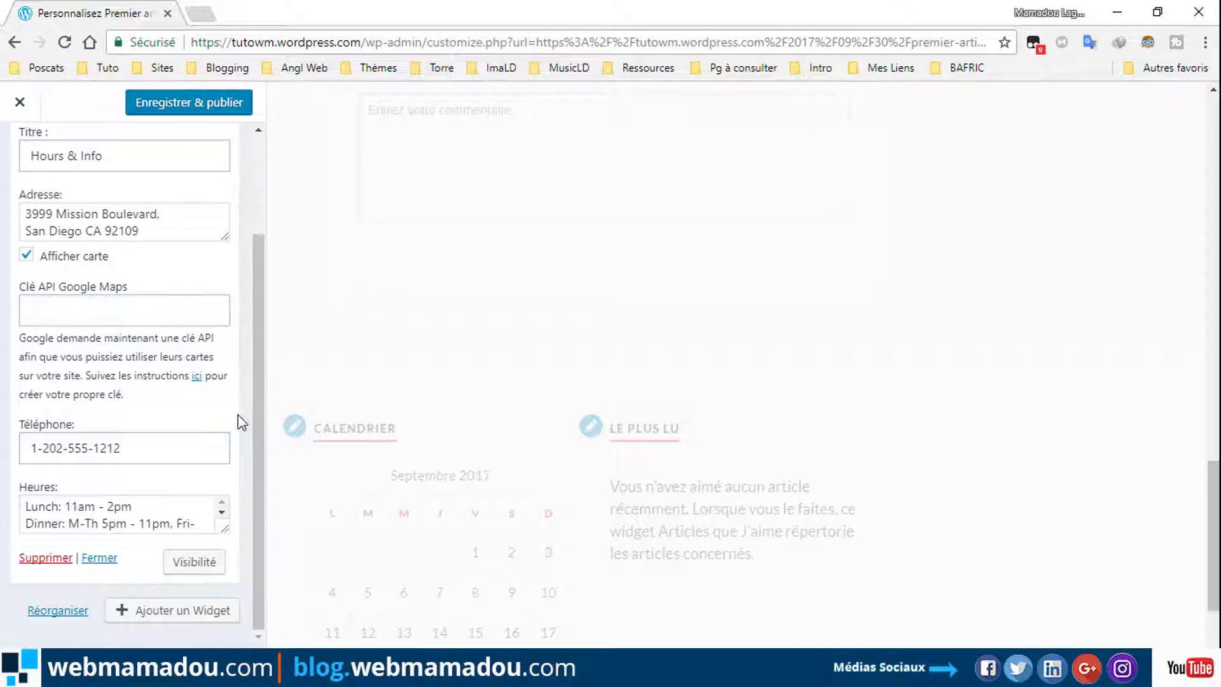
pyautogui.click(190, 103)
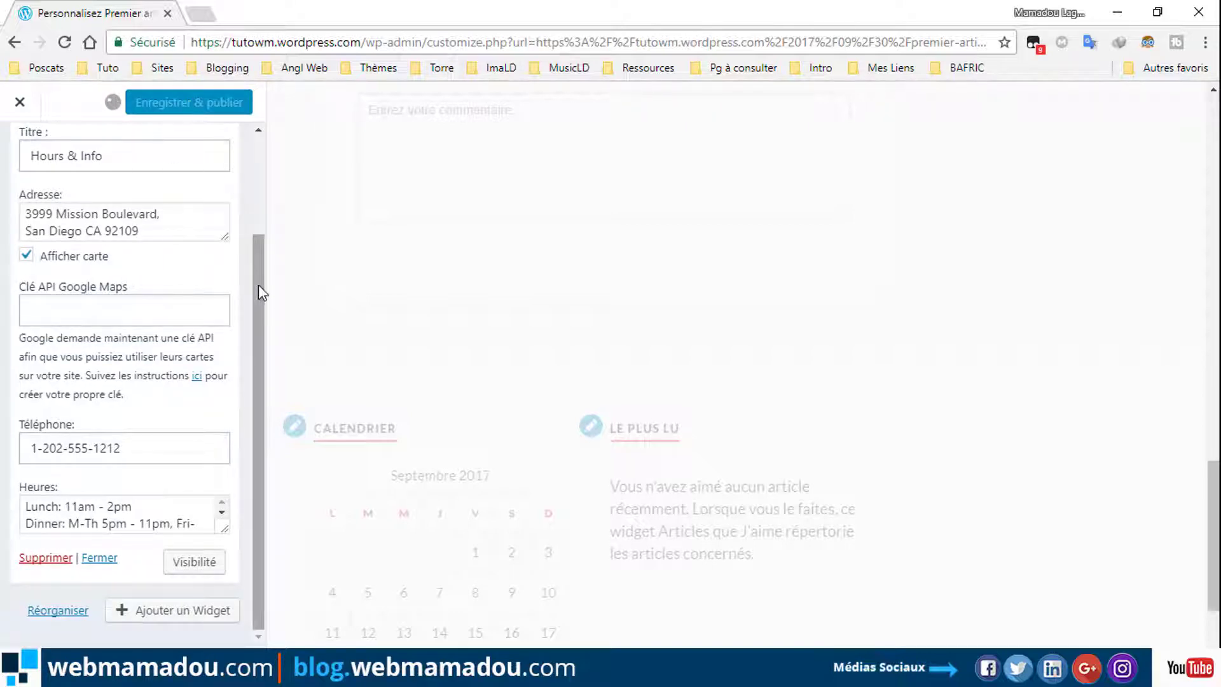
# Go back from the widget areas to the main Customizer menu.
pyautogui.moveTo(258, 284); pyautogui.dragTo(264, 151)
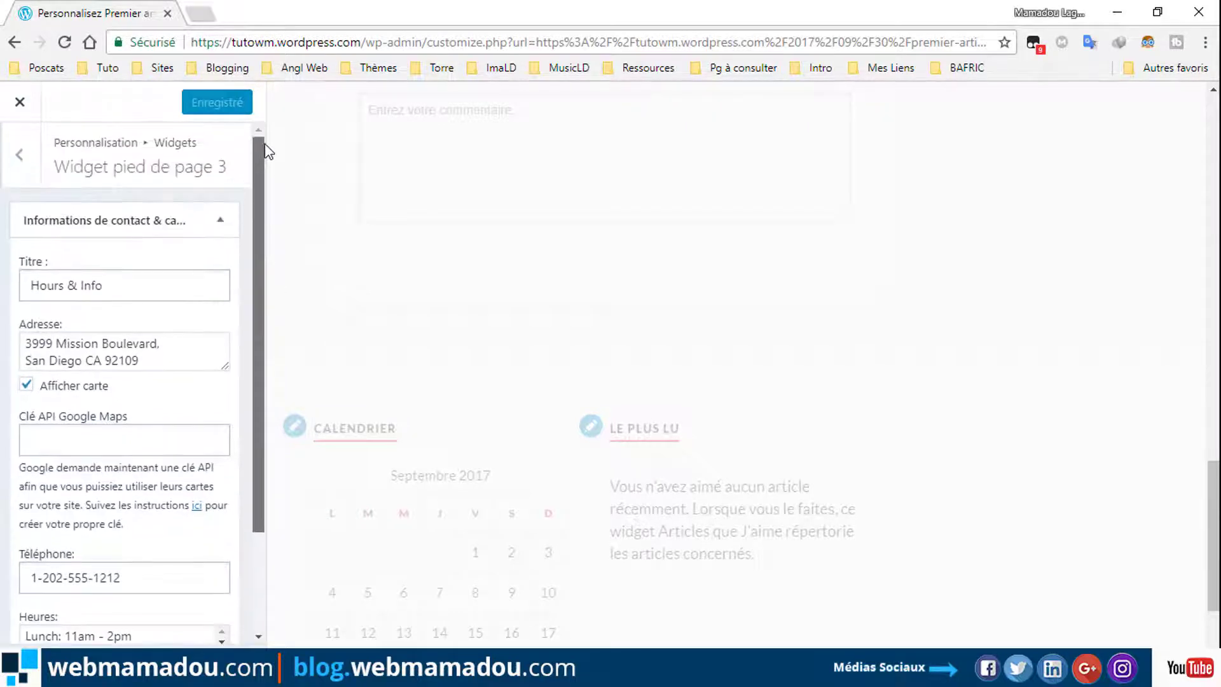
pyautogui.click(18, 155)
pyautogui.click(13, 160)
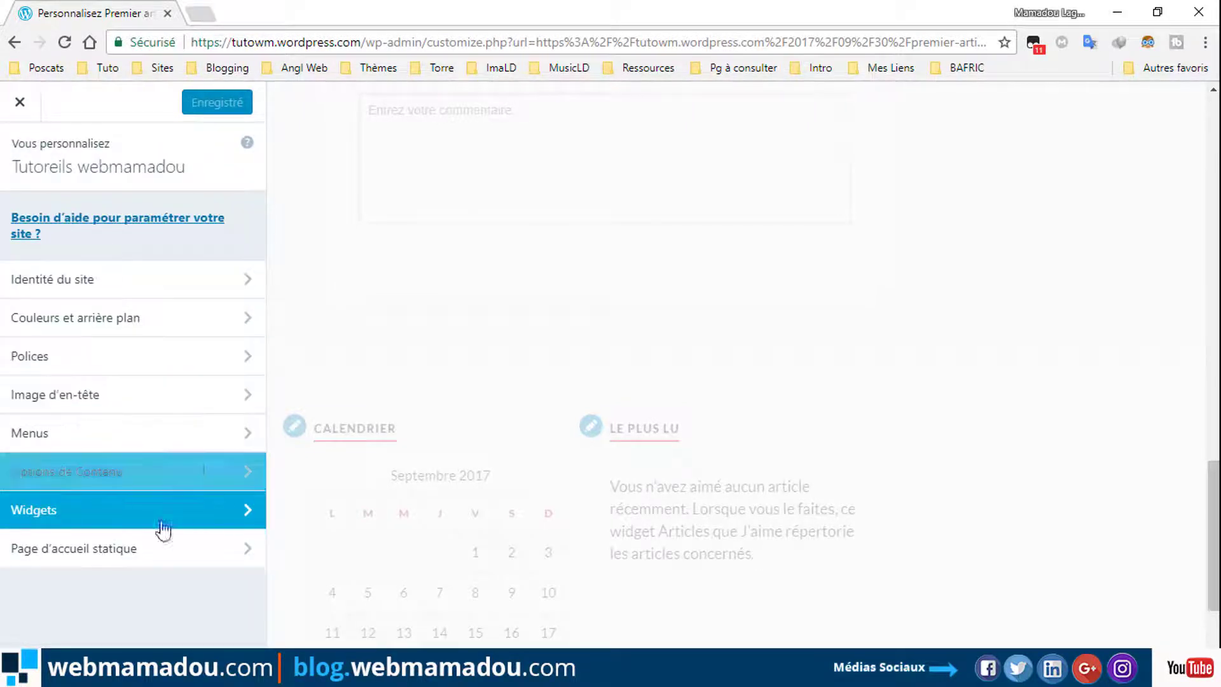
# Set Page d'accueil statique to show Une page statique.
pyautogui.click(158, 554)
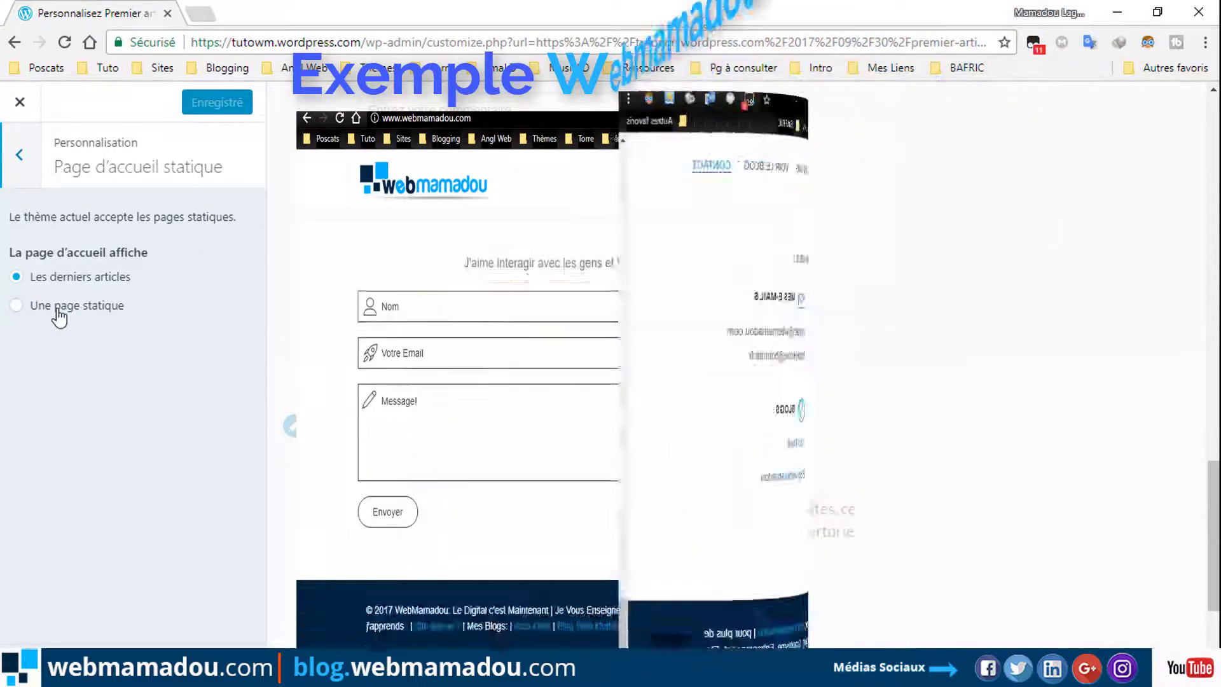
pyautogui.click(59, 314)
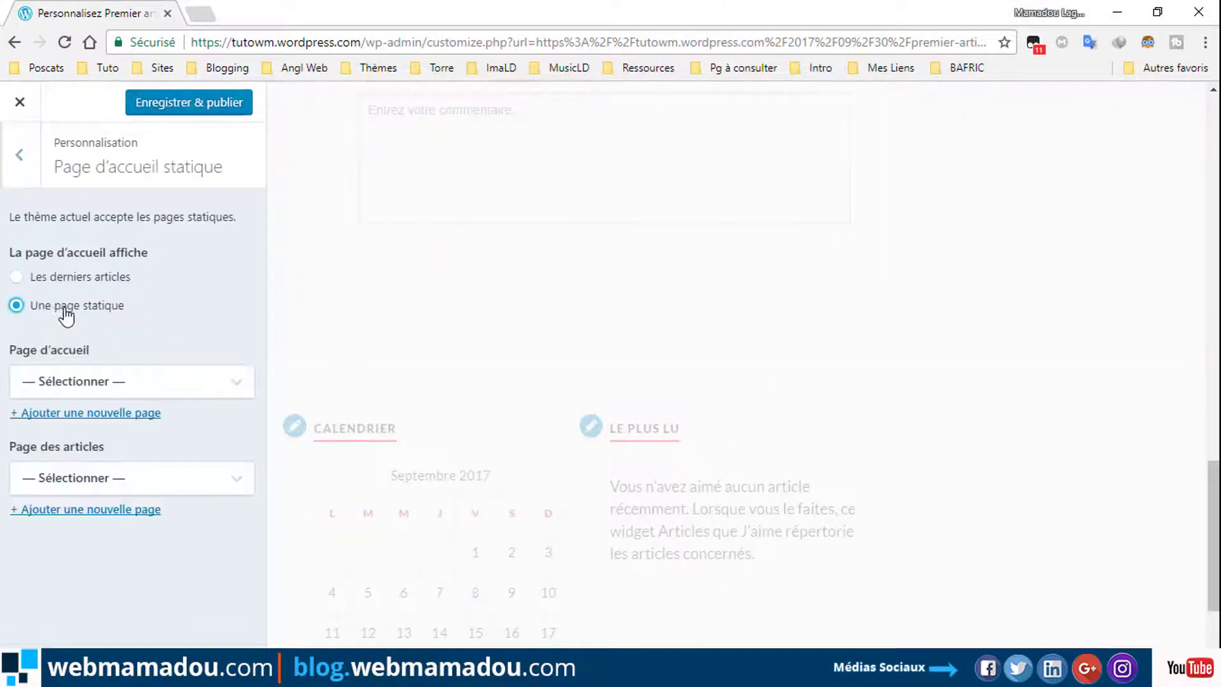
# Create a new page 'Bienvenue' and make it the static homepage.
pyautogui.click(354, 428)
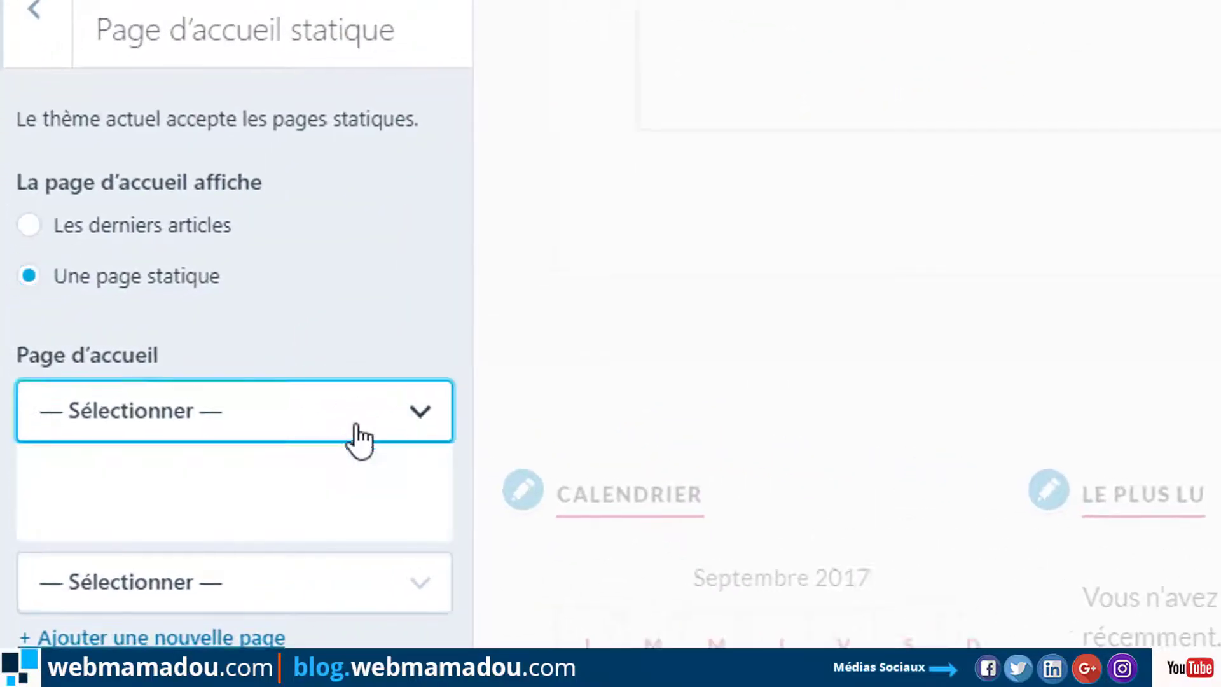
pyautogui.click(210, 413)
pyautogui.click(235, 411)
pyautogui.click(395, 604)
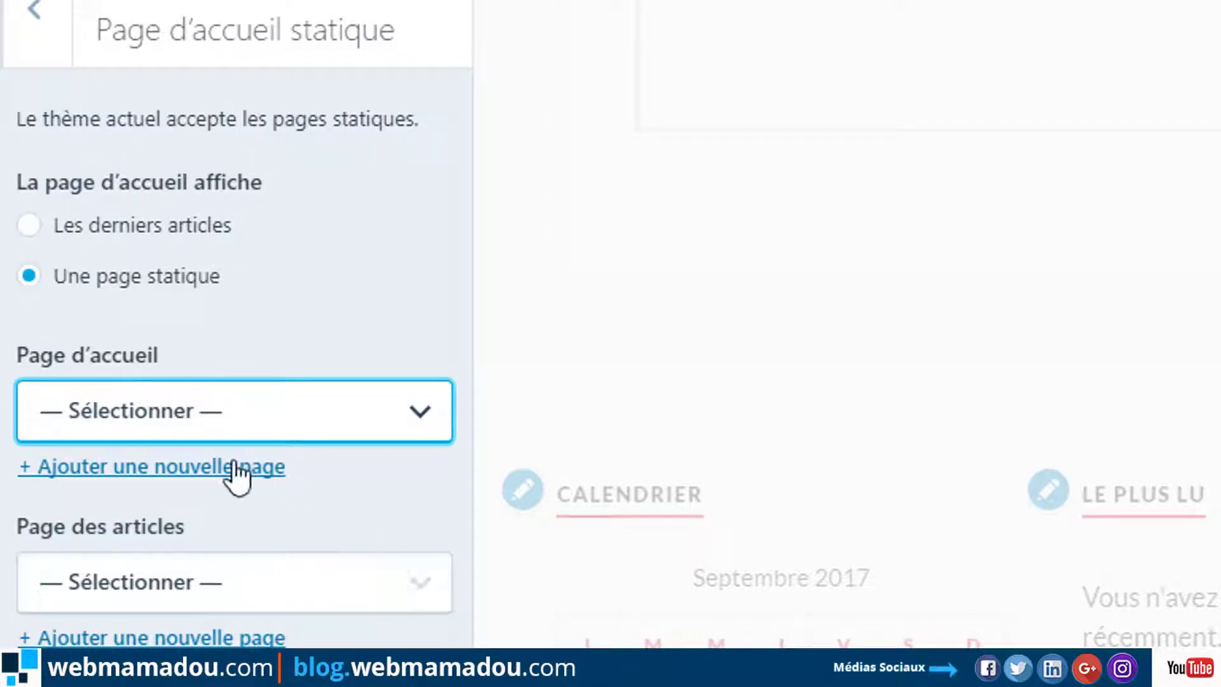
pyautogui.click(186, 467)
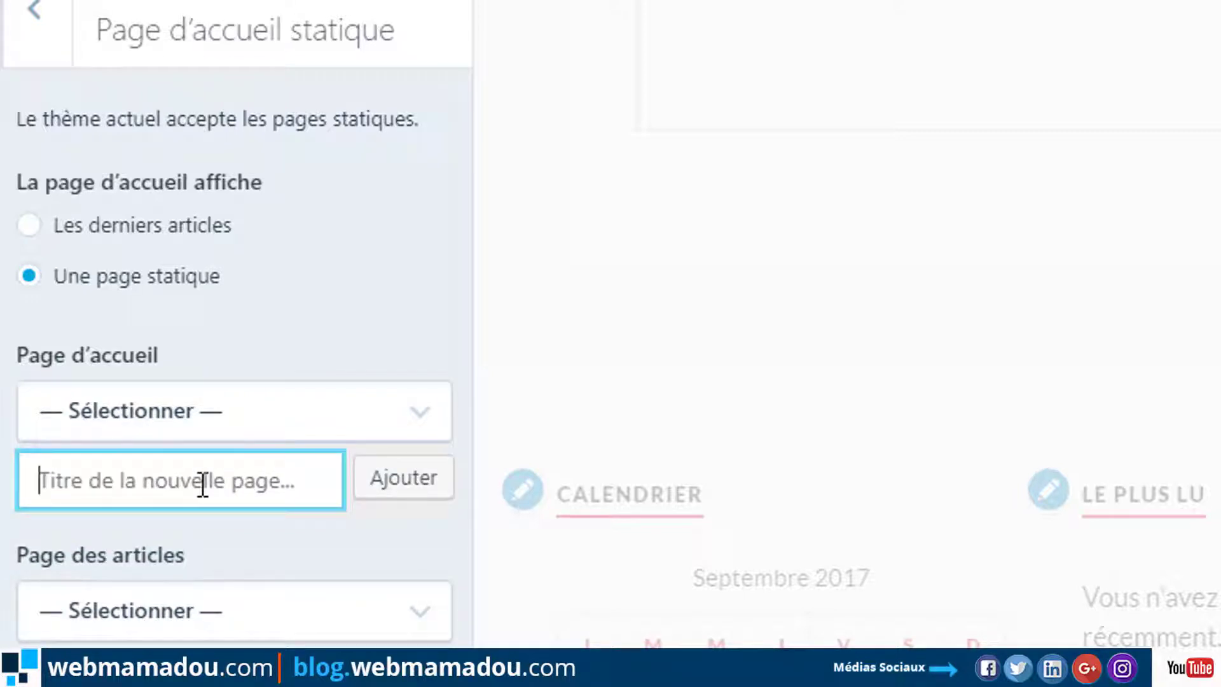
pyautogui.write('B')
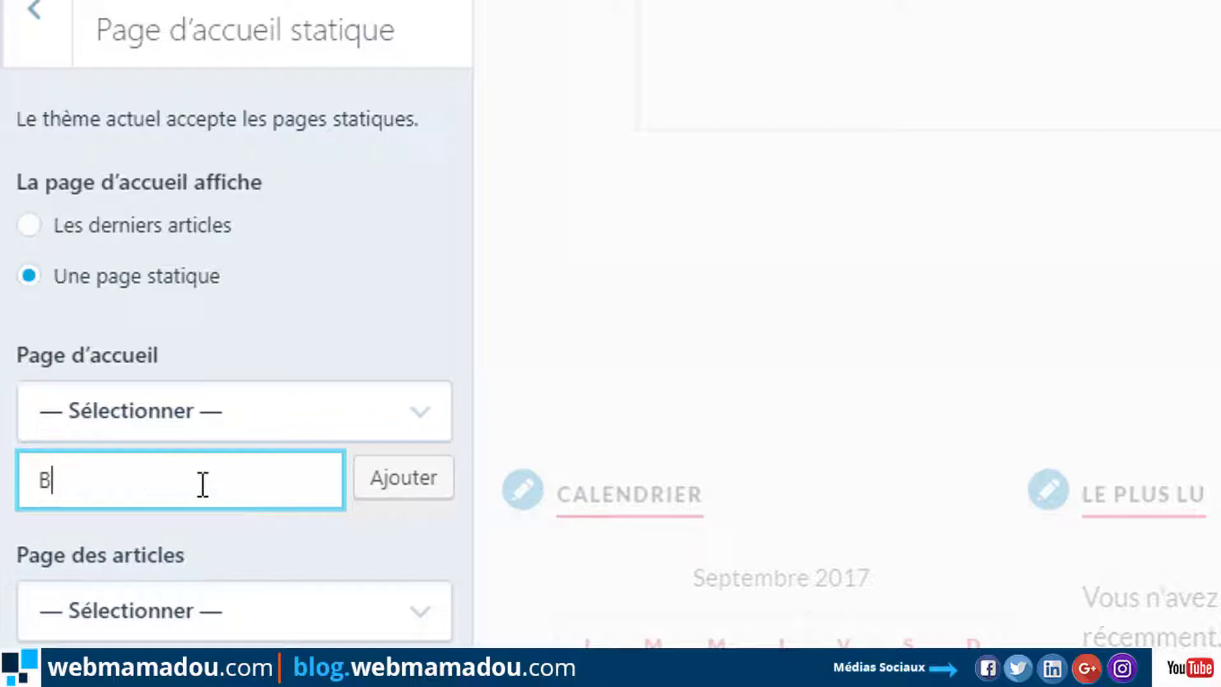
pyautogui.write('ienvenue')
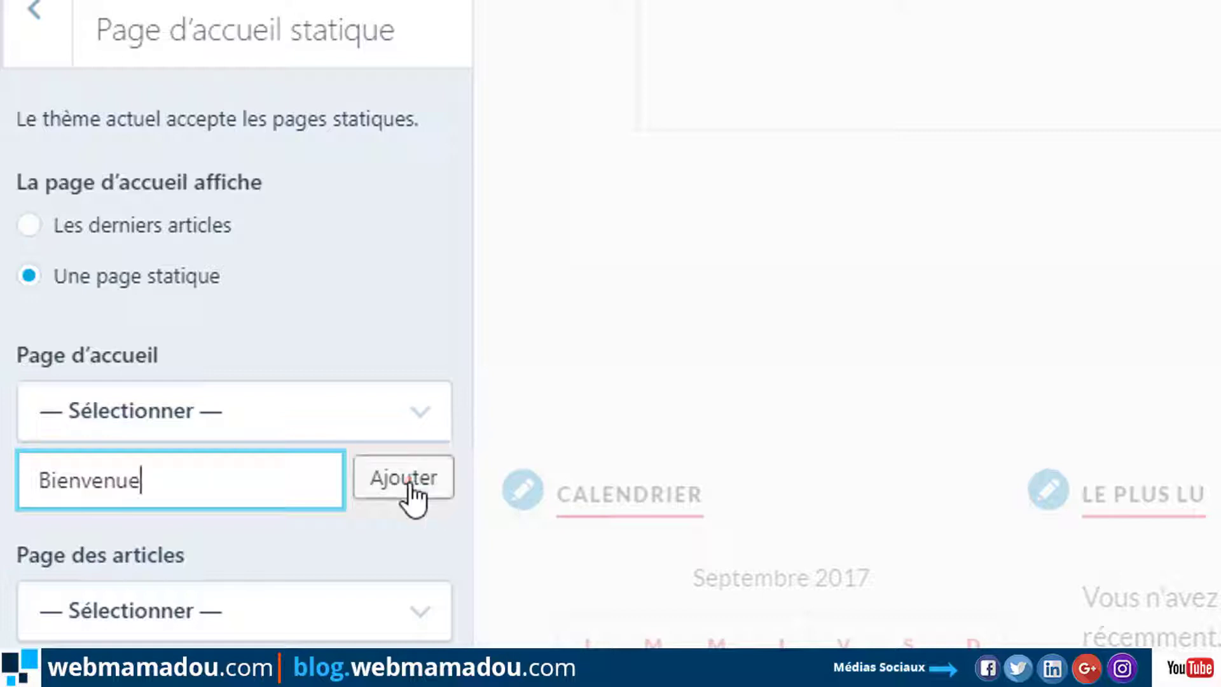
pyautogui.click(404, 484)
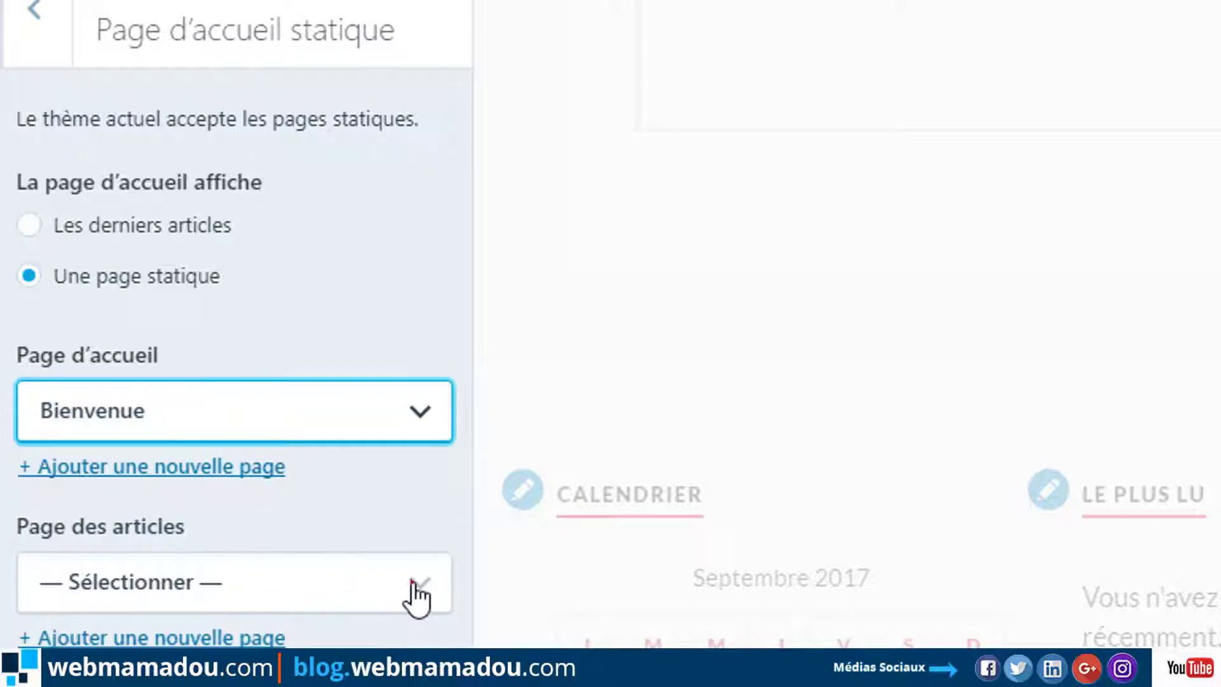
# Create a new 'Blog' page as the posts page and publish the homepage settings.
pyautogui.click(411, 583)
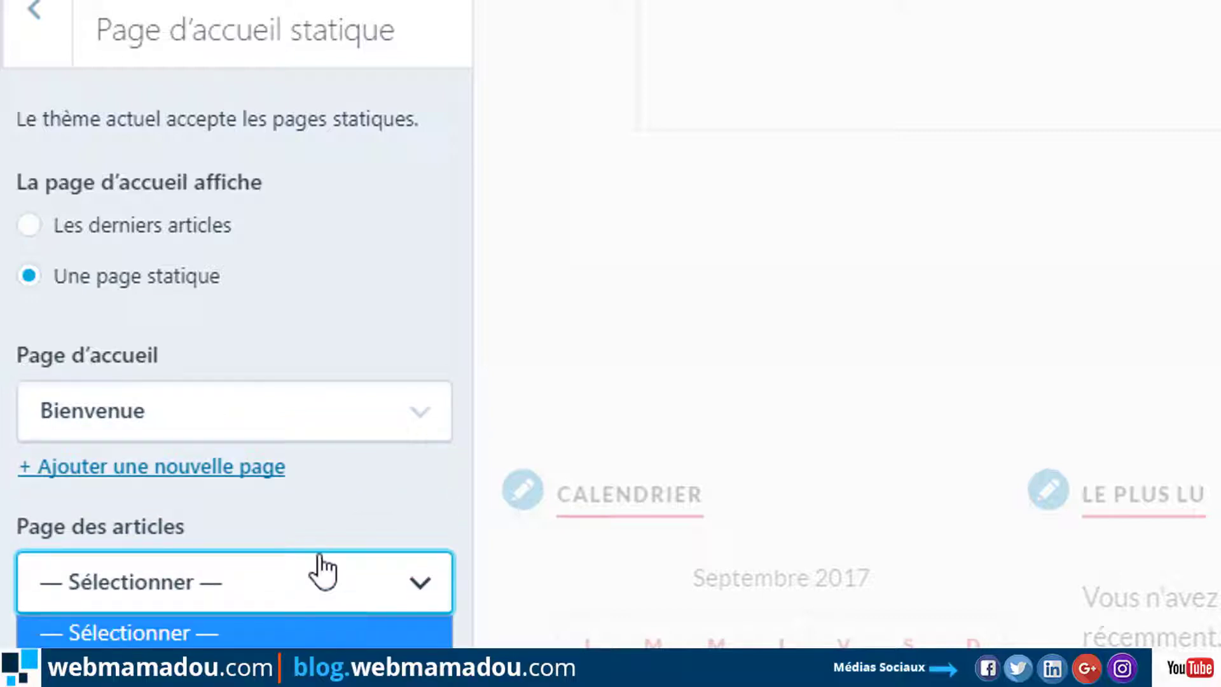
pyautogui.click(390, 494)
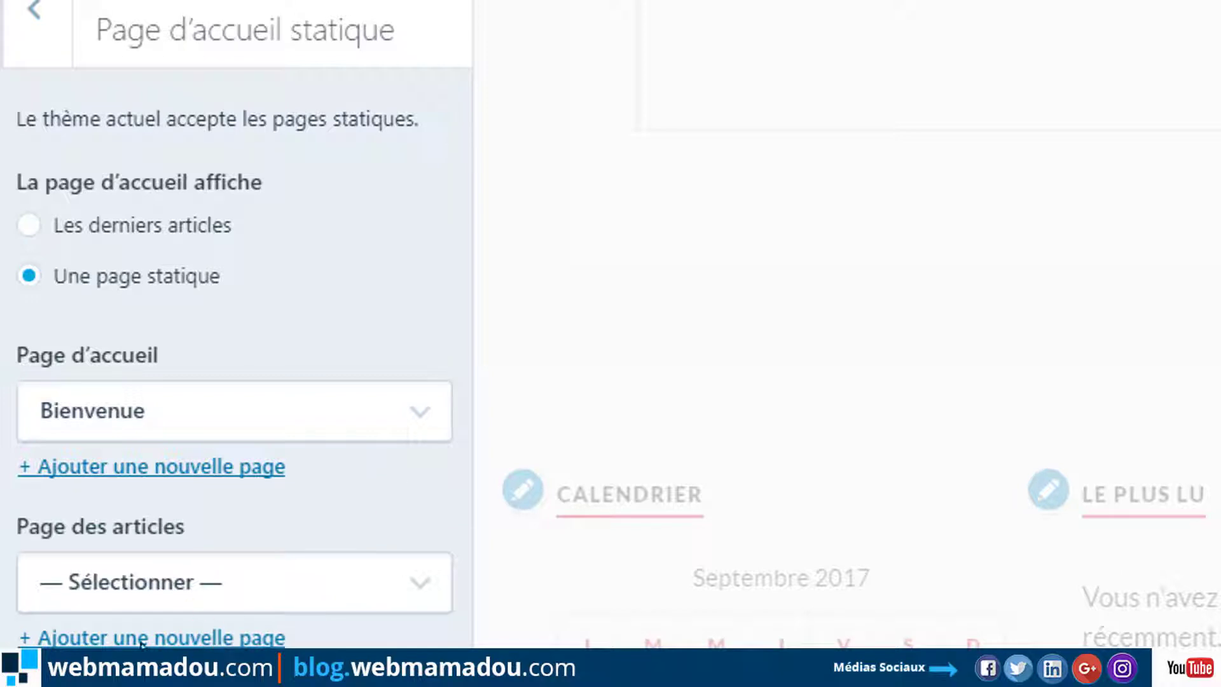
pyautogui.click(52, 636)
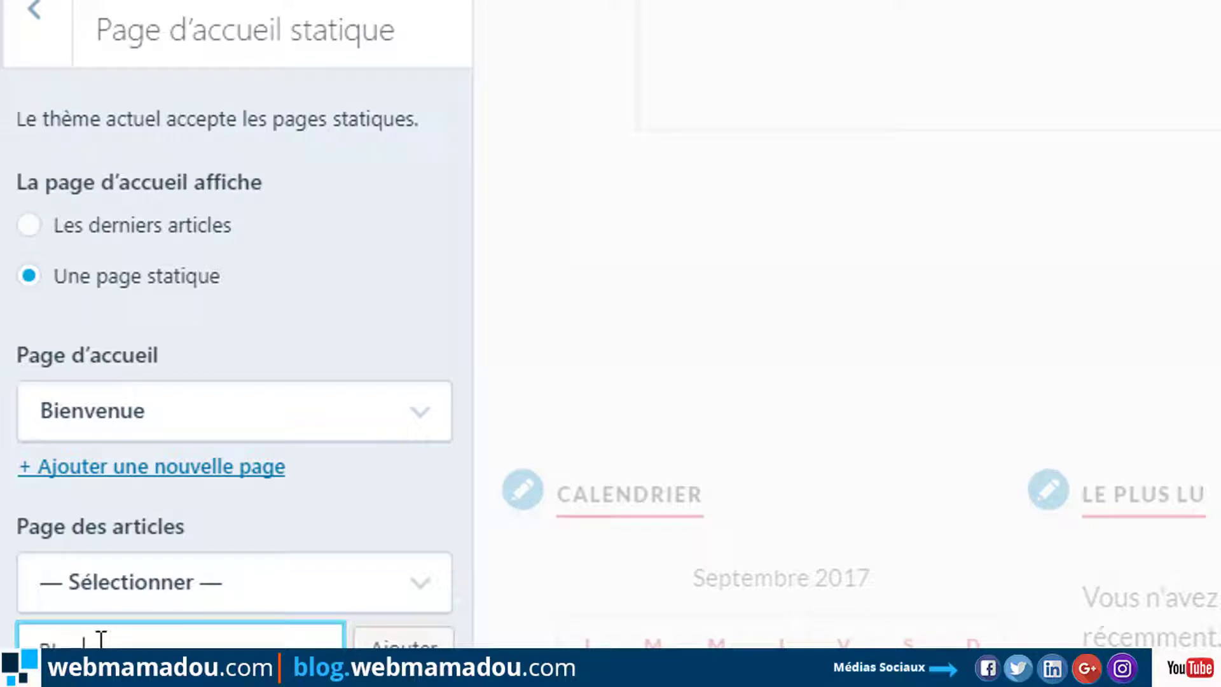
pyautogui.click(397, 643)
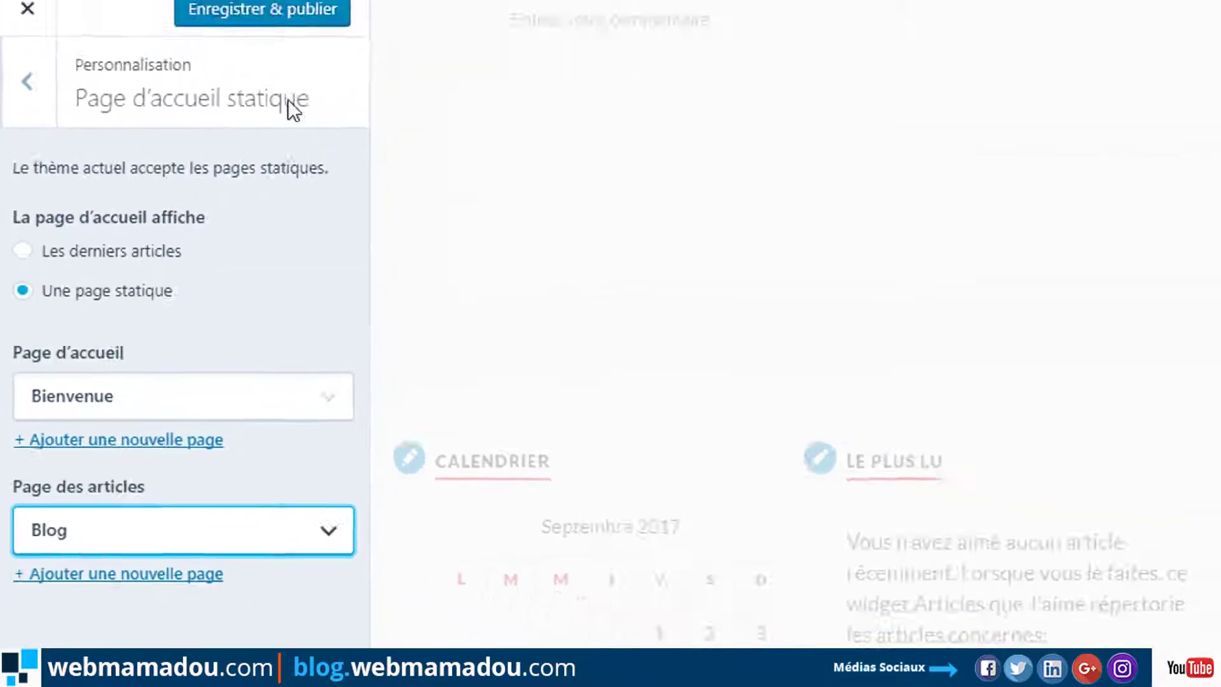
pyautogui.click(312, 16)
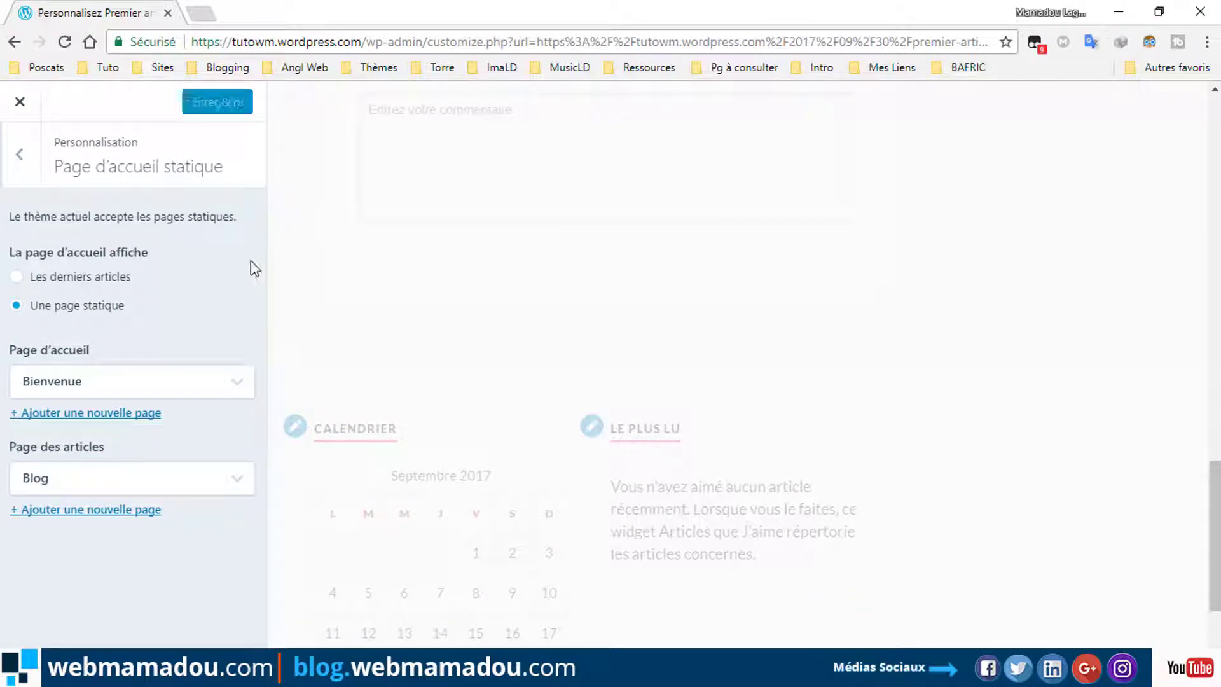
pyautogui.click(202, 13)
pyautogui.click(215, 36)
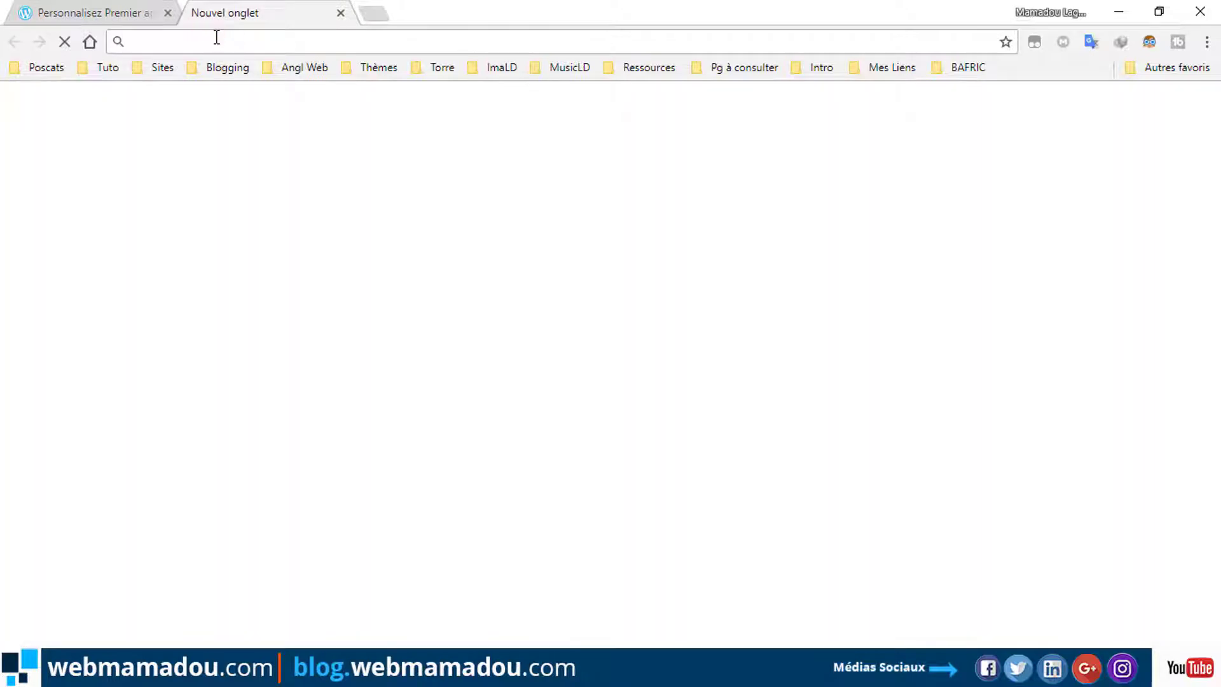
pyautogui.write('tut')
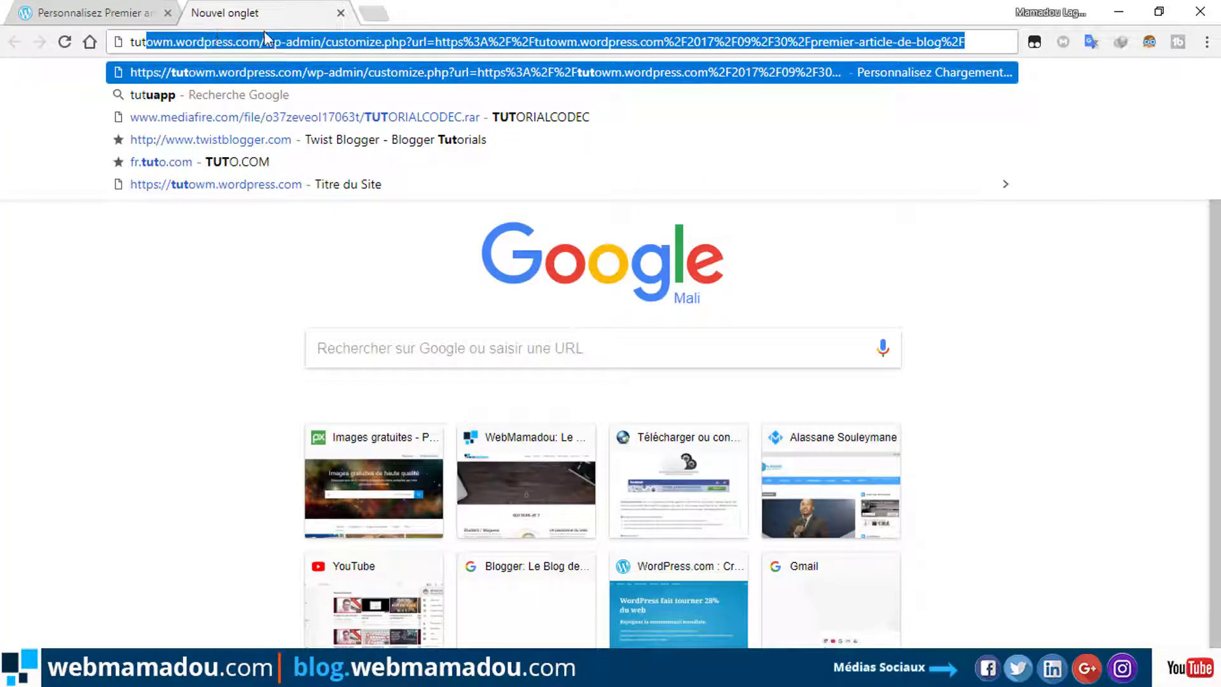
pyautogui.moveTo(263, 42); pyautogui.dragTo(984, 58)
pyautogui.press('BackSpace')
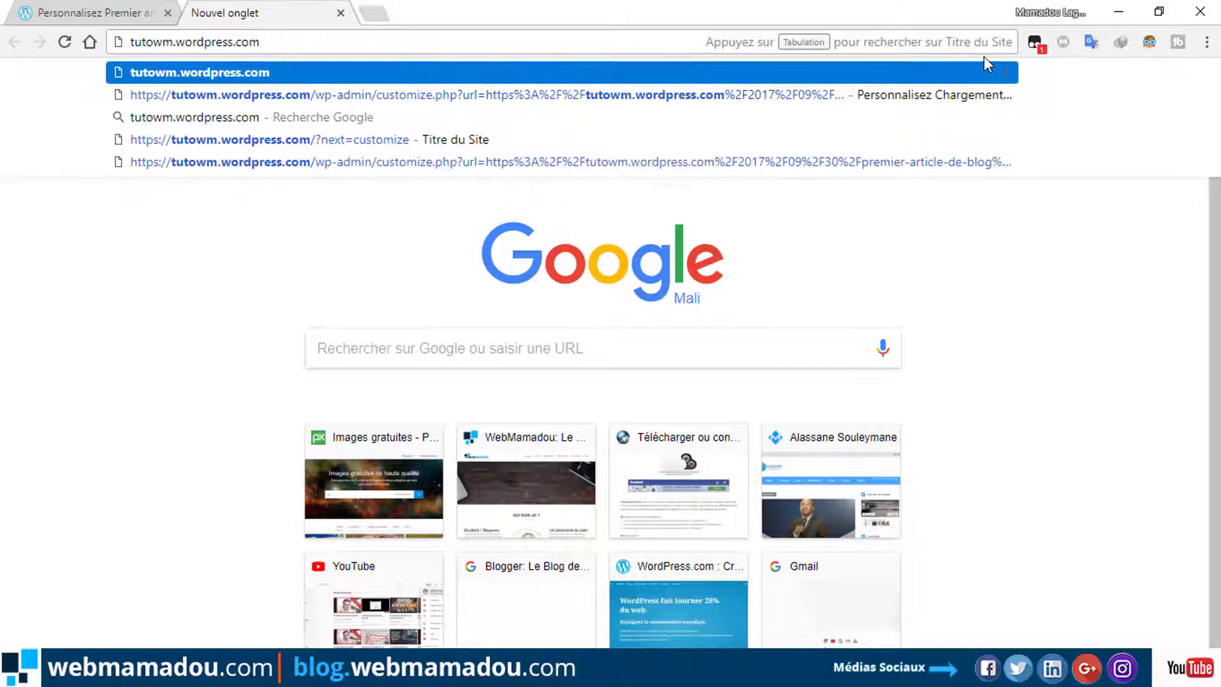
pyautogui.click(343, 76)
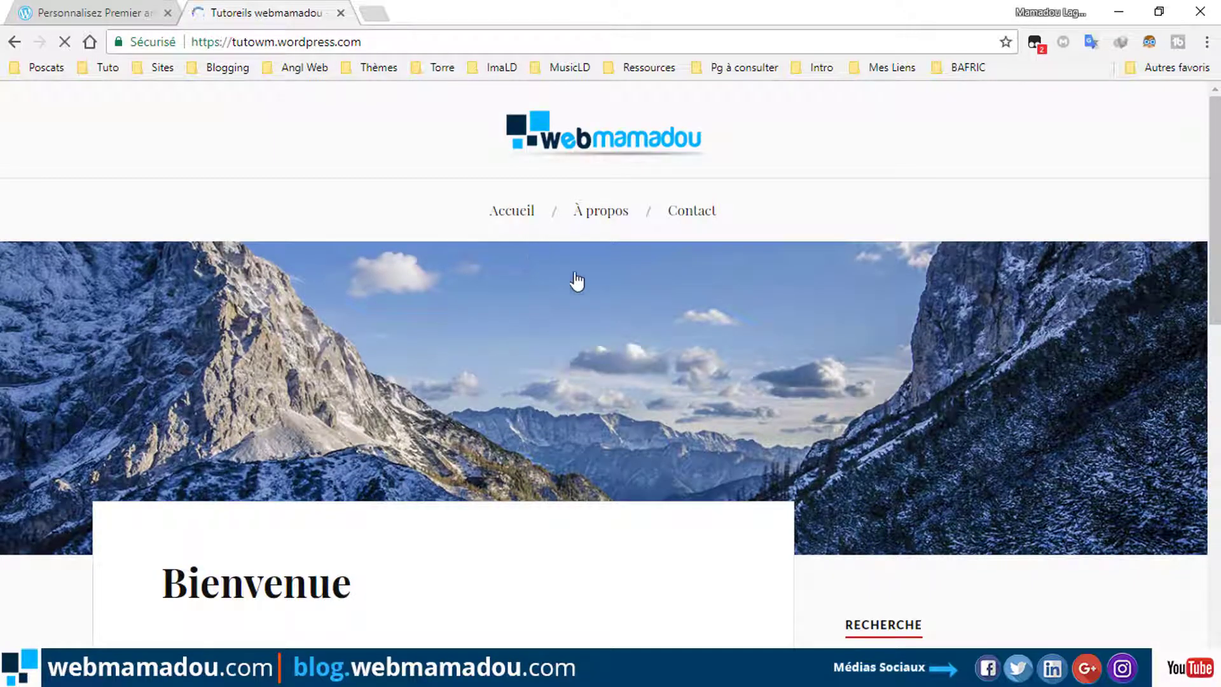
pyautogui.scroll(-3, 833, 441)
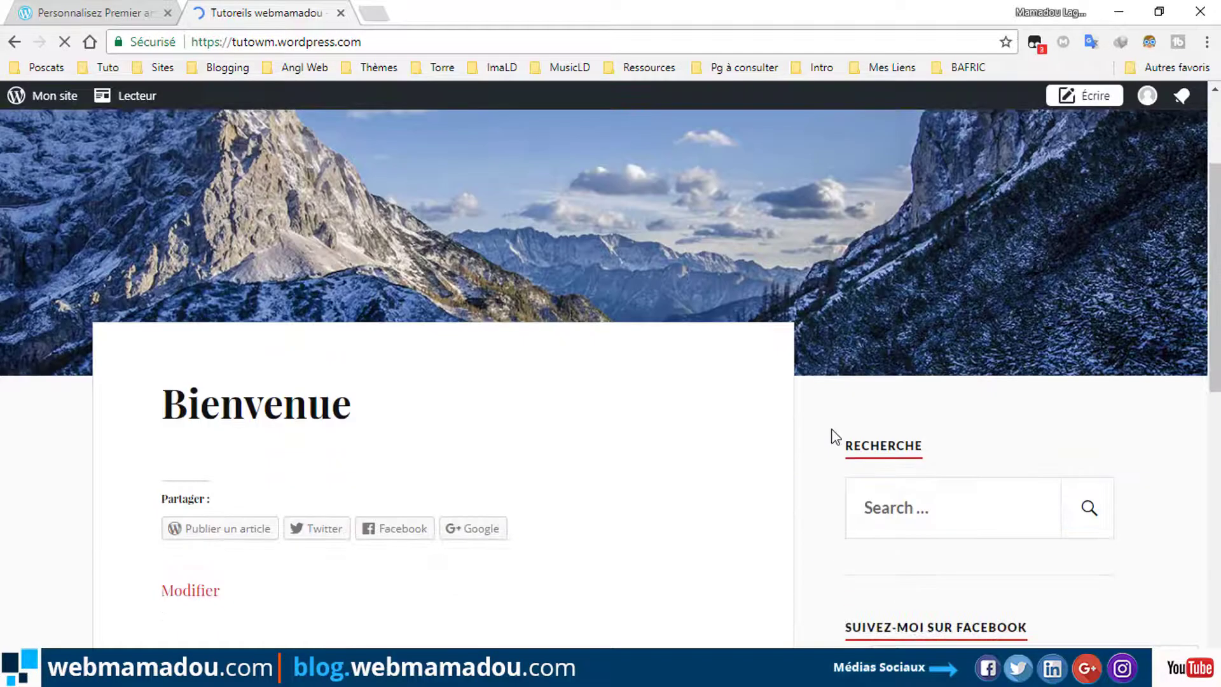
pyautogui.scroll(-1, 836, 438)
pyautogui.scroll(-2, 704, 457)
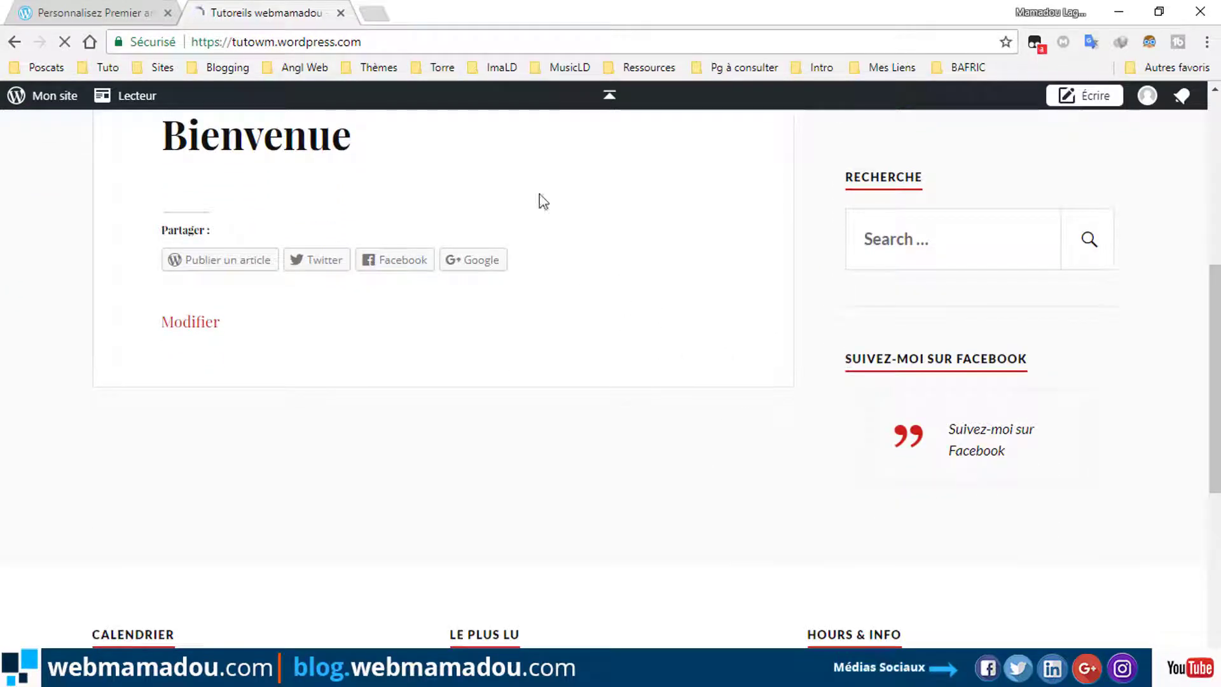
pyautogui.click(340, 13)
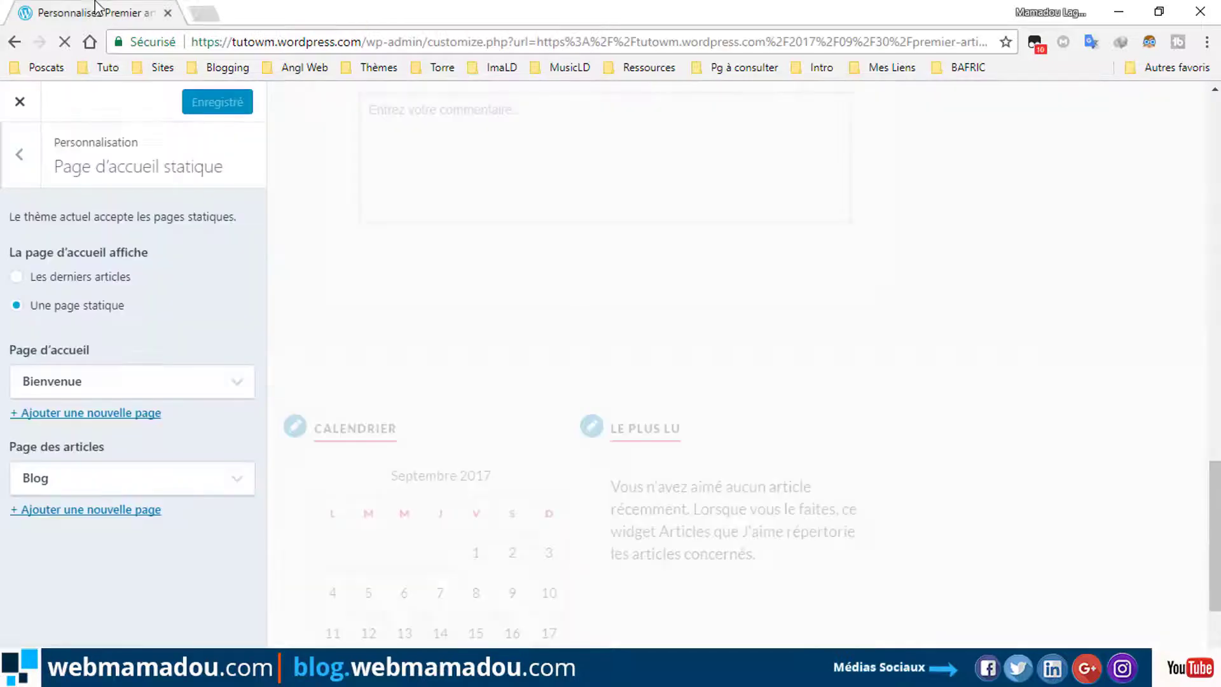
# Reopen Page d'accueil statique and switch the homepage from Bienvenue to Les derniers articles.
pyautogui.click(14, 157)
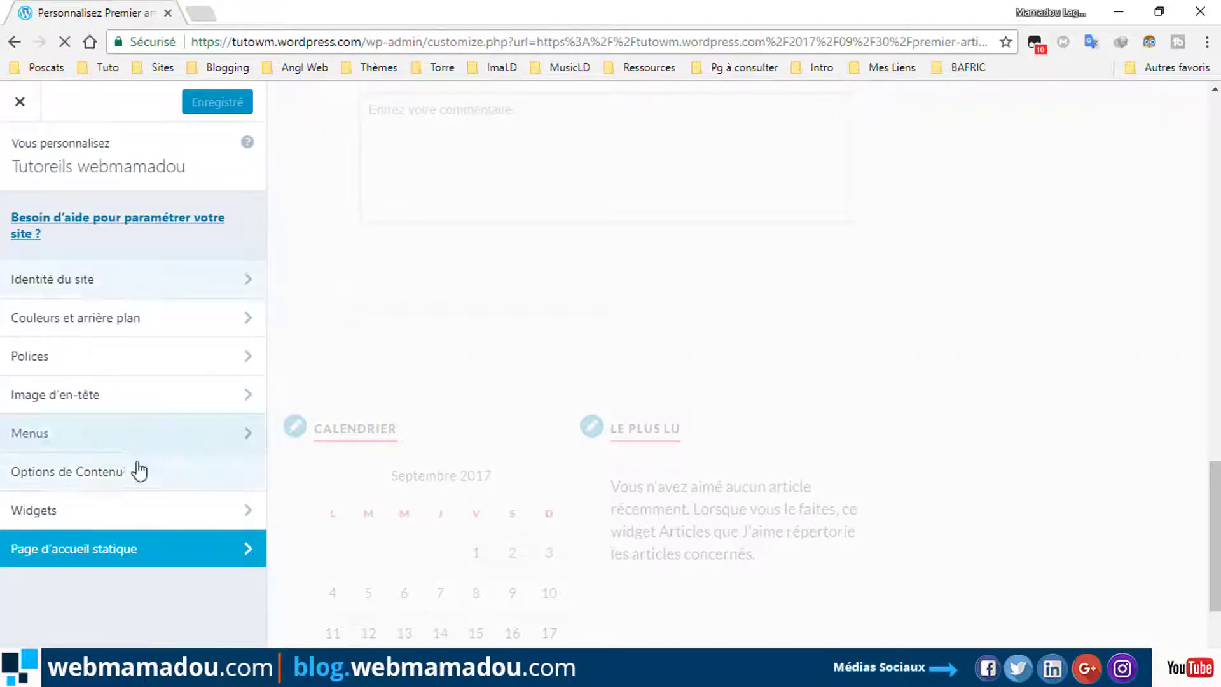
pyautogui.click(118, 546)
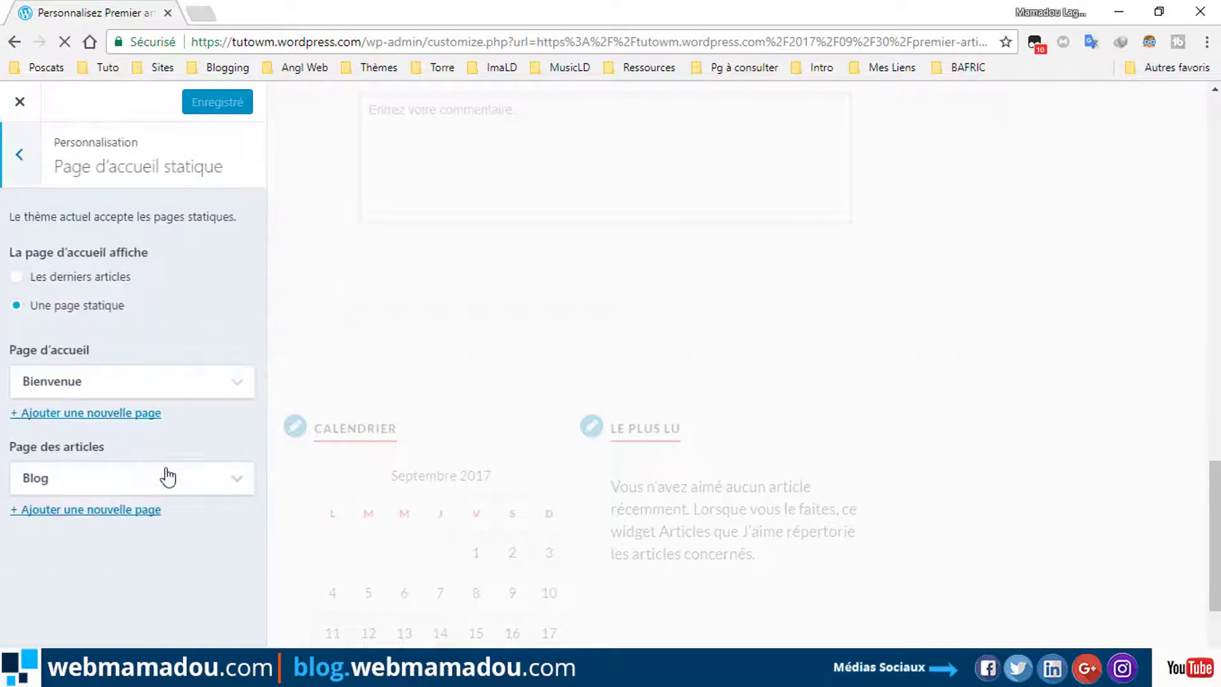
pyautogui.click(167, 477)
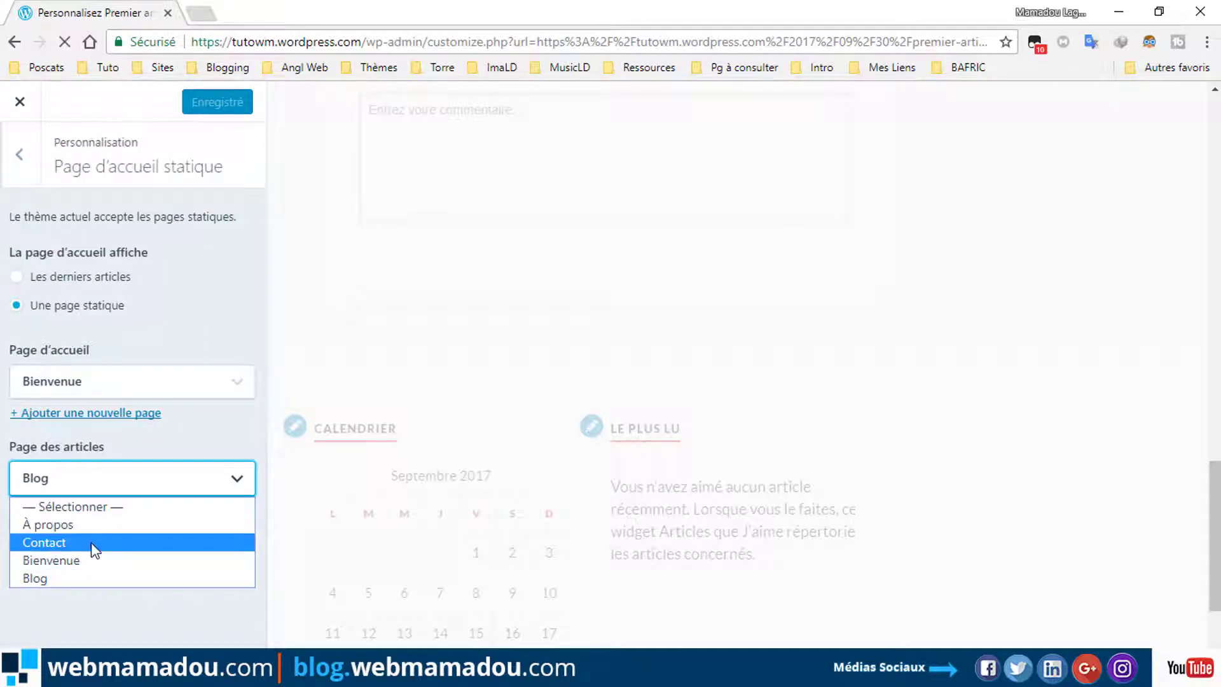
pyautogui.click(169, 392)
pyautogui.click(169, 392)
pyautogui.click(18, 283)
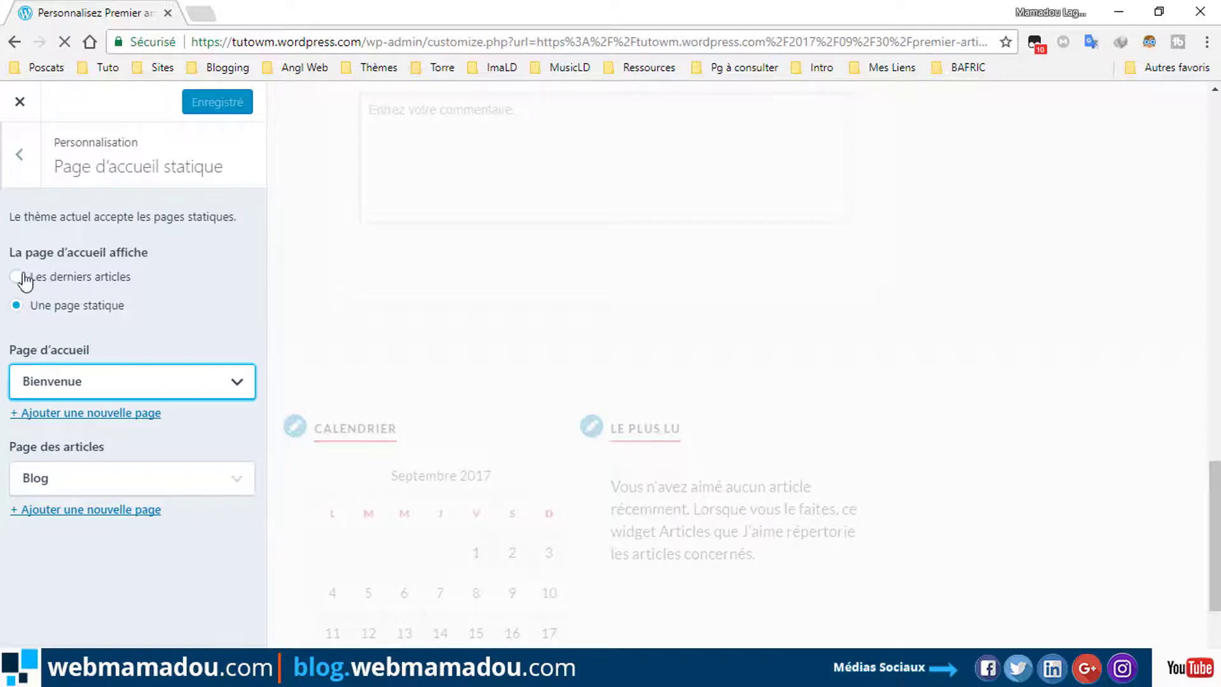
pyautogui.click(29, 277)
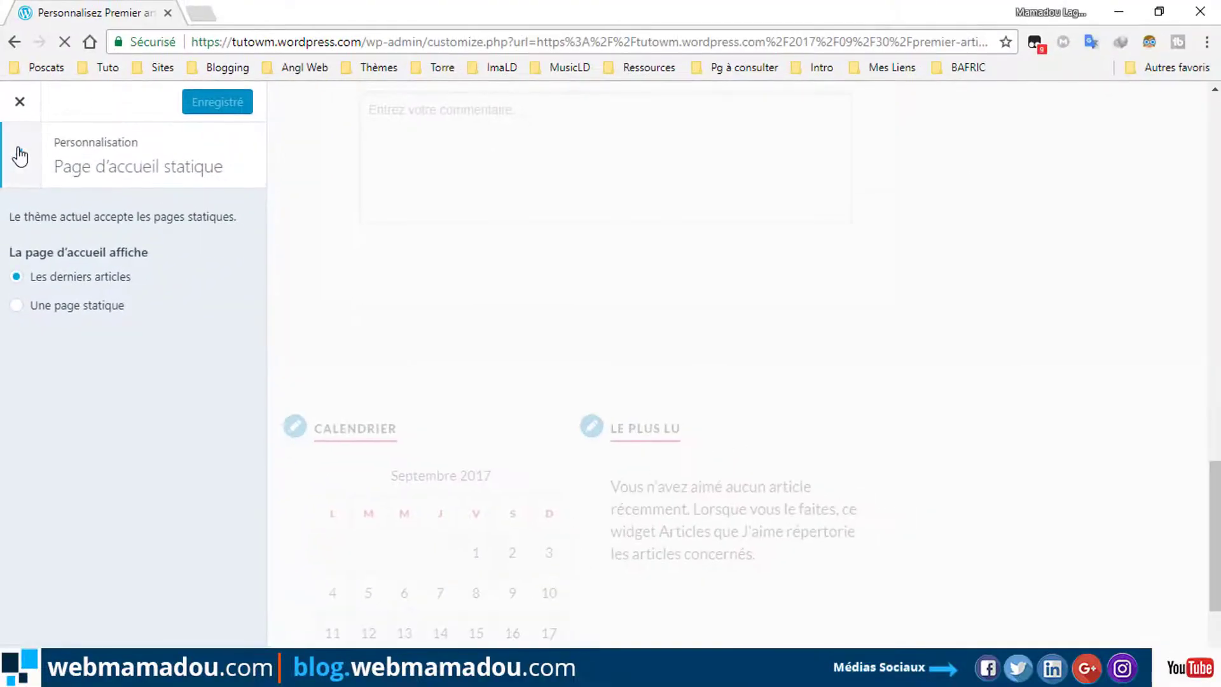
pyautogui.click(20, 156)
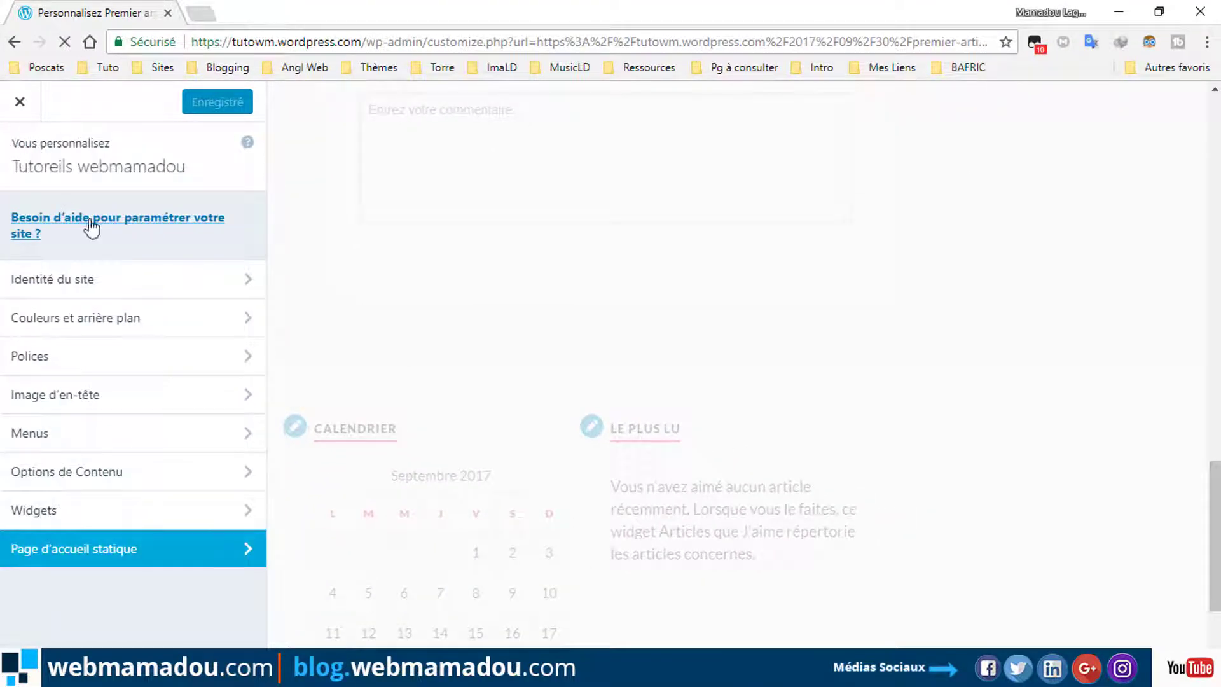
# Apply the teal Featured palette in Couleurs et arrière plan.
pyautogui.click(61, 328)
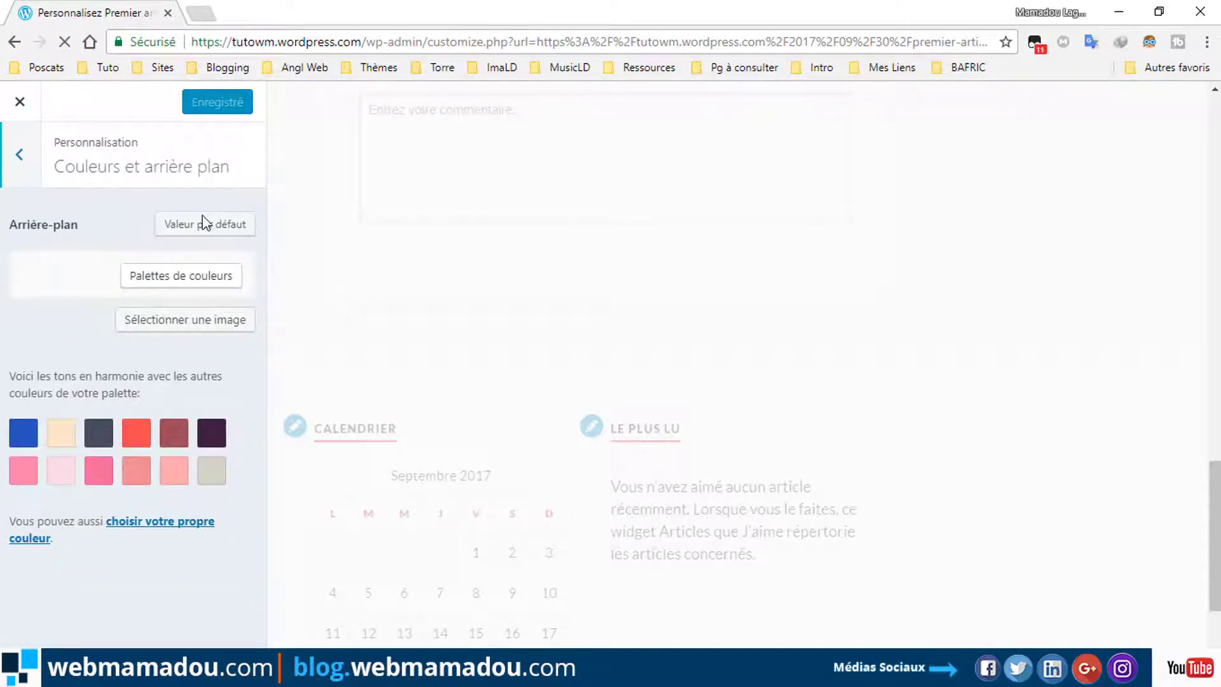
pyautogui.click(176, 278)
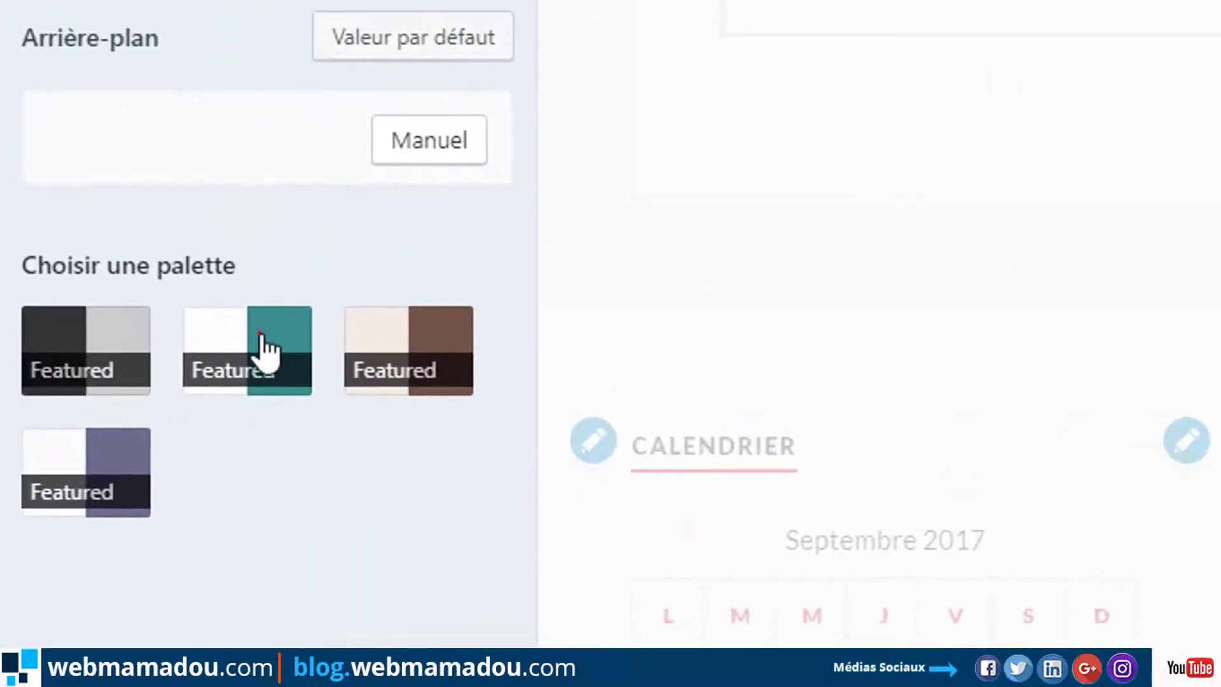
pyautogui.click(261, 333)
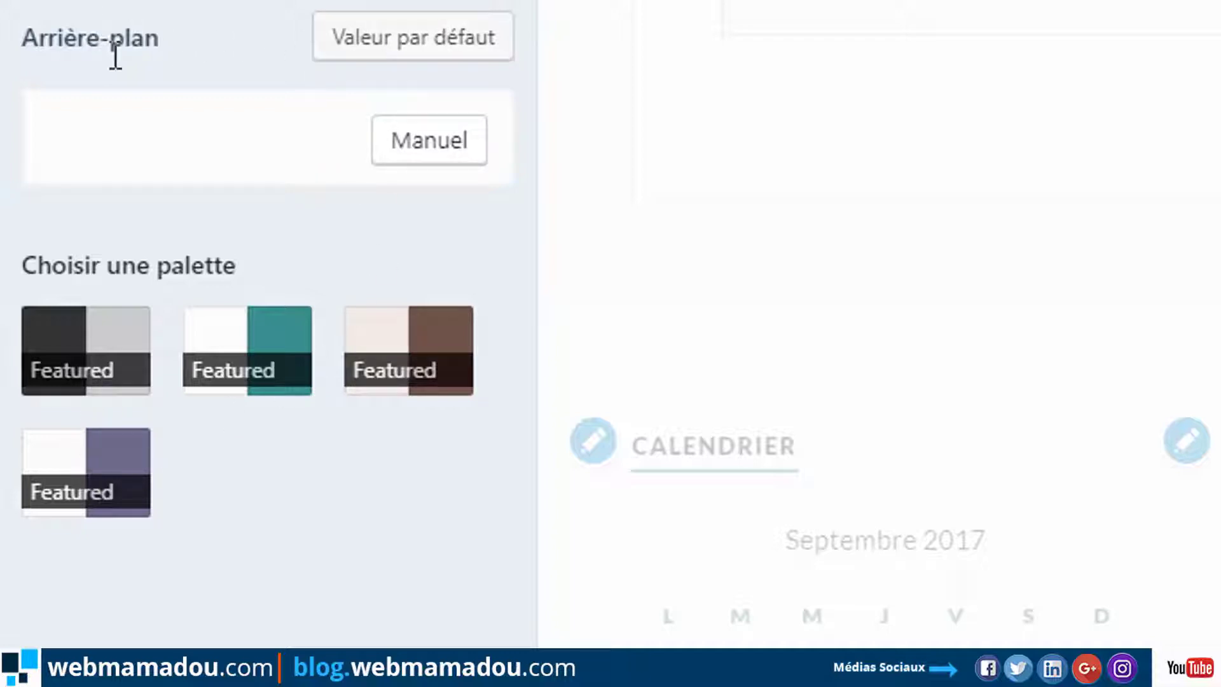
pyautogui.click(248, 153)
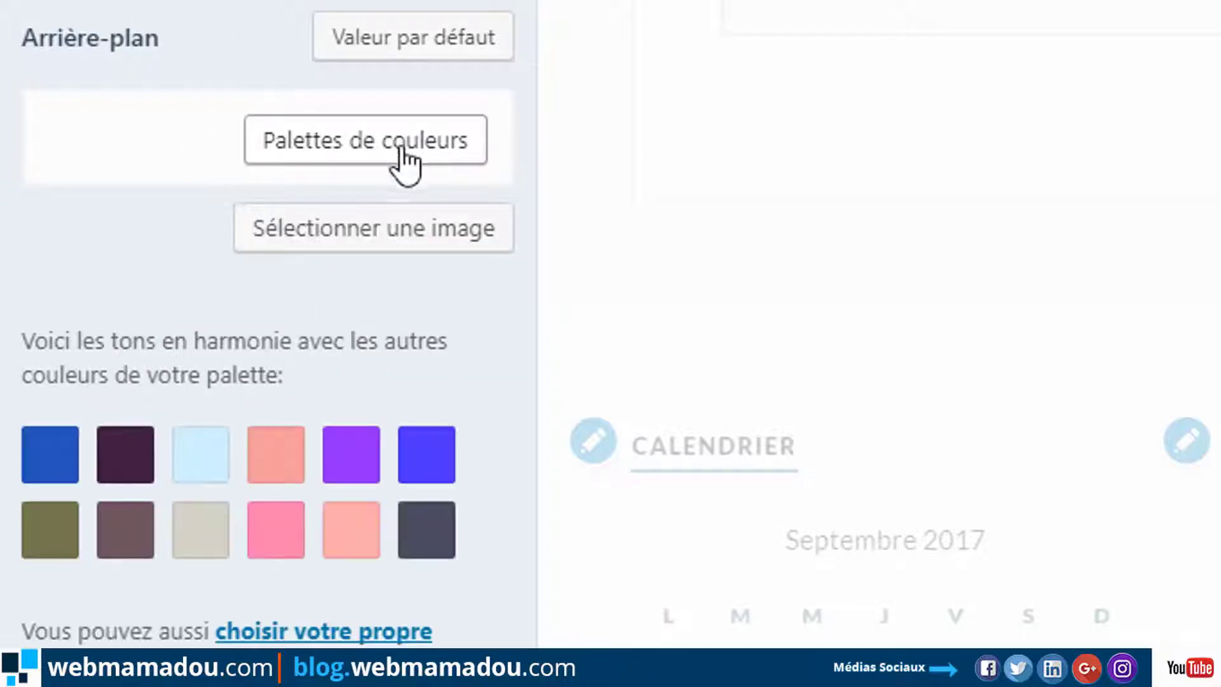
# Set the custom background colour to #22b2ff.
pyautogui.click(338, 629)
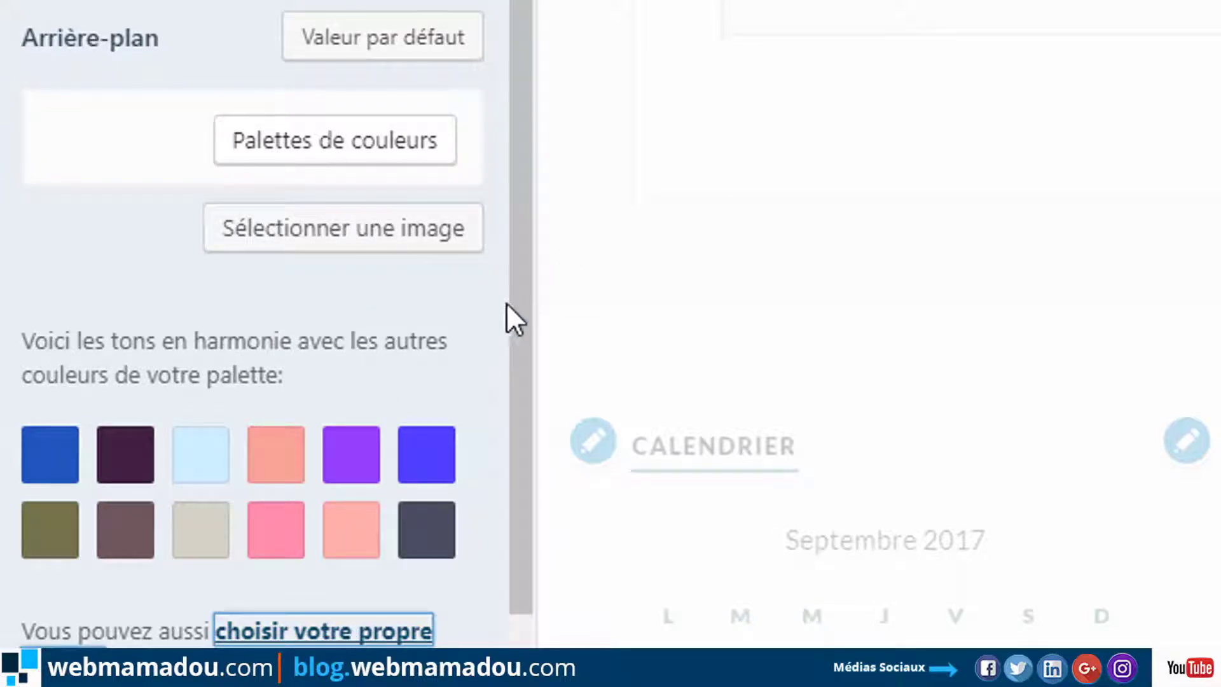
pyautogui.scroll(-9, 517, 318)
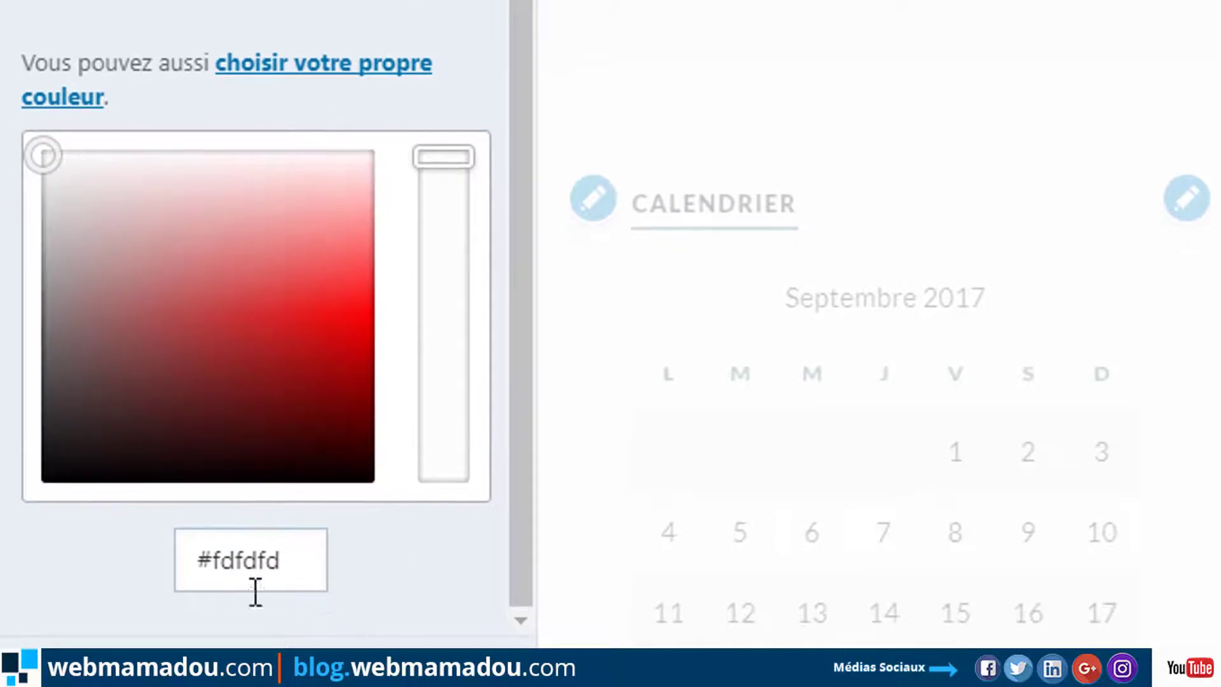
pyautogui.moveTo(202, 548); pyautogui.dragTo(288, 554)
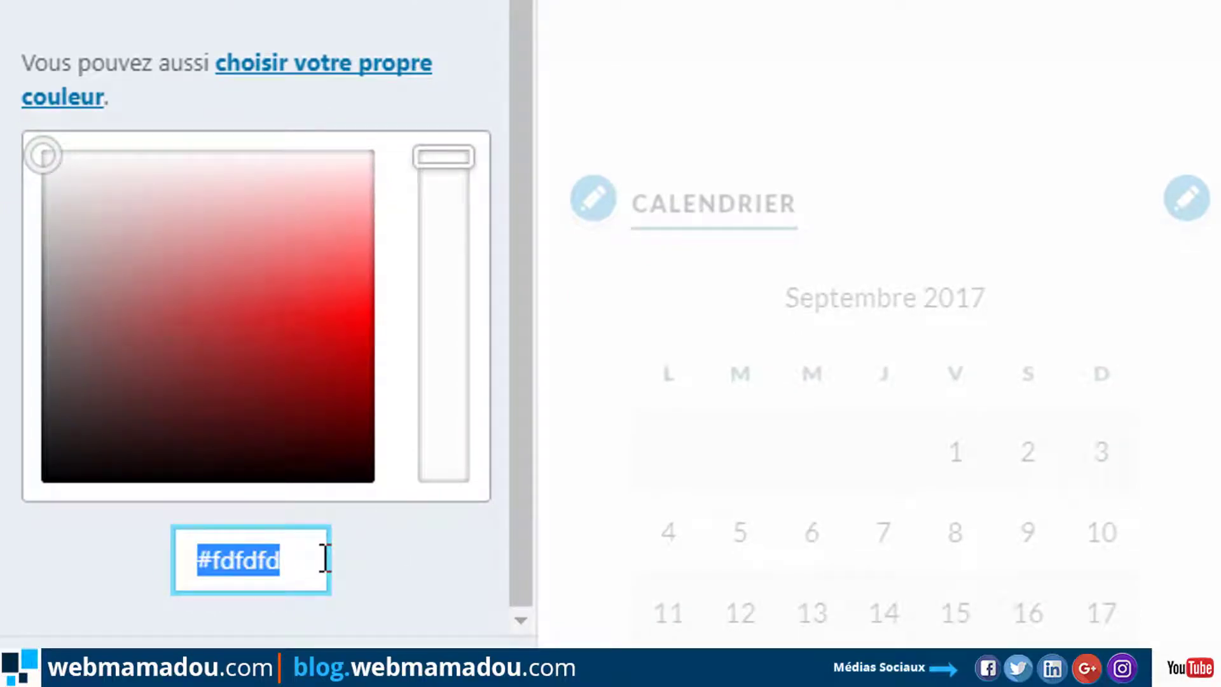
pyautogui.write('22b2ff')
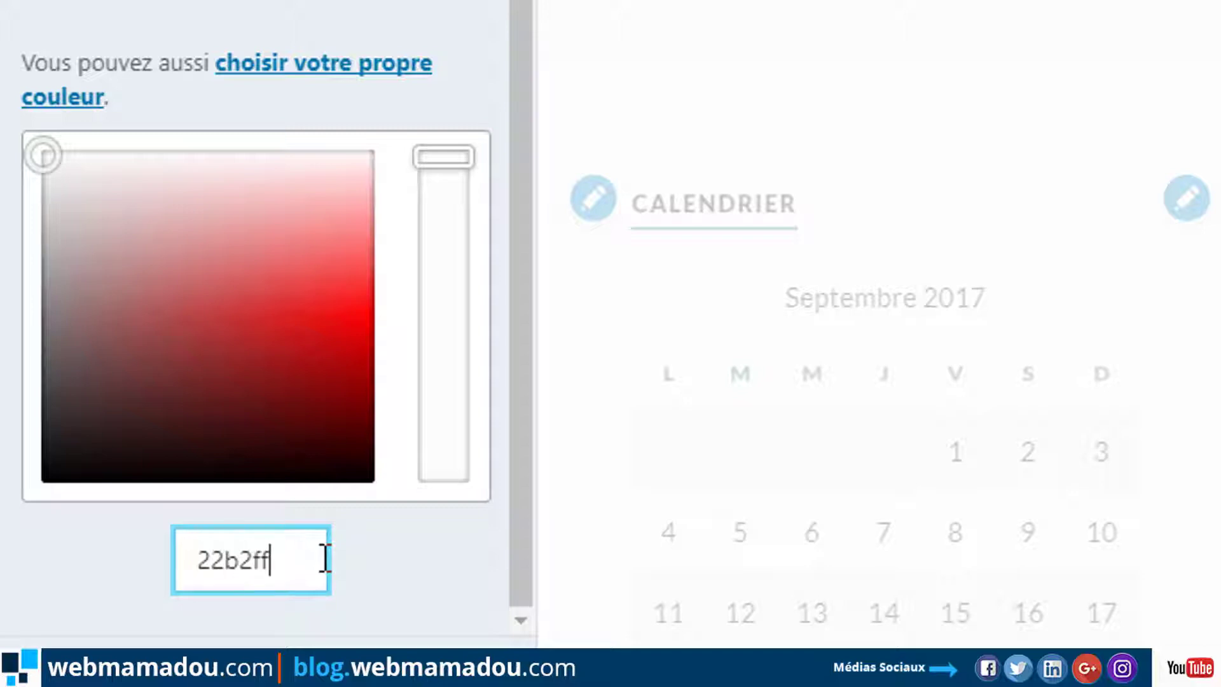
pyautogui.press('Return')
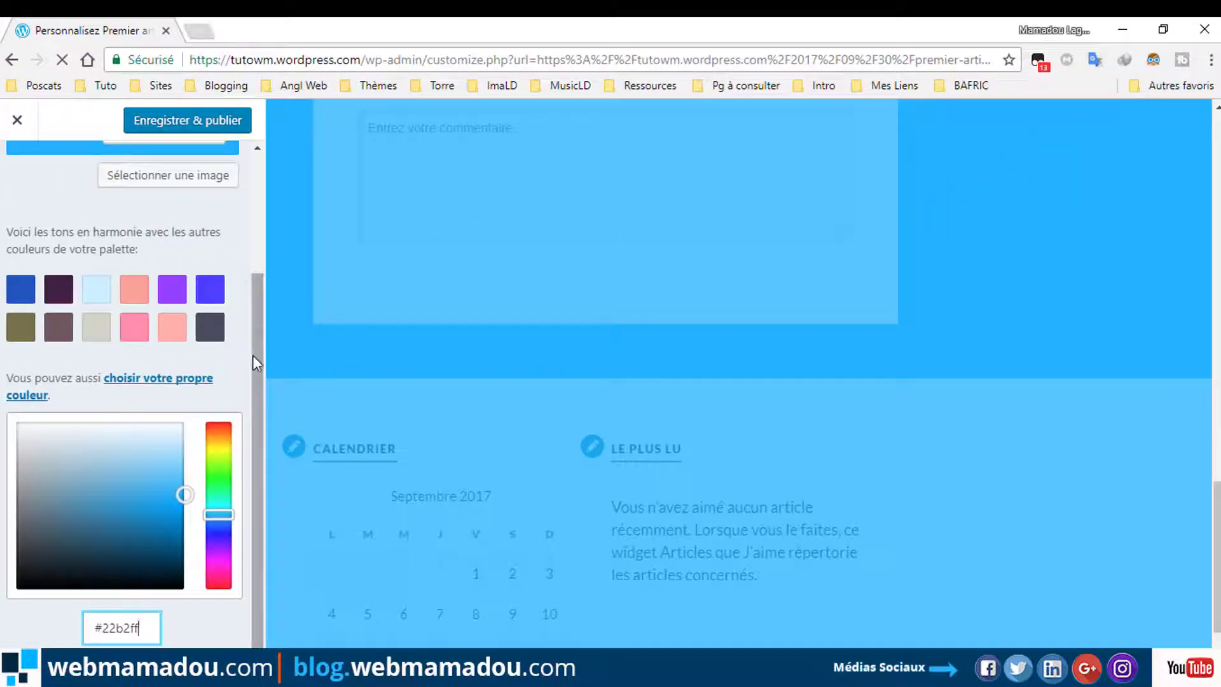
# Reset the background to its default white and publish the change.
pyautogui.moveTo(253, 354); pyautogui.dragTo(269, 253)
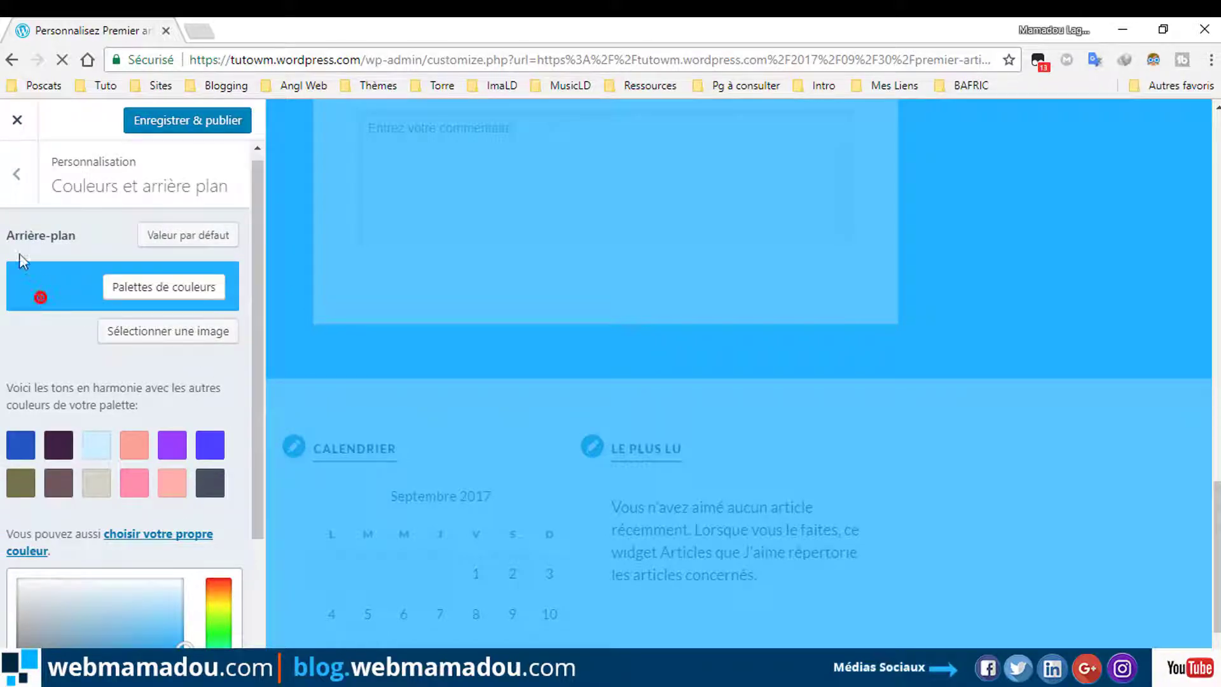
pyautogui.click(207, 236)
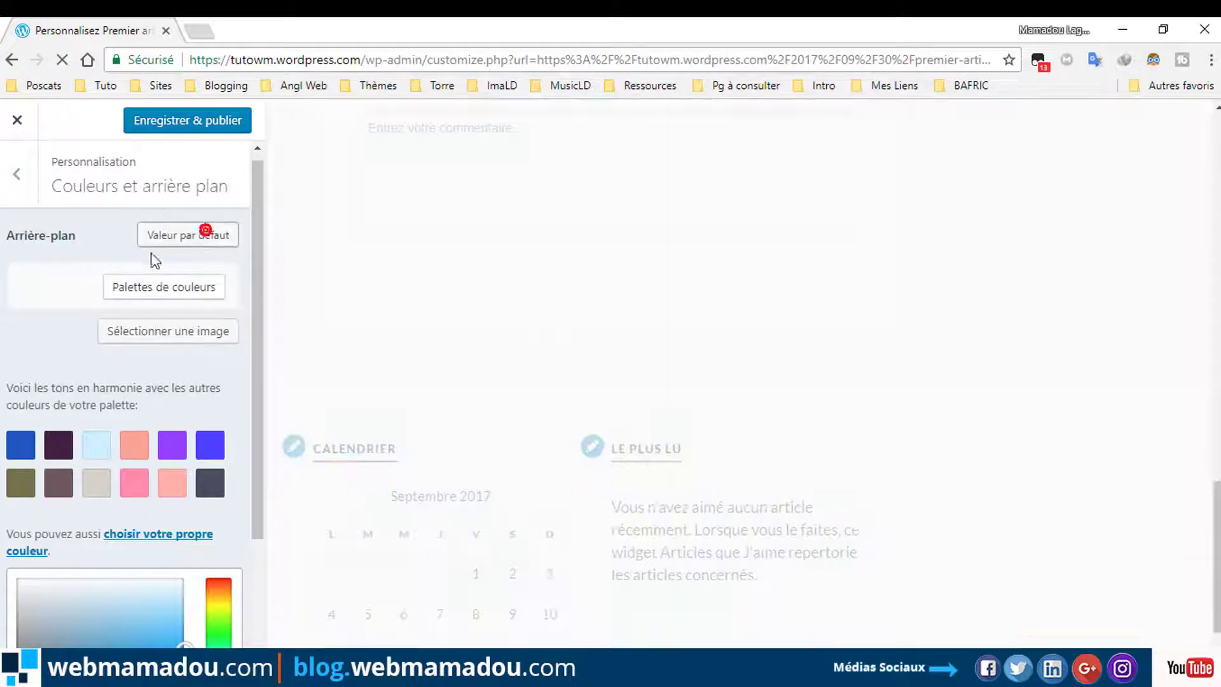
pyautogui.click(230, 121)
pyautogui.click(25, 176)
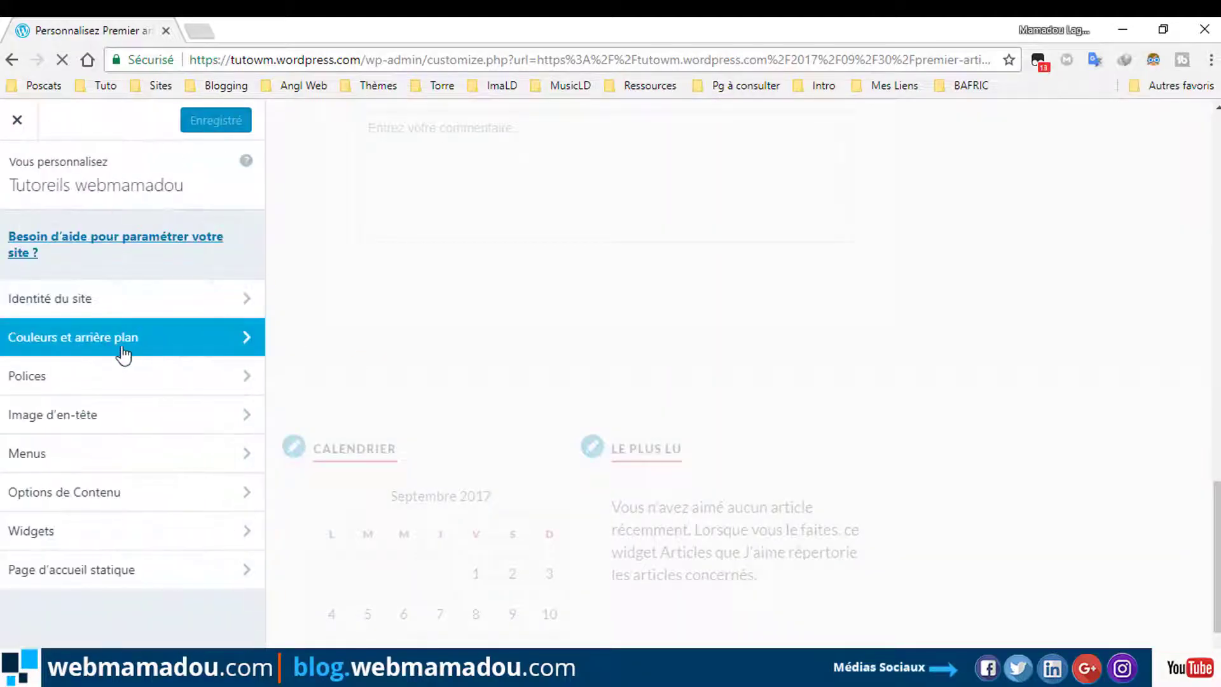
# Set the En-têtes (headings) font to Open Sans.
pyautogui.click(73, 389)
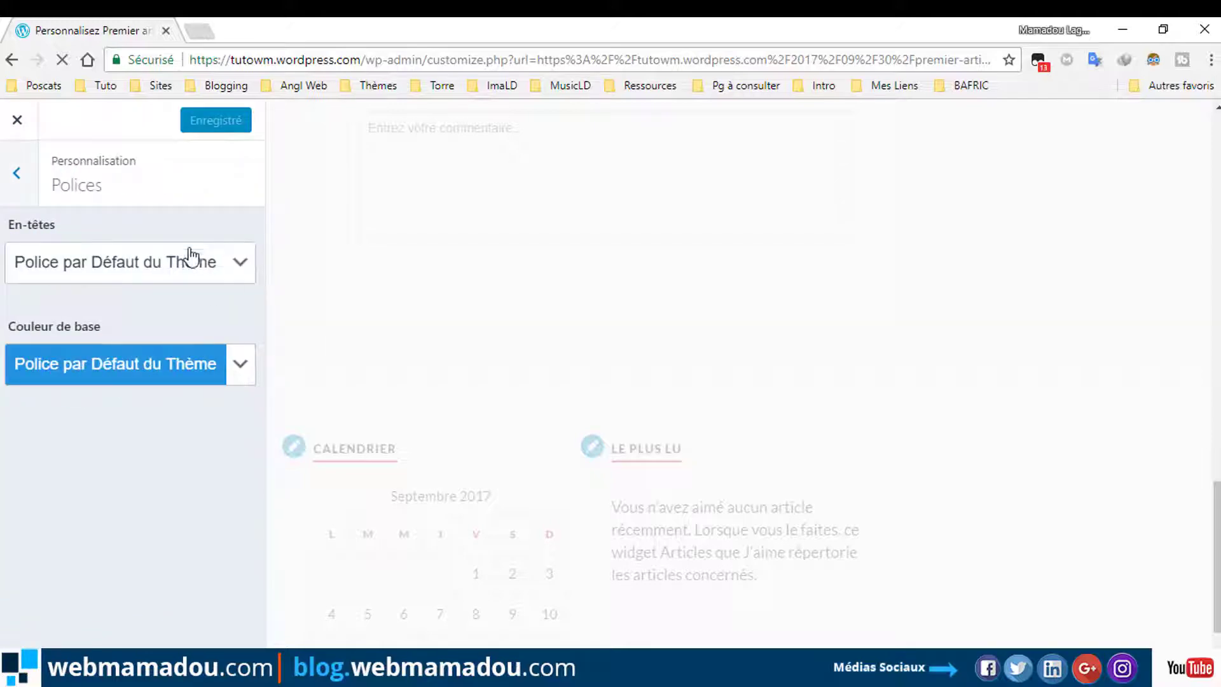
pyautogui.click(242, 263)
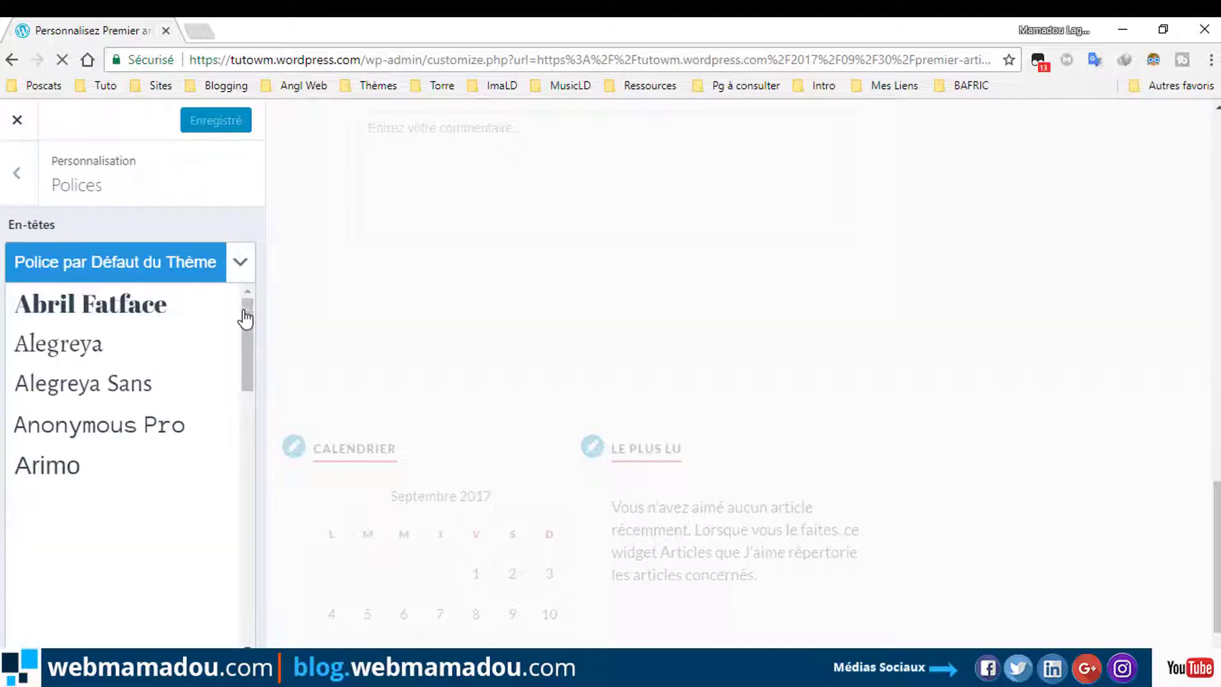
pyautogui.moveTo(246, 347); pyautogui.dragTo(240, 406)
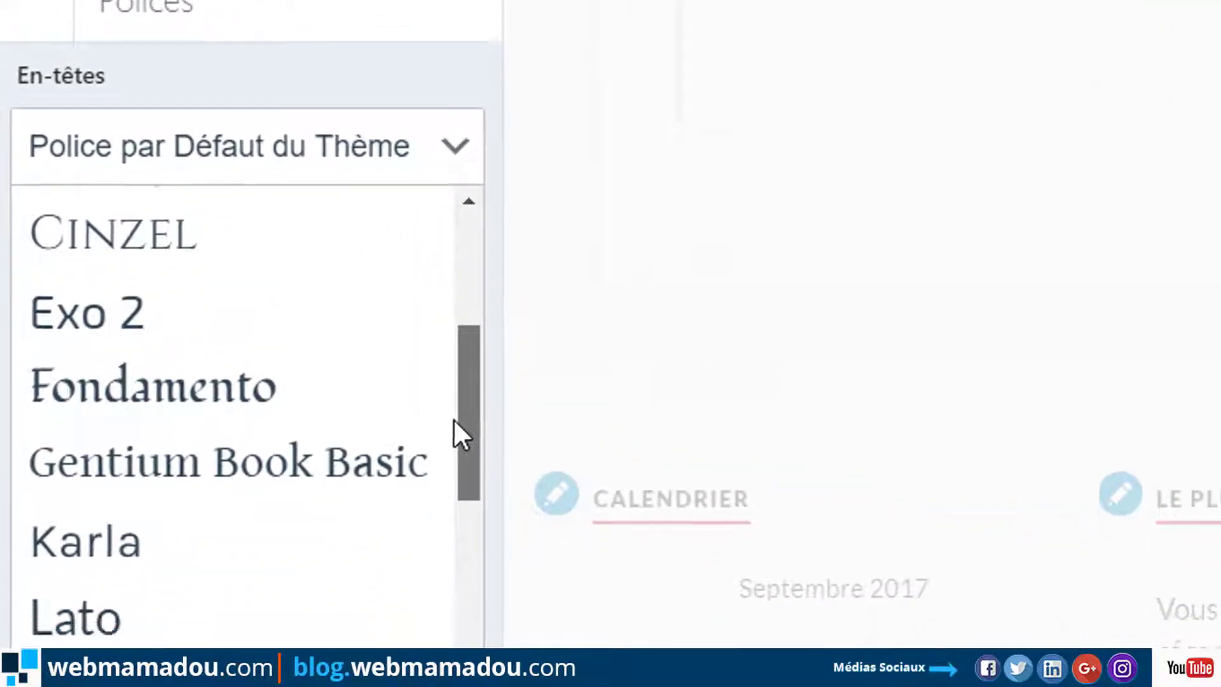
pyautogui.moveTo(453, 418); pyautogui.dragTo(456, 448)
pyautogui.moveTo(463, 227); pyautogui.dragTo(456, 483)
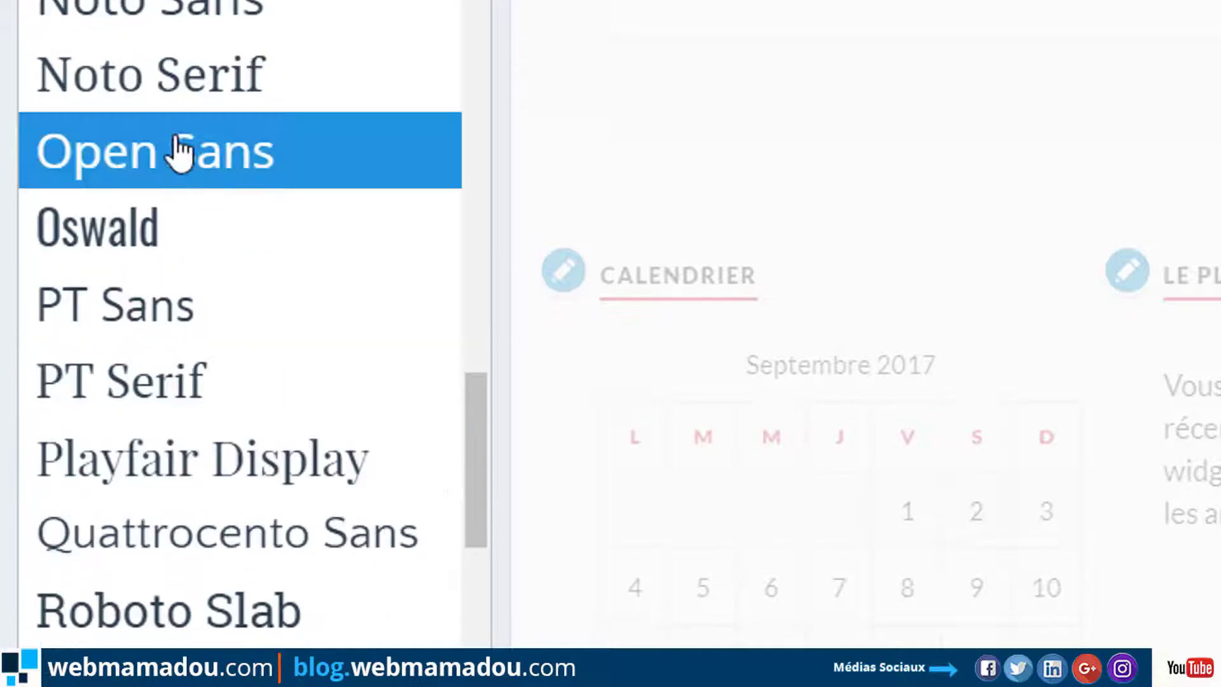
pyautogui.click(159, 172)
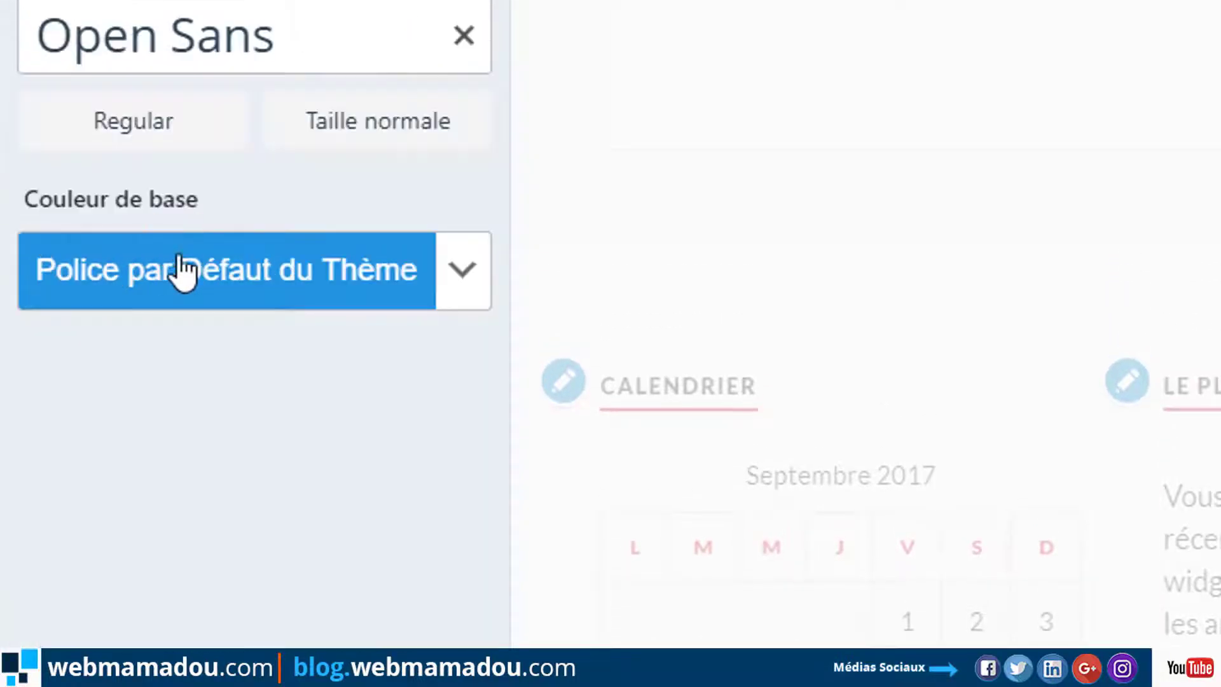
# Set the base text font to Alegreya and publish the font choices.
pyautogui.click(463, 270)
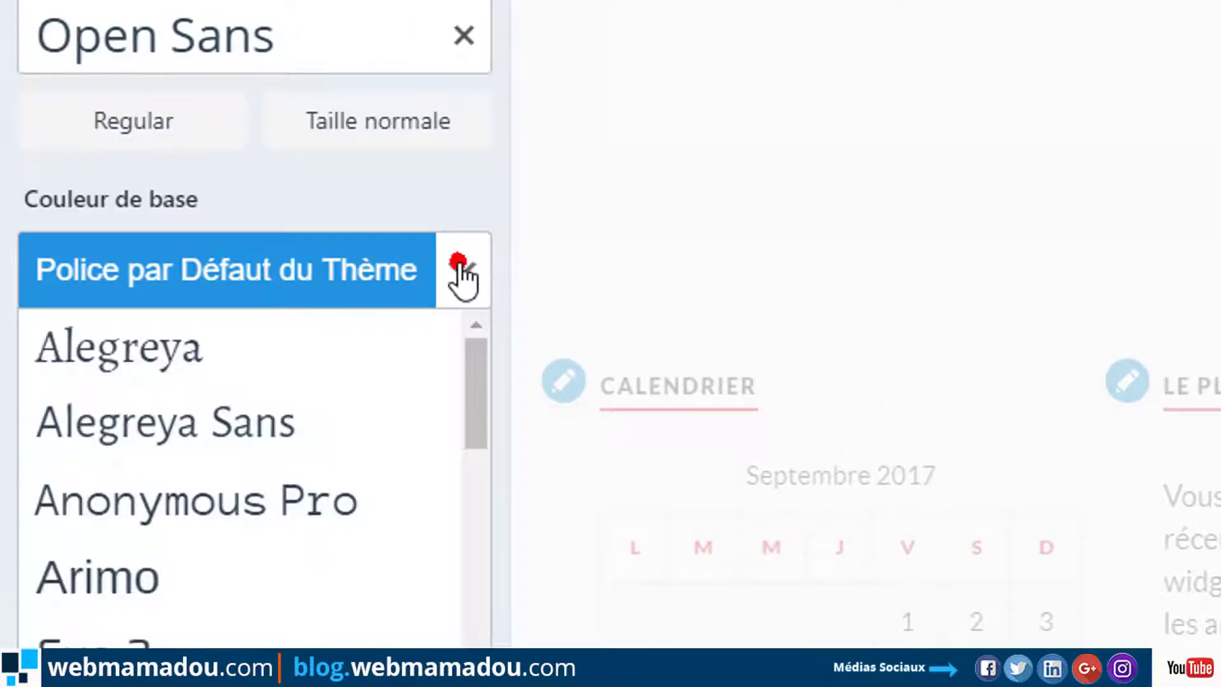
pyautogui.click(464, 412)
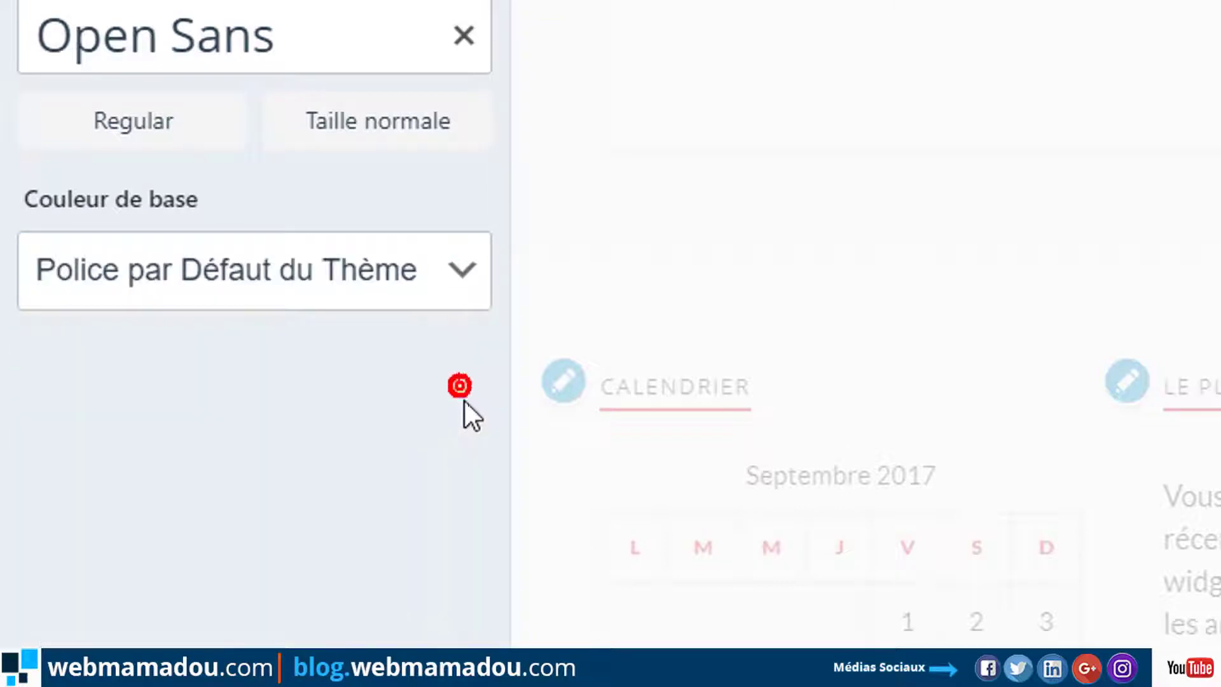
pyautogui.click(471, 270)
pyautogui.moveTo(480, 400); pyautogui.dragTo(543, 349)
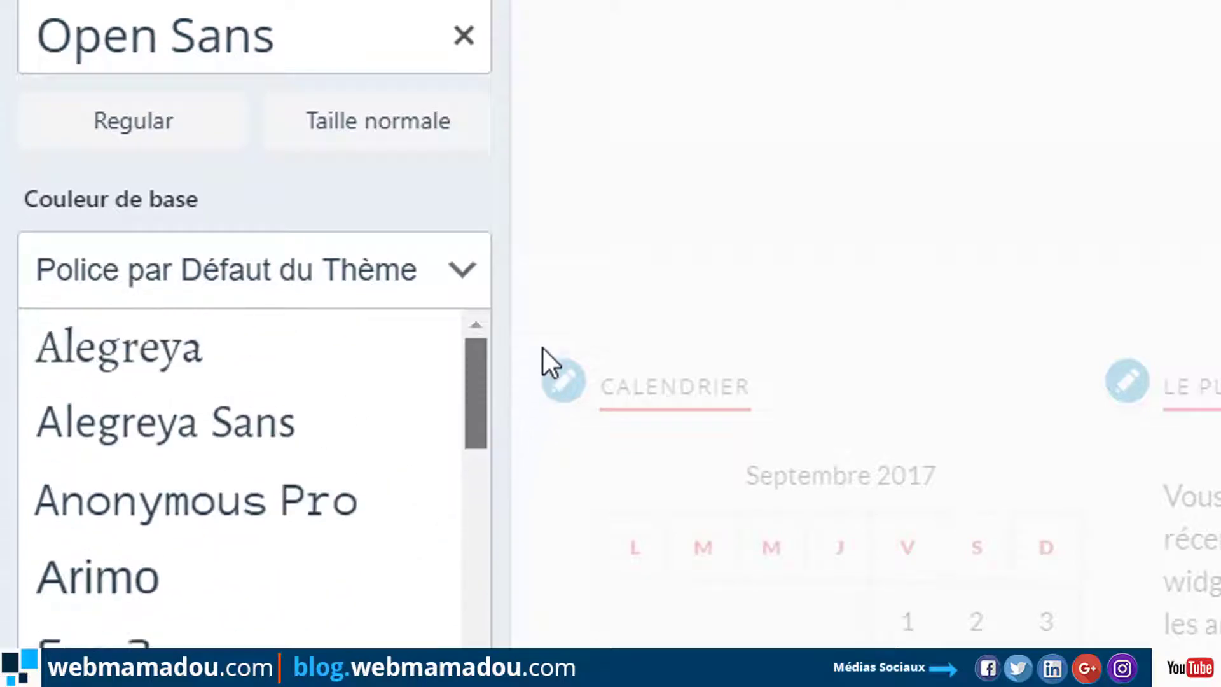
pyautogui.click(261, 354)
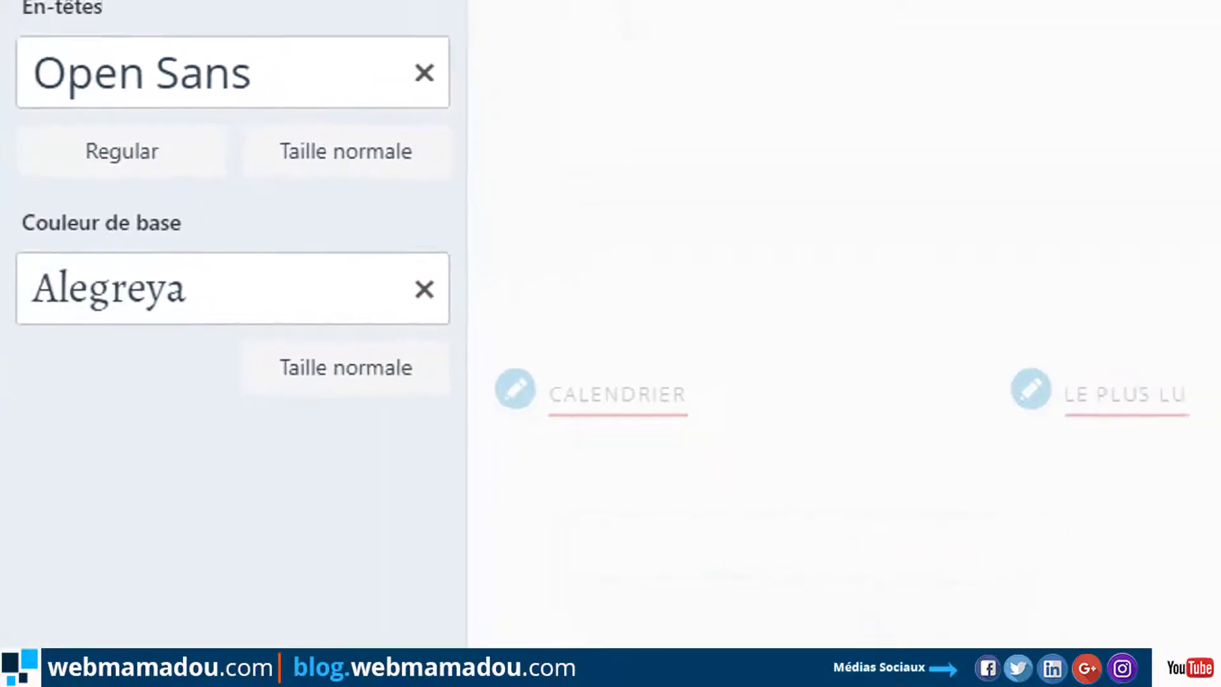
pyautogui.click(184, 75)
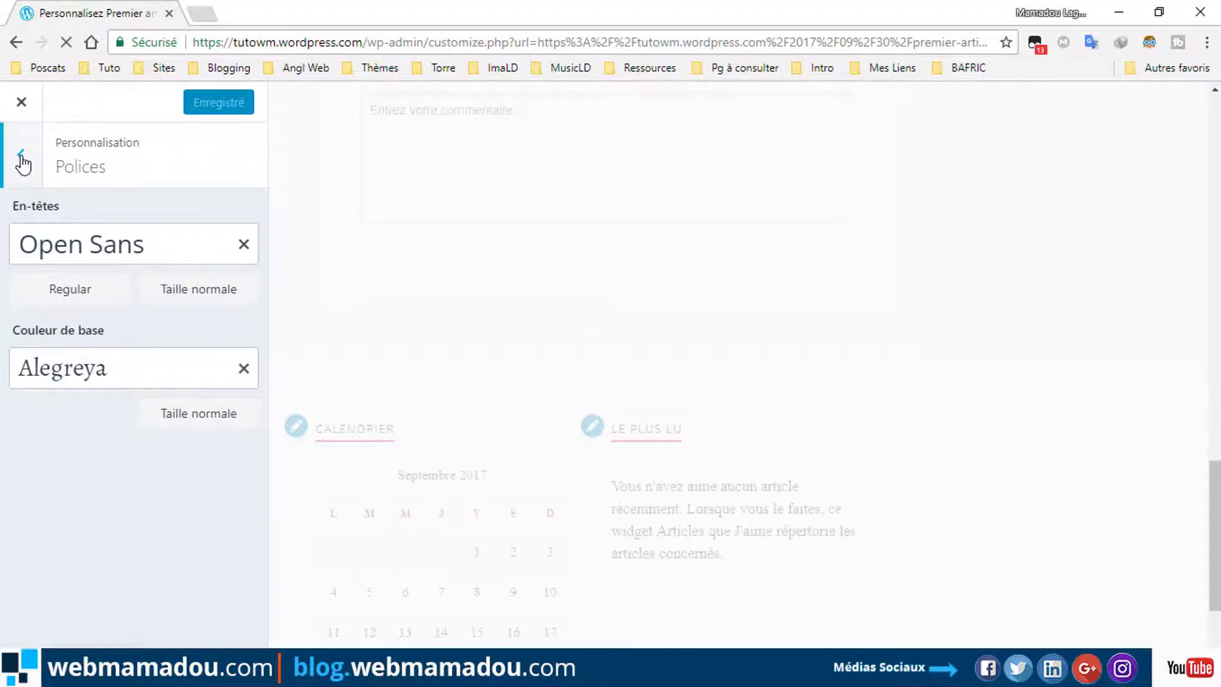
pyautogui.click(21, 158)
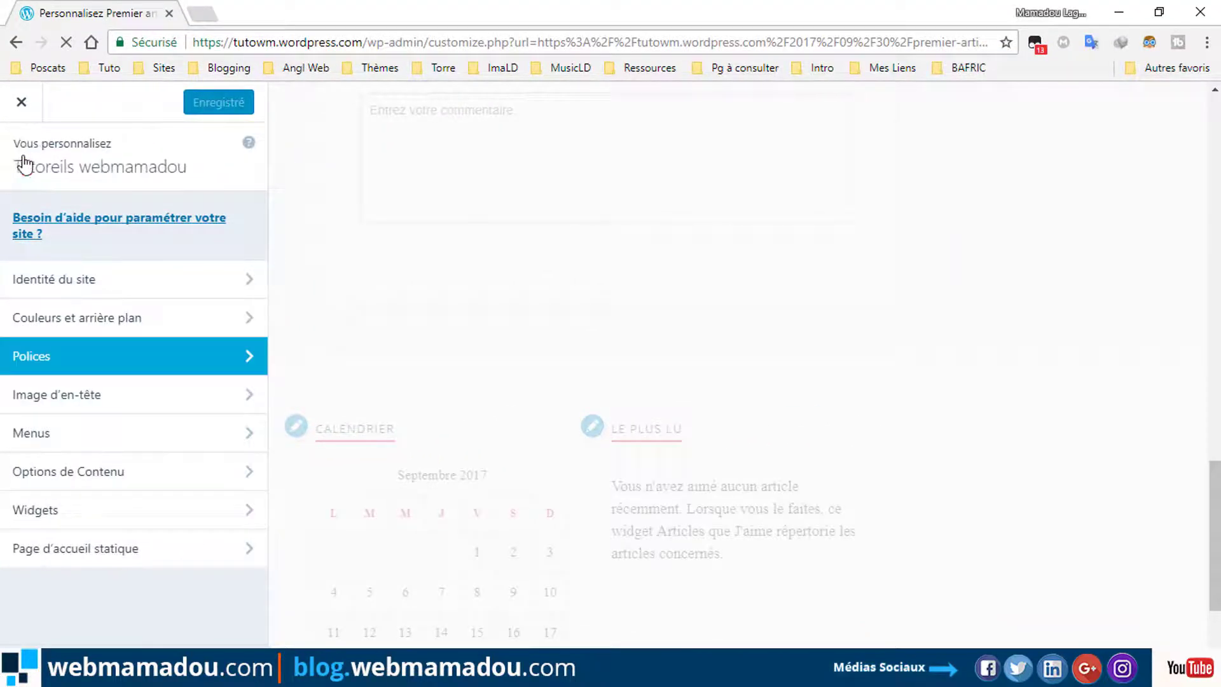
pyautogui.click(110, 408)
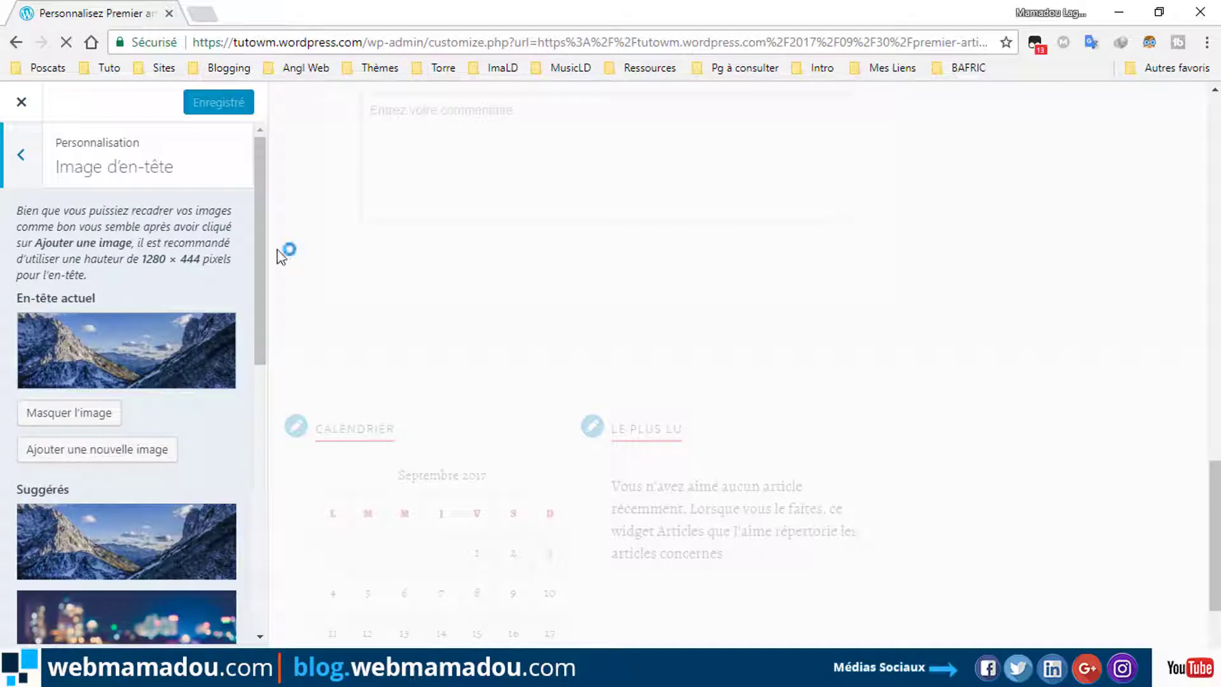
# Hide the mountain header image and upload bannière-0 as the new header image.
pyautogui.moveTo(264, 271); pyautogui.dragTo(254, 309)
pyautogui.click(61, 330)
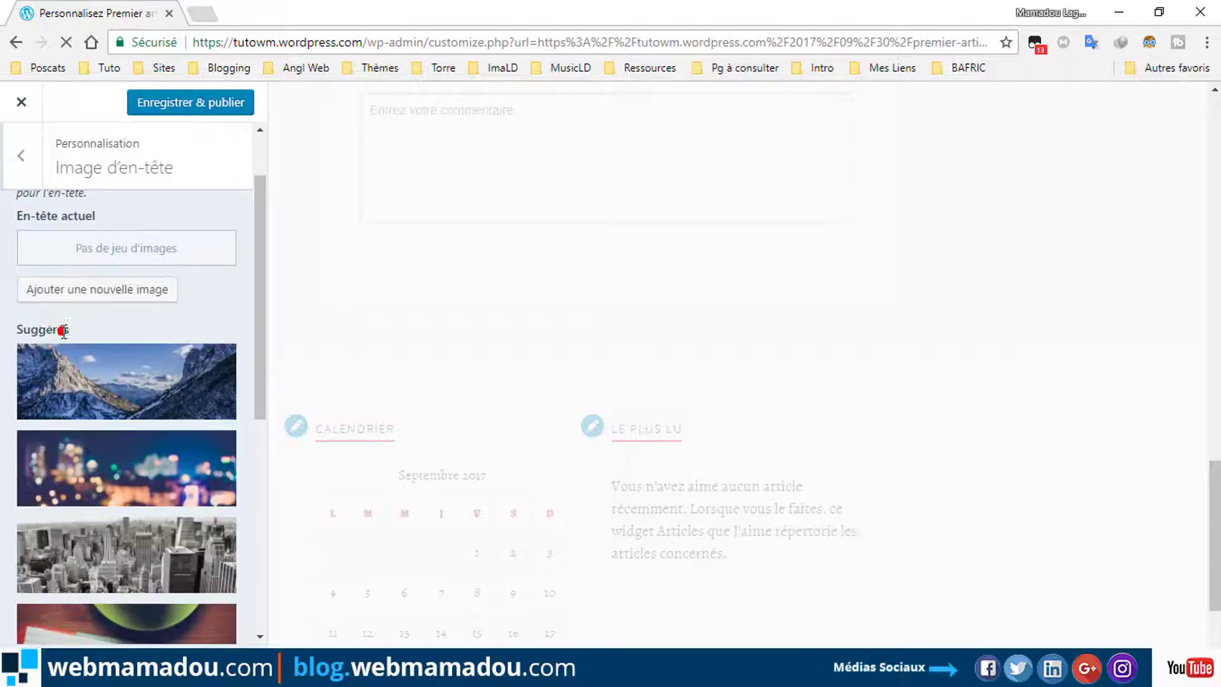
pyautogui.click(114, 282)
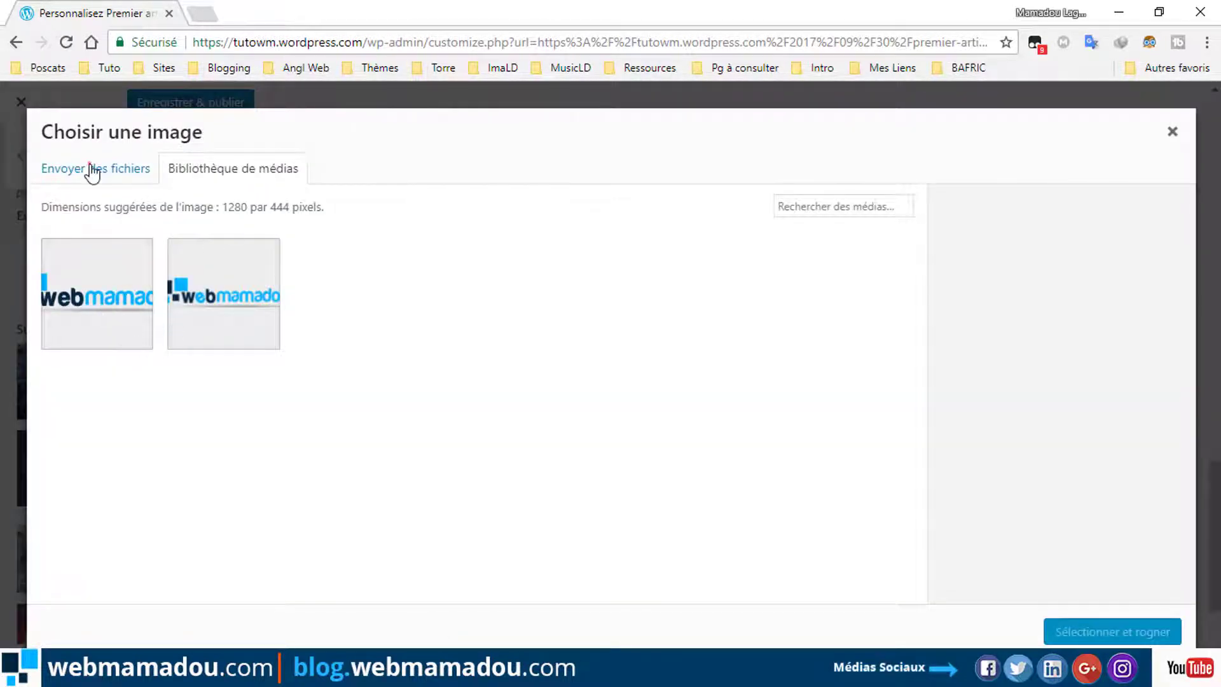
pyautogui.click(93, 170)
pyautogui.click(610, 399)
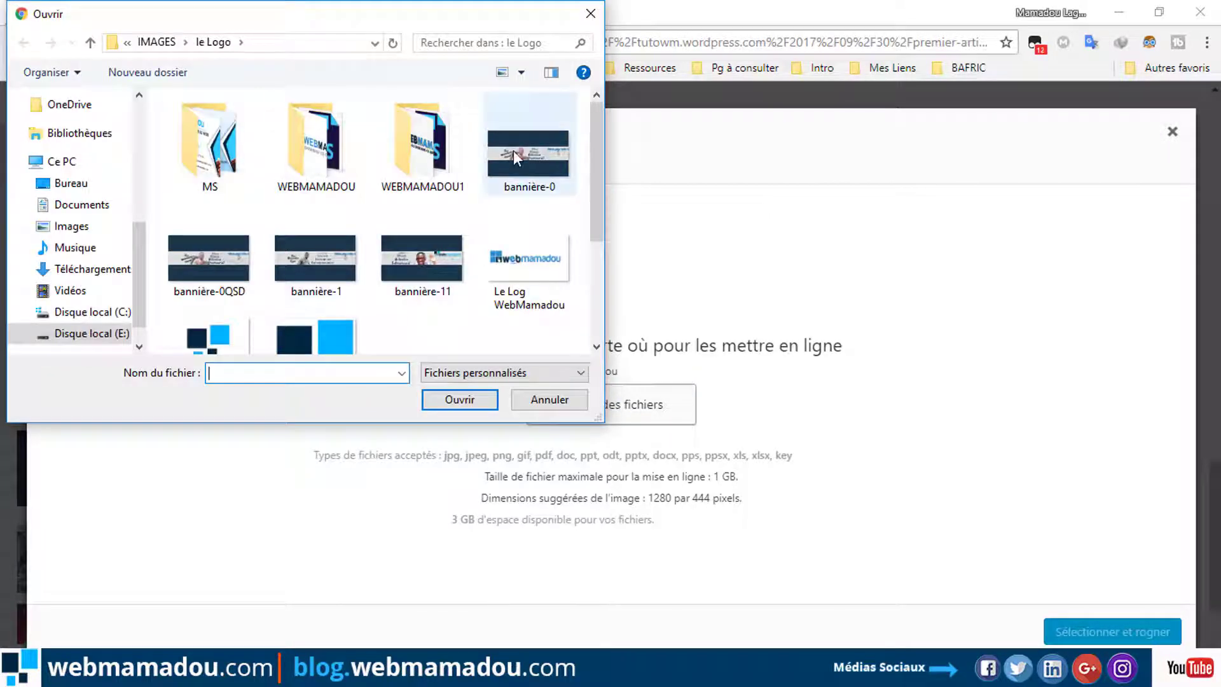
pyautogui.click(513, 150)
pyautogui.click(494, 398)
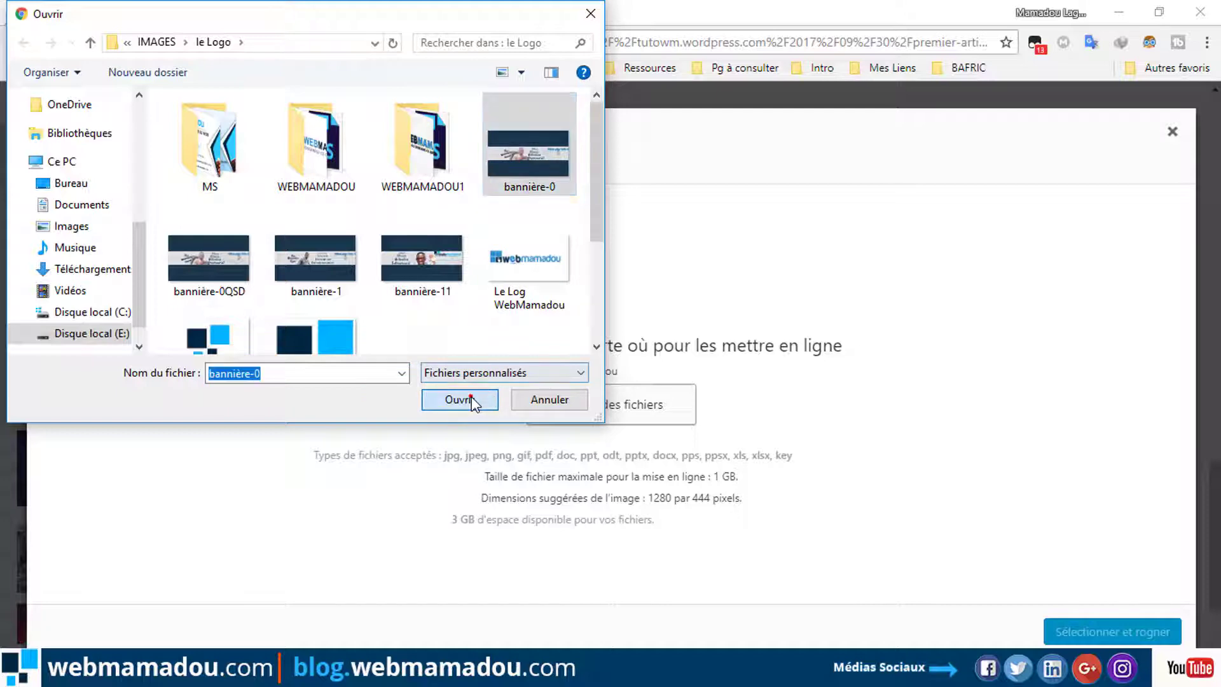
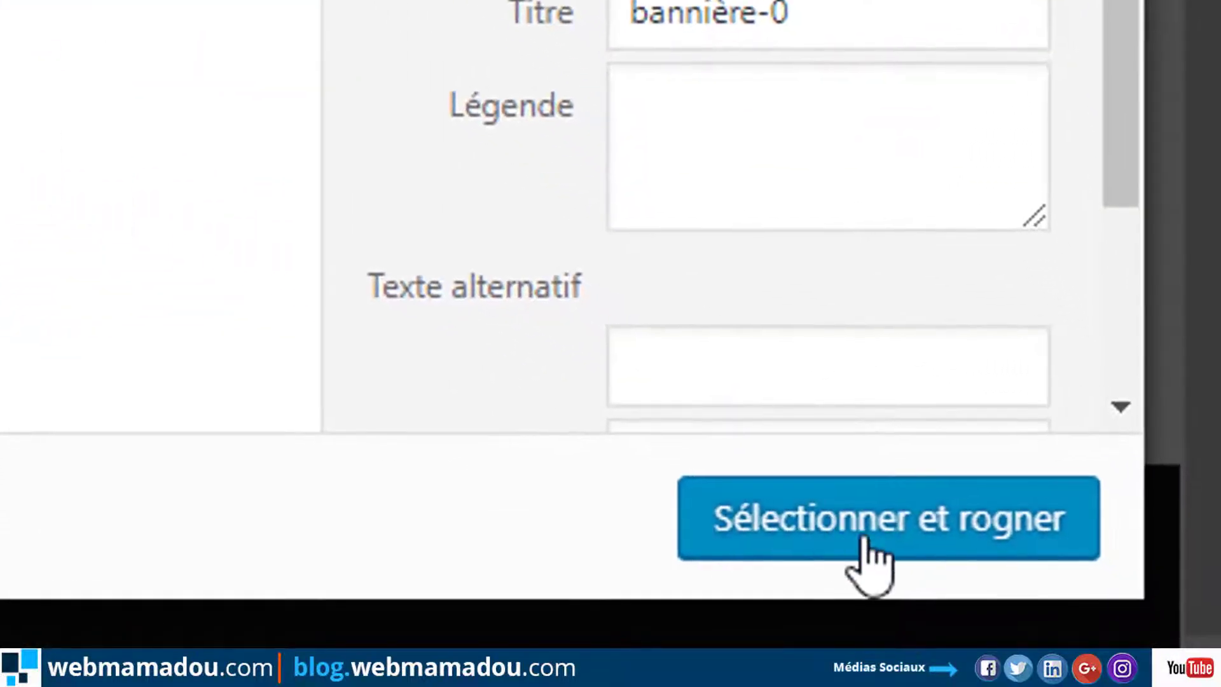
# Crop the uploaded 'Par Mamadou Koné' banner to its picture strip and apply it as the header image.
pyautogui.click(944, 506)
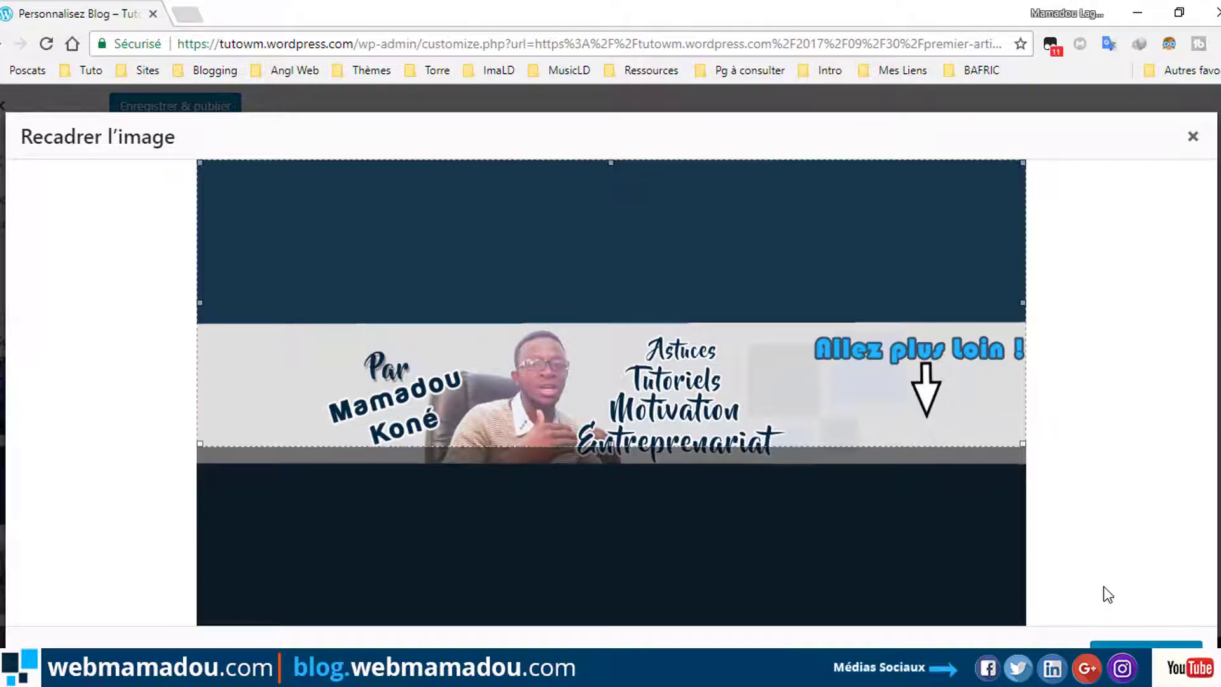
pyautogui.moveTo(800, 371); pyautogui.dragTo(786, 448)
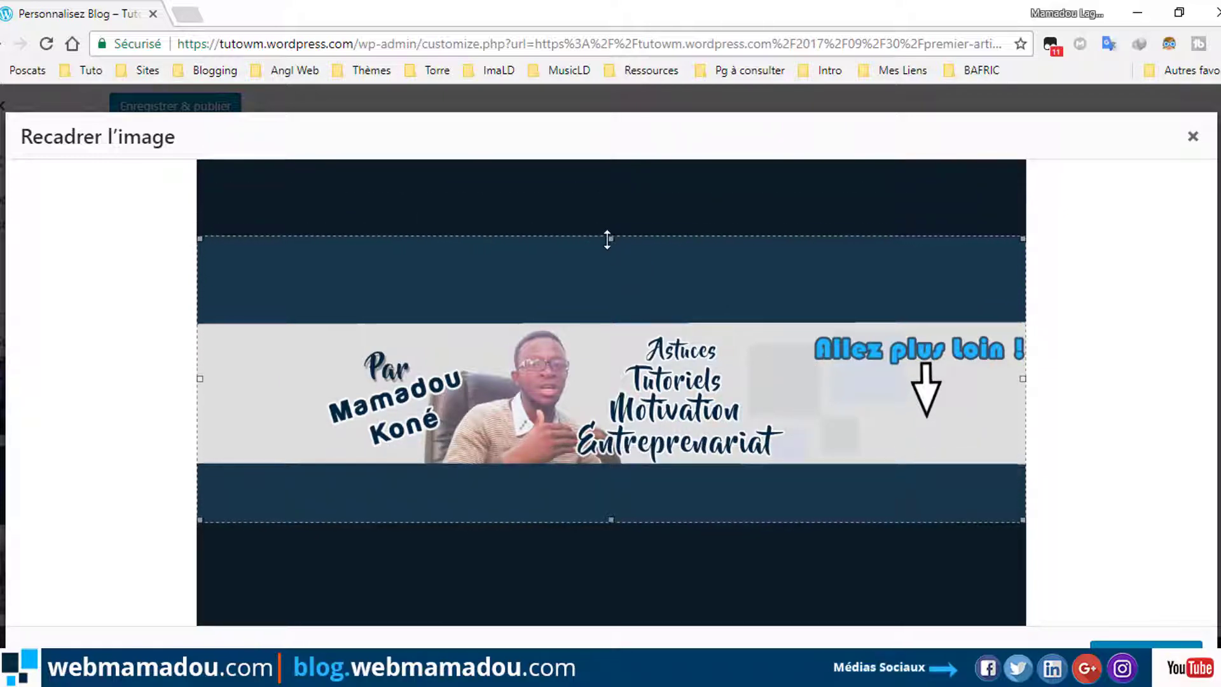
pyautogui.moveTo(610, 239); pyautogui.dragTo(610, 322)
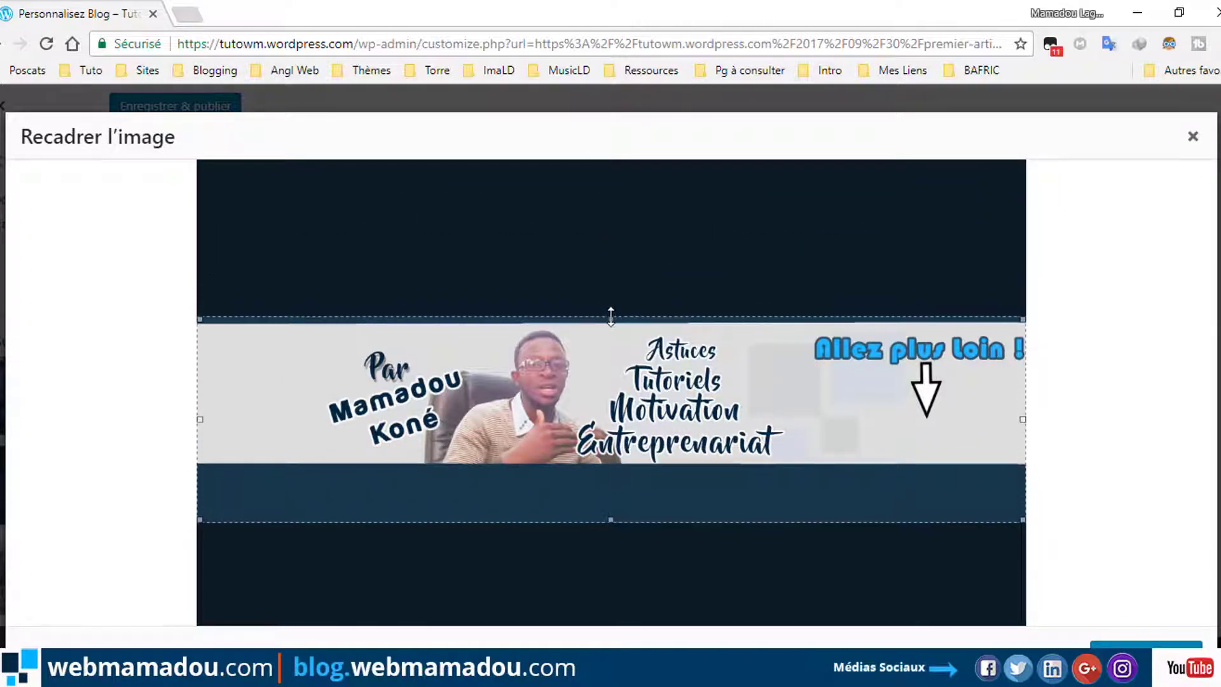
pyautogui.moveTo(611, 519); pyautogui.dragTo(612, 473)
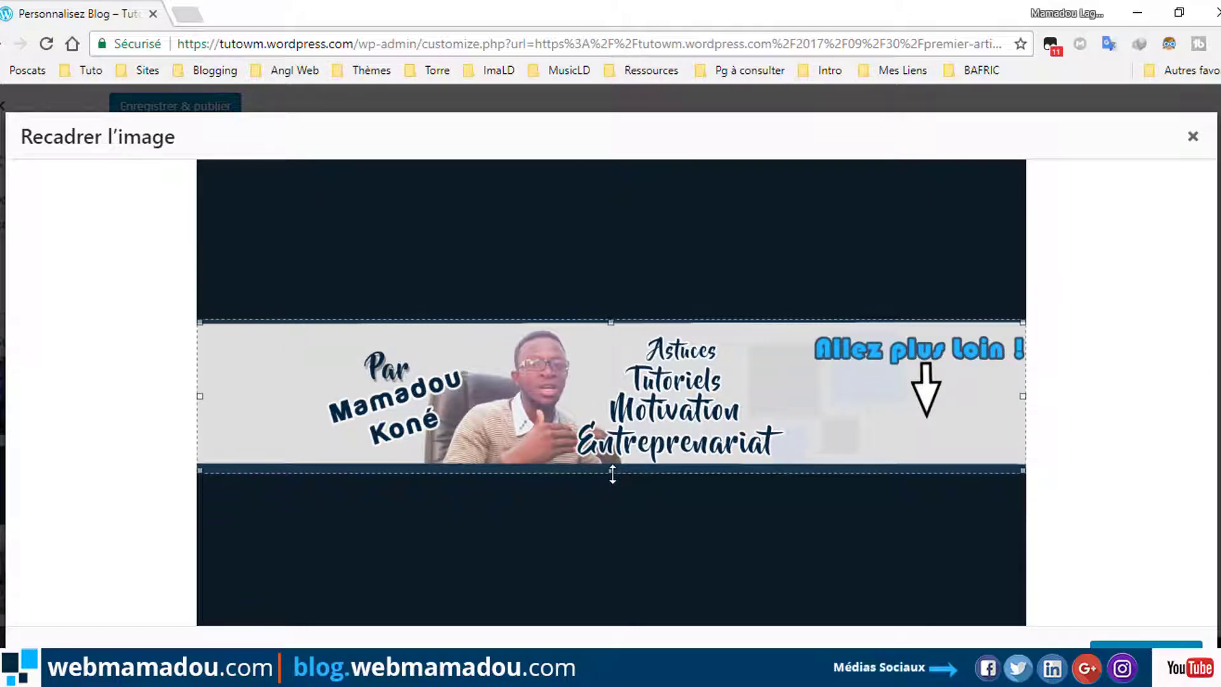
pyautogui.moveTo(623, 419); pyautogui.dragTo(622, 420)
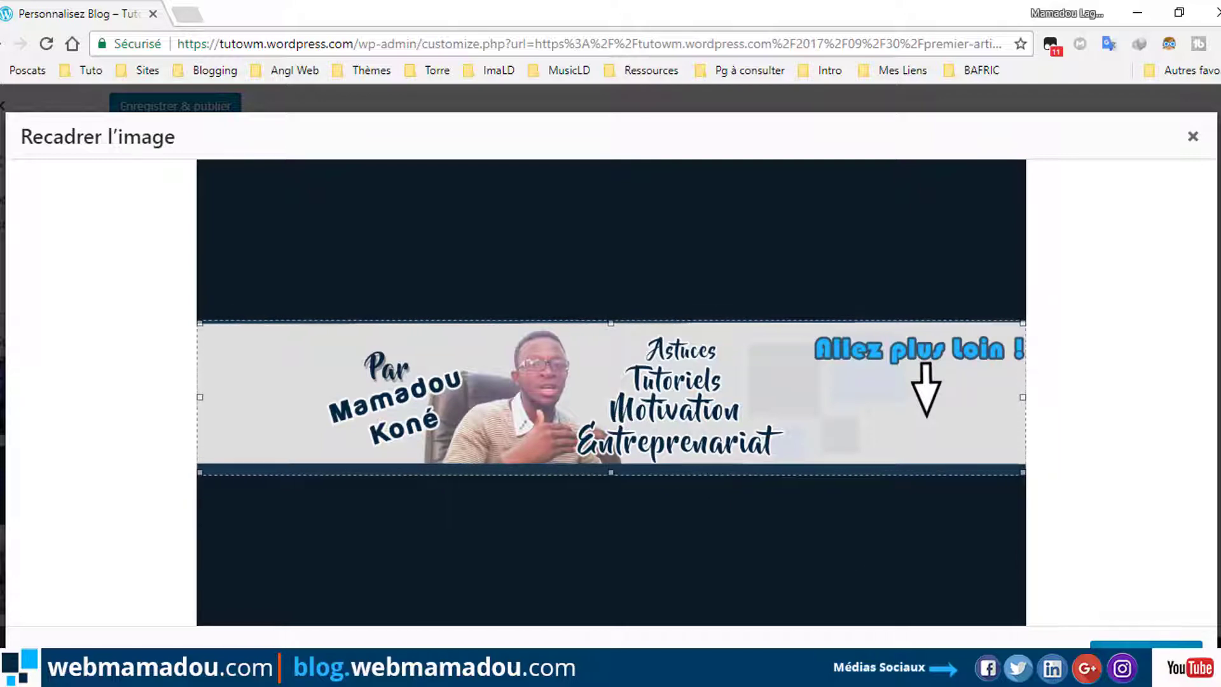
pyautogui.click(1106, 644)
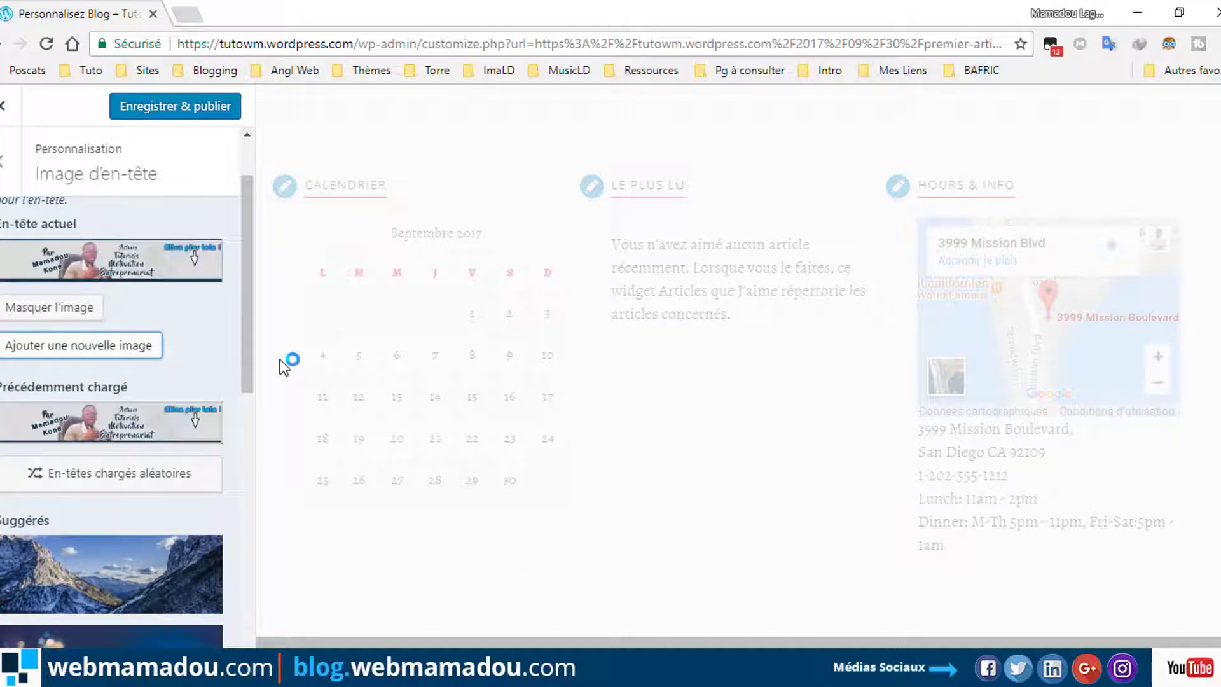
pyautogui.moveTo(245, 327); pyautogui.dragTo(248, 356)
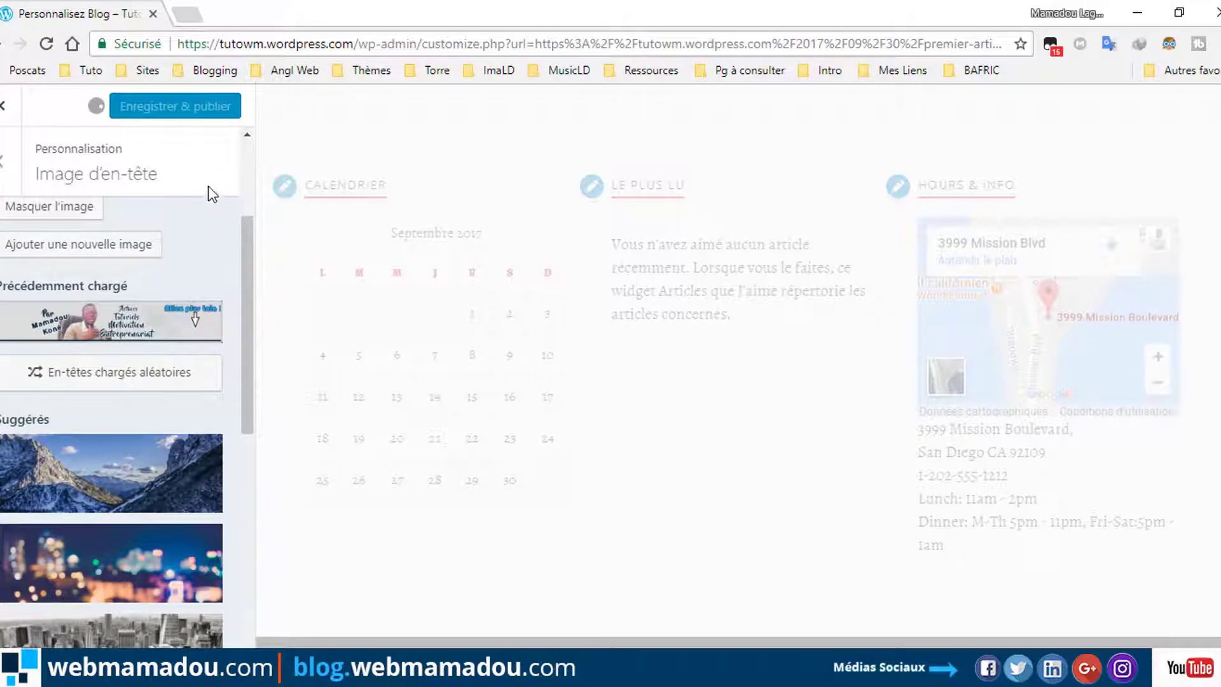
# Open tutowm.wordpress.com in a new tab and scroll through the live site to check the header.
pyautogui.click(184, 14)
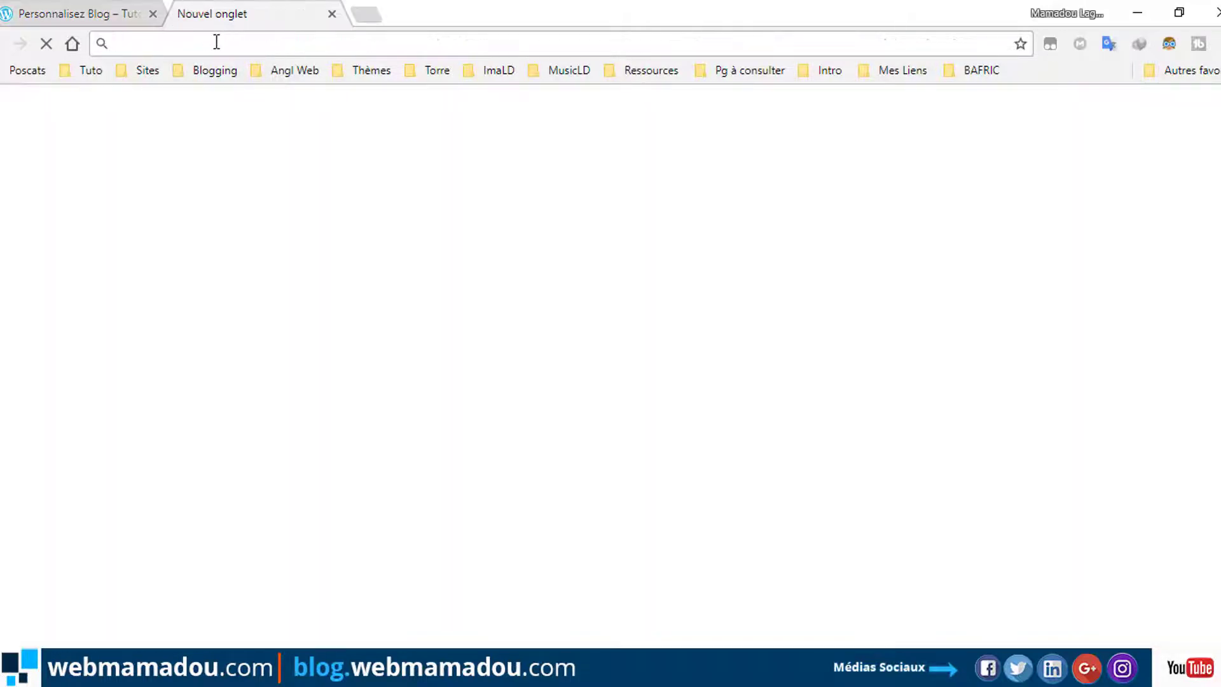
pyautogui.write('tutowm.wordpress.com')
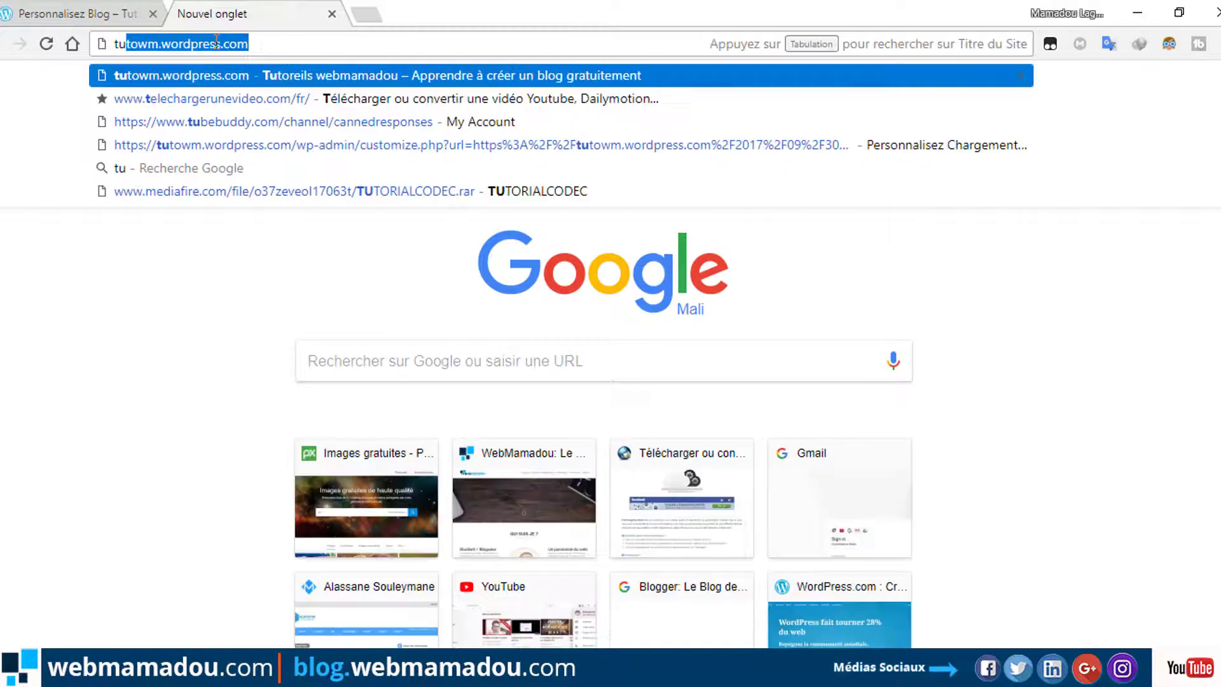
pyautogui.press('Return')
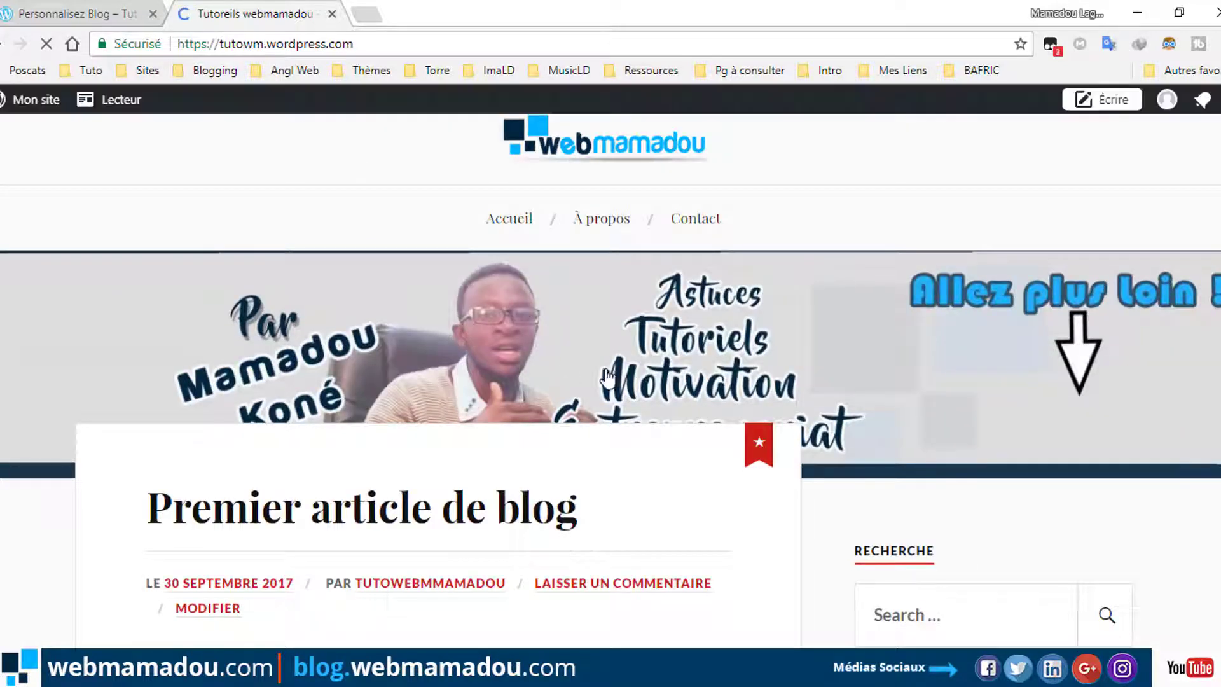
pyautogui.scroll(-5, 710, 402)
pyautogui.scroll(2, 703, 383)
pyautogui.scroll(4, 703, 383)
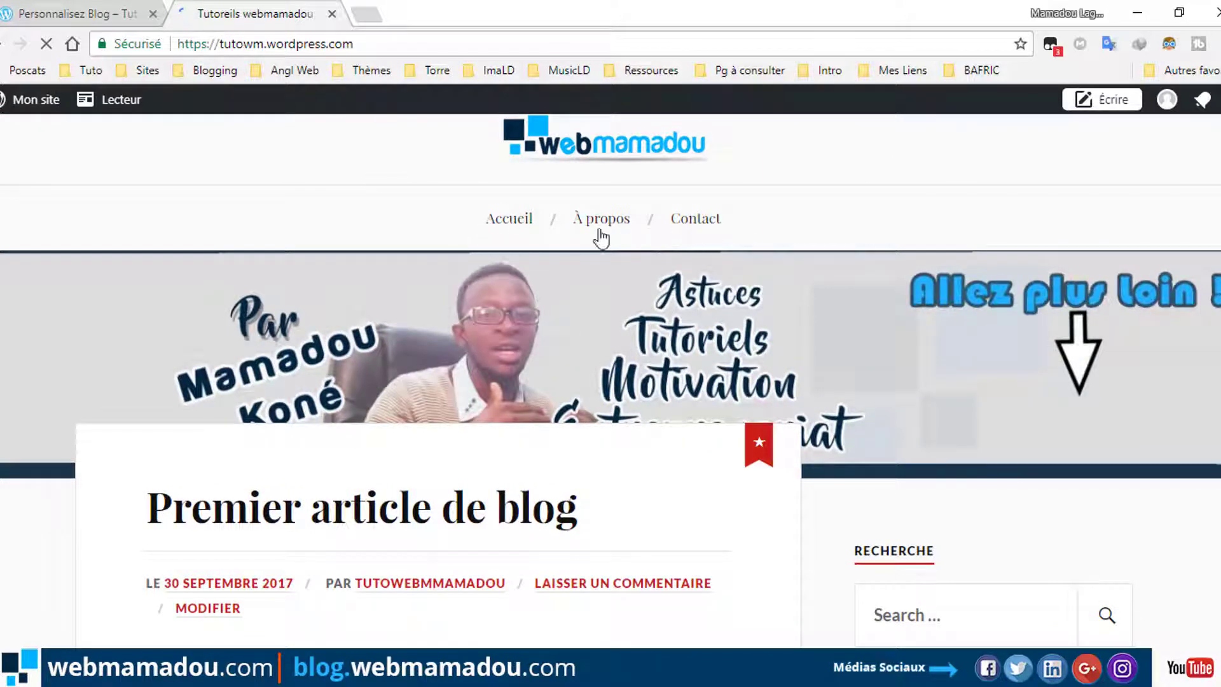
pyautogui.scroll(-5, 640, 407)
pyautogui.scroll(2, 479, 392)
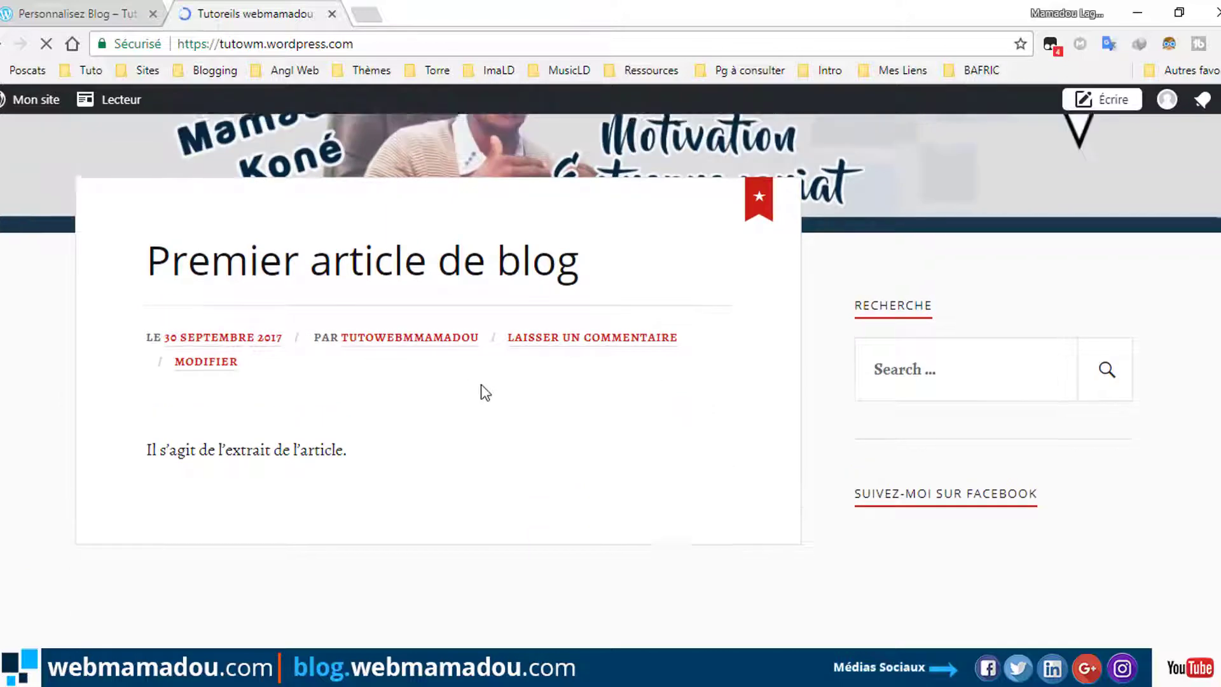
pyautogui.scroll(-2, 1004, 584)
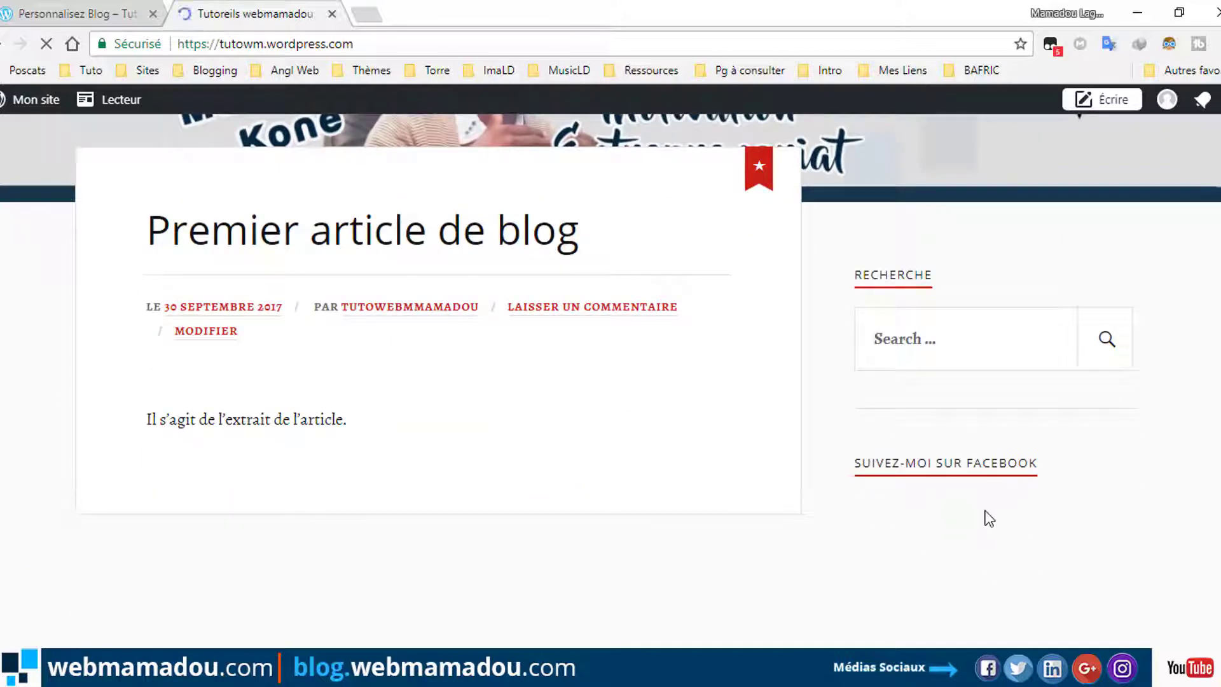
pyautogui.click(919, 331)
pyautogui.scroll(-8, 932, 482)
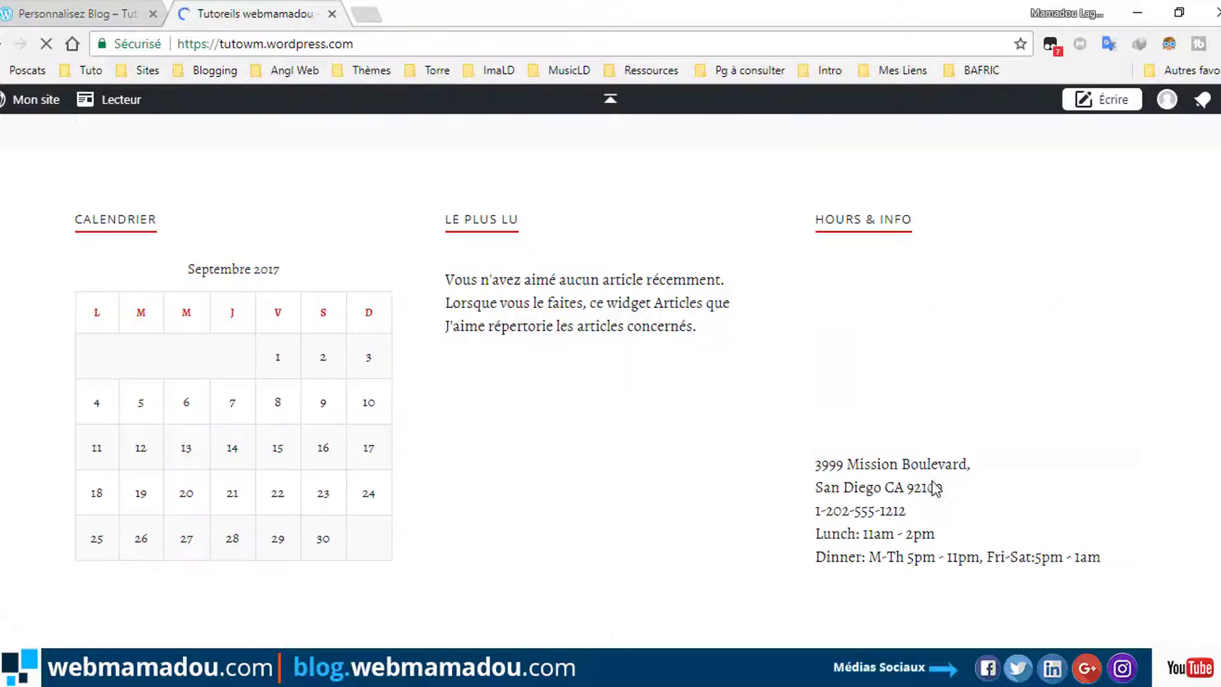
pyautogui.scroll(2, 750, 407)
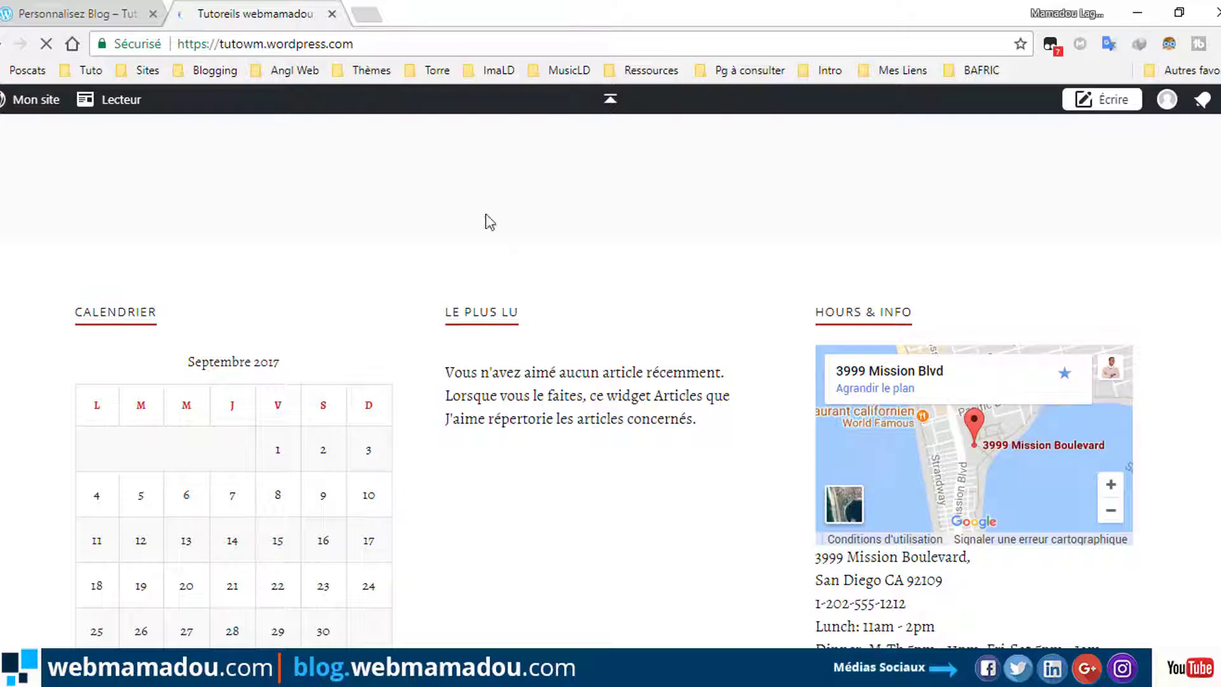
# Back in the customizer, look through the main settings list and the Options de Contenu section.
pyautogui.click(56, 10)
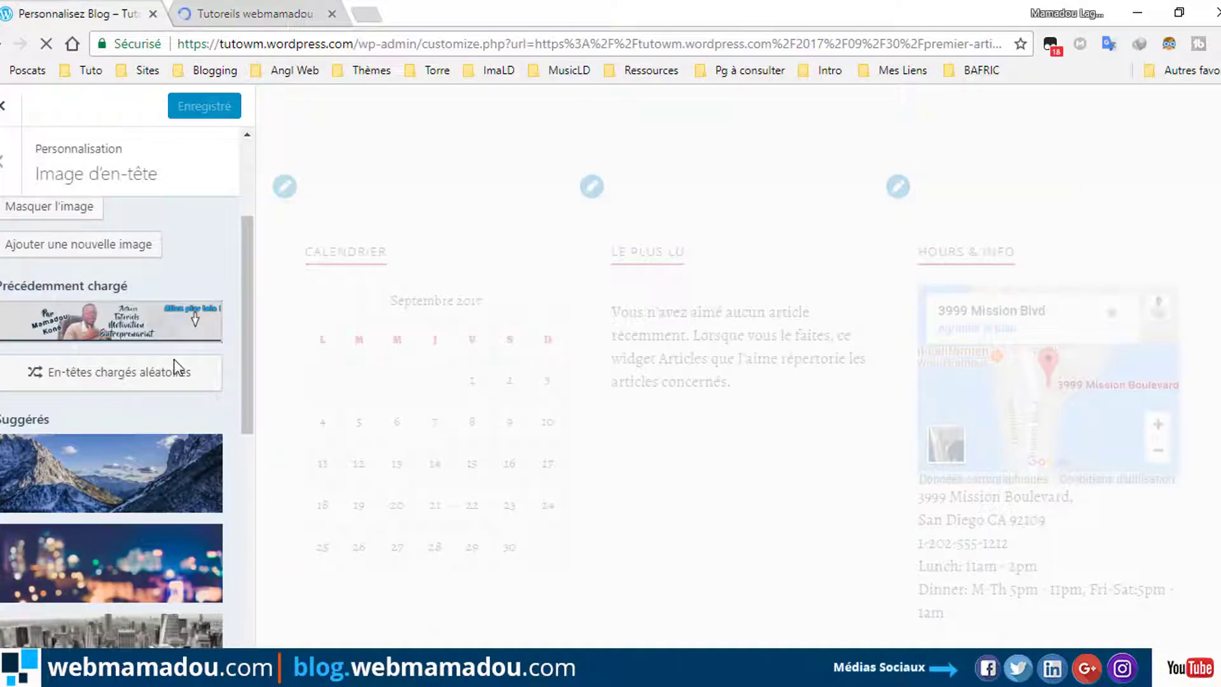
pyautogui.click(5, 170)
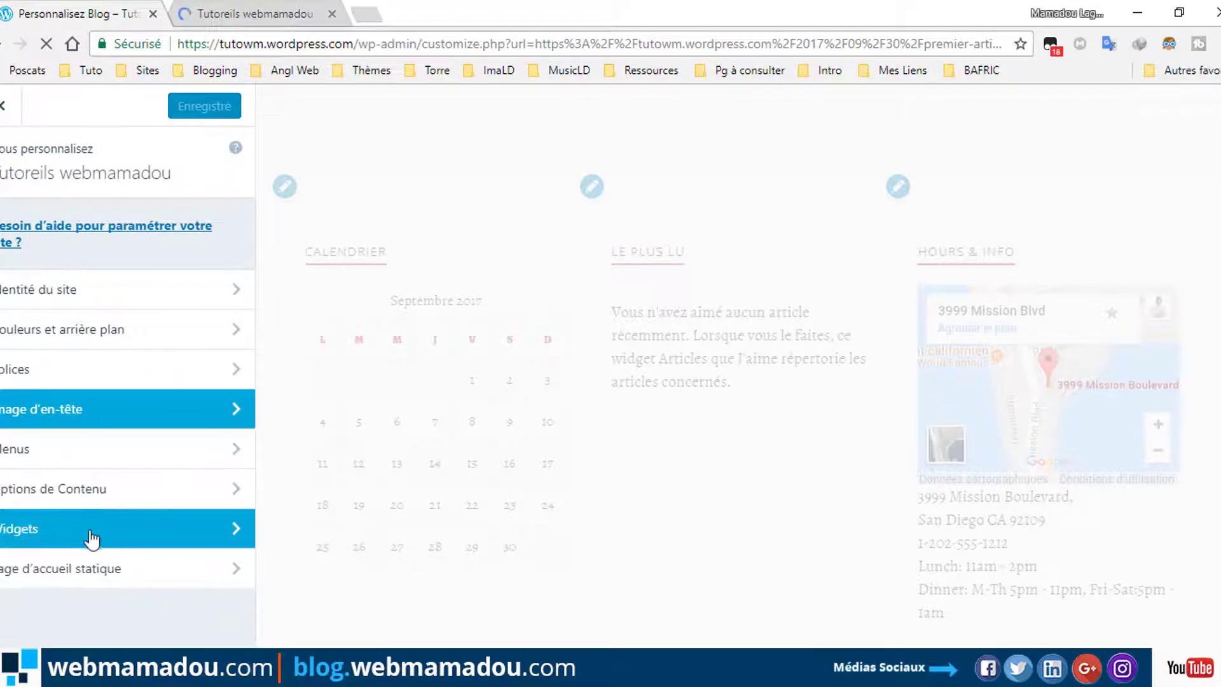
pyautogui.click(88, 498)
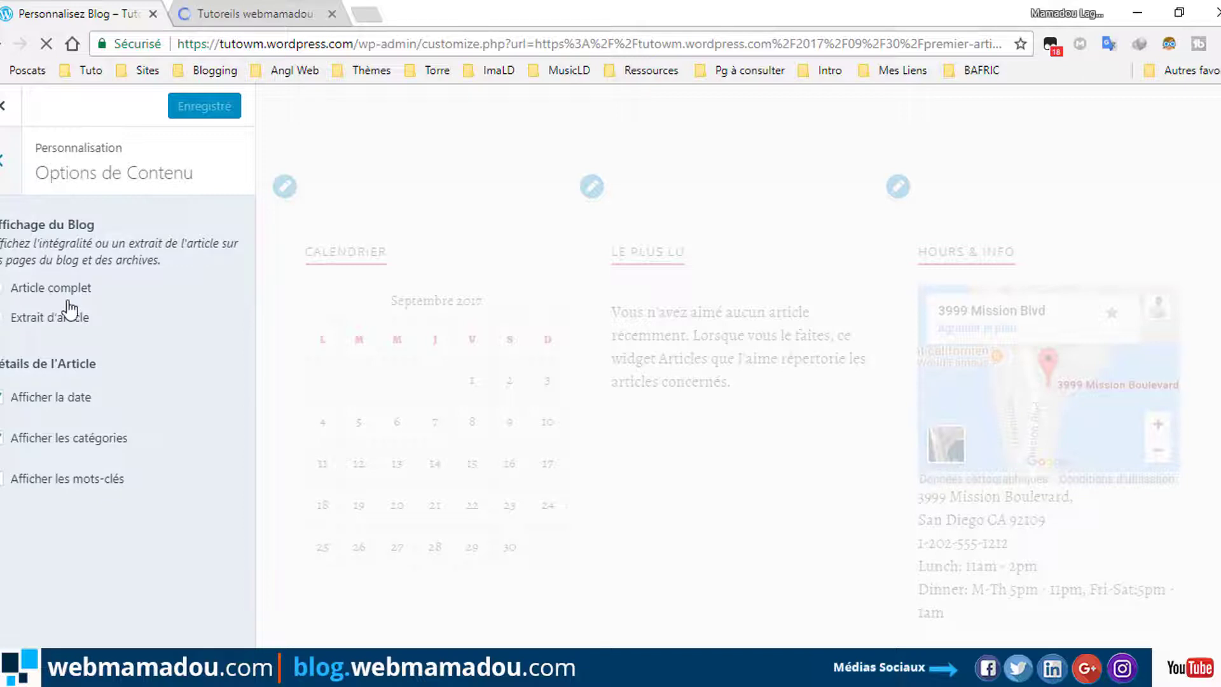
pyautogui.click(6, 160)
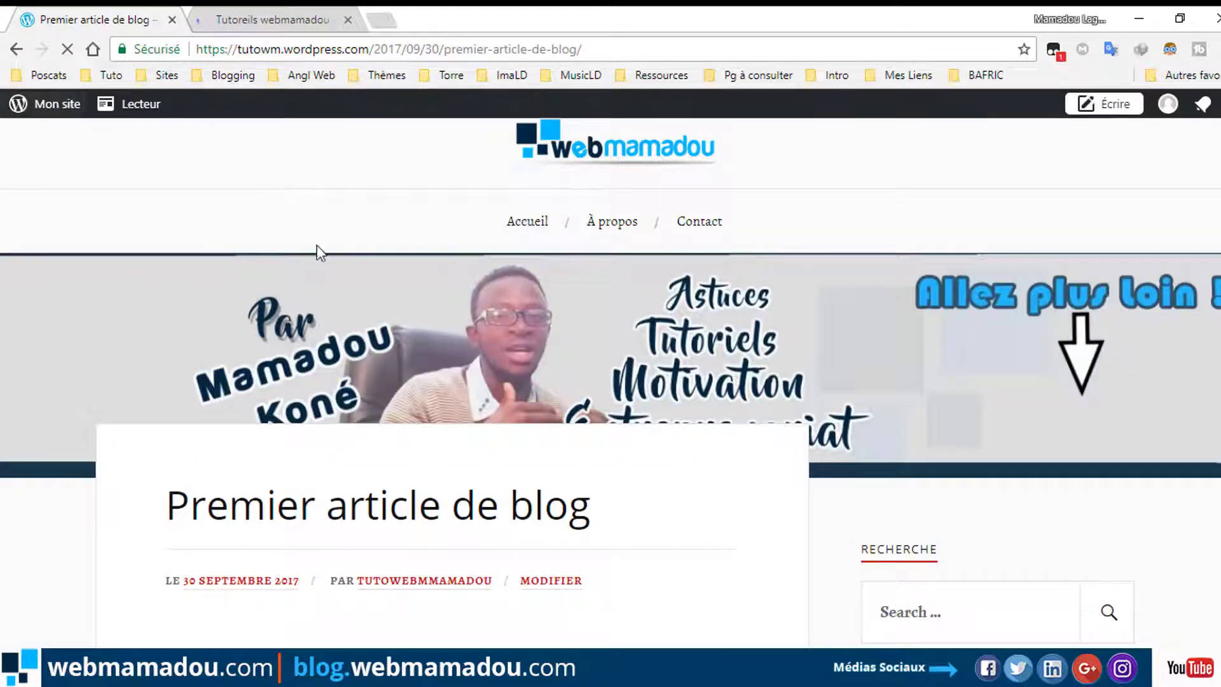
# Reopen the theme customizer via the Personnaliser link in the Mon site panel.
pyautogui.scroll(-15, 646, 388)
pyautogui.scroll(-7, 642, 398)
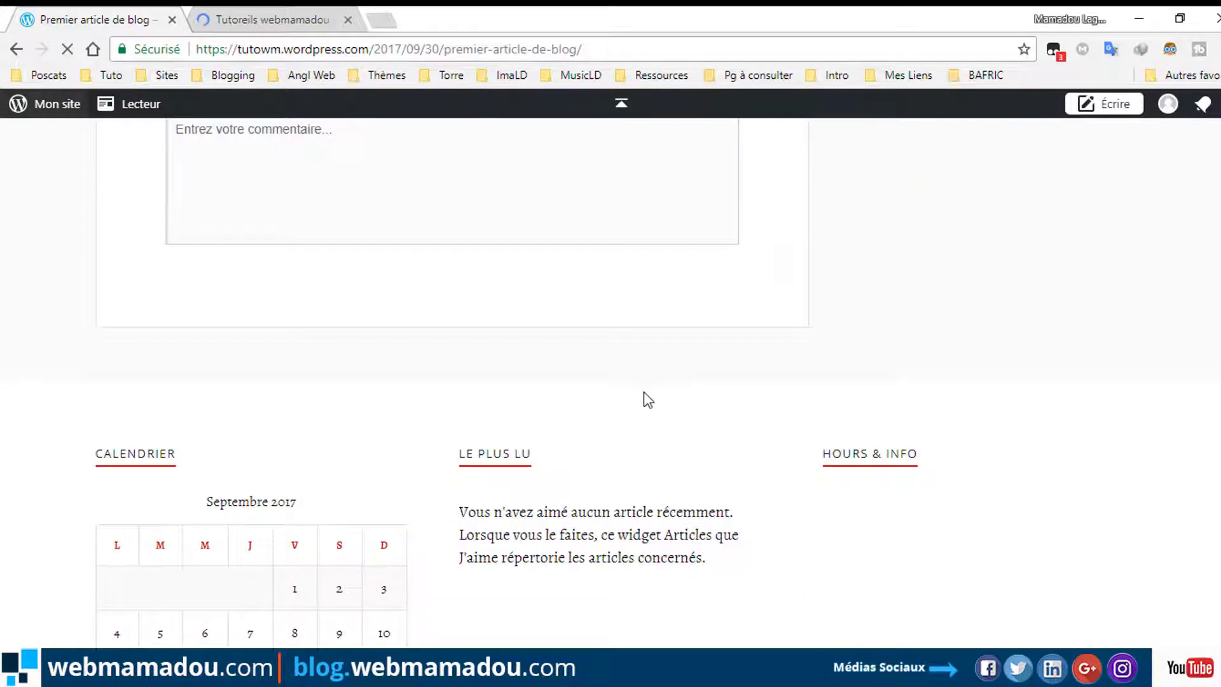
pyautogui.scroll(-4, 647, 399)
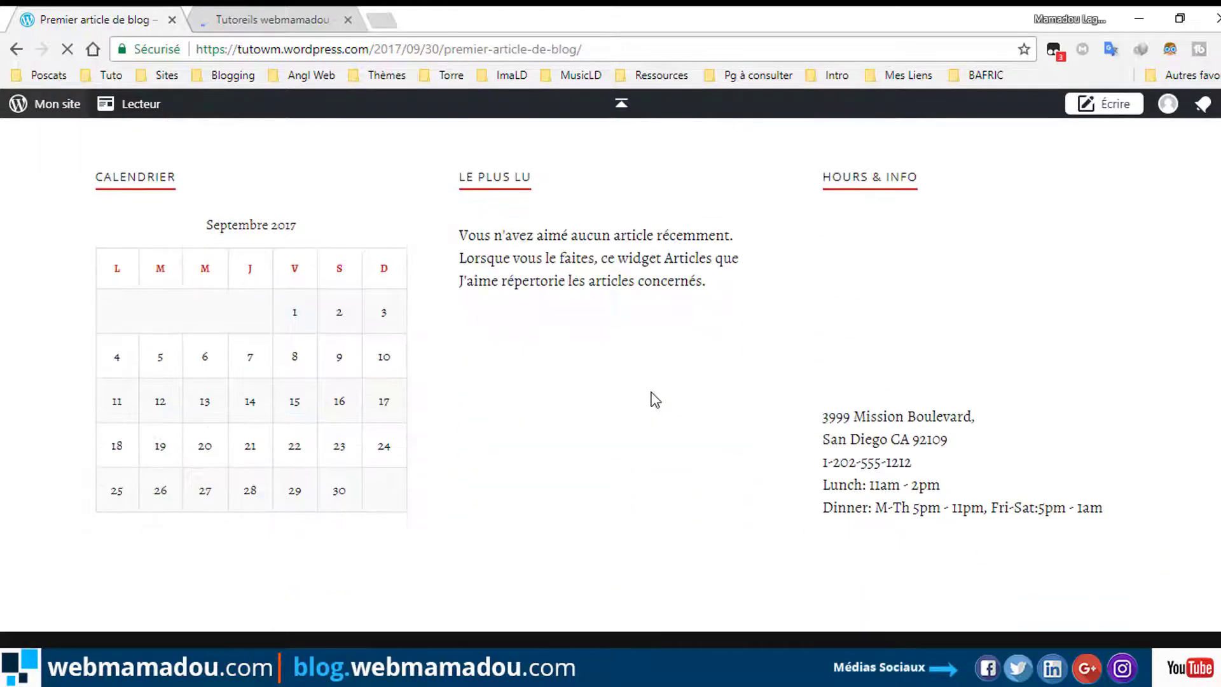
pyautogui.scroll(2, 875, 235)
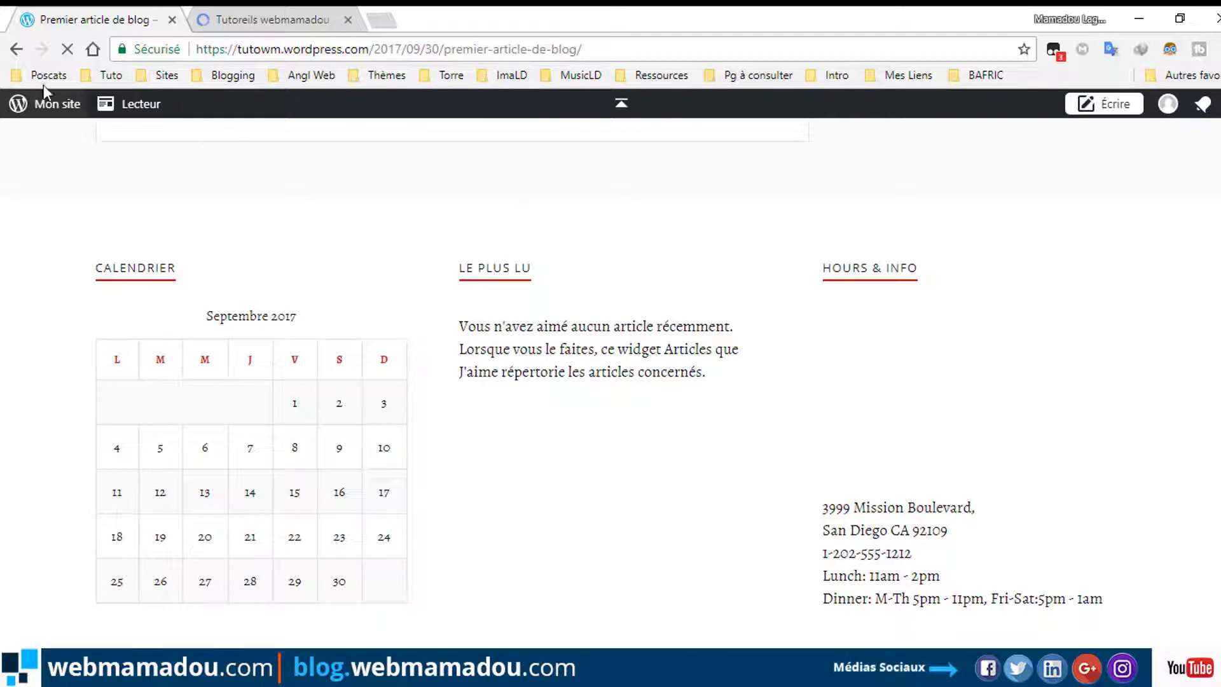
pyautogui.click(52, 107)
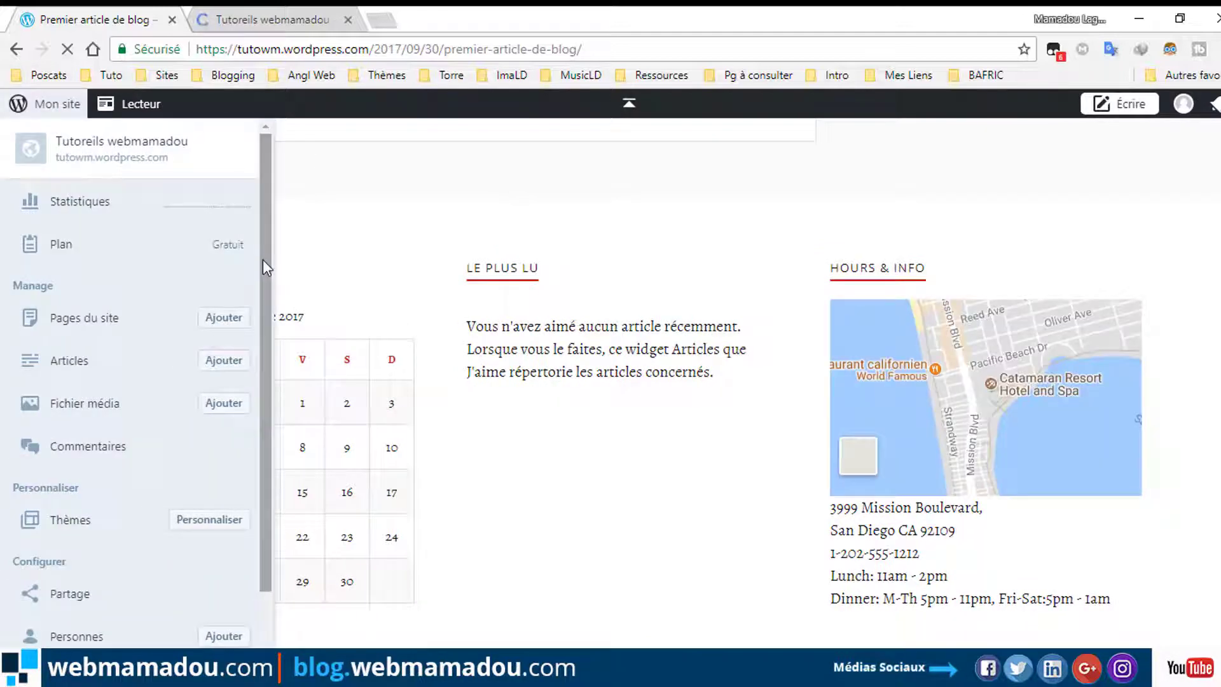
pyautogui.moveTo(263, 260); pyautogui.dragTo(255, 365)
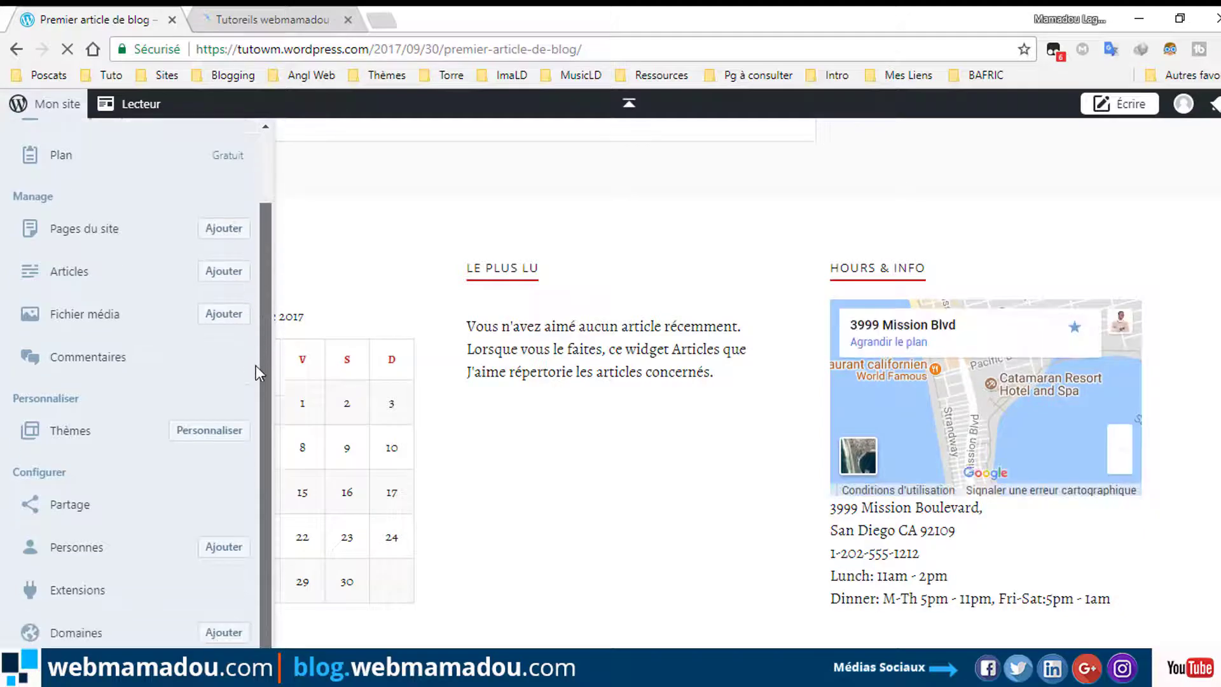
pyautogui.scroll(-1, 229, 350)
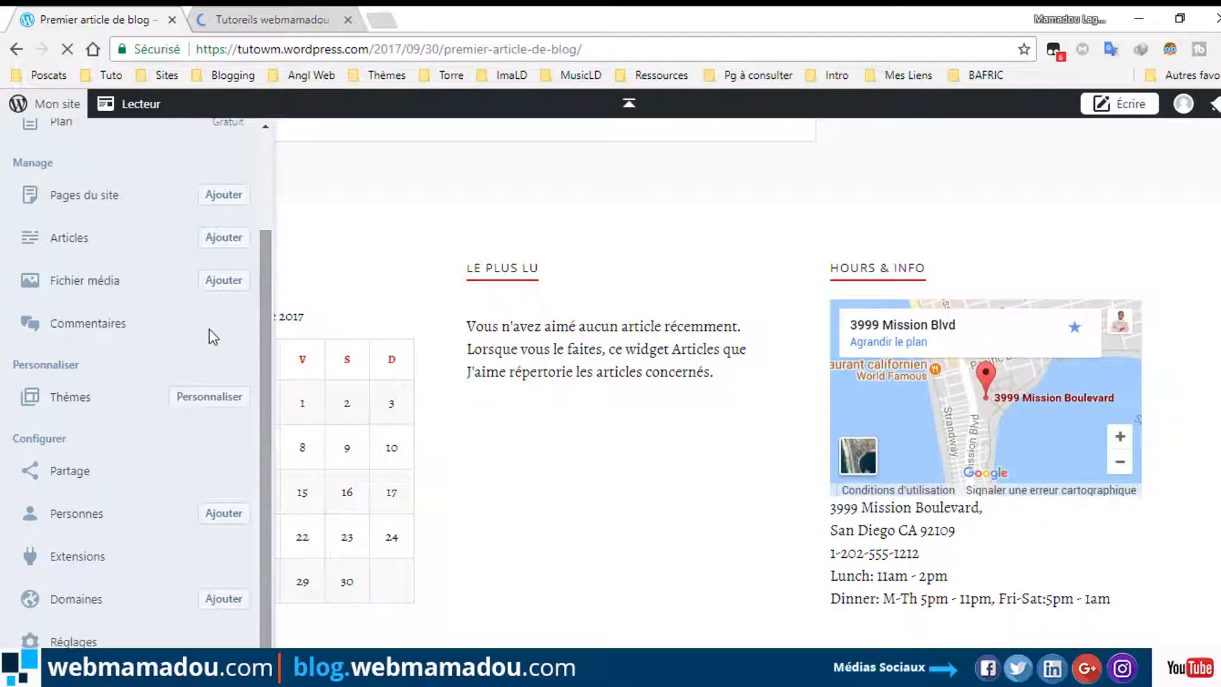
pyautogui.click(210, 397)
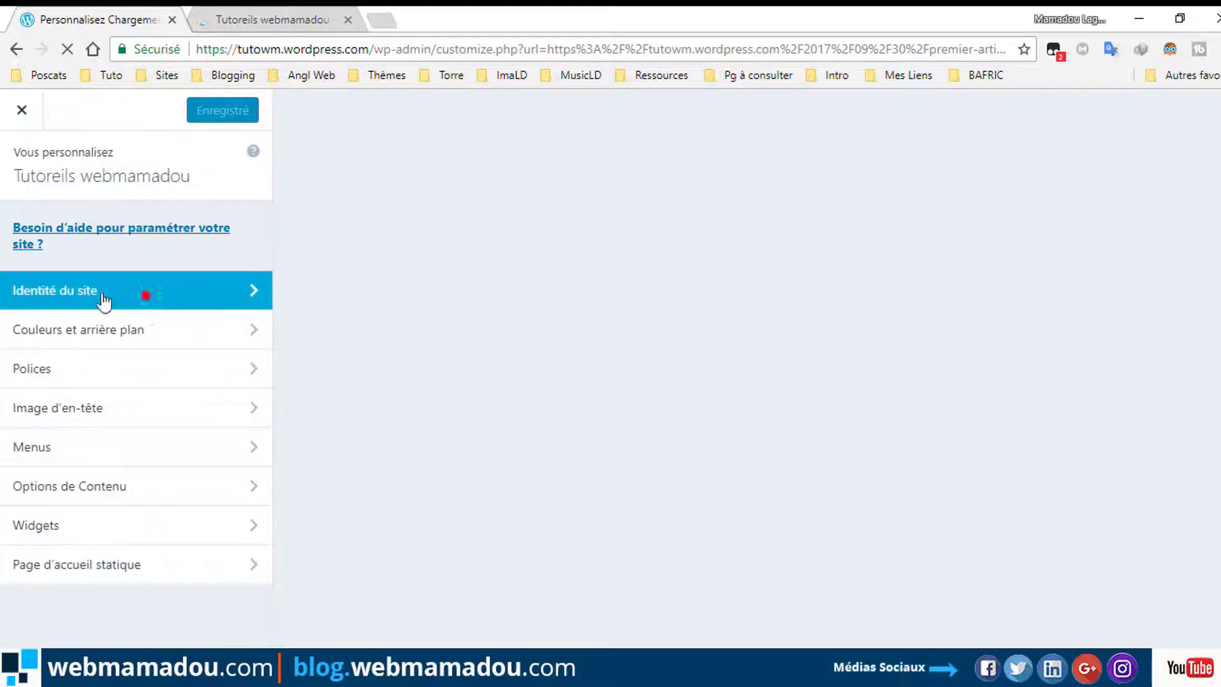
# In Site Identity, fix the misplaced letter in the site title and edit the slogan's ending.
pyautogui.click(104, 301)
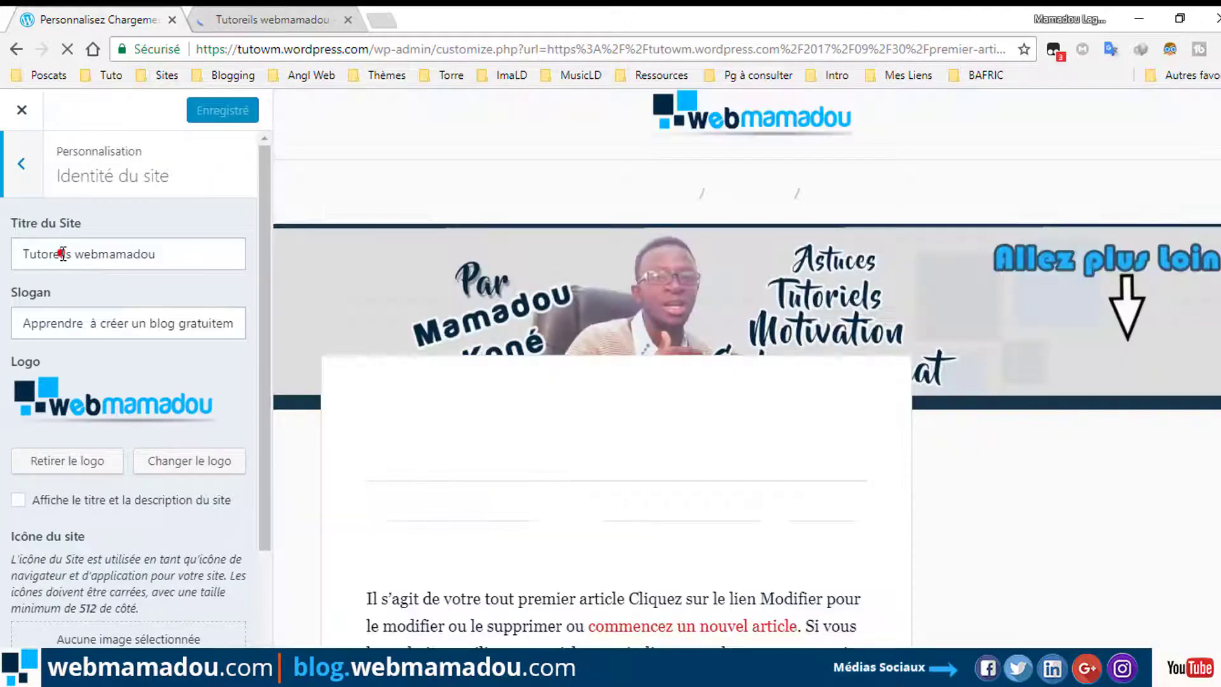
pyautogui.click(62, 253)
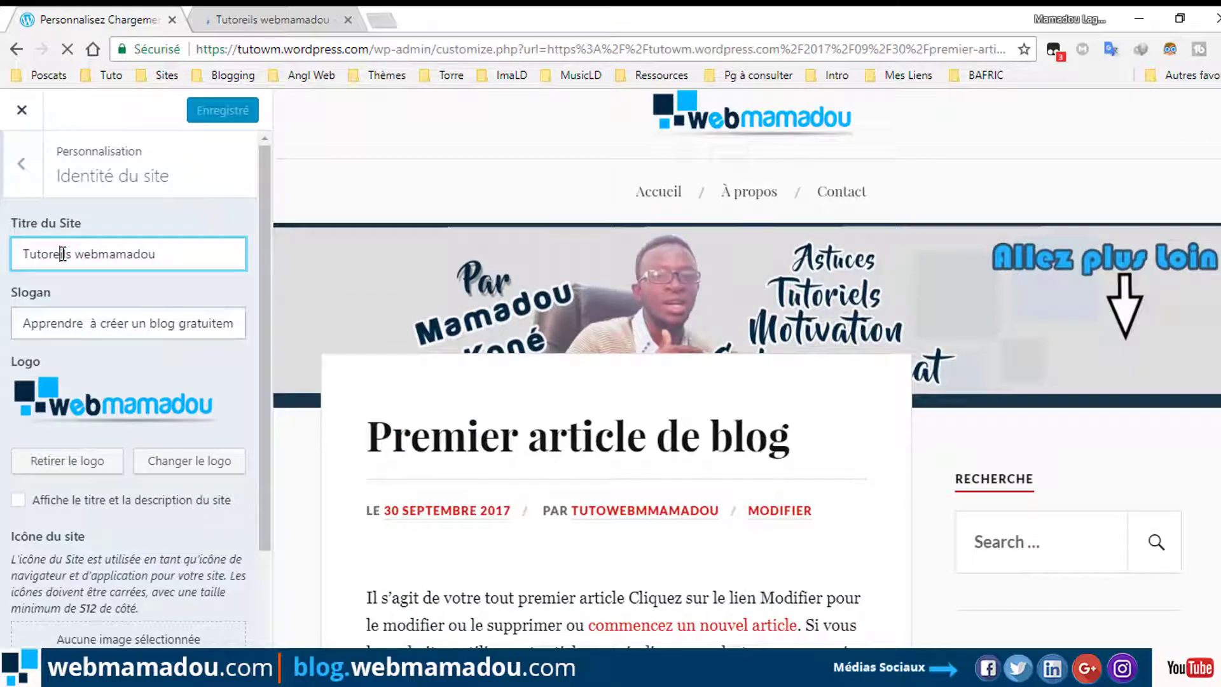
pyautogui.press('BackSpace')
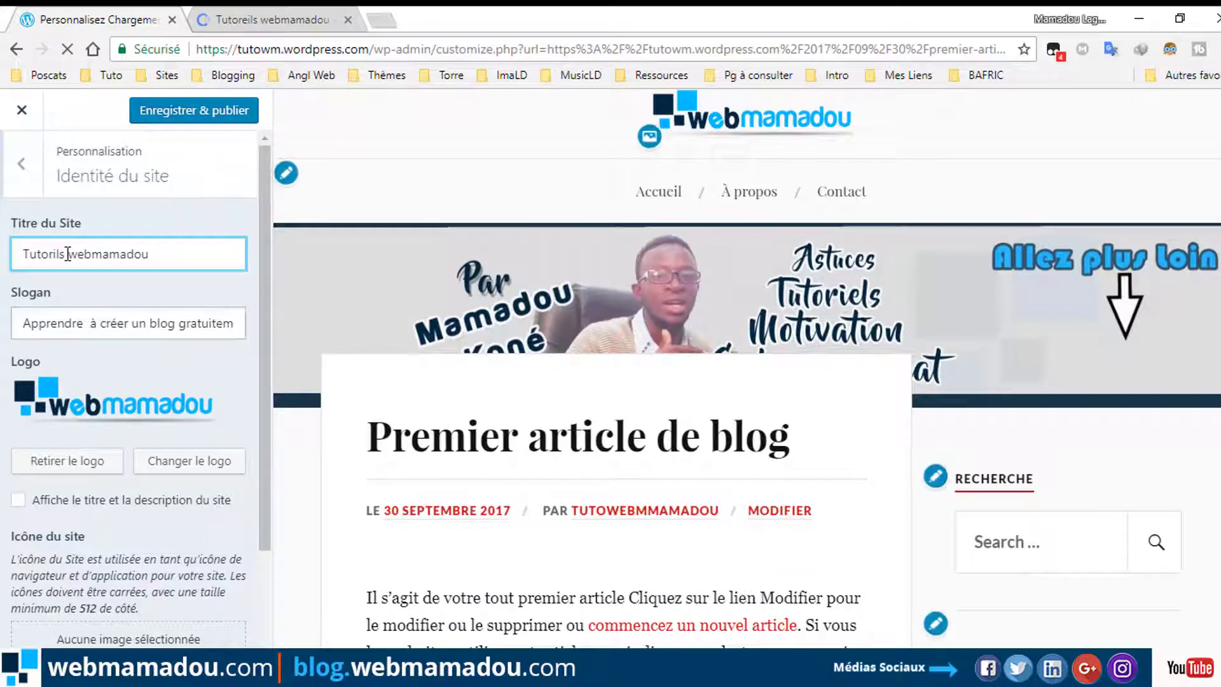
pyautogui.write('e')
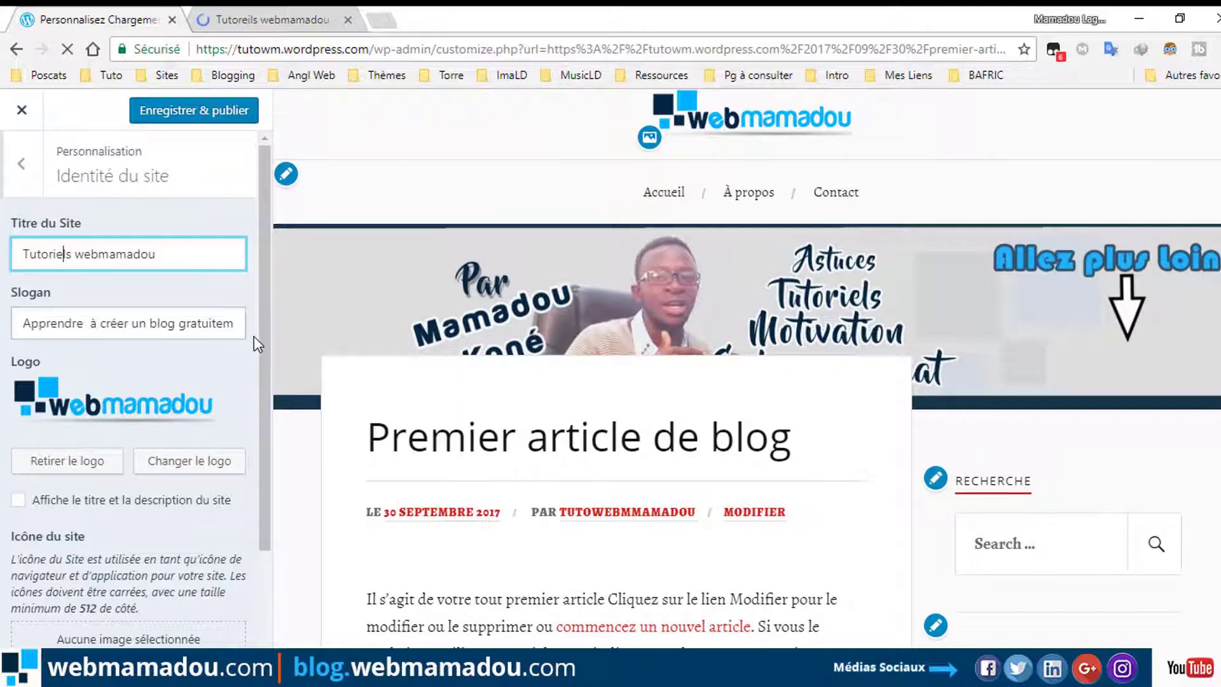
pyautogui.click(234, 323)
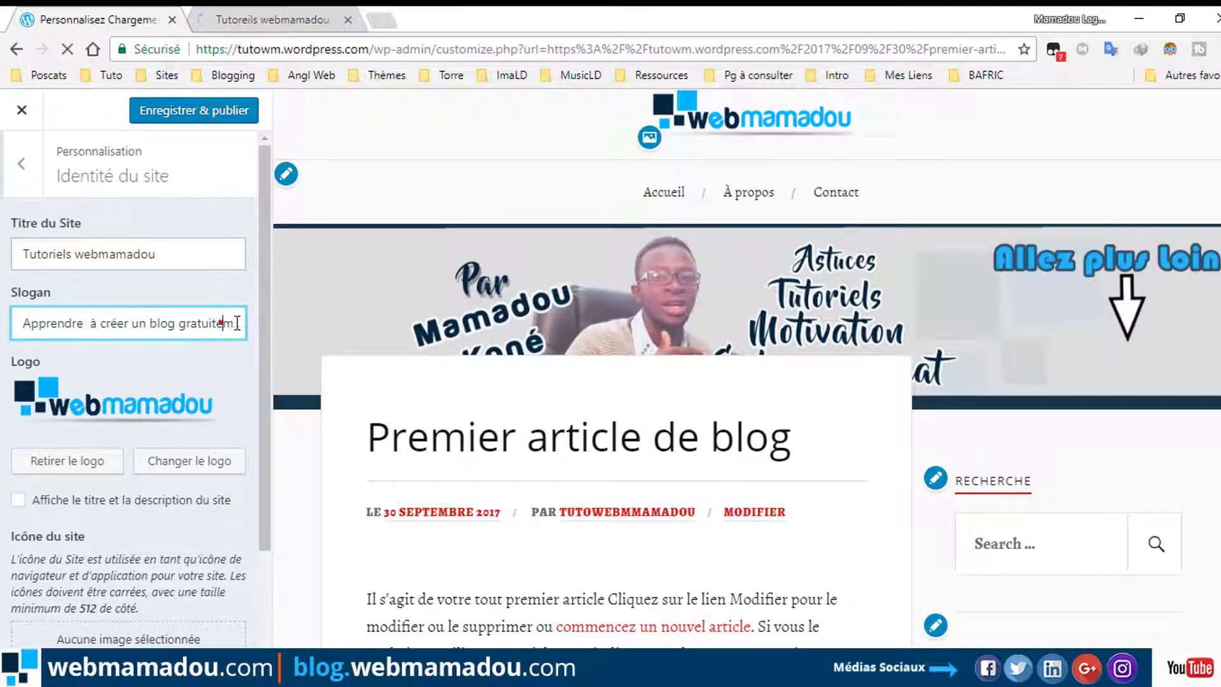
pyautogui.moveTo(230, 322); pyautogui.dragTo(246, 323)
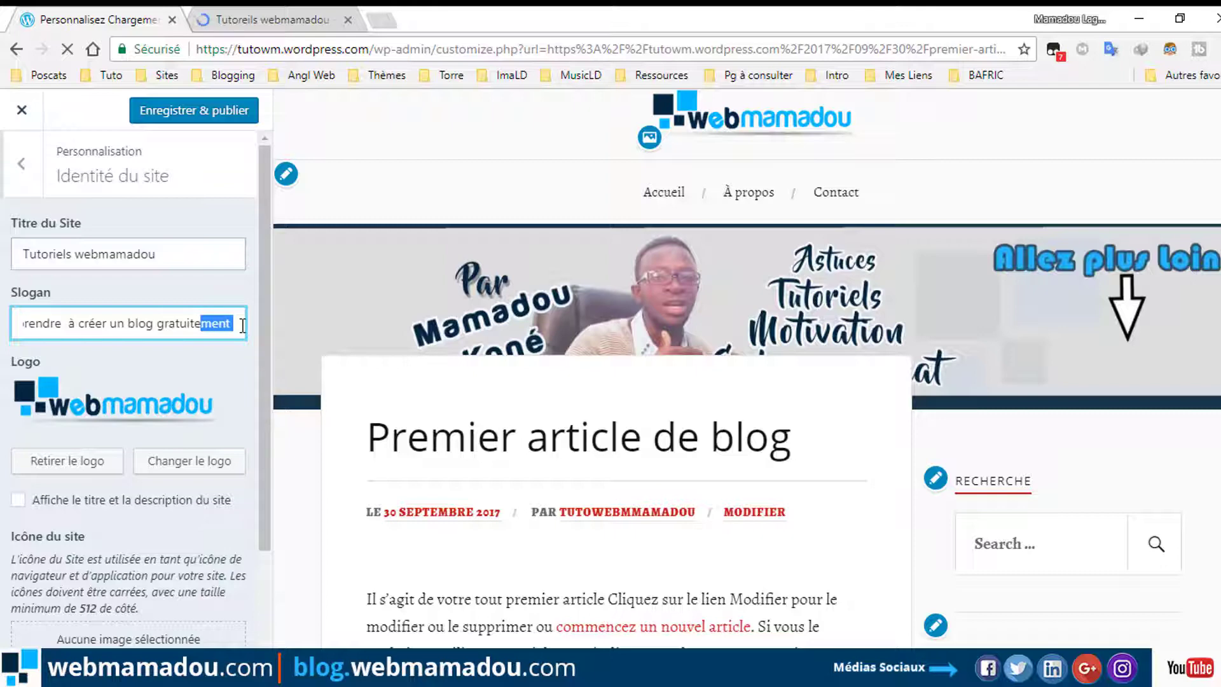
pyautogui.click(242, 324)
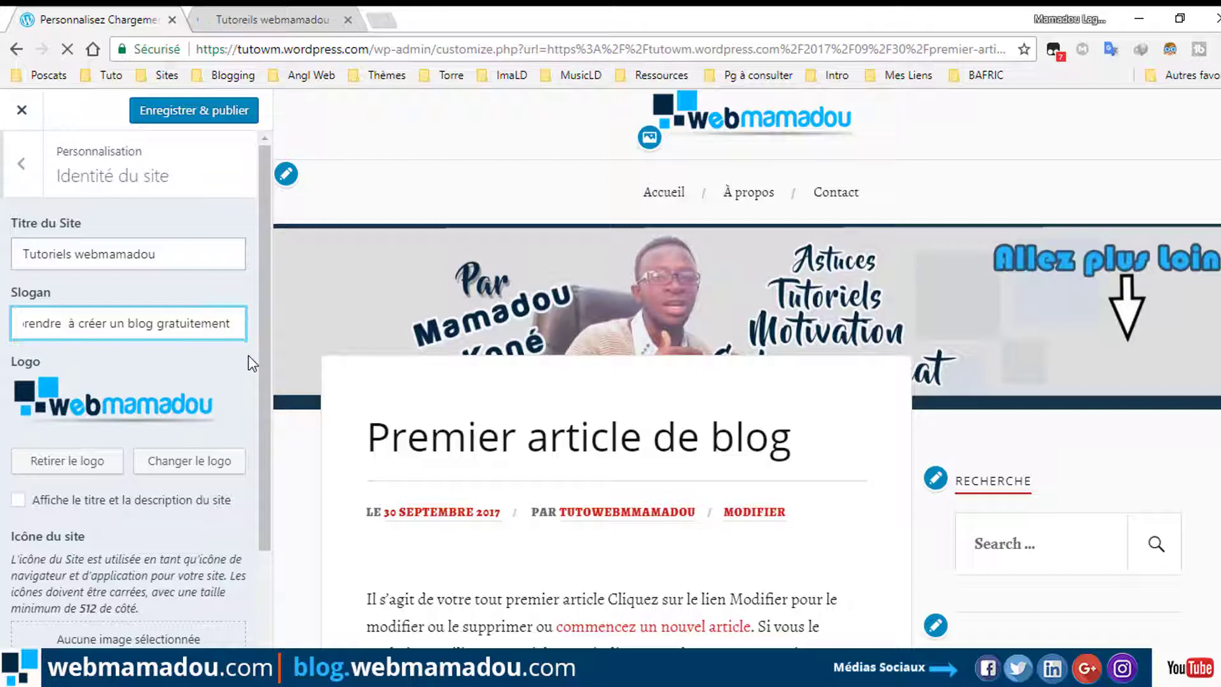
pyautogui.moveTo(260, 375); pyautogui.dragTo(278, 499)
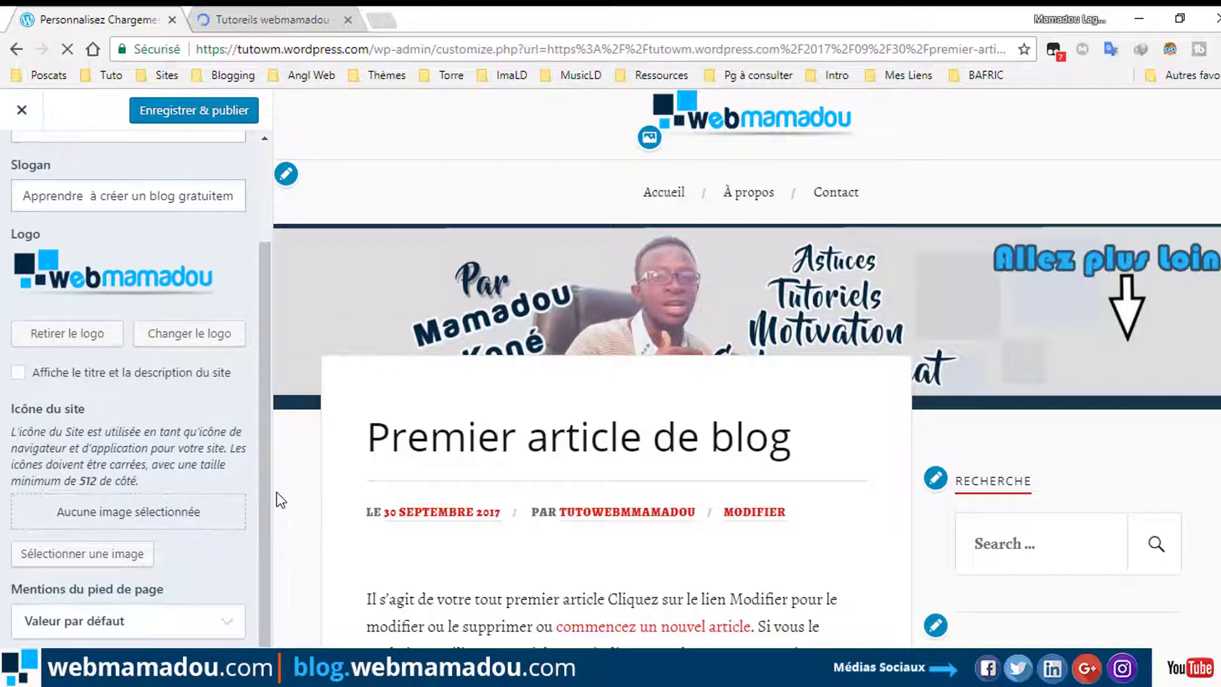
# Save and publish the new slogan, then close the customizer to return to the post.
pyautogui.click(221, 114)
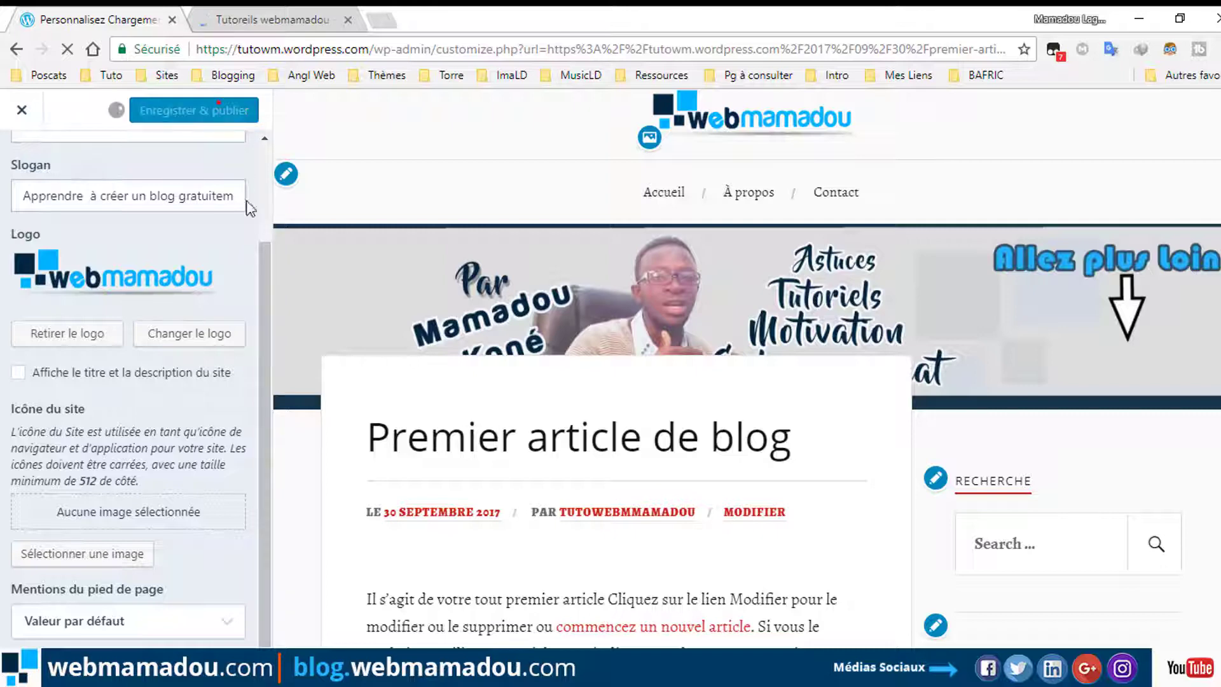
pyautogui.moveTo(266, 262); pyautogui.dragTo(264, 142)
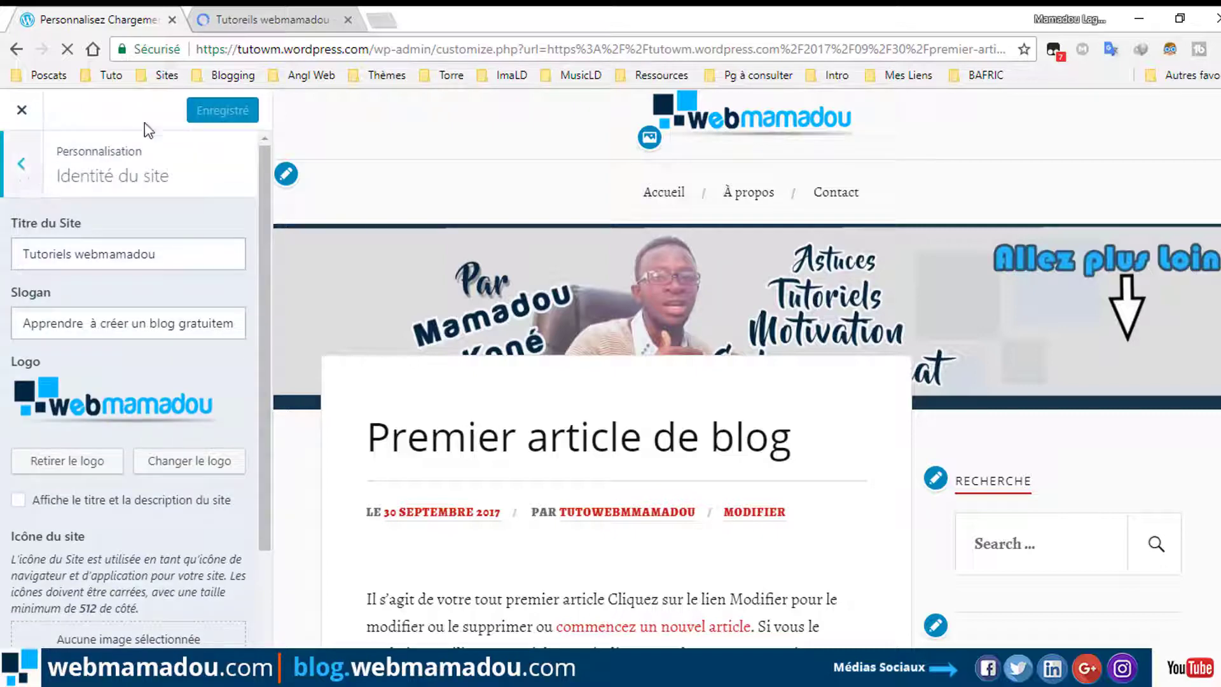
pyautogui.click(16, 165)
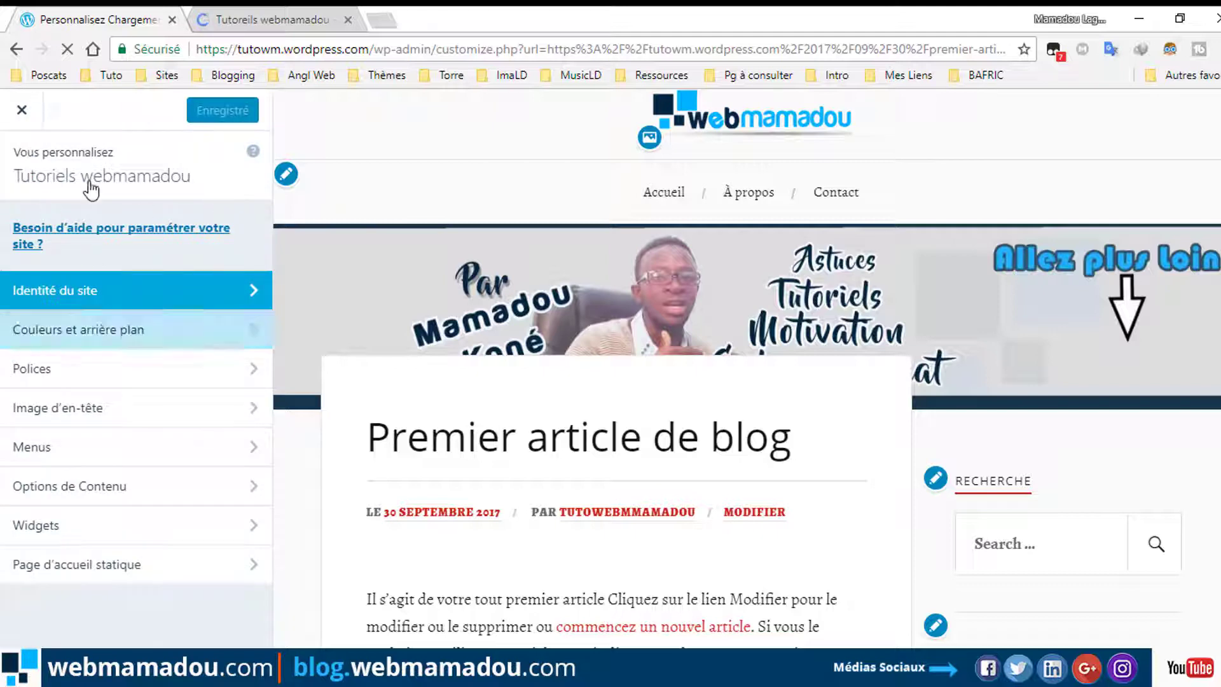
pyautogui.click(22, 111)
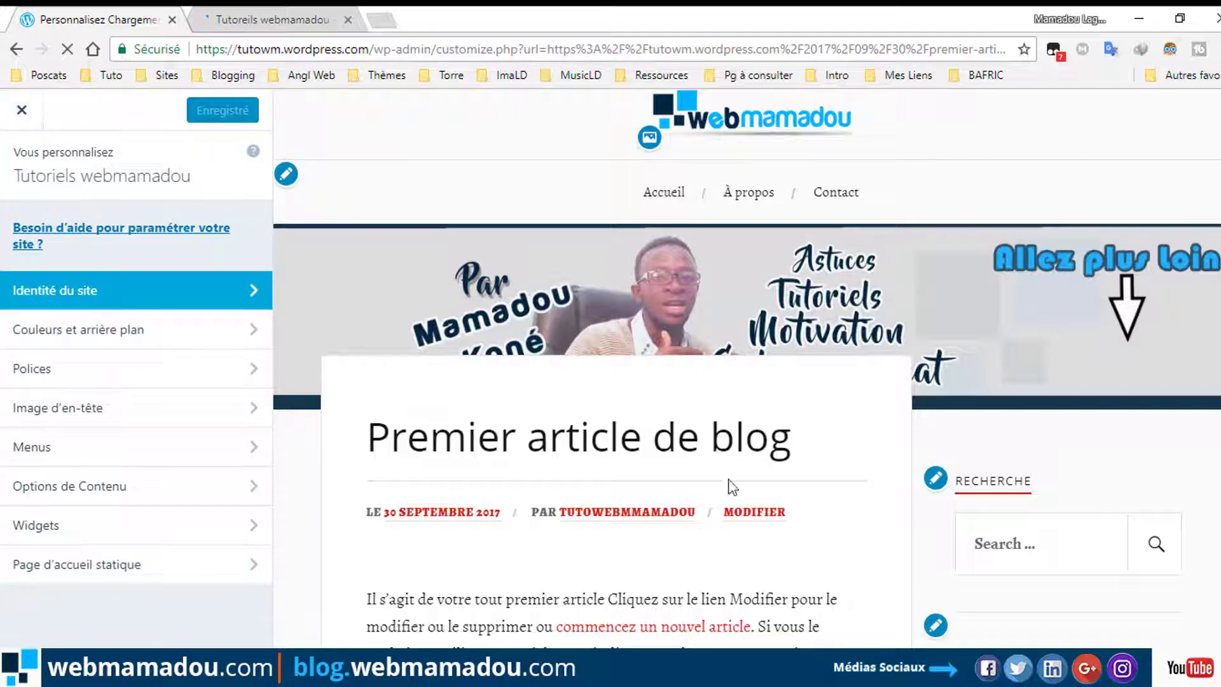
pyautogui.scroll(-5, 729, 485)
pyautogui.click(21, 111)
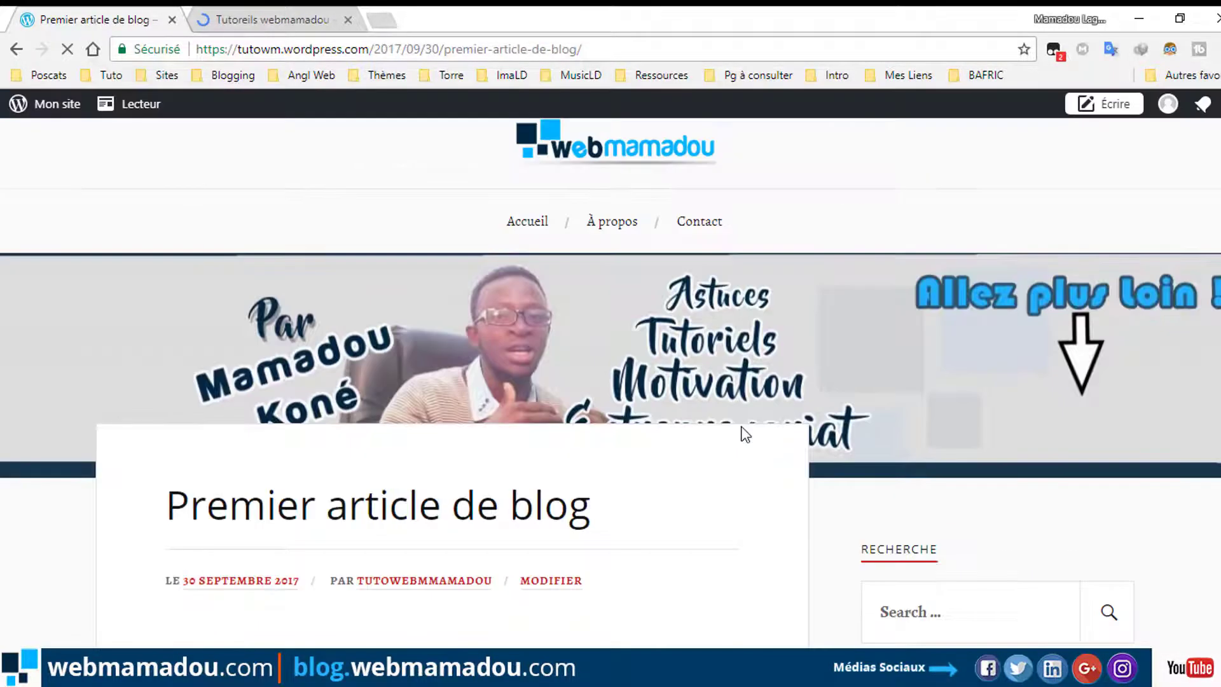
# Switch to the Tutoriels webmamadou home page tab and bring up the Mon site management menu.
pyautogui.scroll(-10, 745, 435)
pyautogui.scroll(5, 745, 434)
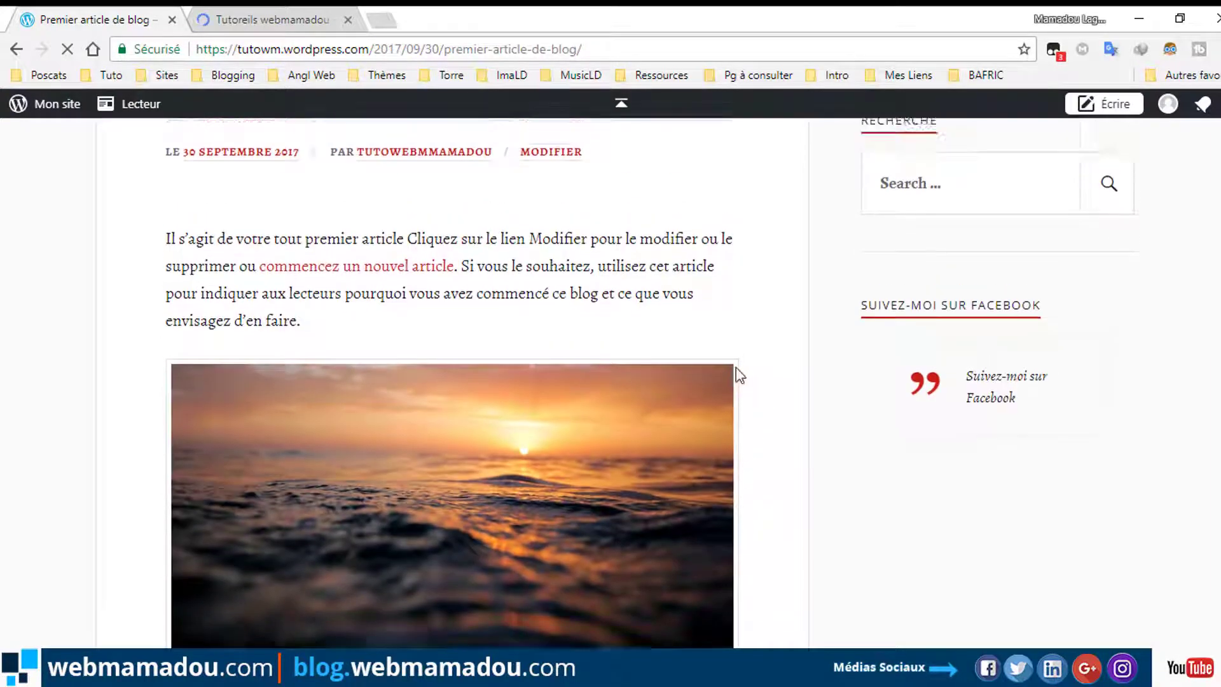
pyautogui.scroll(-1, 736, 374)
pyautogui.click(234, 18)
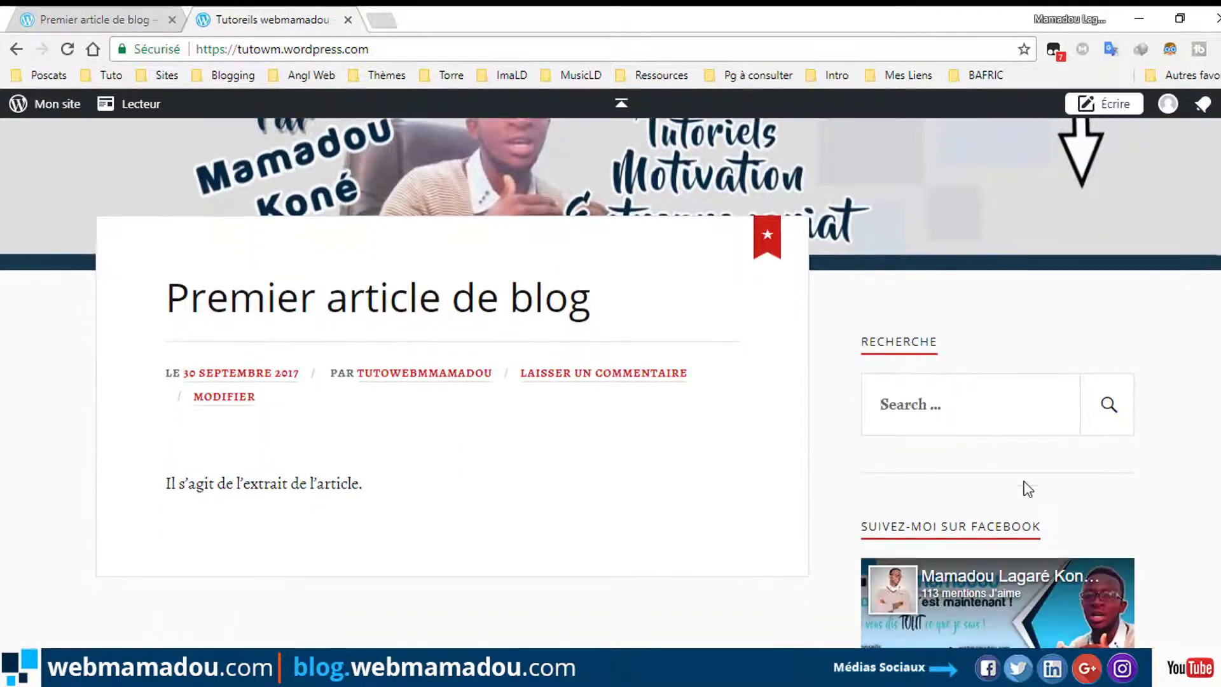
pyautogui.scroll(-3, 416, 419)
pyautogui.scroll(4, 416, 419)
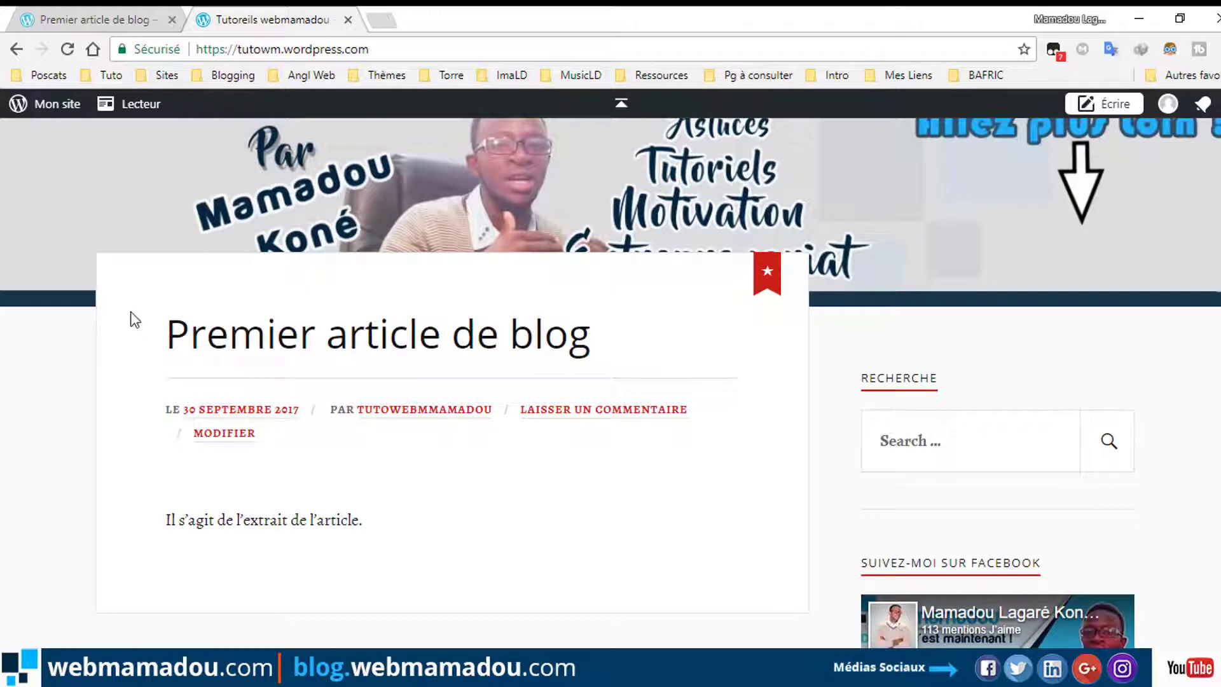
pyautogui.click(38, 107)
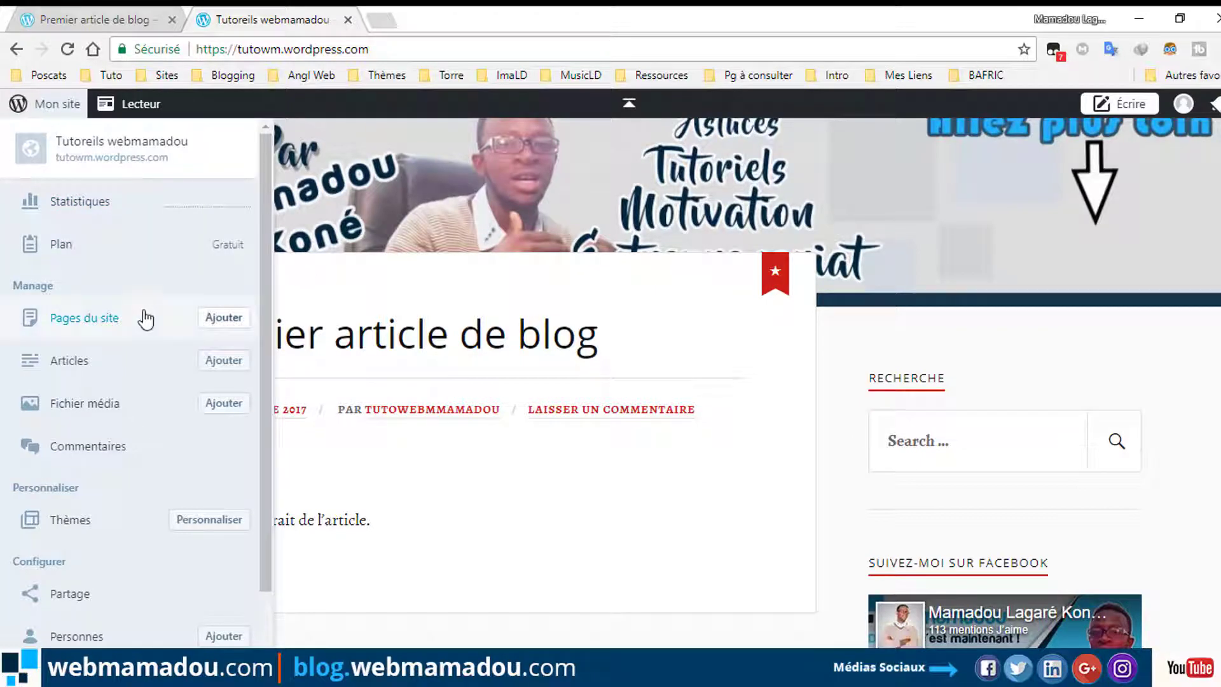
# Add a new site page titled 'Ma page', typing then deleting test text in its body.
pyautogui.click(216, 317)
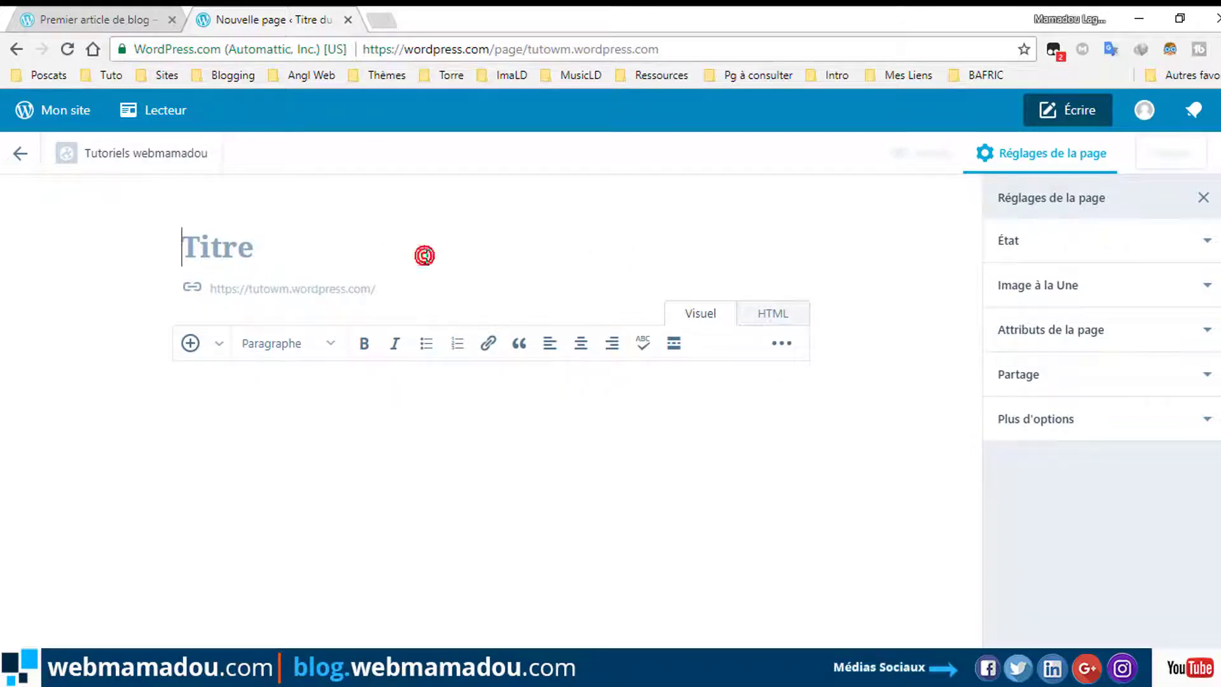
pyautogui.write('T')
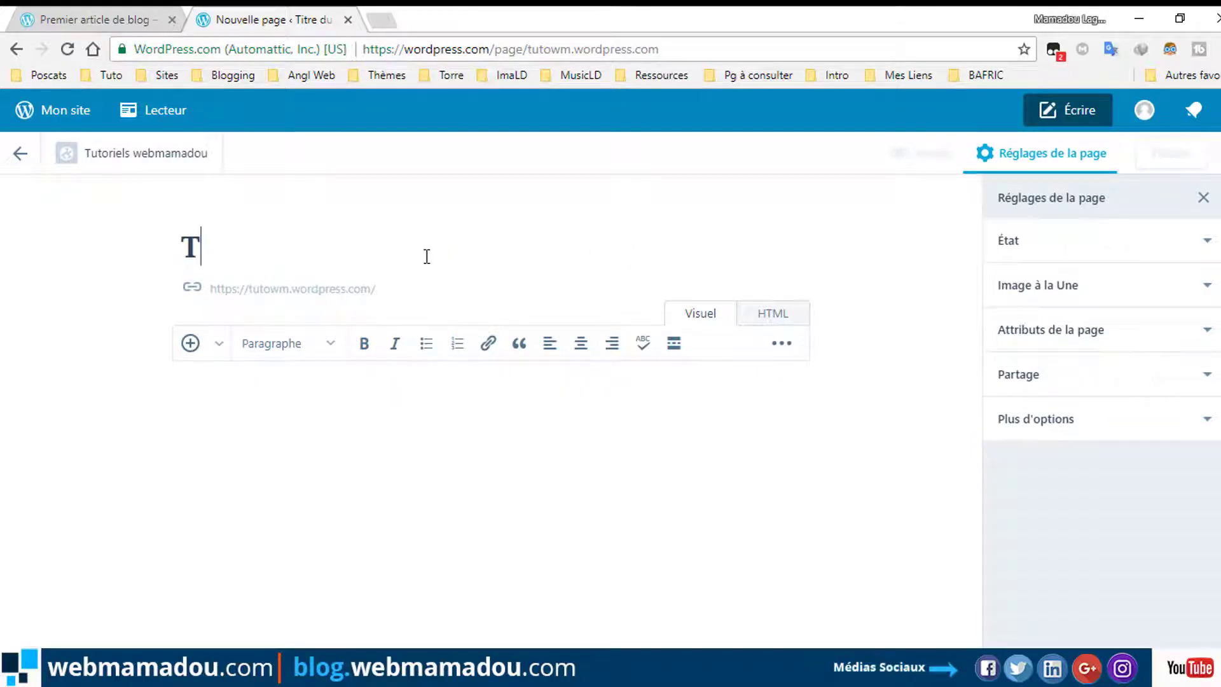
pyautogui.press('BackSpace')
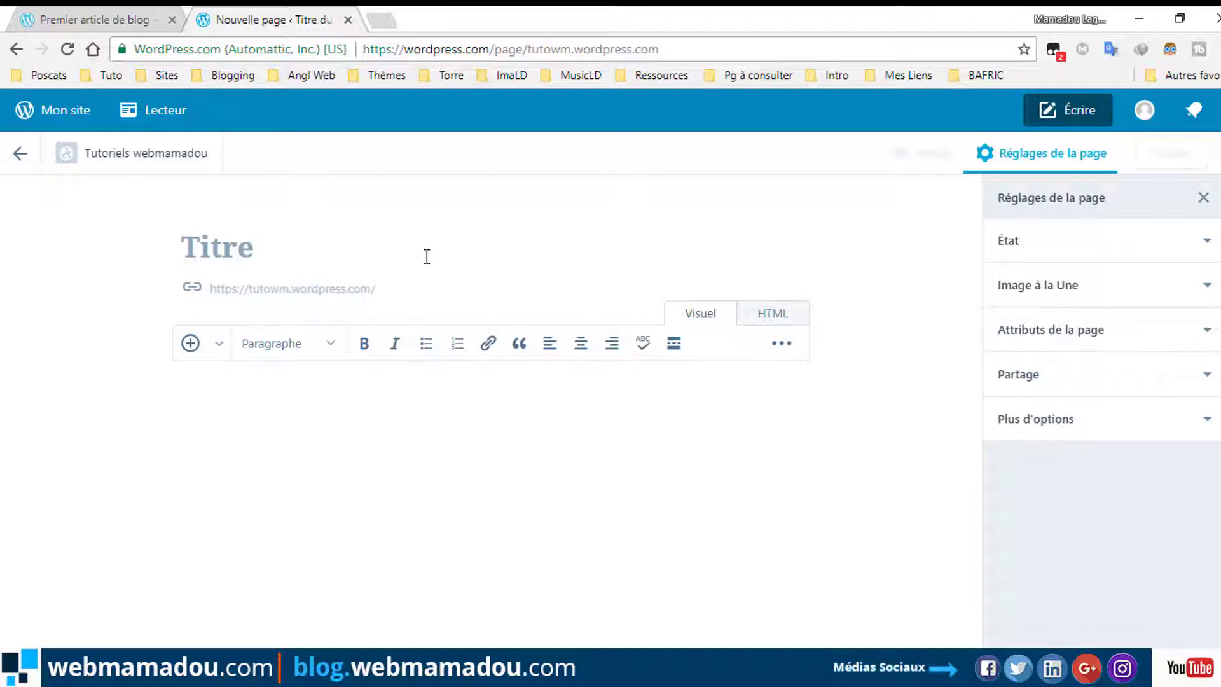
pyautogui.write('M')
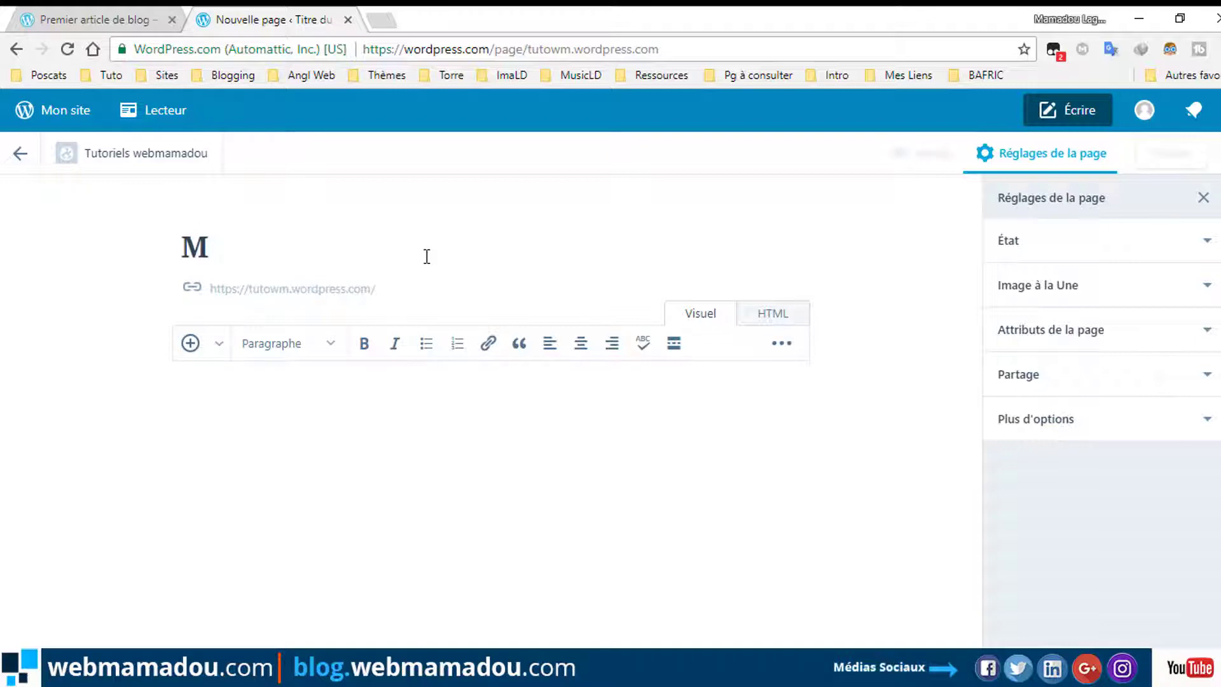
pyautogui.write('a page')
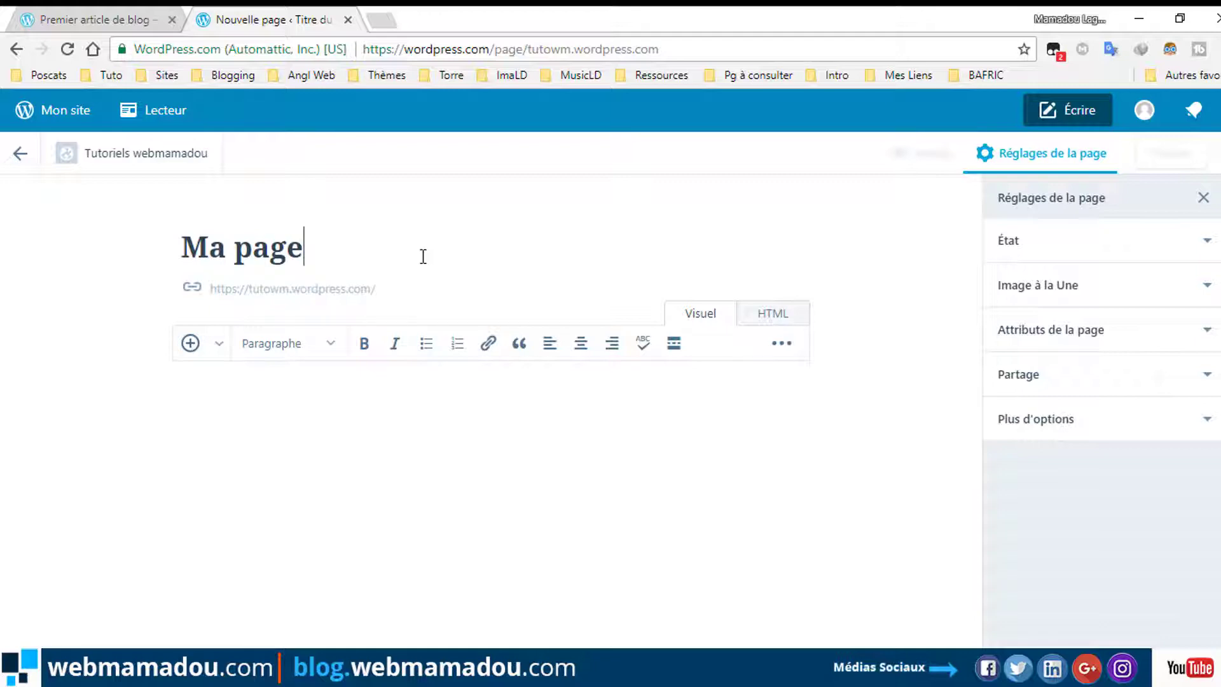
pyautogui.click(369, 394)
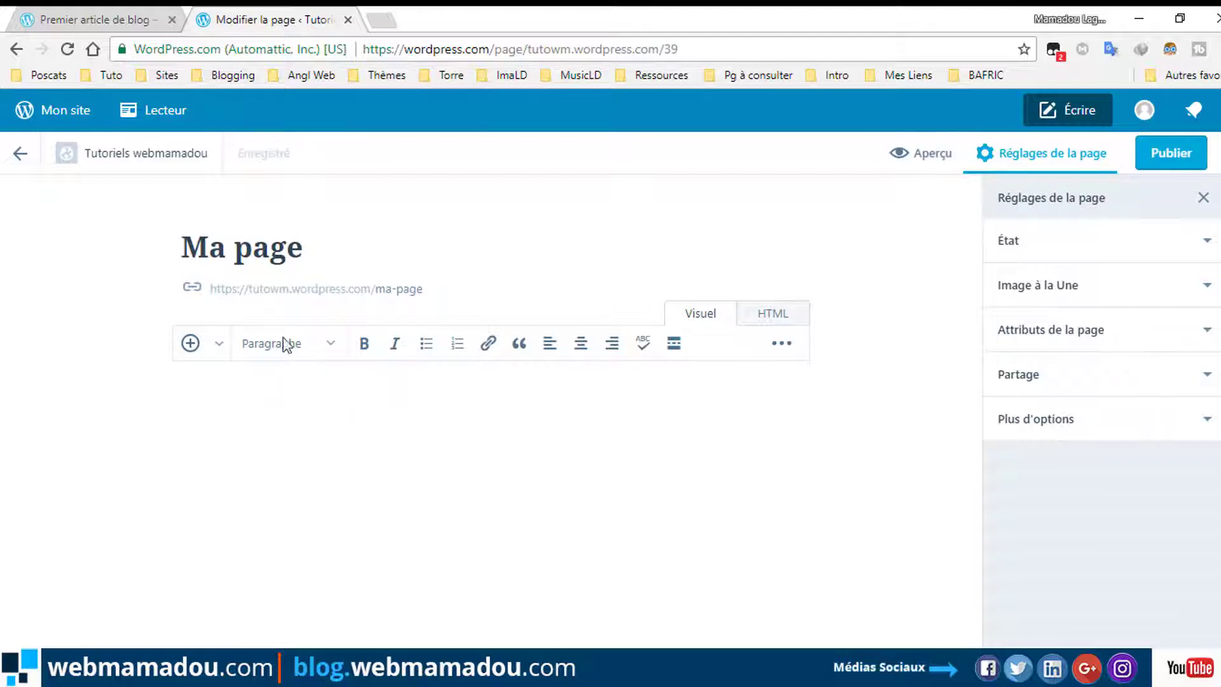
pyautogui.write('ediopeuodgidedegsddsyfugcduucedfcdecdh')
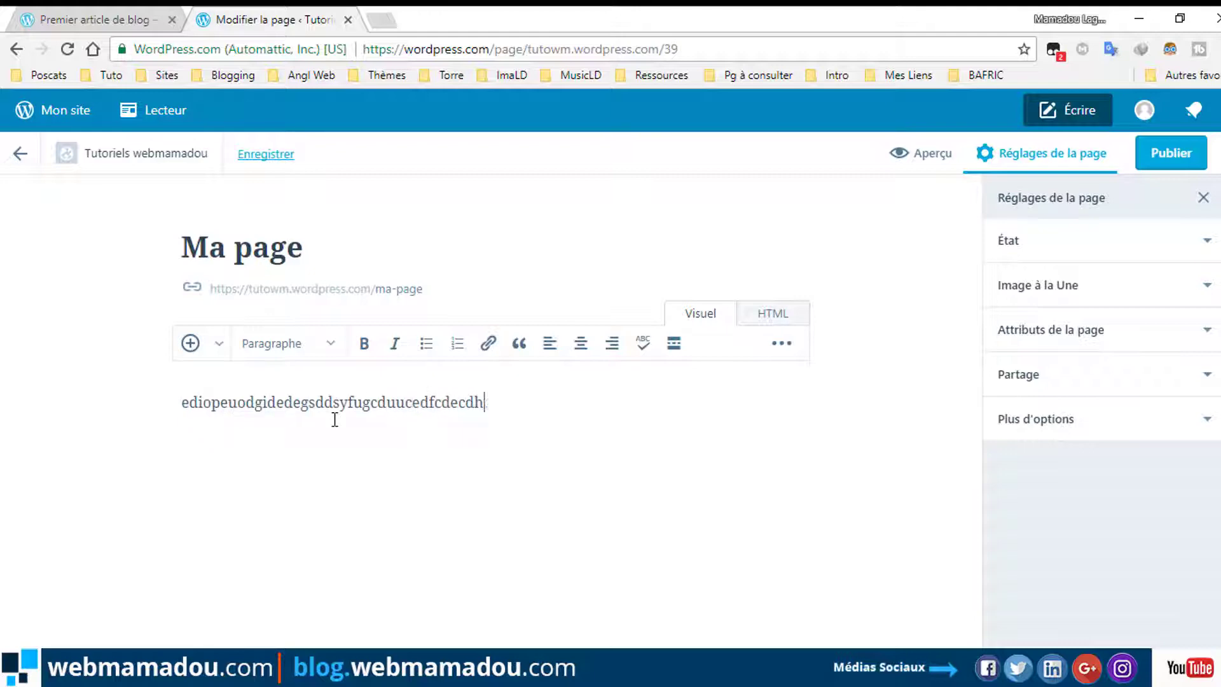
pyautogui.write('dvhycidcedhvkdcedicldbicod^cdljvioffv')
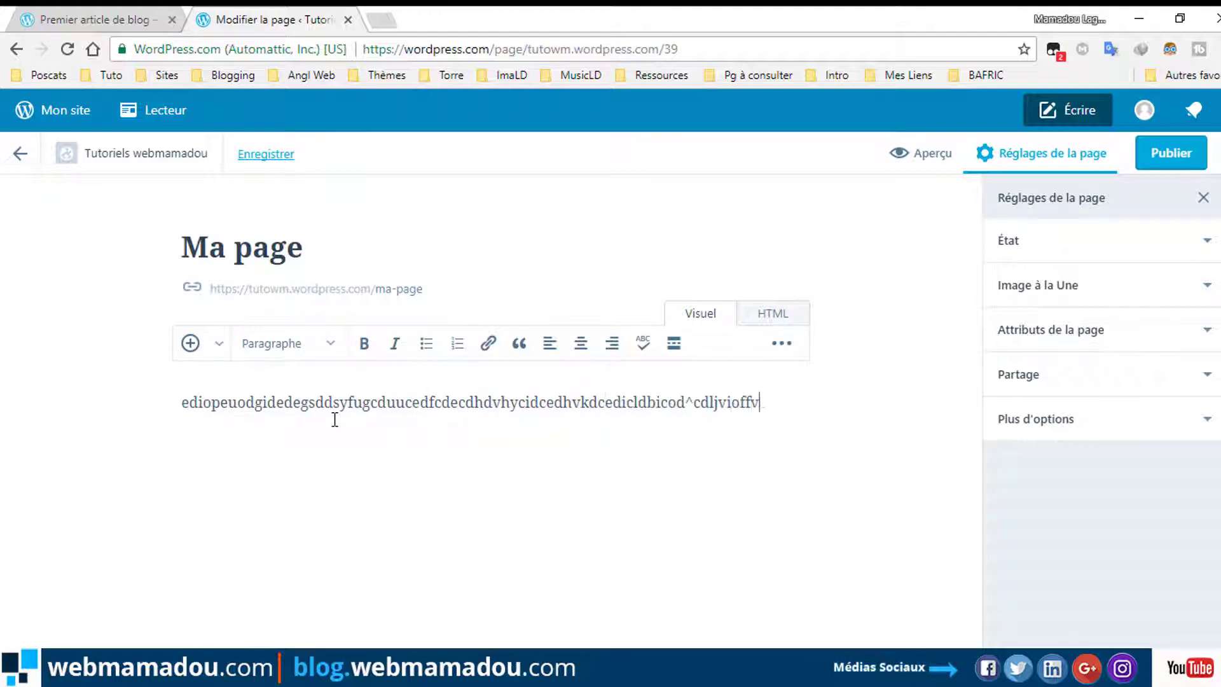
pyautogui.write('o^hfvgihgpvmklfvhgipgvgkvgfvhigfv')
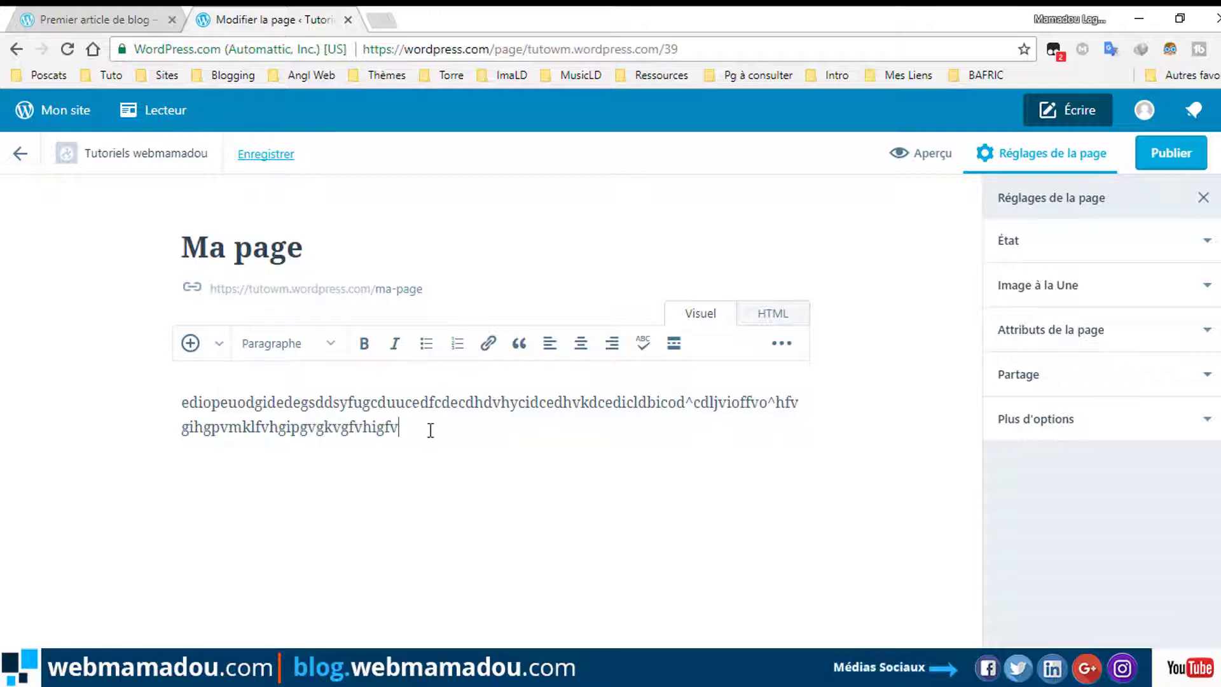
pyautogui.moveTo(431, 430); pyautogui.dragTo(184, 397)
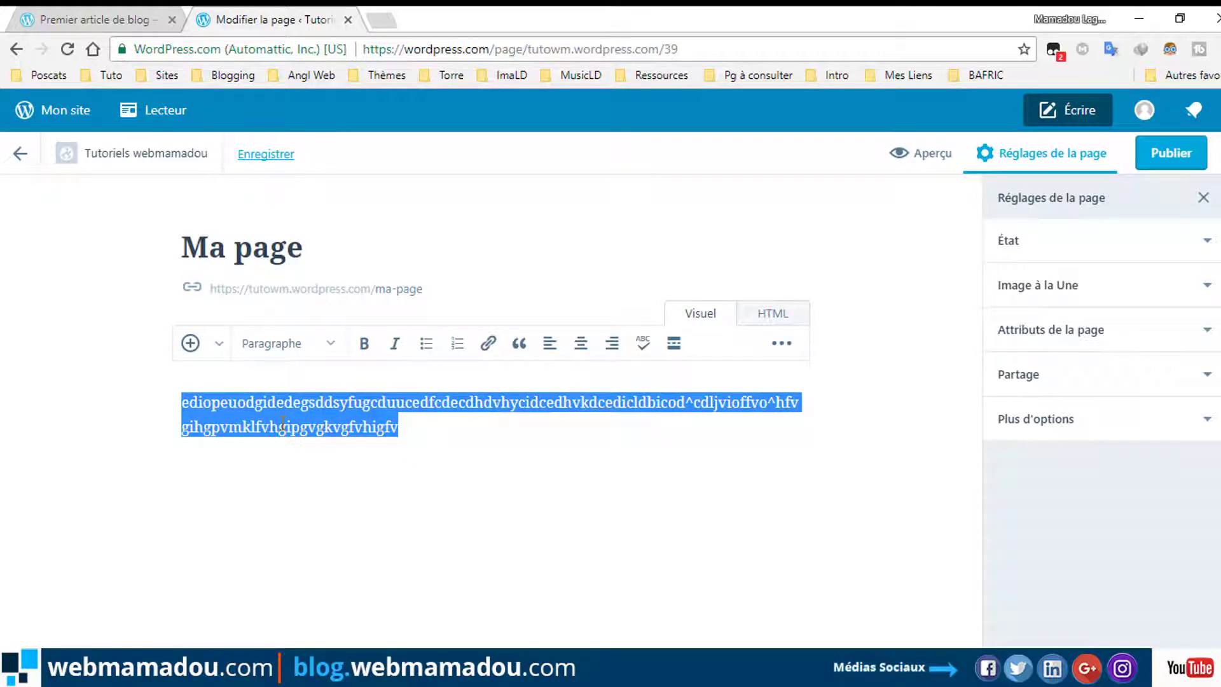
pyautogui.press('BackSpace')
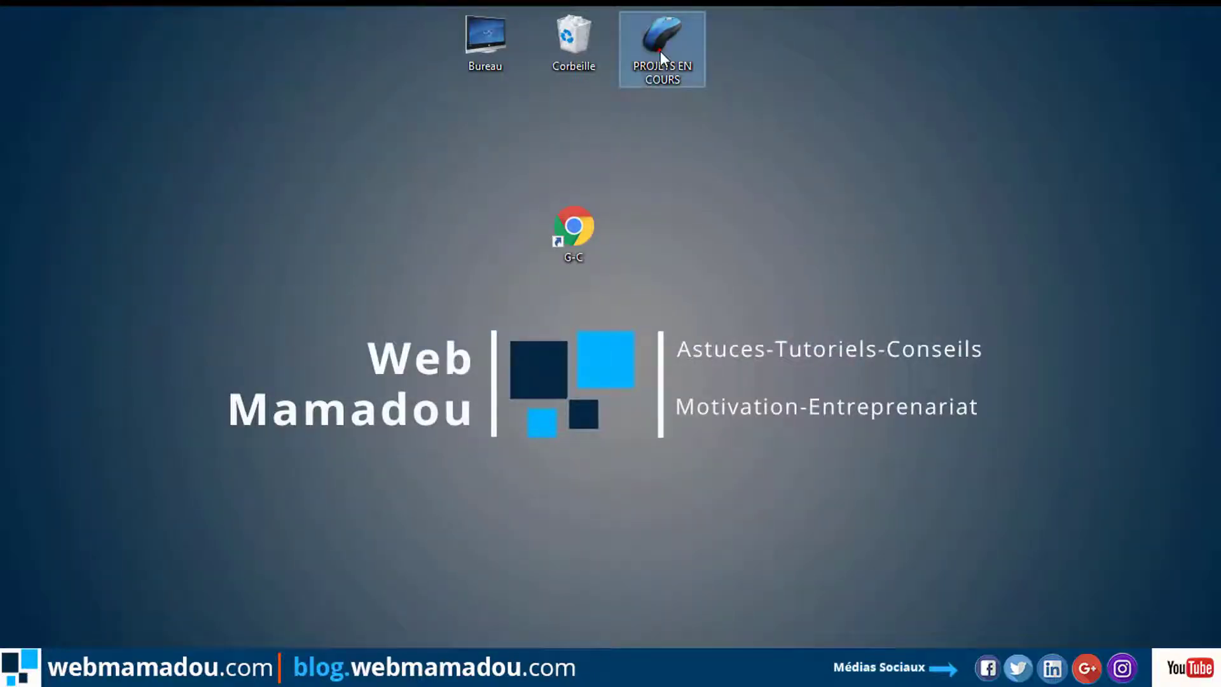
# Open 'QUELQUES CONSEILS AVANT DE DEMARRER DANS LE BLOGGING' from PROJETS EN COURS > AvTUTO in Word.
pyautogui.doubleClick(660, 51)
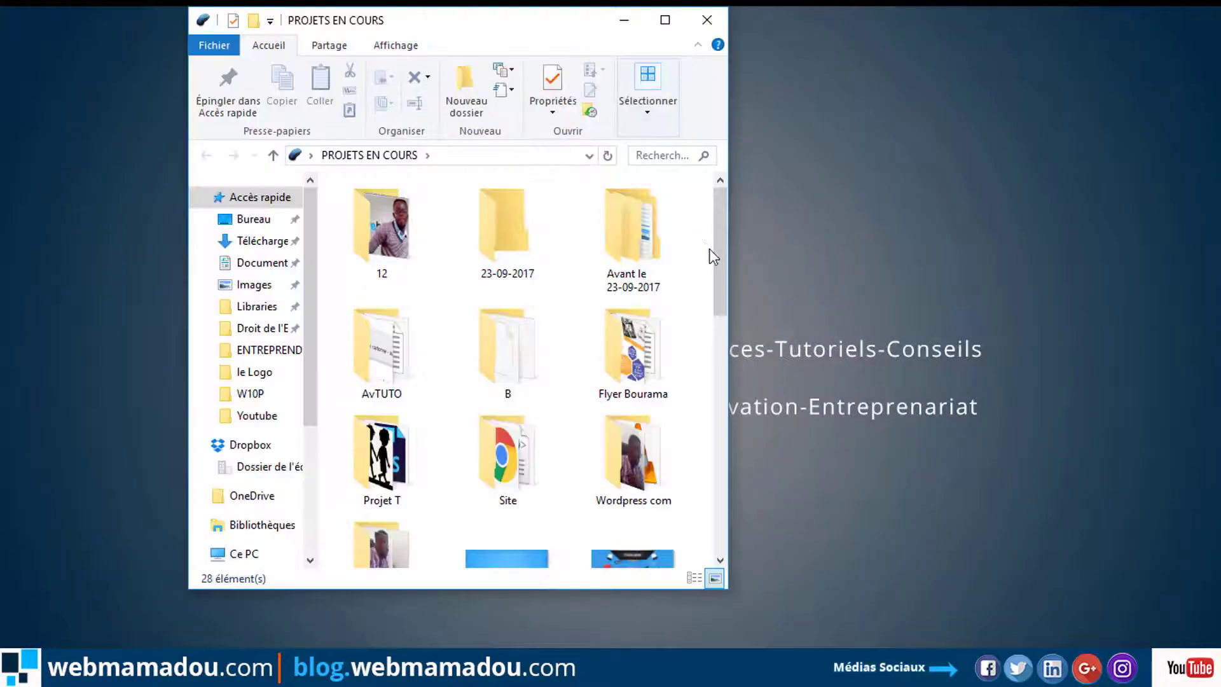
pyautogui.moveTo(709, 250)
pyautogui.mouseDown()
pyautogui.moveTo(703, 456)
pyautogui.moveTo(703, 235)
pyautogui.mouseUp()
pyautogui.click(394, 340)
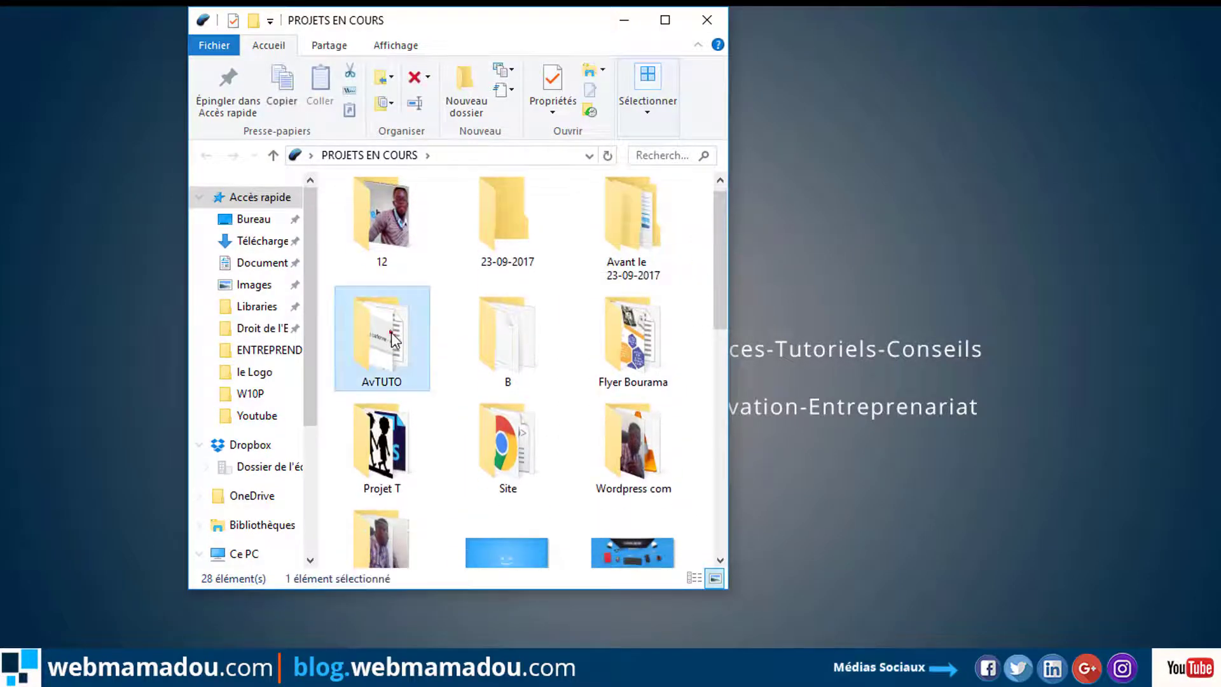
pyautogui.doubleClick(394, 341)
pyautogui.doubleClick(433, 347)
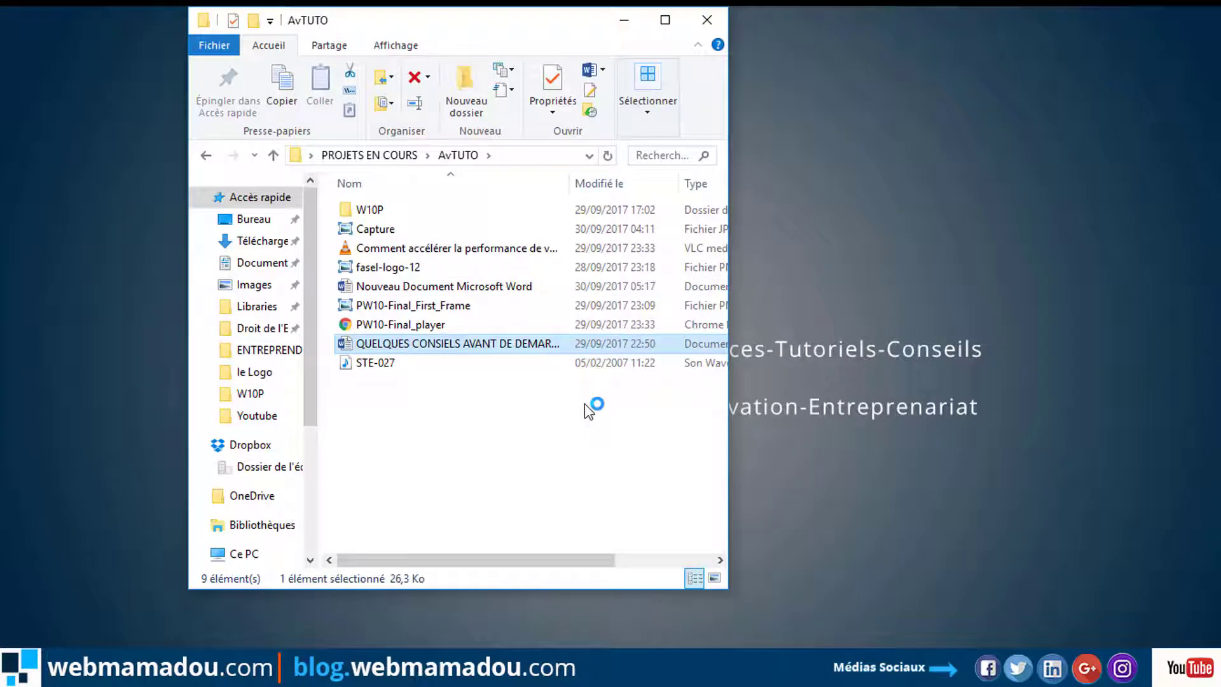
# Close the AvTUTO folder window and bring the Word document to the front.
pyautogui.click(509, 437)
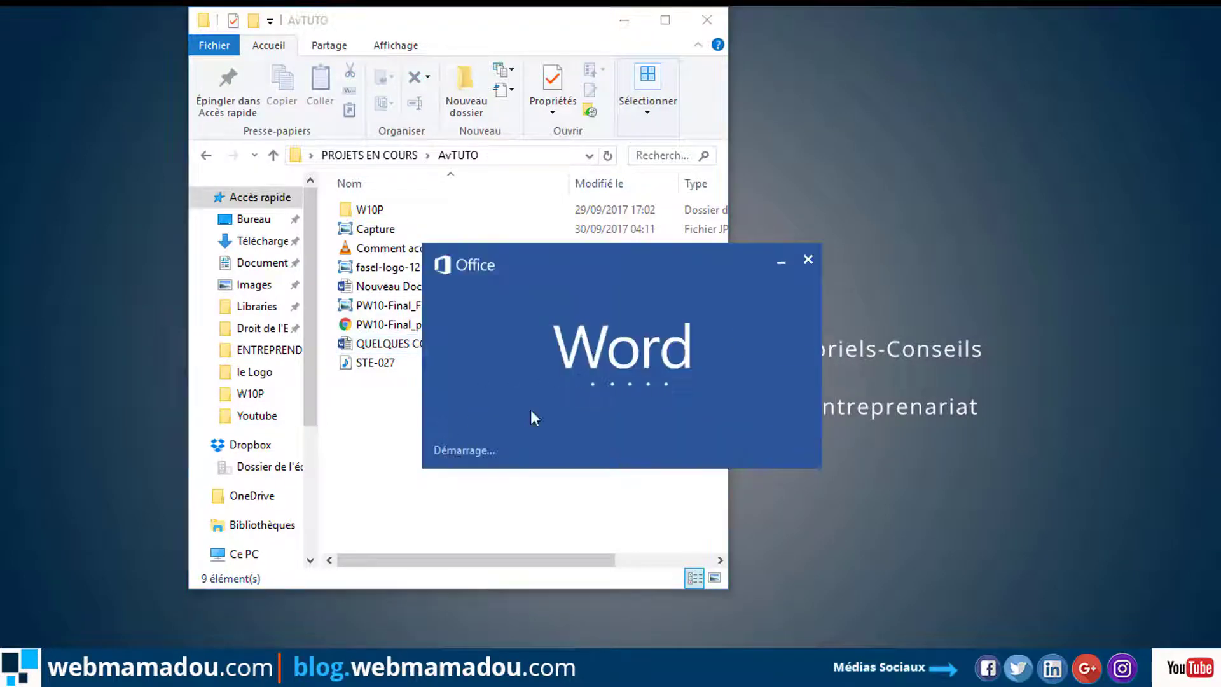
pyautogui.click(704, 18)
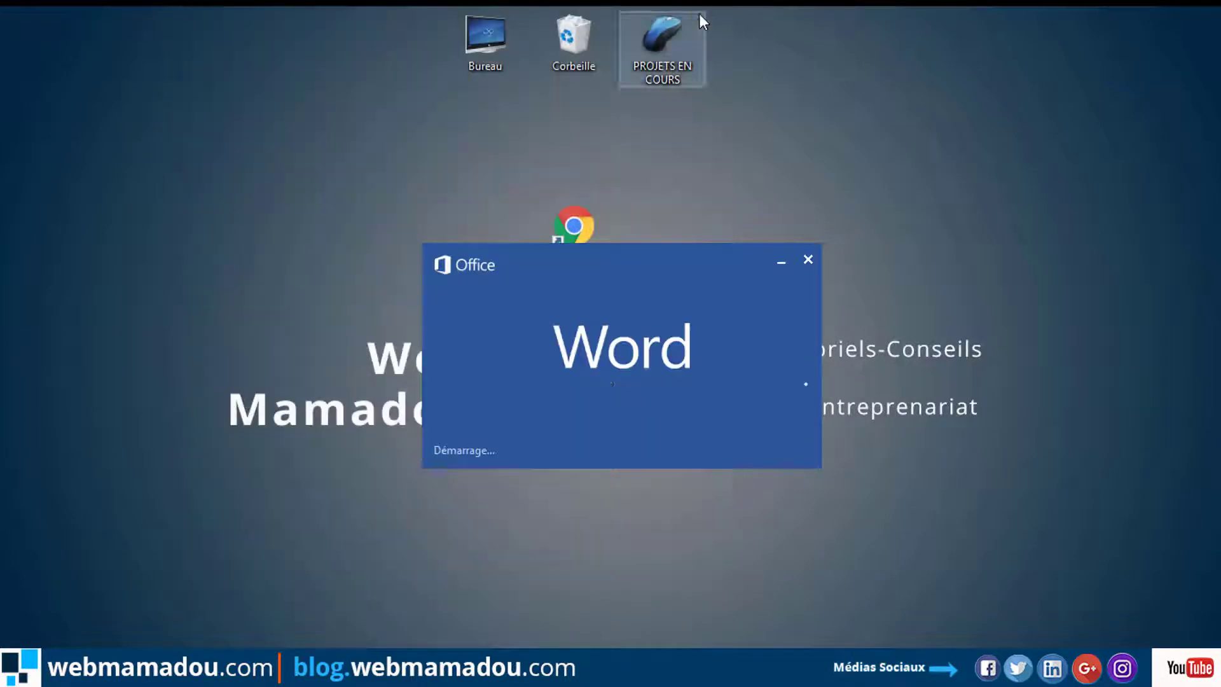
pyautogui.moveTo(245, 667)
pyautogui.click(248, 591)
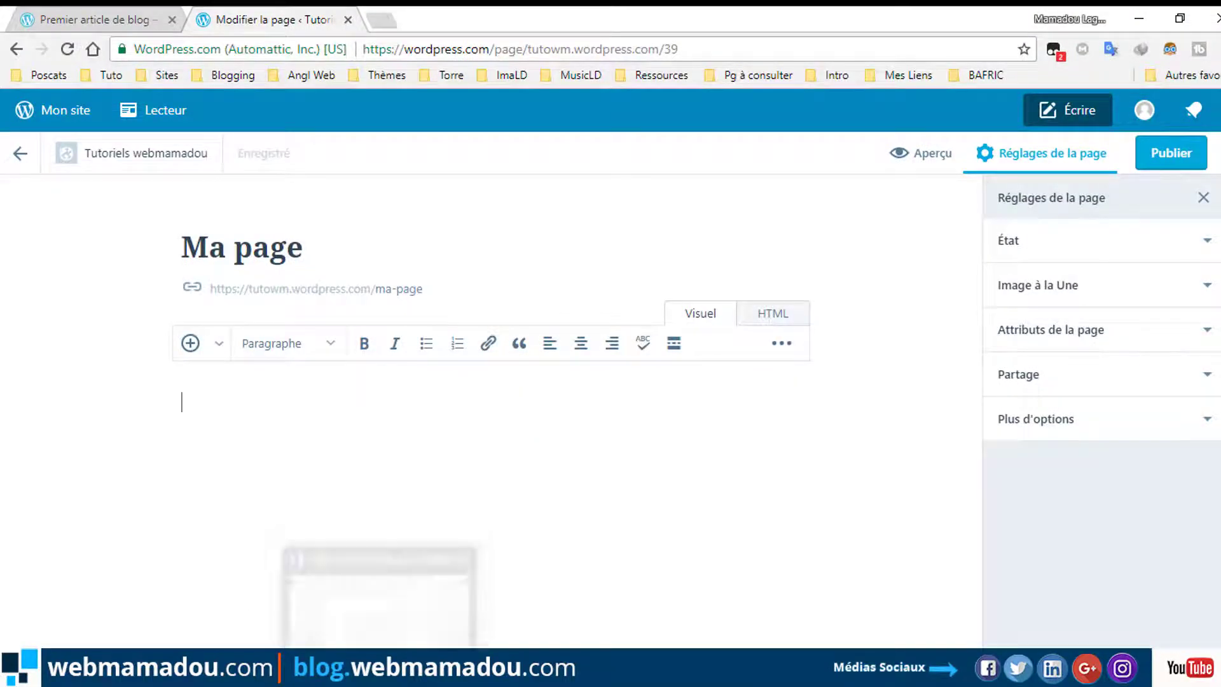
pyautogui.moveTo(391, 668)
pyautogui.click(391, 592)
# Copy the Word text from the title through the 'Le partage de votre passion' heading, then return to the editor.
pyautogui.click(641, 370)
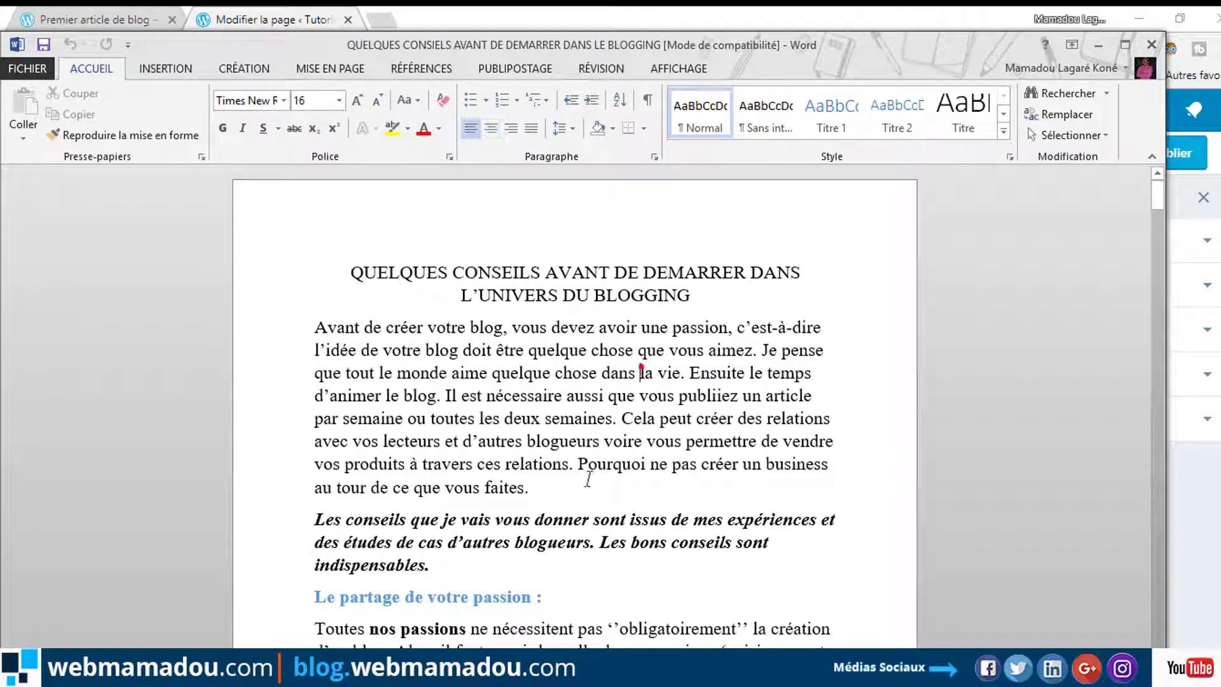
pyautogui.moveTo(353, 260); pyautogui.dragTo(698, 611)
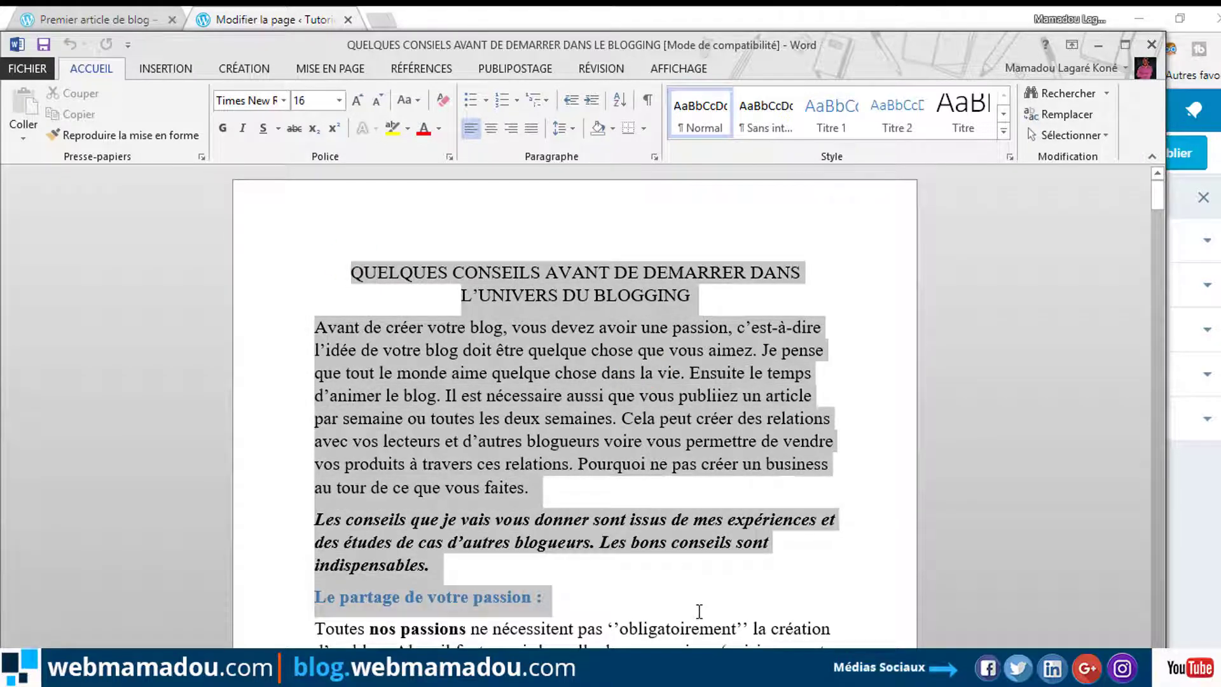
pyautogui.rightClick(554, 396)
pyautogui.click(597, 430)
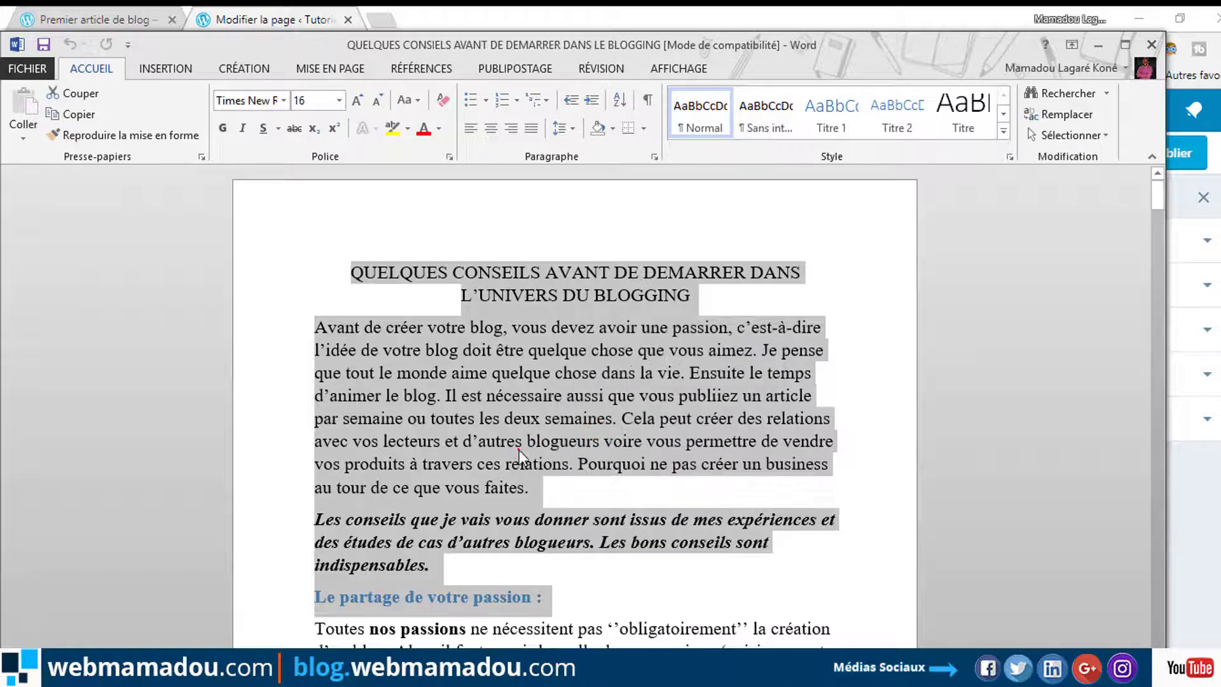
pyautogui.click(523, 441)
pyautogui.moveTo(245, 668)
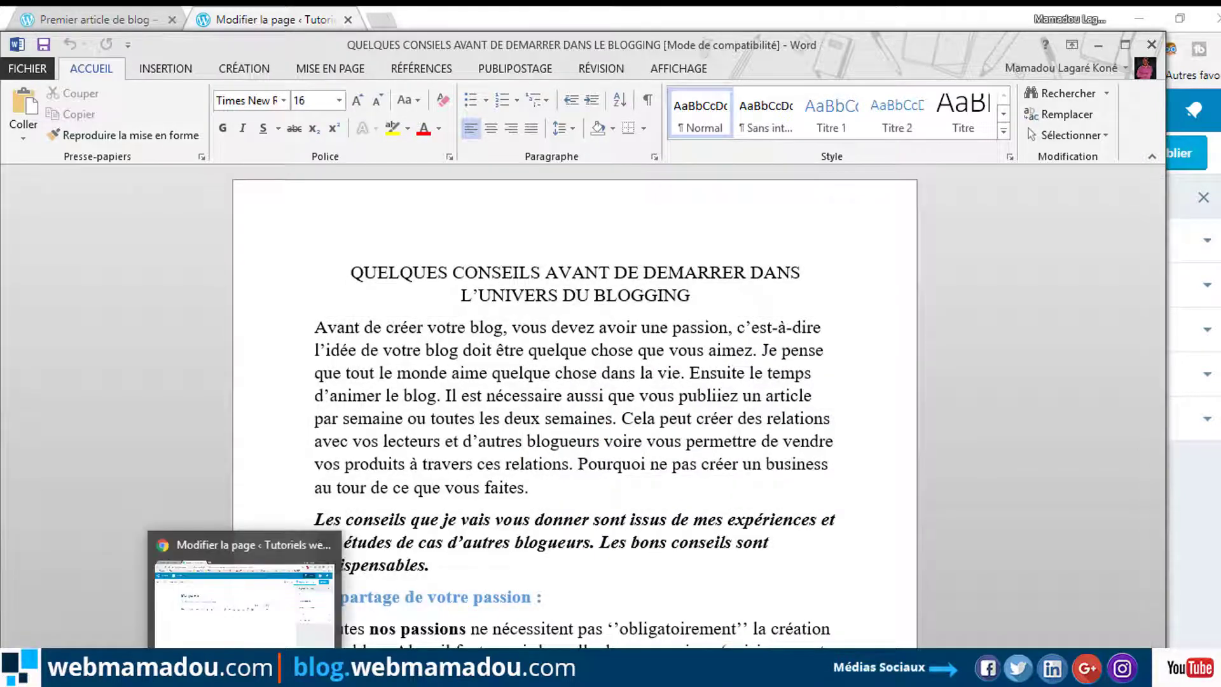
pyautogui.click(243, 604)
# Paste the copied text into the Ma page body as plain text (Coller en texte brut).
pyautogui.rightClick(322, 429)
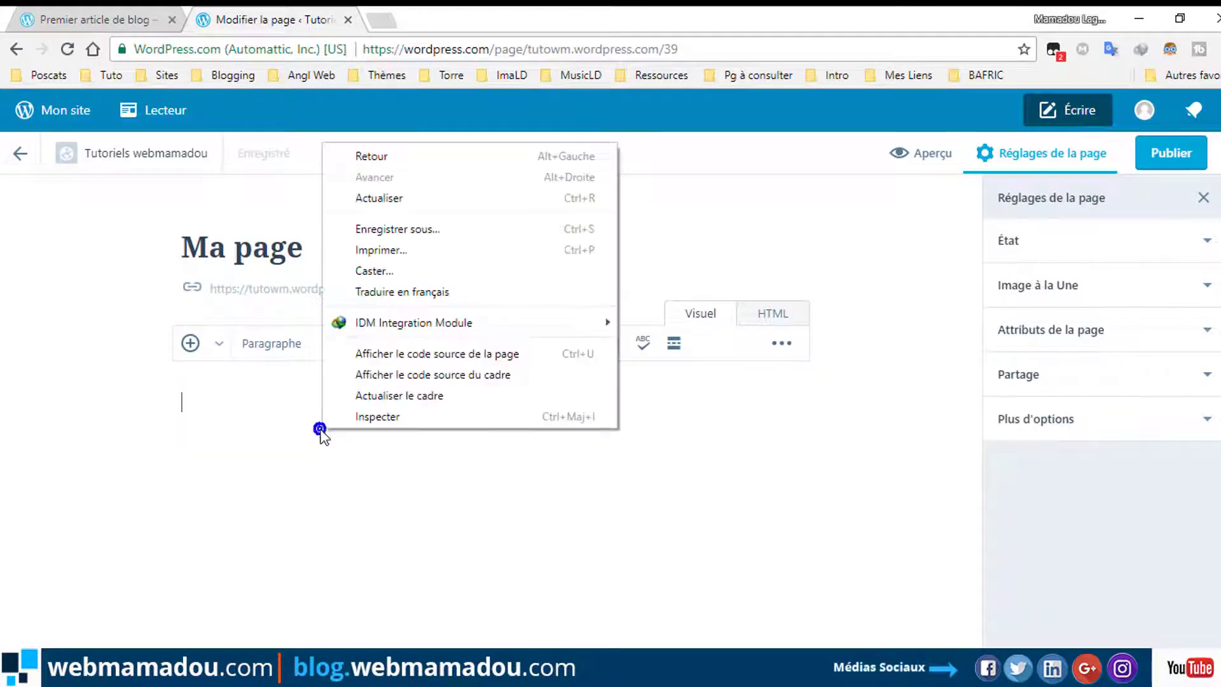
pyautogui.click(204, 411)
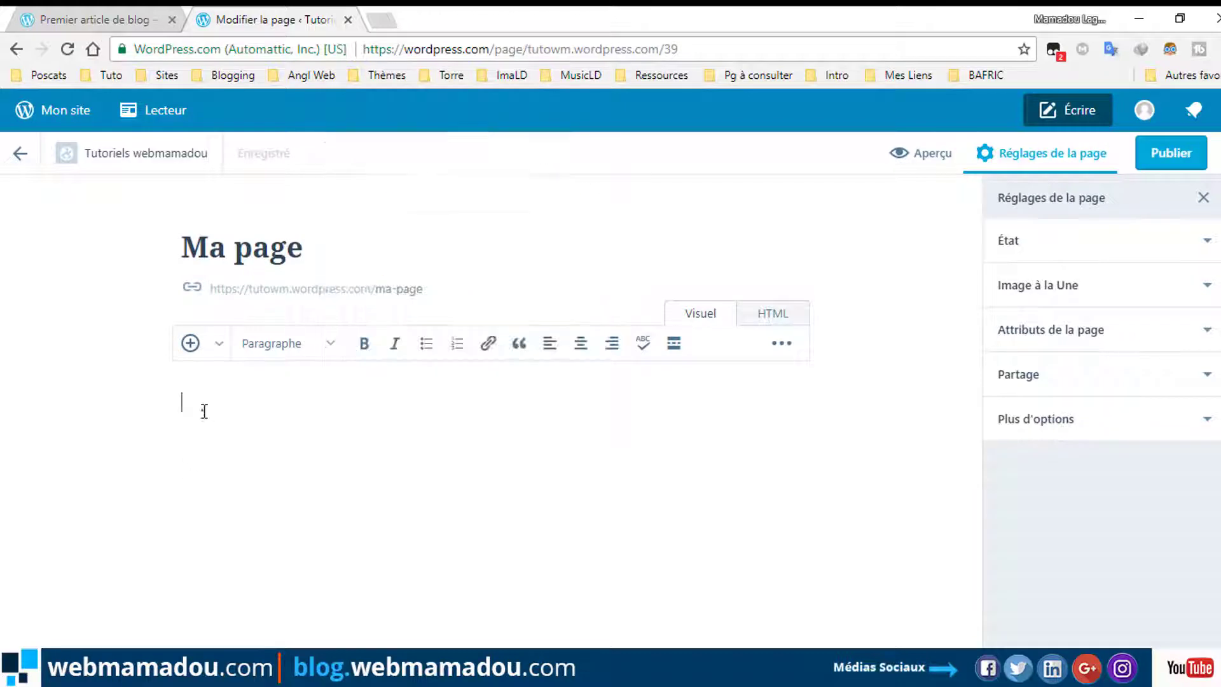
pyautogui.rightClick(201, 401)
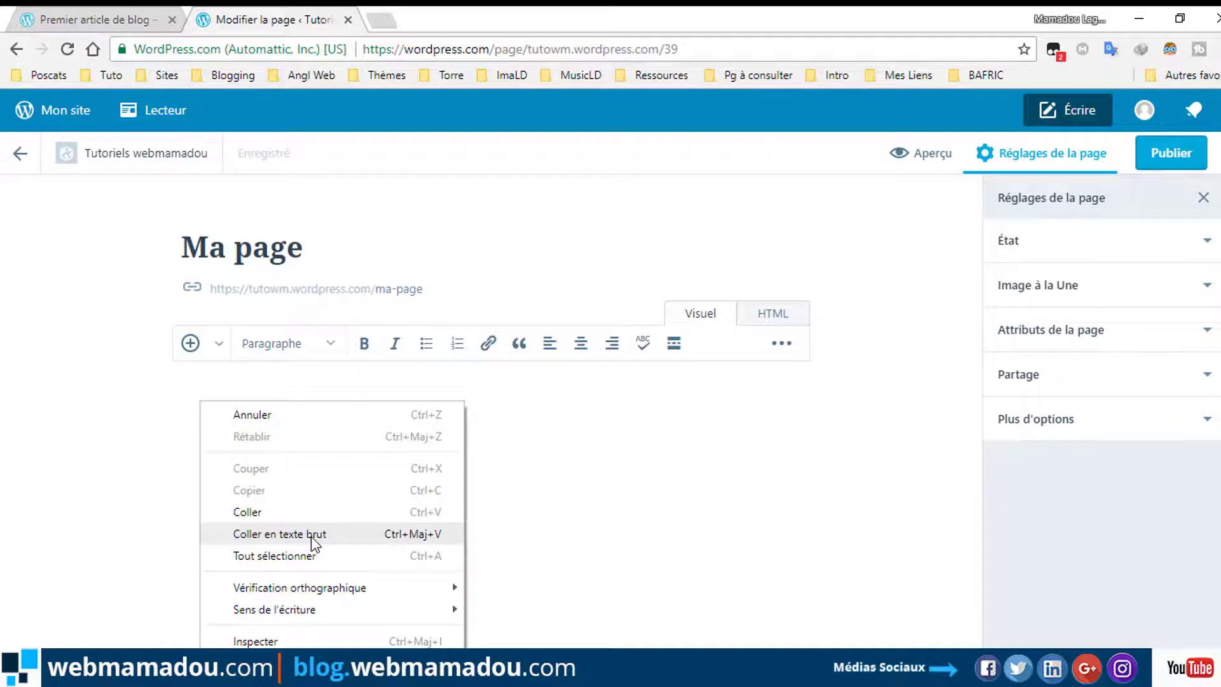
pyautogui.click(311, 534)
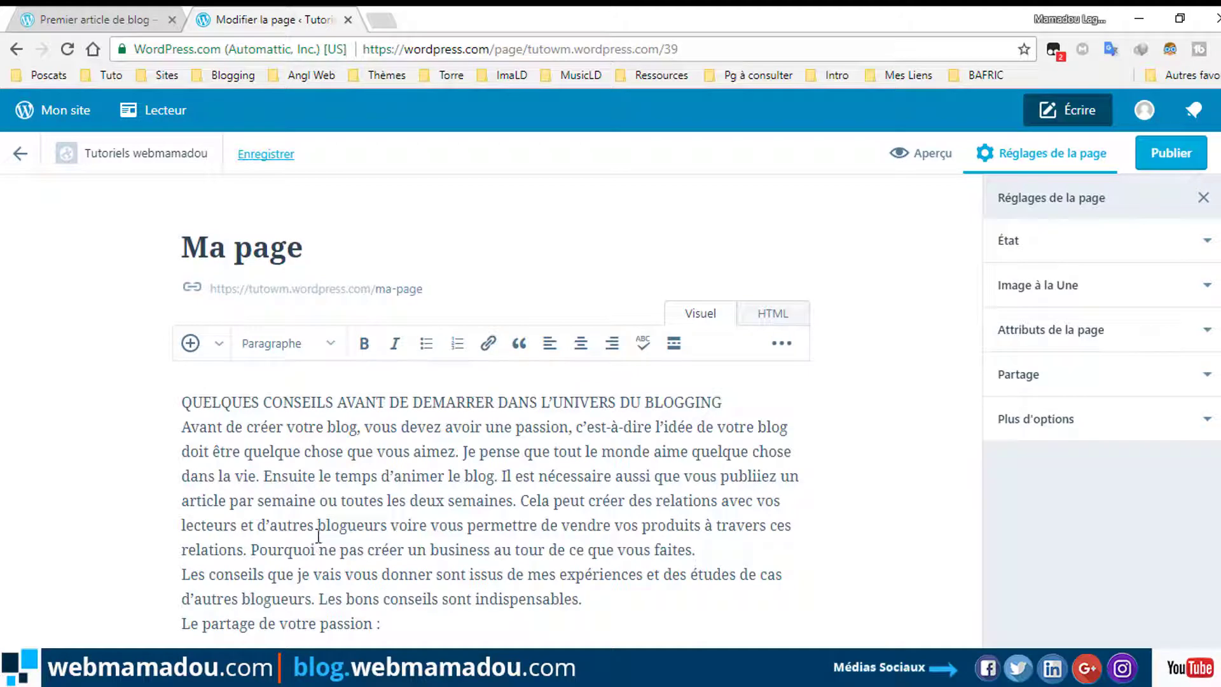
# Make the first line a bold Titre 2 heading and add an empty line below it.
pyautogui.moveTo(721, 401); pyautogui.dragTo(182, 402)
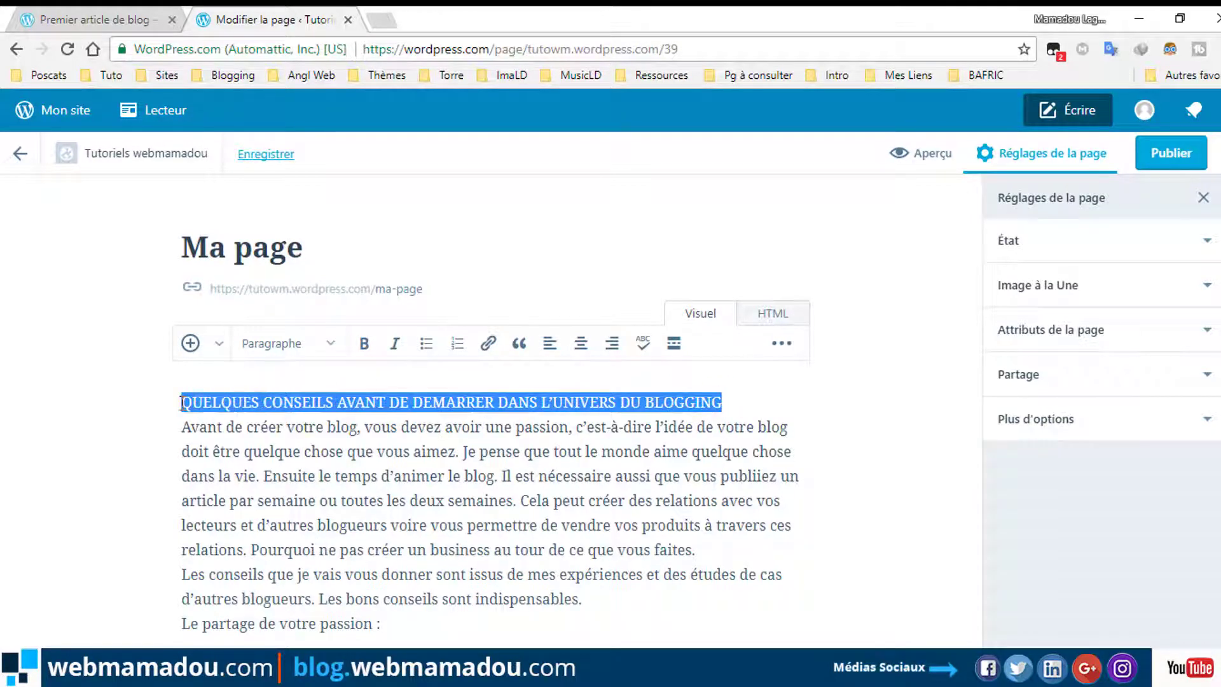
pyautogui.click(364, 343)
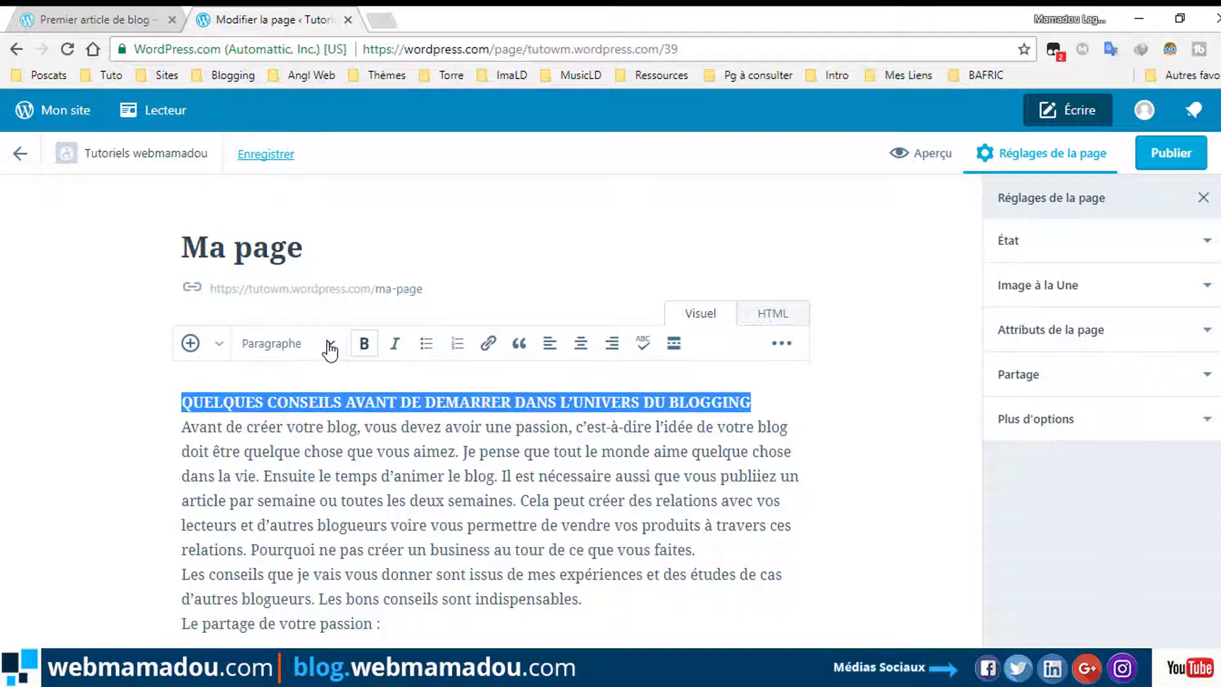
pyautogui.click(328, 345)
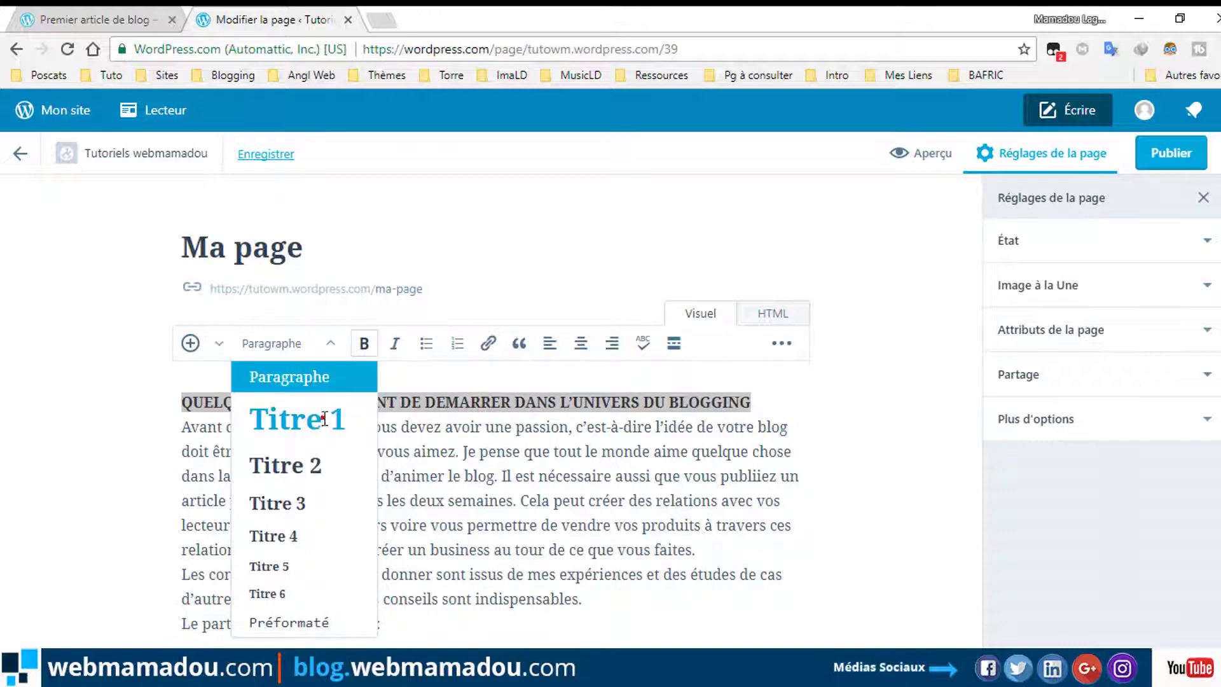
pyautogui.click(324, 419)
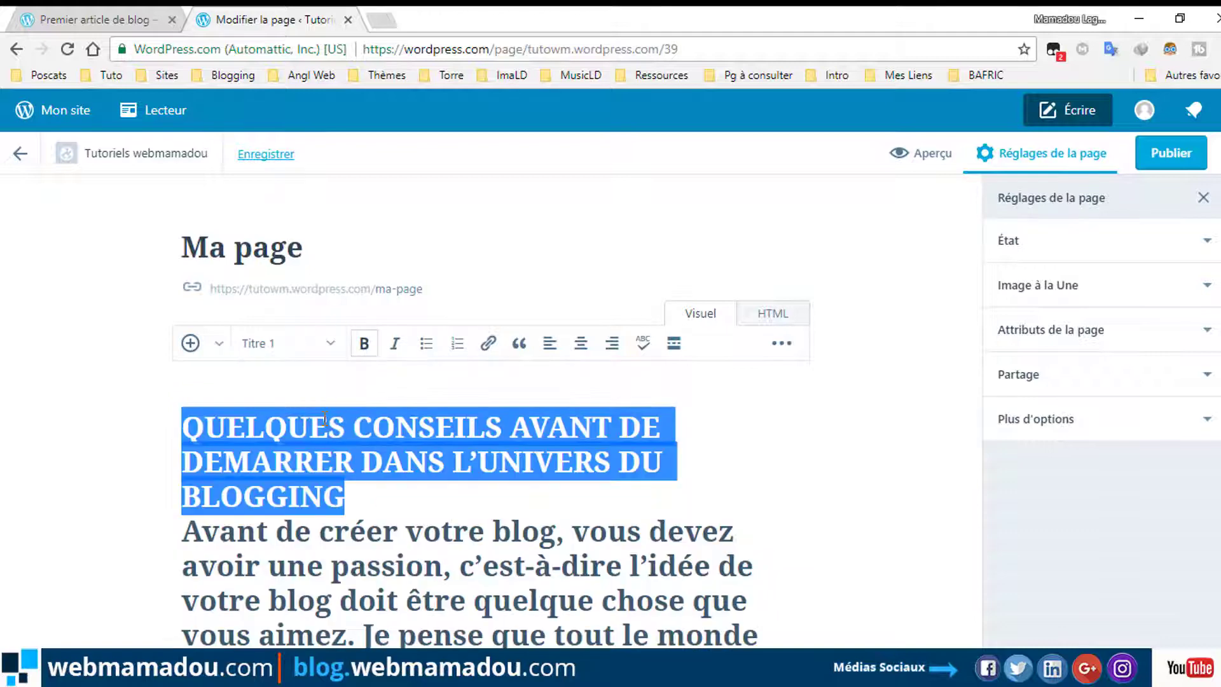
pyautogui.click(330, 343)
pyautogui.click(312, 470)
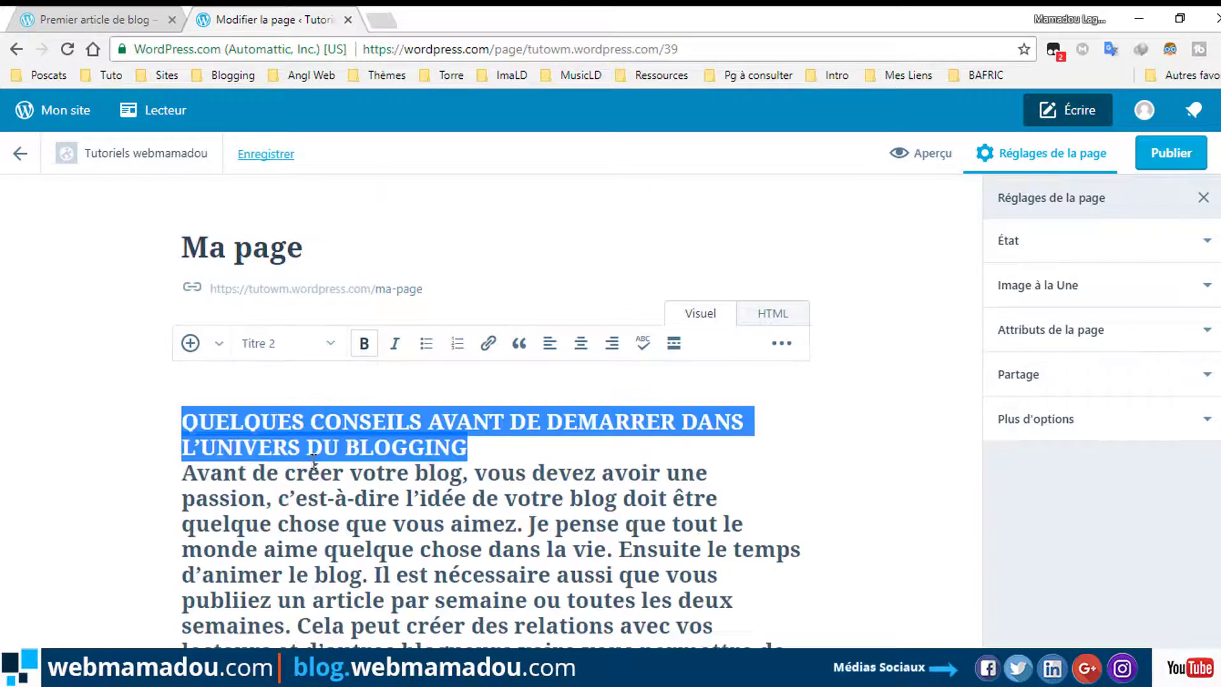
pyautogui.click(480, 447)
pyautogui.press('Return')
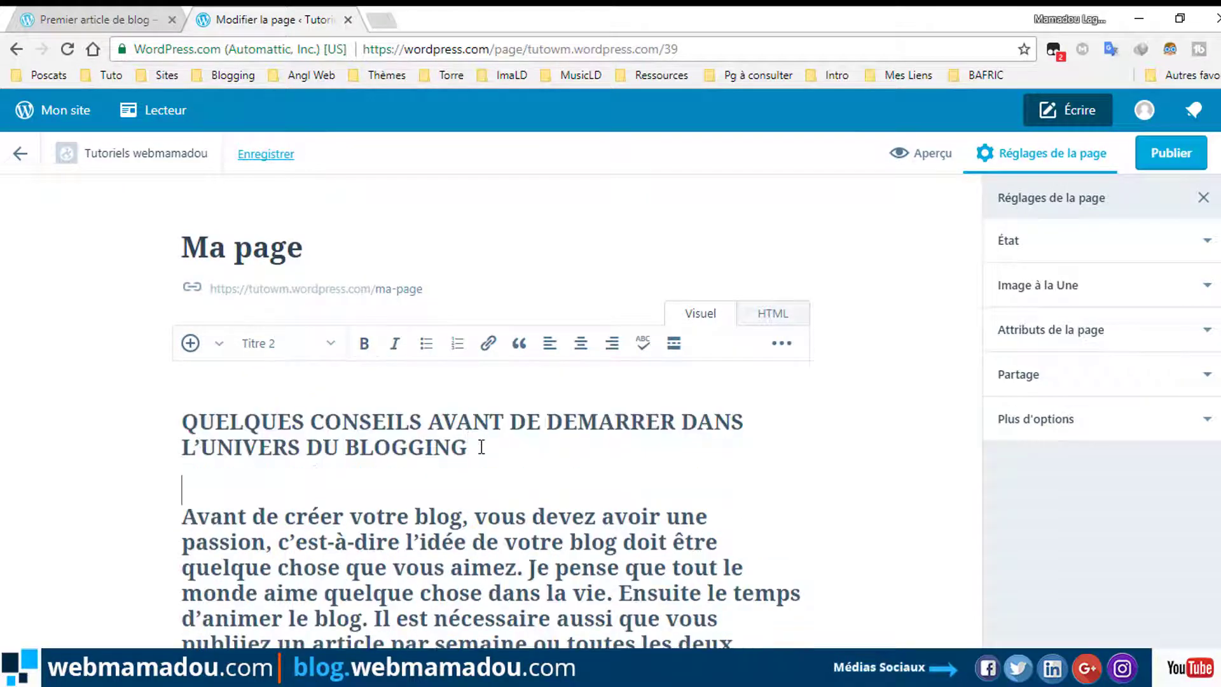
# Format the paragraph below the heading as a Titre 4 heading.
pyautogui.moveTo(182, 515); pyautogui.dragTo(717, 316)
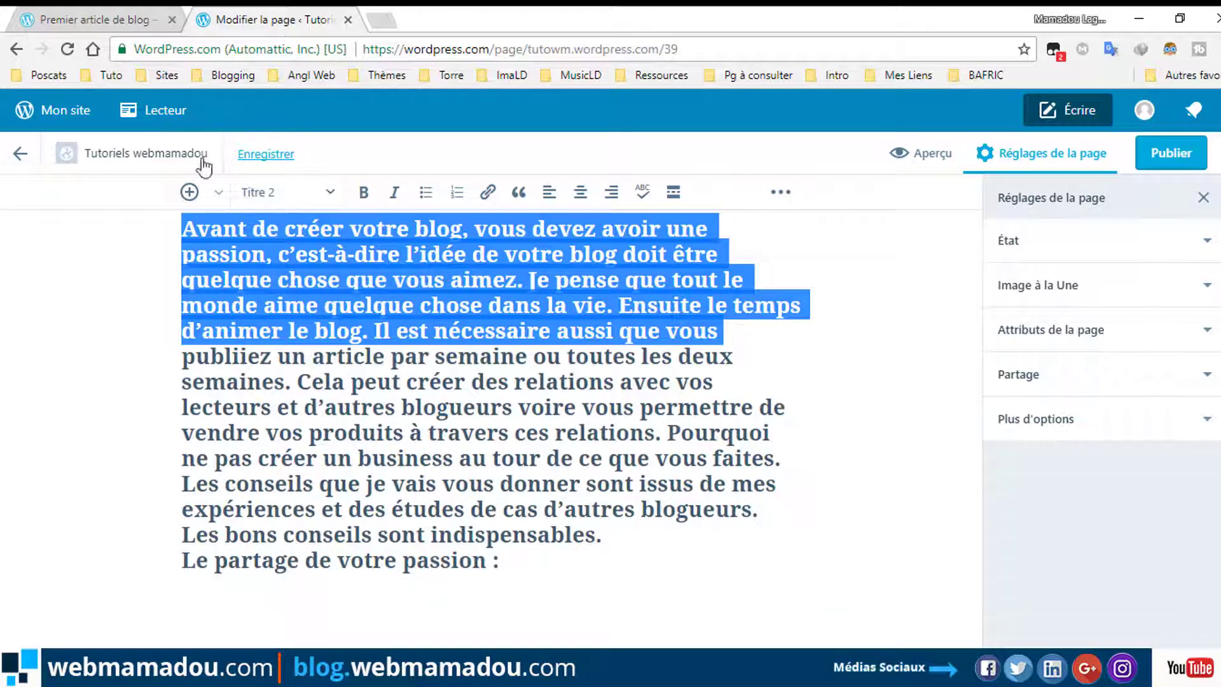
pyautogui.click(326, 192)
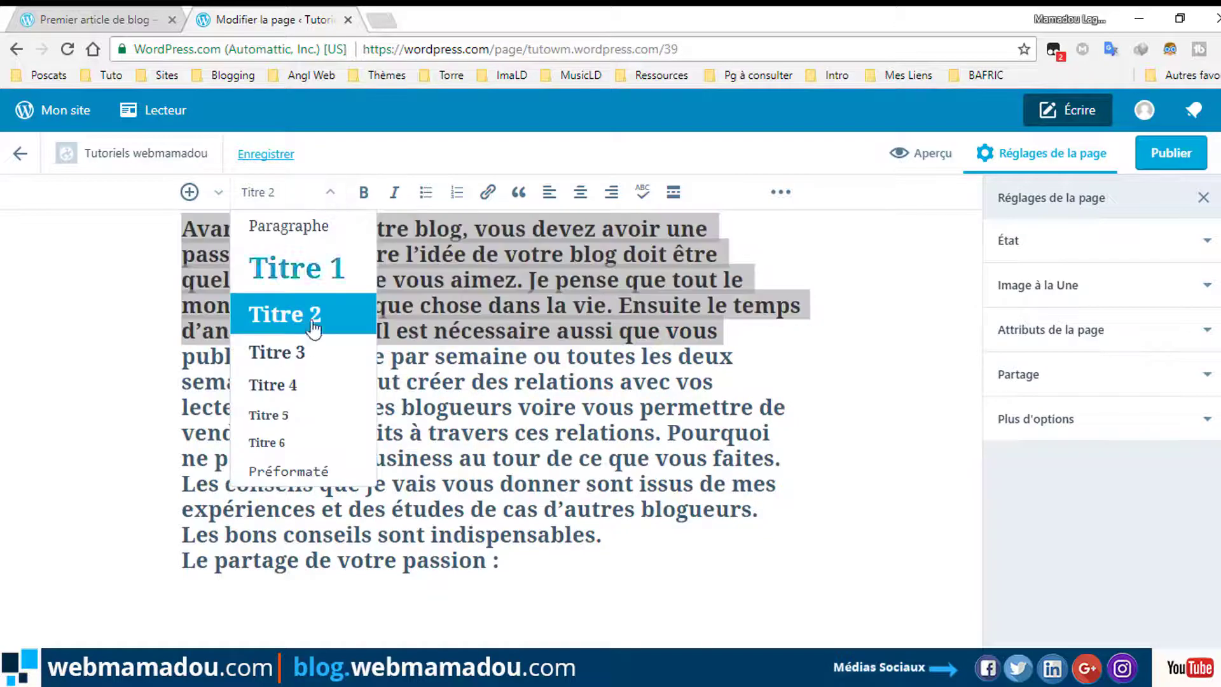
pyautogui.click(299, 383)
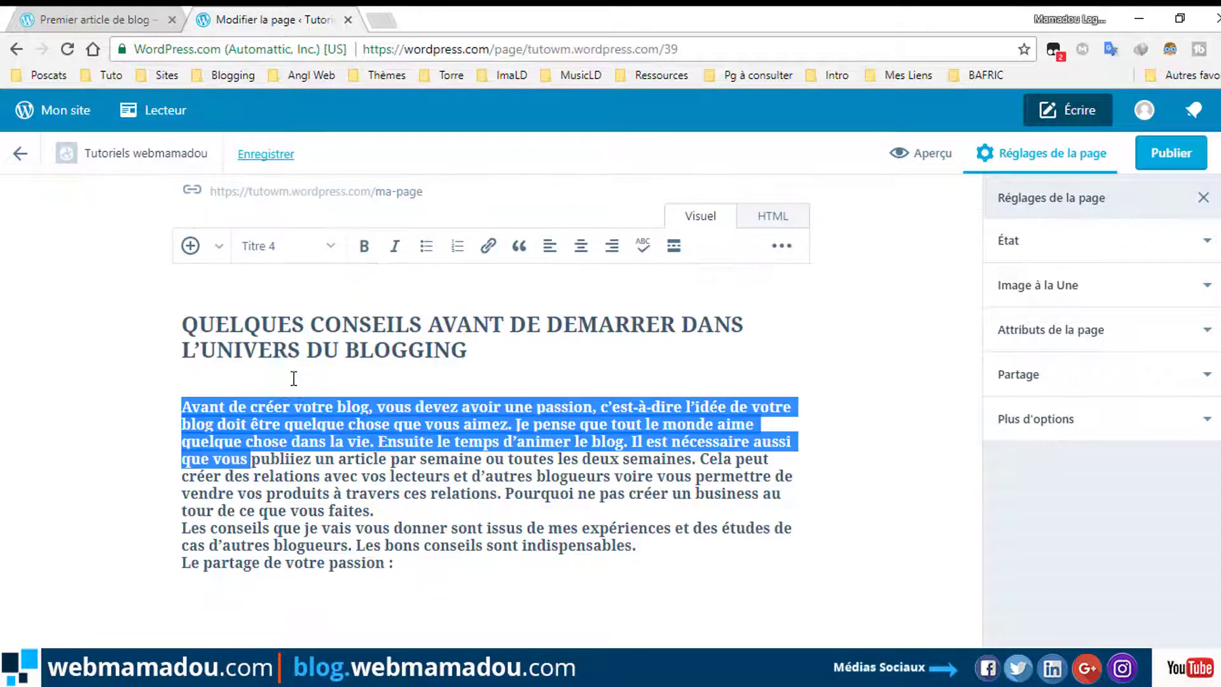
pyautogui.click(253, 459)
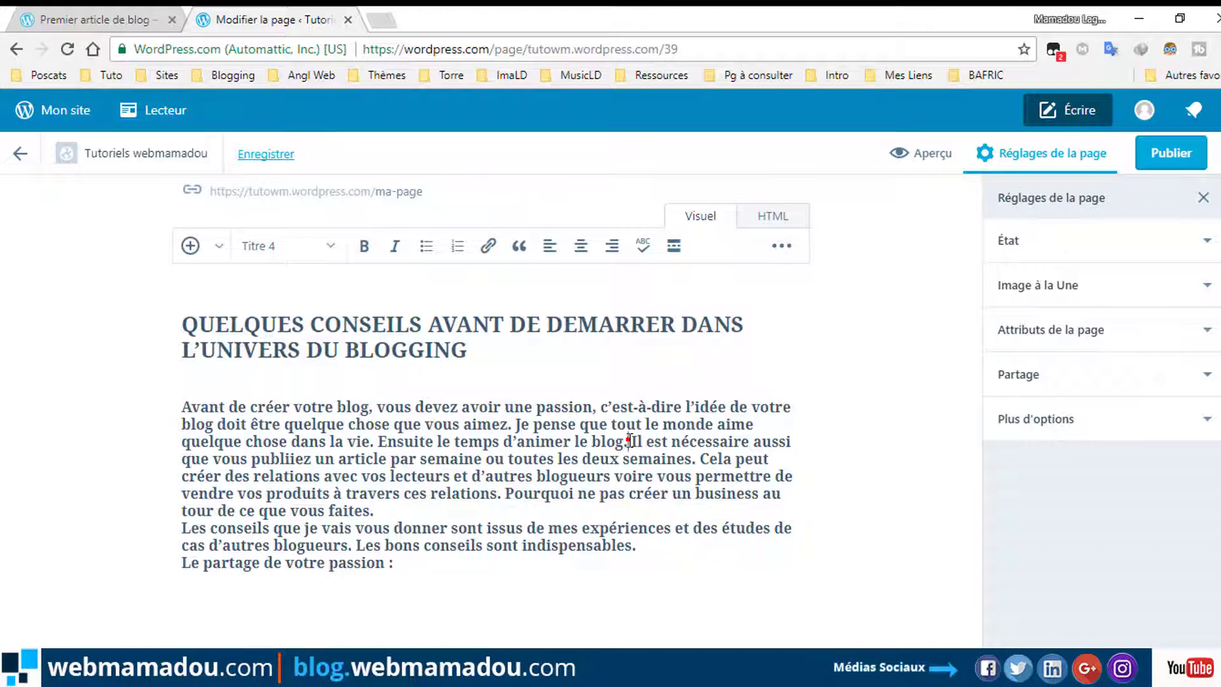
# Split after "le blog." and style the text from "Il est nécessaire" to "passion :" as Titre 5.
pyautogui.click(630, 440)
pyautogui.press('Return')
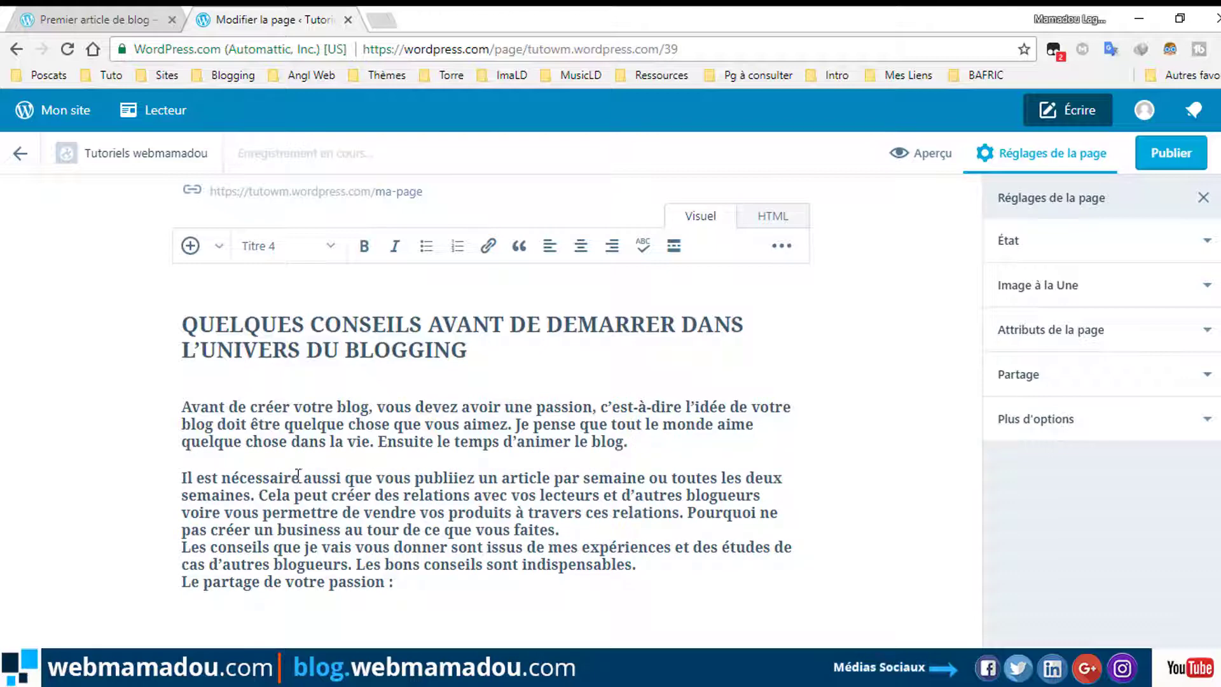
pyautogui.moveTo(182, 476); pyautogui.dragTo(469, 586)
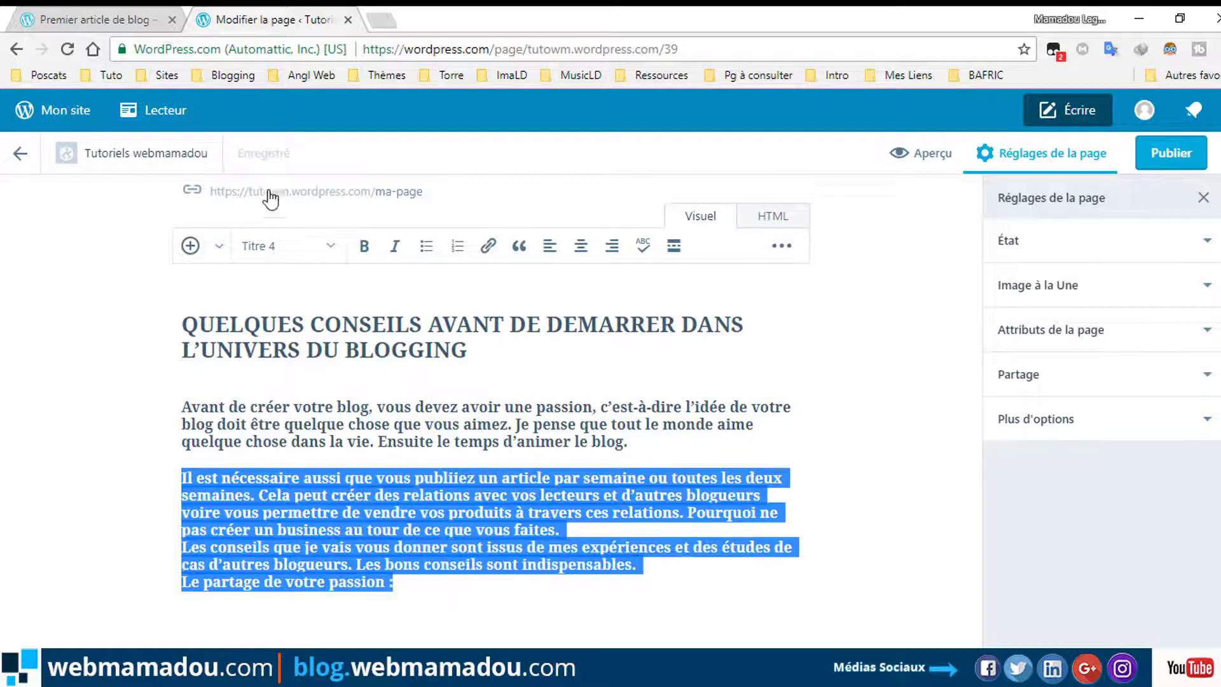
pyautogui.click(301, 253)
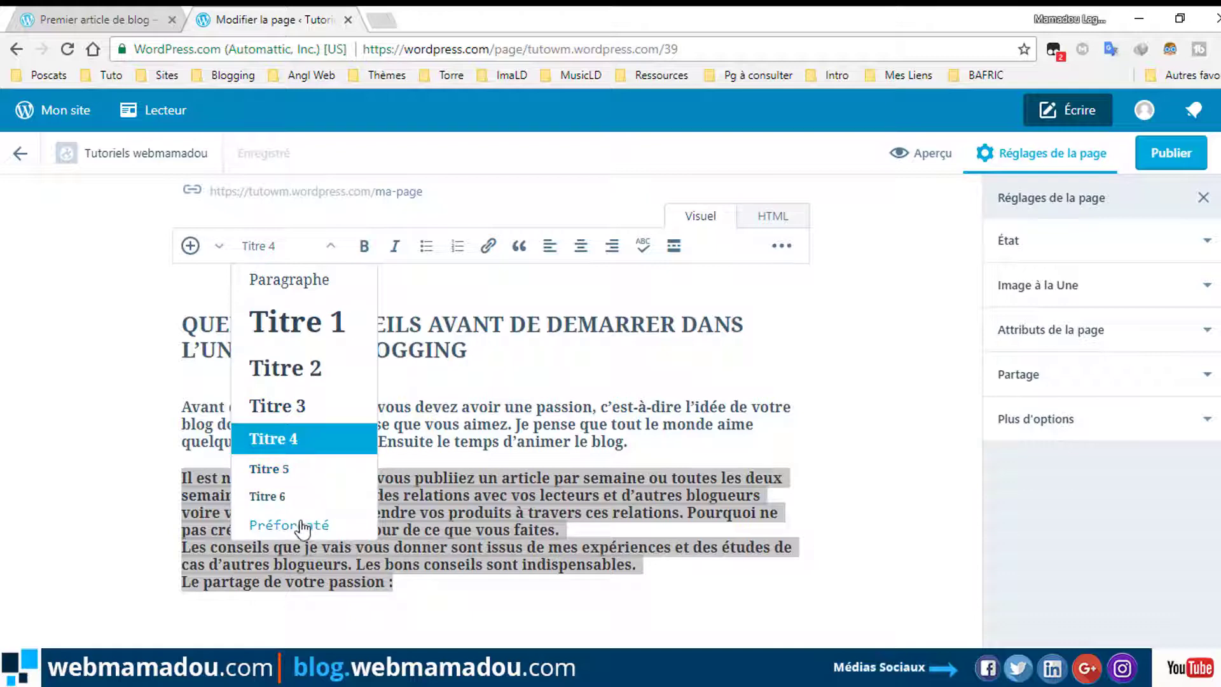
pyautogui.click(280, 526)
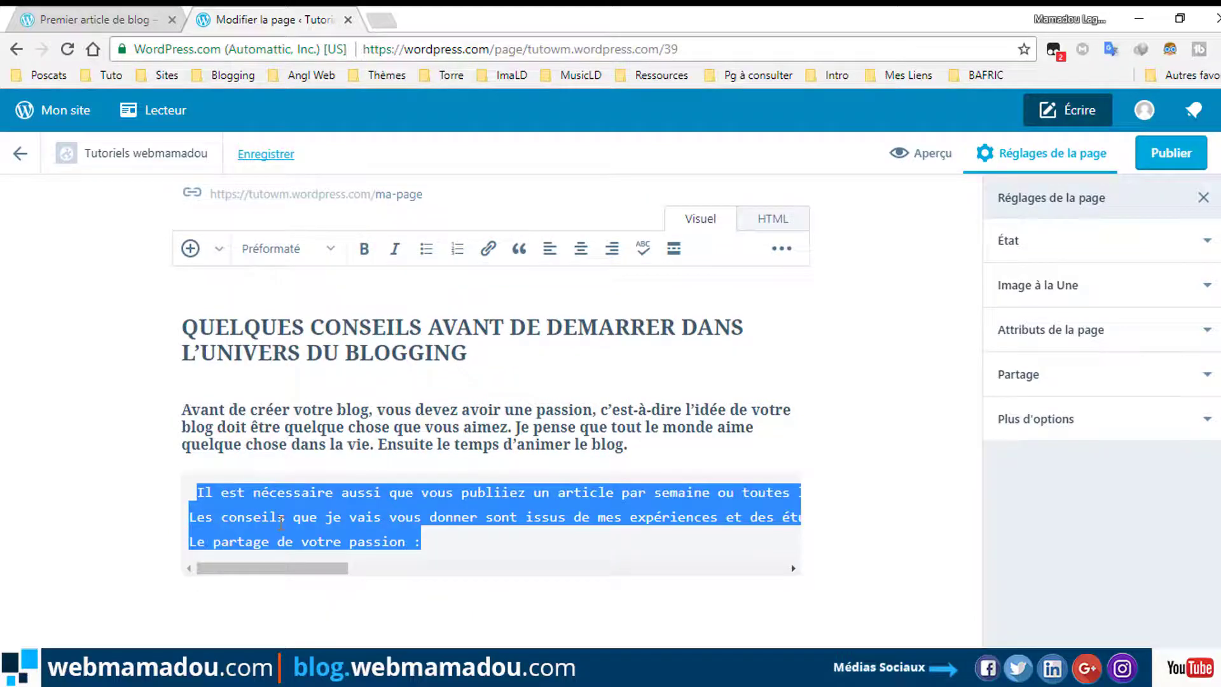
pyautogui.click(330, 248)
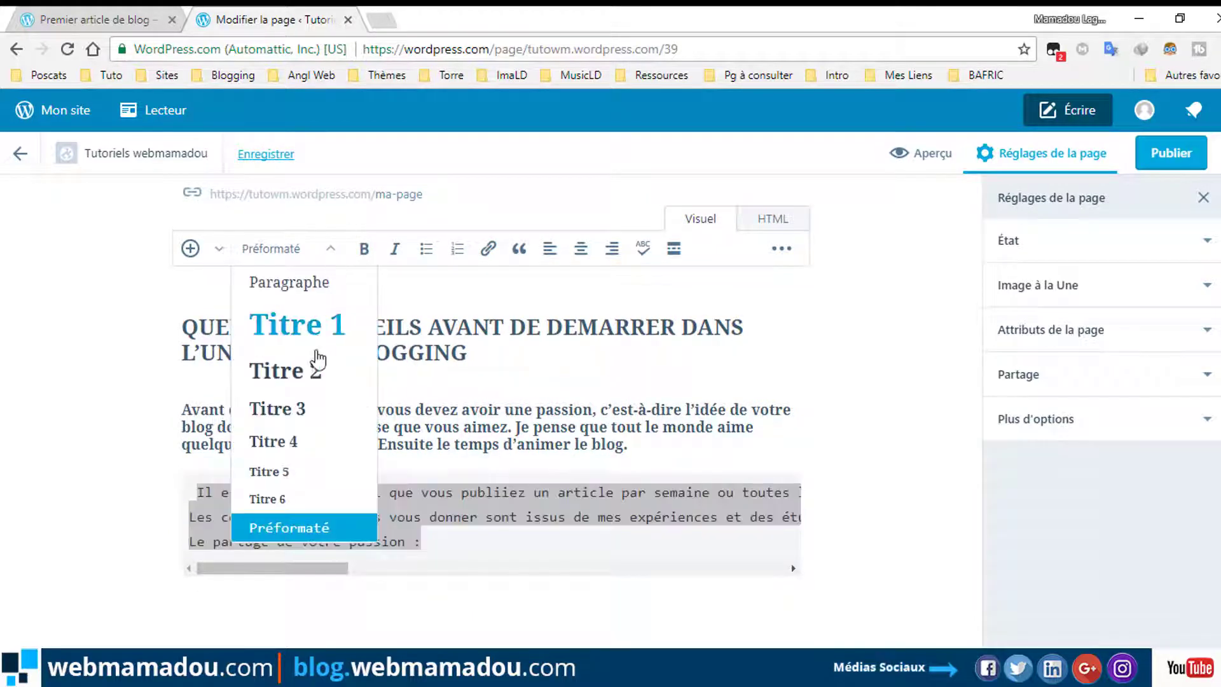
pyautogui.click(301, 499)
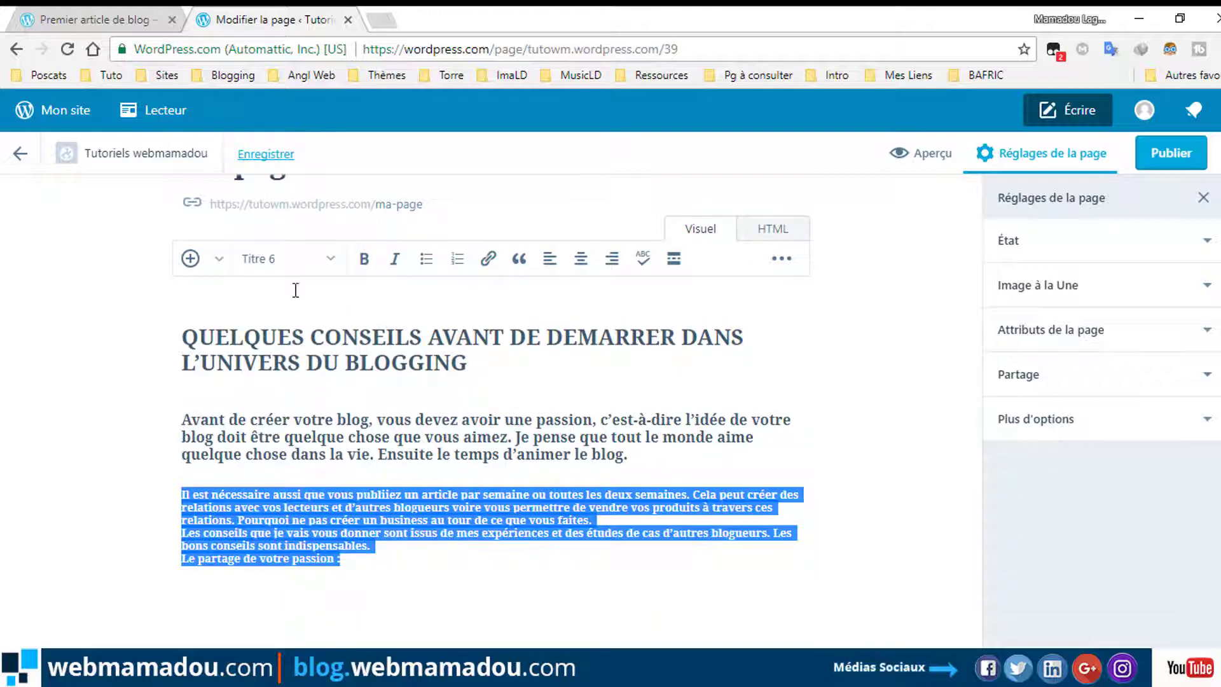
pyautogui.click(316, 267)
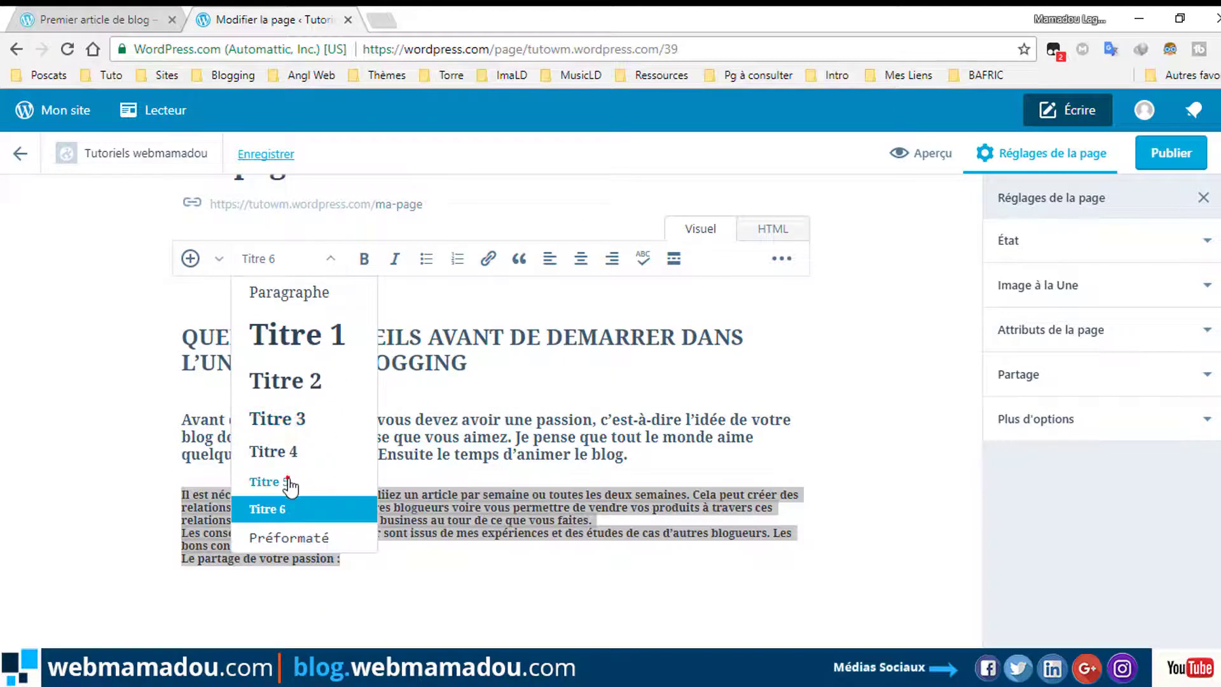
pyautogui.click(292, 481)
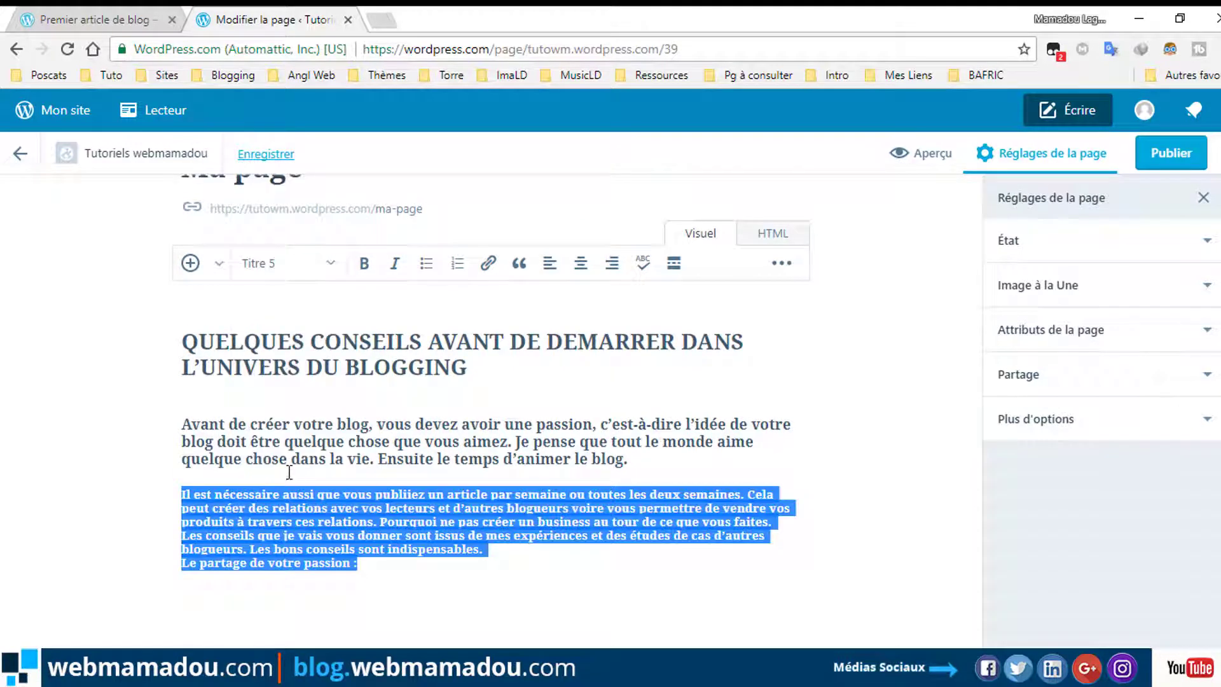
# Put the caret on the empty line under the heading, ready to insert media.
pyautogui.click(218, 264)
pyautogui.click(577, 386)
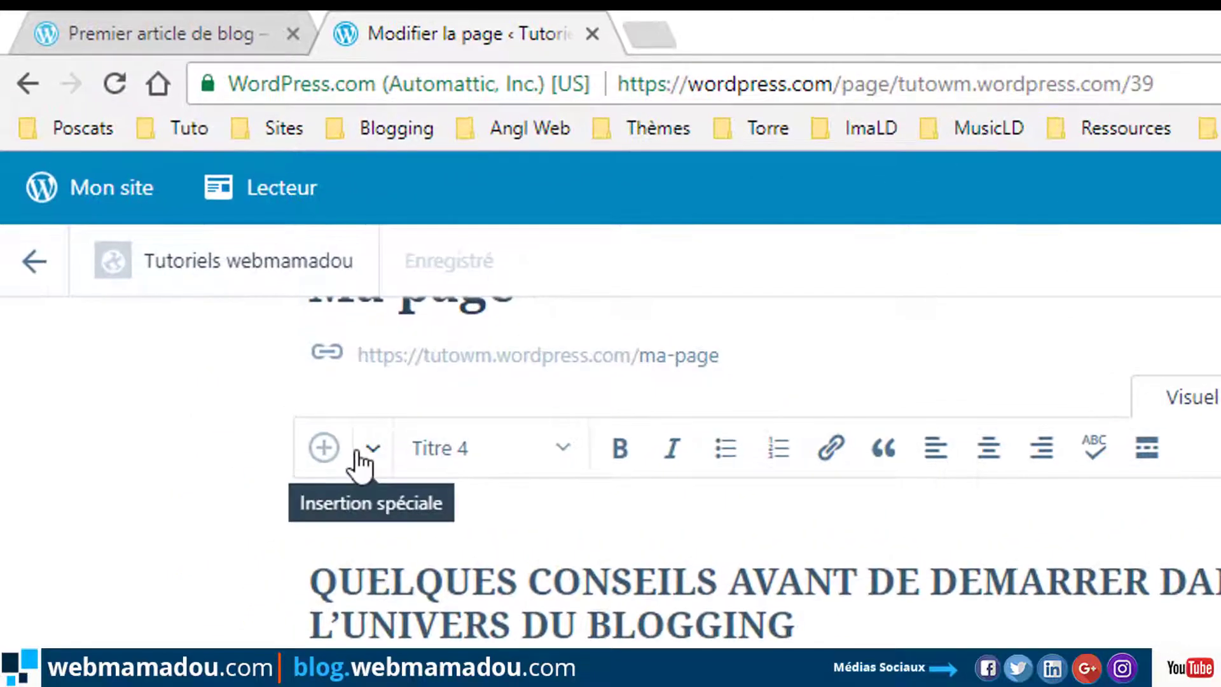
pyautogui.click(208, 263)
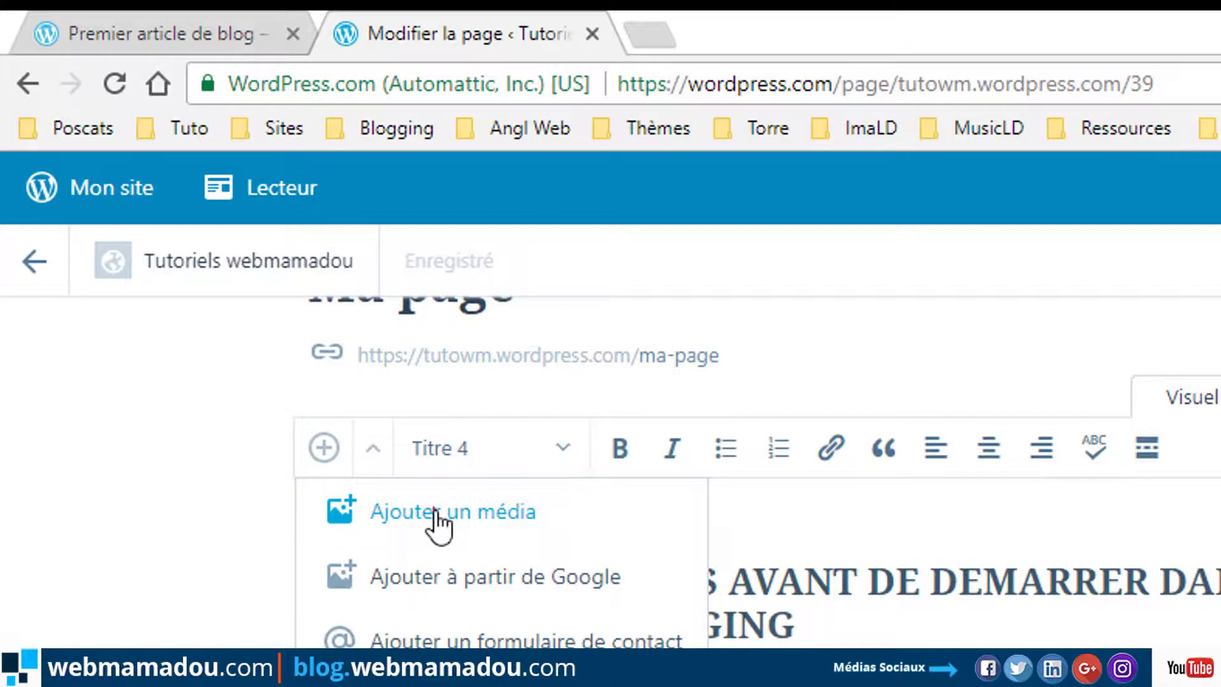
# Insert the first banner image from the media library below the heading.
pyautogui.click(436, 512)
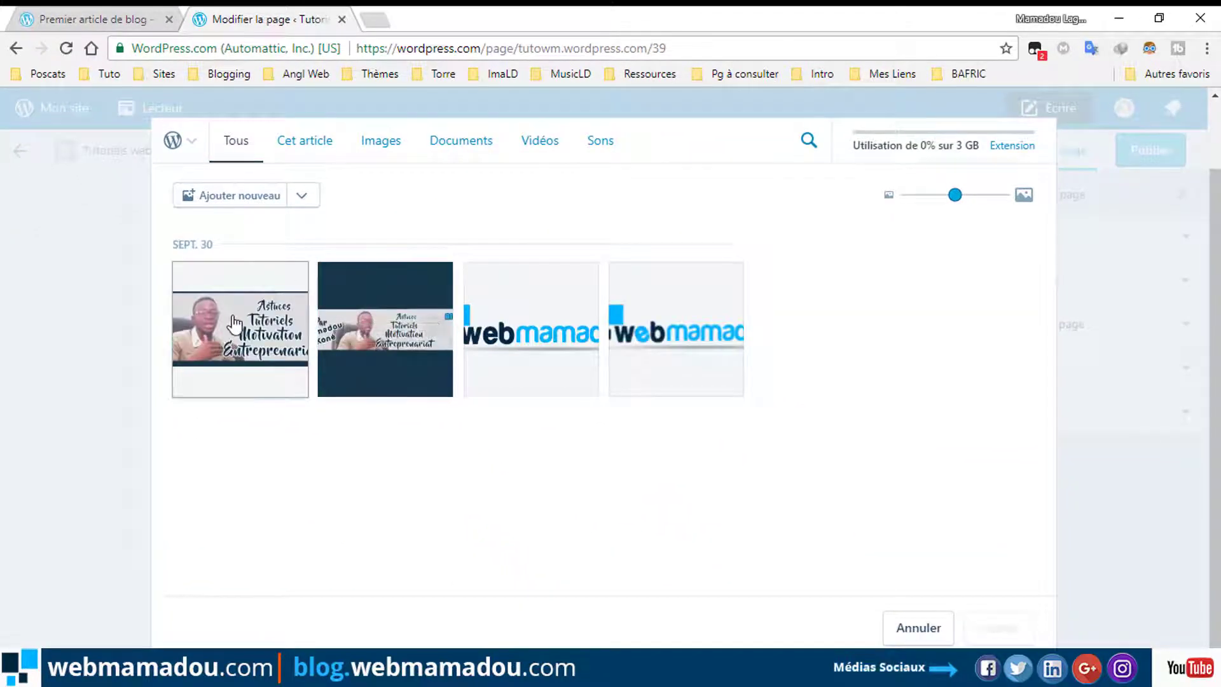
pyautogui.click(235, 324)
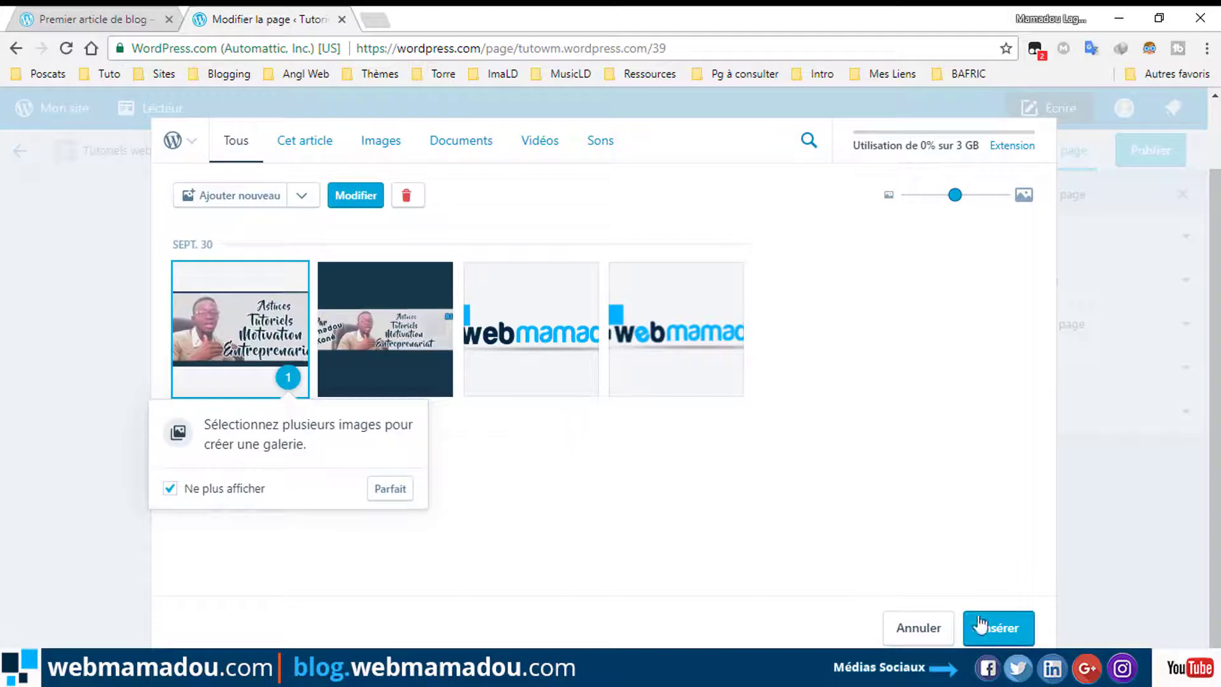
pyautogui.click(995, 629)
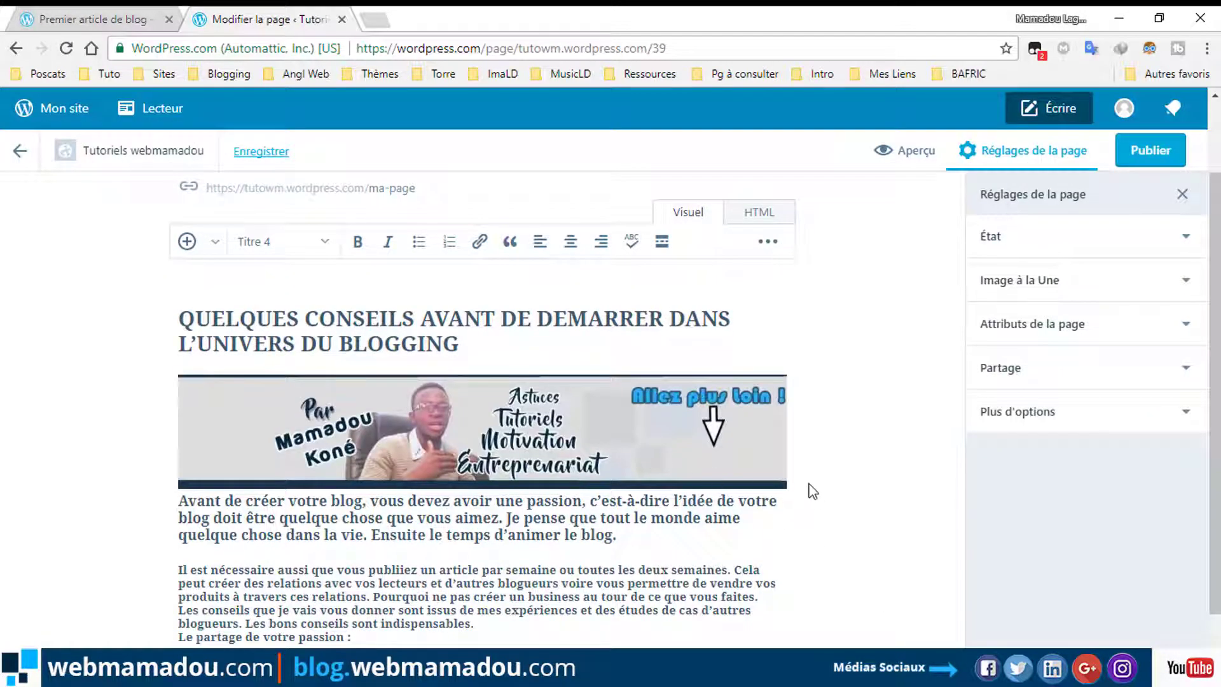
# Add a blank line between image and paragraph, check the HTML view, then select the paragraph.
pyautogui.click(811, 492)
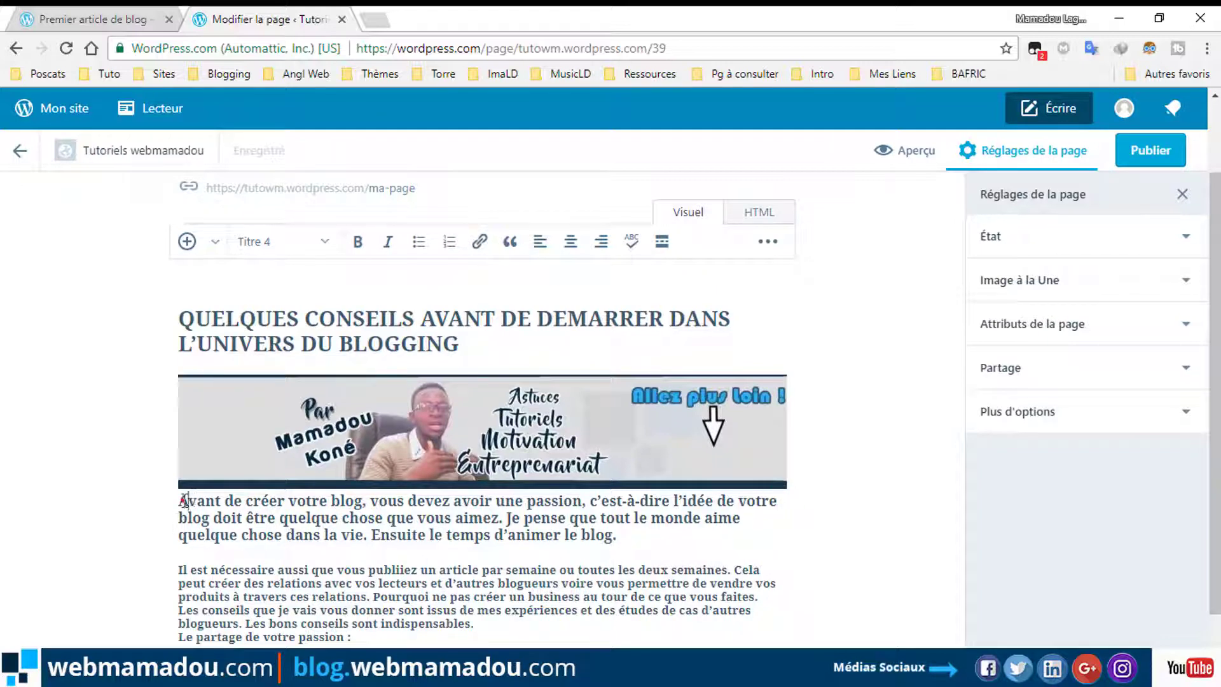
pyautogui.press('Return')
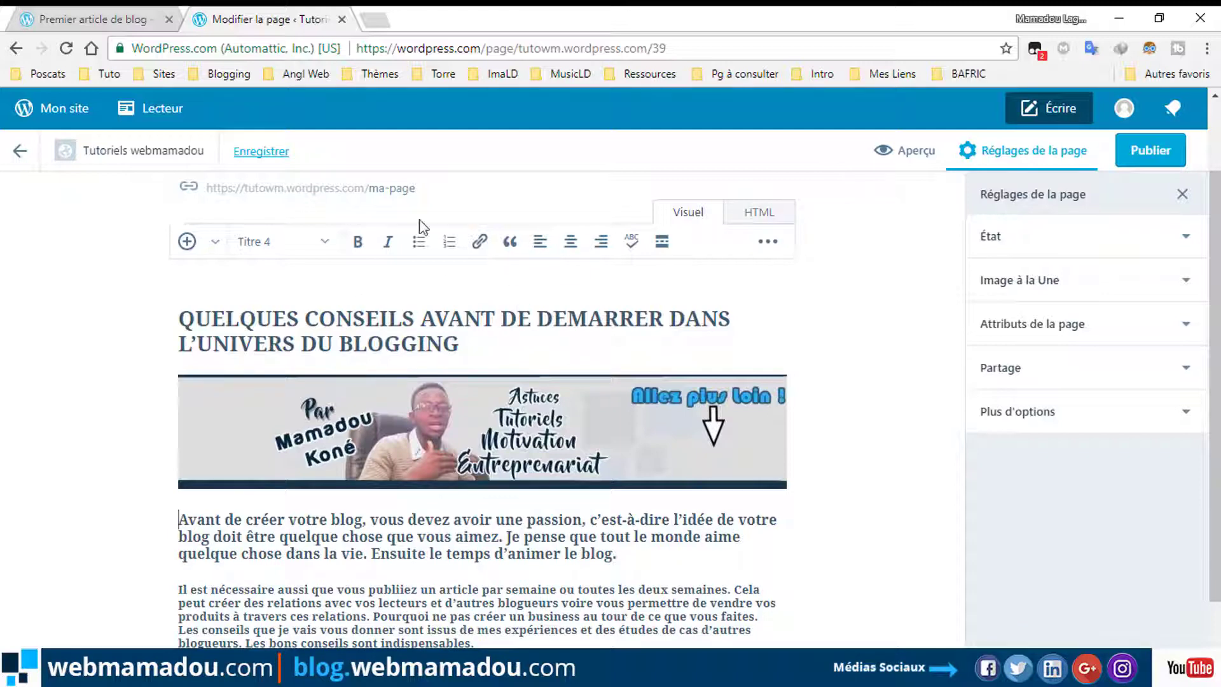
pyautogui.click(759, 214)
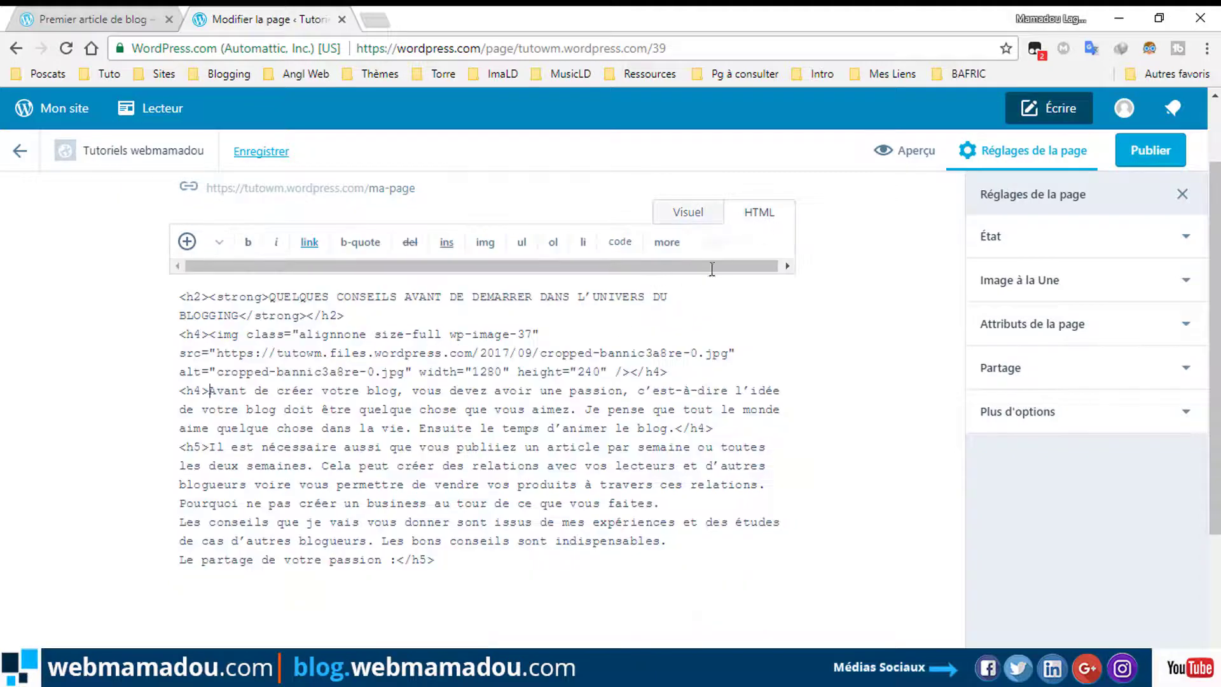
pyautogui.click(697, 216)
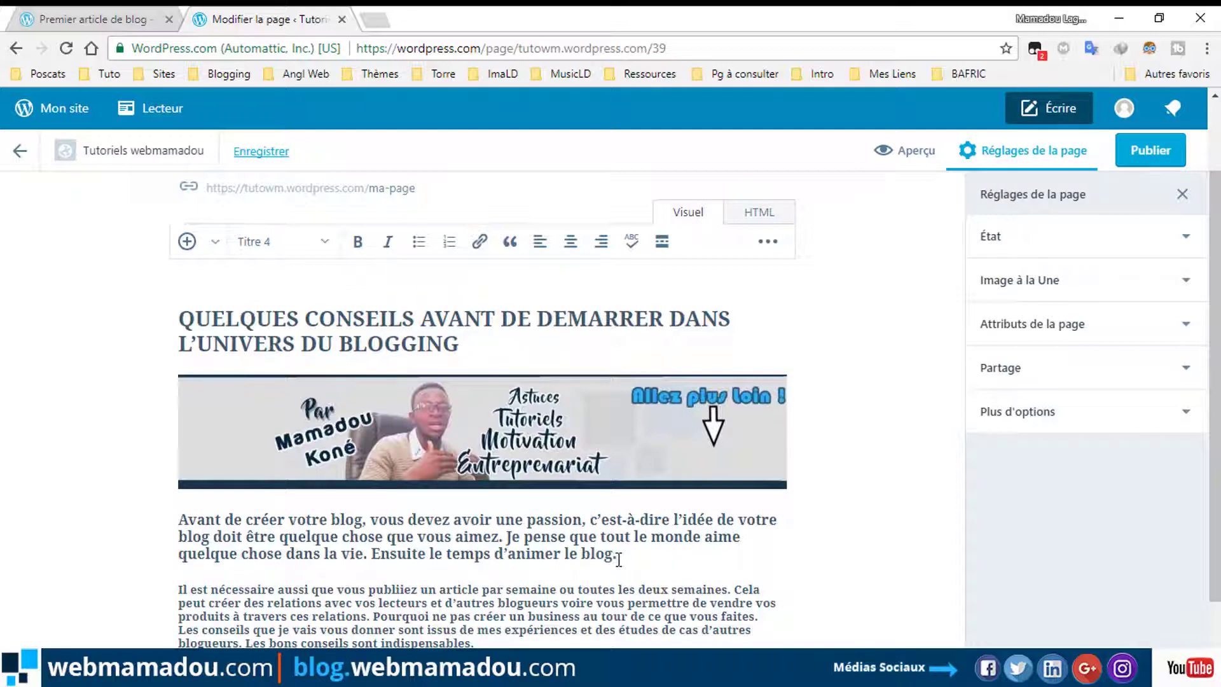
pyautogui.moveTo(619, 560); pyautogui.dragTo(179, 509)
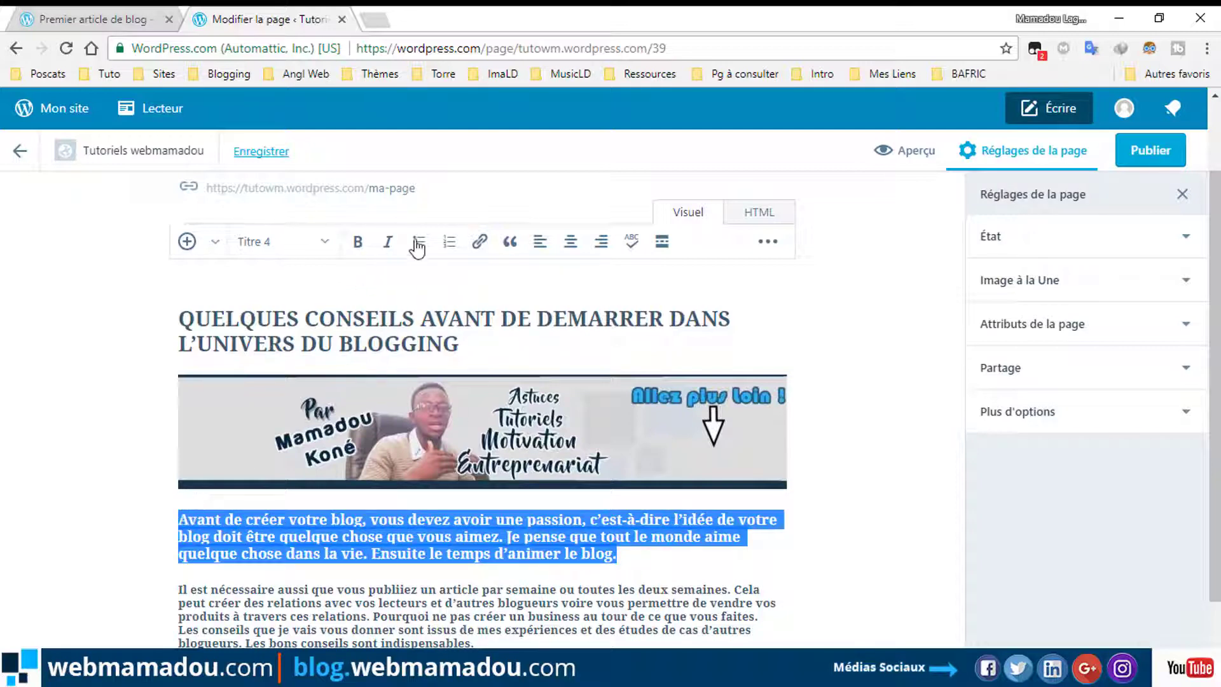
# Make the intro paragraph under the image italic.
pyautogui.click(389, 244)
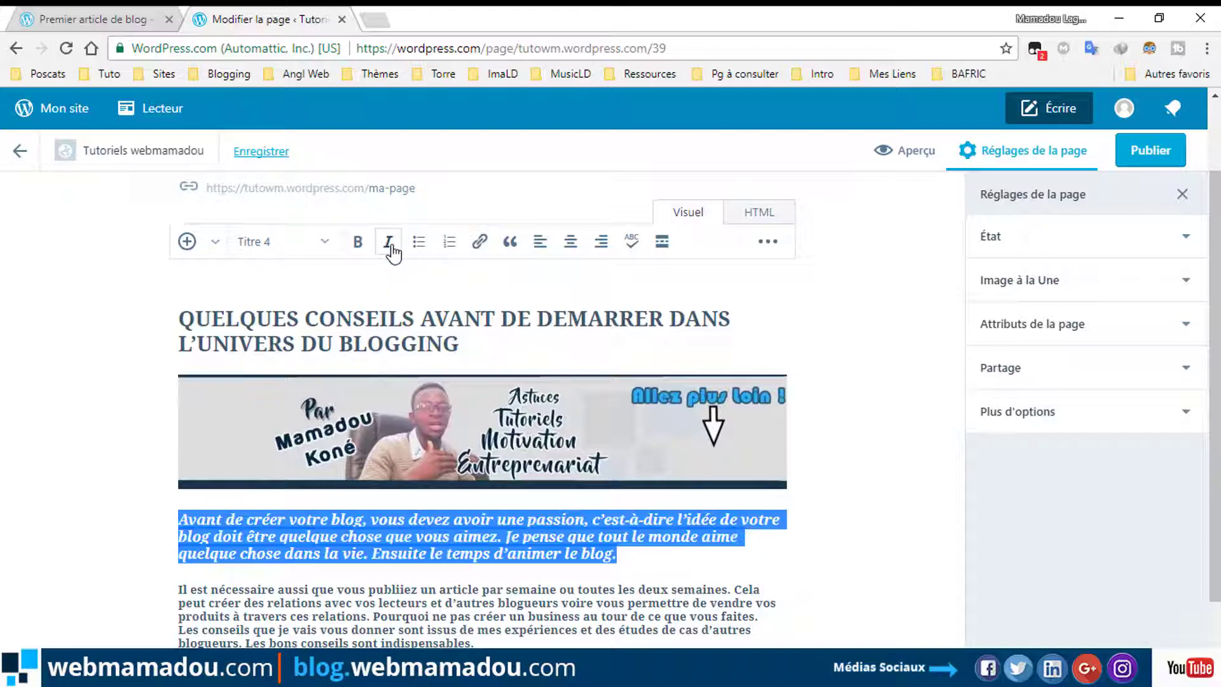
pyautogui.click(624, 565)
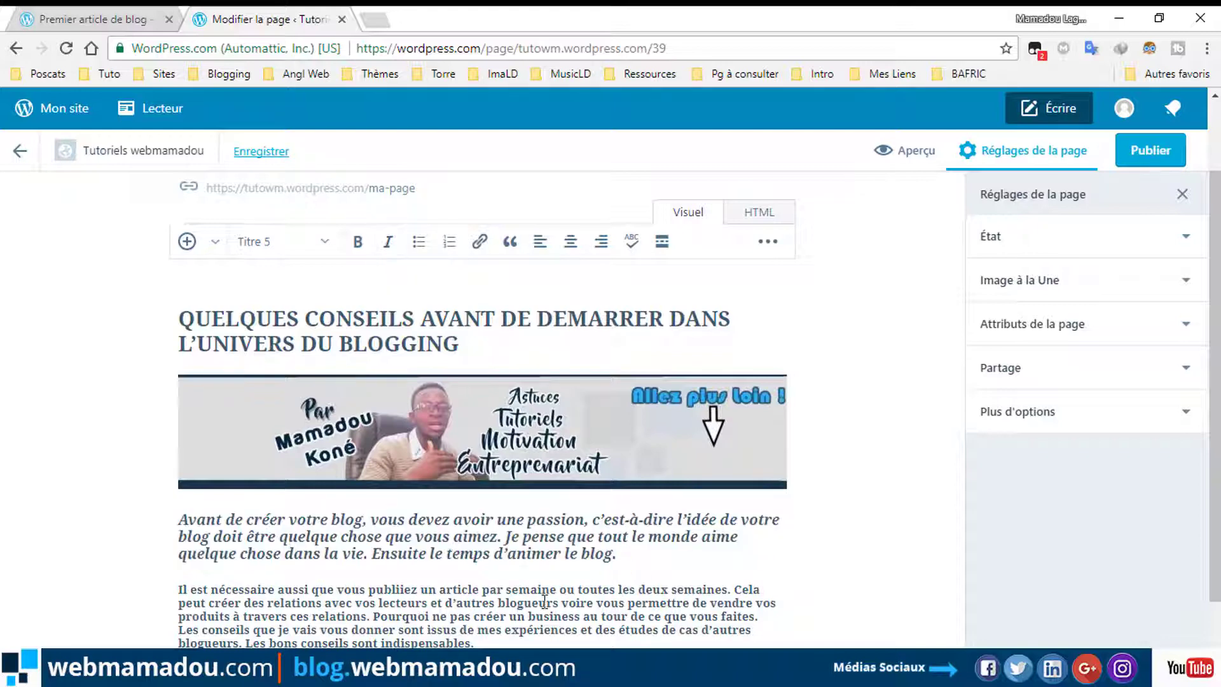
pyautogui.moveTo(367, 642); pyautogui.dragTo(477, 642)
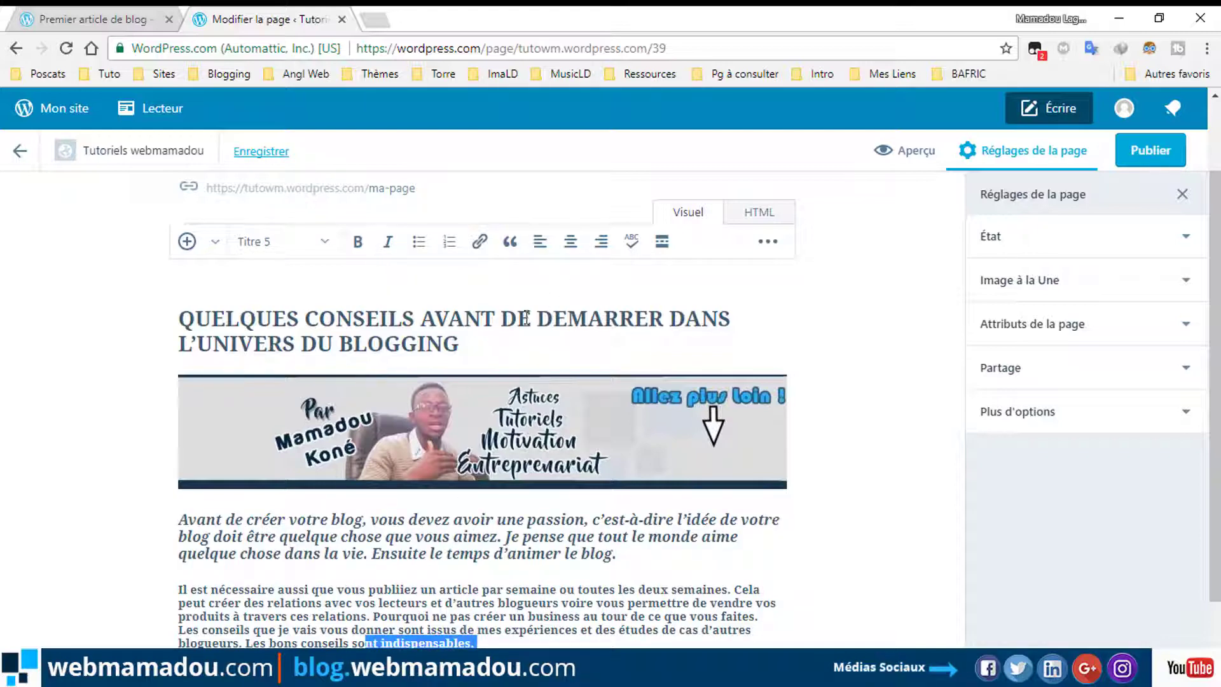
# Centre the blogging-tips heading and set it to Titre 1.
pyautogui.click(459, 347)
pyautogui.moveTo(475, 345); pyautogui.dragTo(181, 315)
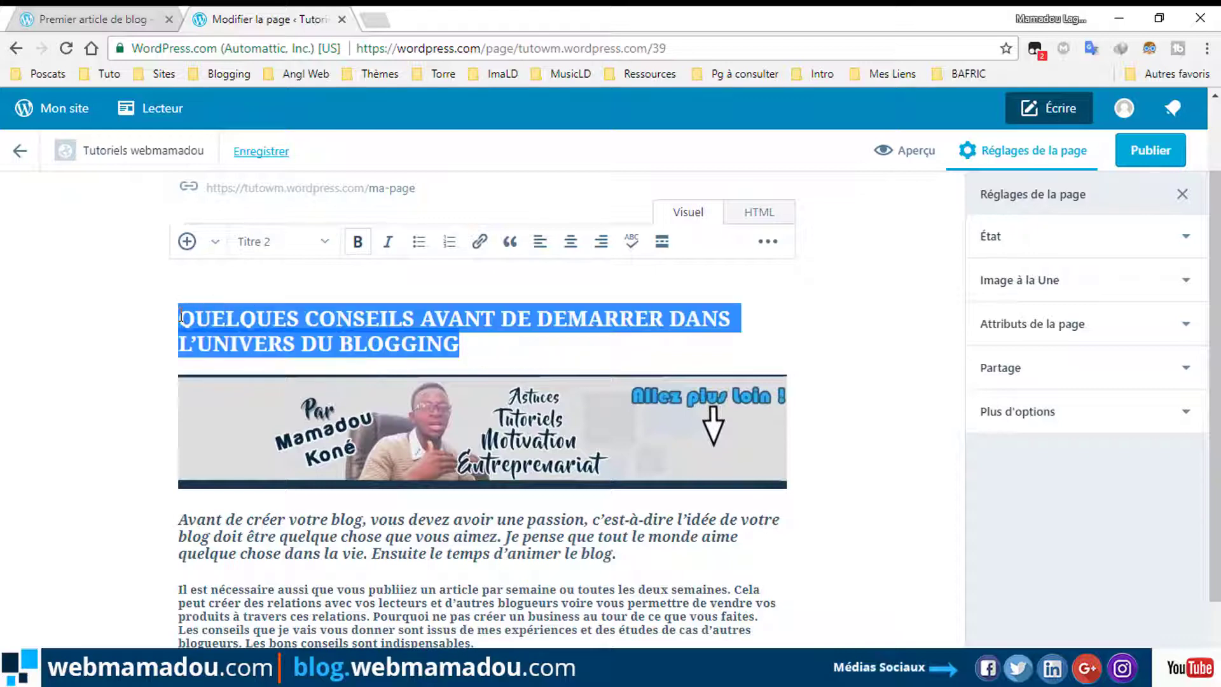
pyautogui.click(419, 244)
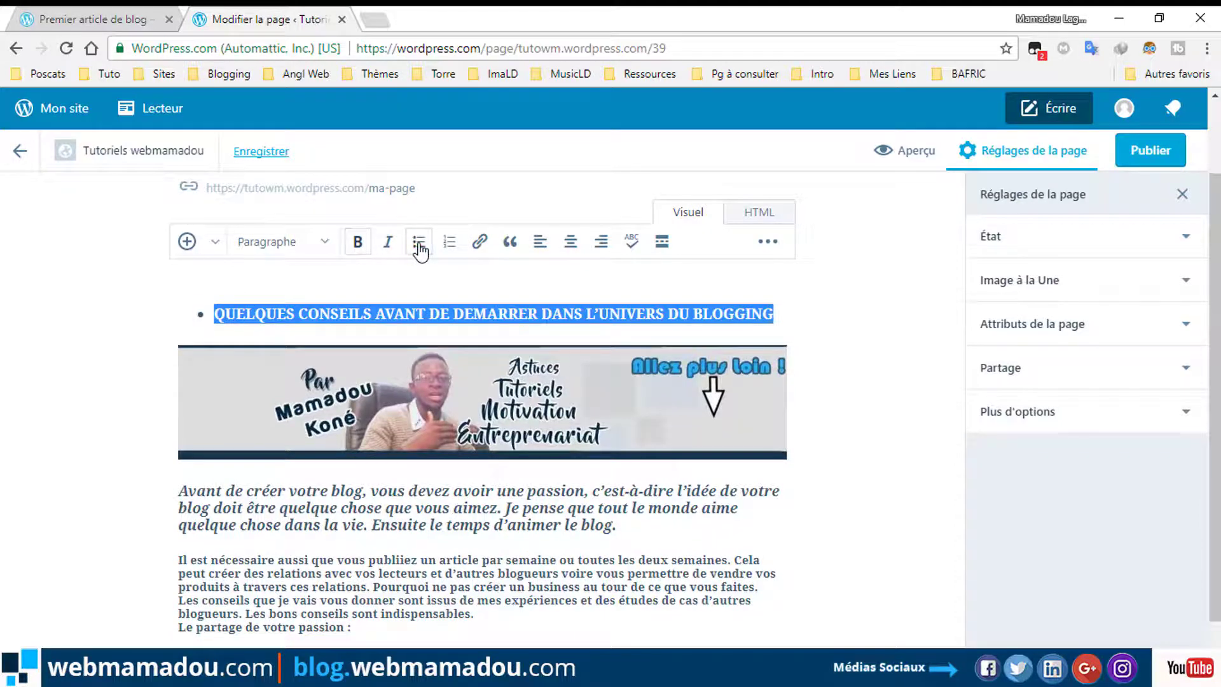
pyautogui.click(419, 243)
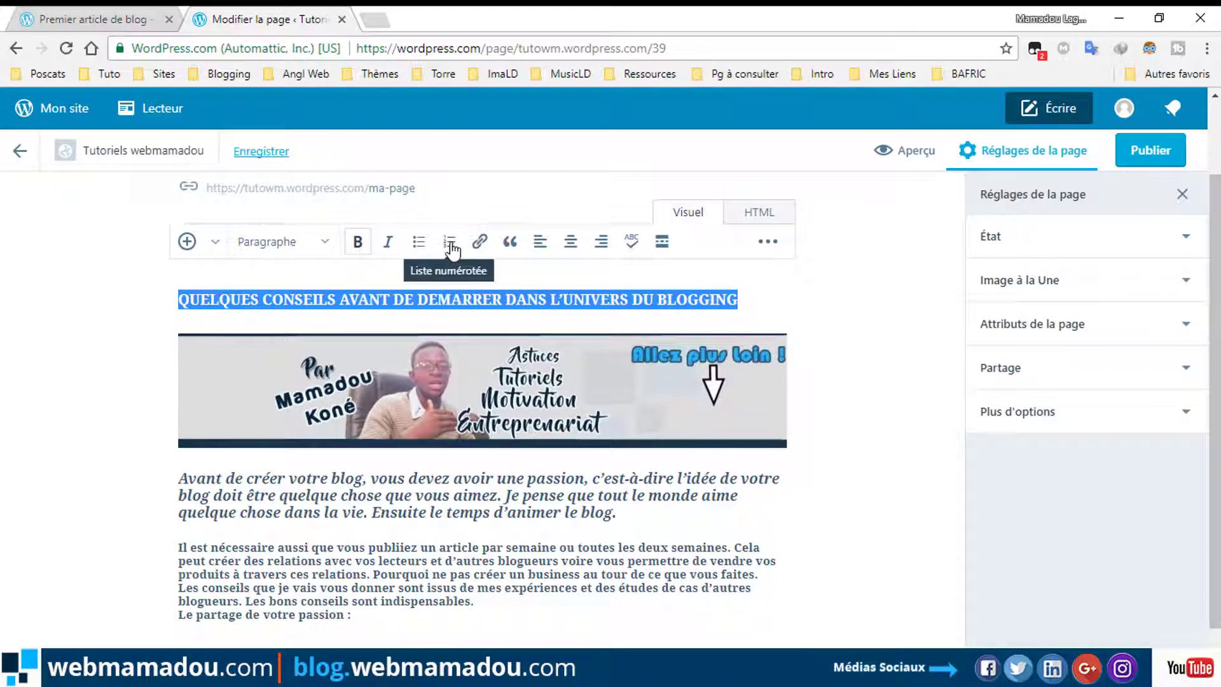
pyautogui.click(572, 248)
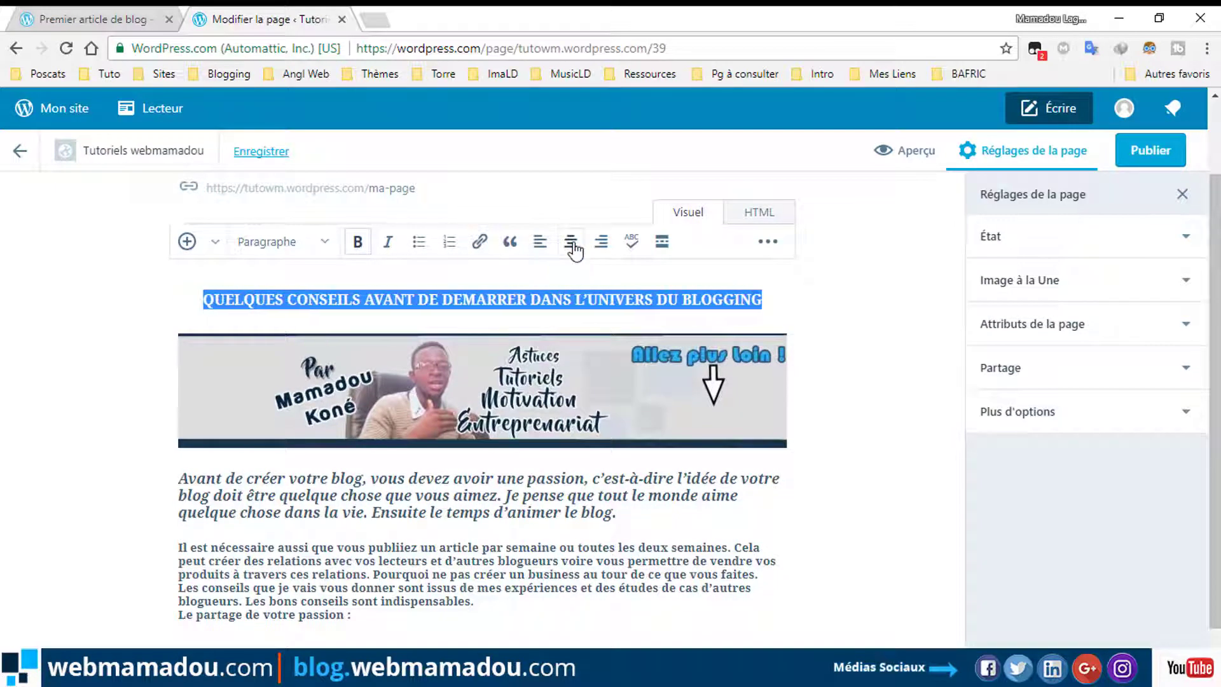
pyautogui.click(322, 242)
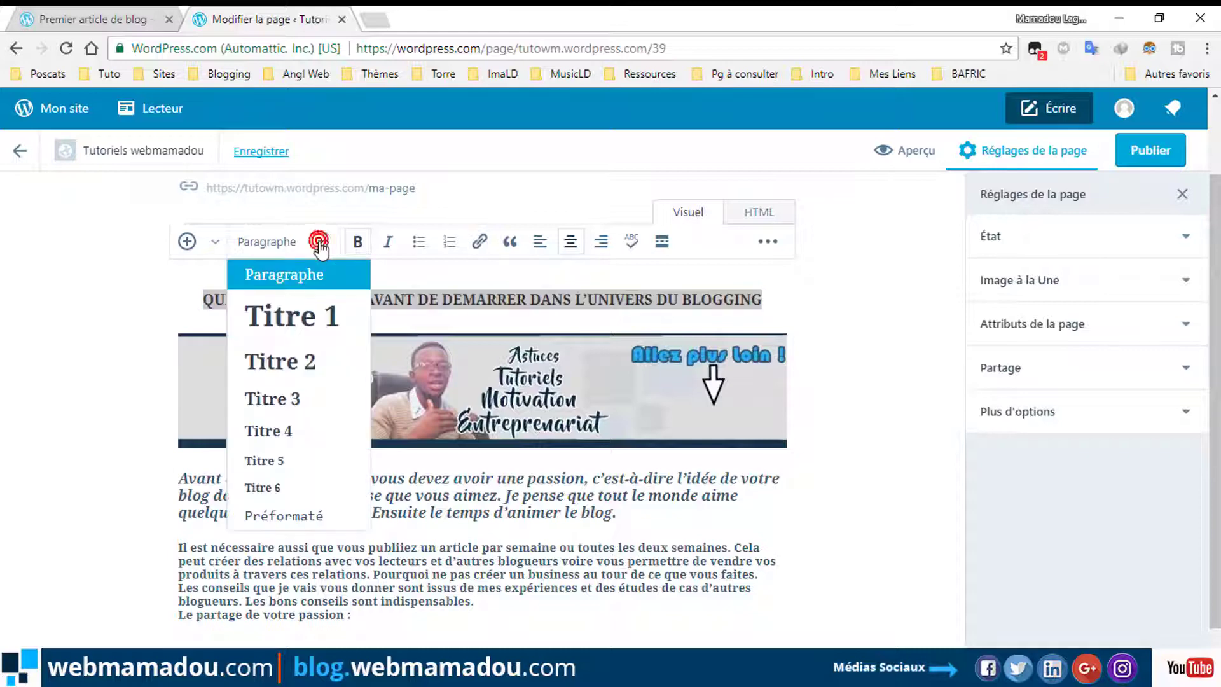
pyautogui.click(316, 318)
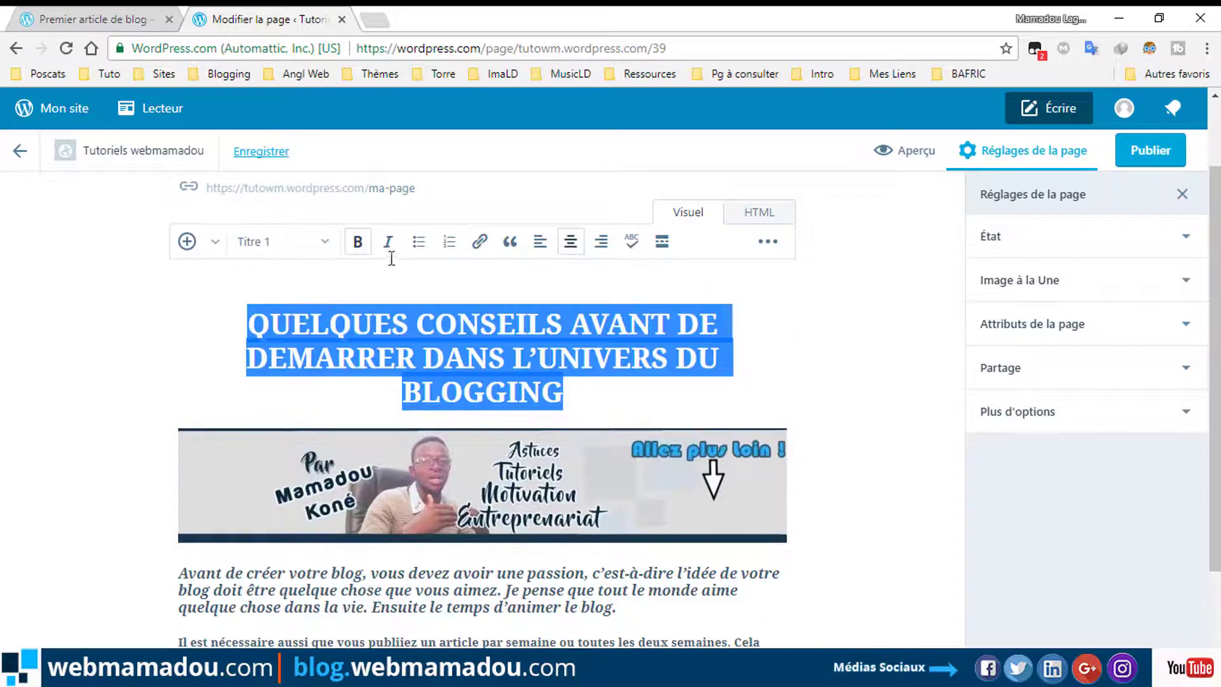
pyautogui.click(571, 394)
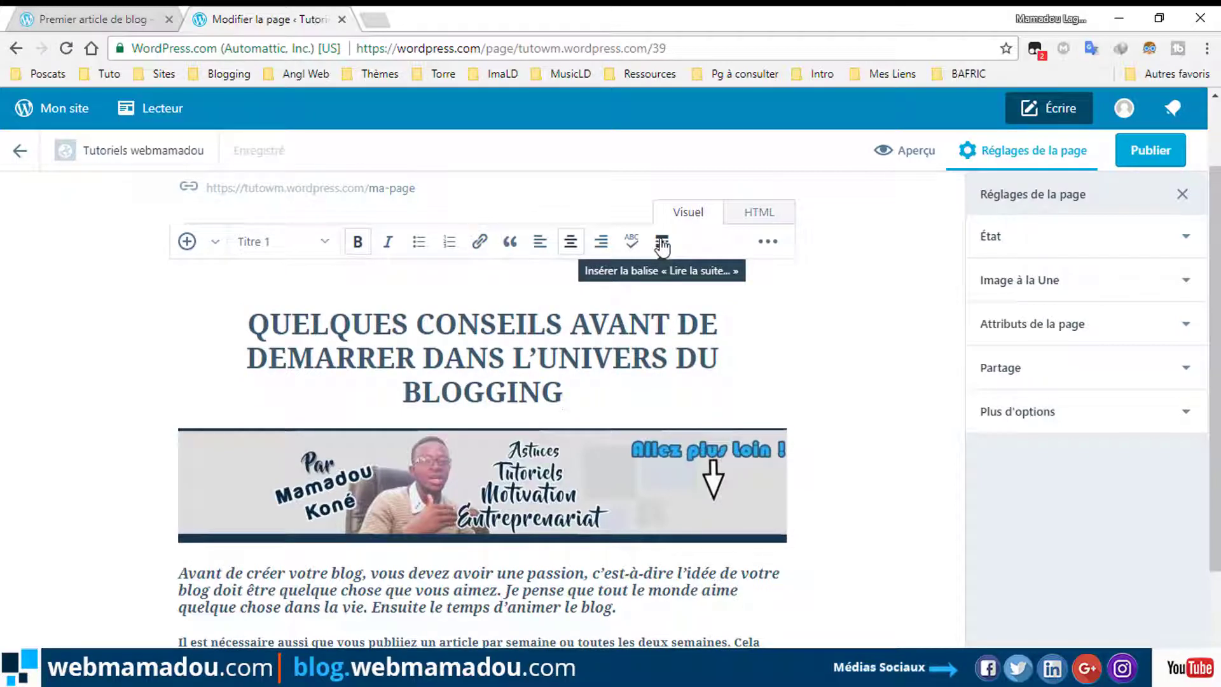
# Check the État settings, keep Publier immédiatement, and expand Image à la Une.
pyautogui.click(990, 237)
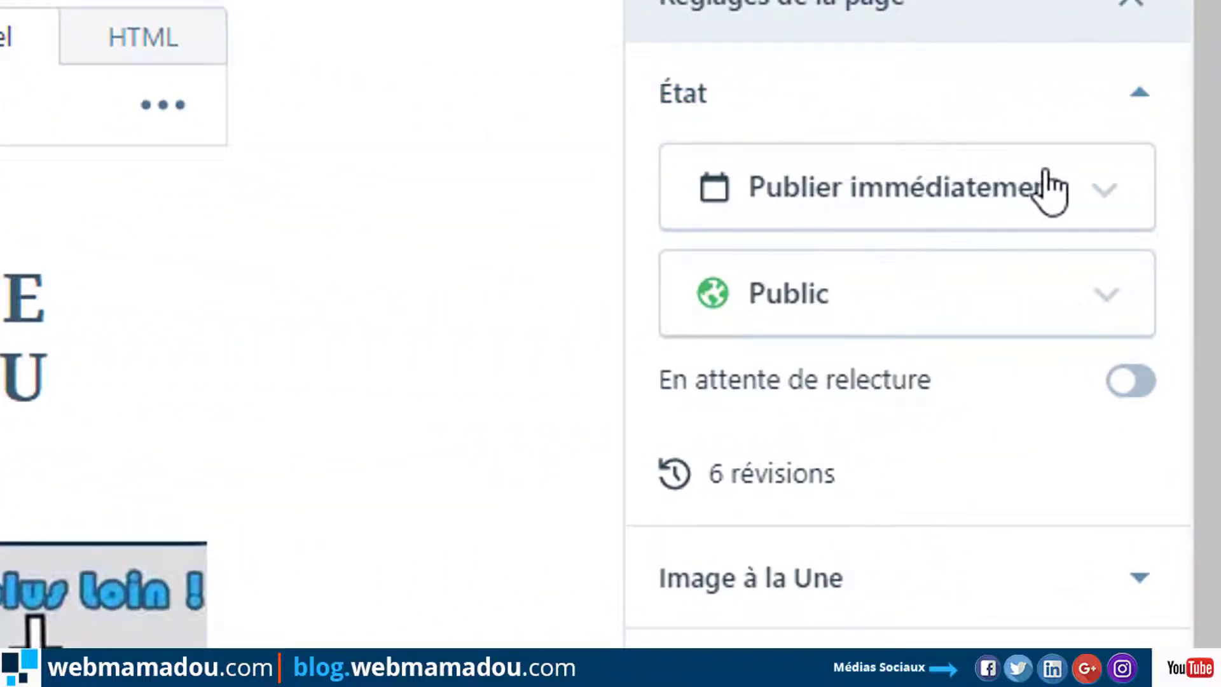
pyautogui.click(974, 190)
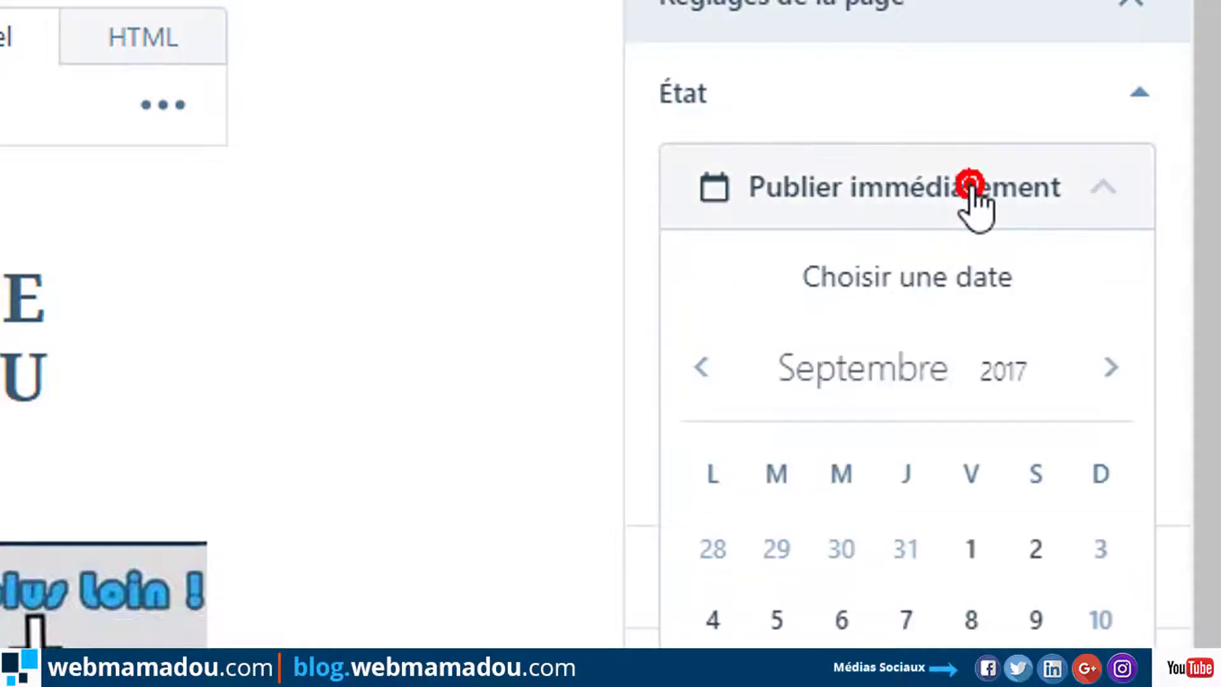
pyautogui.click(974, 191)
pyautogui.click(971, 187)
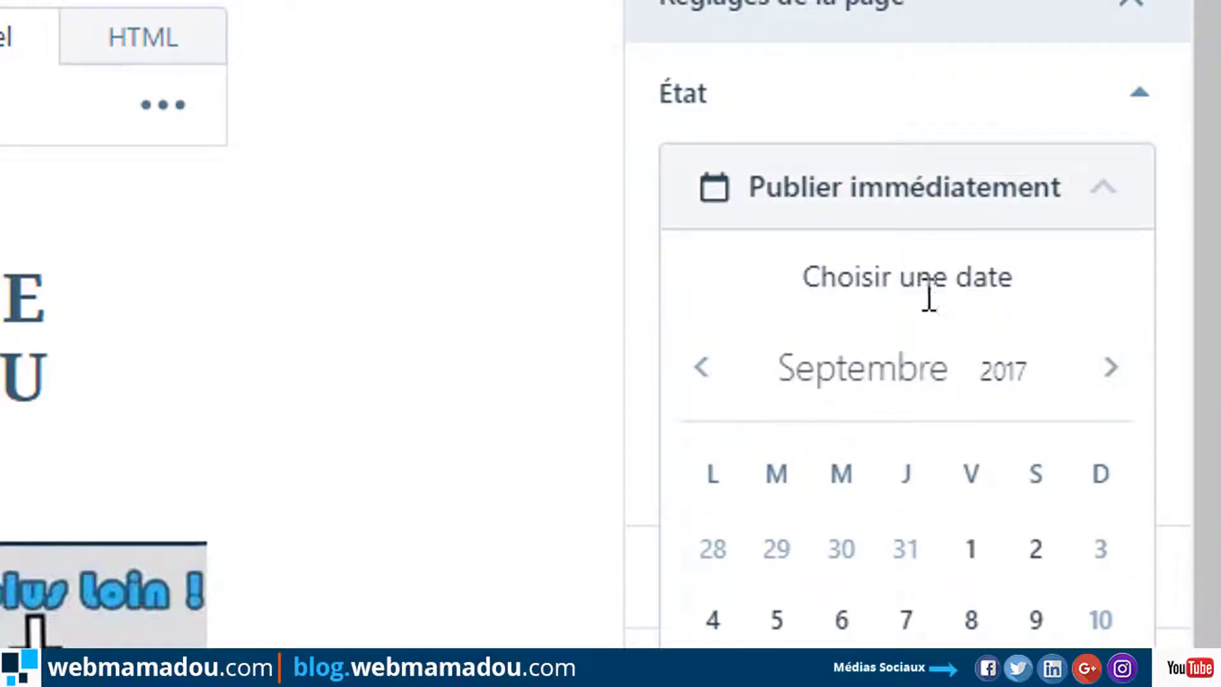
pyautogui.click(958, 187)
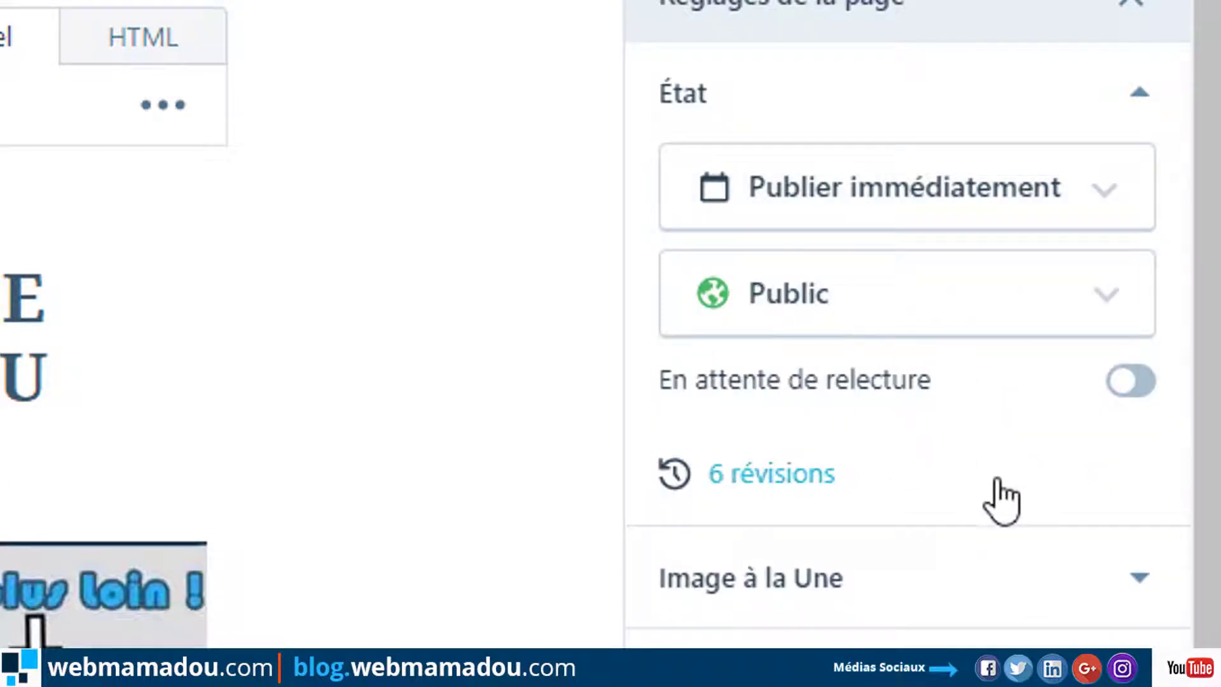
pyautogui.click(890, 583)
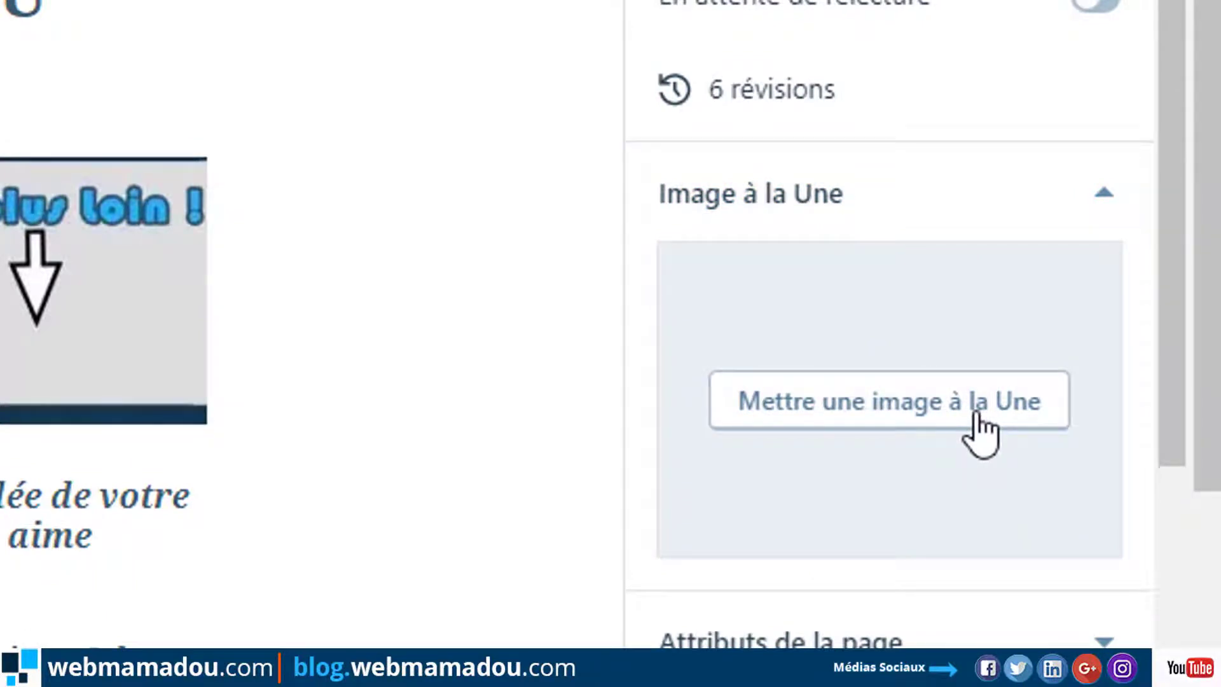
# Upload Logo-C from the computer and set it as the page's featured image.
pyautogui.click(977, 420)
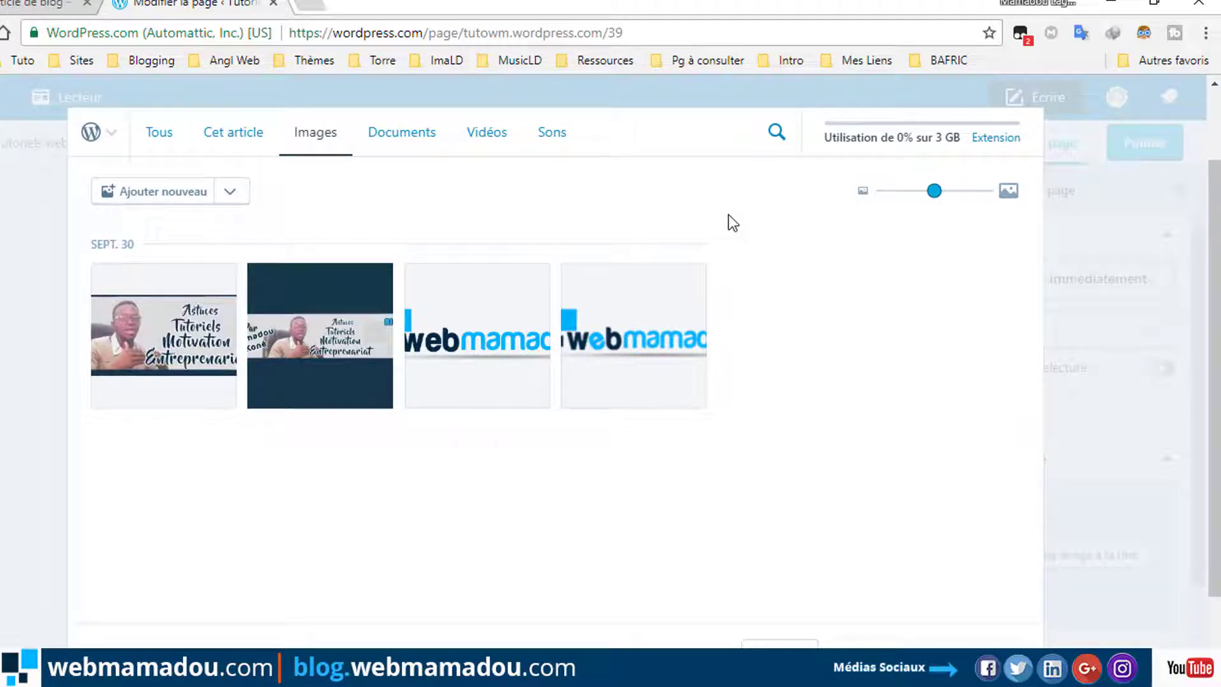
pyautogui.click(141, 191)
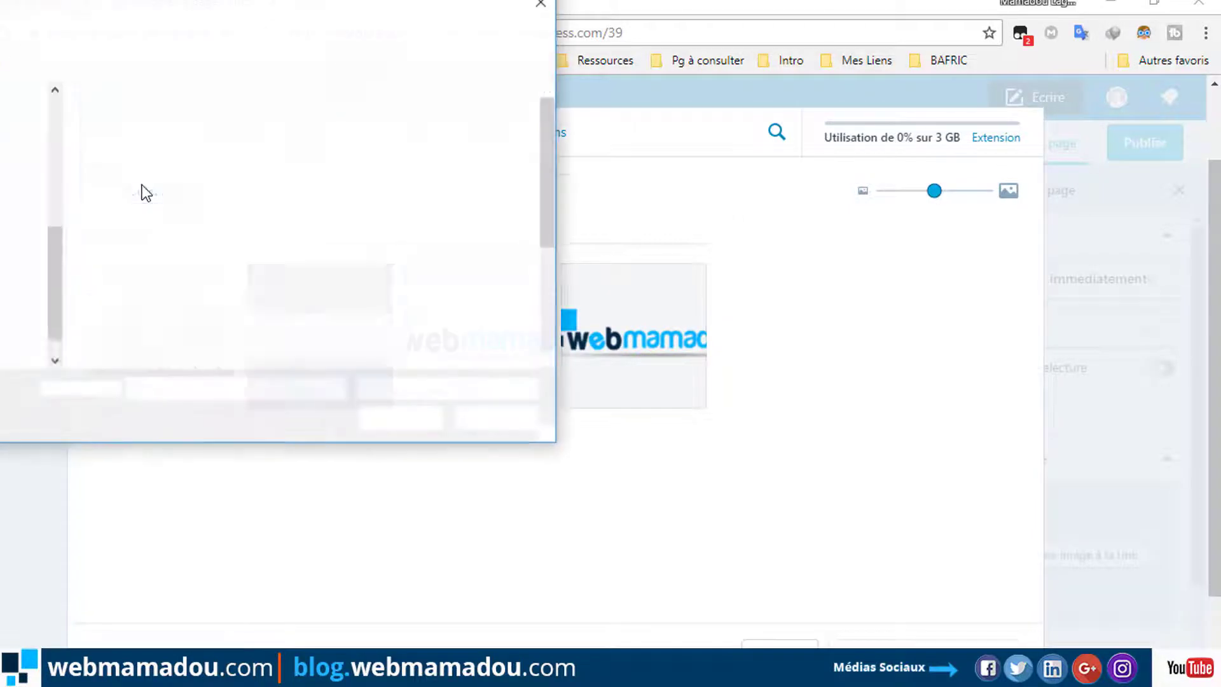
pyautogui.scroll(-3, 327, 249)
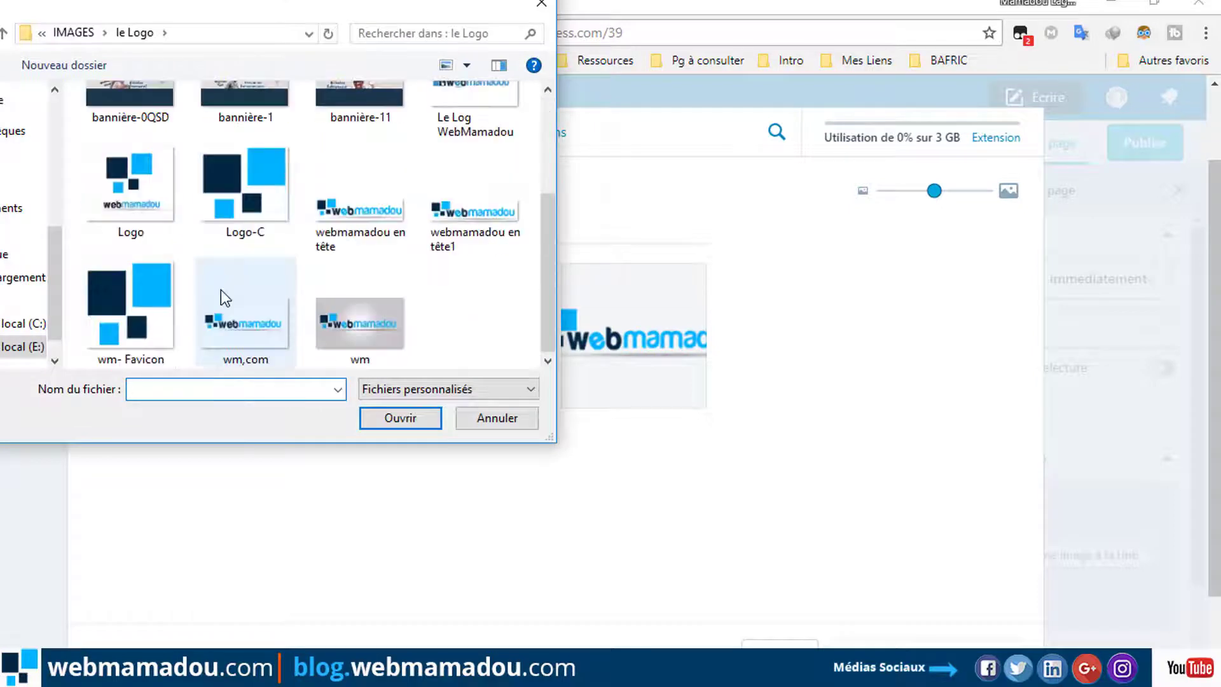
pyautogui.click(247, 182)
pyautogui.click(390, 426)
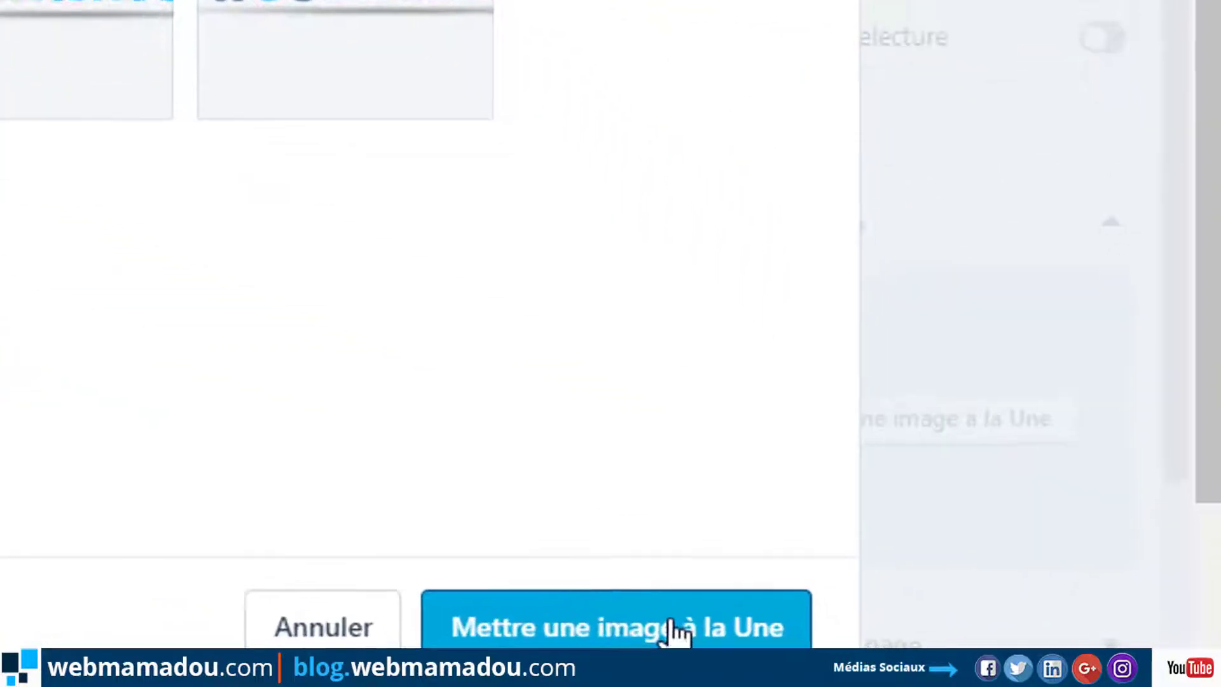
pyautogui.click(672, 629)
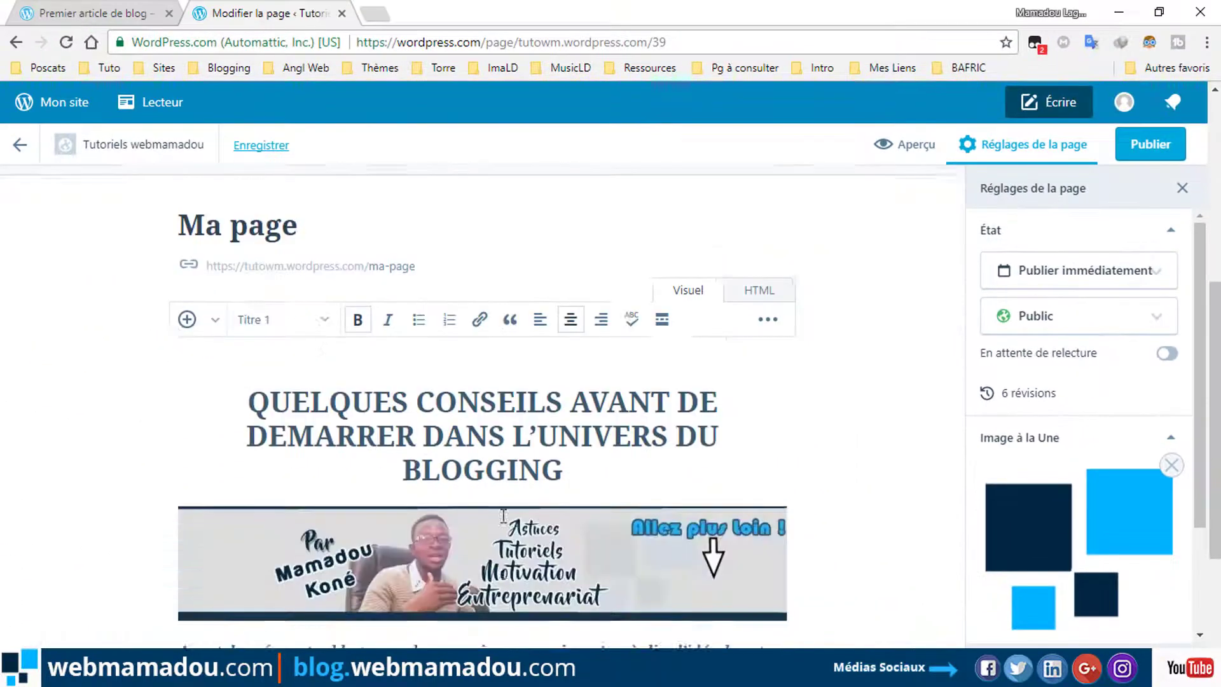
# Collapse Image à la Une and set Blog as the parent page in Attributs de la page.
pyautogui.scroll(-4, 503, 517)
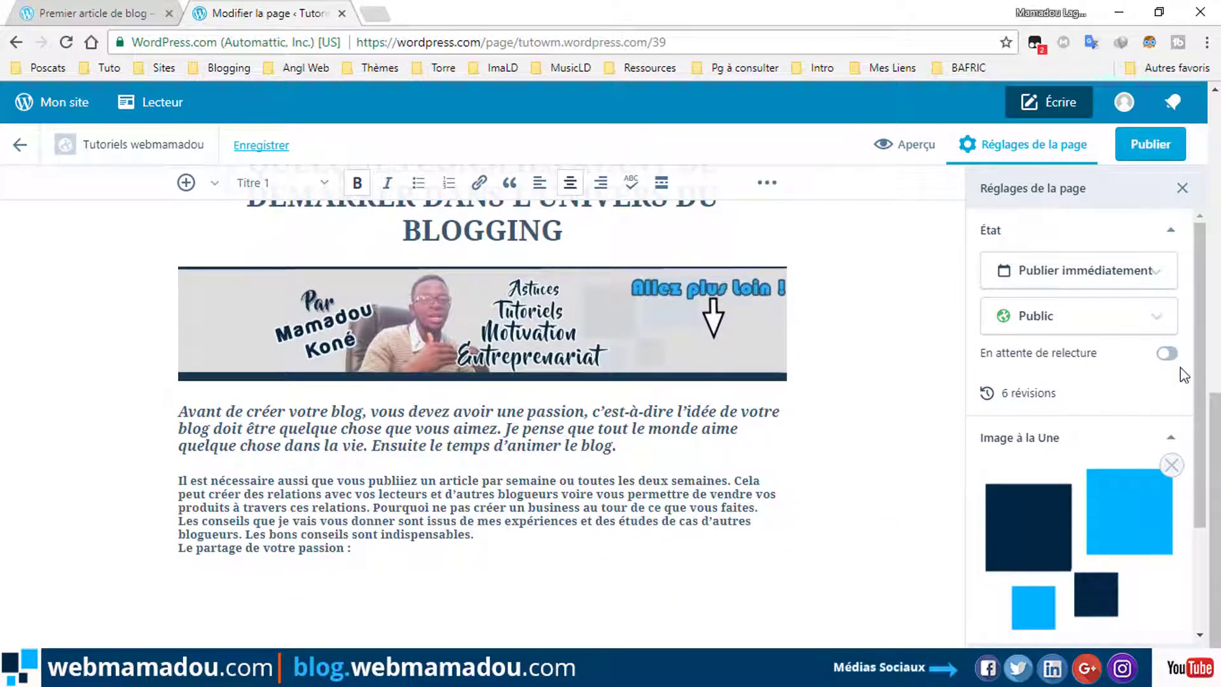
pyautogui.click(1143, 435)
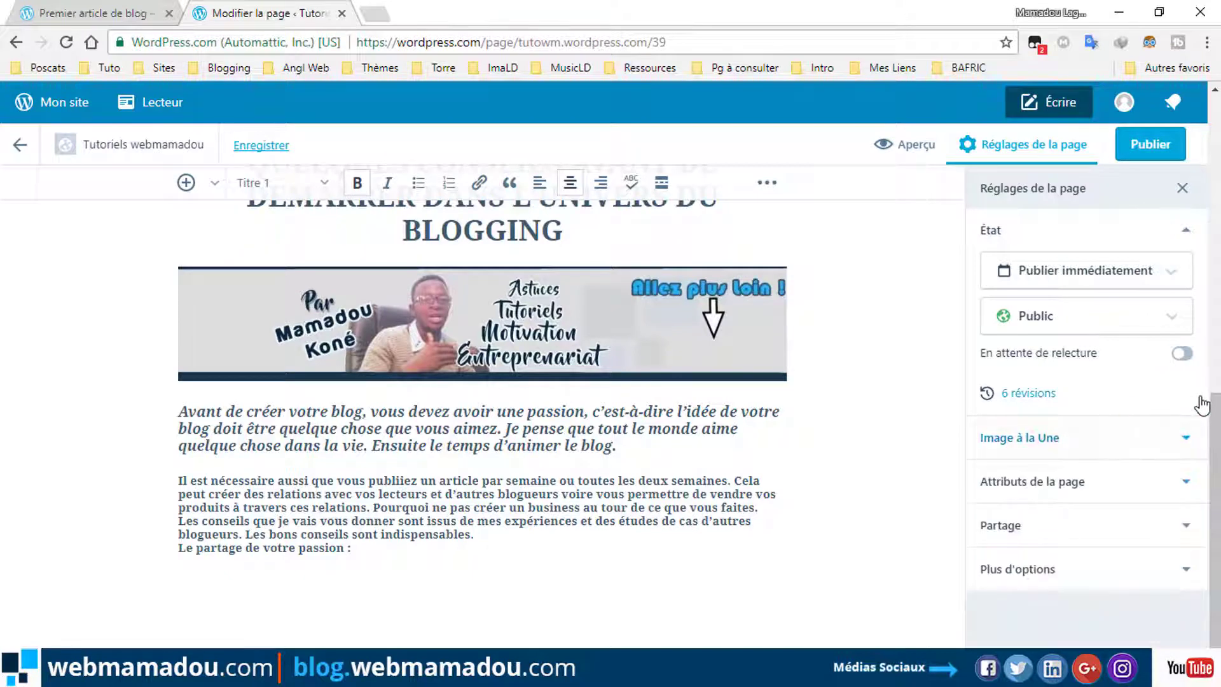
pyautogui.click(1073, 484)
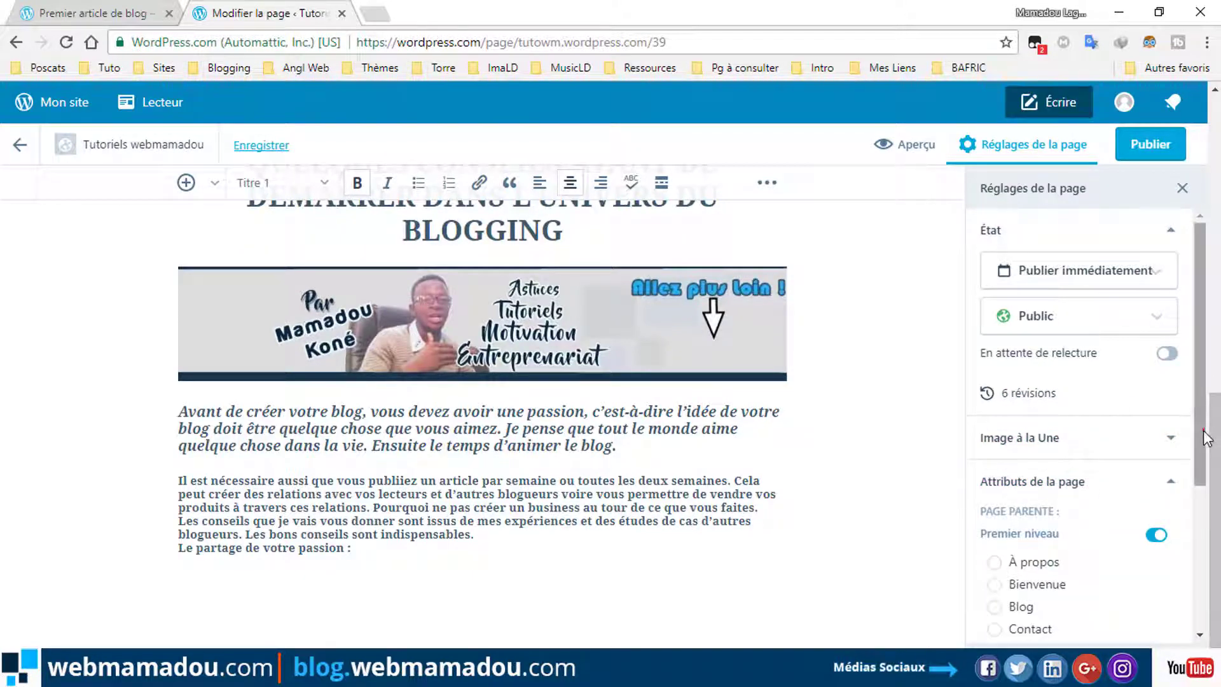
pyautogui.moveTo(1206, 437); pyautogui.dragTo(1200, 556)
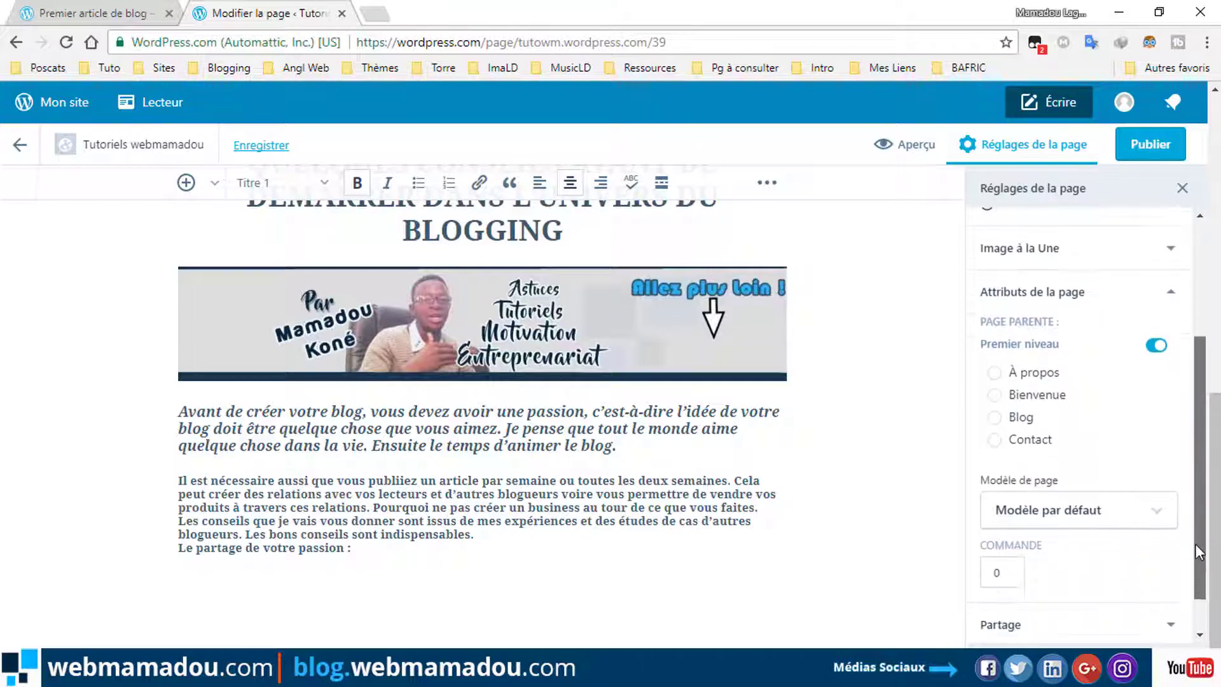
pyautogui.click(1022, 412)
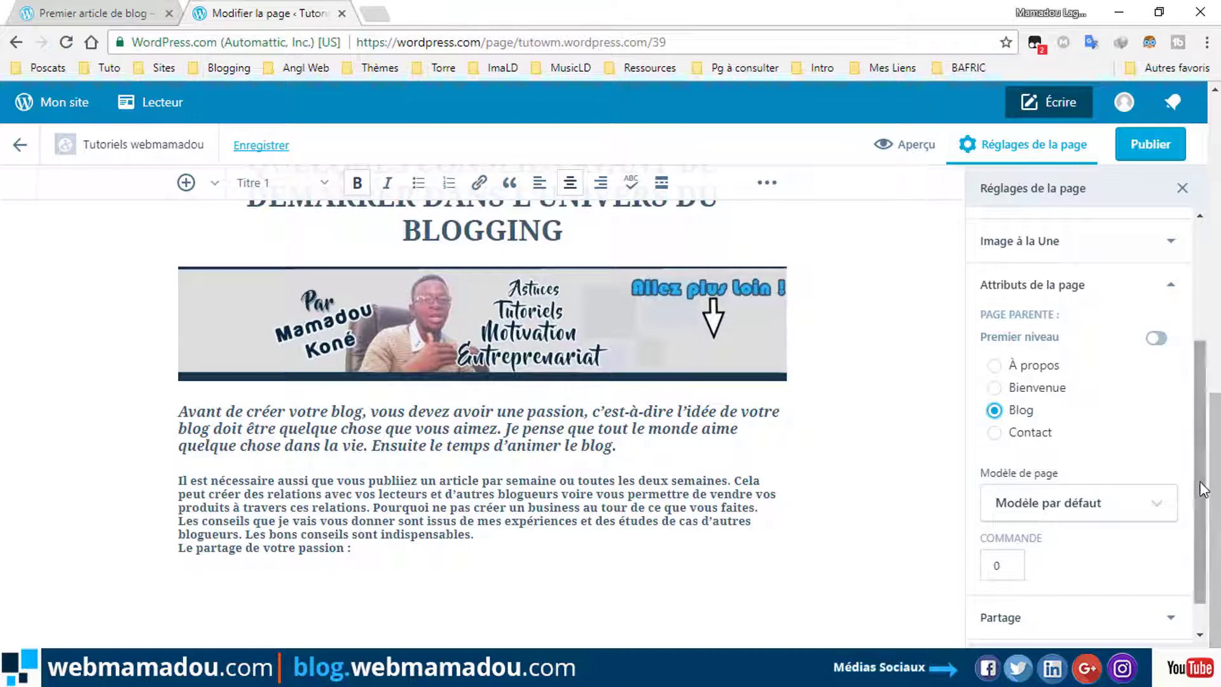
# Choose the full-width, no-sidebar page template.
pyautogui.moveTo(1203, 490); pyautogui.dragTo(1204, 514)
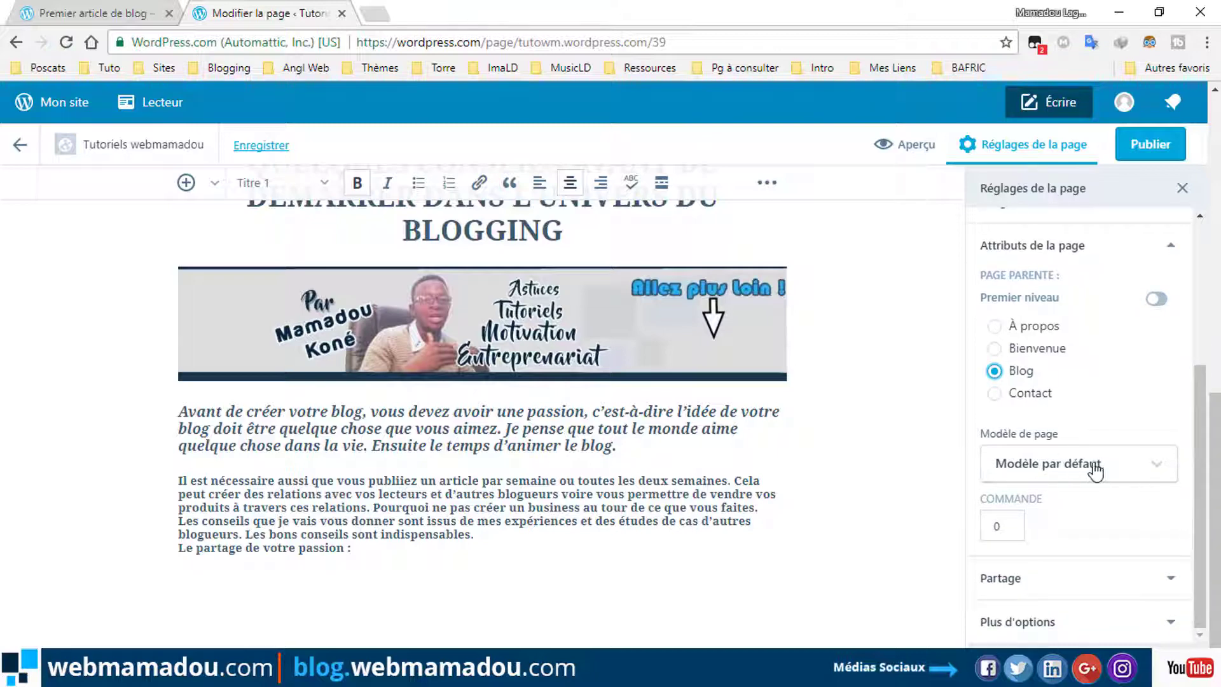
pyautogui.click(1141, 469)
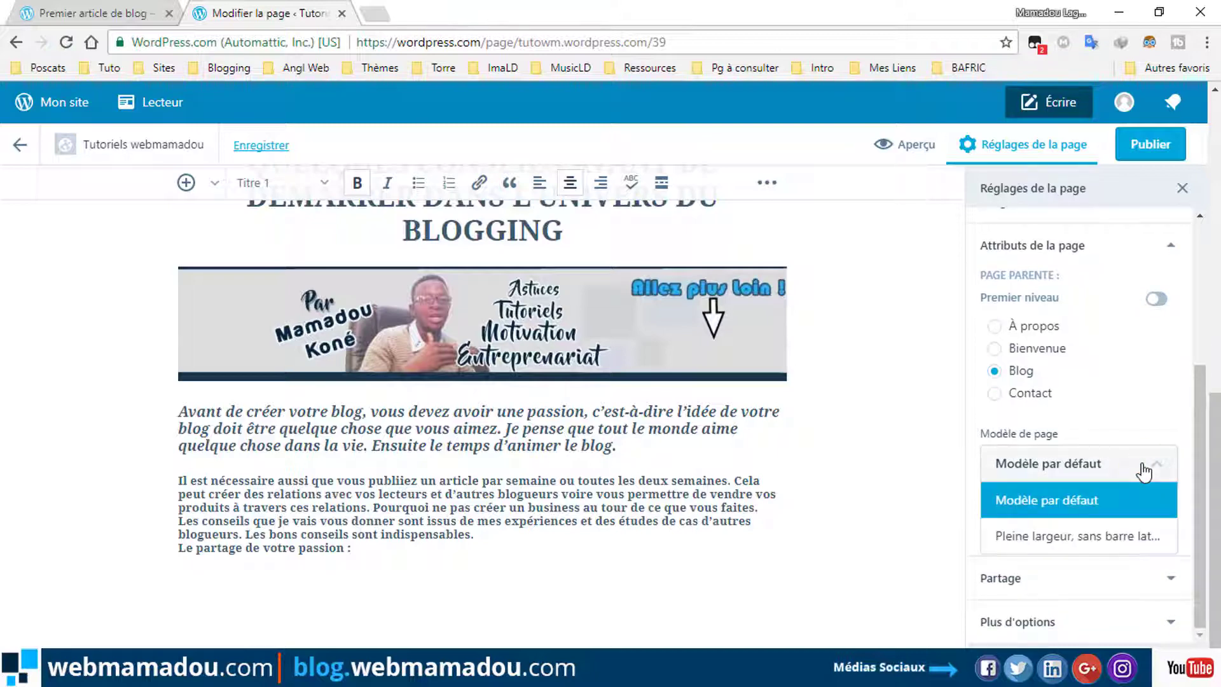
pyautogui.click(1057, 539)
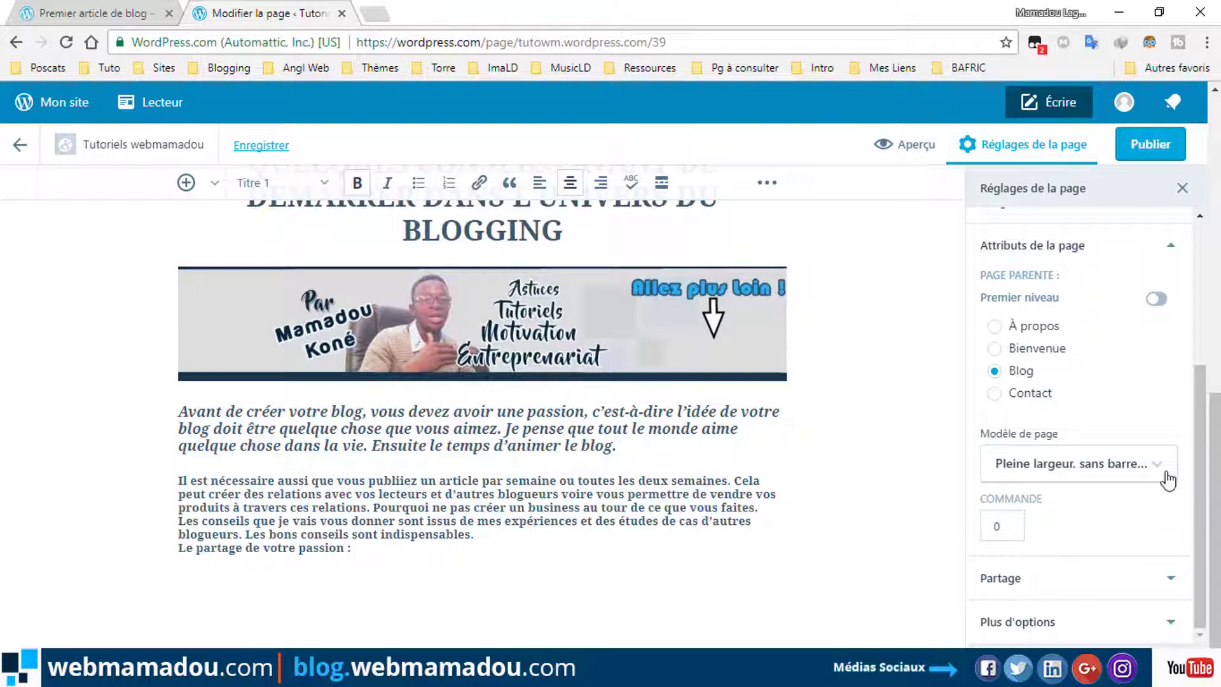
pyautogui.click(1168, 576)
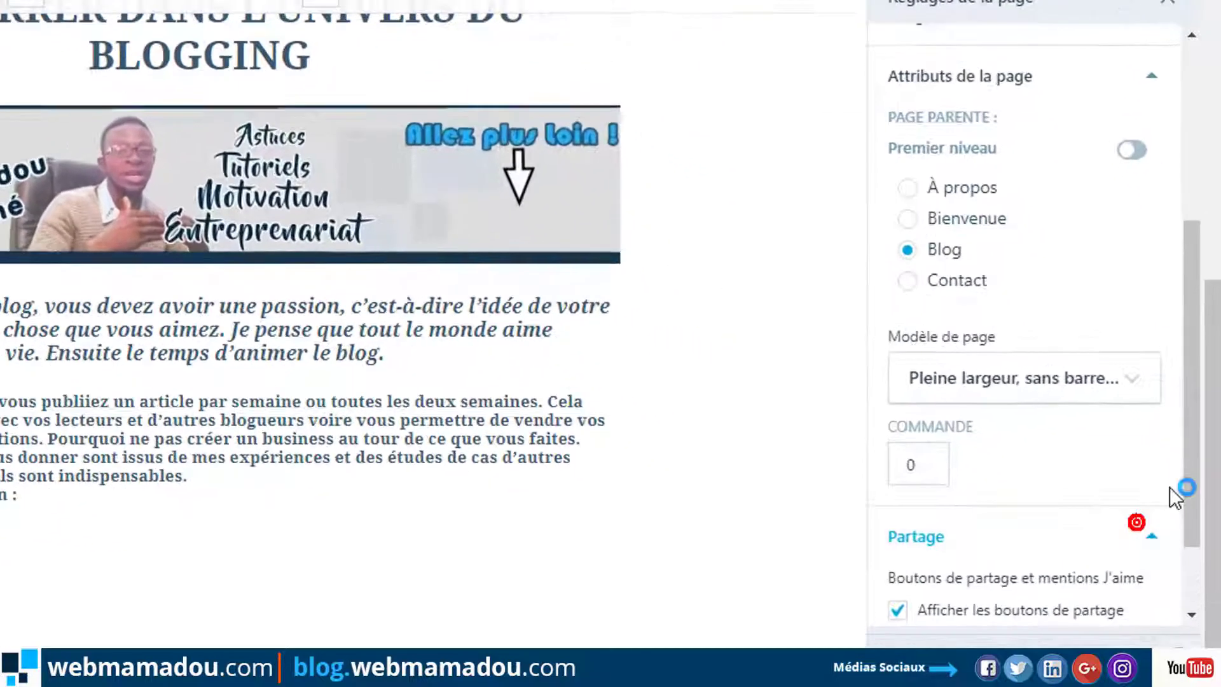
# Hide the share buttons and tick Autoriser les commentaires under Discussion.
pyautogui.scroll(-2, 1189, 391)
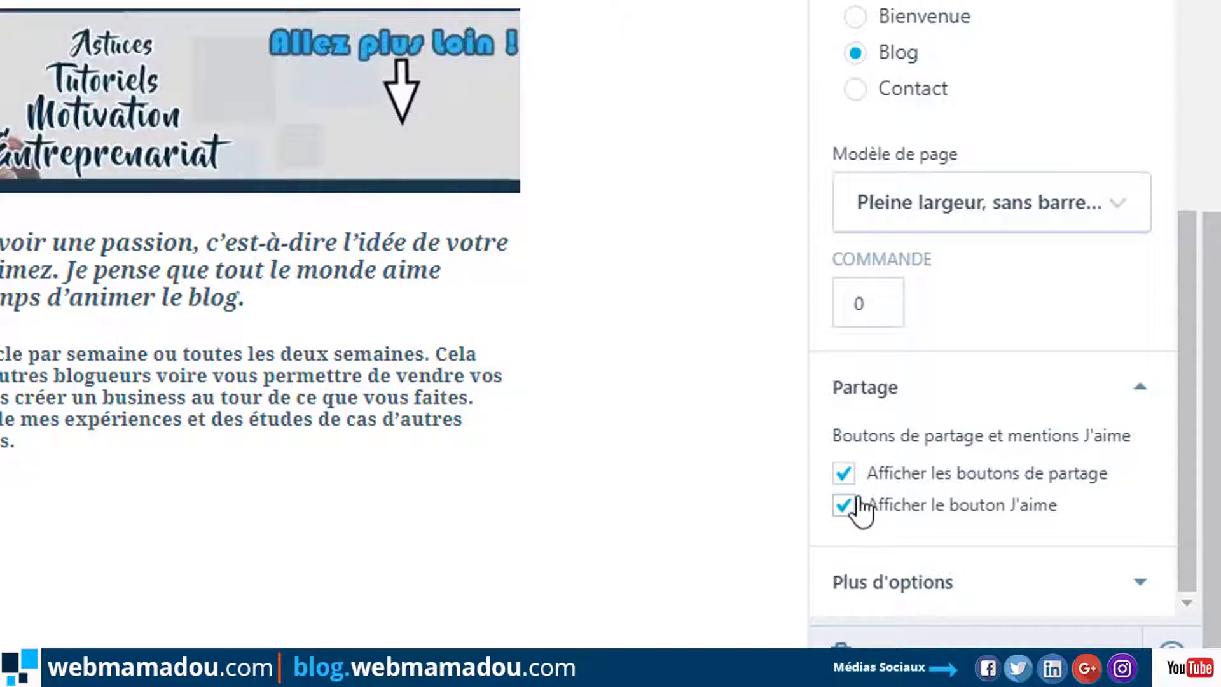
pyautogui.click(847, 472)
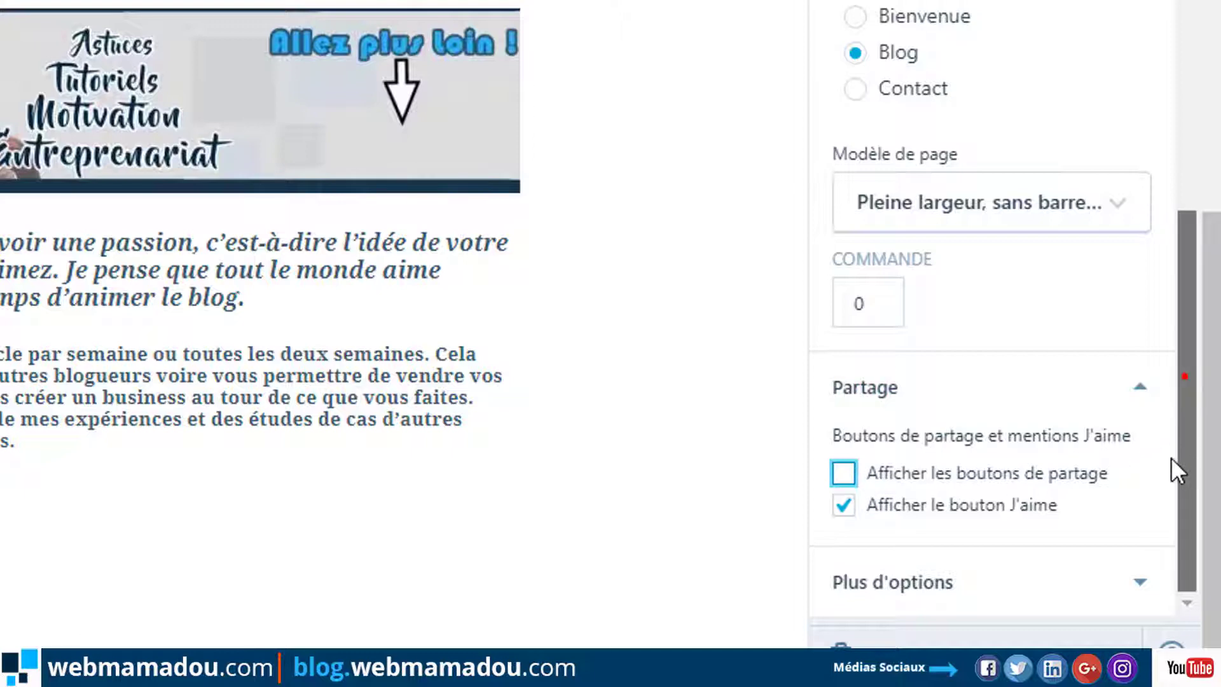
pyautogui.click(1022, 568)
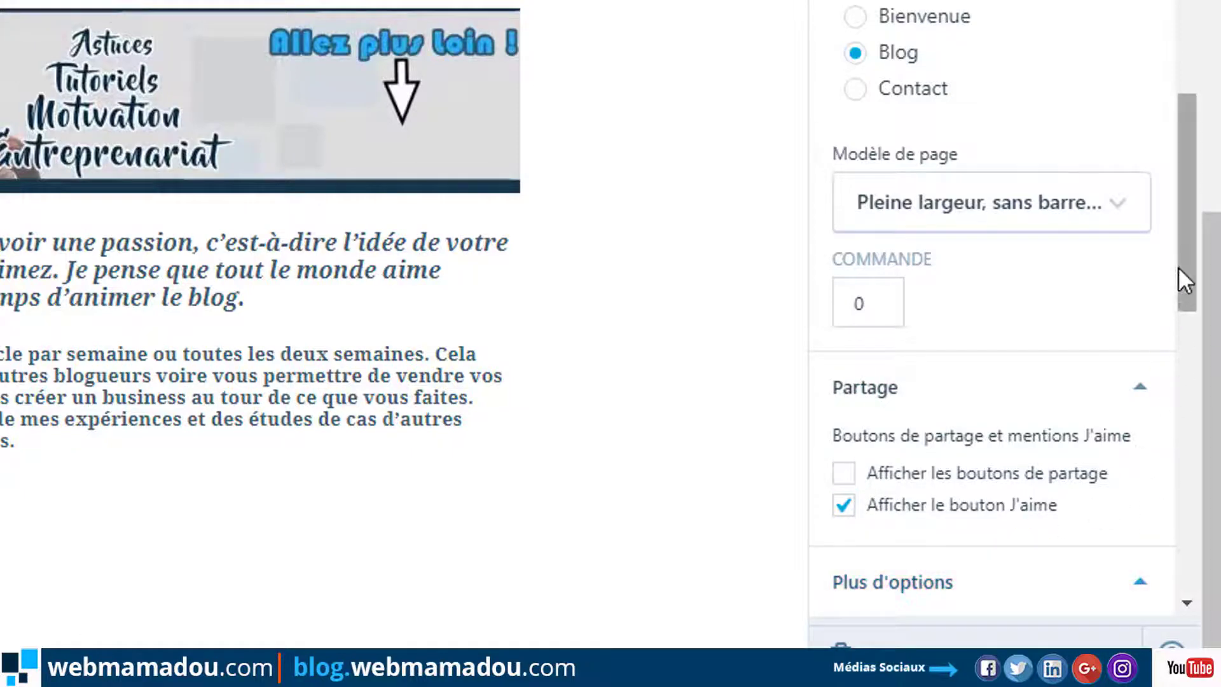
pyautogui.moveTo(1179, 268); pyautogui.dragTo(1180, 456)
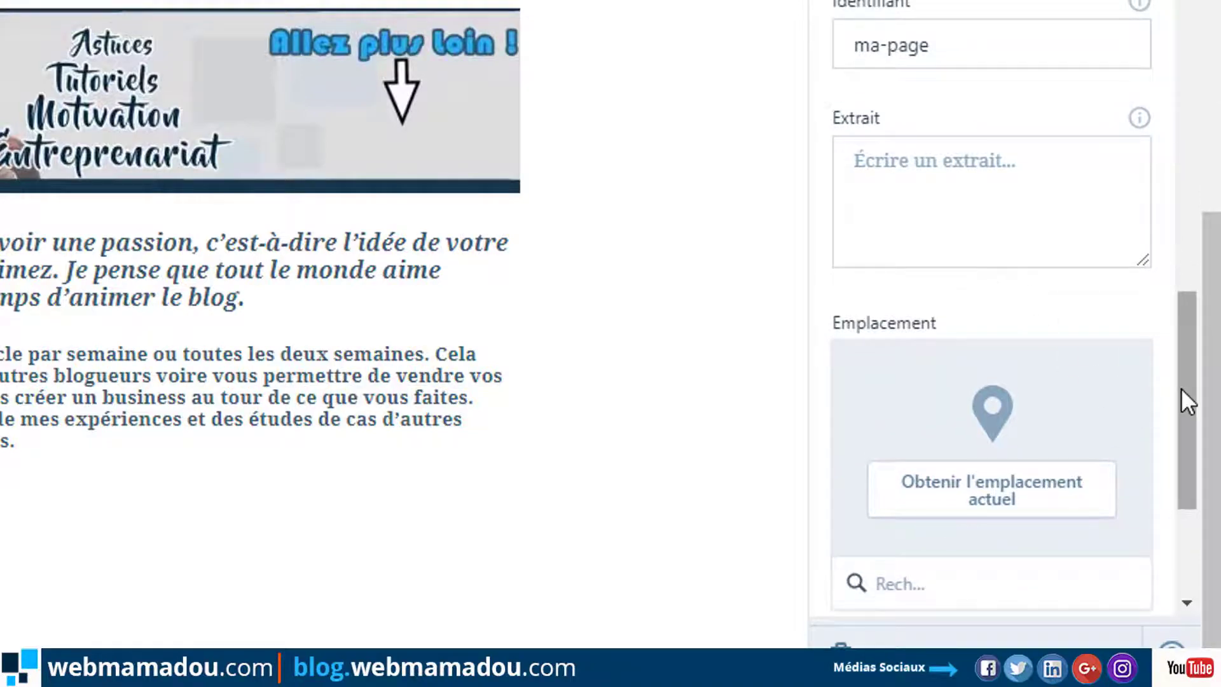
pyautogui.moveTo(1180, 388); pyautogui.dragTo(1169, 499)
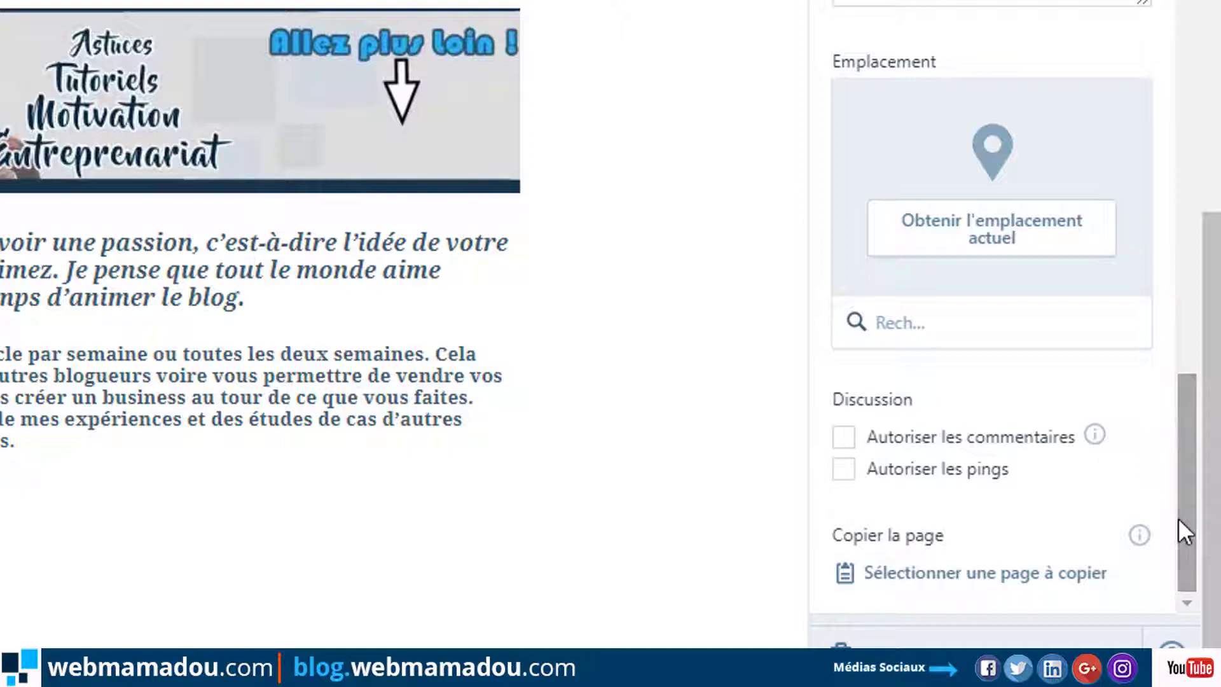
pyautogui.click(914, 438)
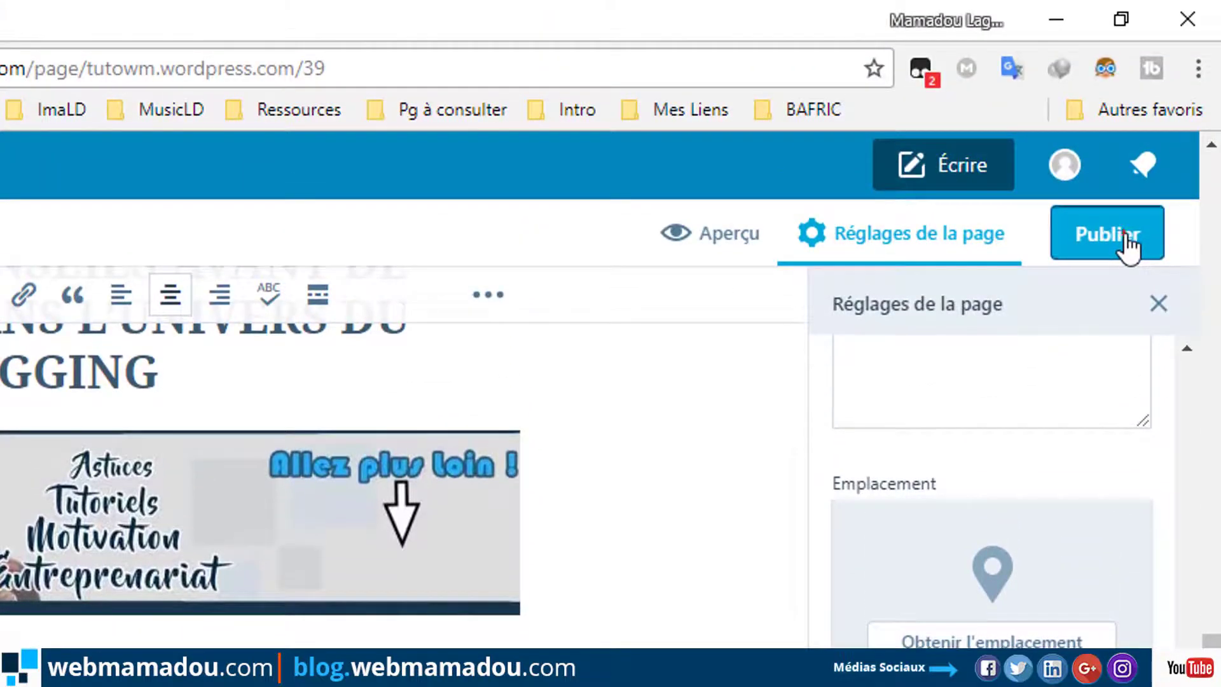
# Start publishing the page and load tutowm.wordpress.com in a new tab.
pyautogui.click(1125, 245)
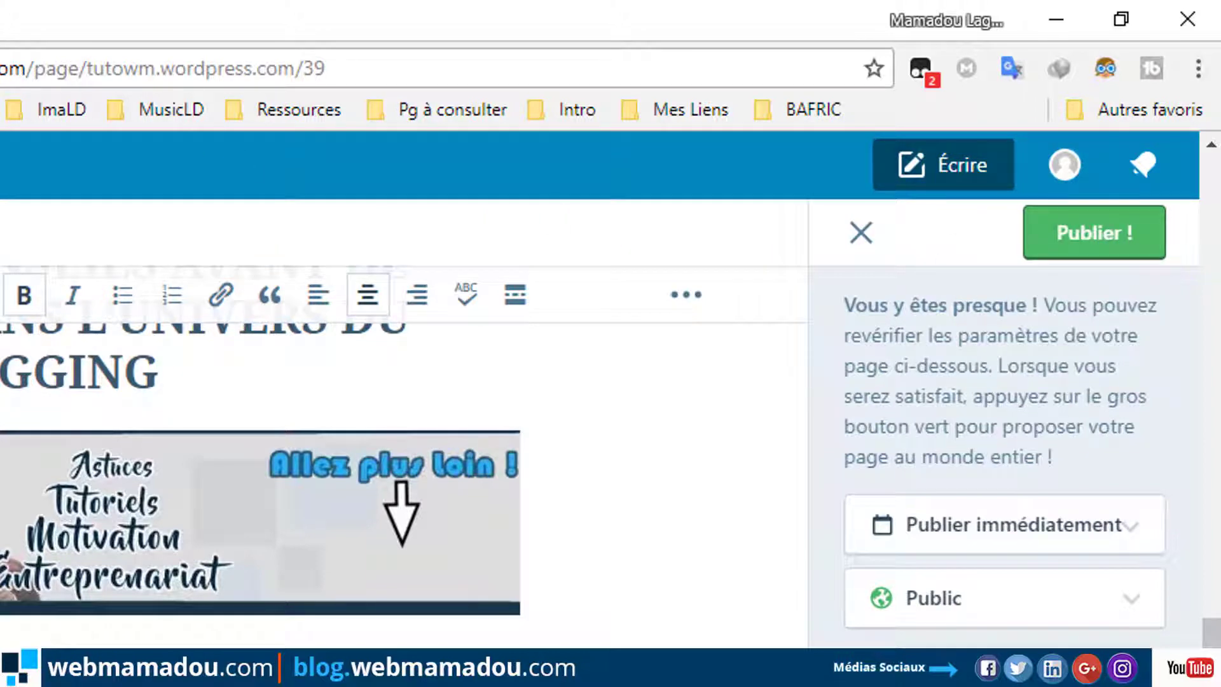
pyautogui.hotkey('ctrl', 't')
pyautogui.write('t')
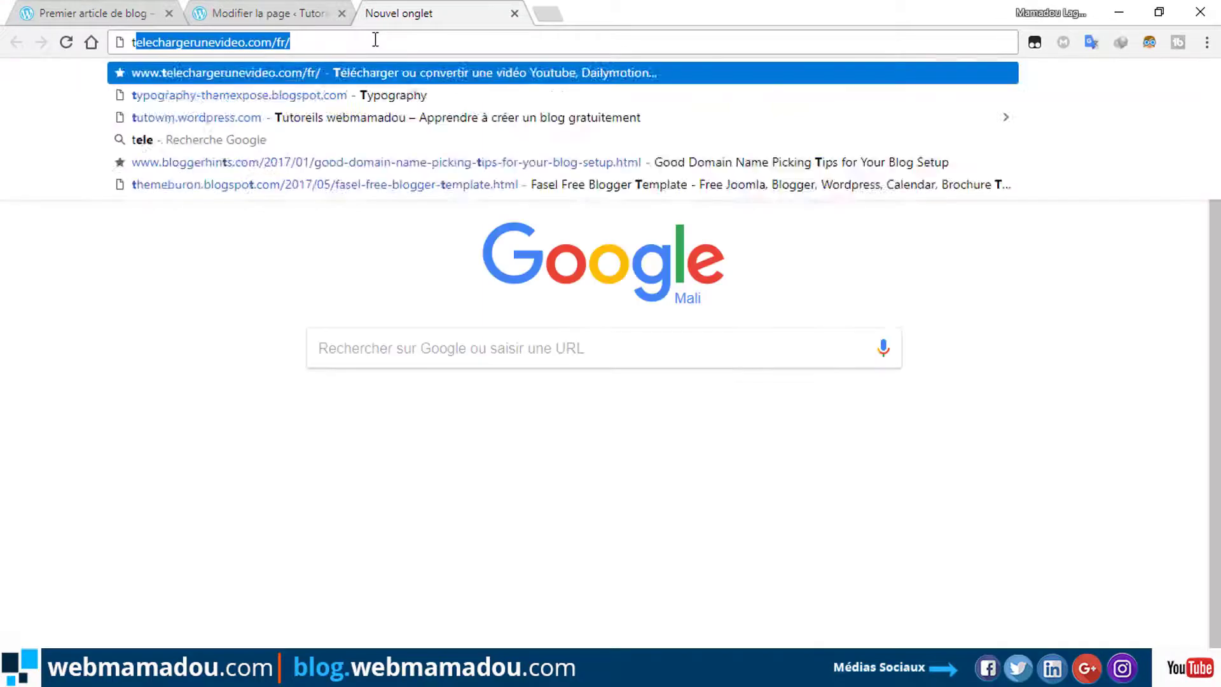
pyautogui.write('utowm.wordpress.com')
pyautogui.press('Return')
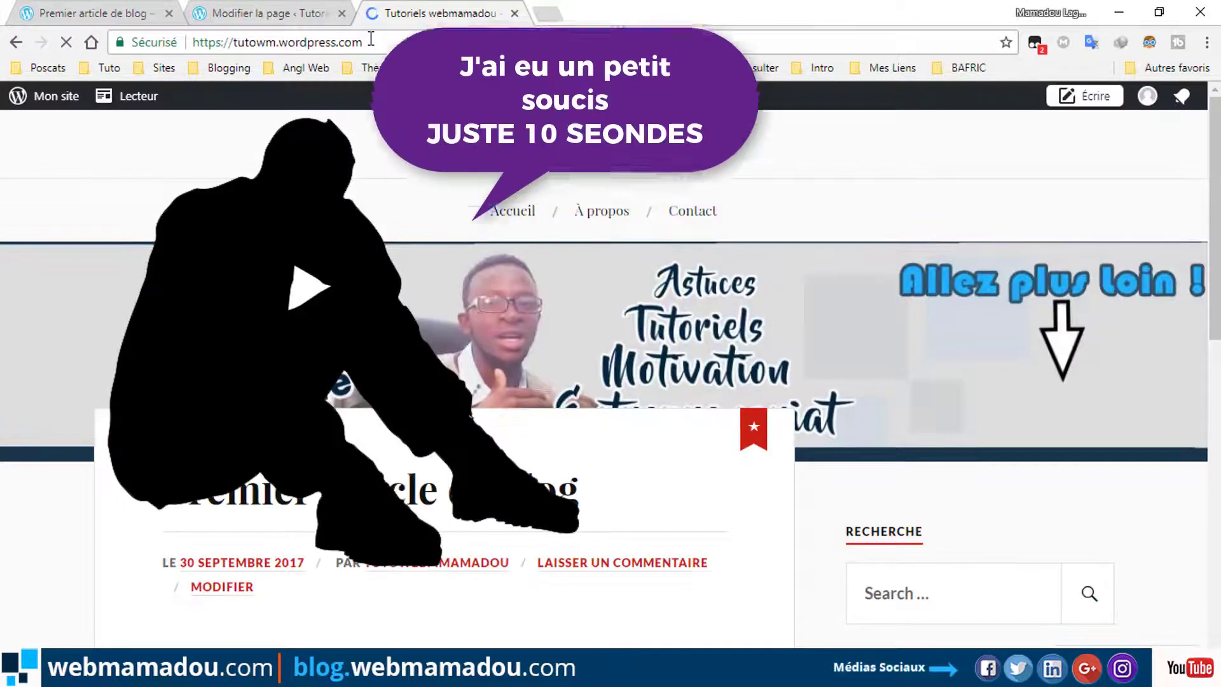
pyautogui.scroll(-10, 455, 319)
# Leave the page editor despite unsaved changes and reach the site management panel.
pyautogui.click(258, 14)
pyautogui.click(20, 145)
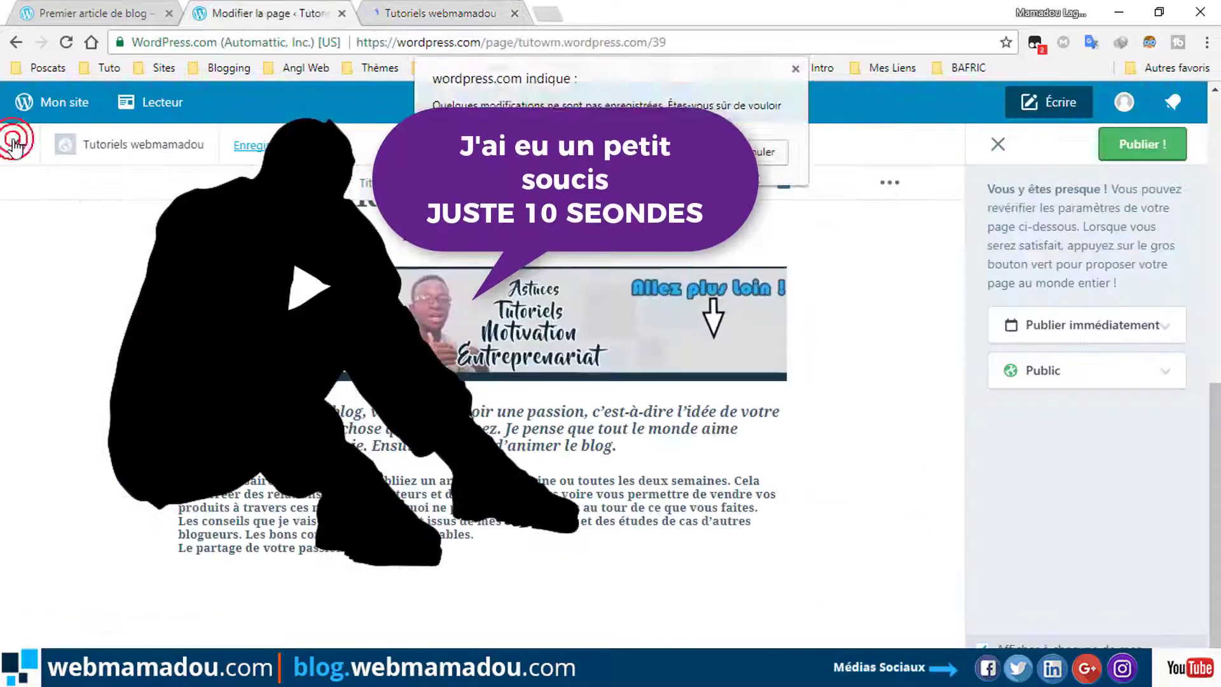
pyautogui.click(725, 170)
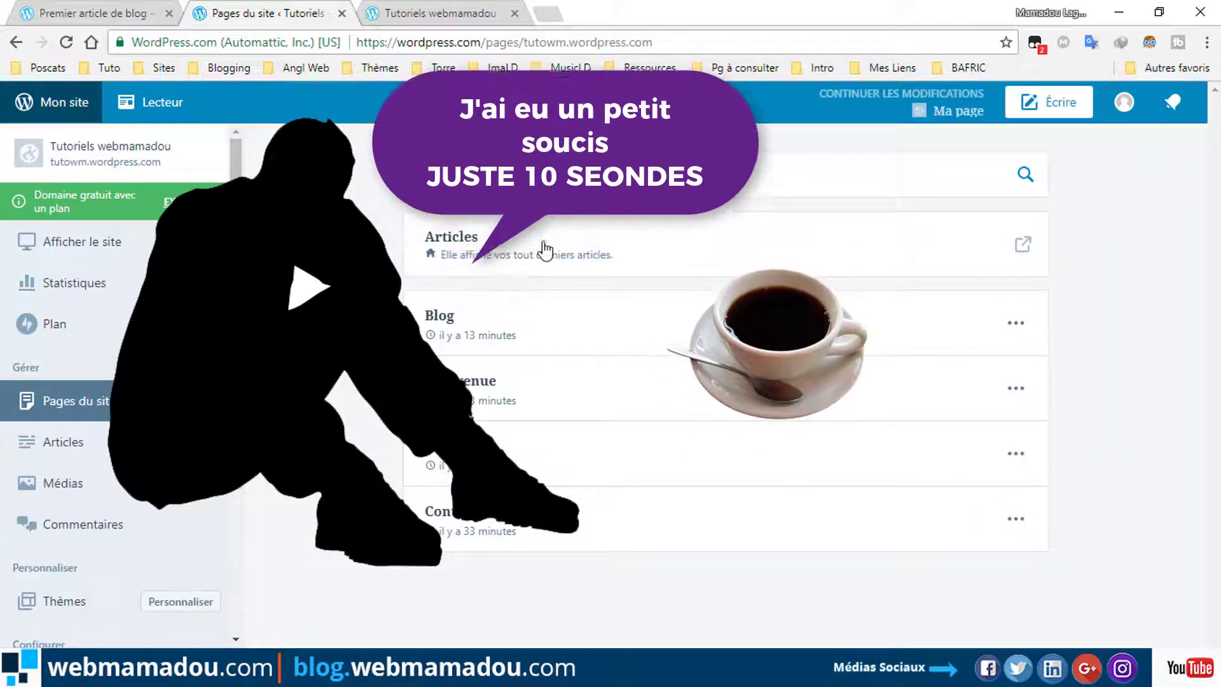
pyautogui.scroll(-3, 230, 578)
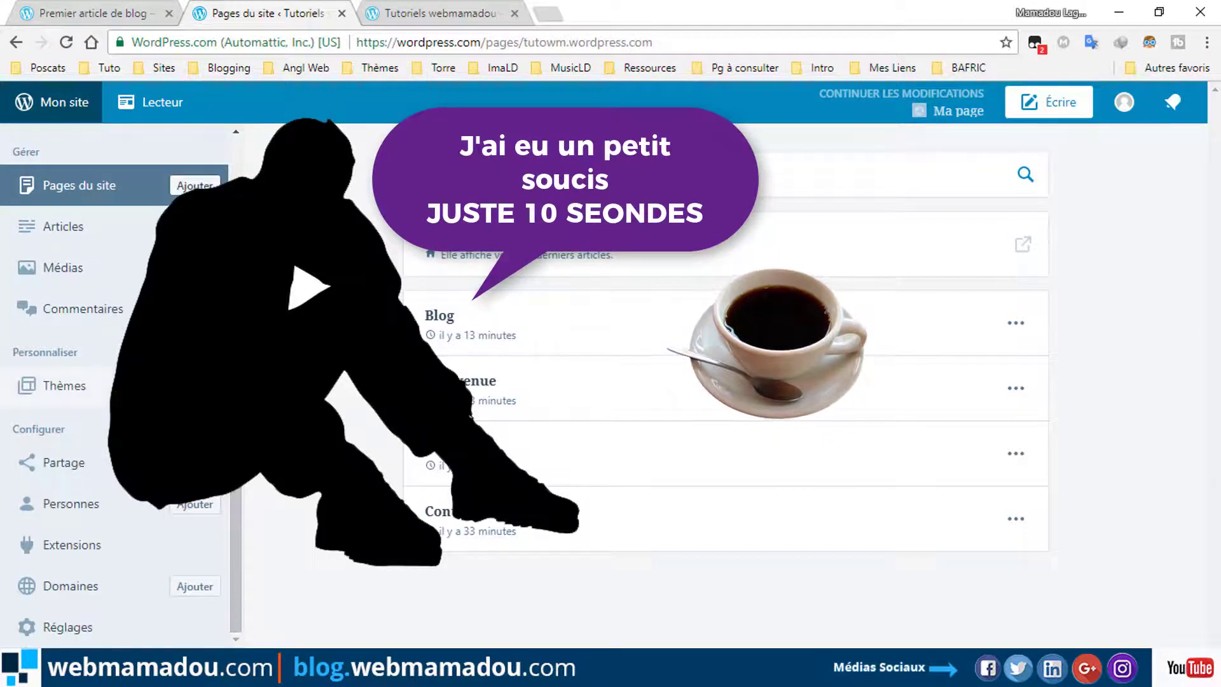
pyautogui.click(191, 412)
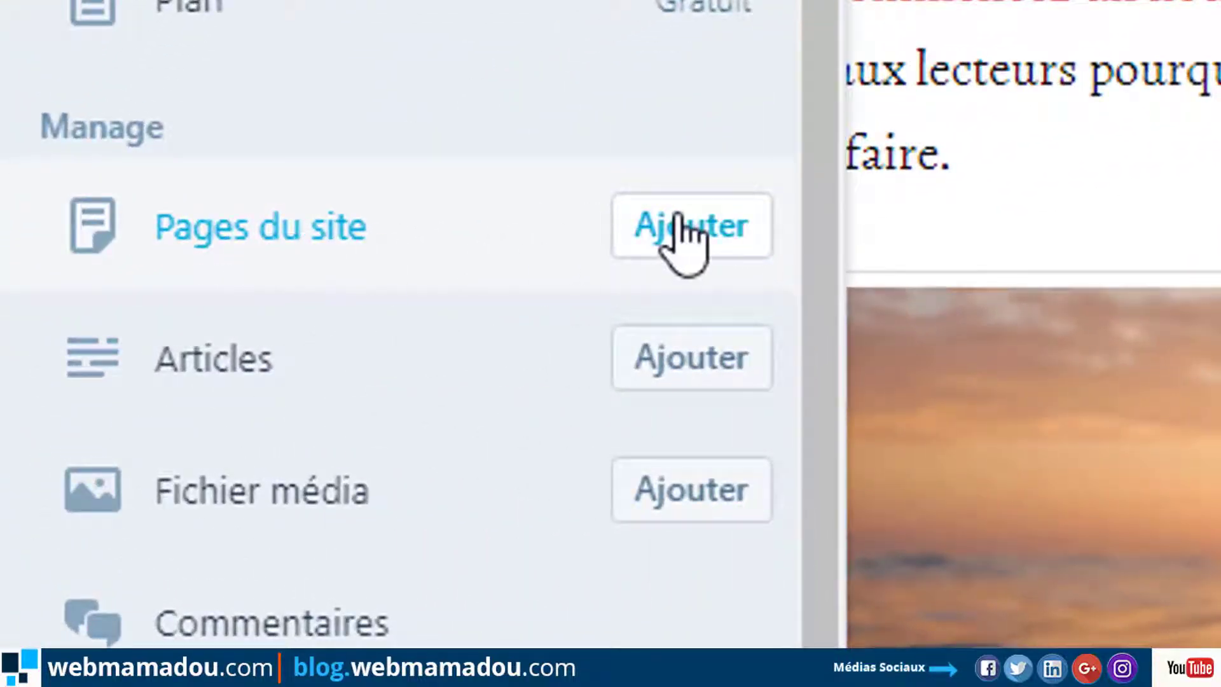
# Add a new site page titled 'Texte wordpress'.
pyautogui.click(690, 230)
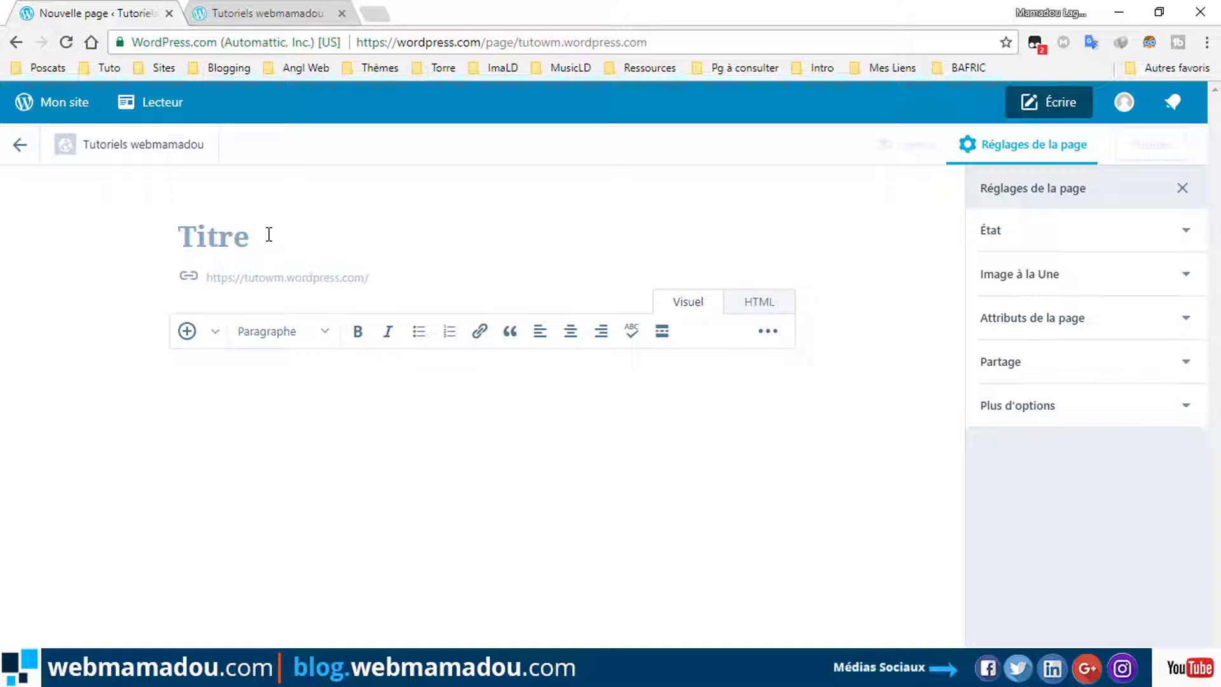
pyautogui.write('T')
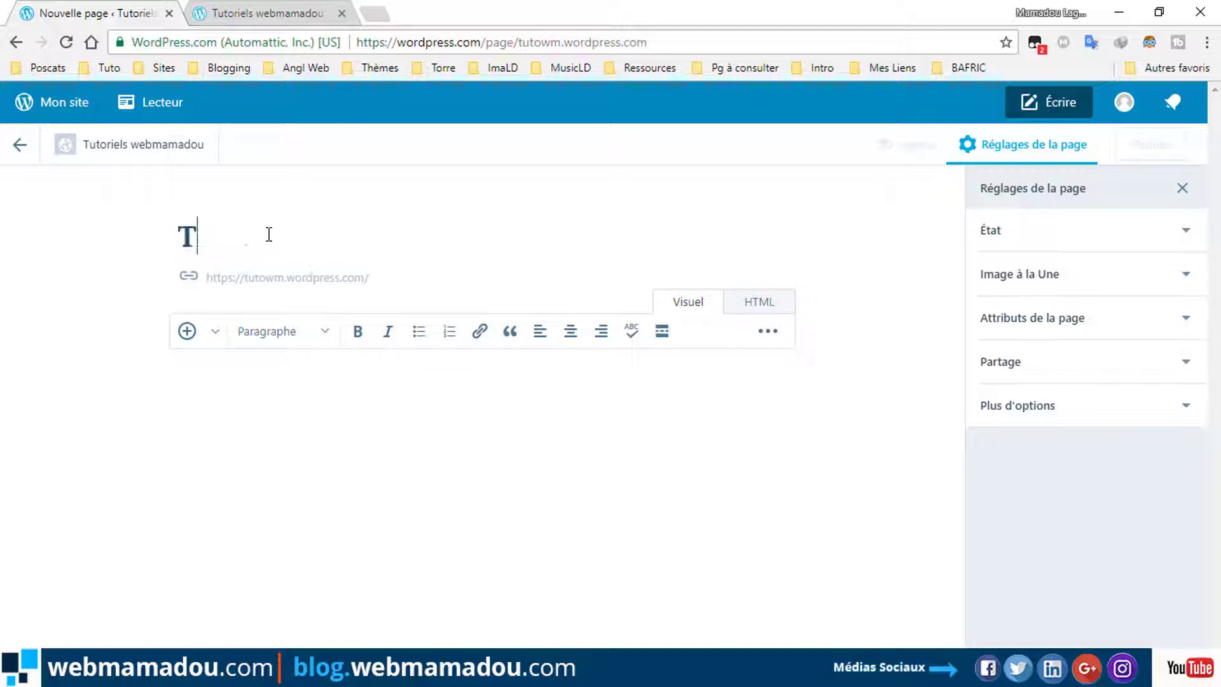
pyautogui.write('exte')
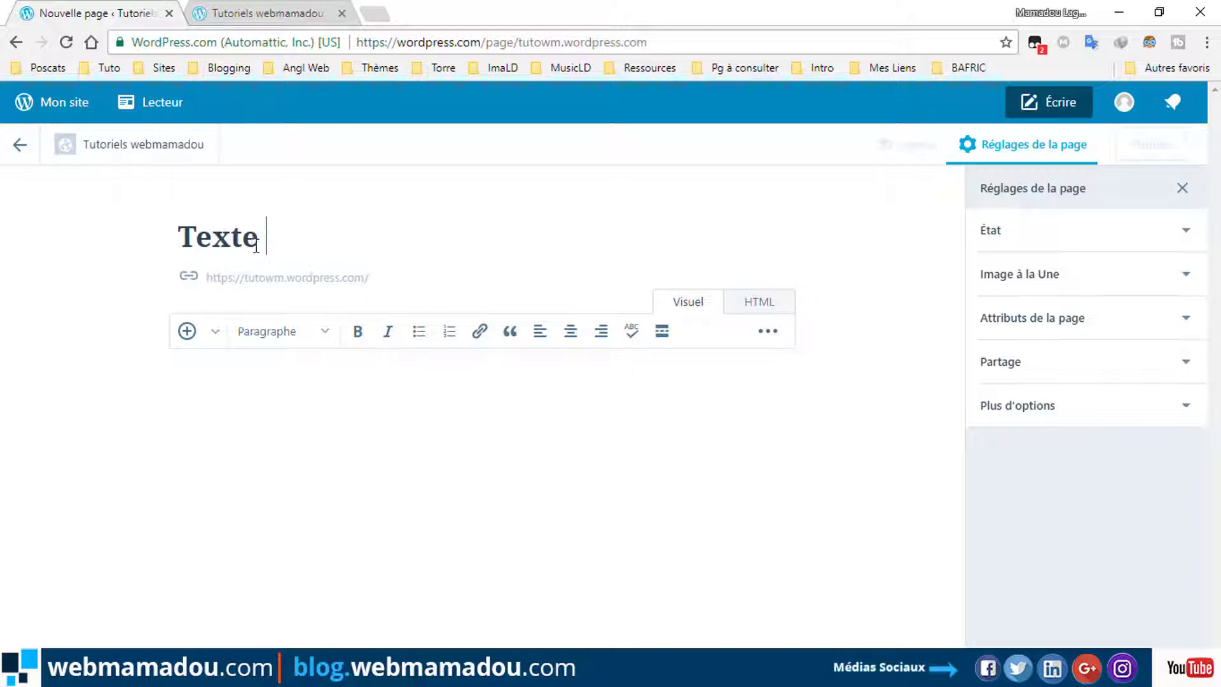
pyautogui.write(' word')
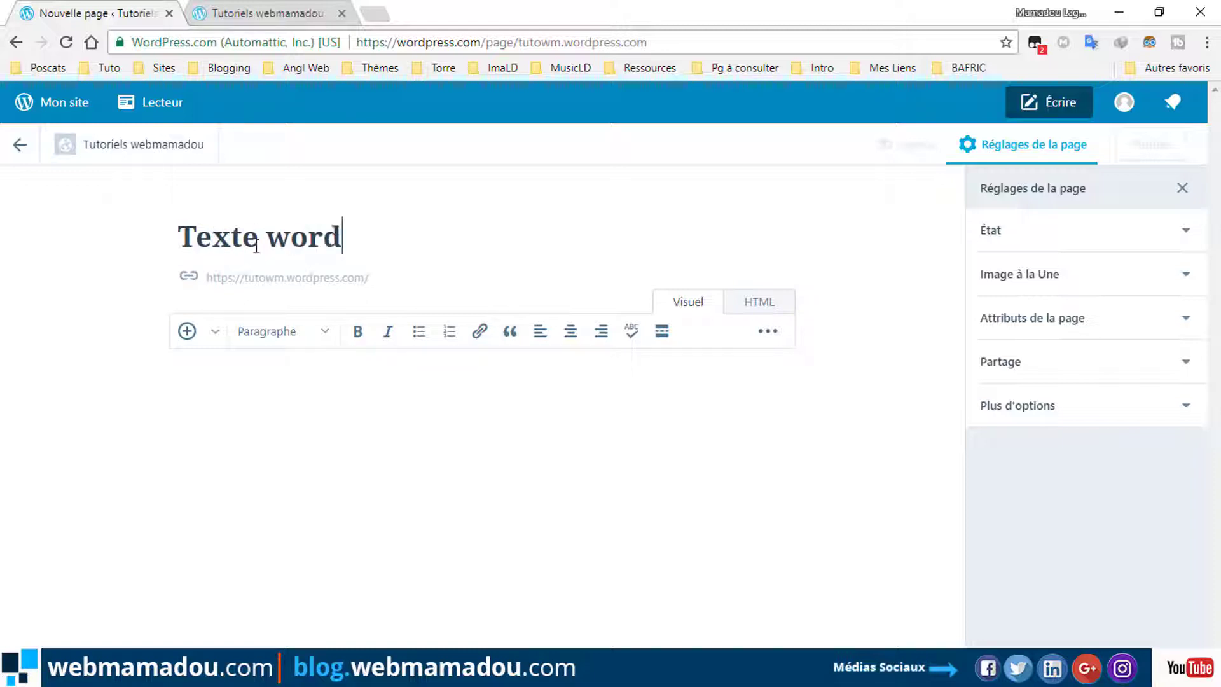
pyautogui.write('press')
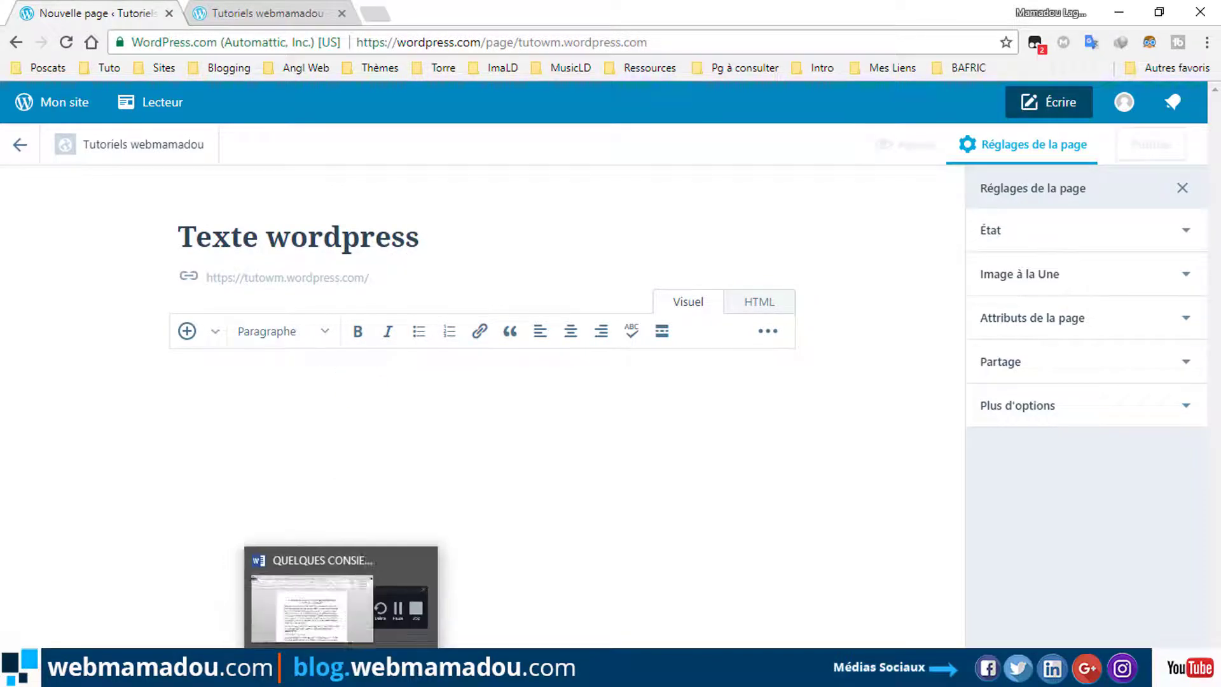
# Copy the blogging-tips article text from the Word document, then return to the WordPress page.
pyautogui.click(331, 584)
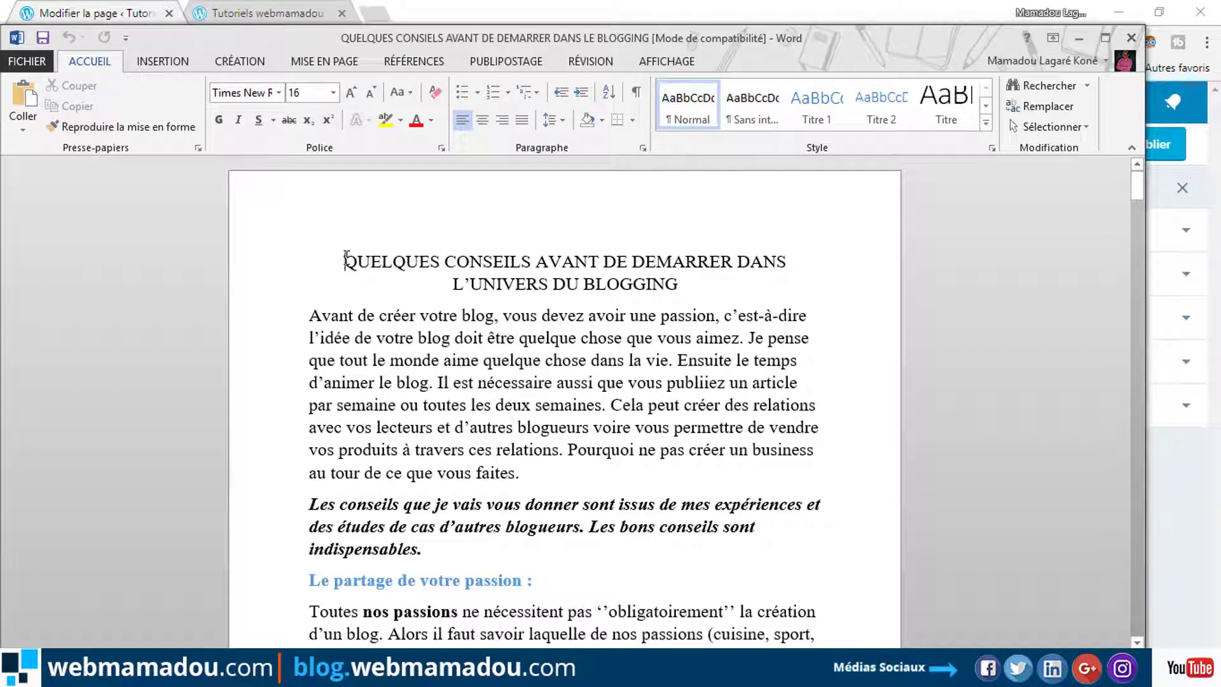
pyautogui.moveTo(345, 261); pyautogui.dragTo(609, 604)
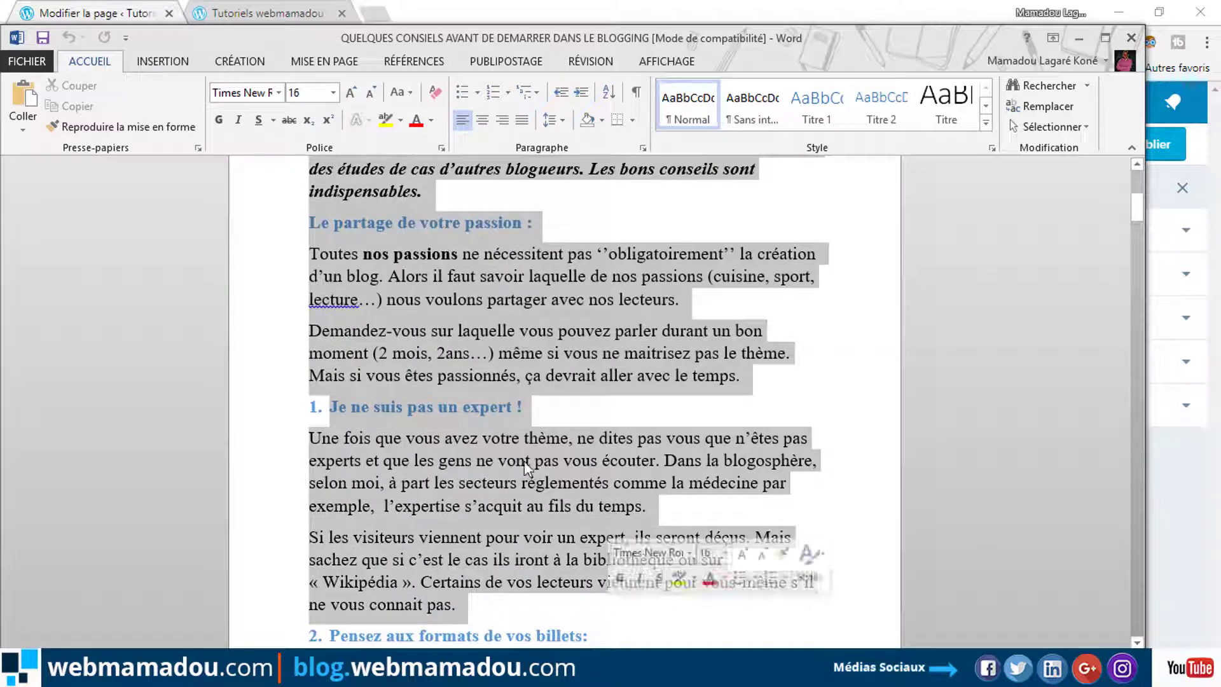
pyautogui.rightClick(520, 455)
pyautogui.click(570, 220)
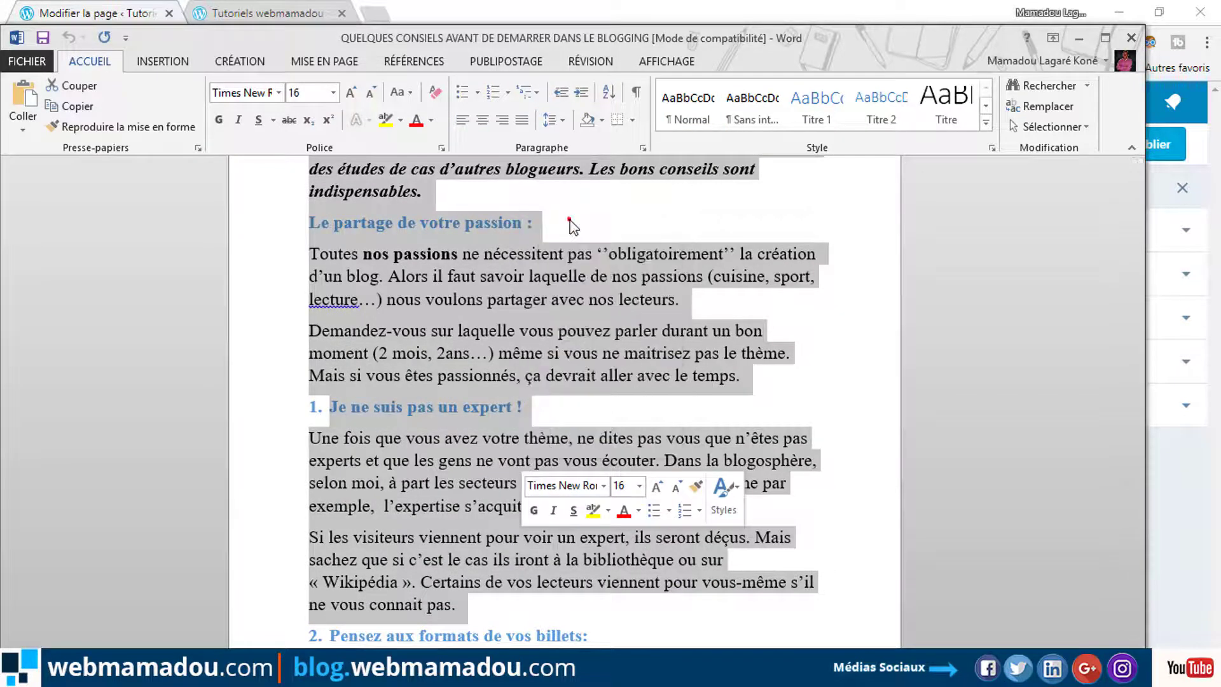
pyautogui.click(35, 13)
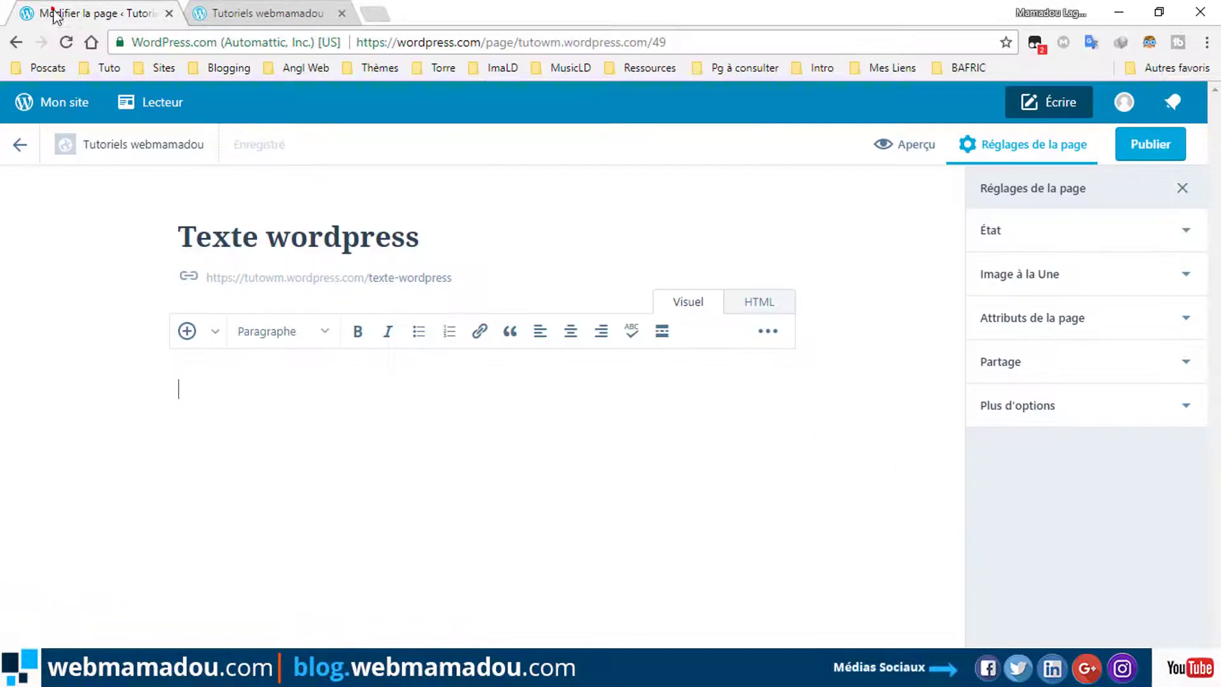
# Paste the copied Word article into the empty Texte wordpress body, keeping its bold, italic and numbering.
pyautogui.rightClick(236, 407)
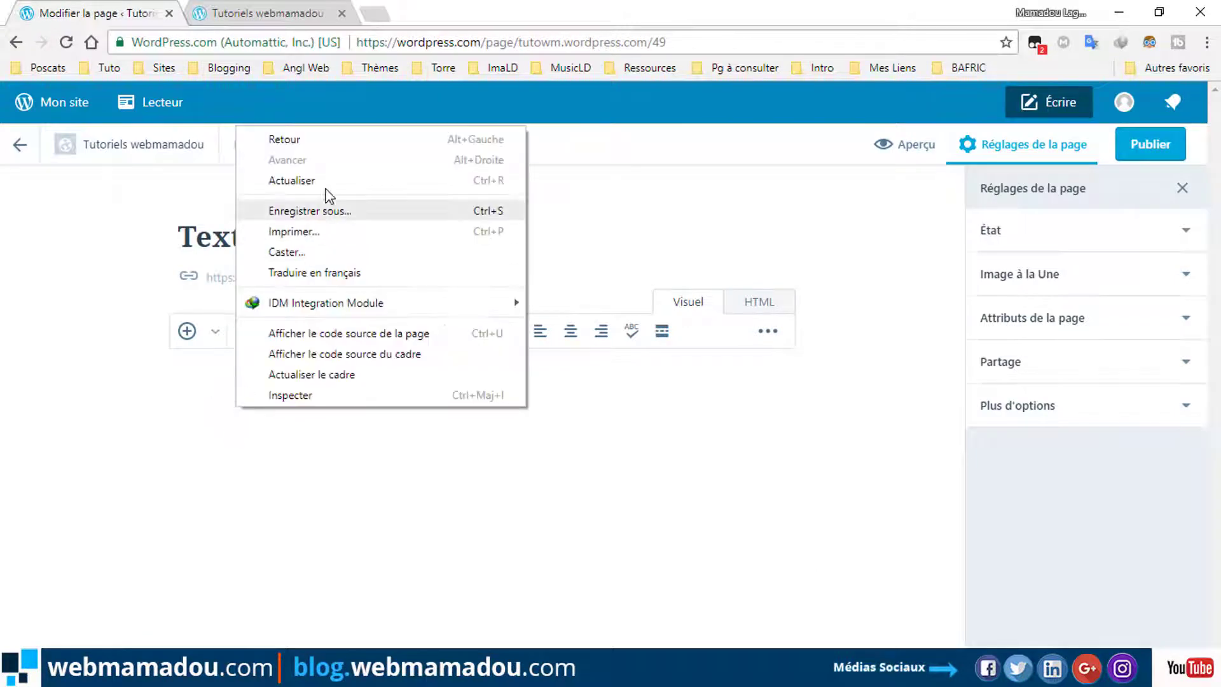
pyautogui.click(181, 410)
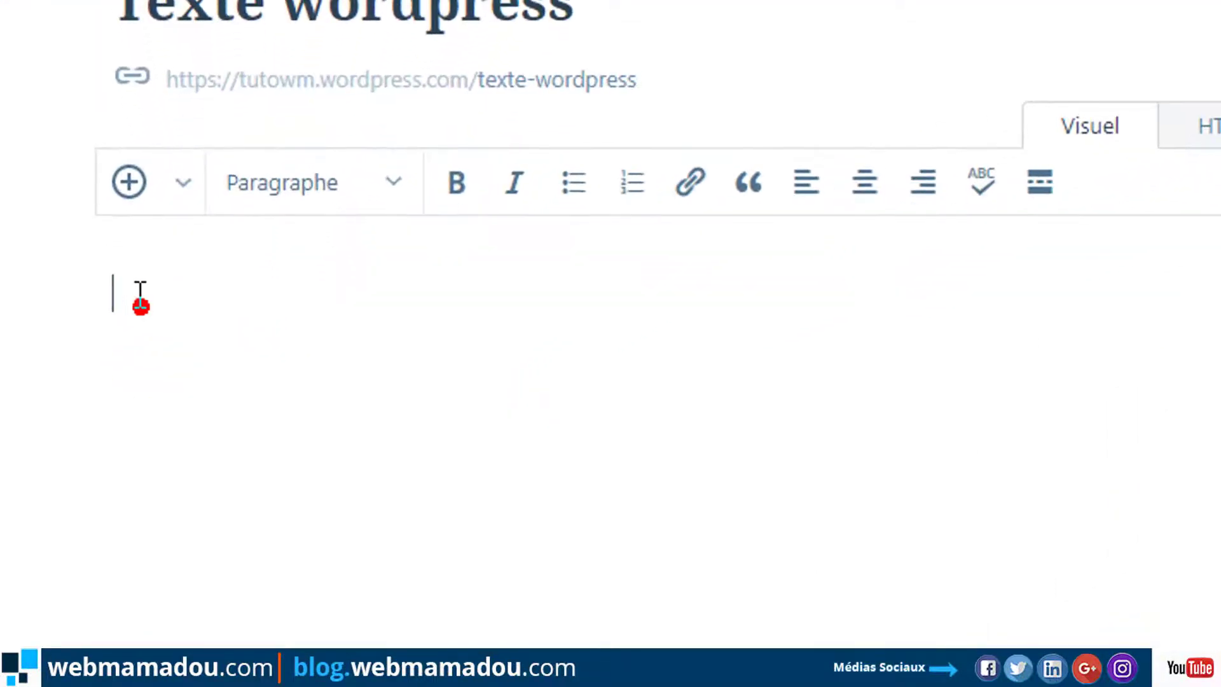
pyautogui.rightClick(191, 389)
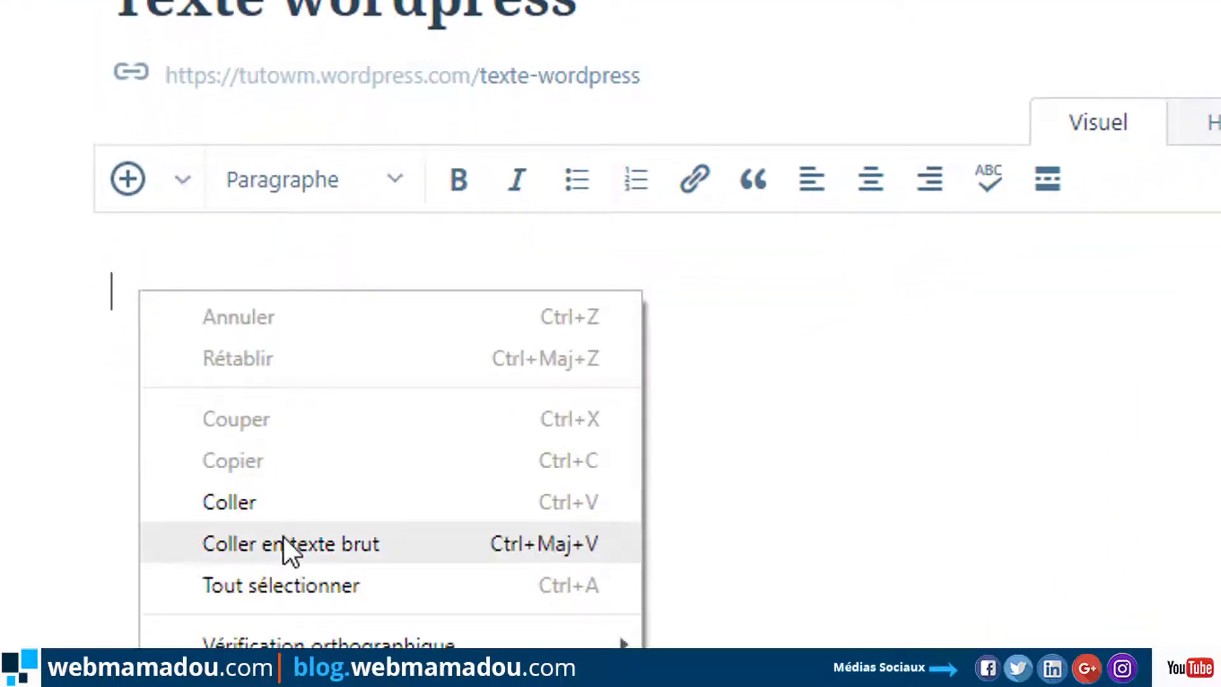
pyautogui.click(230, 506)
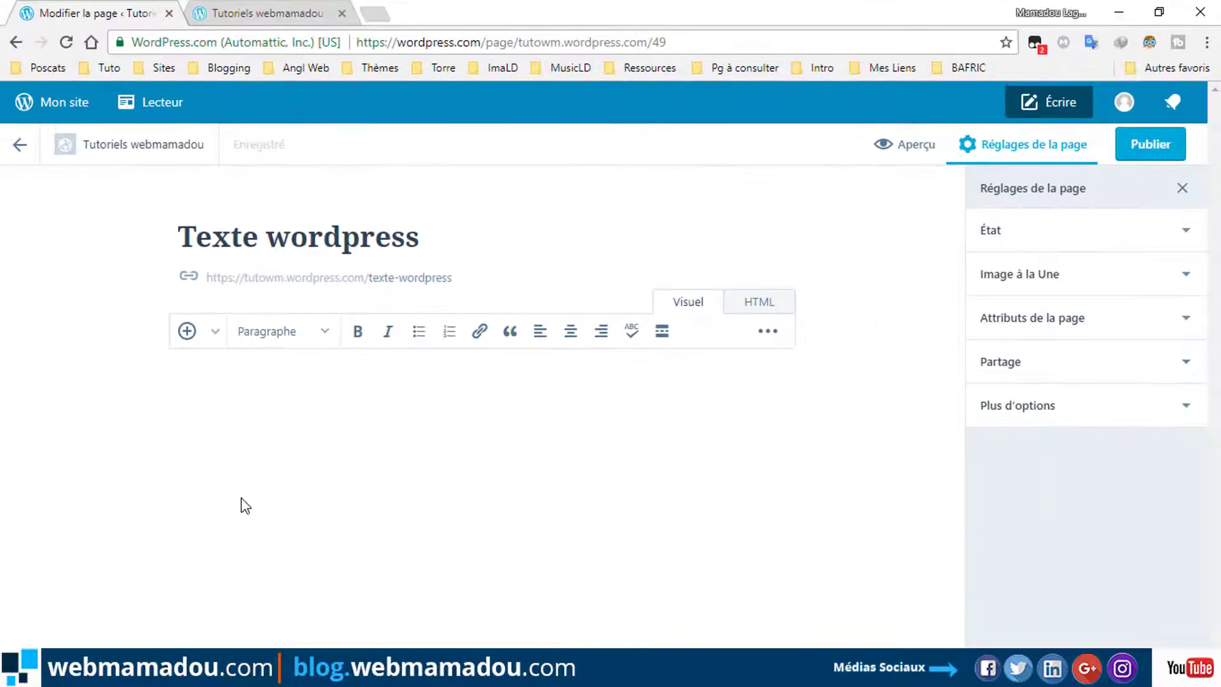
pyautogui.hotkey('ctrl', 'v')
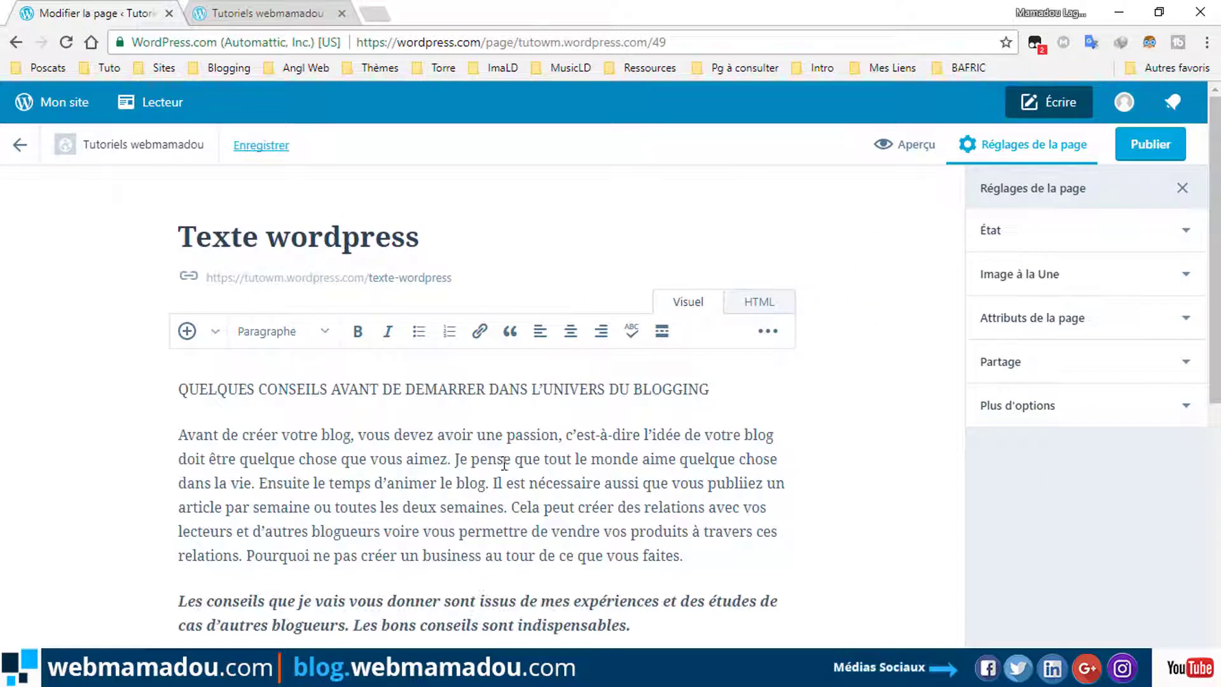
pyautogui.scroll(-3, 504, 464)
pyautogui.scroll(-5, 508, 465)
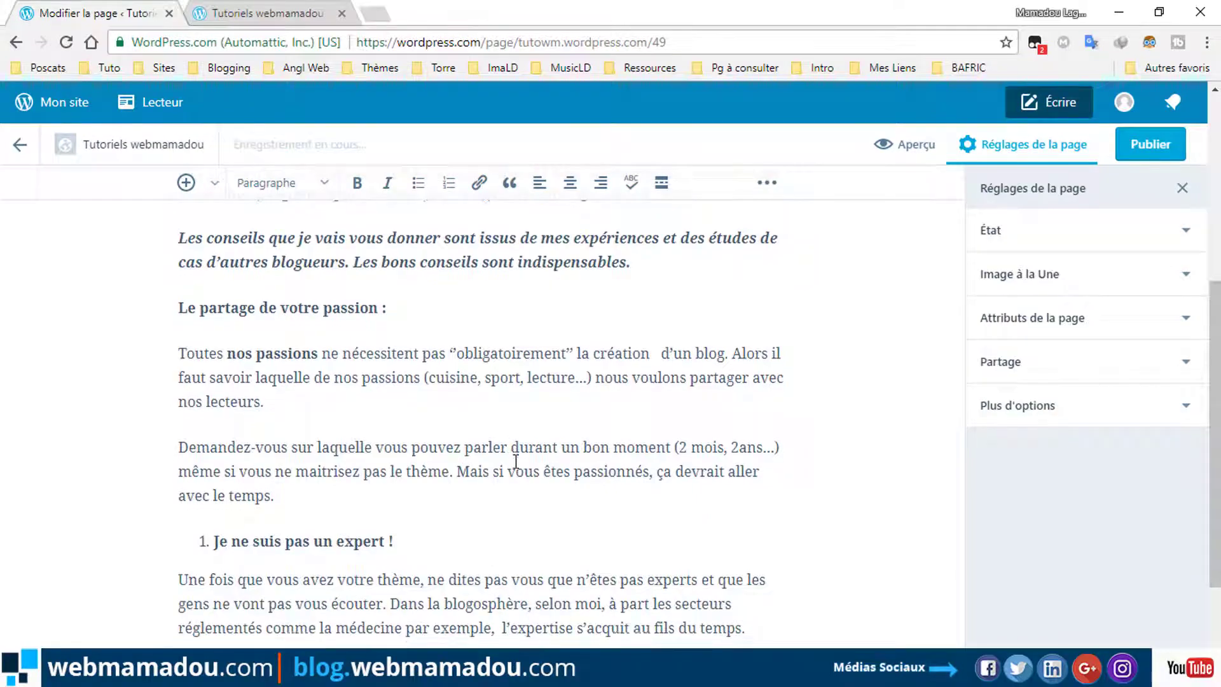
pyautogui.scroll(5, 516, 458)
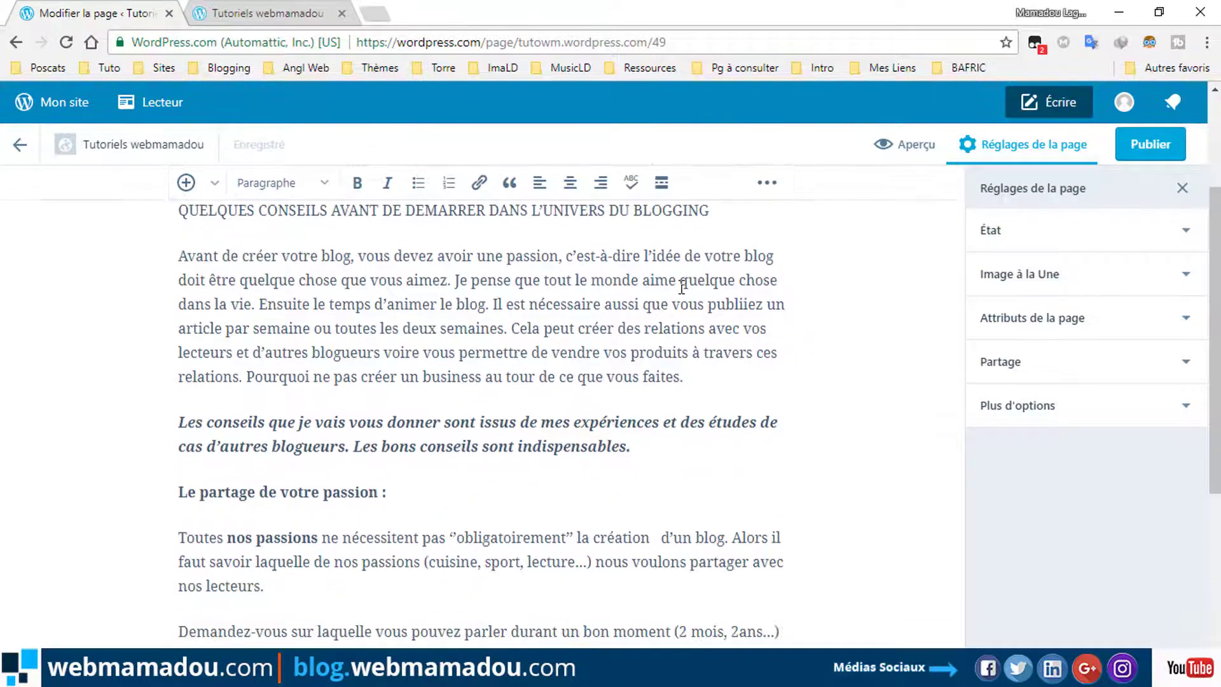
pyautogui.scroll(3, 682, 286)
pyautogui.scroll(-3, 747, 272)
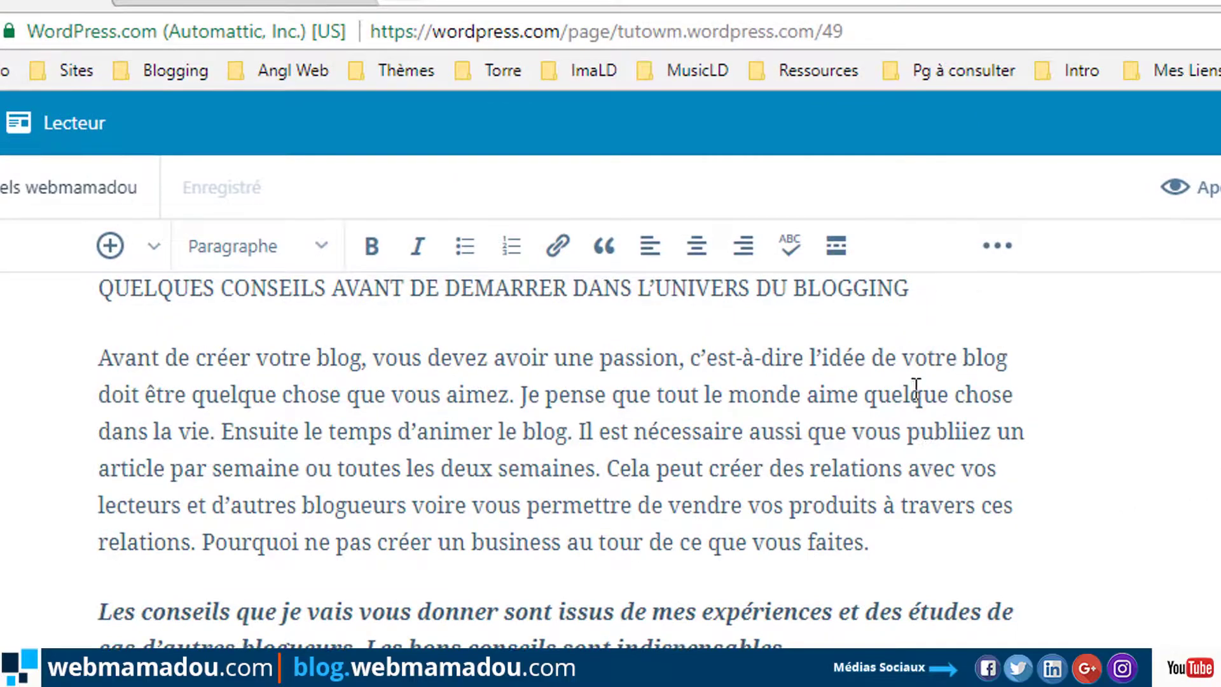
pyautogui.scroll(3, 916, 388)
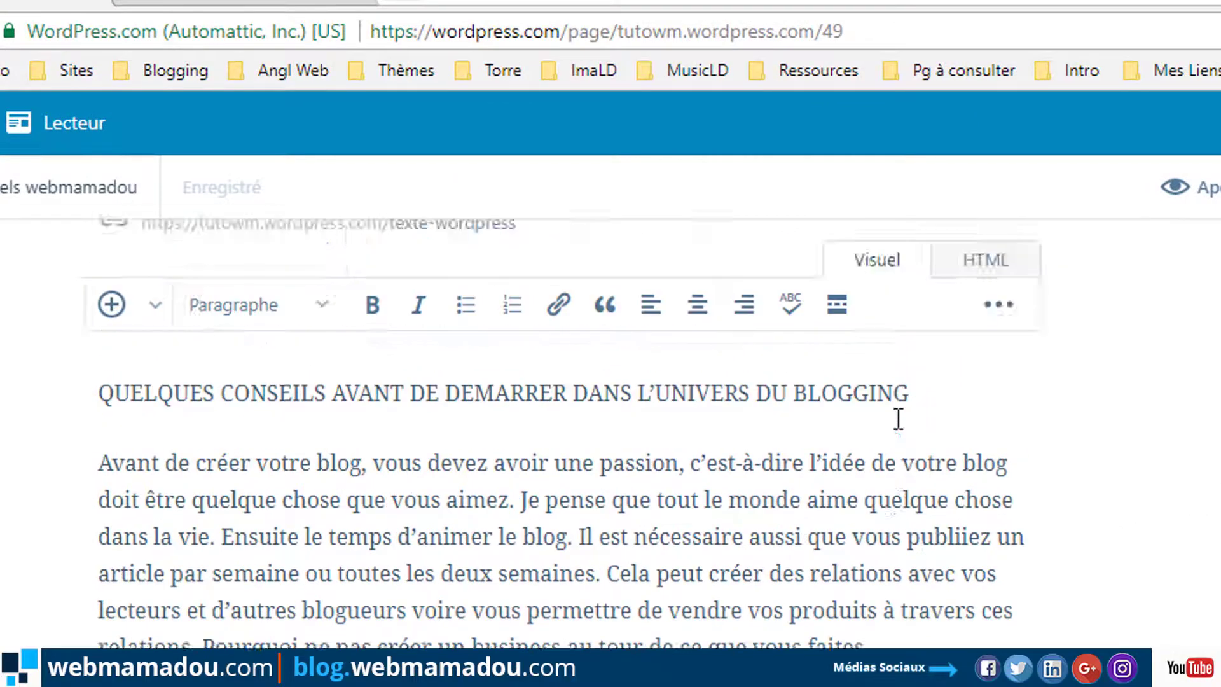
# Make the article title line a centred Titre 1 heading.
pyautogui.moveTo(928, 426); pyautogui.dragTo(96, 425)
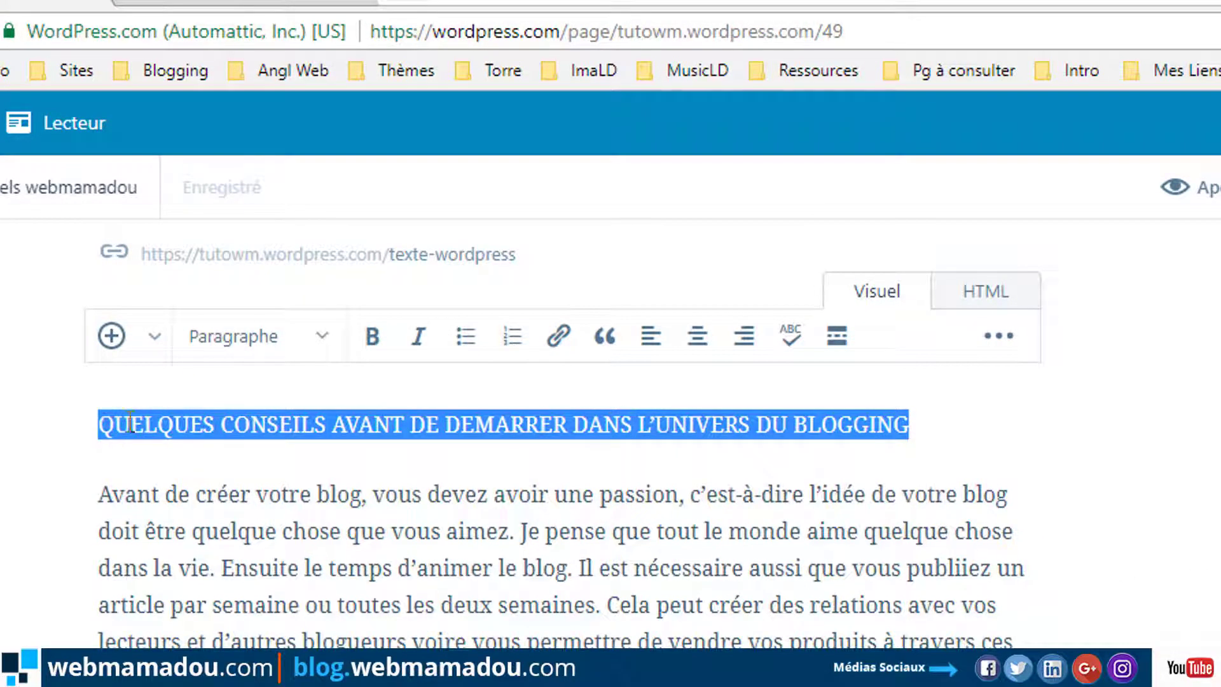
pyautogui.click(320, 340)
pyautogui.click(309, 455)
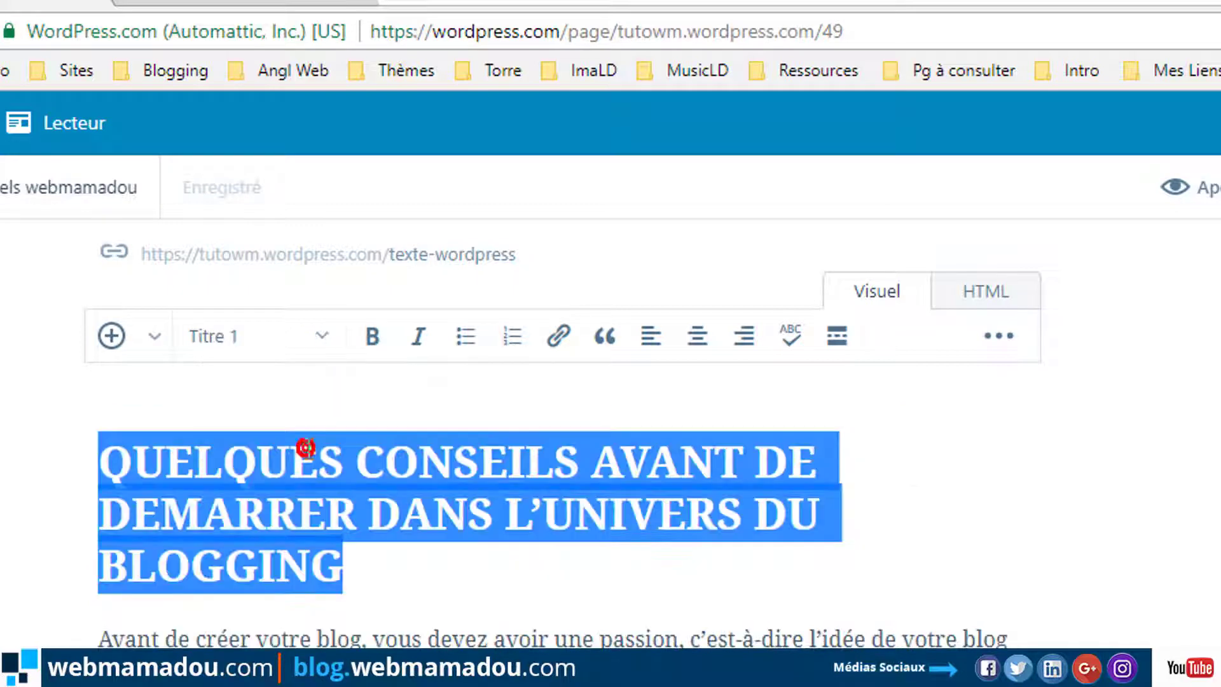
pyautogui.click(696, 344)
pyautogui.click(701, 568)
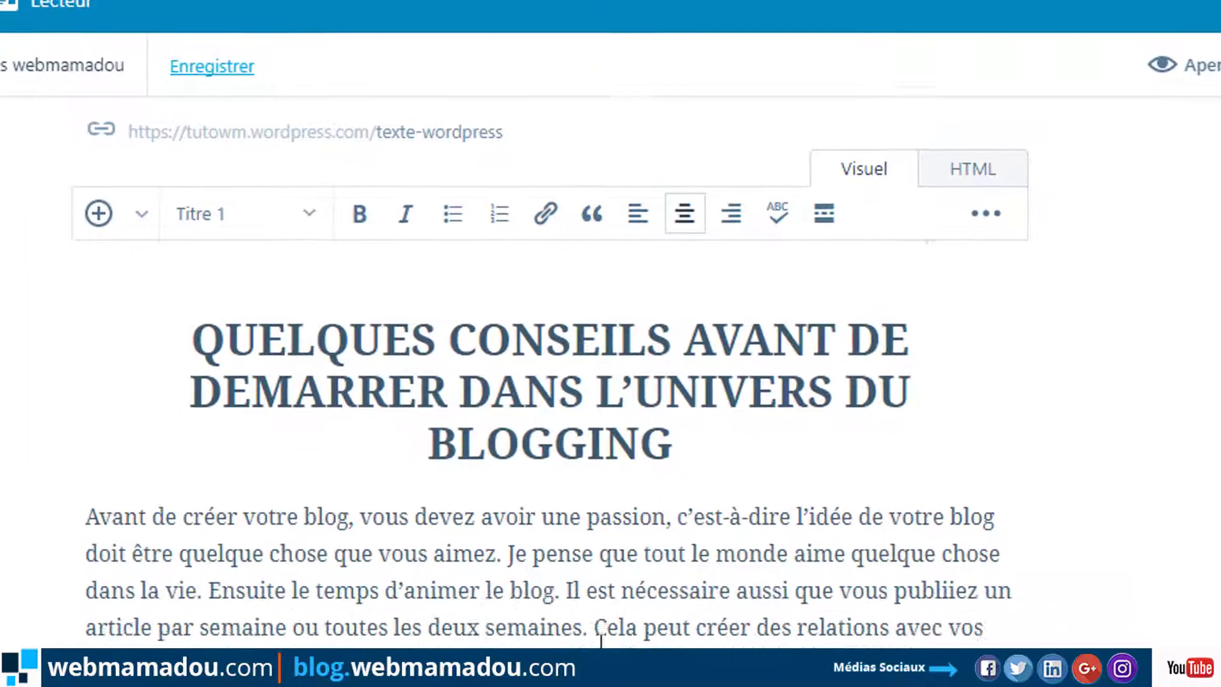
# Split the opening paragraph before 'Il est' and make the first part a Titre 2 heading.
pyautogui.click(551, 432)
pyautogui.press('Return')
pyautogui.press('Return')
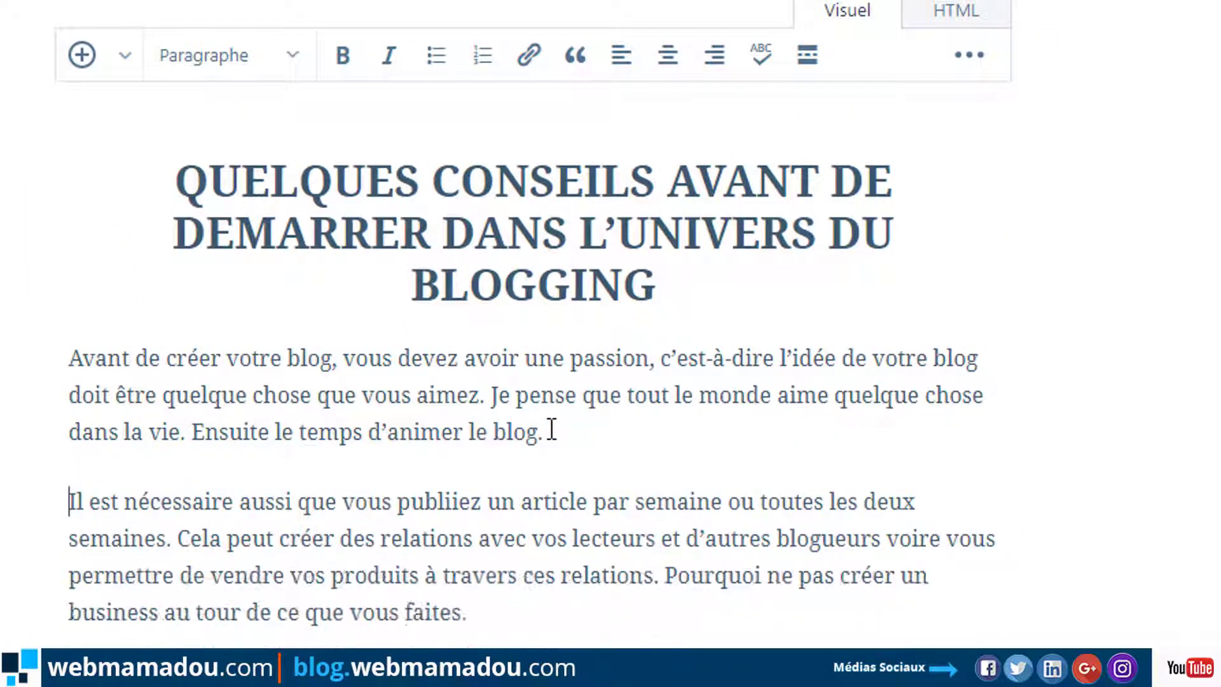
pyautogui.moveTo(565, 425); pyautogui.dragTo(45, 351)
pyautogui.click(293, 55)
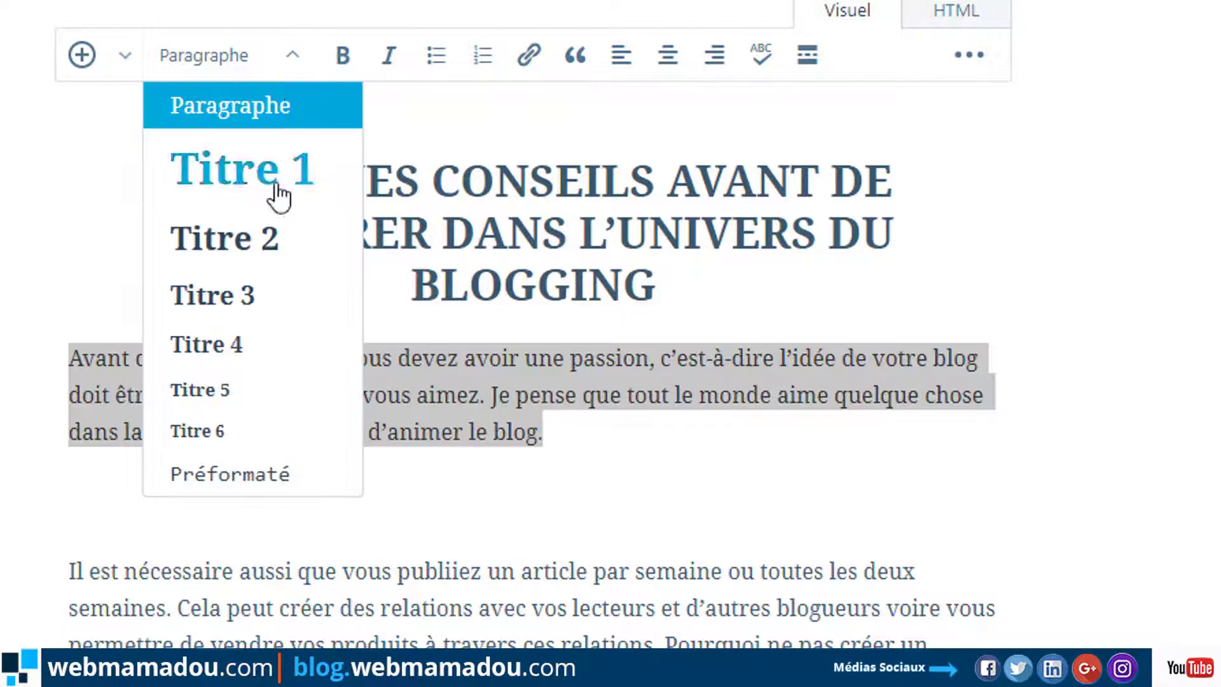
pyautogui.click(260, 230)
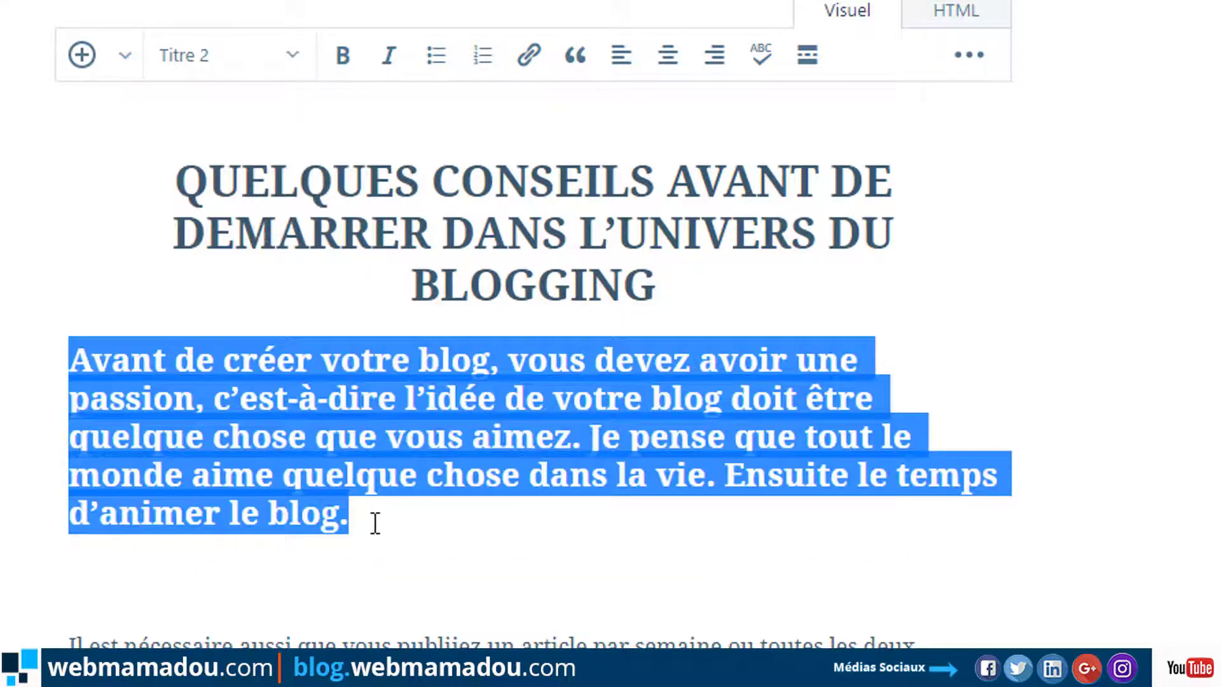
pyautogui.click(374, 521)
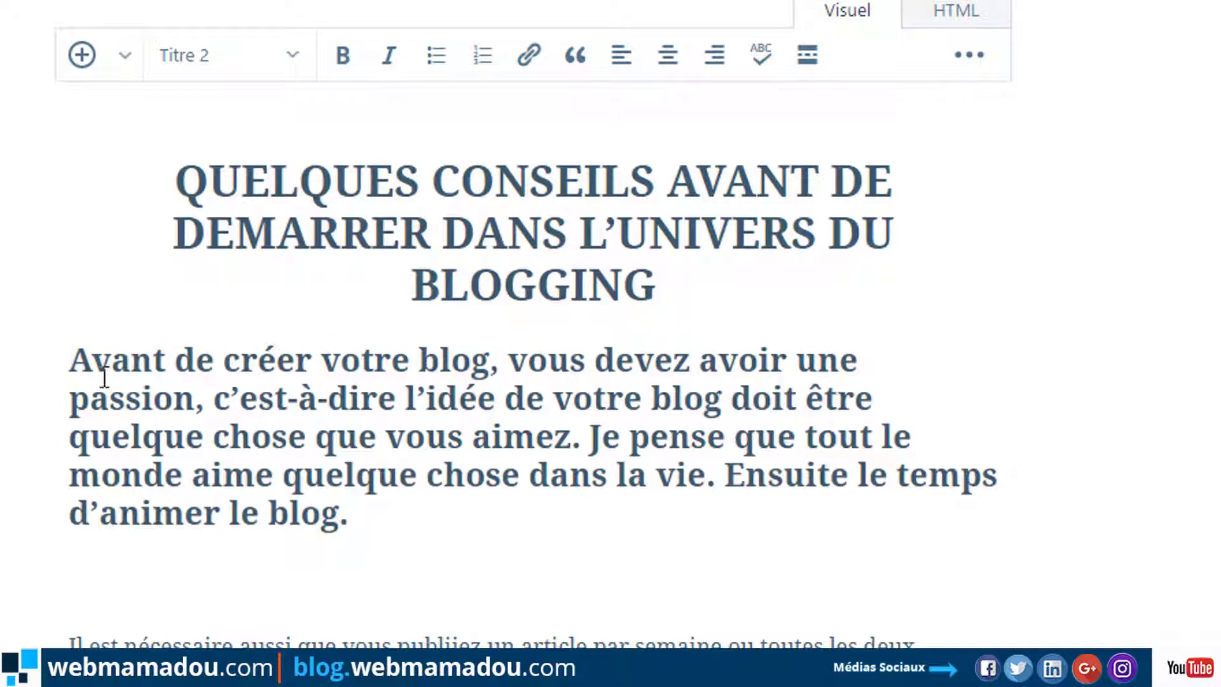
# Turn the numbered line 'Je ne suis pas un expert !' into a Titre 2 heading.
pyautogui.scroll(-8, 438, 557)
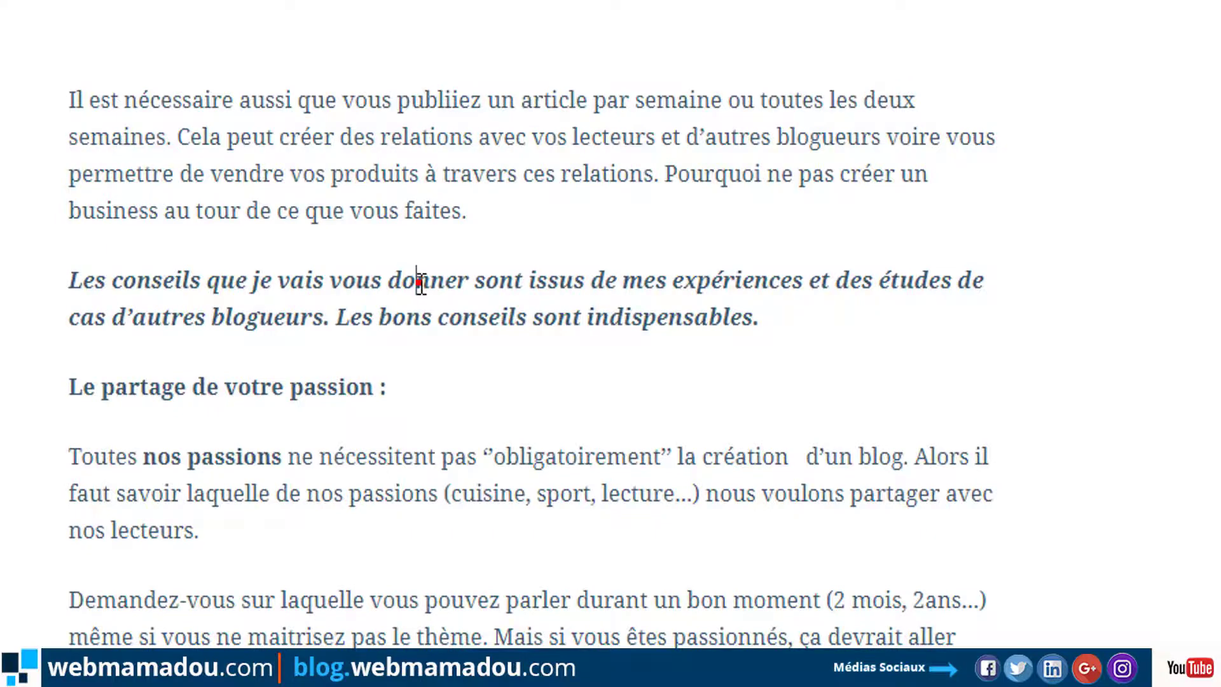
pyautogui.scroll(-7, 335, 389)
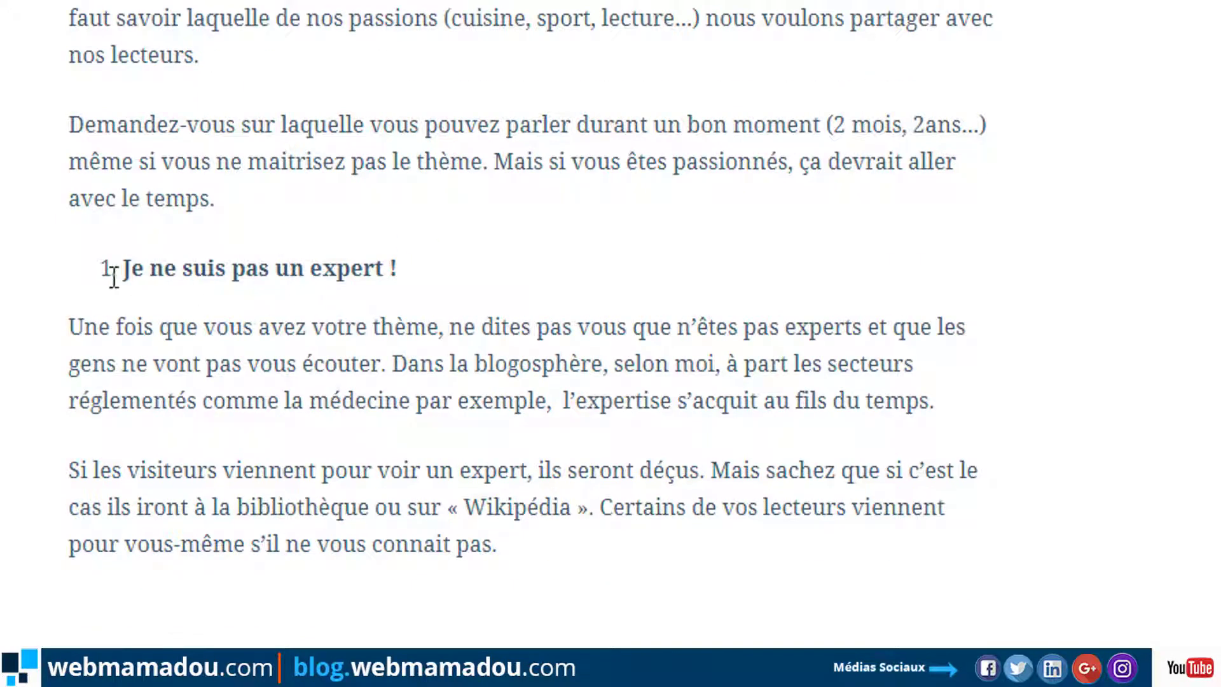
pyautogui.moveTo(113, 274); pyautogui.dragTo(460, 241)
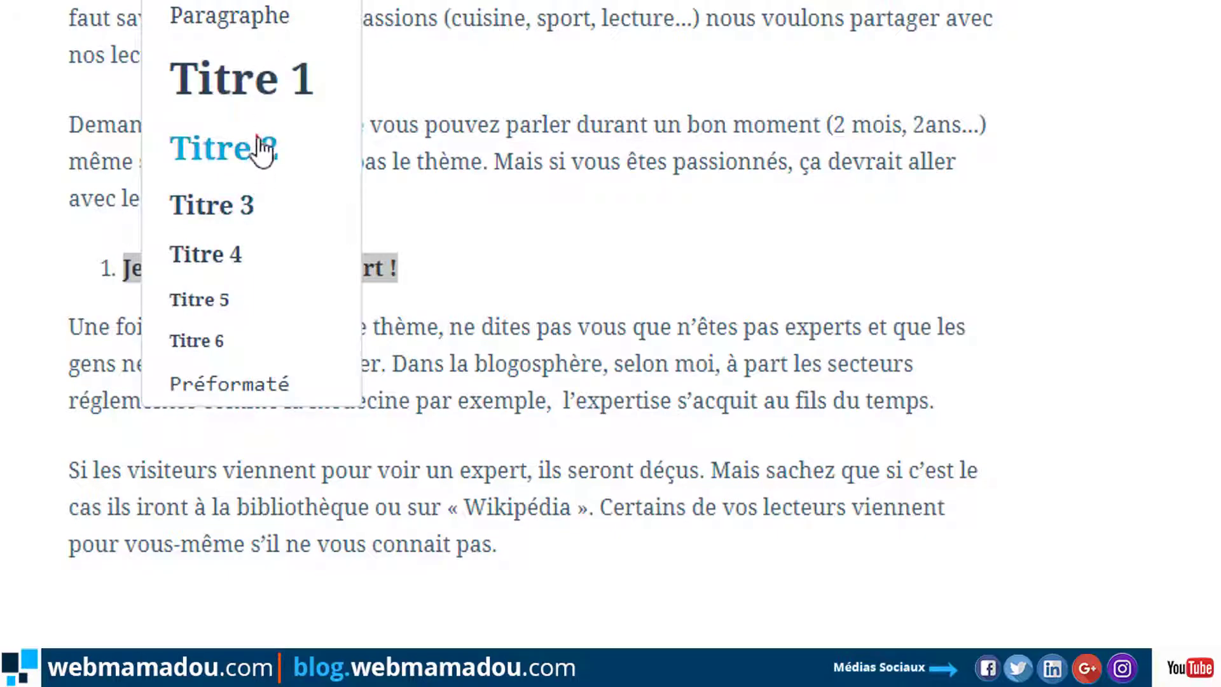
pyautogui.click(258, 139)
pyautogui.click(226, 12)
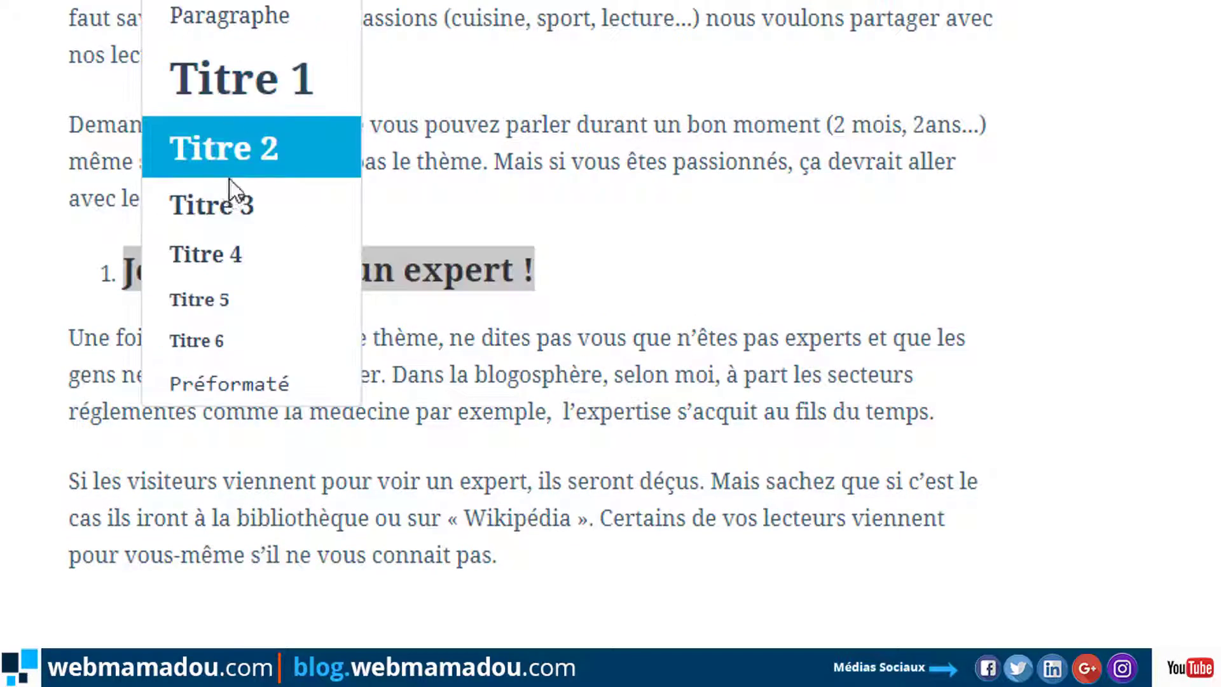
pyautogui.click(213, 205)
pyautogui.click(601, 247)
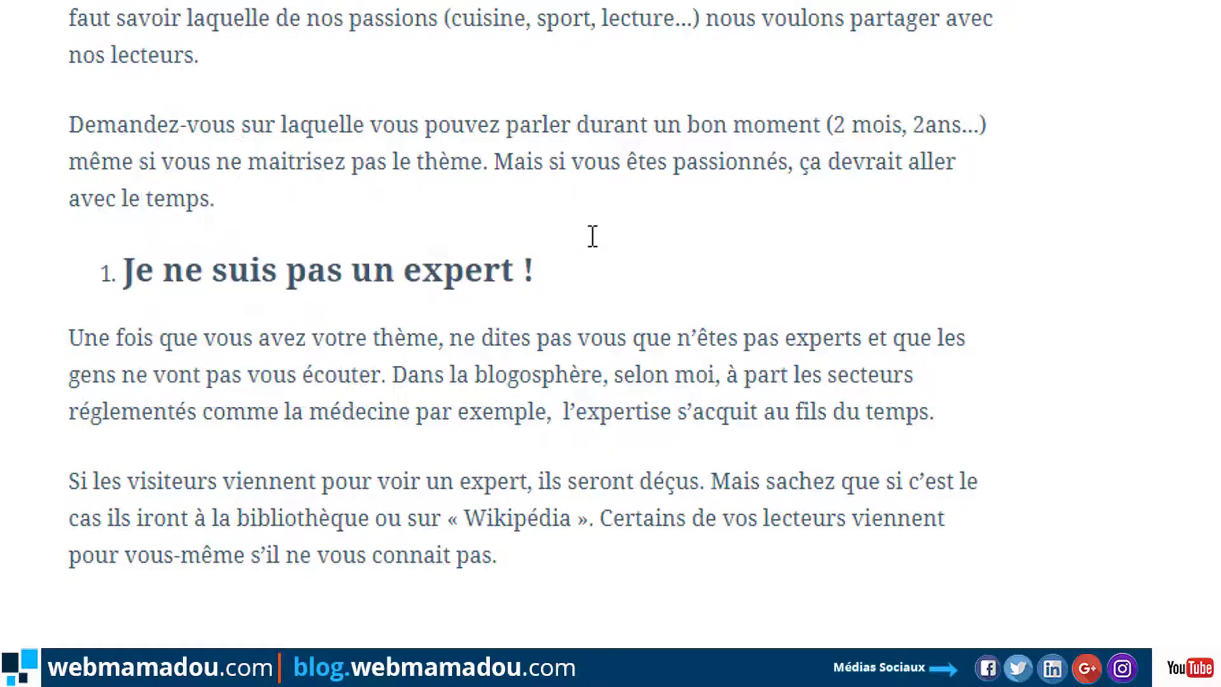
# Add an empty paragraph just below the page title.
pyautogui.scroll(2, 735, 276)
pyautogui.scroll(5, 736, 278)
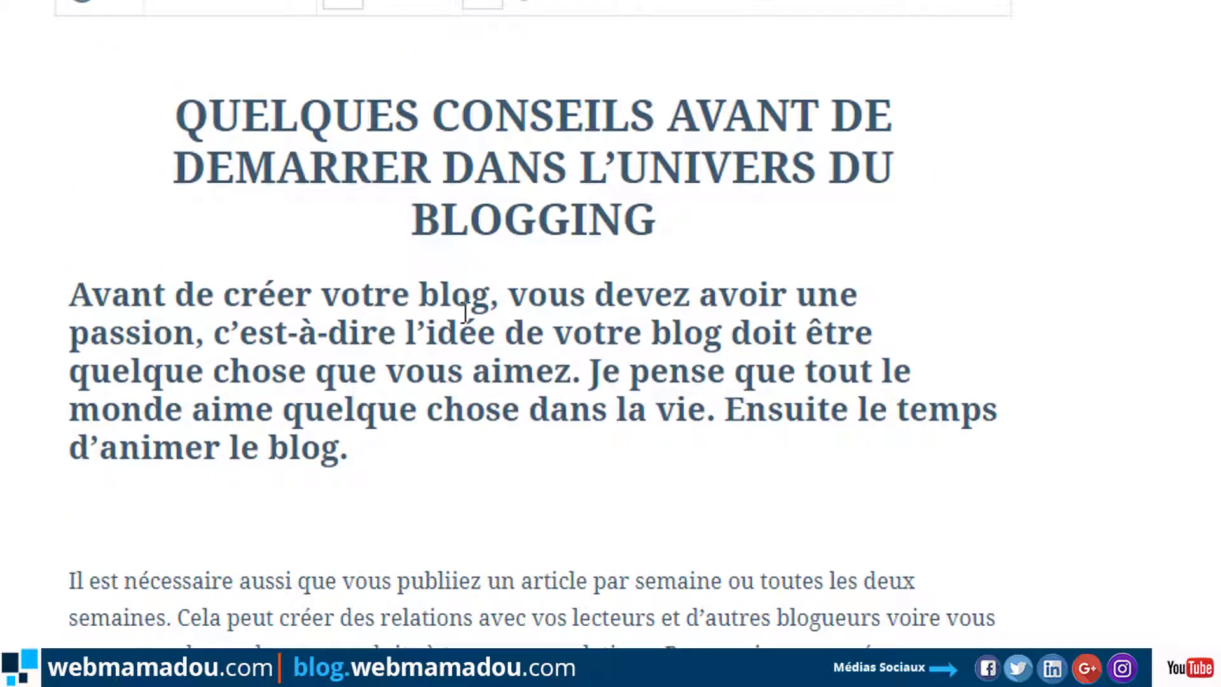
pyautogui.click(660, 249)
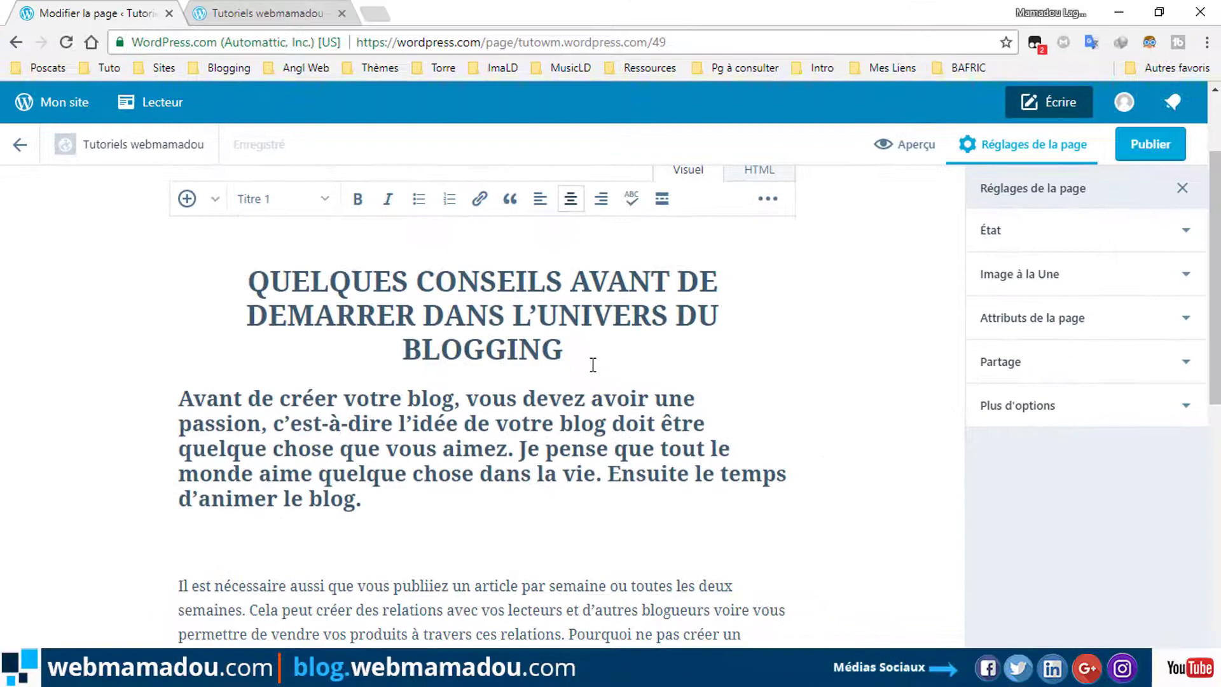
pyautogui.press('Return')
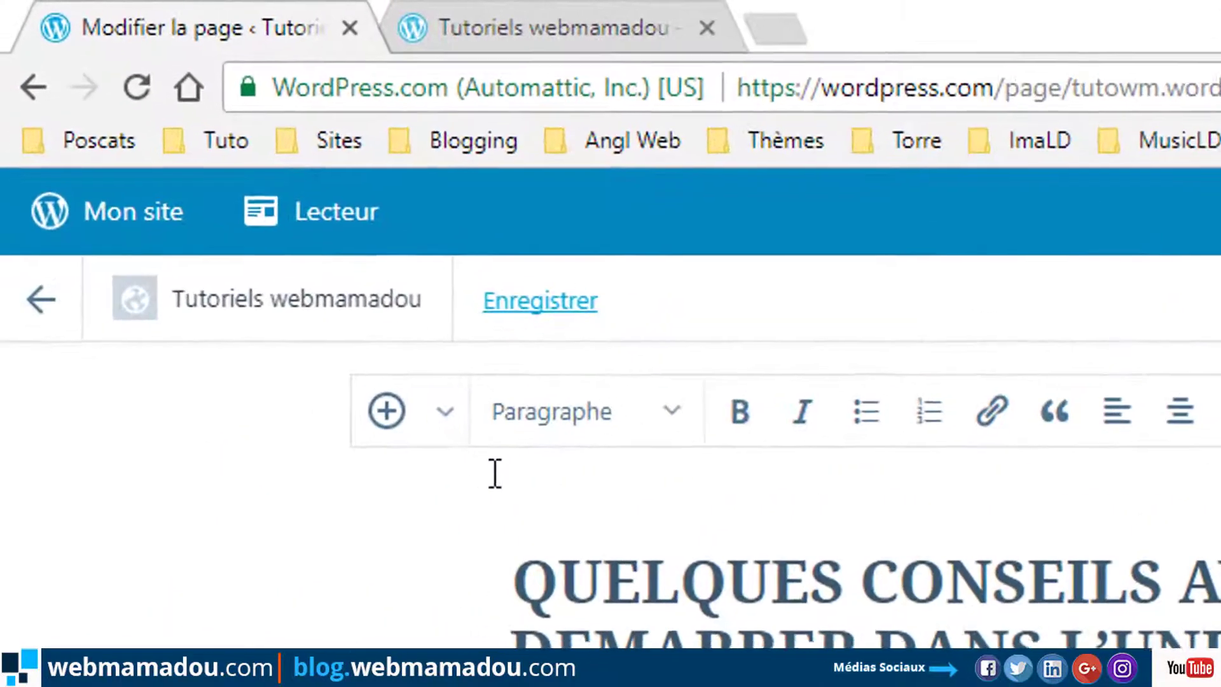
# Insert the Astuces / Tutoriels / Motivation banner from the media library via Ajouter un média.
pyautogui.click(416, 422)
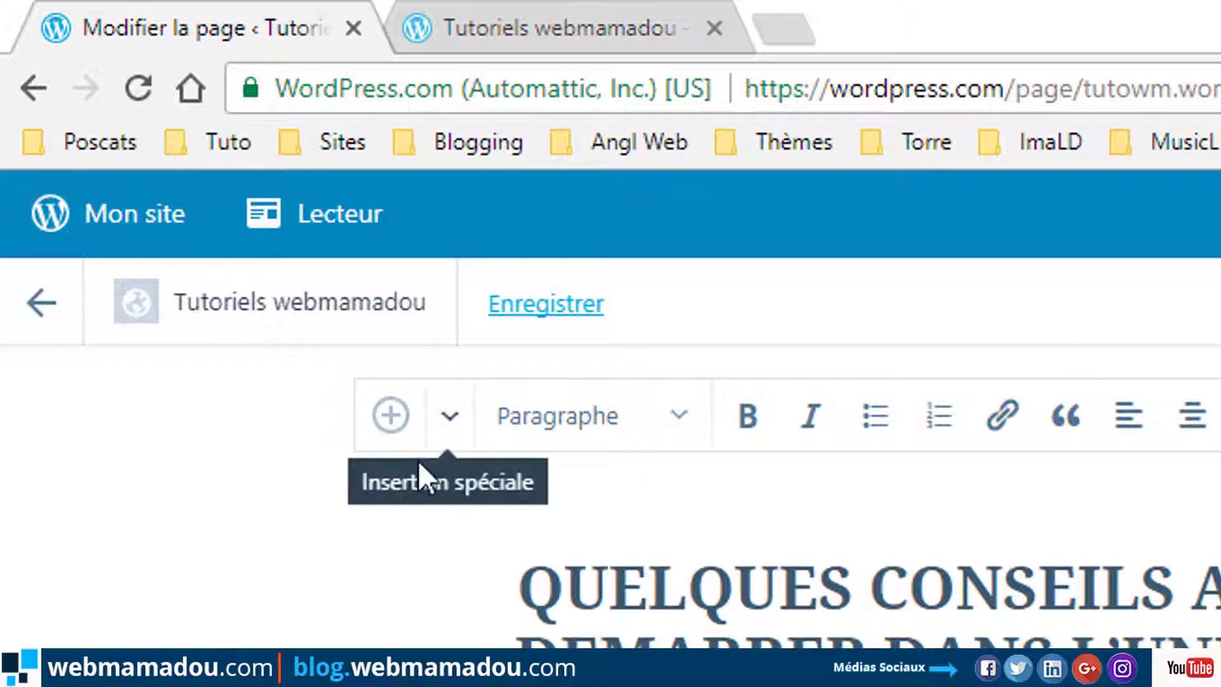
pyautogui.click(439, 422)
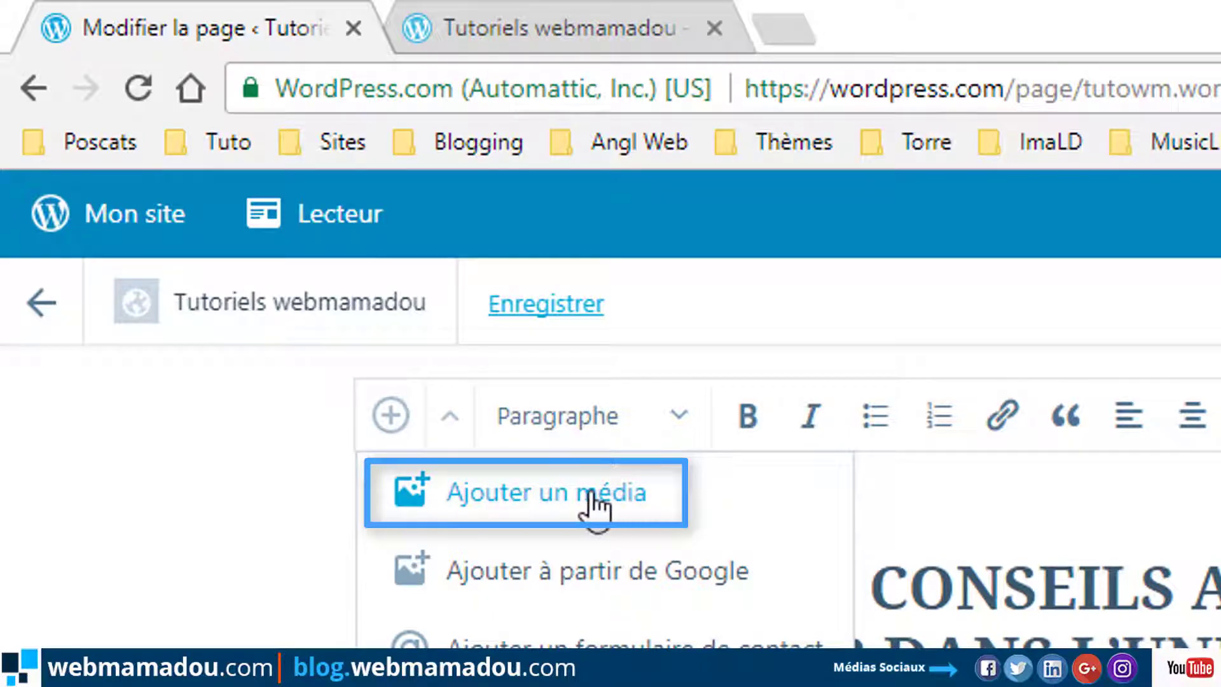
pyautogui.click(493, 488)
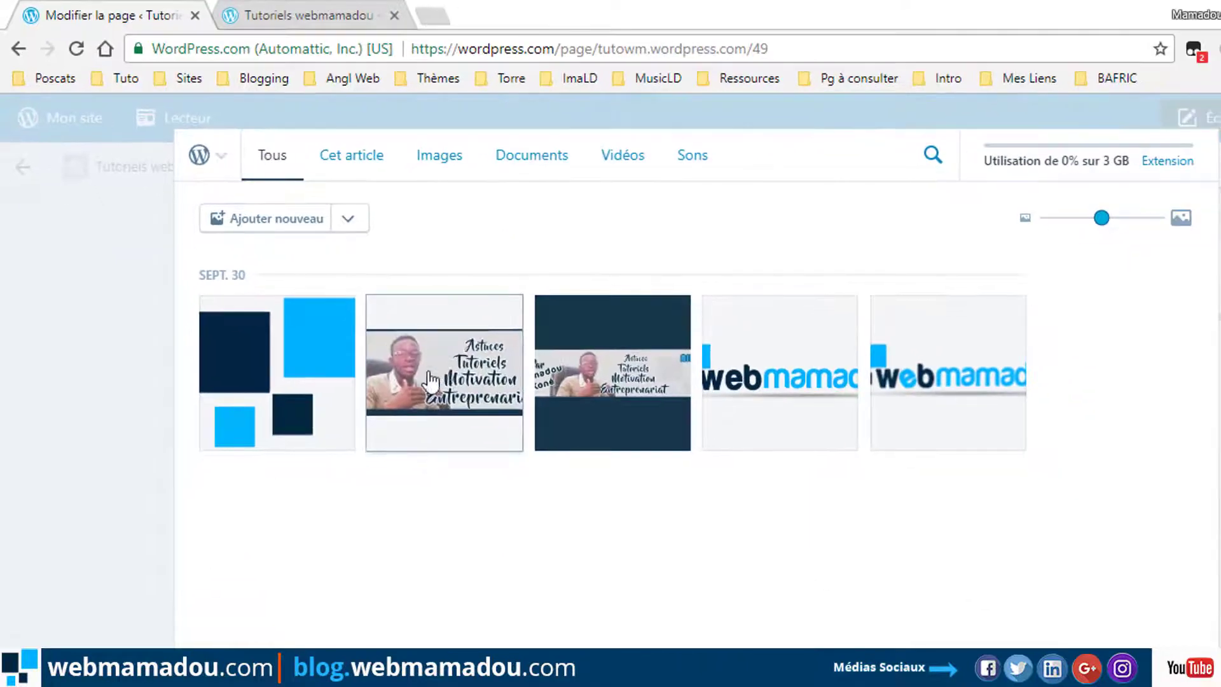
pyautogui.click(449, 372)
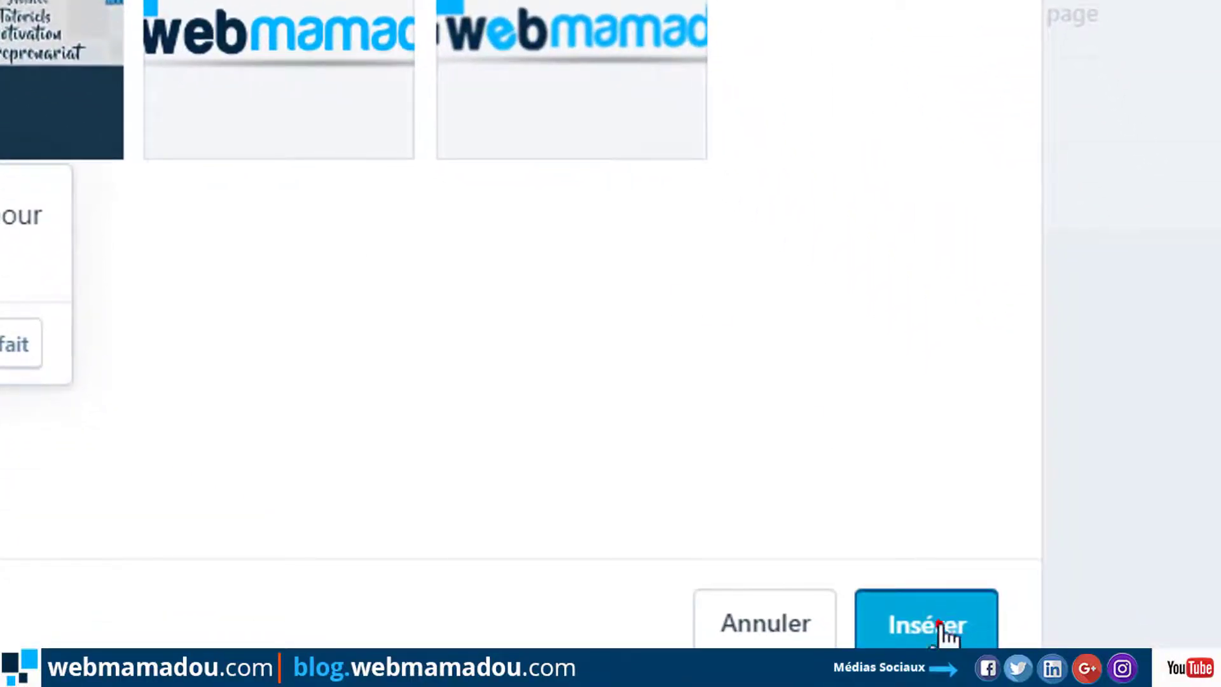
pyautogui.click(945, 630)
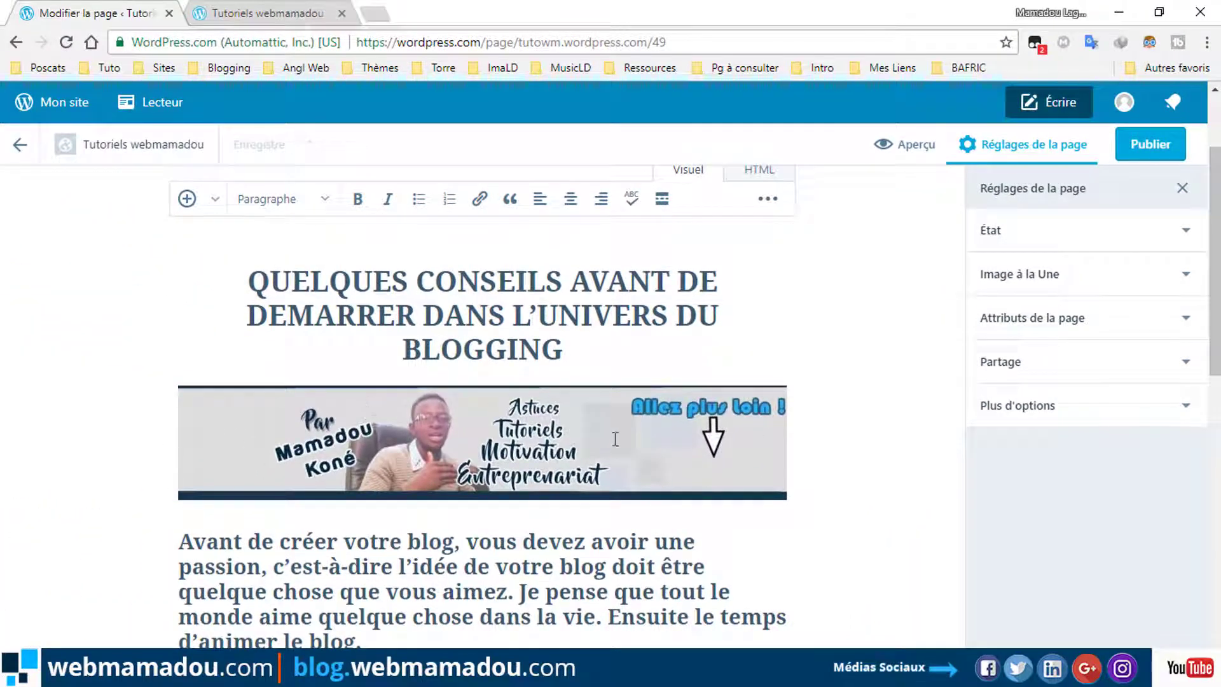
# Check how the inserted banner sits within the page text.
pyautogui.click(481, 442)
pyautogui.click(655, 541)
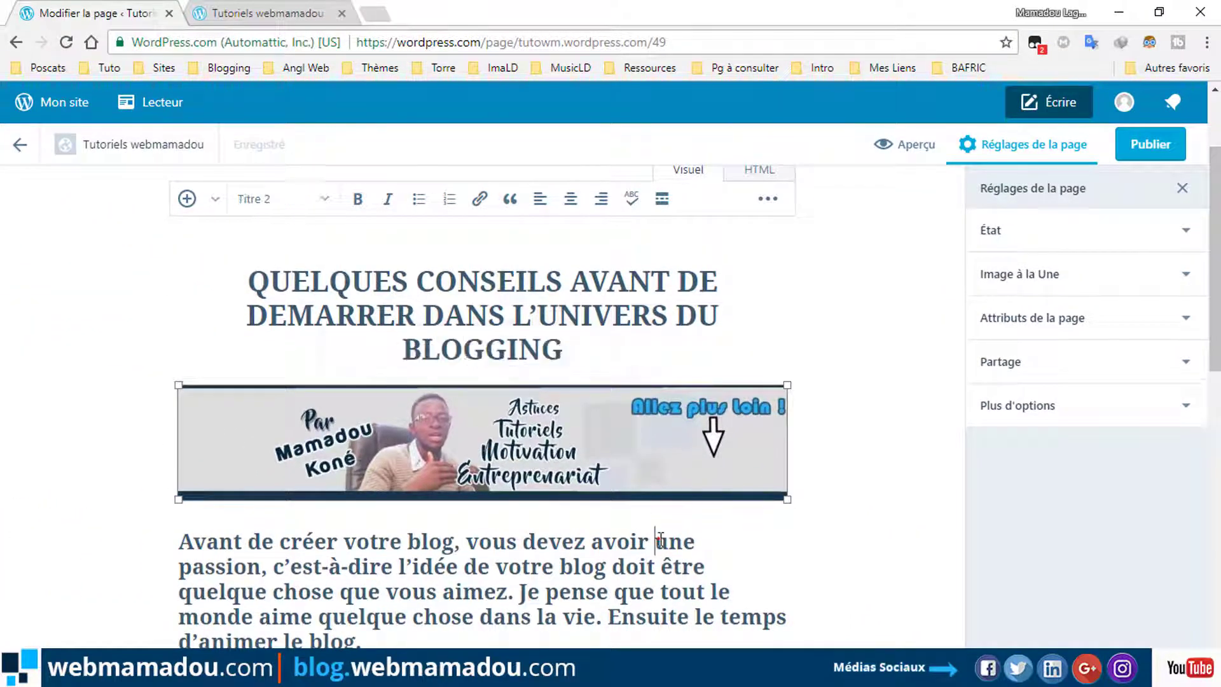
pyautogui.scroll(-5, 642, 483)
pyautogui.scroll(3, 640, 480)
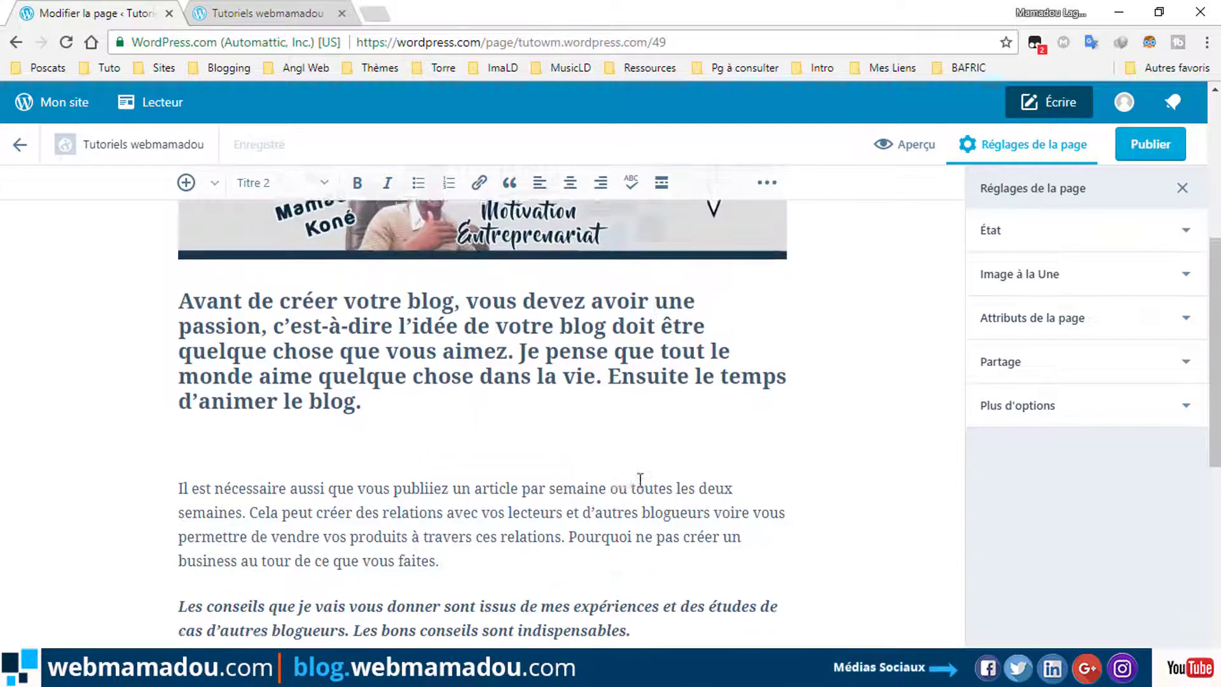
pyautogui.scroll(-1, 640, 479)
pyautogui.scroll(1, 640, 480)
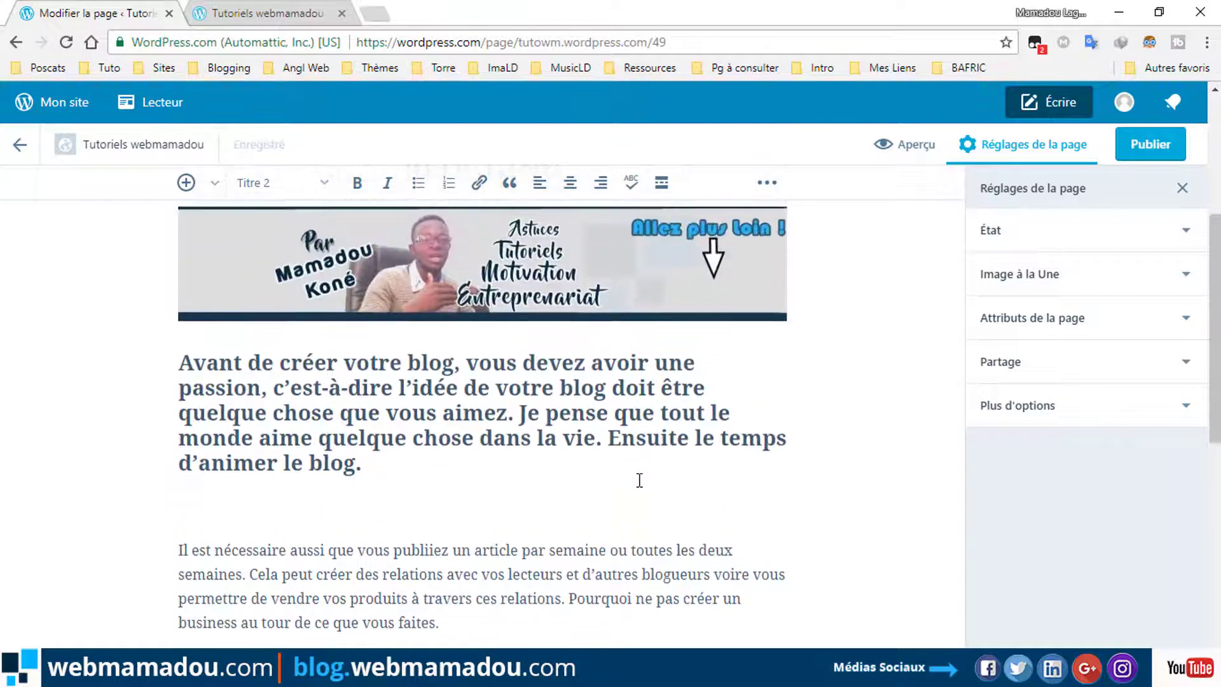
pyautogui.scroll(-1, 640, 480)
pyautogui.scroll(1, 640, 480)
# Set the banner's alignment to Centrer after trying the others, then open its media details.
pyautogui.click(683, 401)
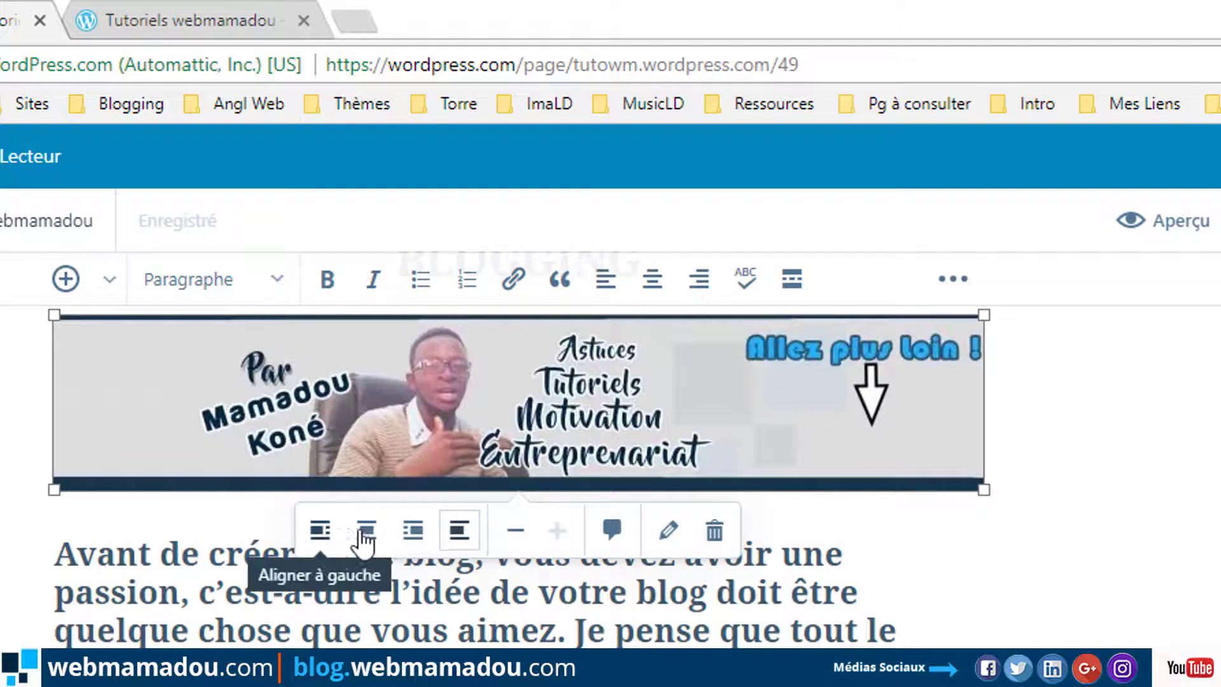
pyautogui.click(319, 536)
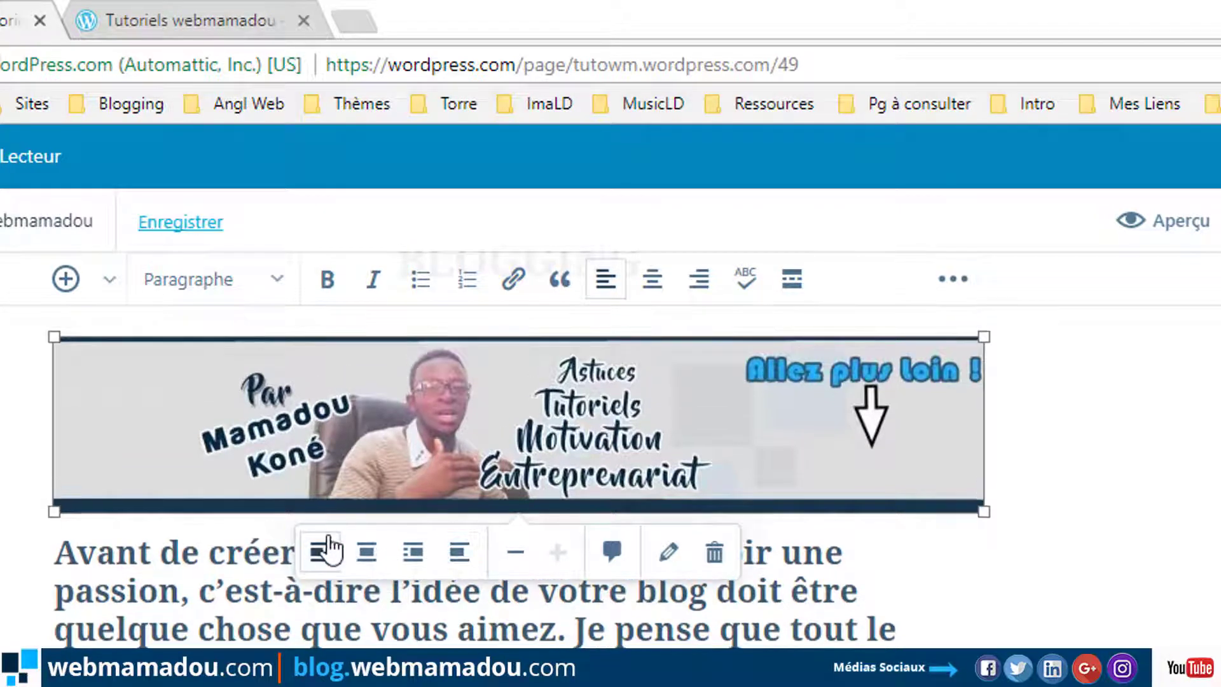
pyautogui.click(366, 553)
pyautogui.click(414, 549)
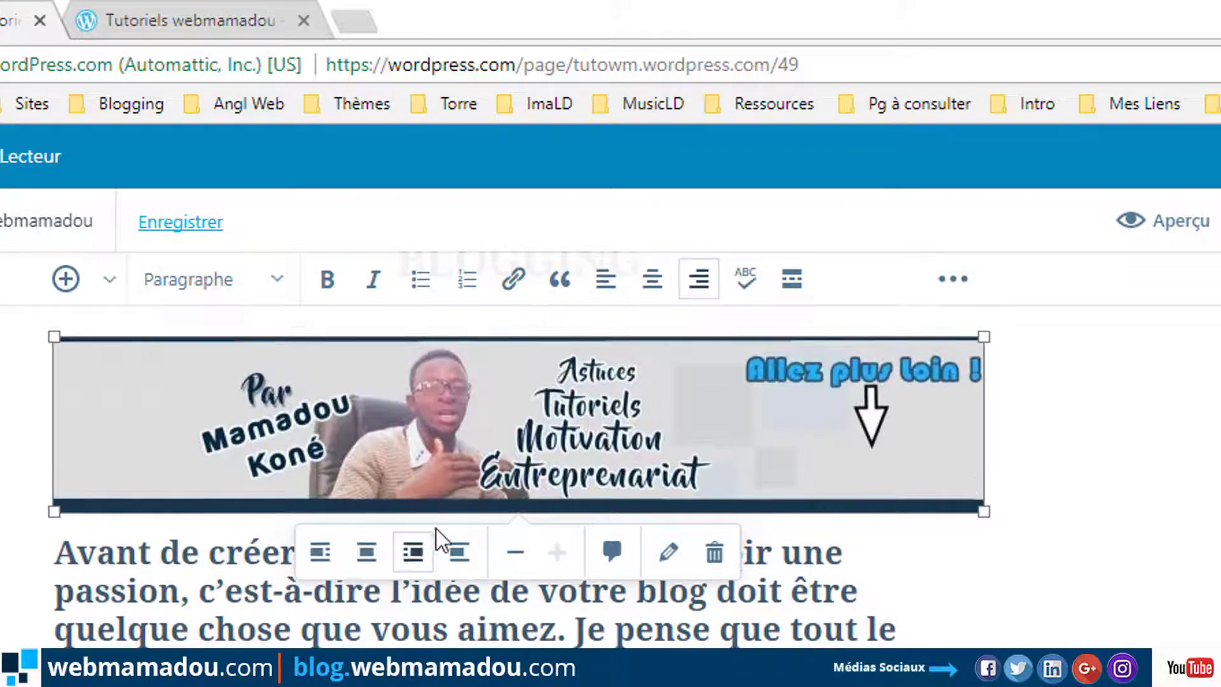
pyautogui.click(459, 551)
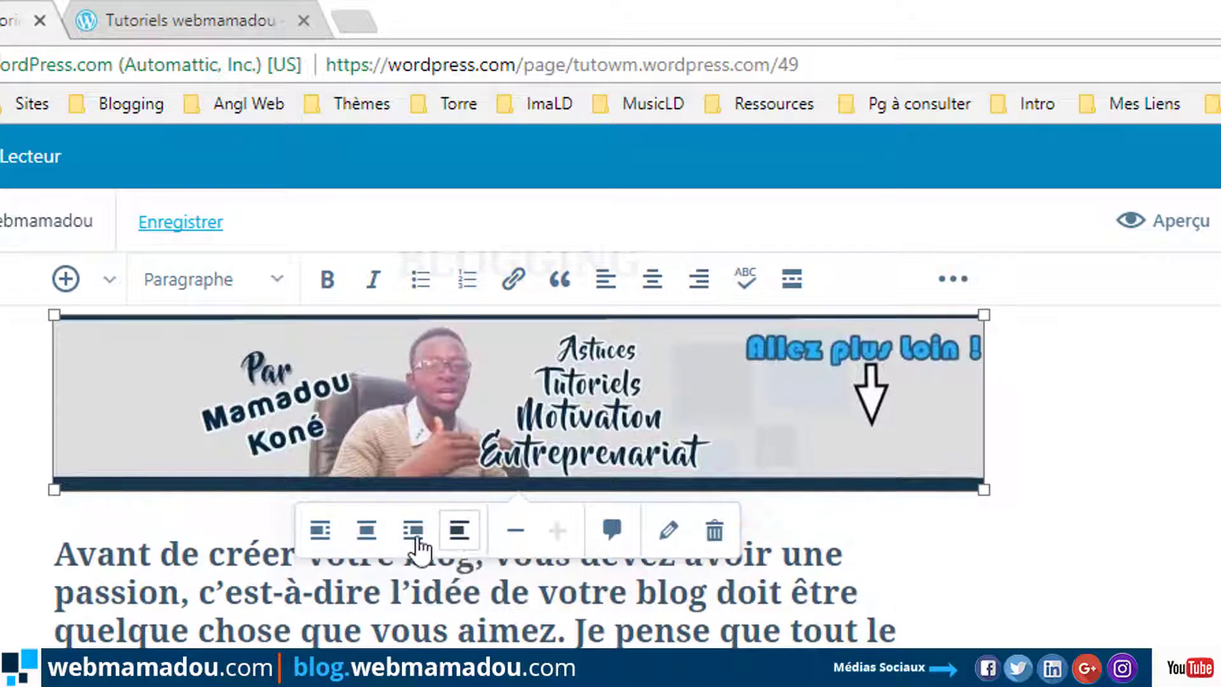
pyautogui.click(369, 544)
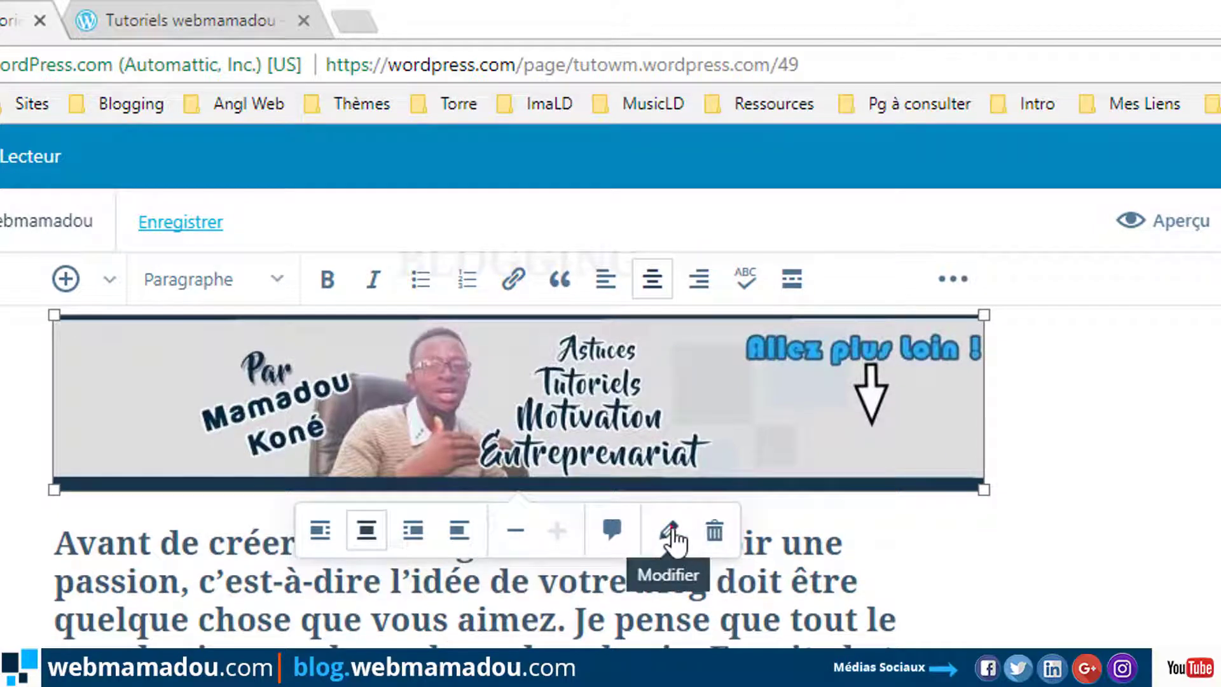
pyautogui.click(671, 531)
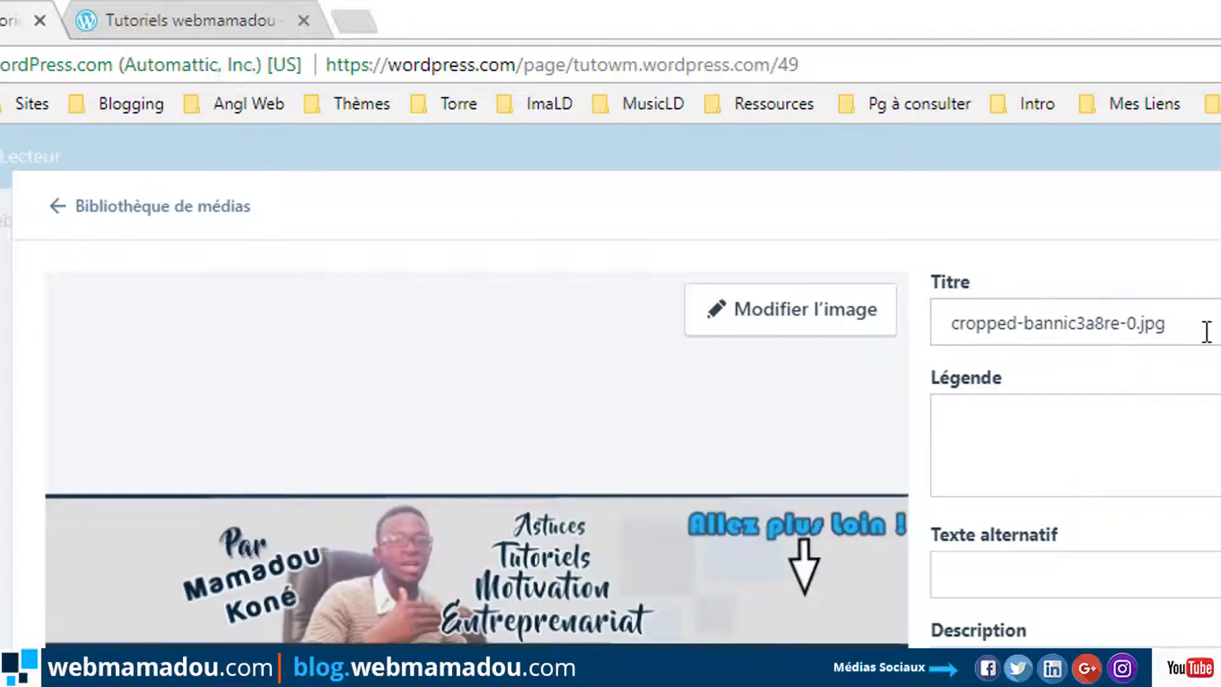
# Replace the banner's media title with a new name, keeping the .jpg ending, then return to the editor.
pyautogui.click(1203, 331)
pyautogui.moveTo(950, 328); pyautogui.dragTo(925, 329)
pyautogui.click(1126, 326)
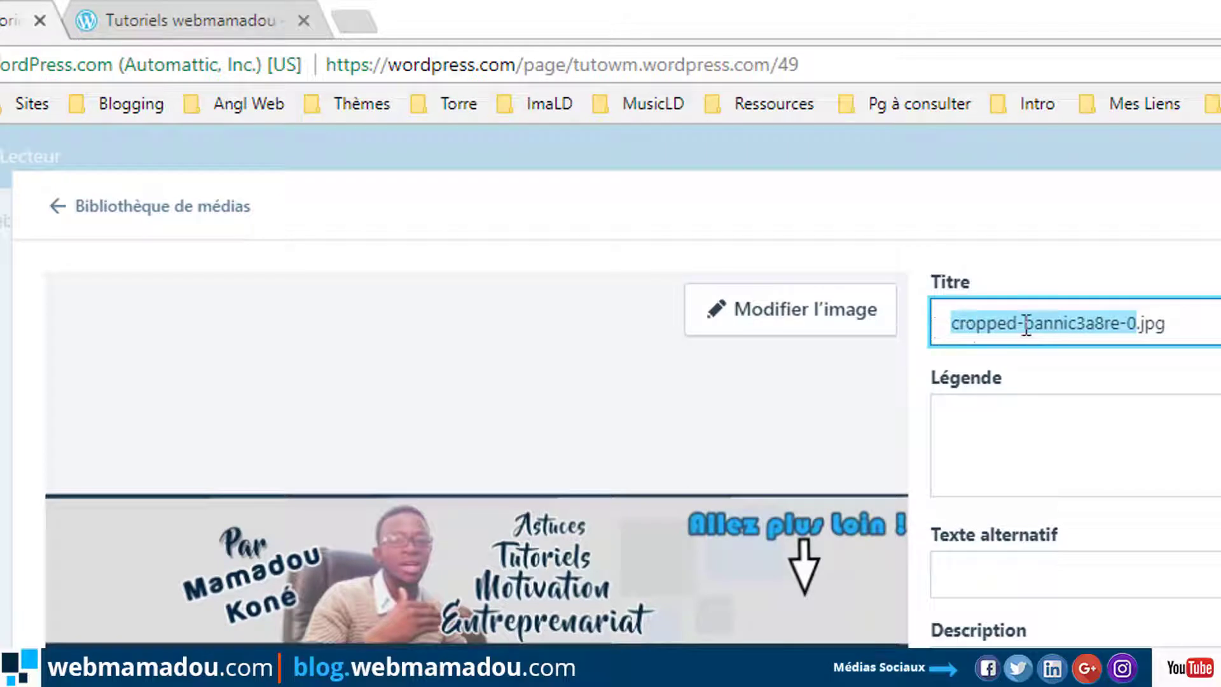
pyautogui.write('Mamad')
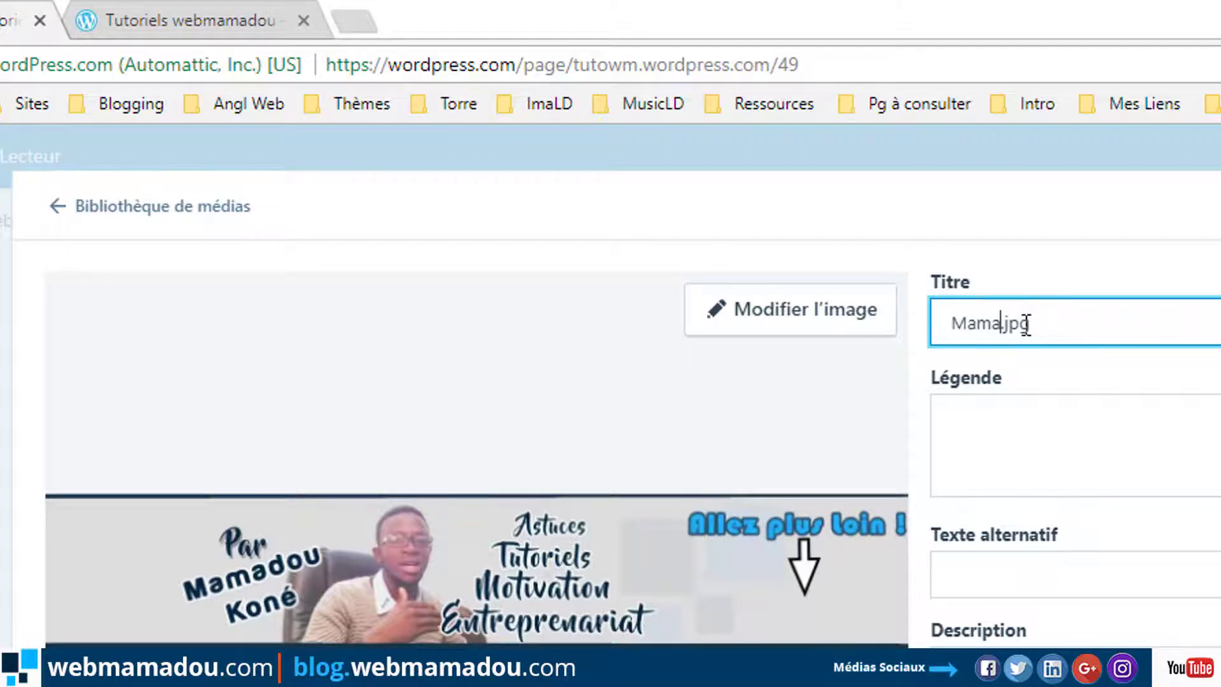
pyautogui.write('ouPhoto')
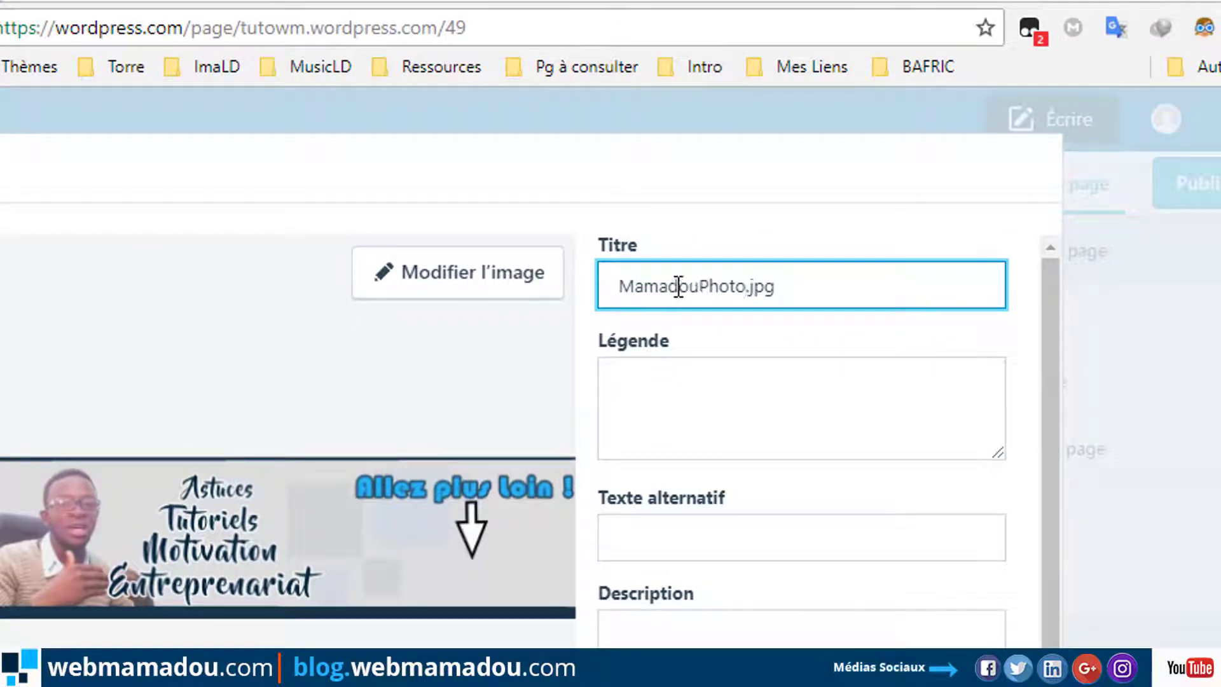
pyautogui.click(736, 427)
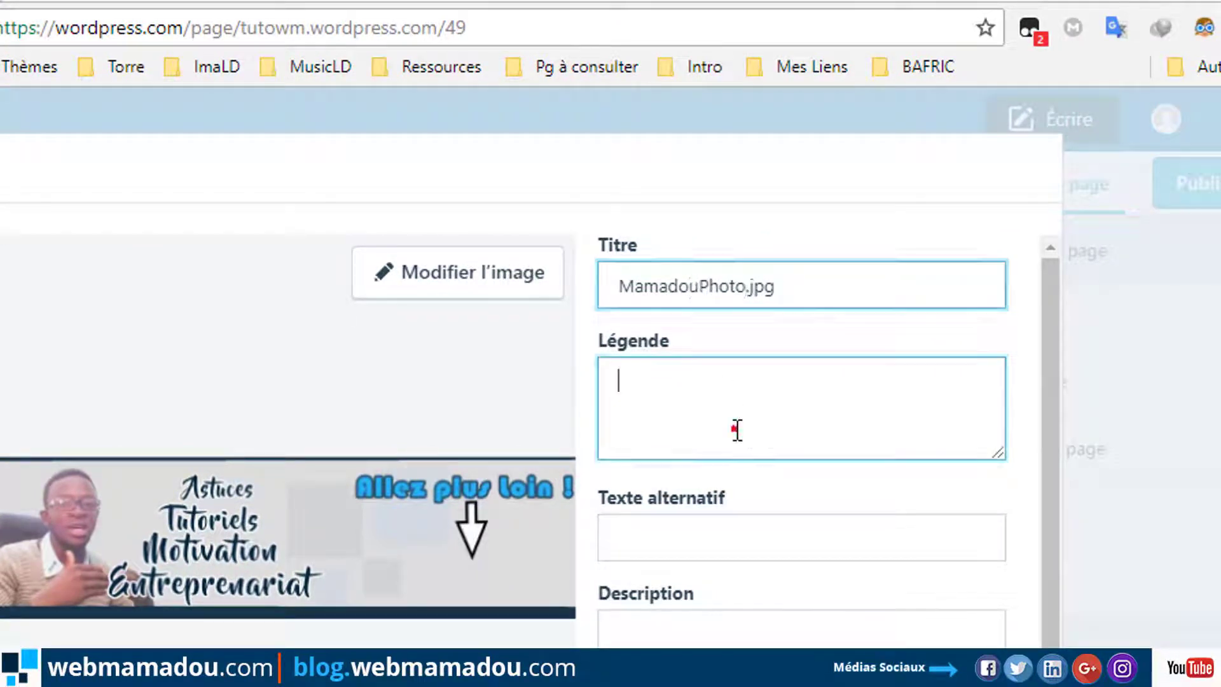
pyautogui.click(767, 630)
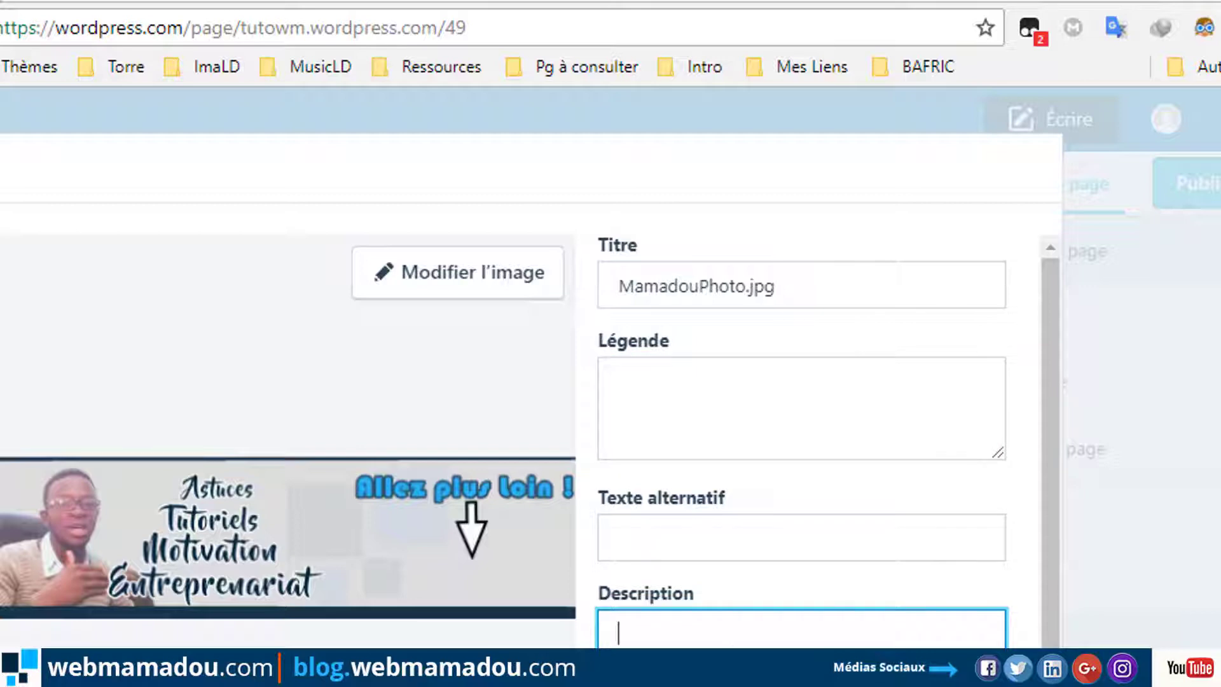
pyautogui.press('Escape')
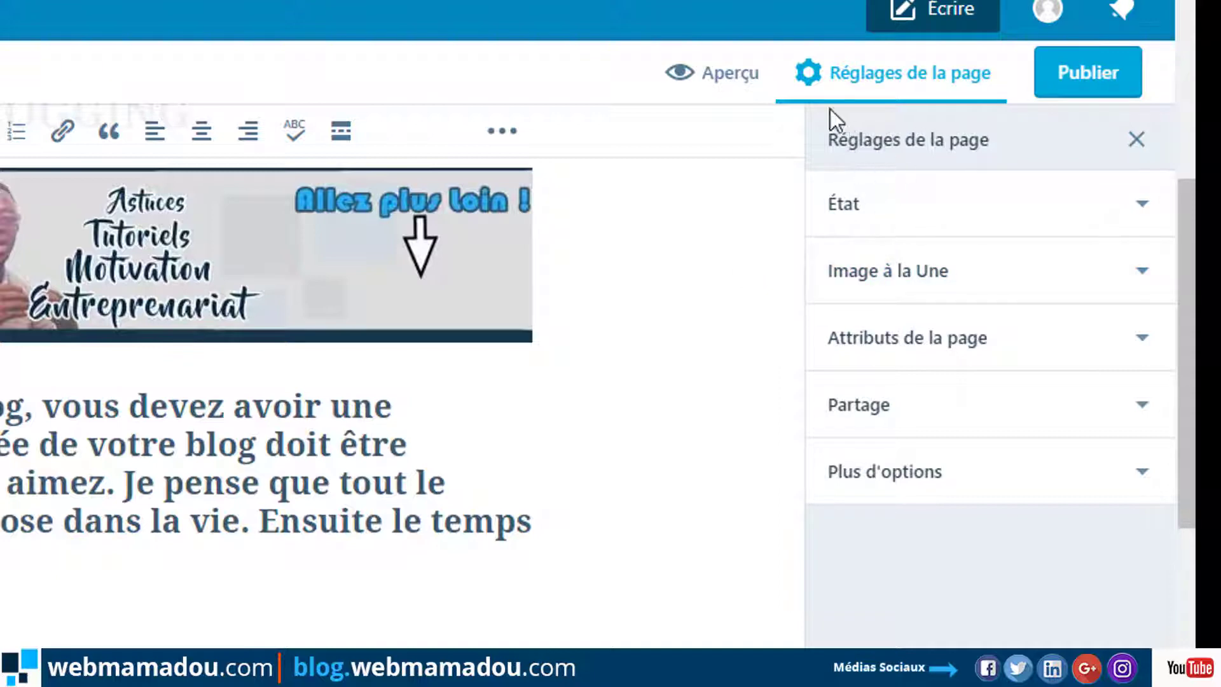
pyautogui.click(1054, 210)
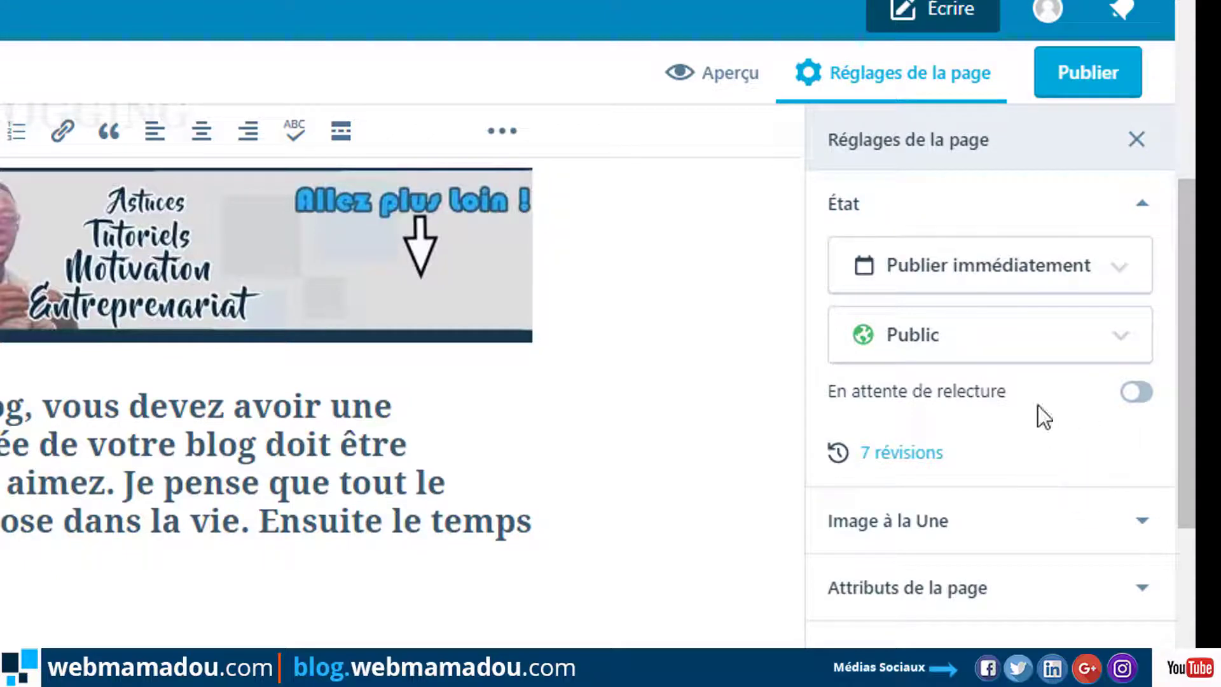
pyautogui.click(1039, 279)
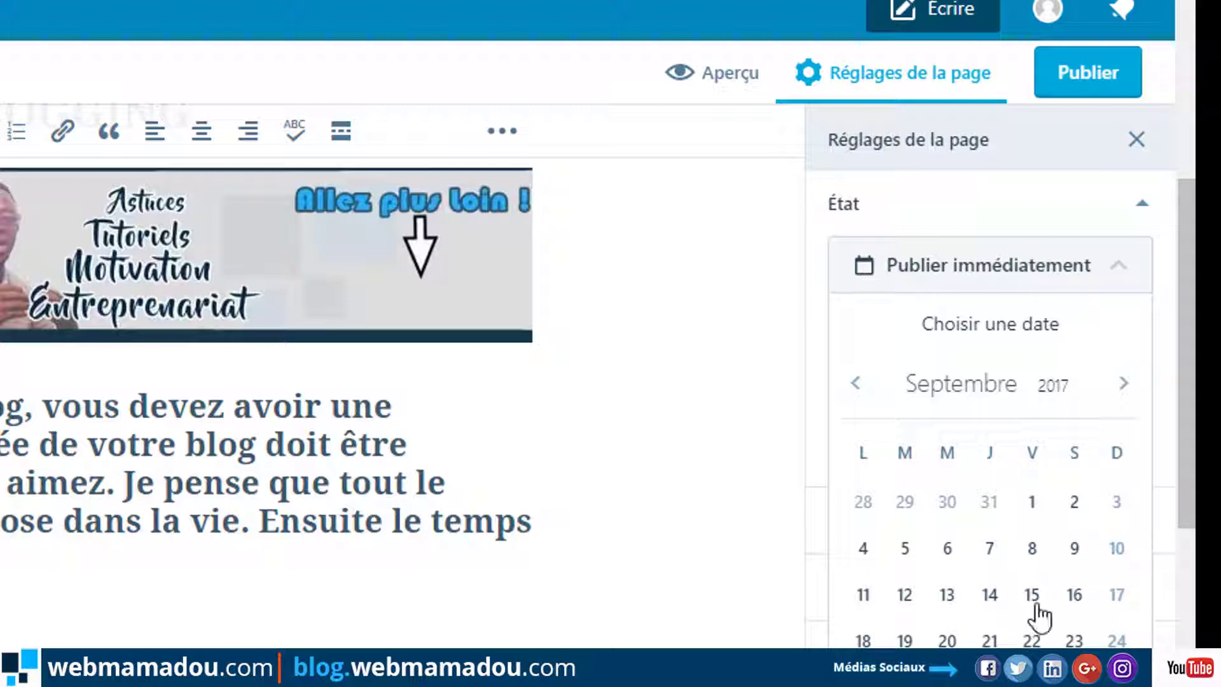
pyautogui.click(1003, 279)
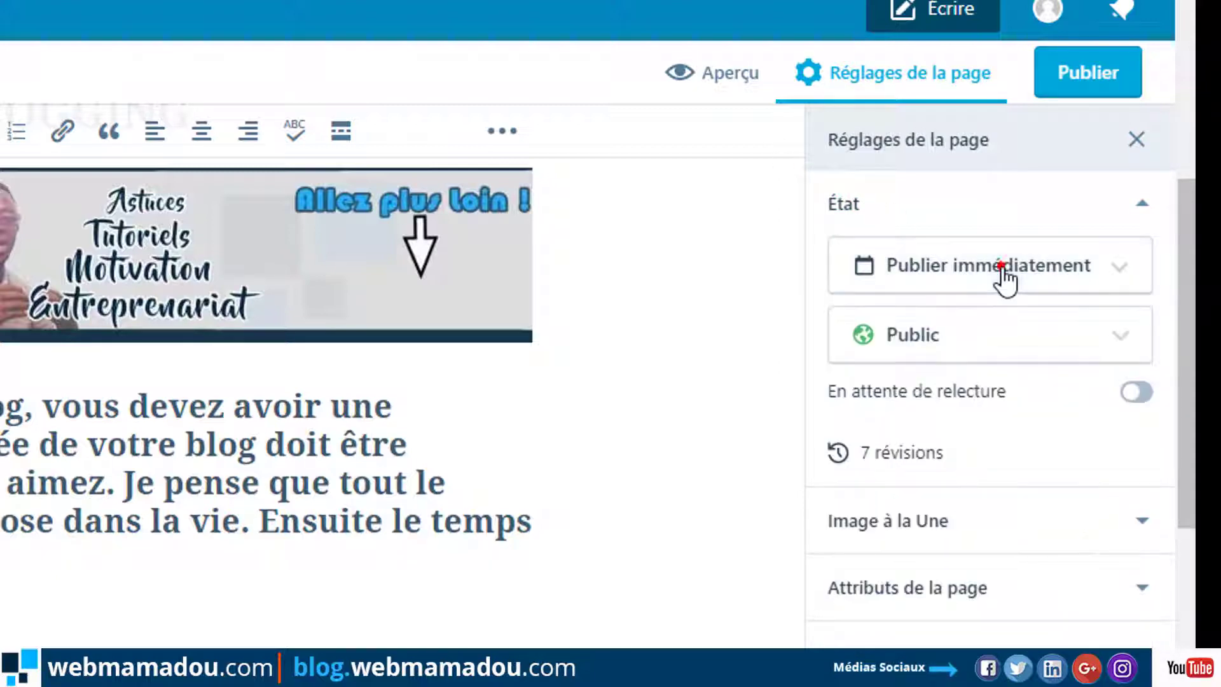
pyautogui.click(1086, 333)
pyautogui.click(1086, 341)
pyautogui.click(1082, 341)
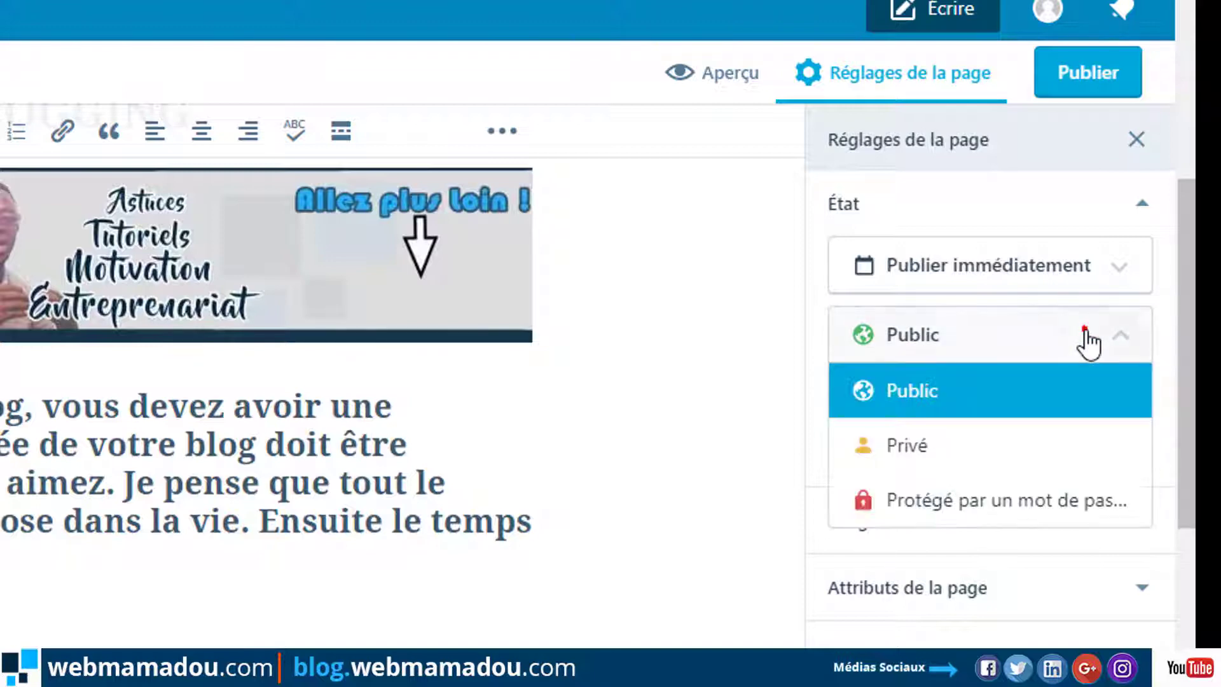
pyautogui.click(1070, 385)
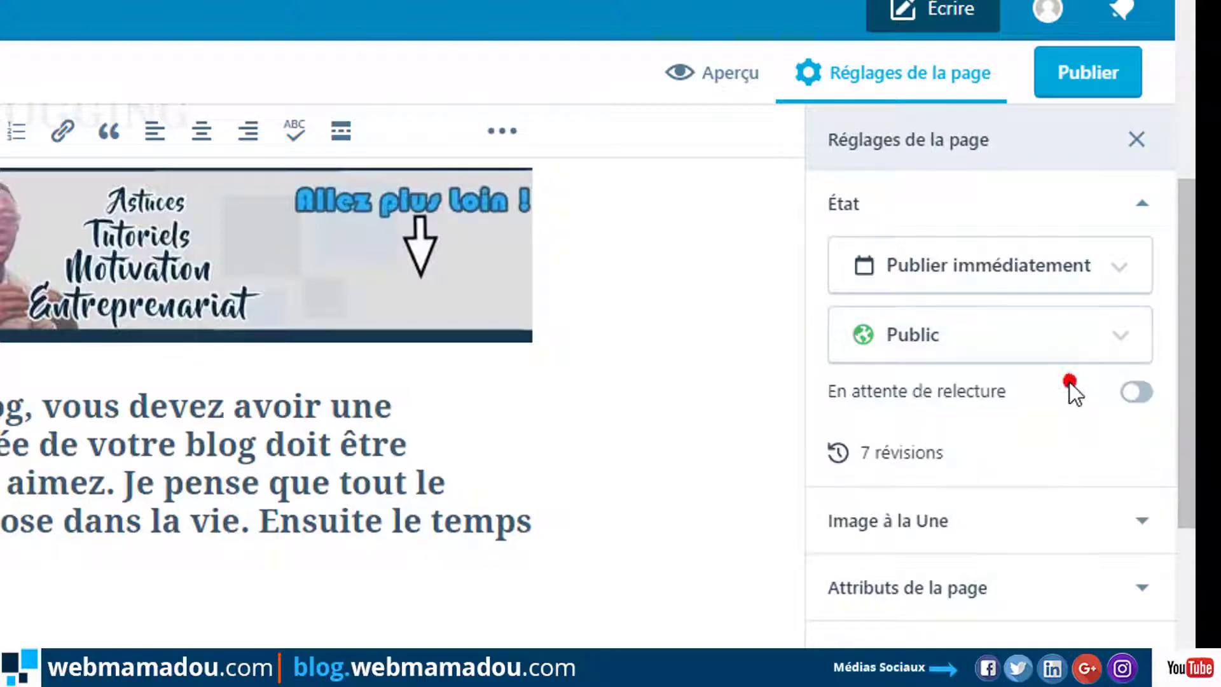
pyautogui.click(1049, 333)
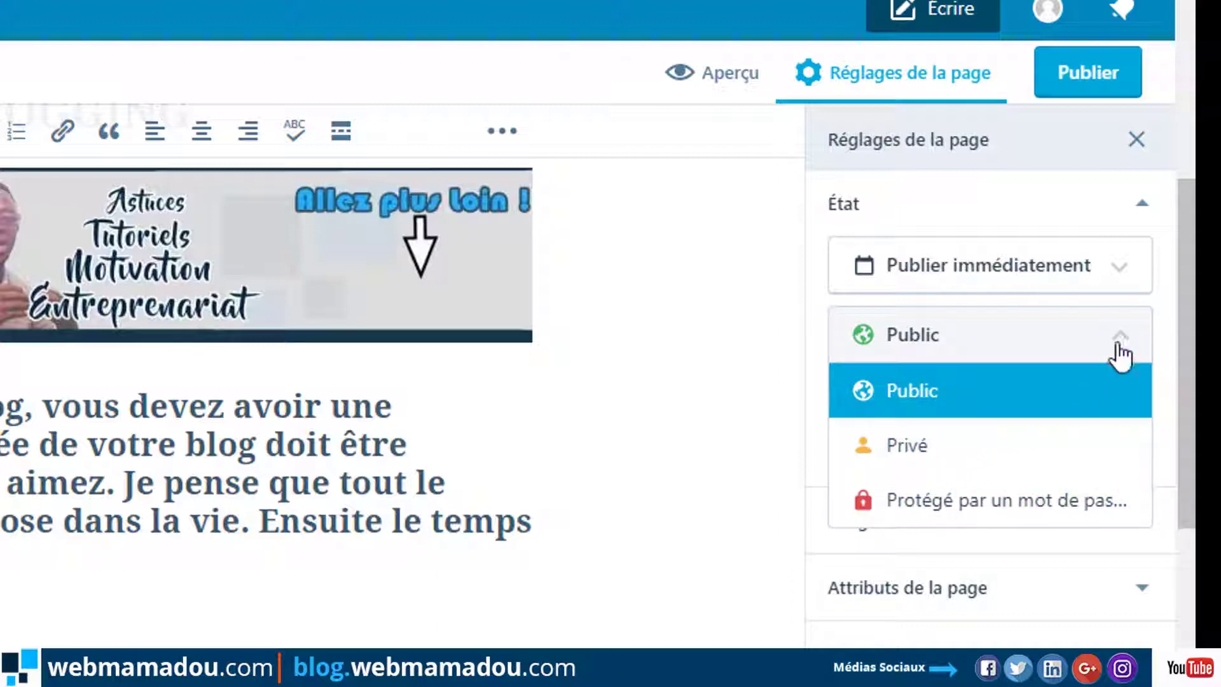
pyautogui.click(1102, 366)
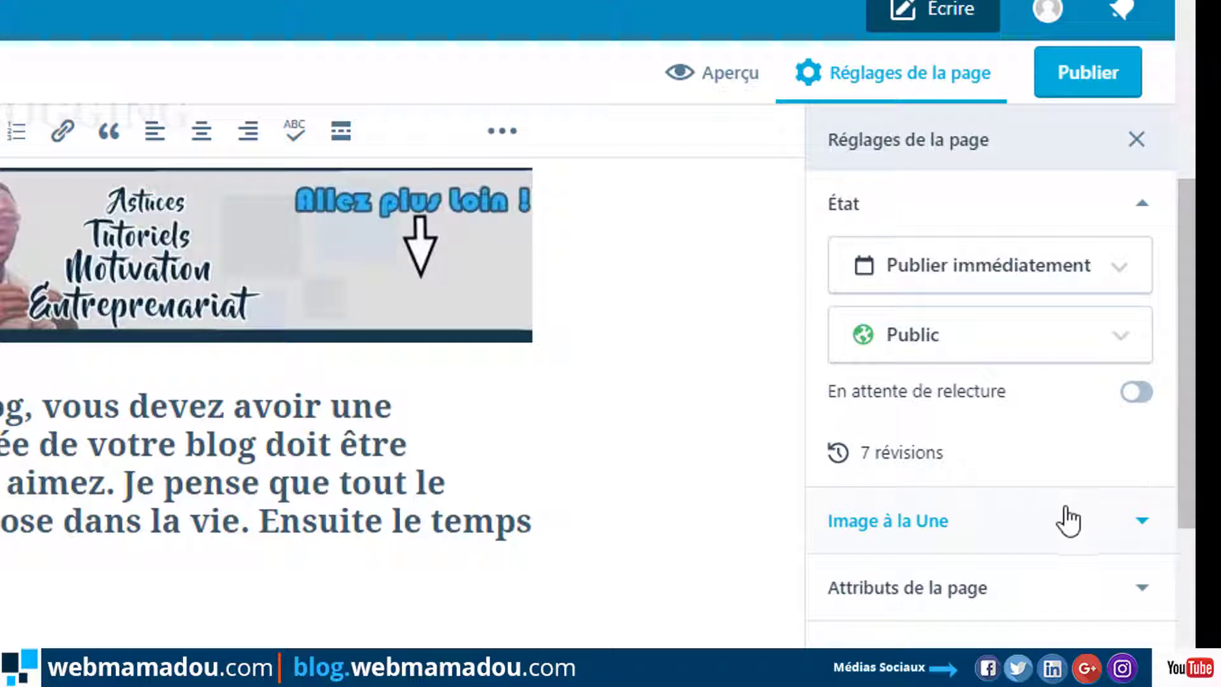
# Set the blue-and-navy squares logo from the media library as the Image à la Une.
pyautogui.click(1022, 526)
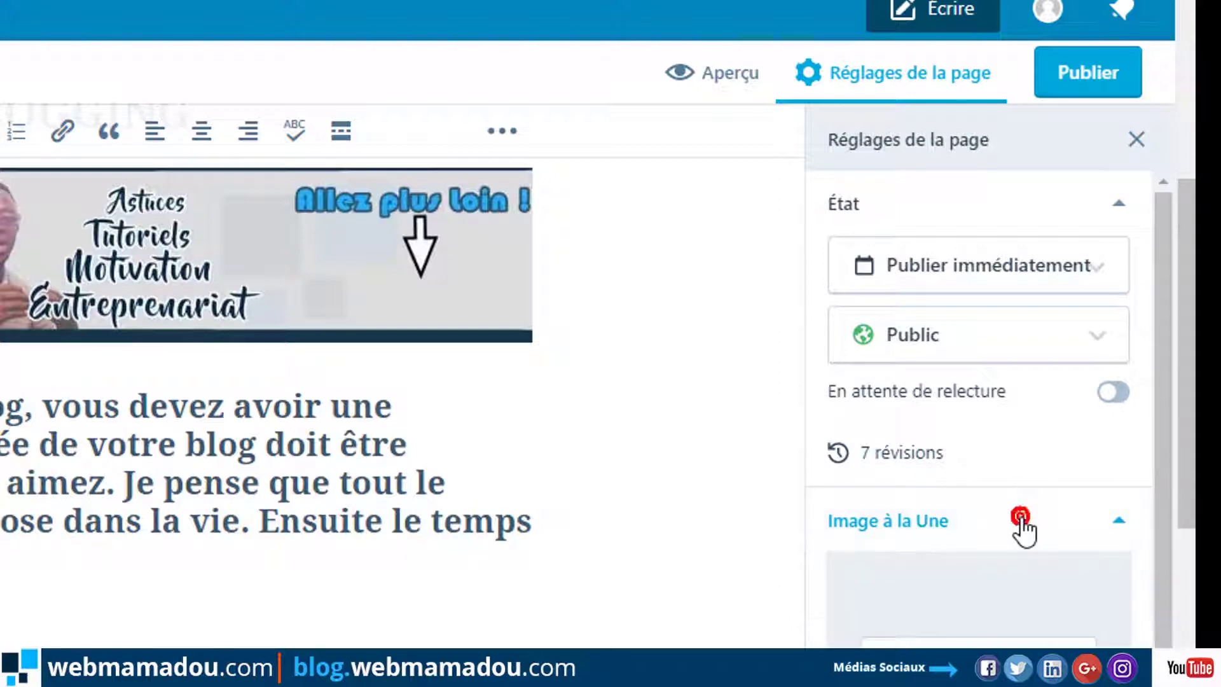
pyautogui.moveTo(1160, 502); pyautogui.dragTo(1156, 559)
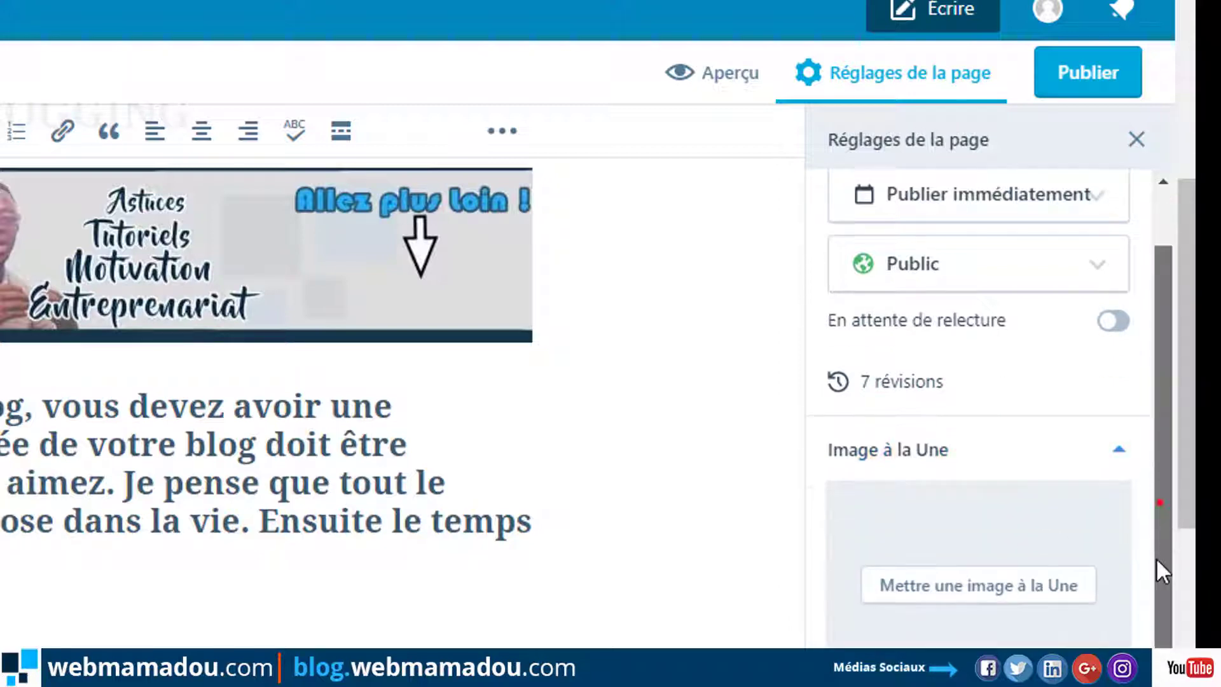
pyautogui.click(969, 593)
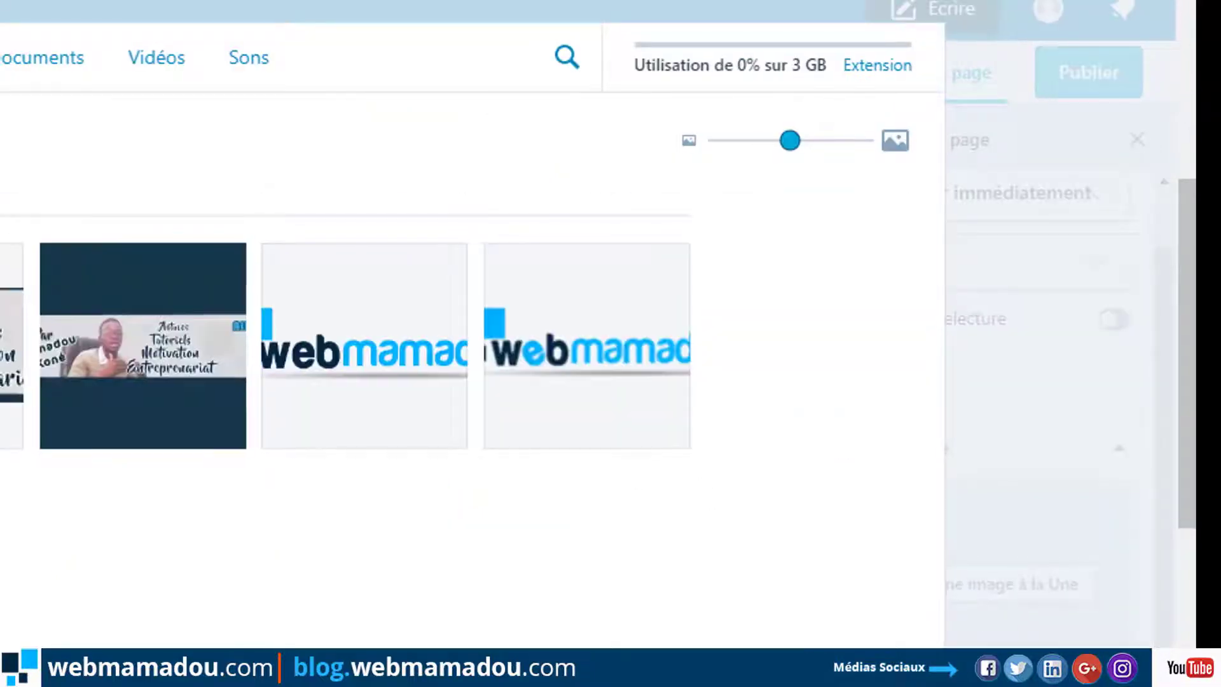
pyautogui.click(38, 304)
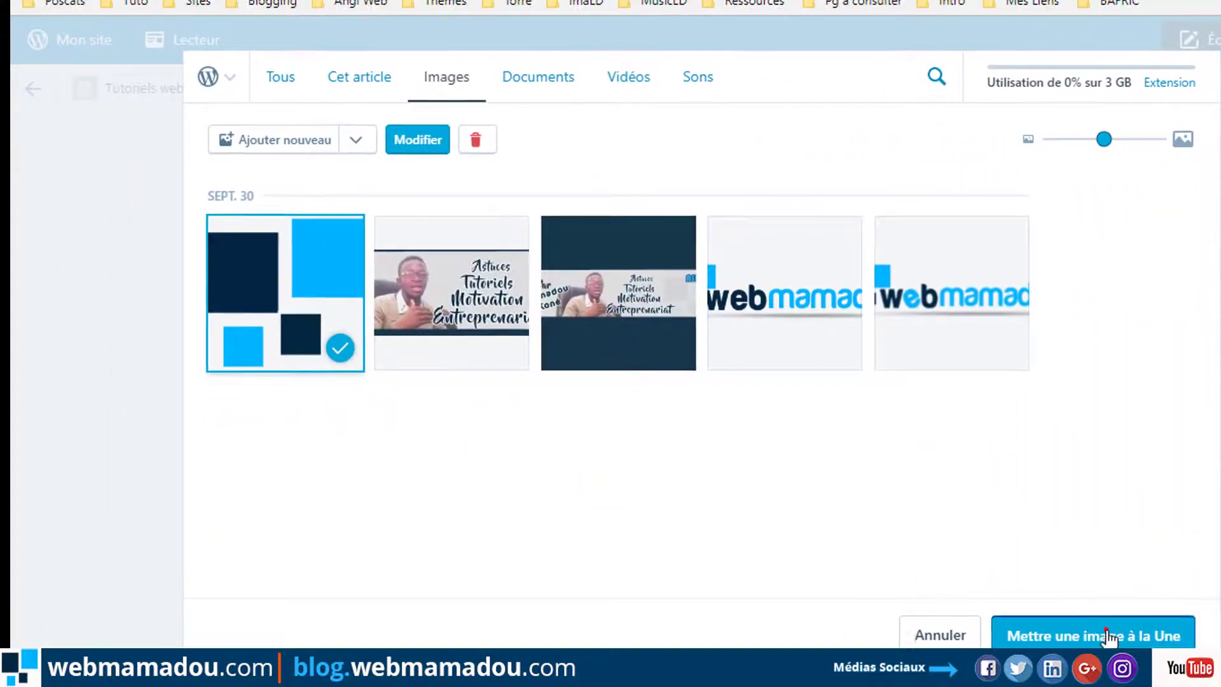
pyautogui.click(1107, 628)
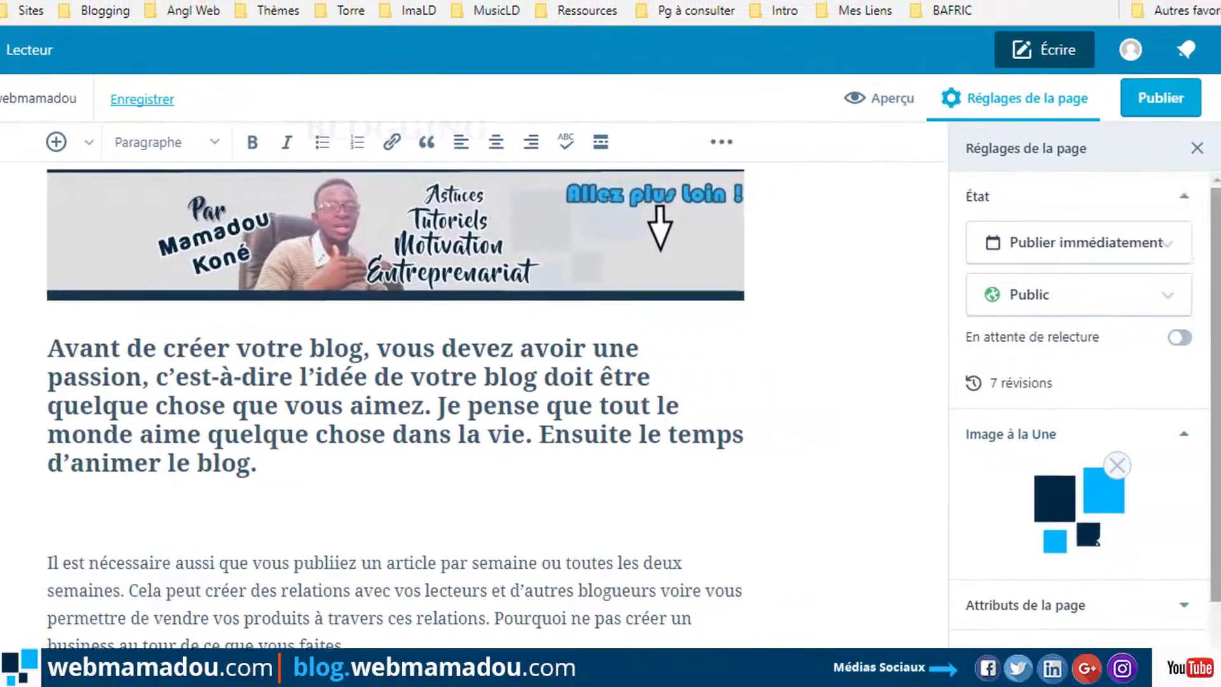
pyautogui.scroll(-3, 1217, 464)
pyautogui.scroll(-5, 1195, 476)
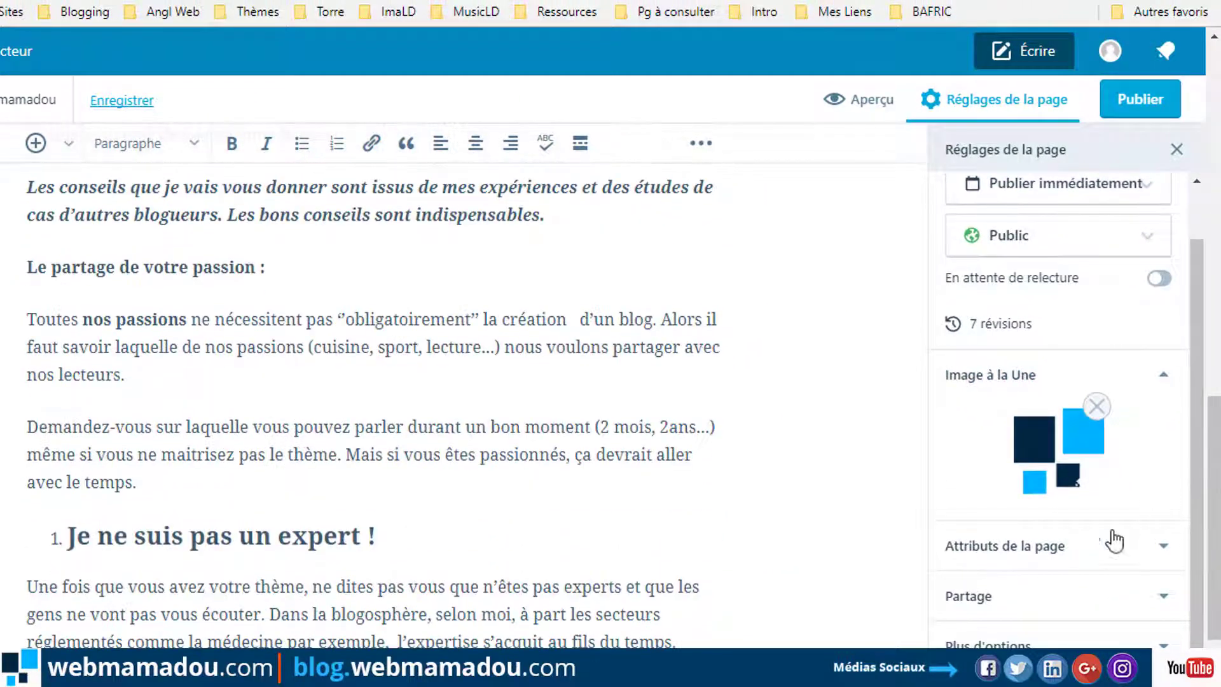
# Set the page's parent to Blog and its template to Pleine largeur (no sidebar).
pyautogui.click(1076, 545)
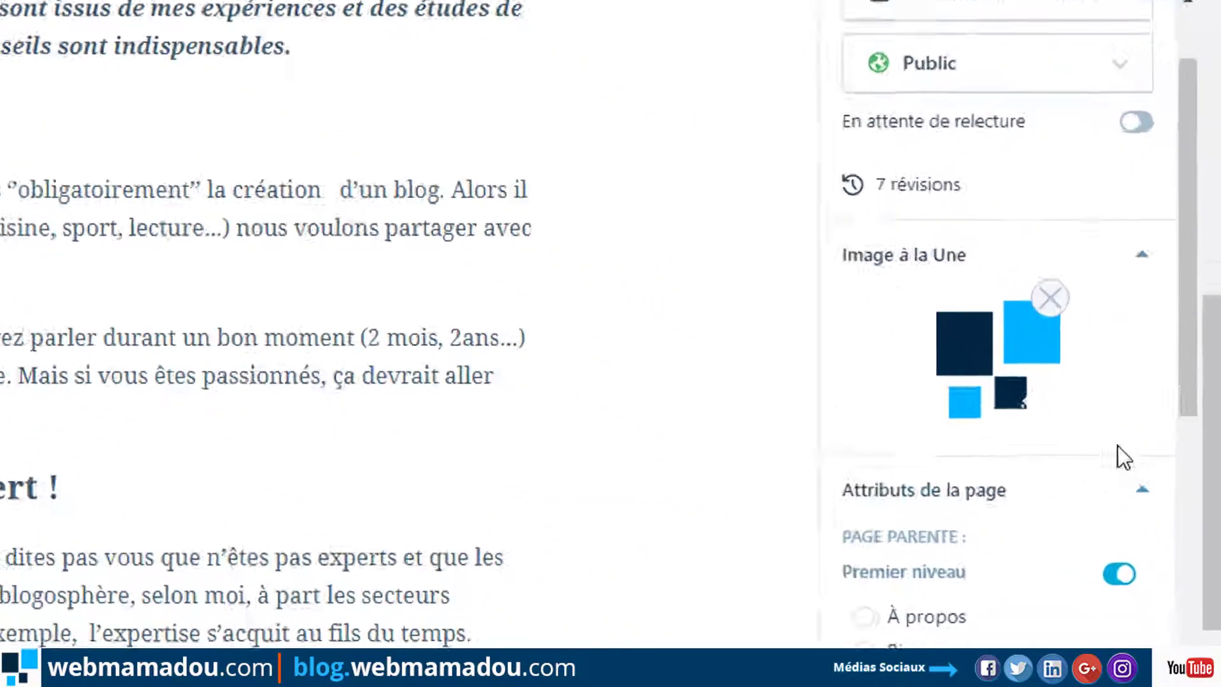
pyautogui.scroll(-3, 1119, 455)
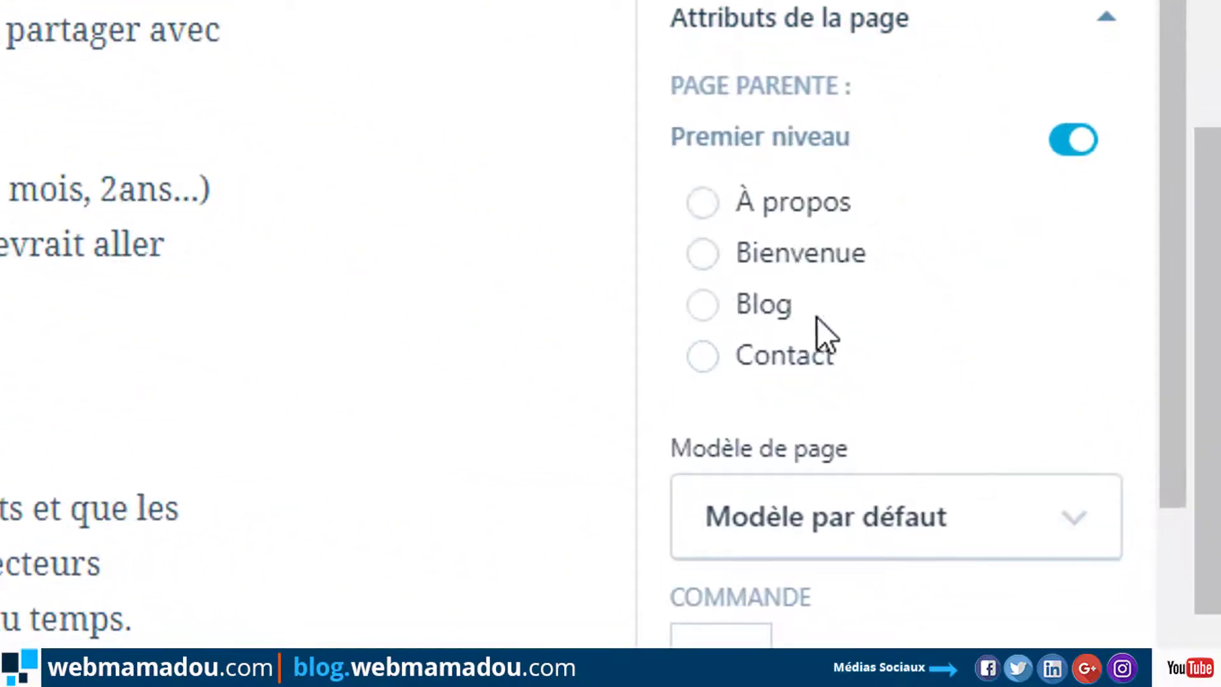
pyautogui.click(726, 299)
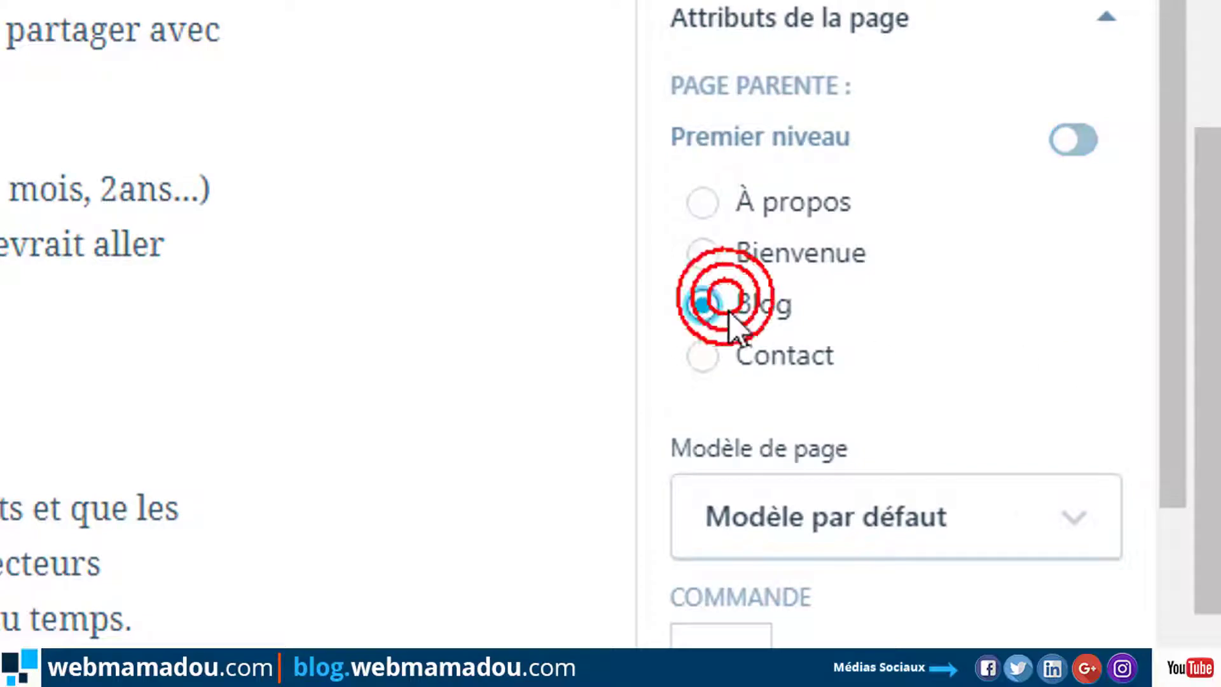
pyautogui.moveTo(1161, 314); pyautogui.dragTo(1163, 432)
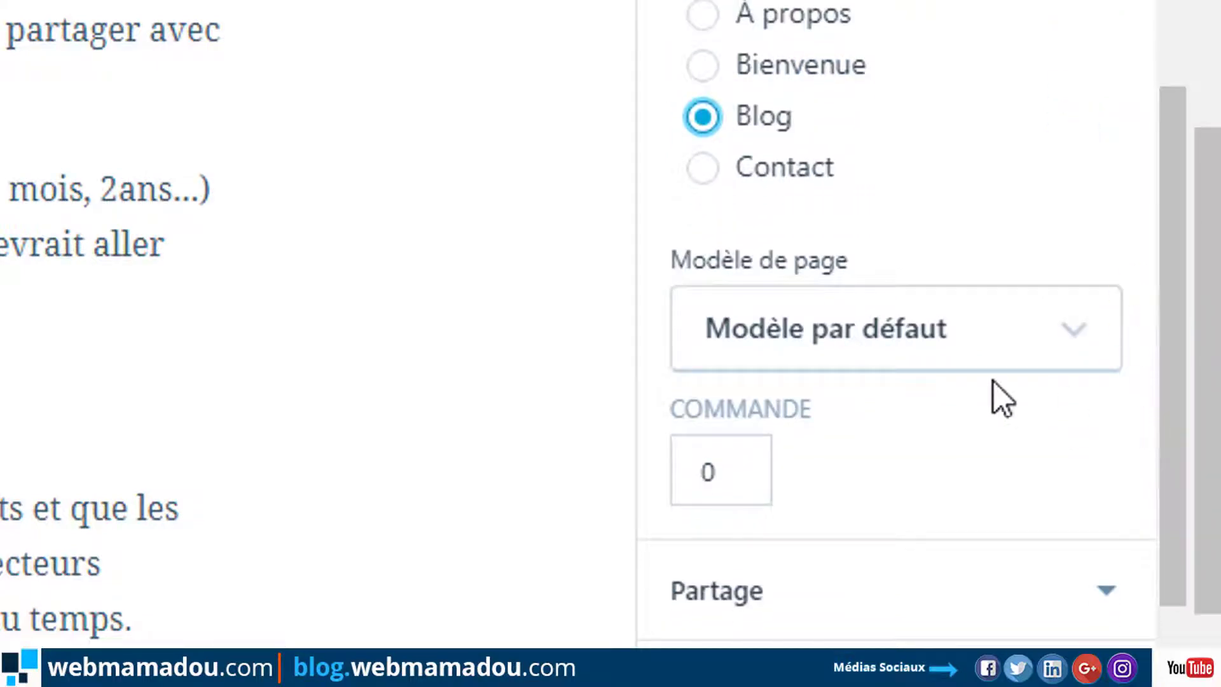
pyautogui.click(790, 325)
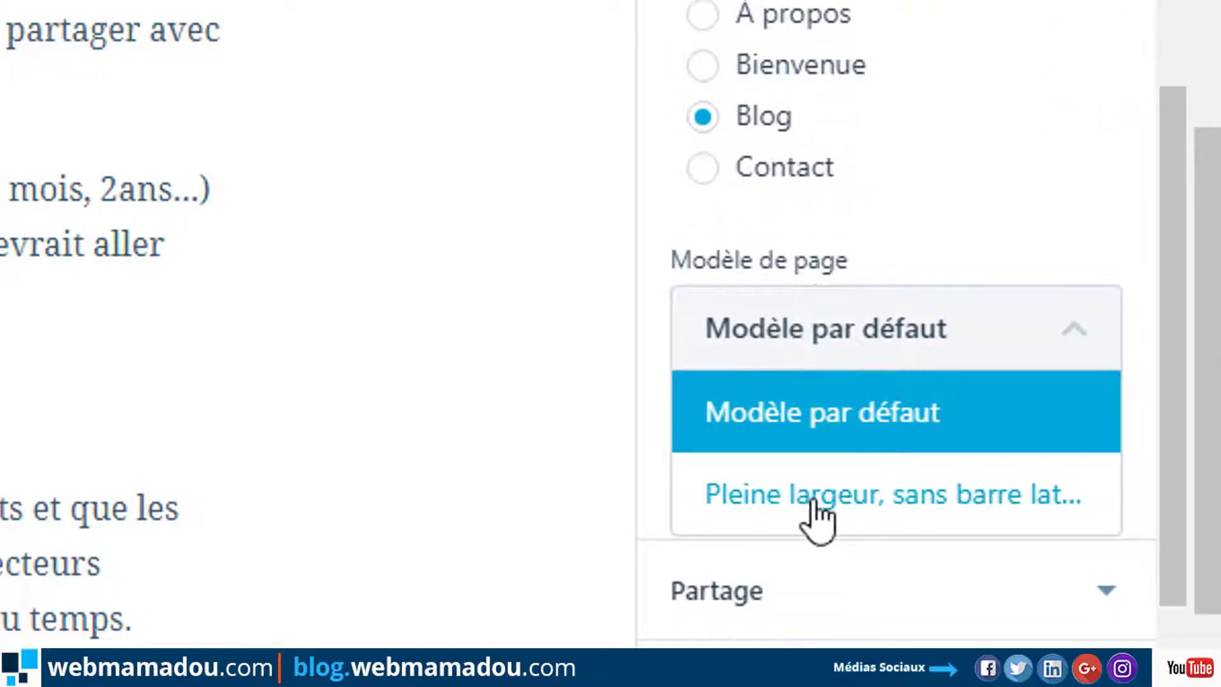
pyautogui.click(814, 499)
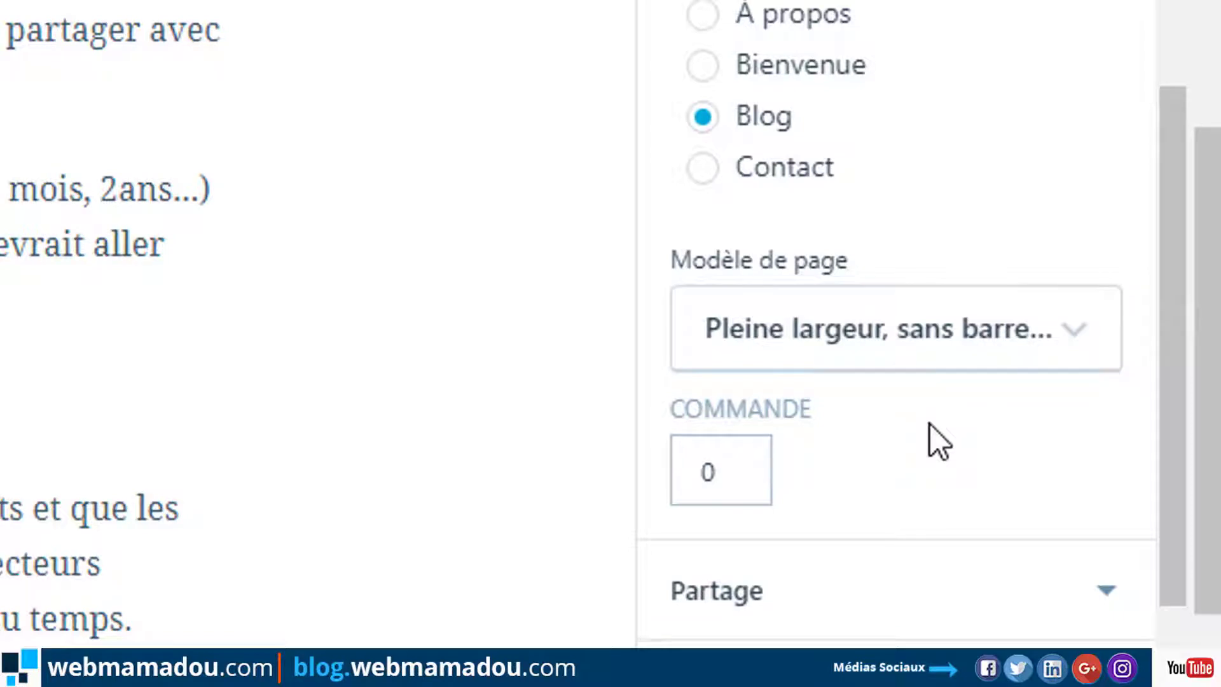
# Turn off sharing buttons and enable Autoriser les commentaires for the page.
pyautogui.scroll(-1, 1177, 141)
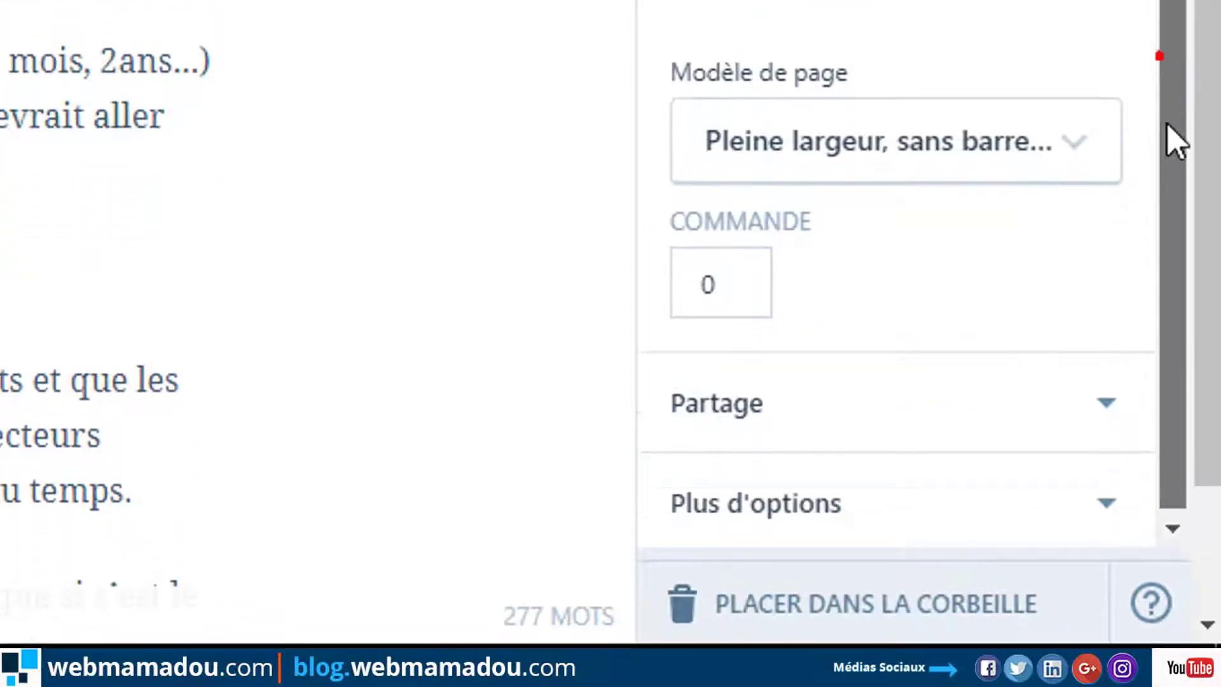
pyautogui.click(1011, 391)
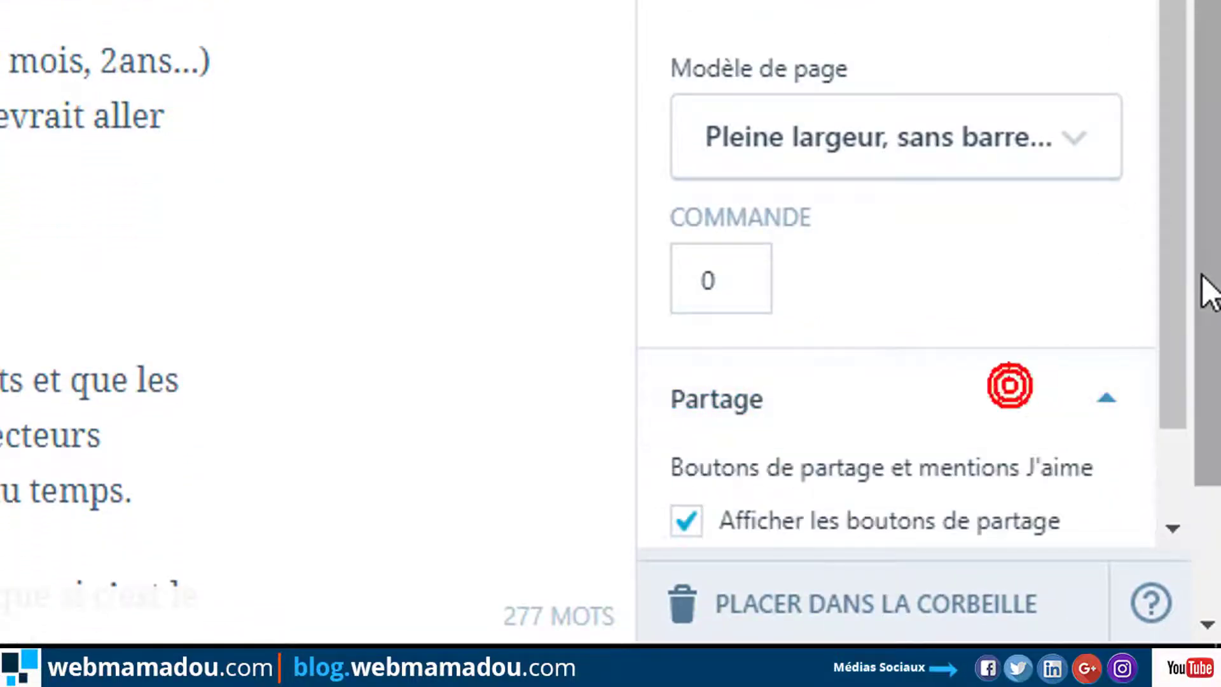
pyautogui.scroll(-3, 1175, 382)
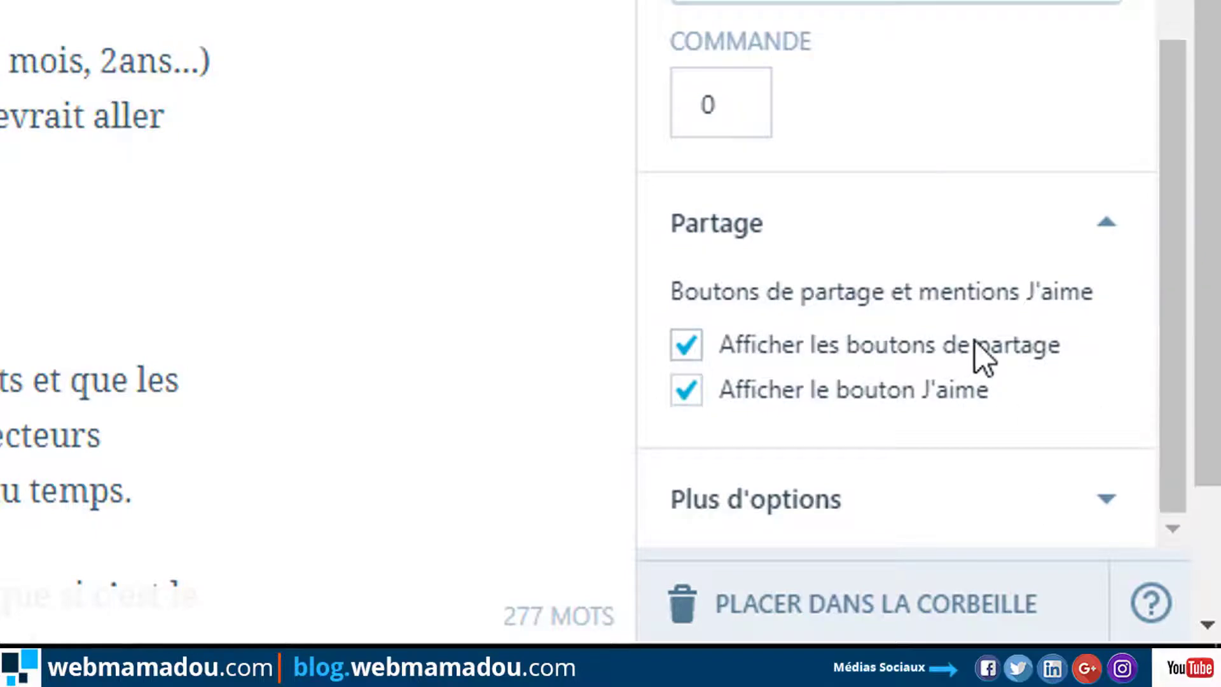
pyautogui.click(685, 345)
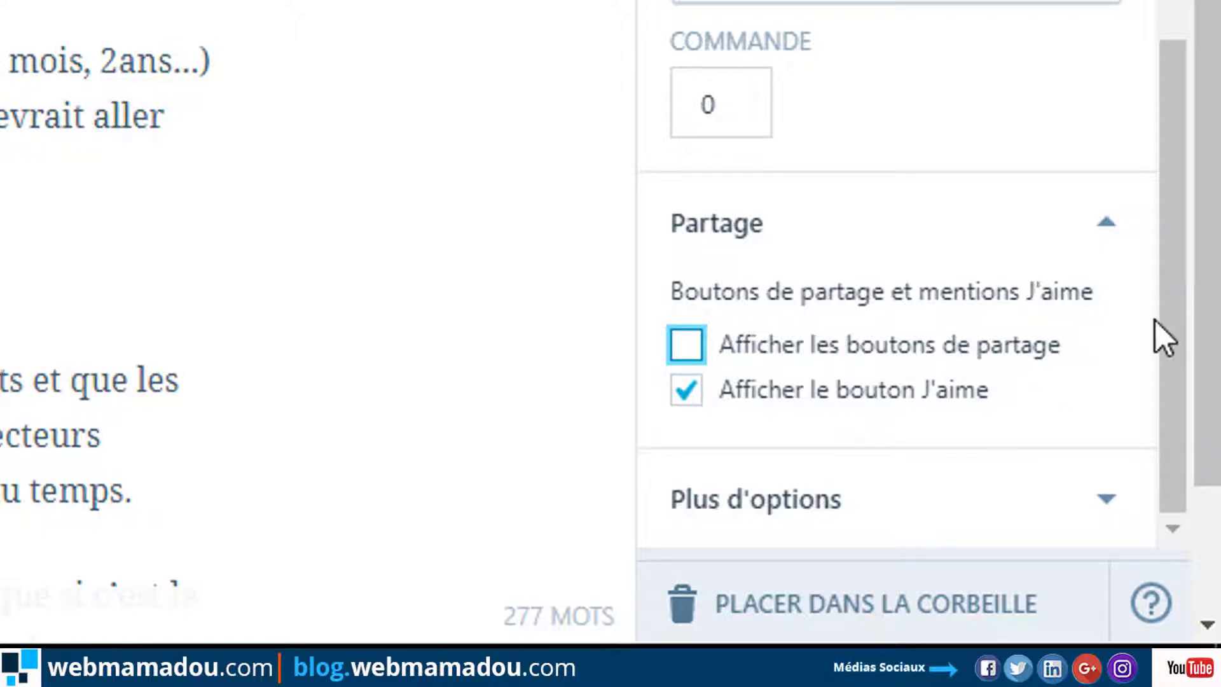
pyautogui.moveTo(1160, 312); pyautogui.dragTo(1157, 416)
pyautogui.click(1022, 478)
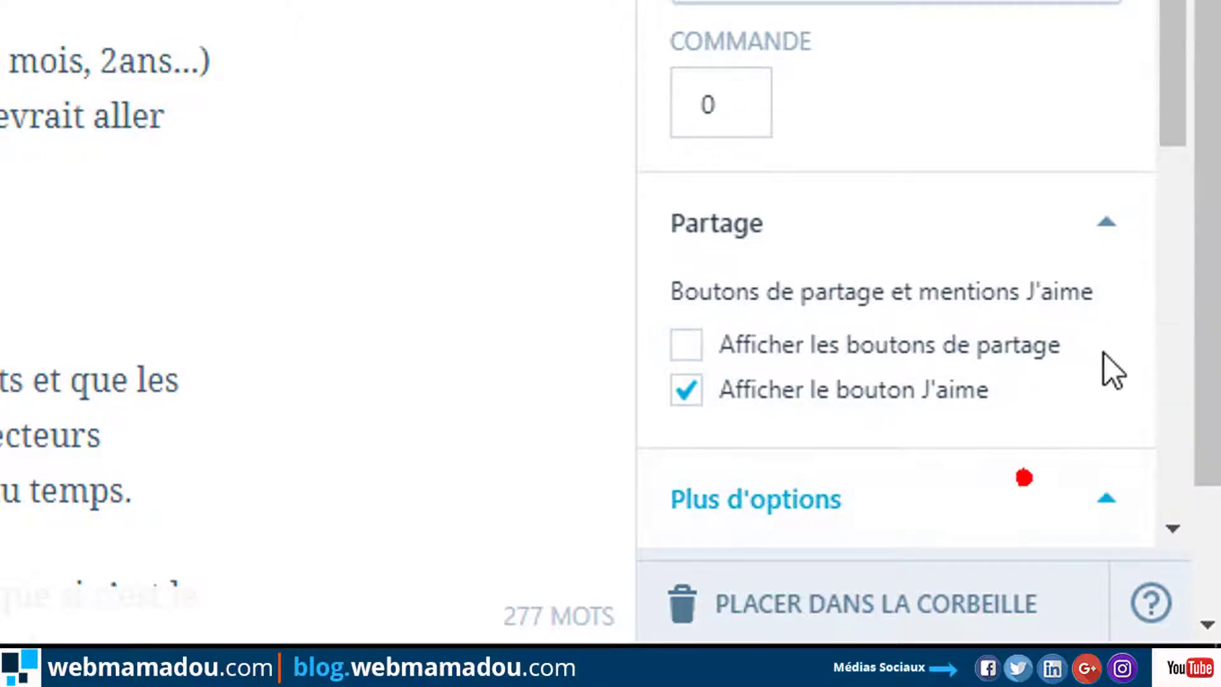
pyautogui.moveTo(1161, 89); pyautogui.dragTo(1200, 474)
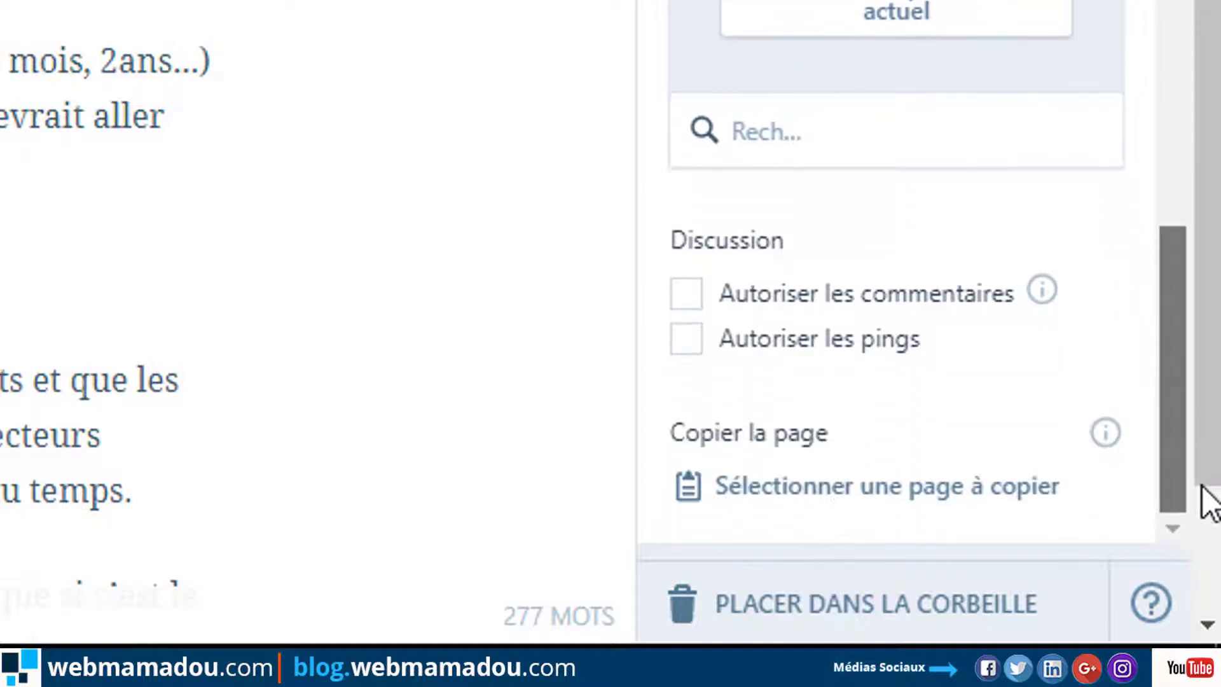
pyautogui.click(775, 294)
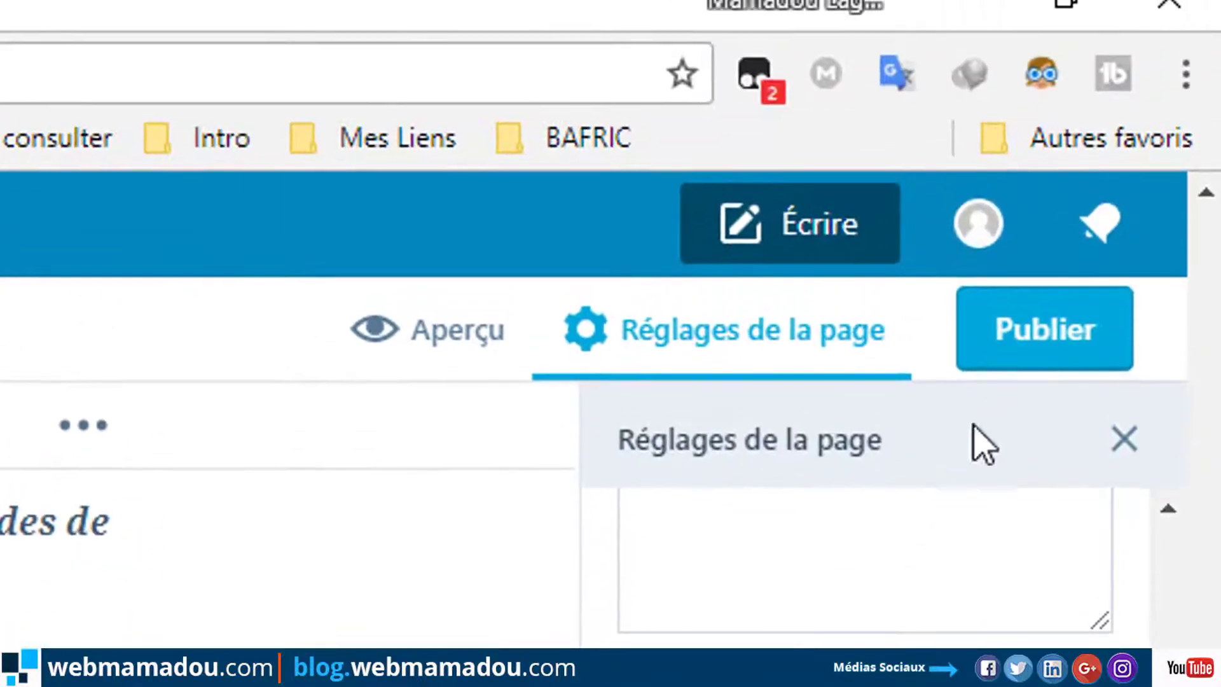
# Publish the Texte wordpress page and leave the editor to view it live.
pyautogui.click(1062, 340)
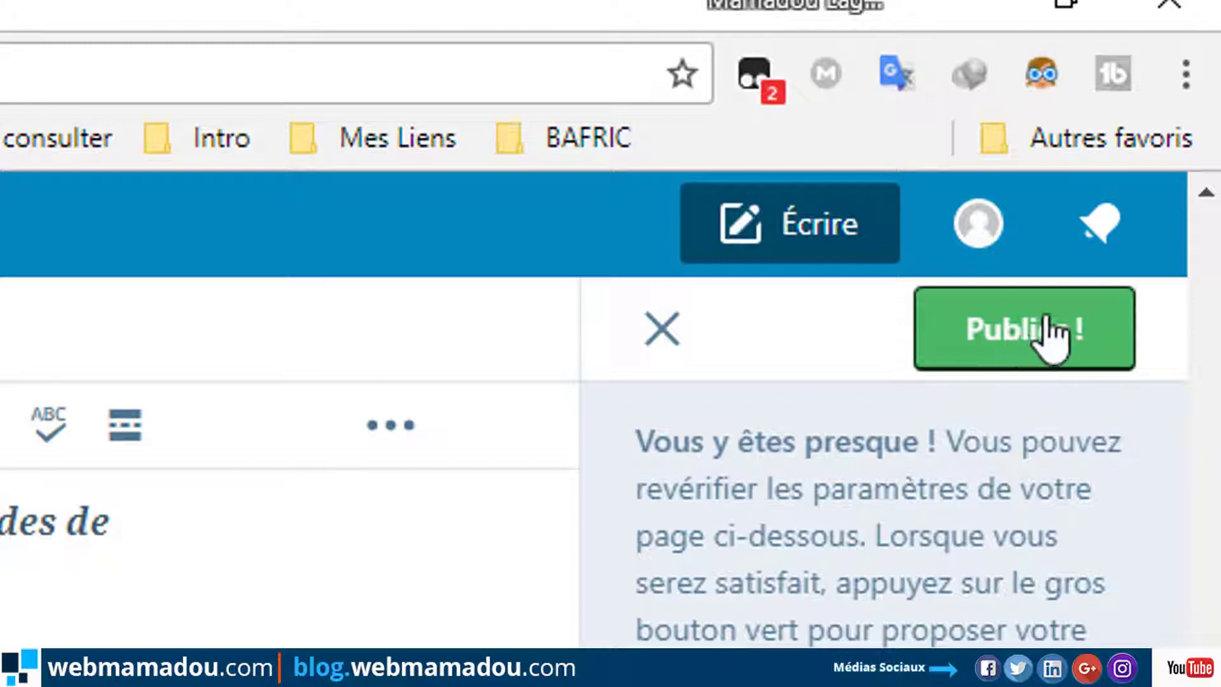
pyautogui.click(1021, 309)
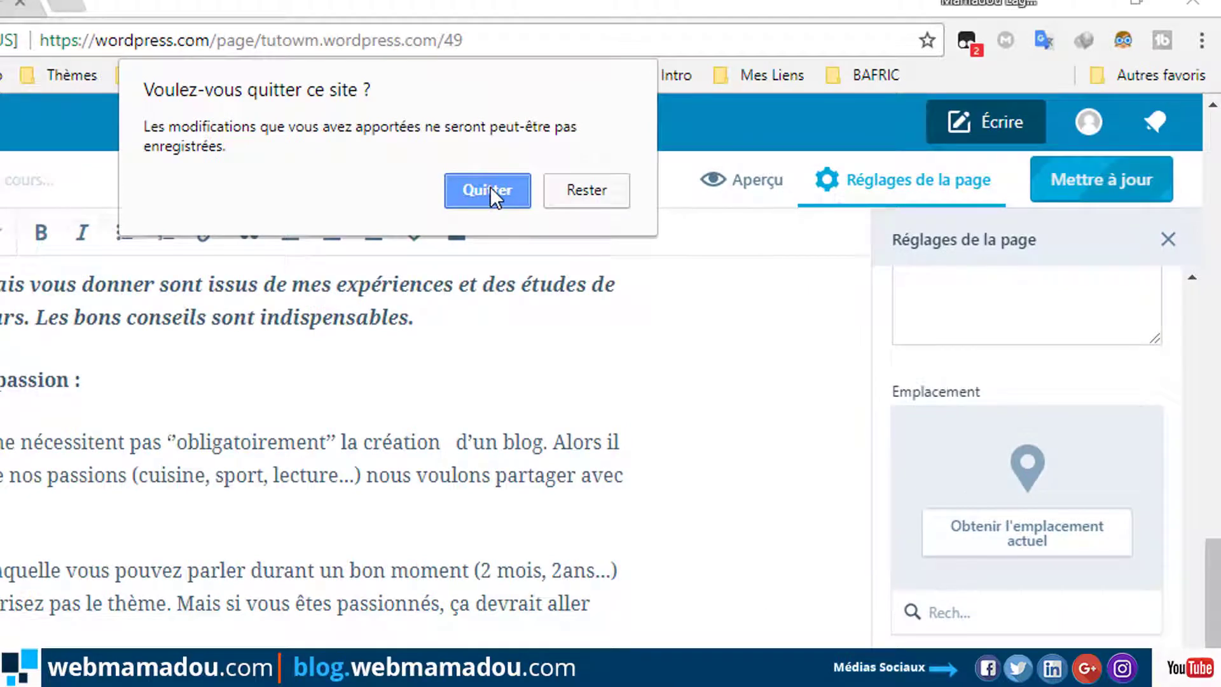
pyautogui.click(488, 190)
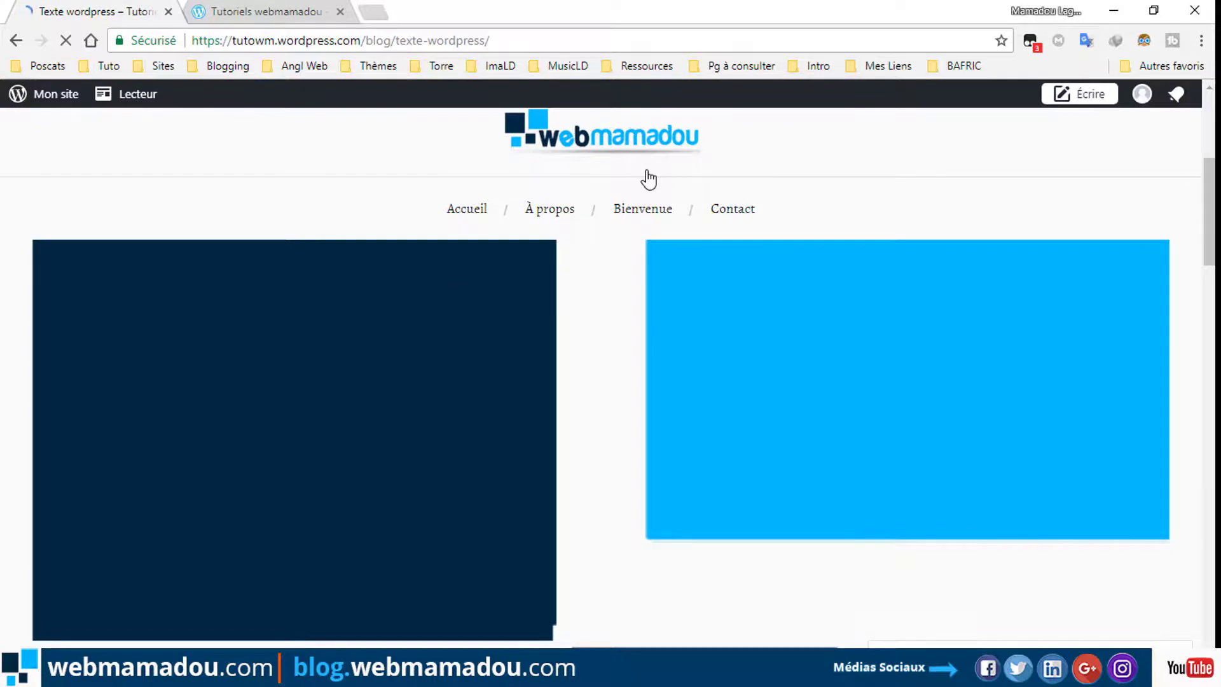
# Scroll through the live Texte wordpress page, then reopen it in the editor via Modifier.
pyautogui.scroll(-10, 648, 179)
pyautogui.scroll(-10, 650, 177)
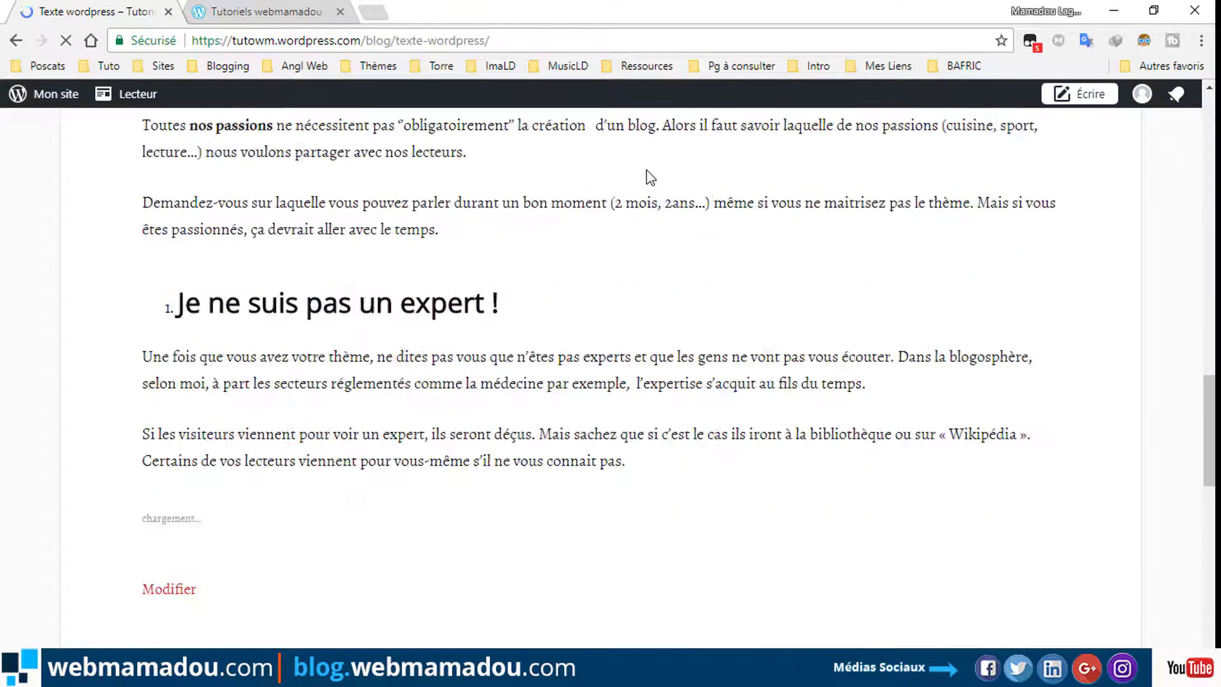
pyautogui.scroll(10, 689, 177)
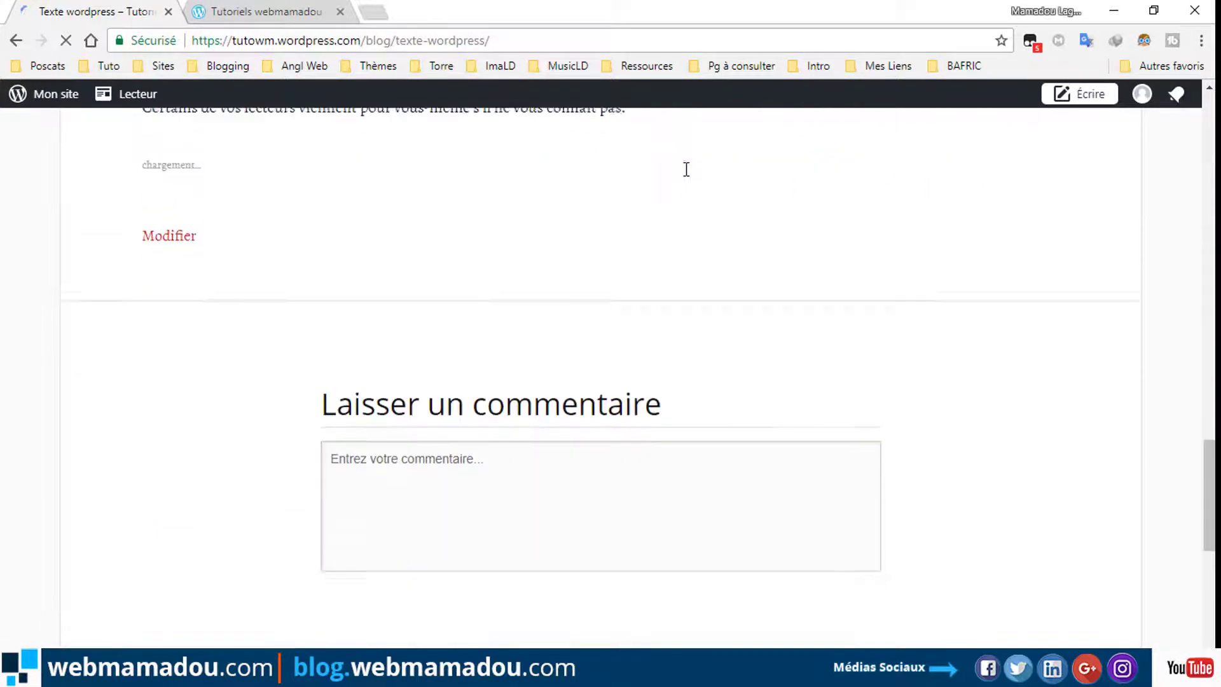
pyautogui.scroll(5, 685, 176)
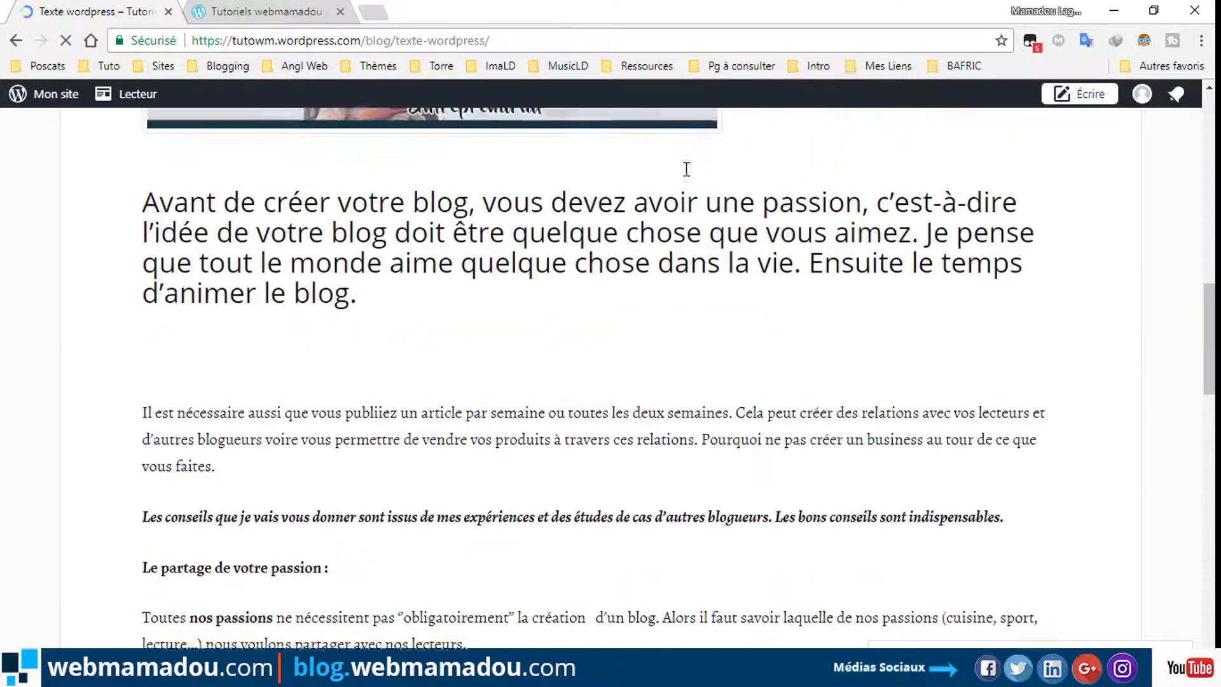
pyautogui.scroll(-2, 689, 172)
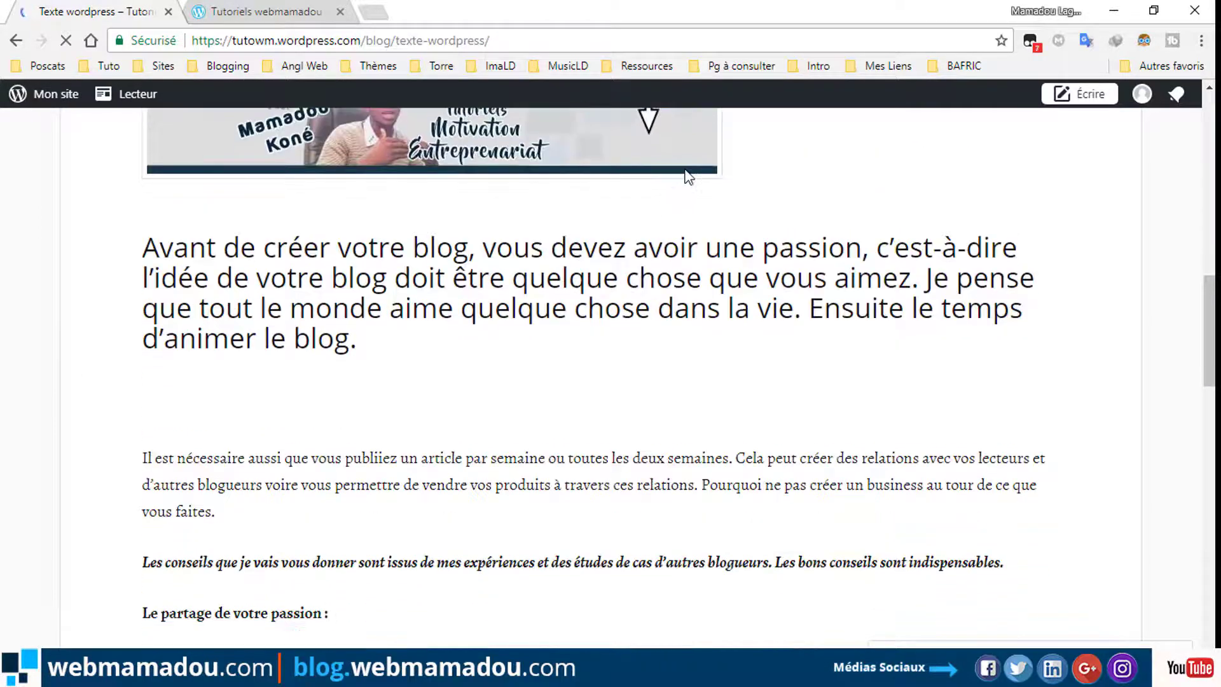
pyautogui.scroll(2, 795, 190)
pyautogui.scroll(5, 610, 375)
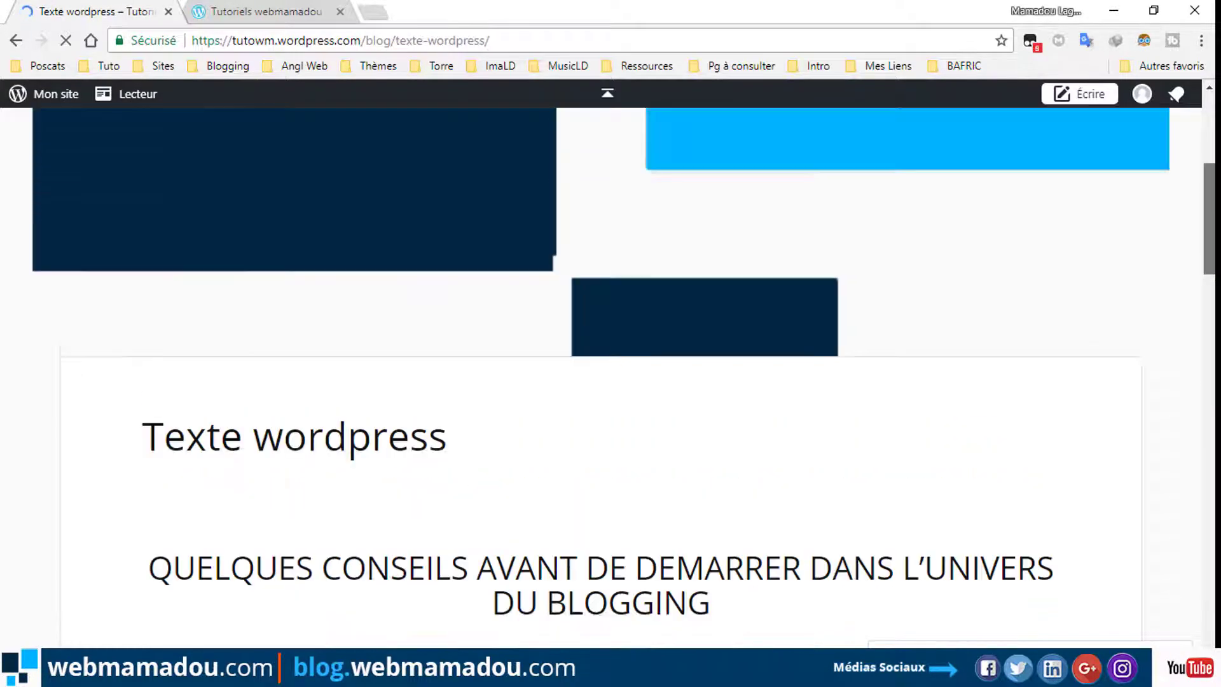
pyautogui.scroll(2, 611, 375)
pyautogui.scroll(4, 391, 217)
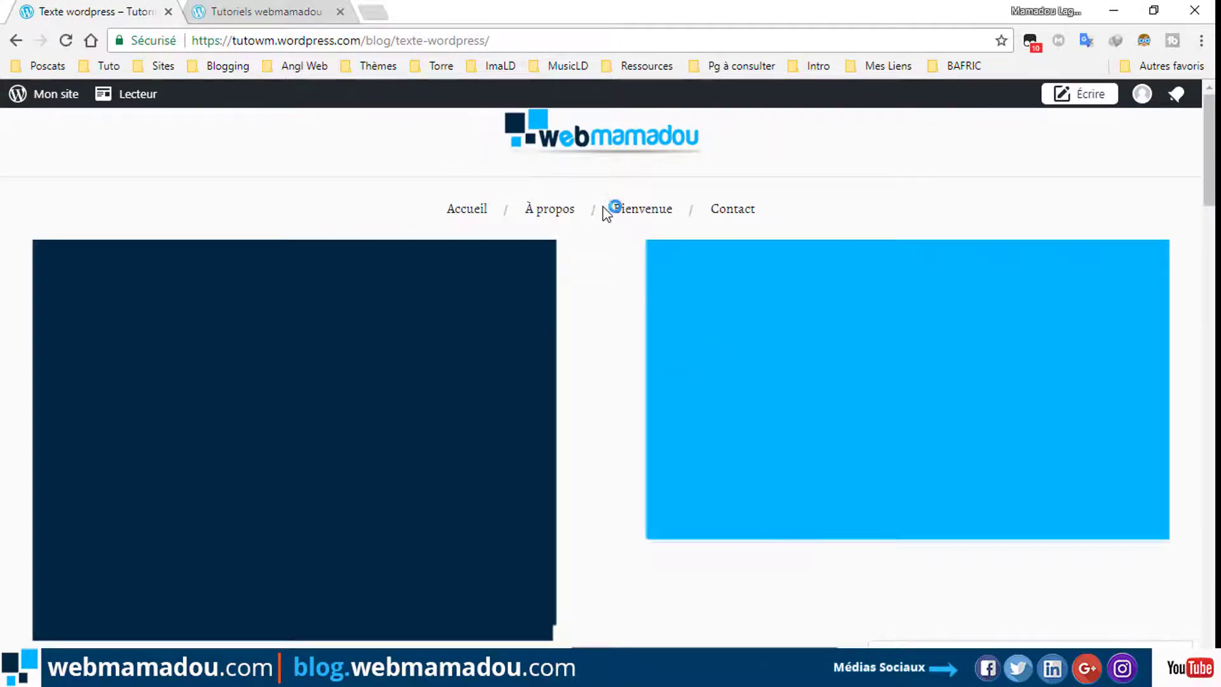
pyautogui.scroll(-20, 607, 213)
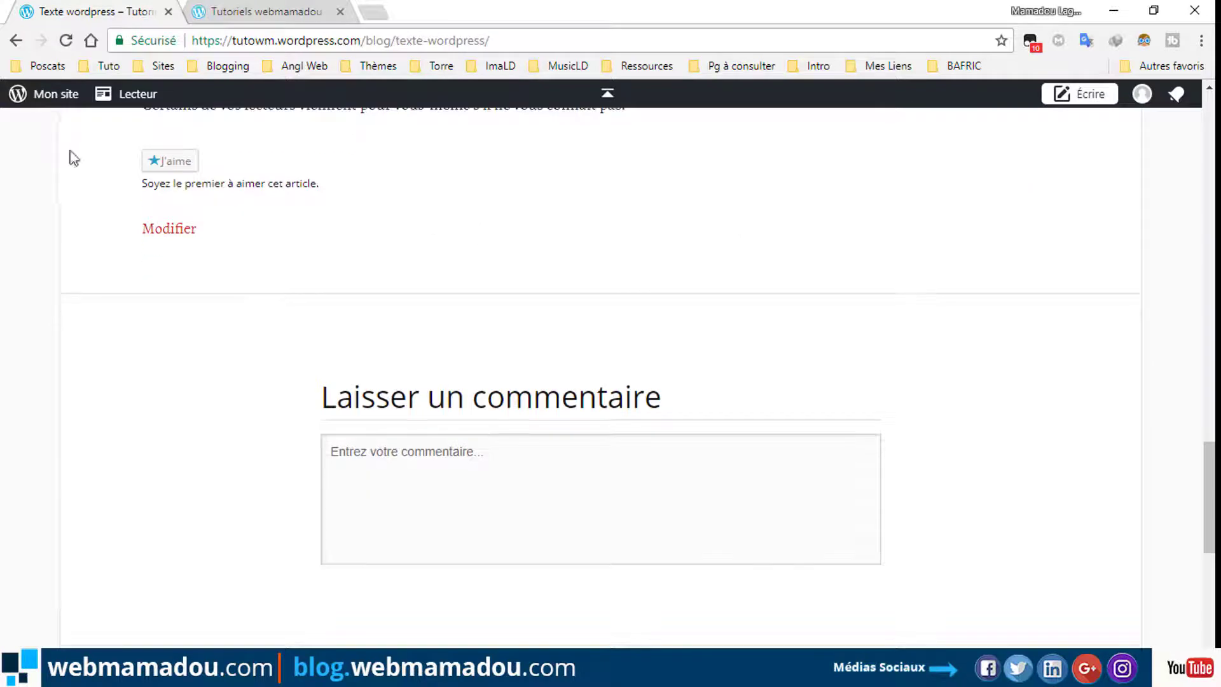
pyautogui.click(182, 230)
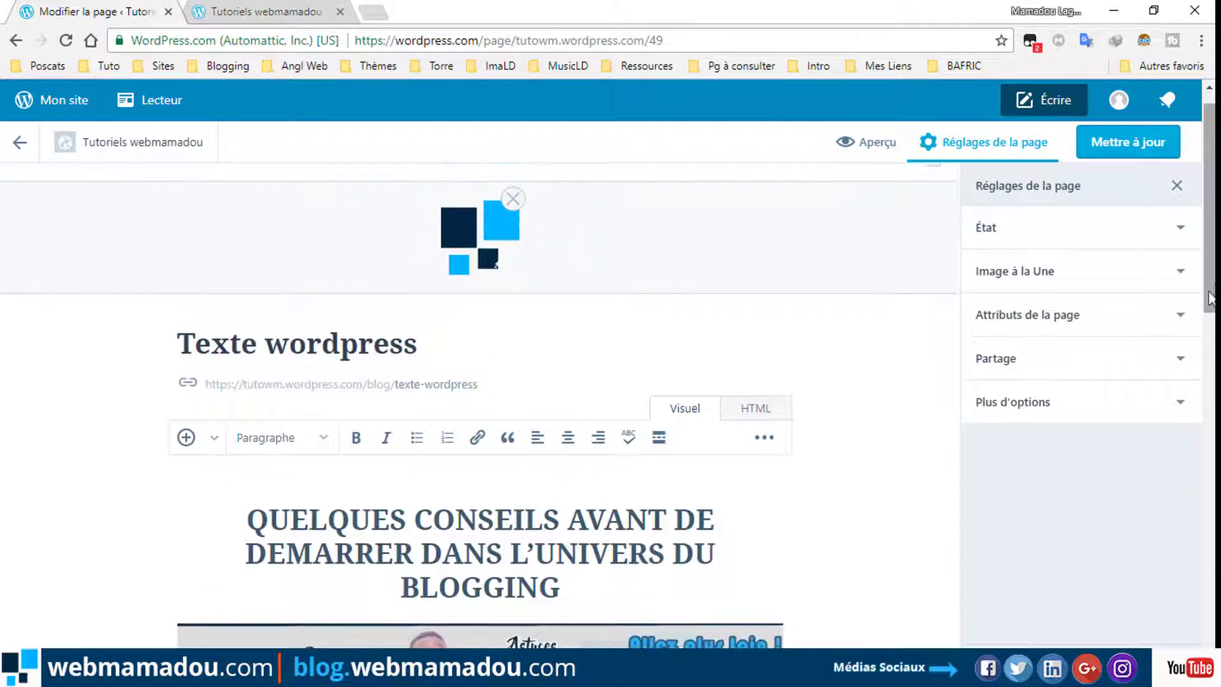
# Remove the page's featured logo, save with Mettre à jour, and switch to the blog homepage.
pyautogui.click(1125, 288)
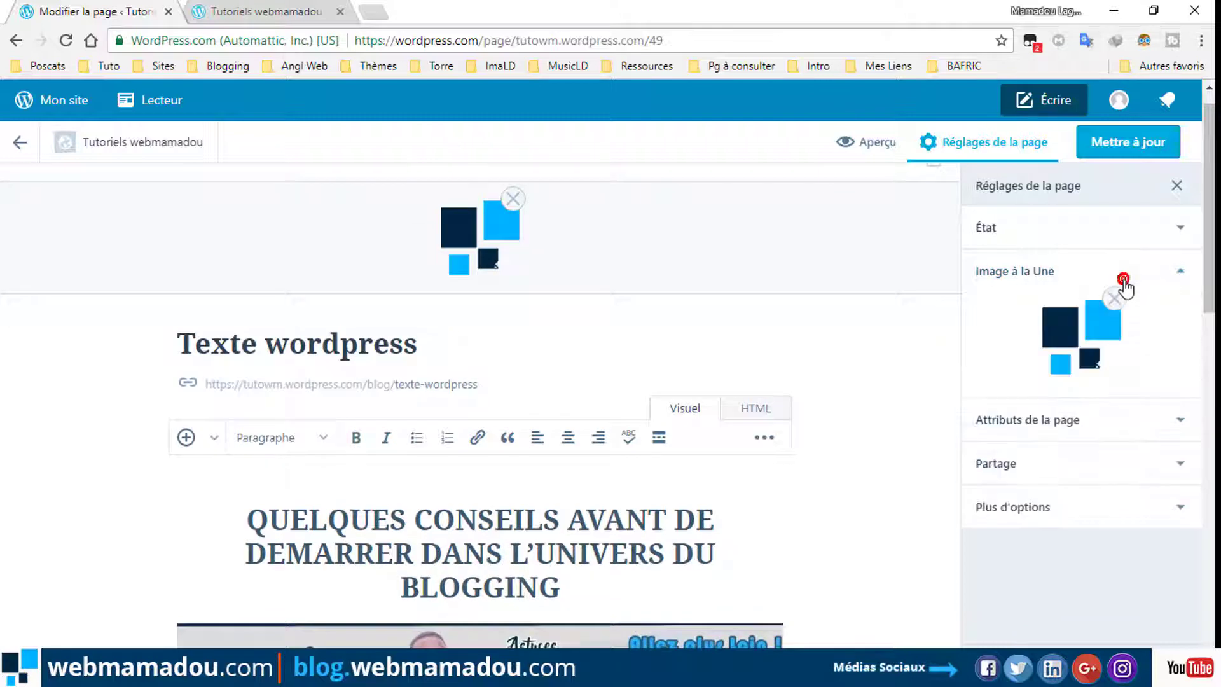
pyautogui.click(1113, 298)
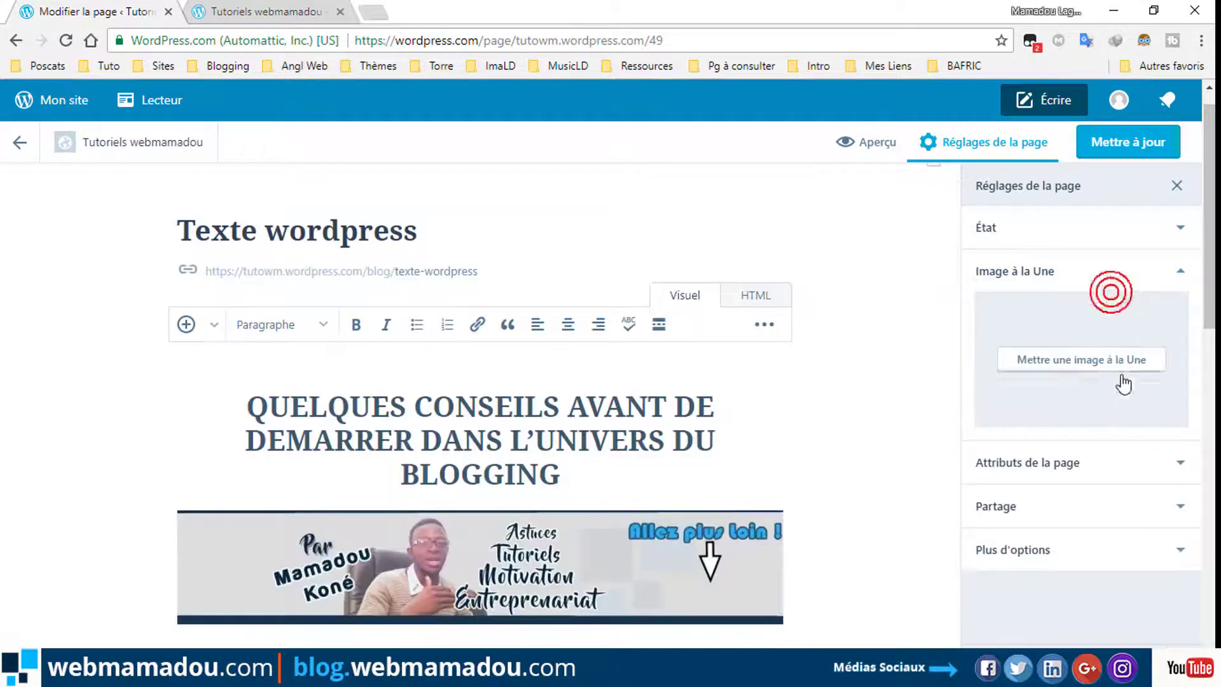
pyautogui.click(1130, 153)
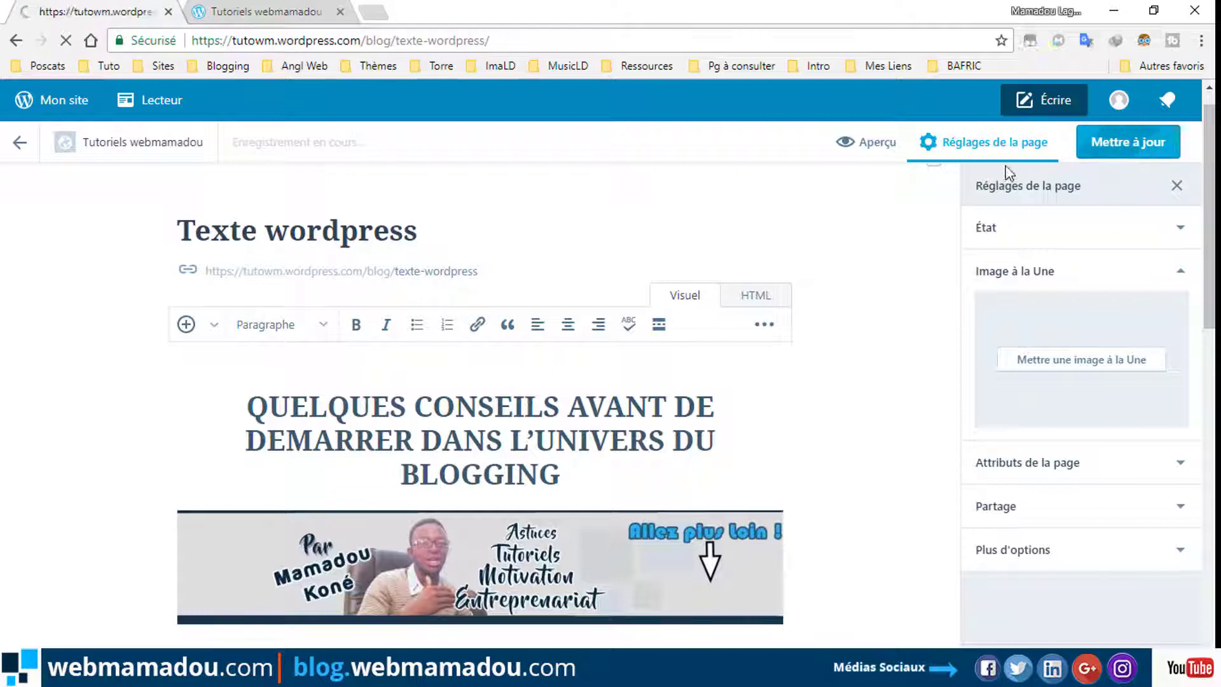
pyautogui.click(274, 11)
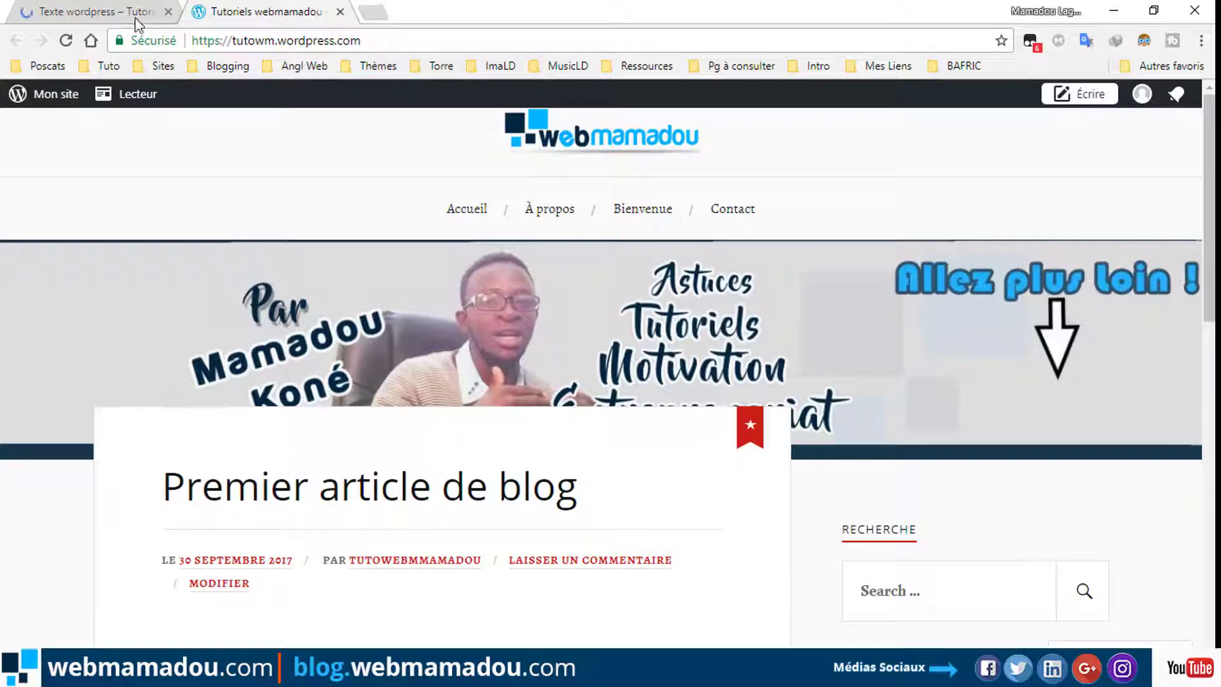
# Reload the site, show the live Texte wordpress page, and open the Mon site management sidebar.
pyautogui.click(66, 42)
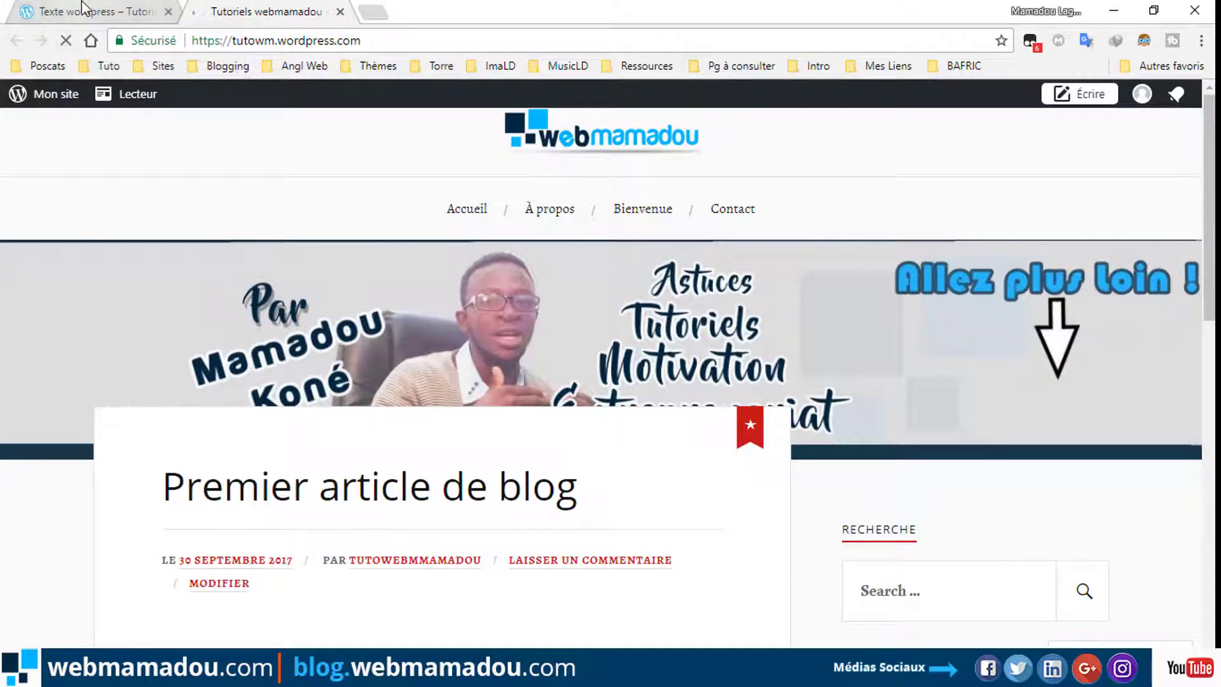
pyautogui.click(81, 9)
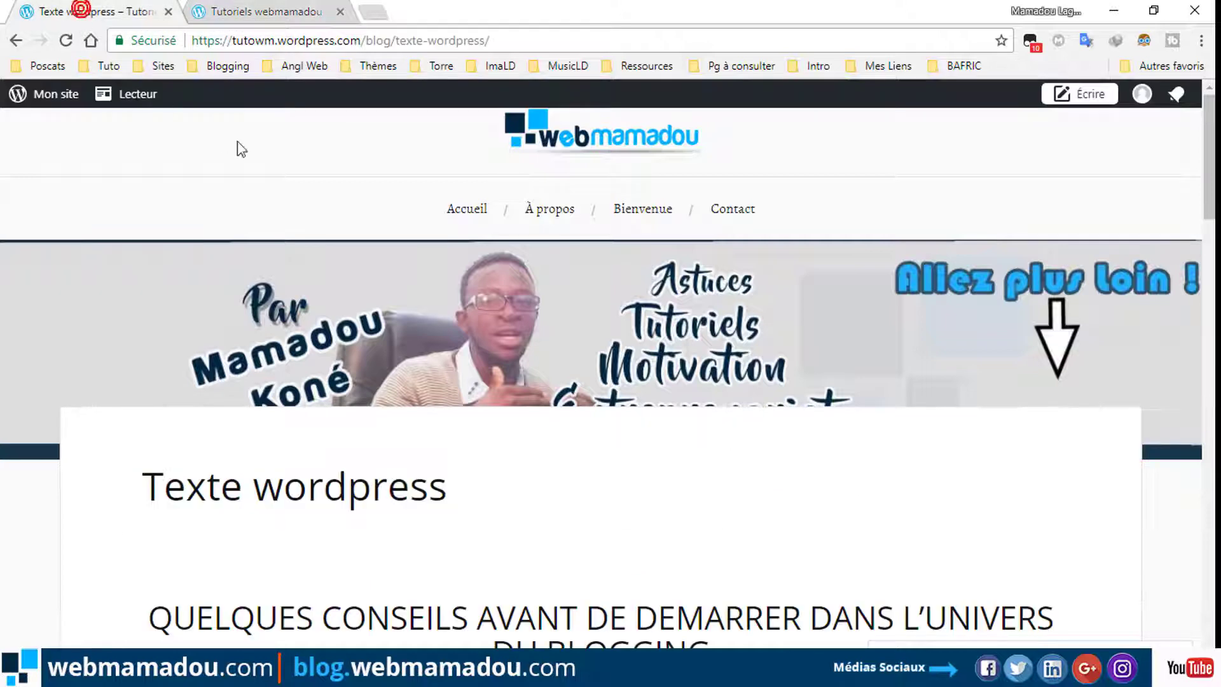
pyautogui.click(35, 94)
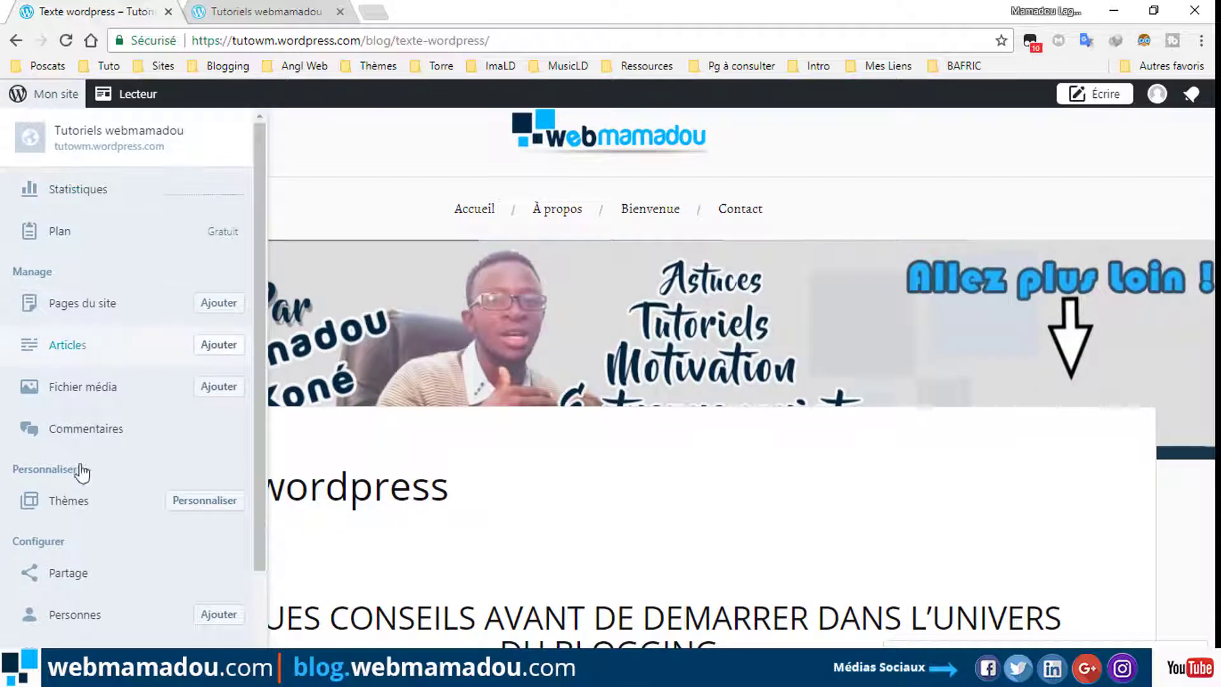
# In the theme customizer, add the Texte wordpress page to the Principal menu.
pyautogui.click(224, 507)
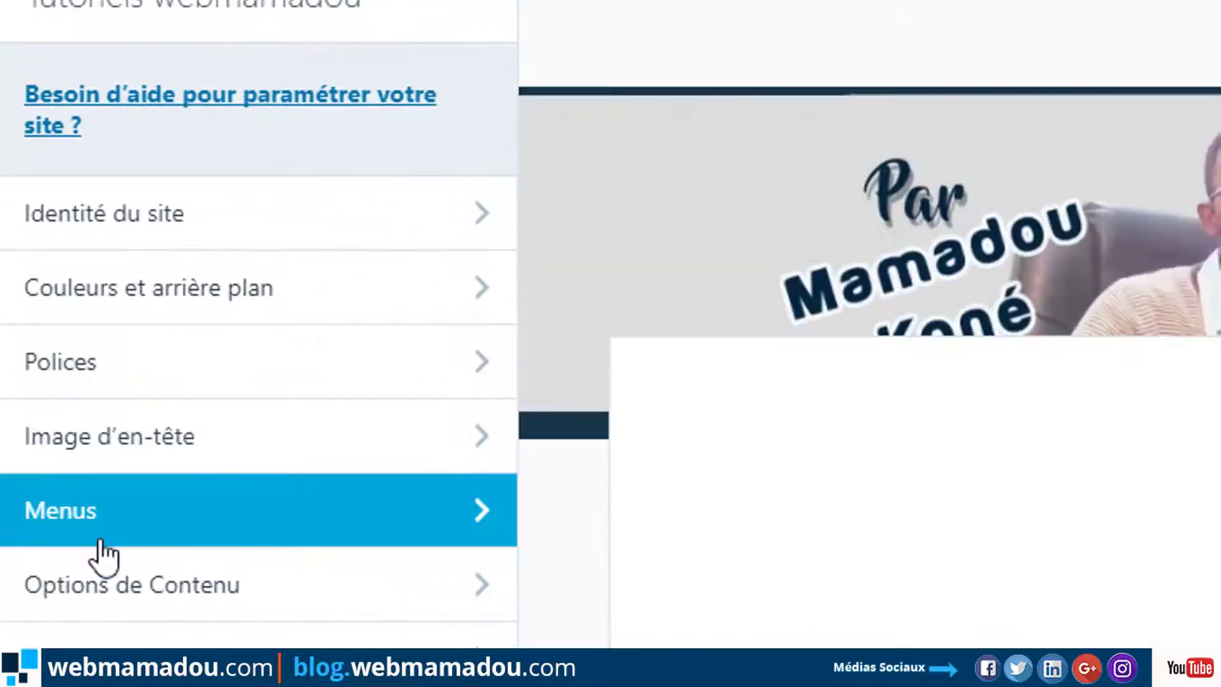
pyautogui.click(127, 497)
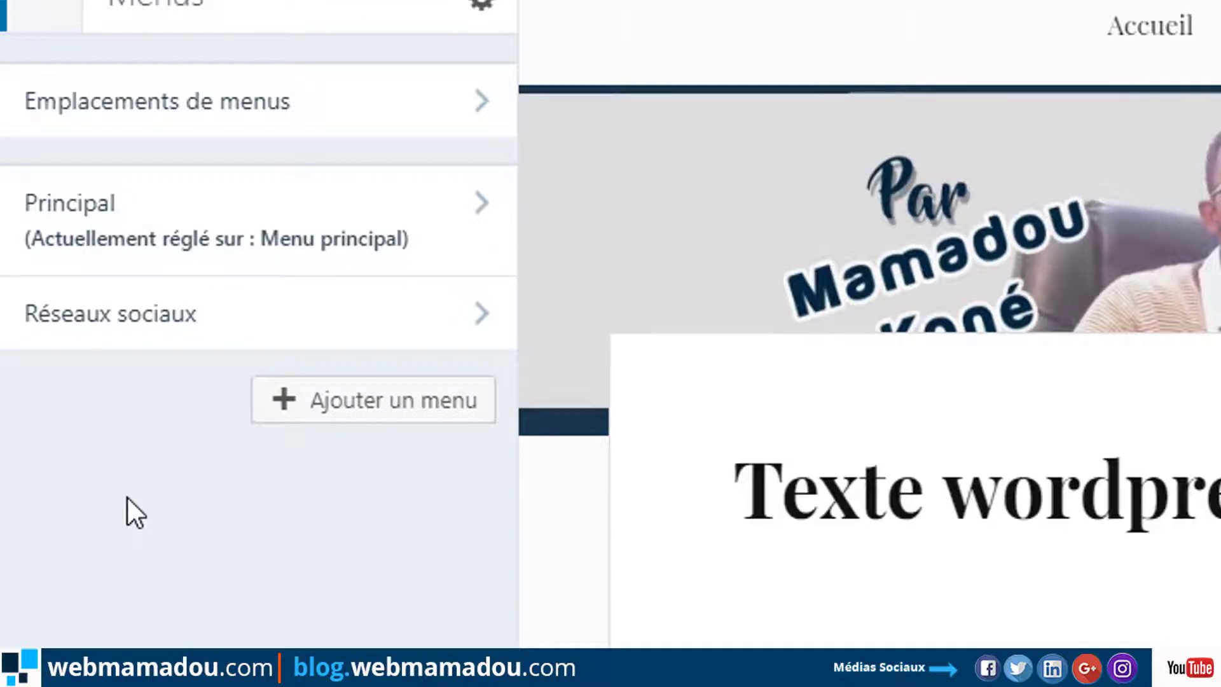
pyautogui.click(354, 218)
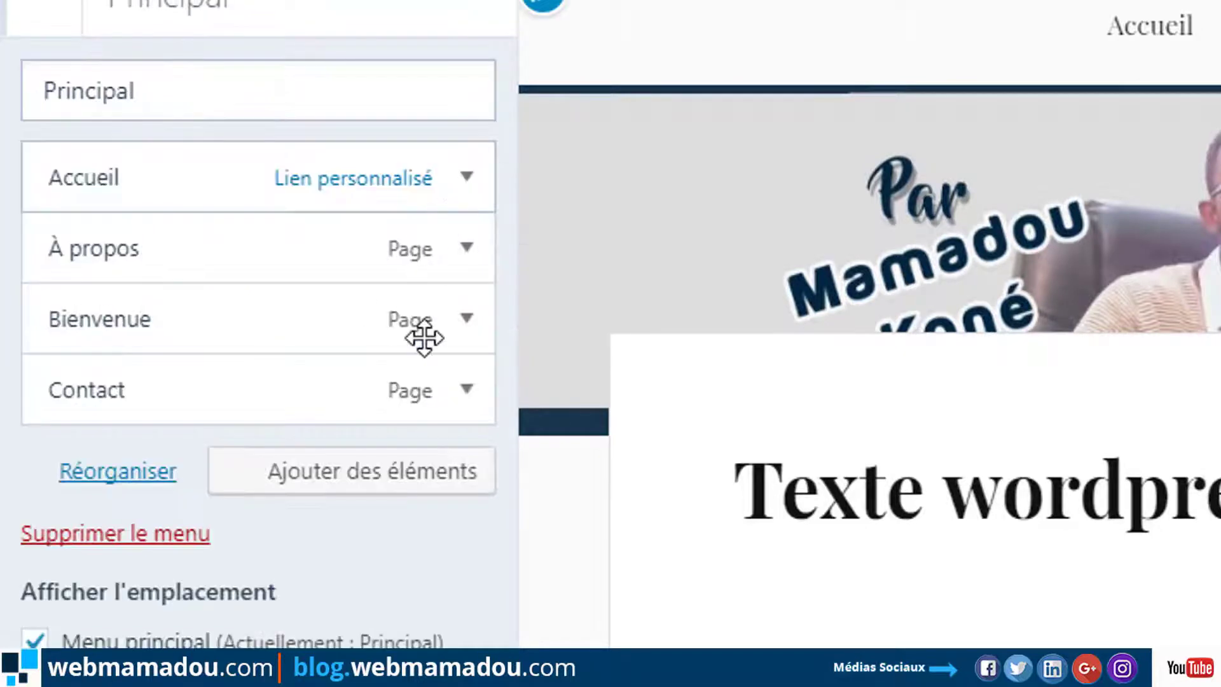
pyautogui.click(348, 474)
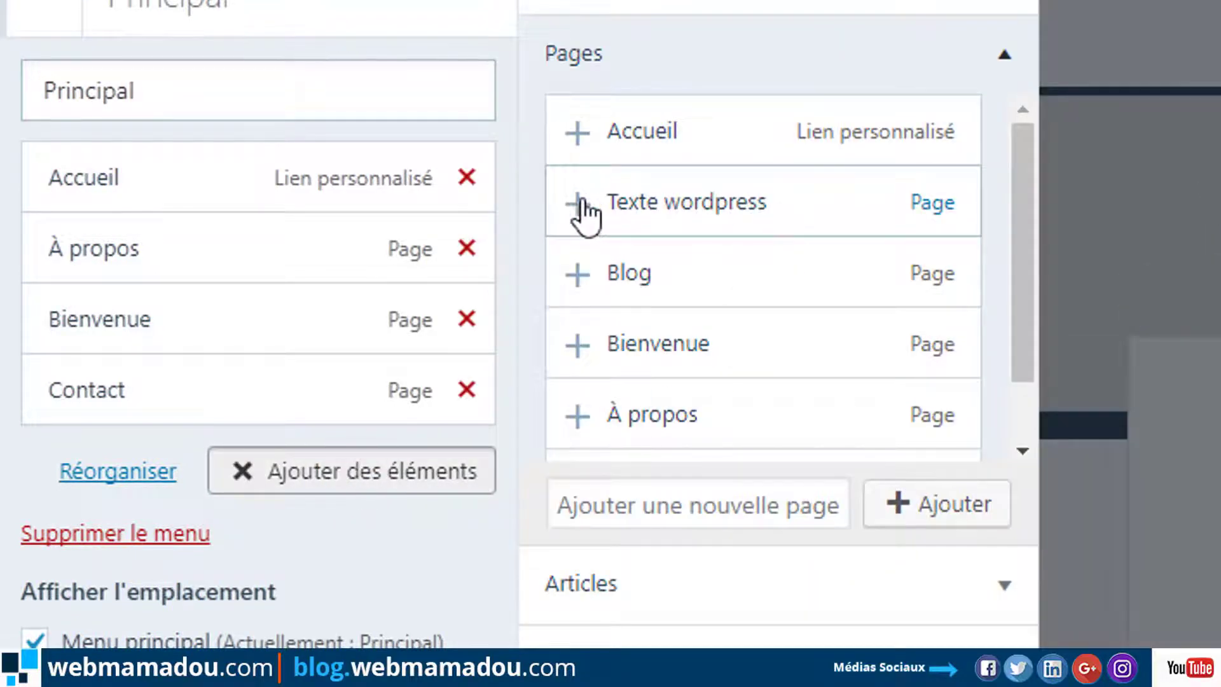
pyautogui.click(580, 202)
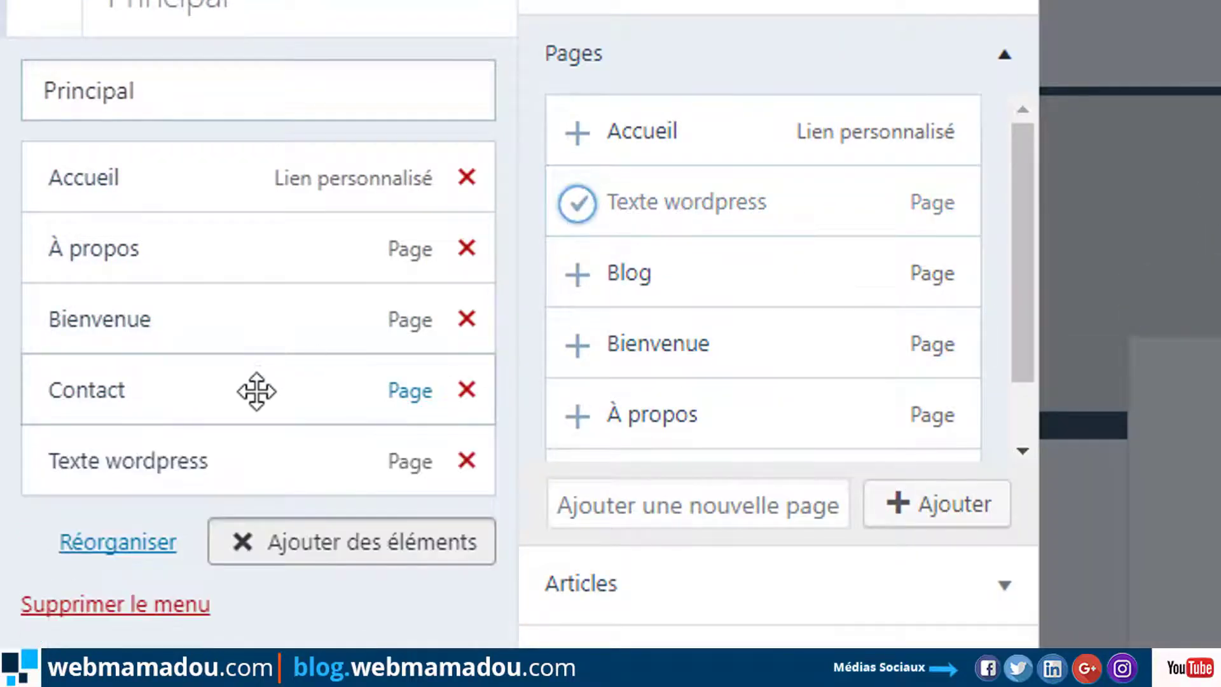
# Move Texte wordpress between Bienvenue and Contact and publish the menu.
pyautogui.moveTo(193, 461); pyautogui.dragTo(193, 392)
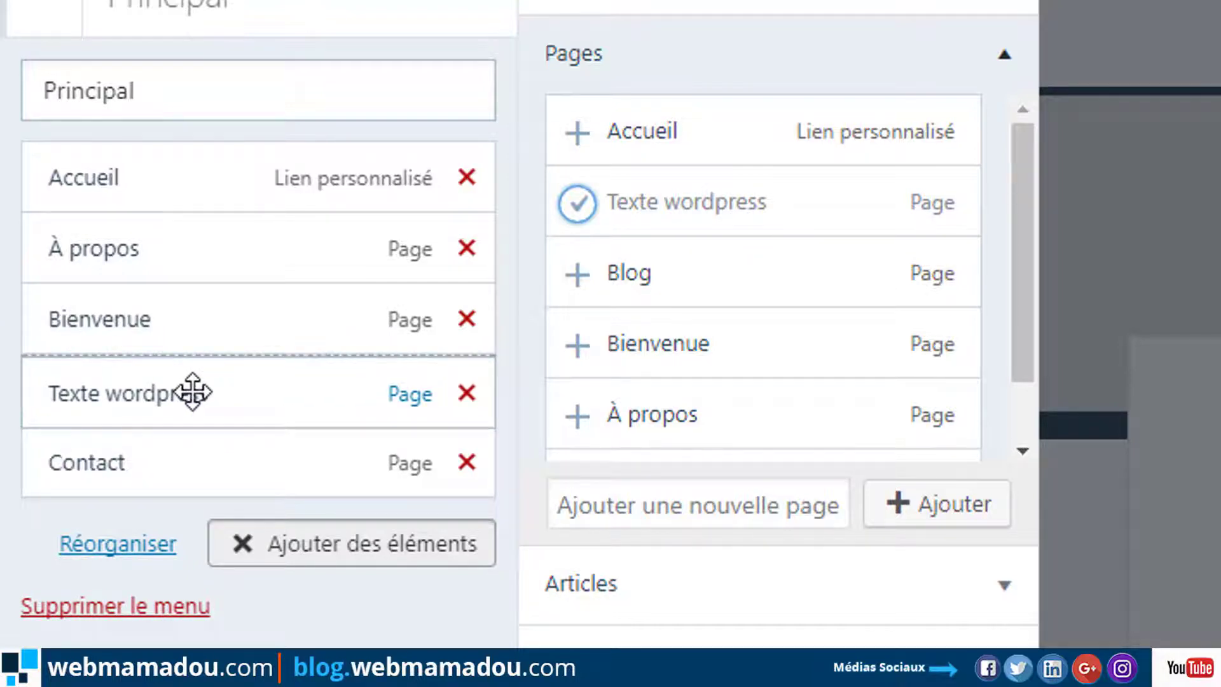
pyautogui.moveTo(193, 392)
pyautogui.mouseDown()
pyautogui.moveTo(196, 265)
pyautogui.moveTo(177, 373)
pyautogui.mouseUp()
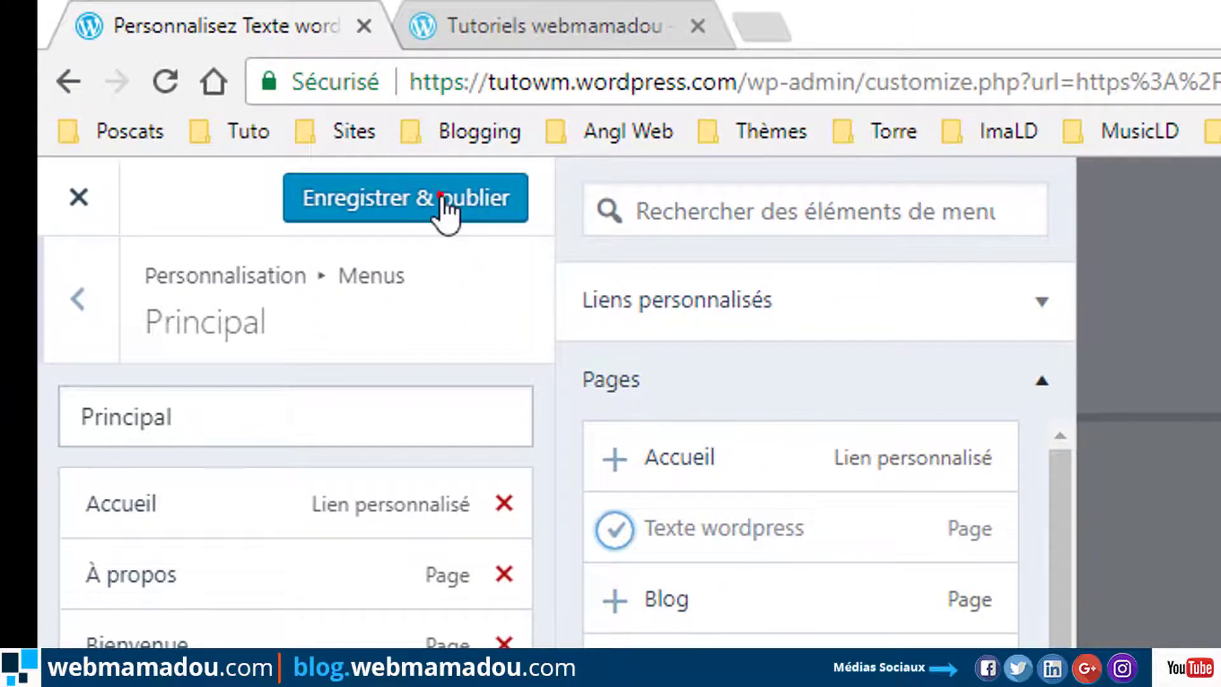
pyautogui.click(450, 218)
pyautogui.click(555, 13)
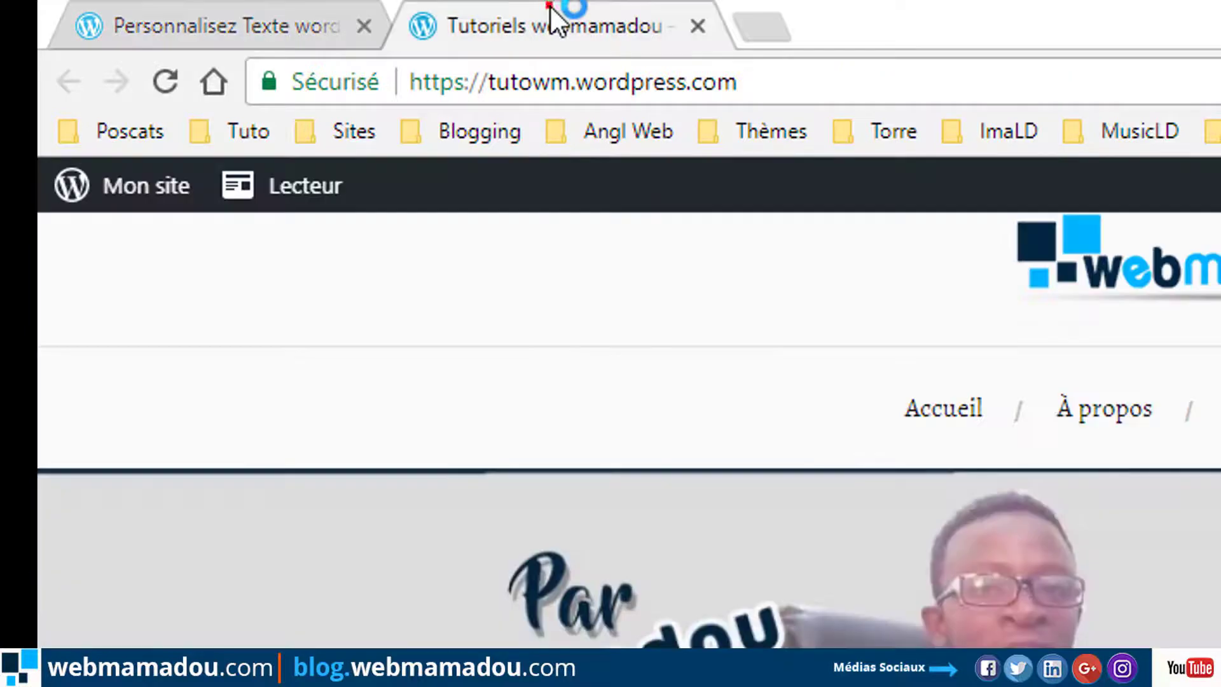
pyautogui.click(204, 10)
# Reload the live site and open Texte wordpress from its new menu entry.
pyautogui.click(605, 21)
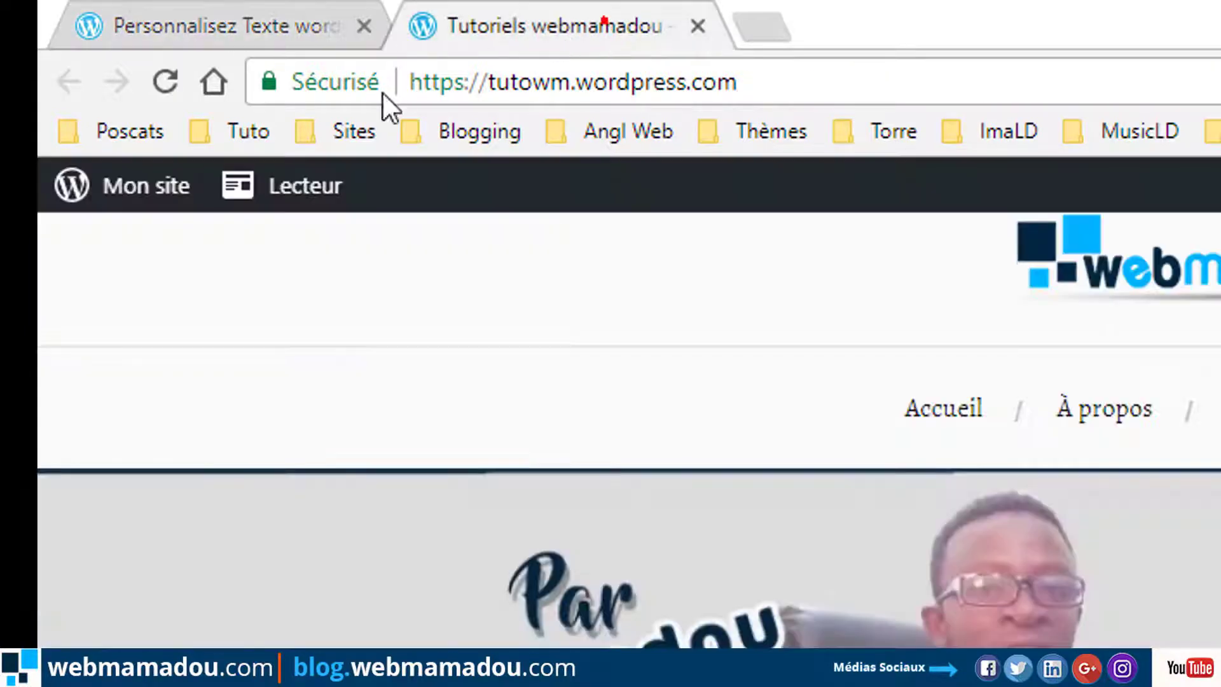
pyautogui.click(164, 83)
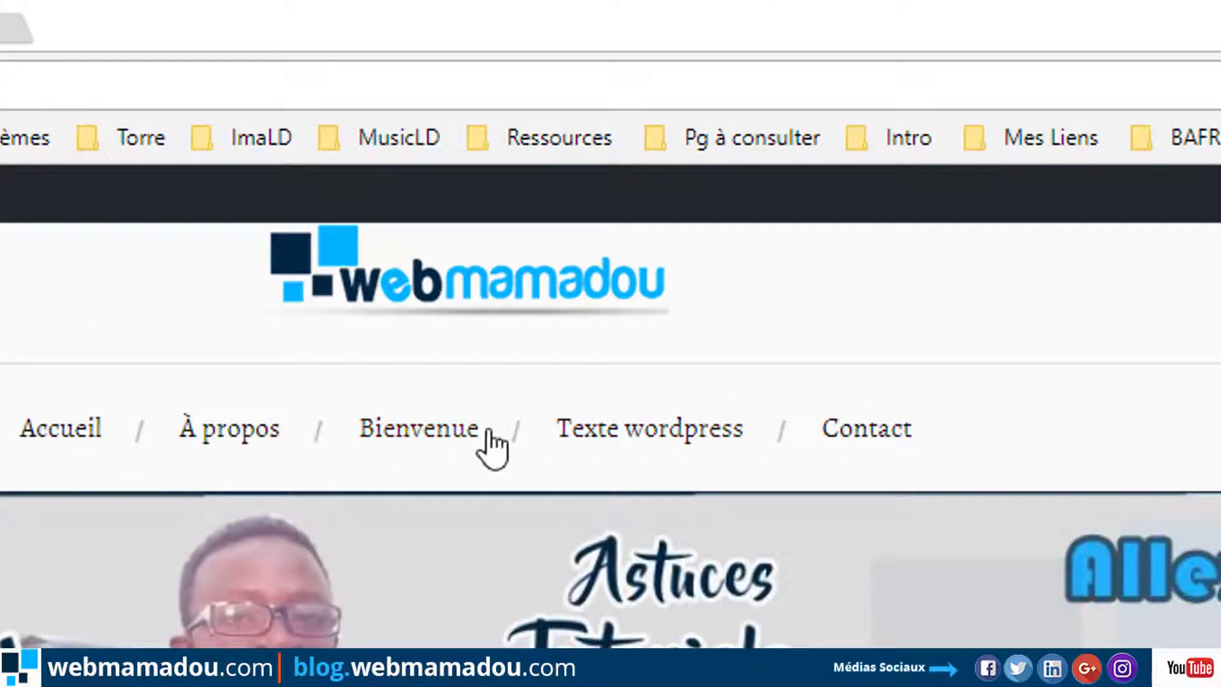
pyautogui.click(628, 426)
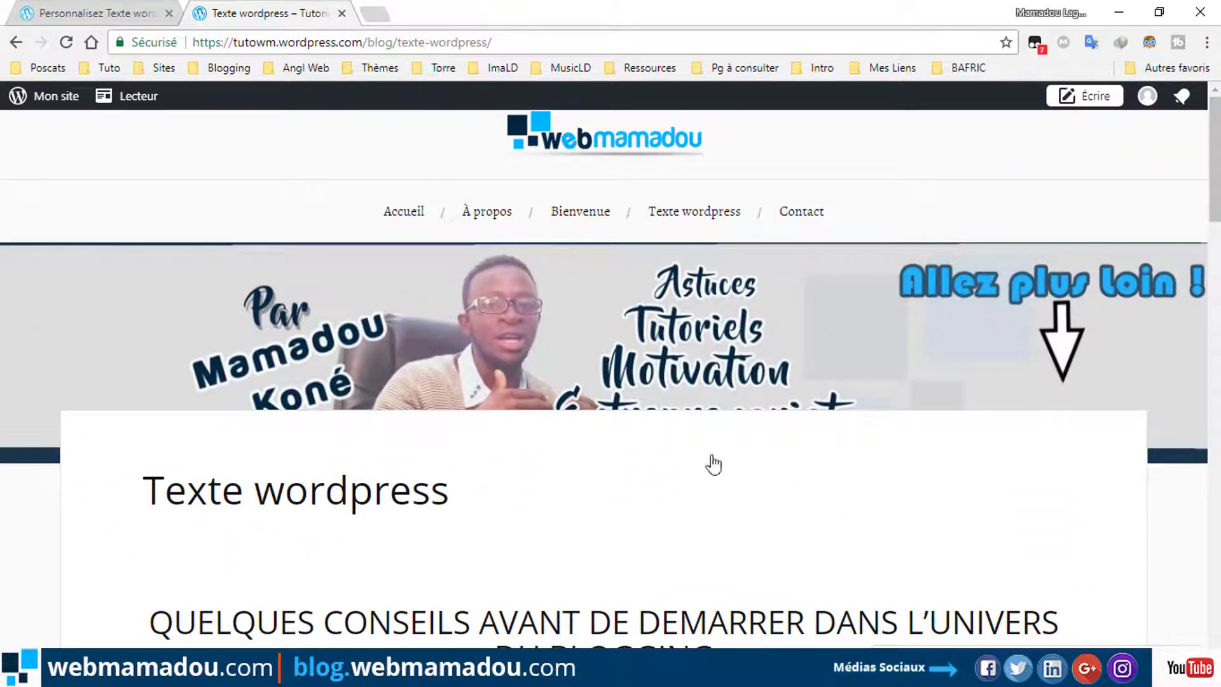
pyautogui.scroll(-15, 877, 562)
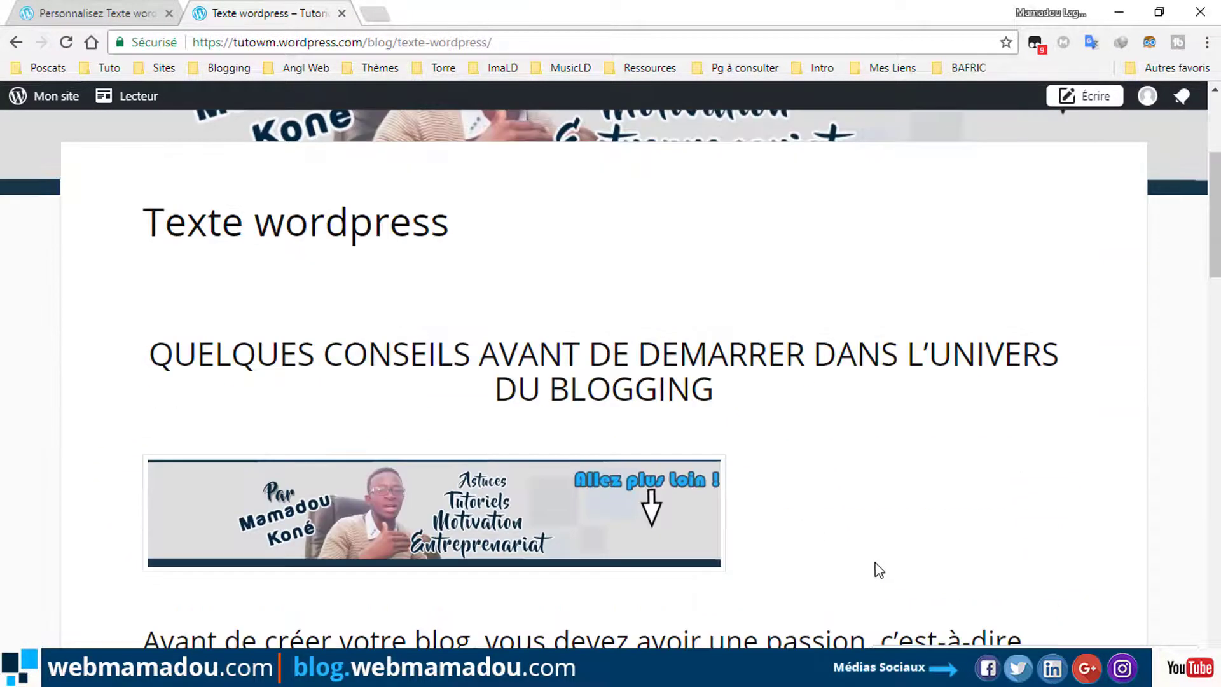
pyautogui.scroll(-4, 877, 570)
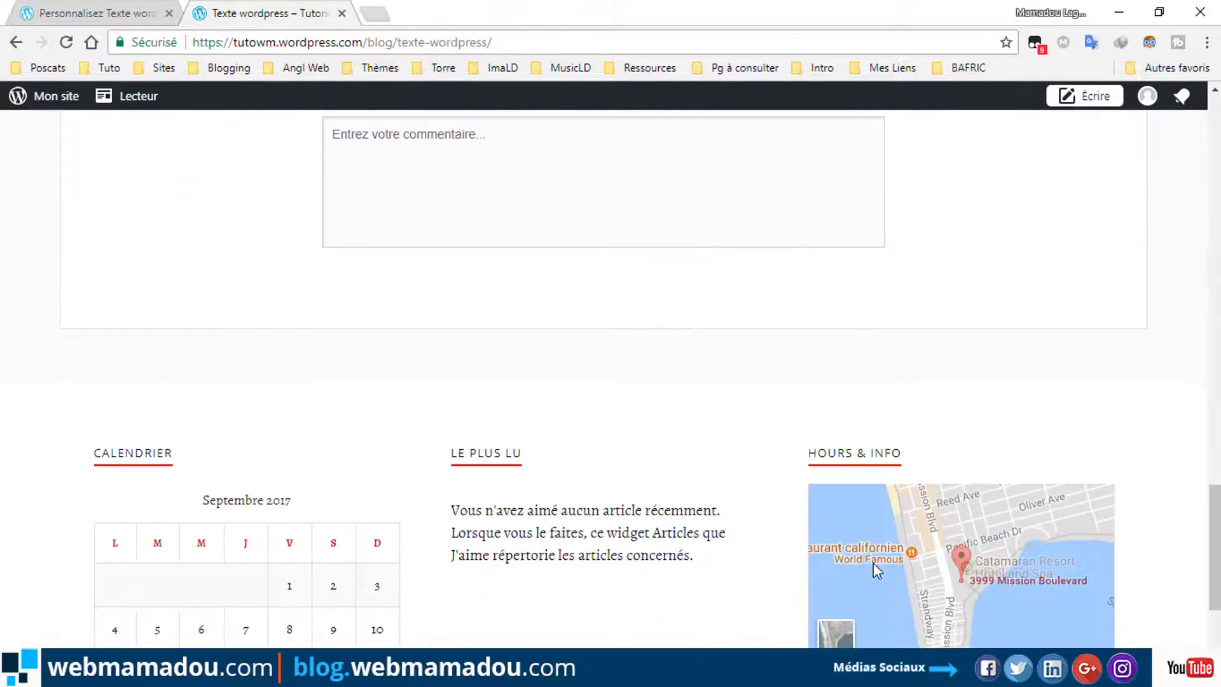
pyautogui.scroll(2, 763, 477)
pyautogui.scroll(4, 351, 294)
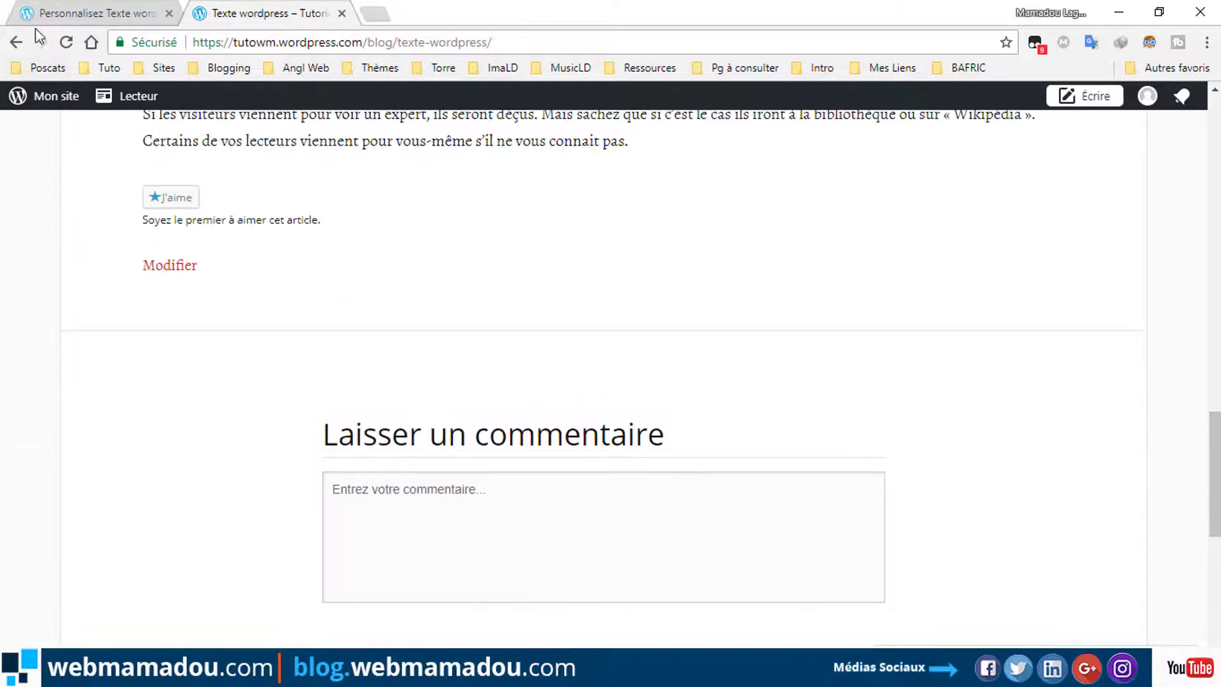
# Go back to the menus list and close the customizer.
pyautogui.click(96, 13)
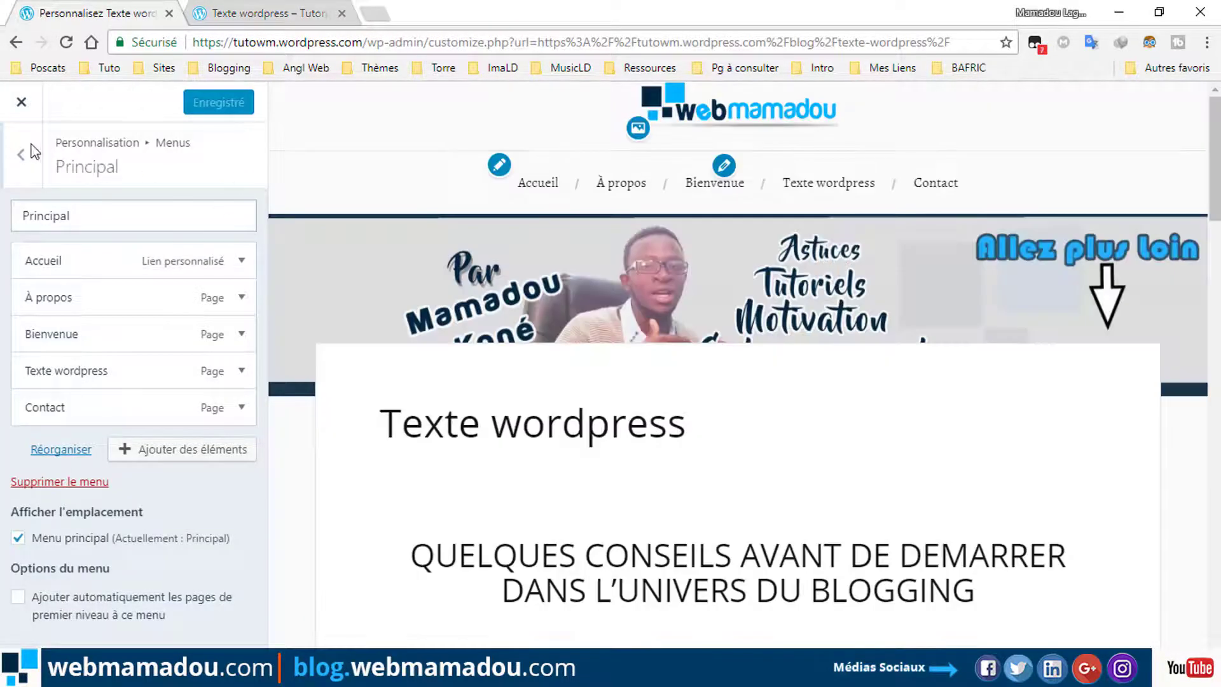
pyautogui.click(22, 119)
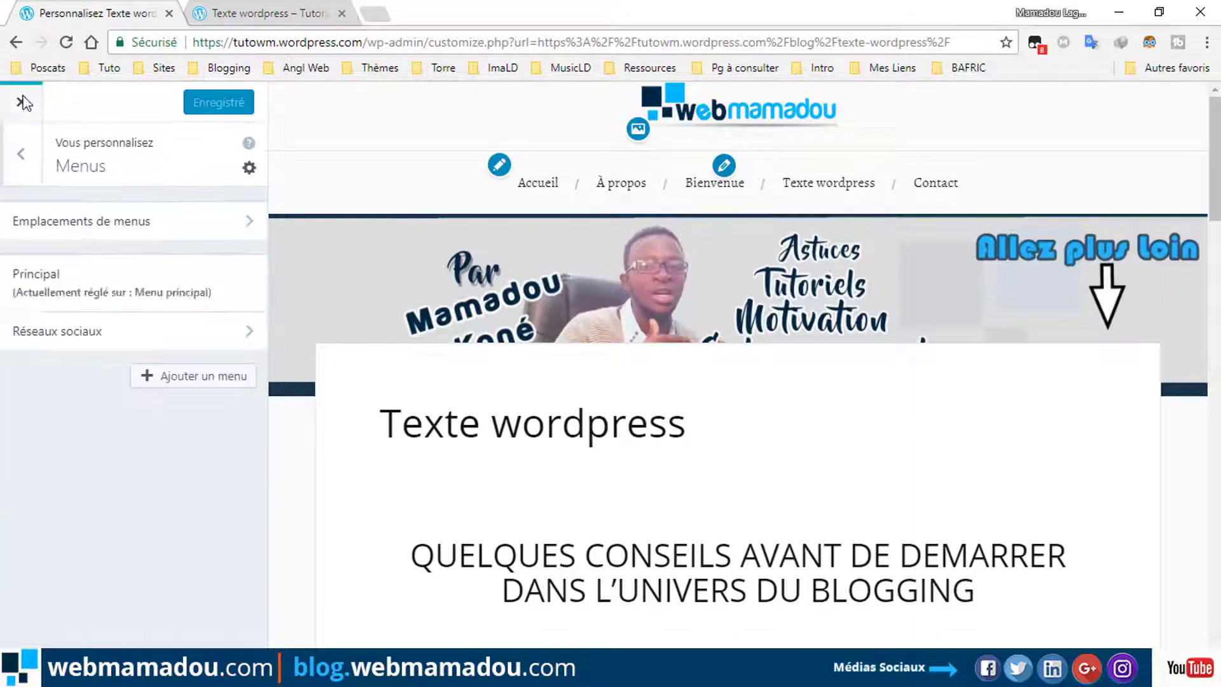
pyautogui.click(22, 103)
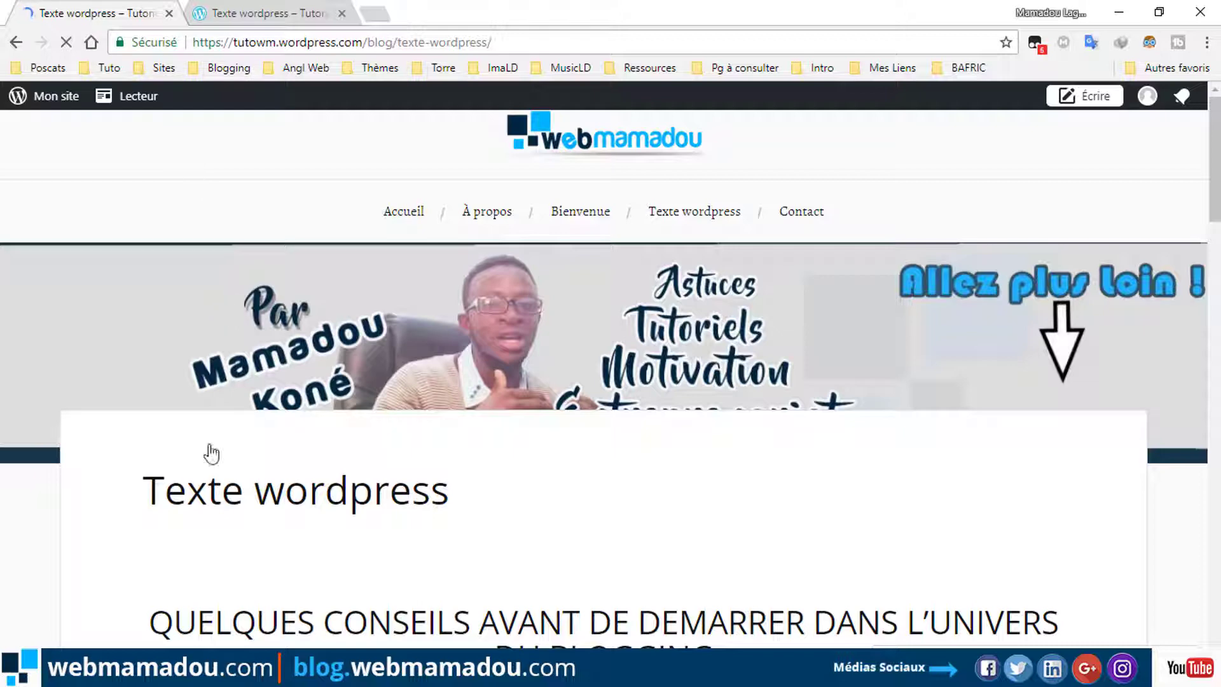
# Open Articles from the Mon site sidebar to list the published Premier article de blog.
pyautogui.click(56, 98)
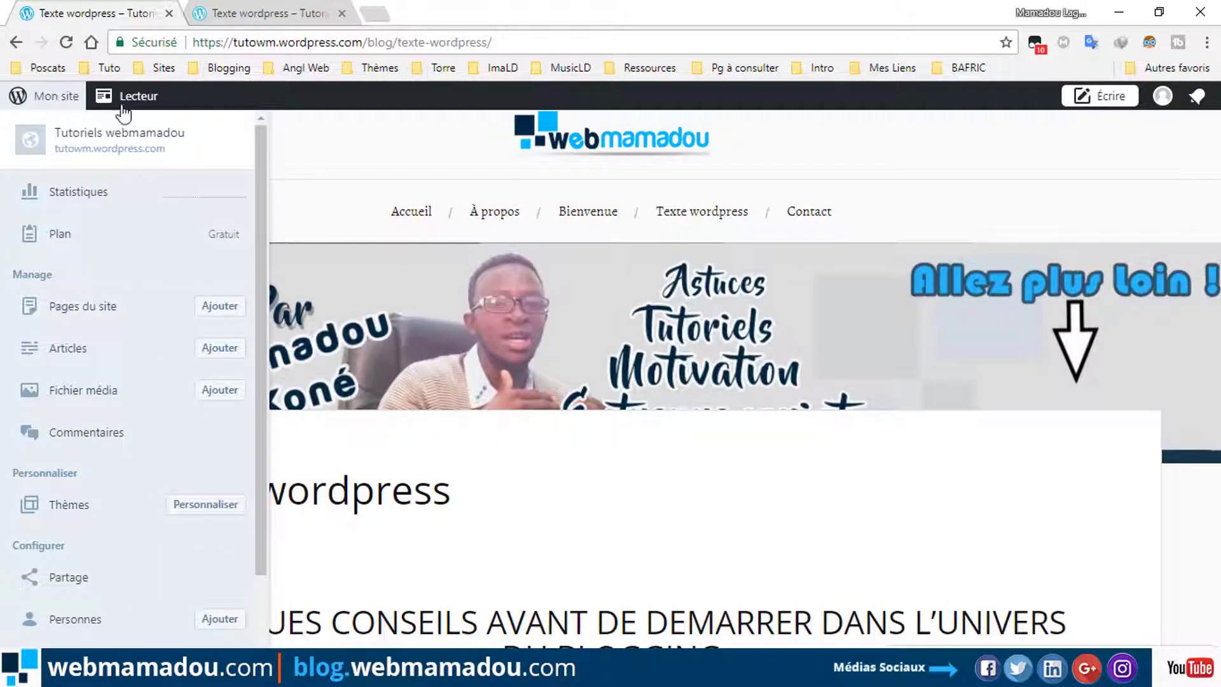
pyautogui.click(40, 100)
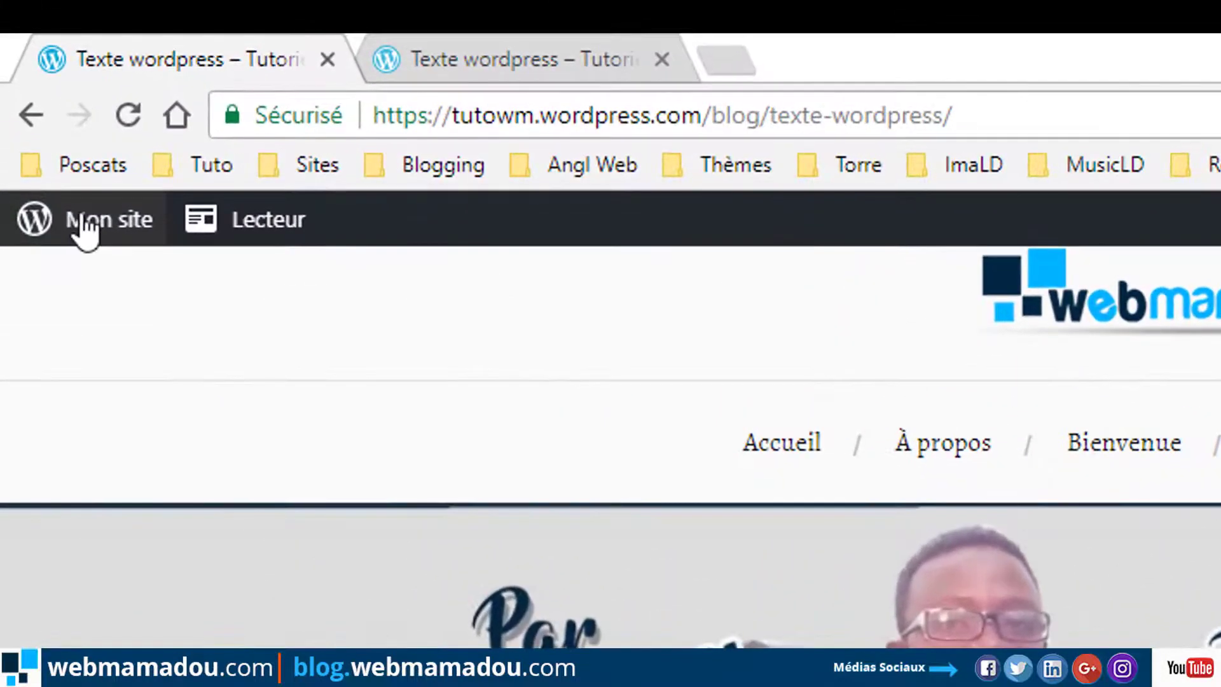
pyautogui.click(85, 232)
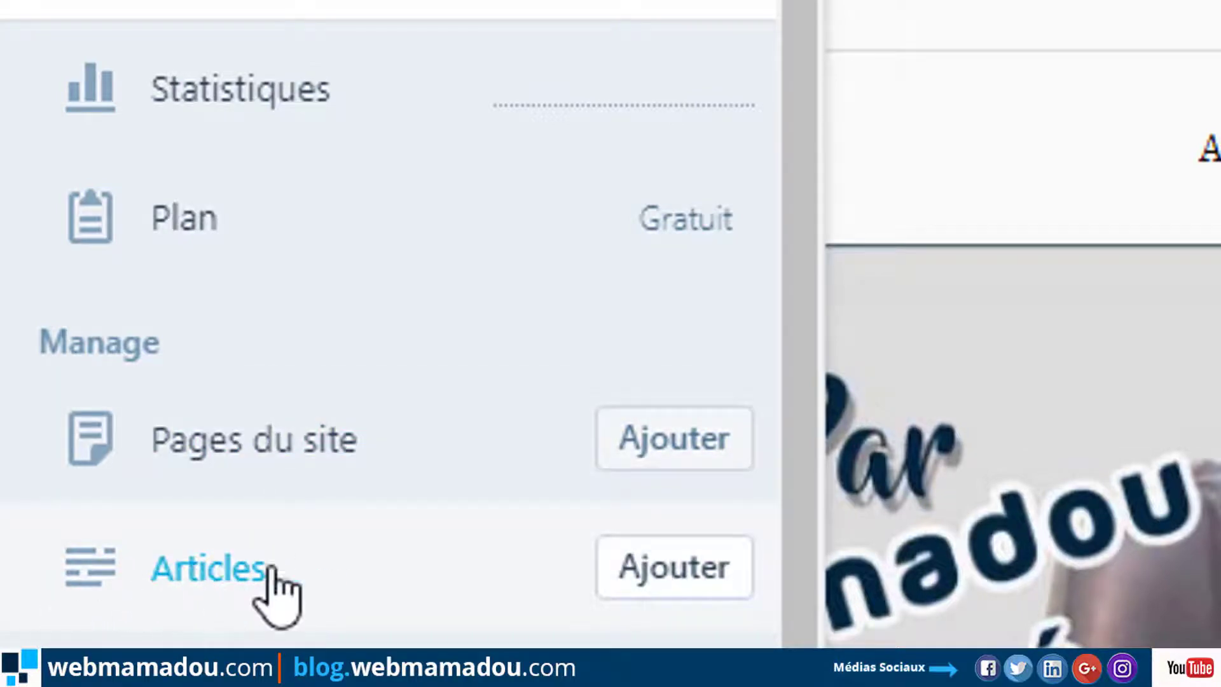
pyautogui.click(457, 554)
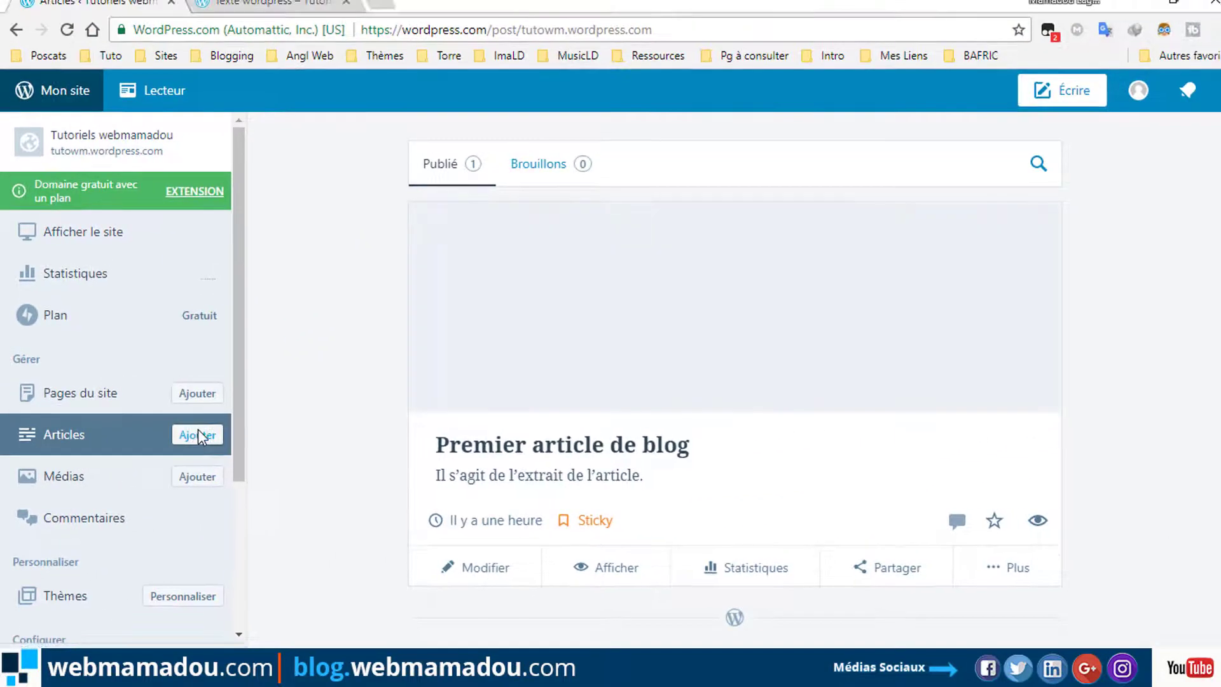
# Start a new post and title it 'Bon Tuto'.
pyautogui.click(465, 348)
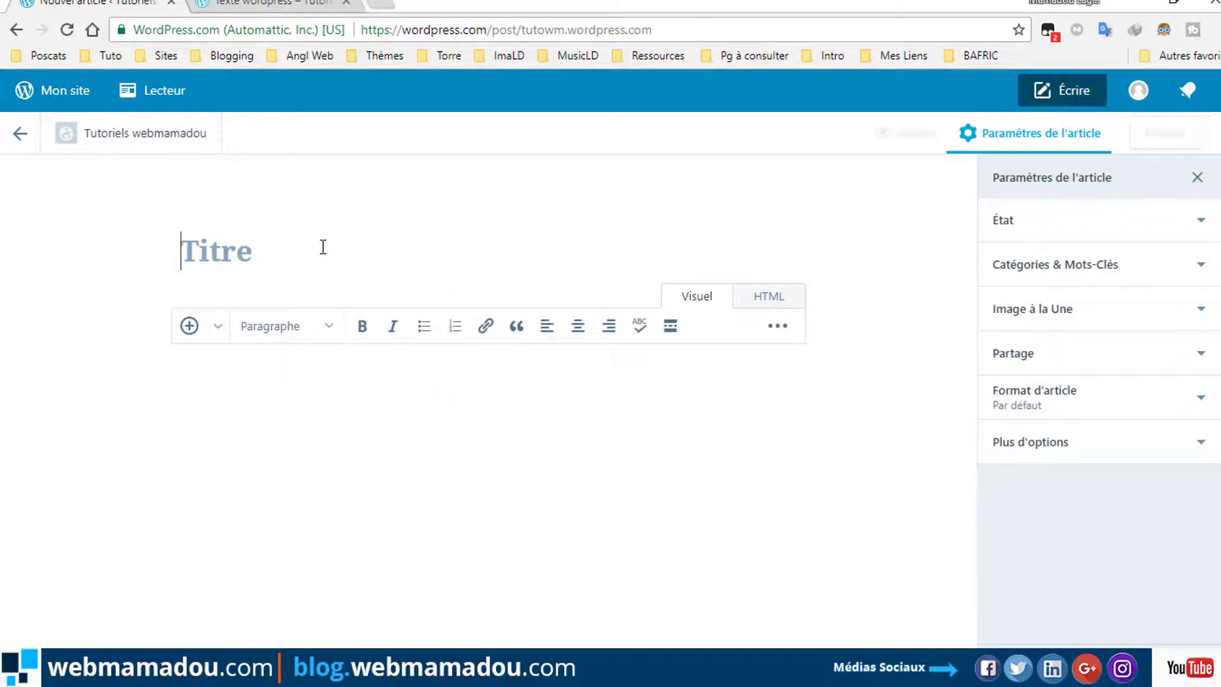
pyautogui.moveTo(493, 248); pyautogui.dragTo(335, 245)
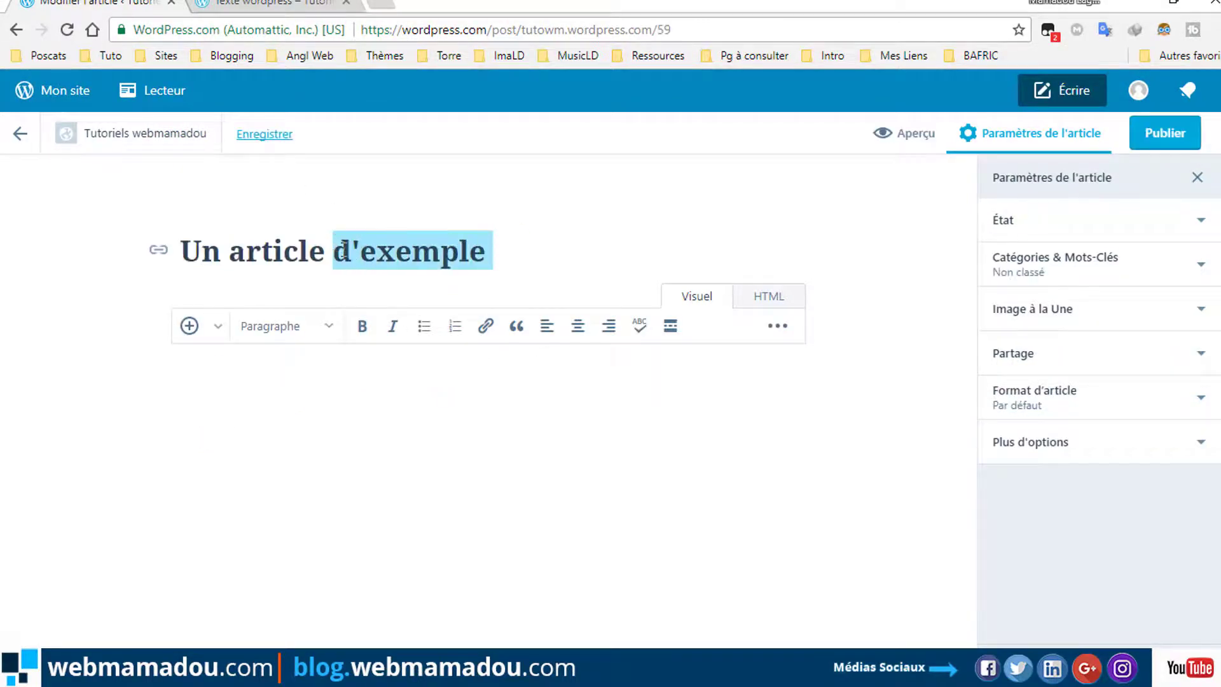
pyautogui.press('BackSpace')
pyautogui.press('BackSpace')
pyautogui.press('BackSpace')
pyautogui.press('BackSpace')
pyautogui.press('BackSpace')
pyautogui.press('BackSpace')
pyautogui.press('BackSpace')
pyautogui.press('BackSpace')
pyautogui.press('BackSpace')
pyautogui.press('BackSpace')
pyautogui.press('BackSpace')
pyautogui.press('BackSpace')
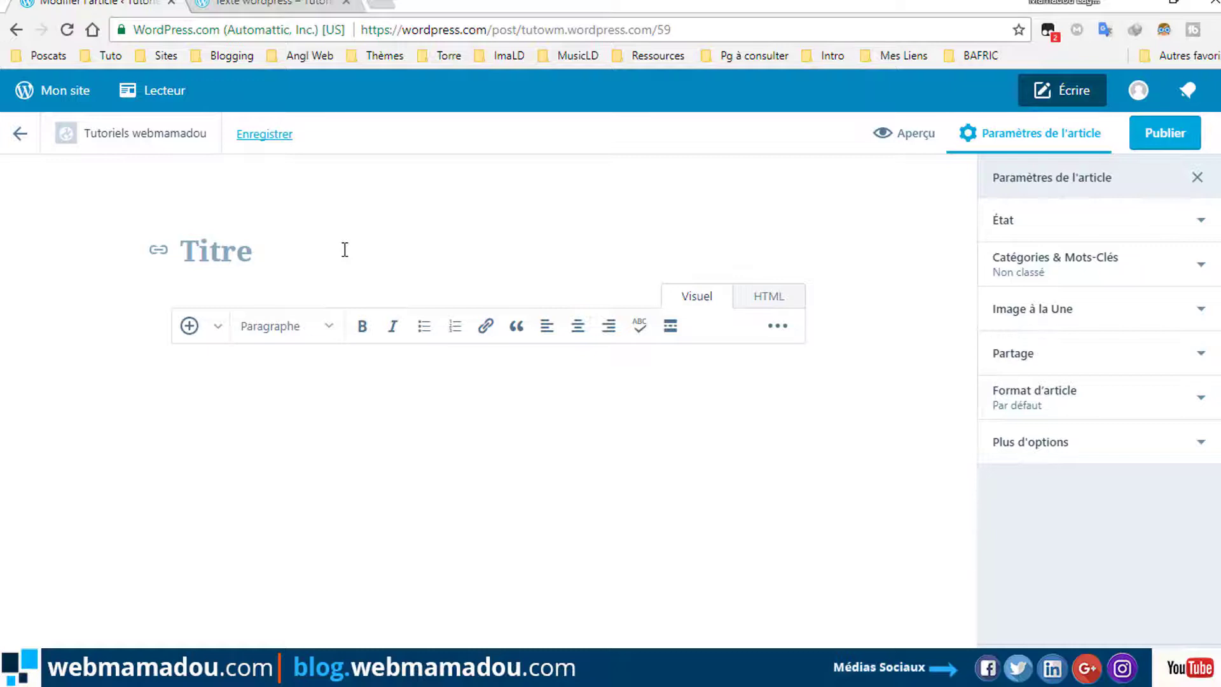
pyautogui.write('Bon')
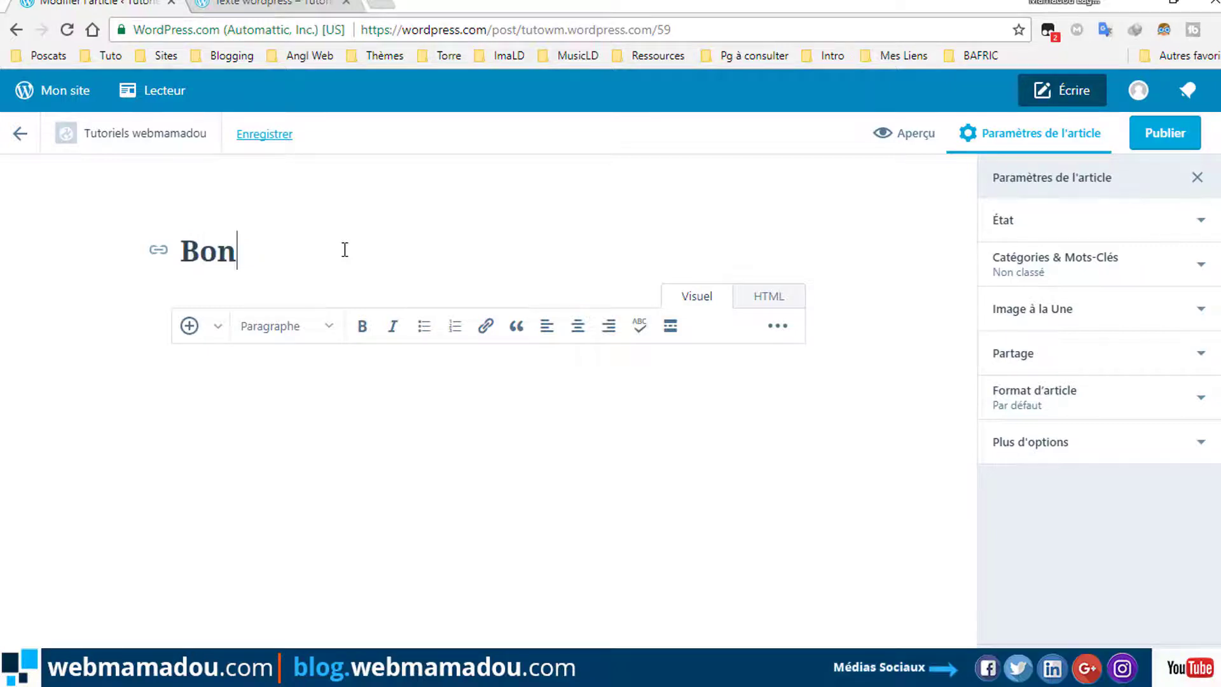
pyautogui.write(' Tut')
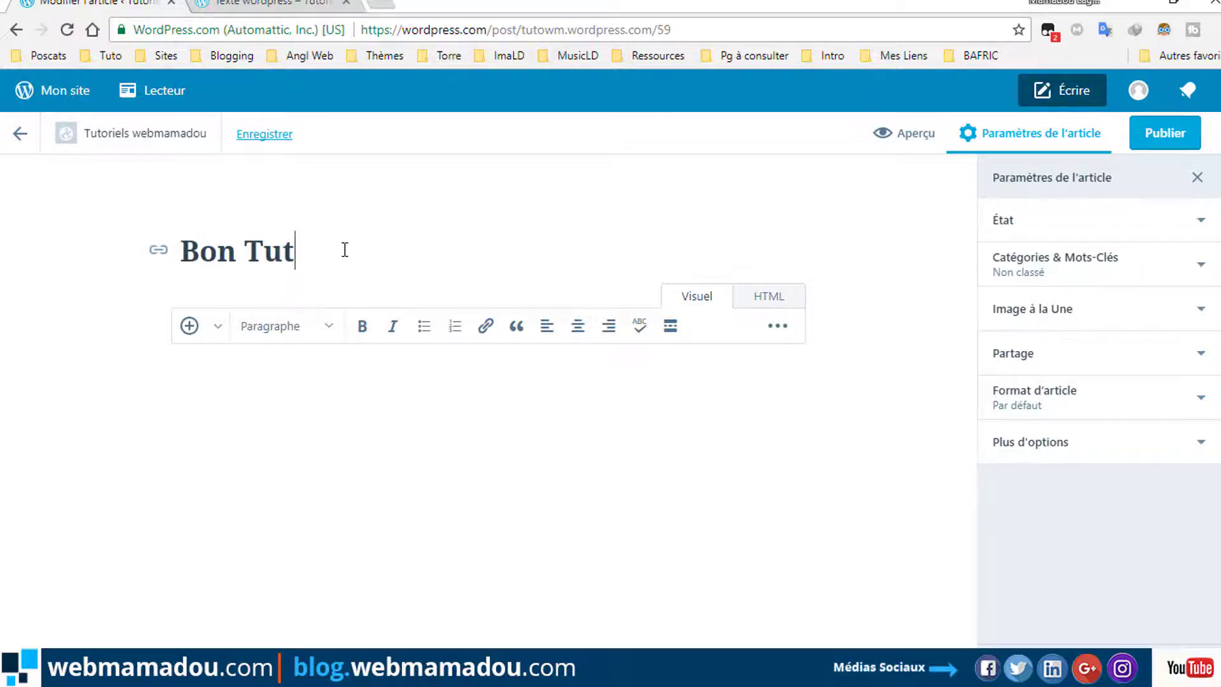
pyautogui.write('o')
# Paste the copied blogging-tips article text into the post body with Coller.
pyautogui.rightClick(310, 455)
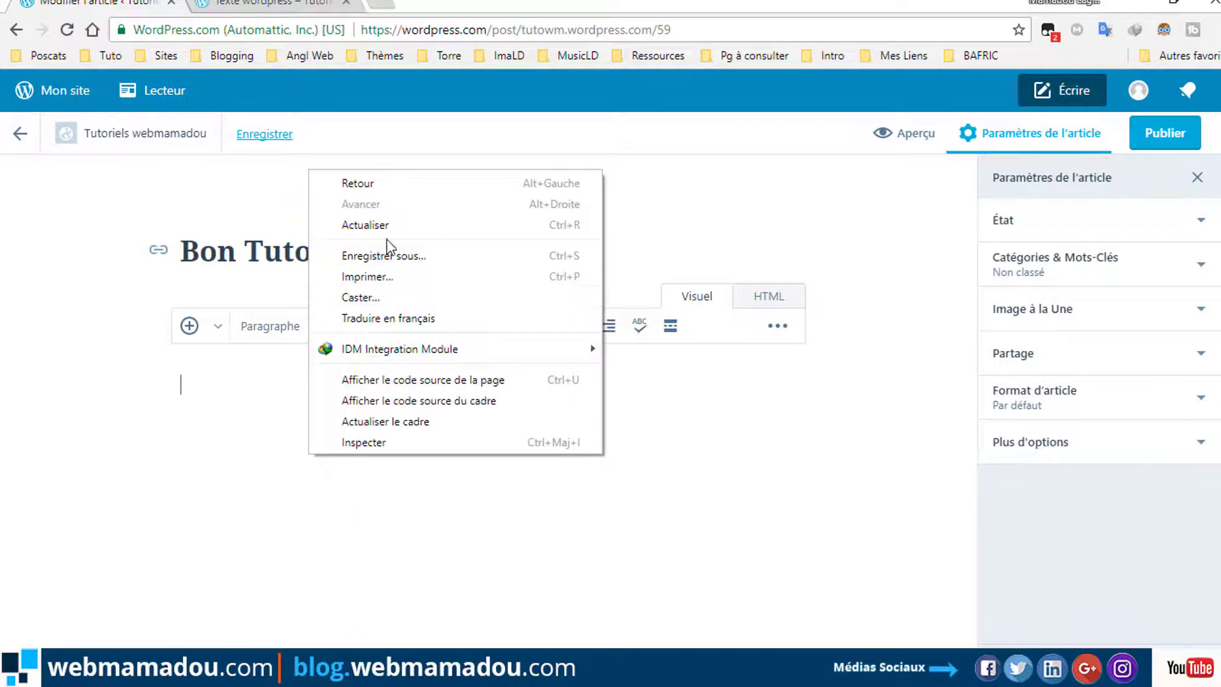
pyautogui.click(221, 445)
pyautogui.rightClick(237, 378)
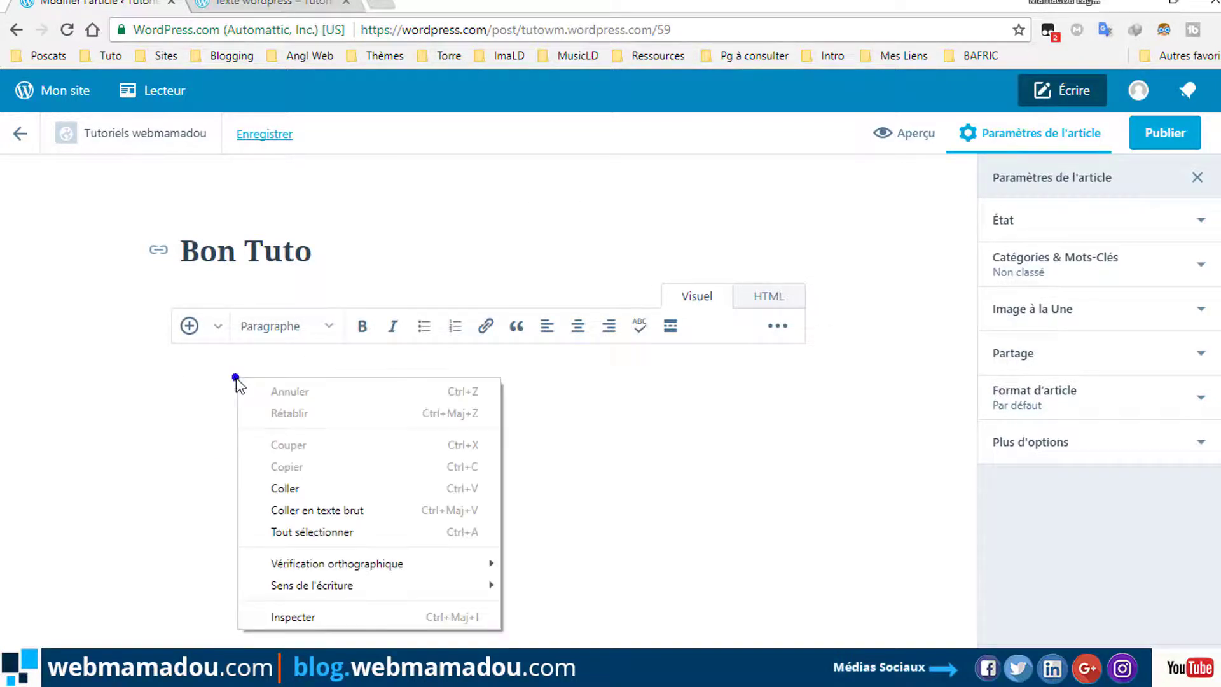
pyautogui.click(305, 496)
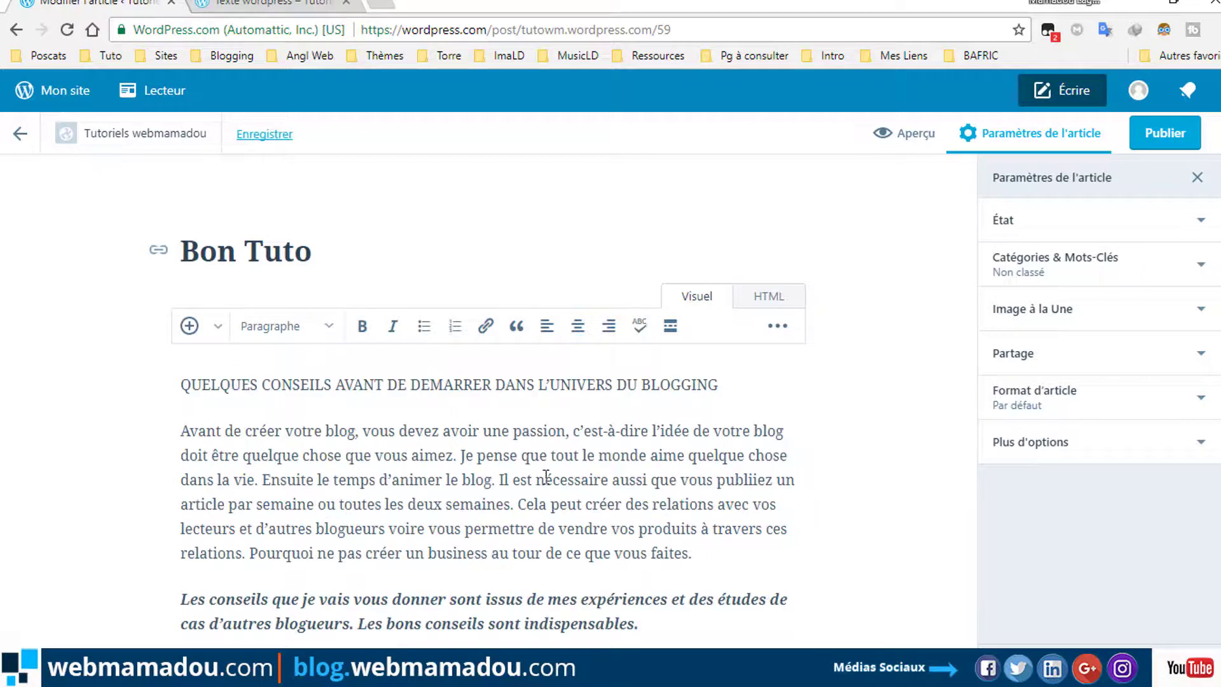
pyautogui.scroll(-5, 550, 502)
pyautogui.scroll(5, 574, 485)
pyautogui.scroll(-10, 724, 406)
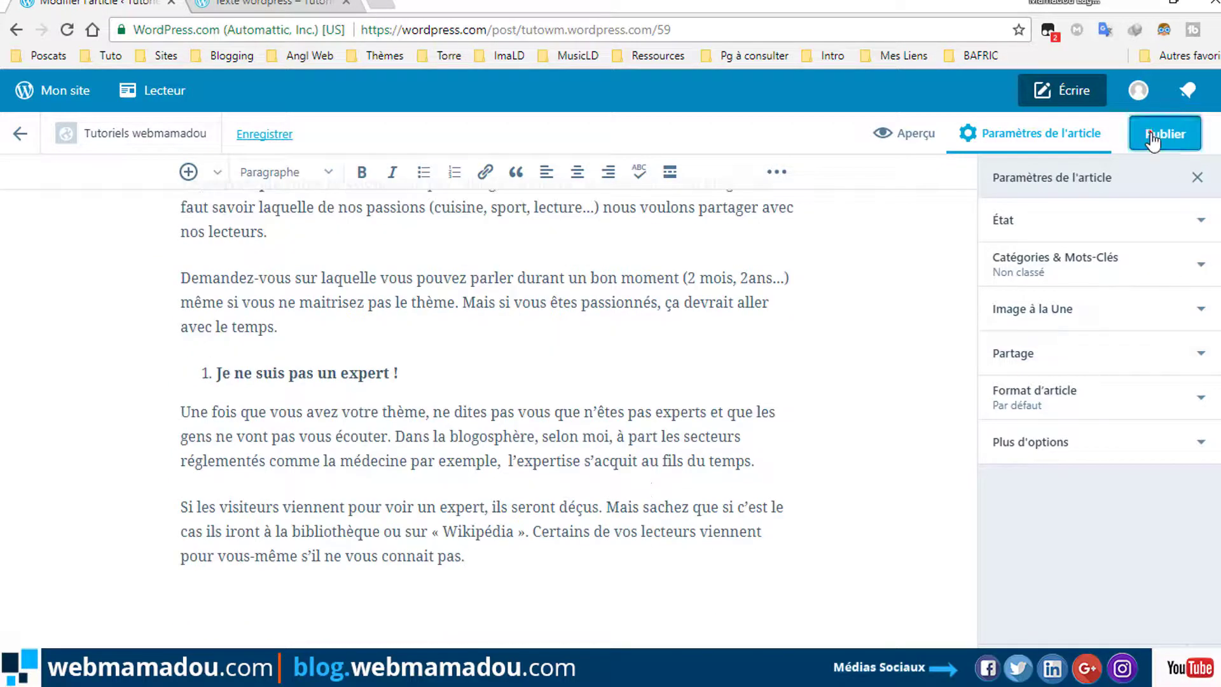
# Publish the Bon Tuto post and dismiss the published notice.
pyautogui.click(1152, 137)
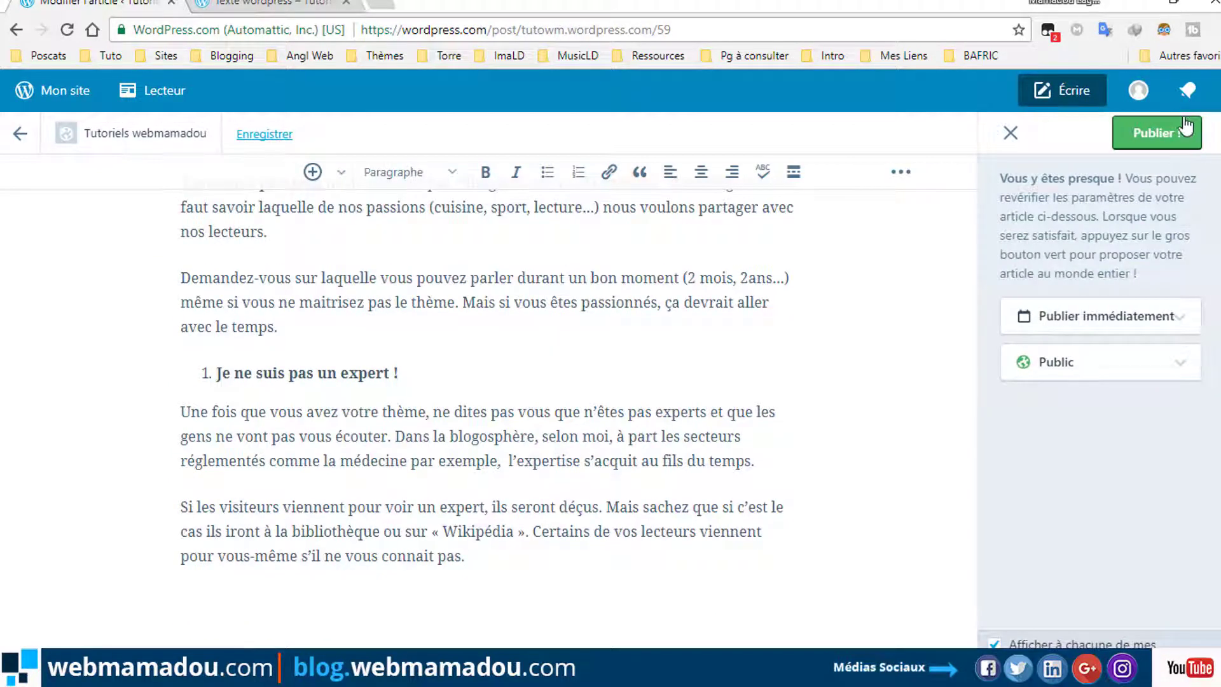
pyautogui.click(1167, 141)
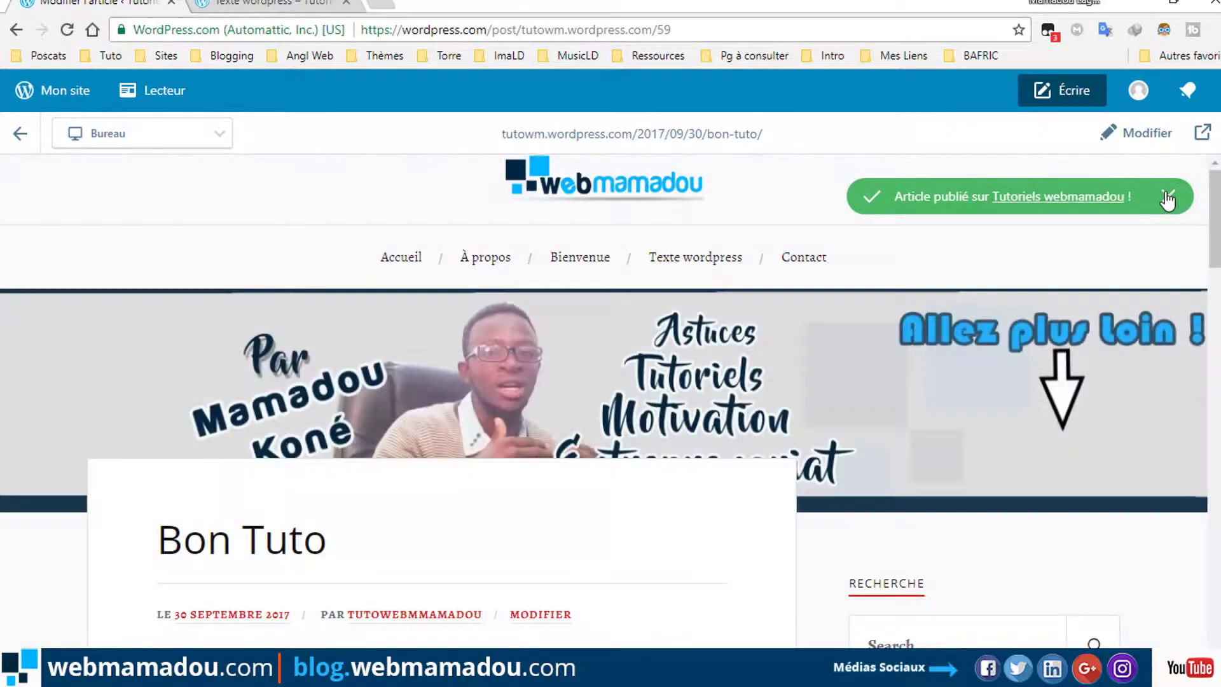
pyautogui.click(1167, 197)
# Open the previous post, Premier article de blog, from the Bon Tuto preview.
pyautogui.scroll(-20, 572, 449)
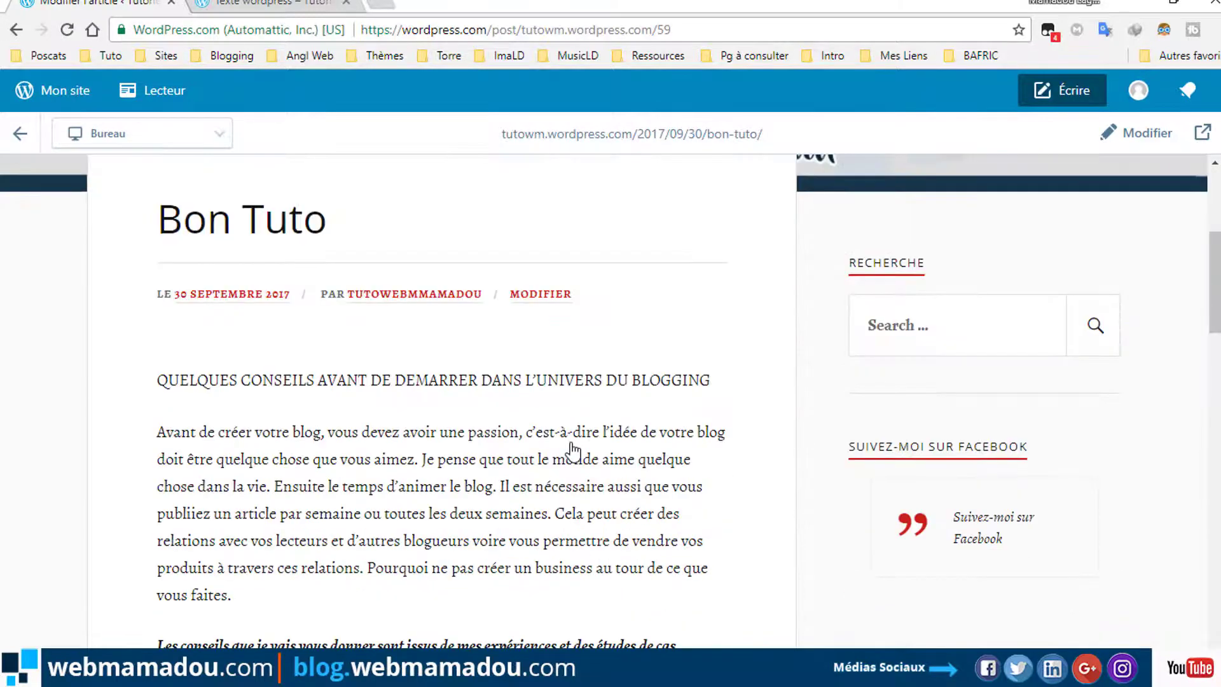
pyautogui.scroll(-5, 572, 449)
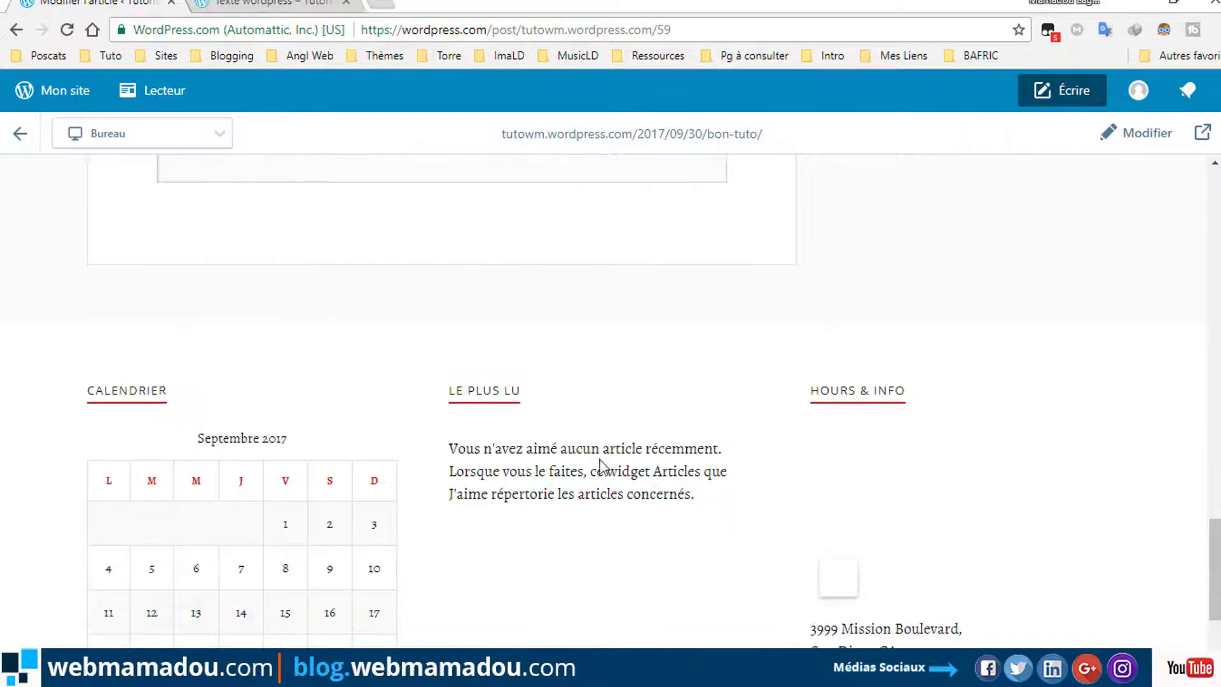
pyautogui.scroll(8, 674, 446)
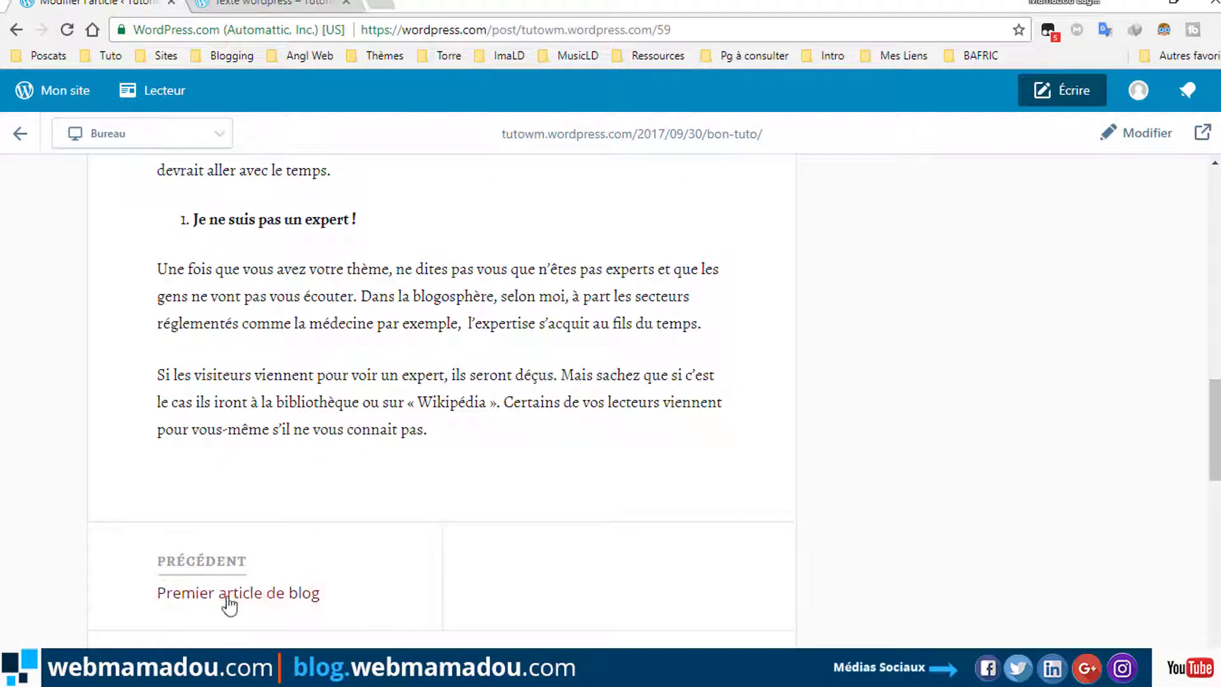
pyautogui.click(220, 592)
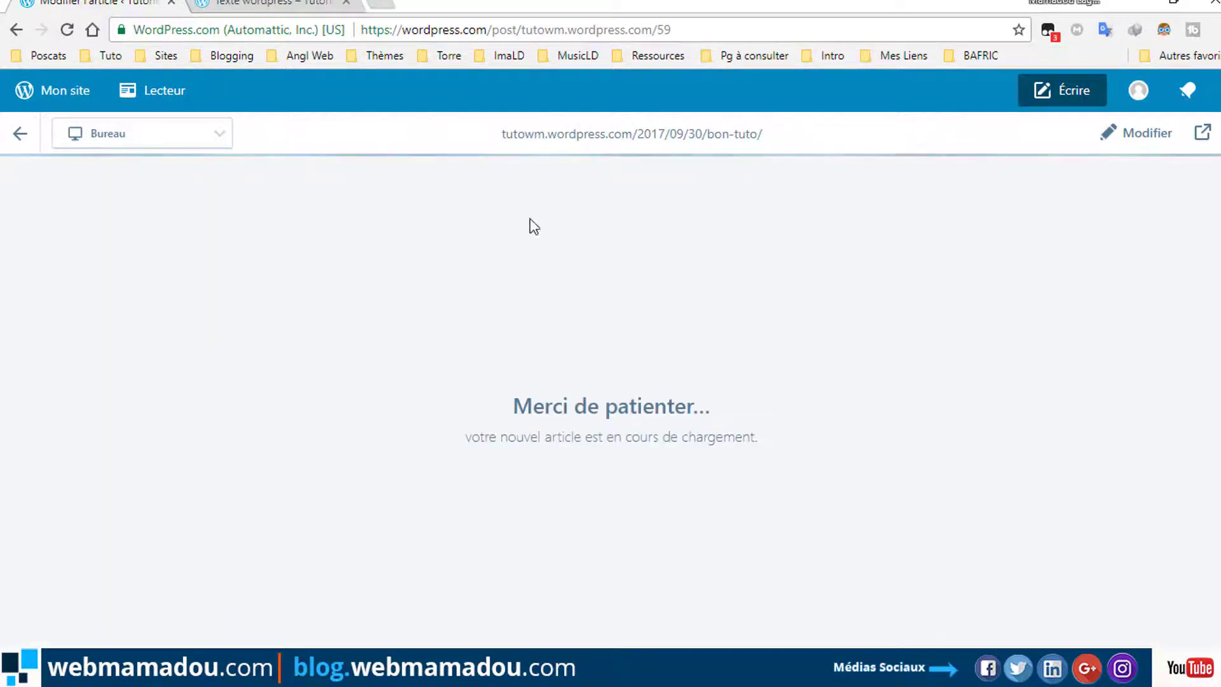
# Scroll the live blog home page to find the Bon Tuto excerpt.
pyautogui.click(269, 5)
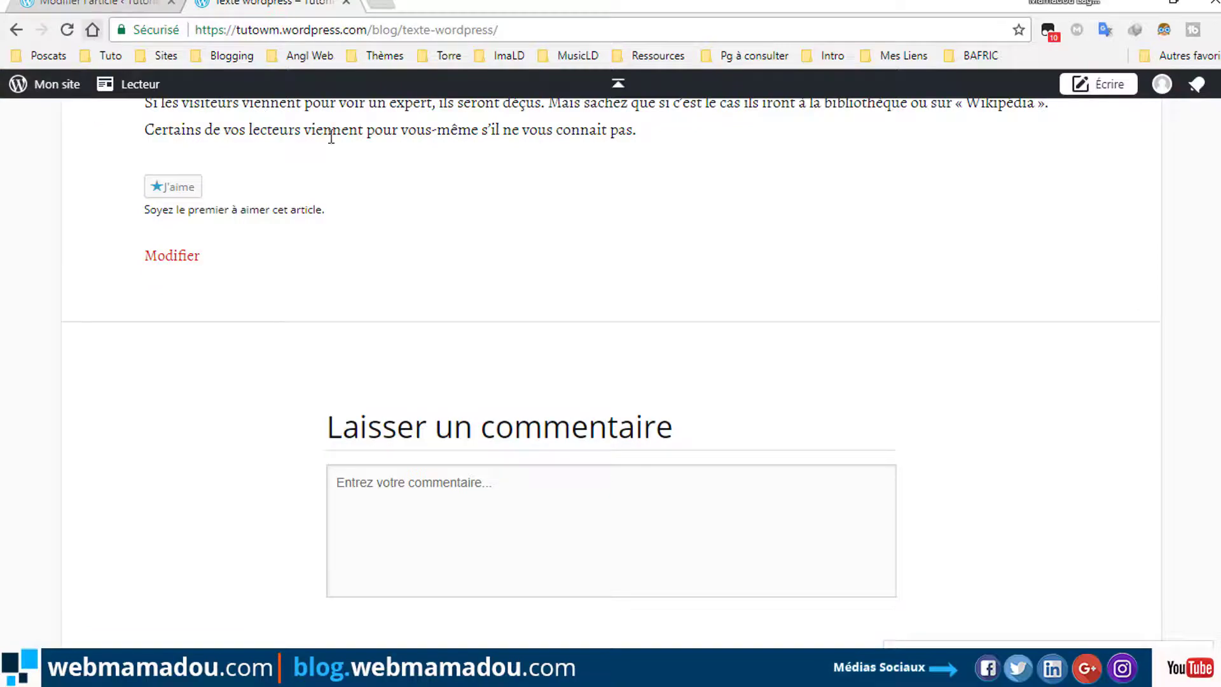
pyautogui.scroll(15, 611, 381)
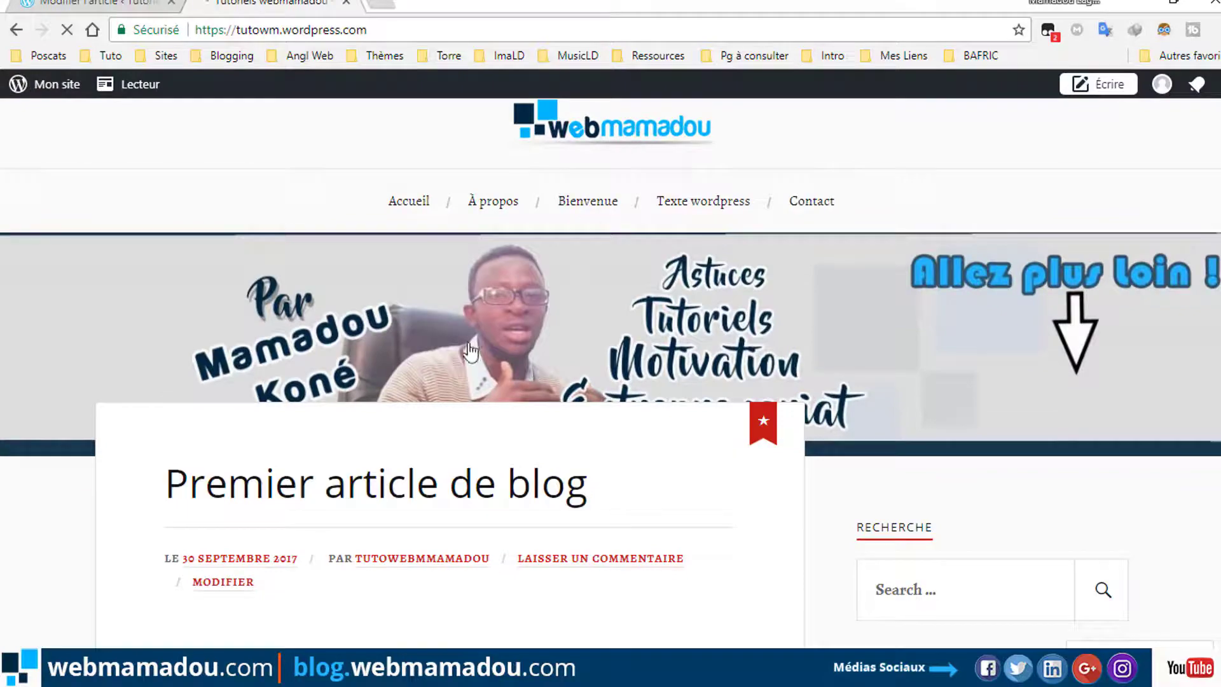
pyautogui.scroll(-3, 464, 429)
pyautogui.scroll(-8, 461, 474)
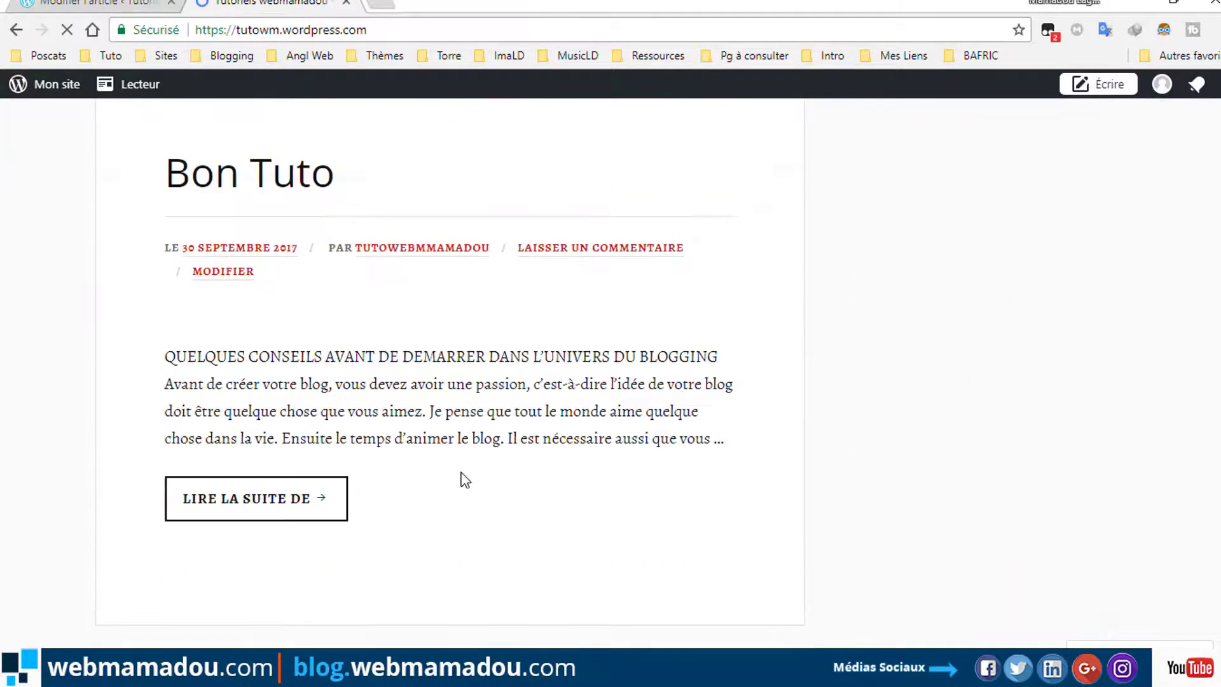
pyautogui.scroll(7, 457, 445)
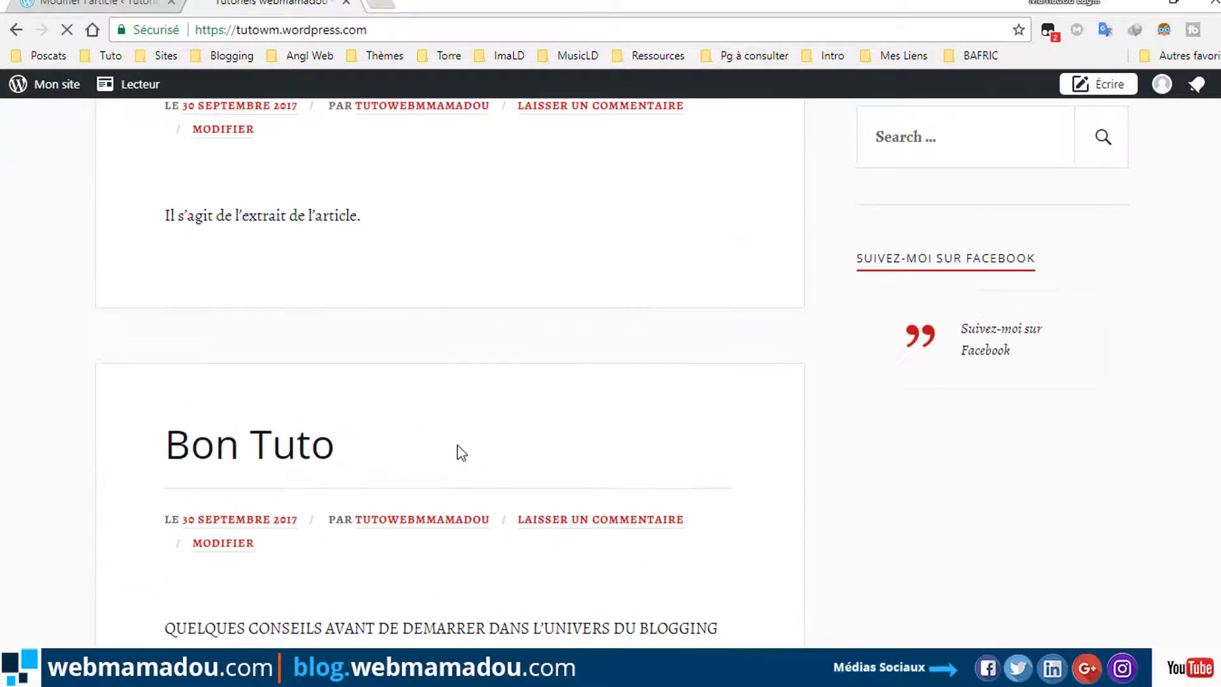
pyautogui.scroll(-1, 457, 445)
pyautogui.scroll(-3, 457, 445)
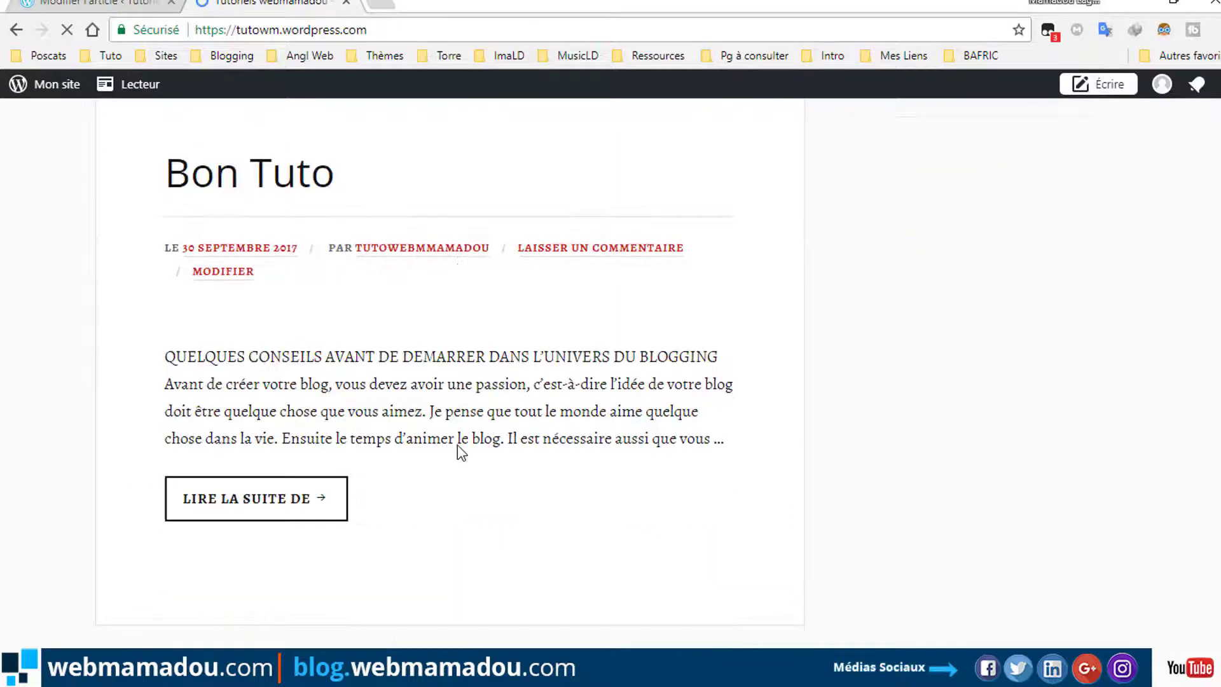
pyautogui.scroll(-2, 458, 445)
pyautogui.scroll(4, 472, 420)
pyautogui.scroll(3, 473, 417)
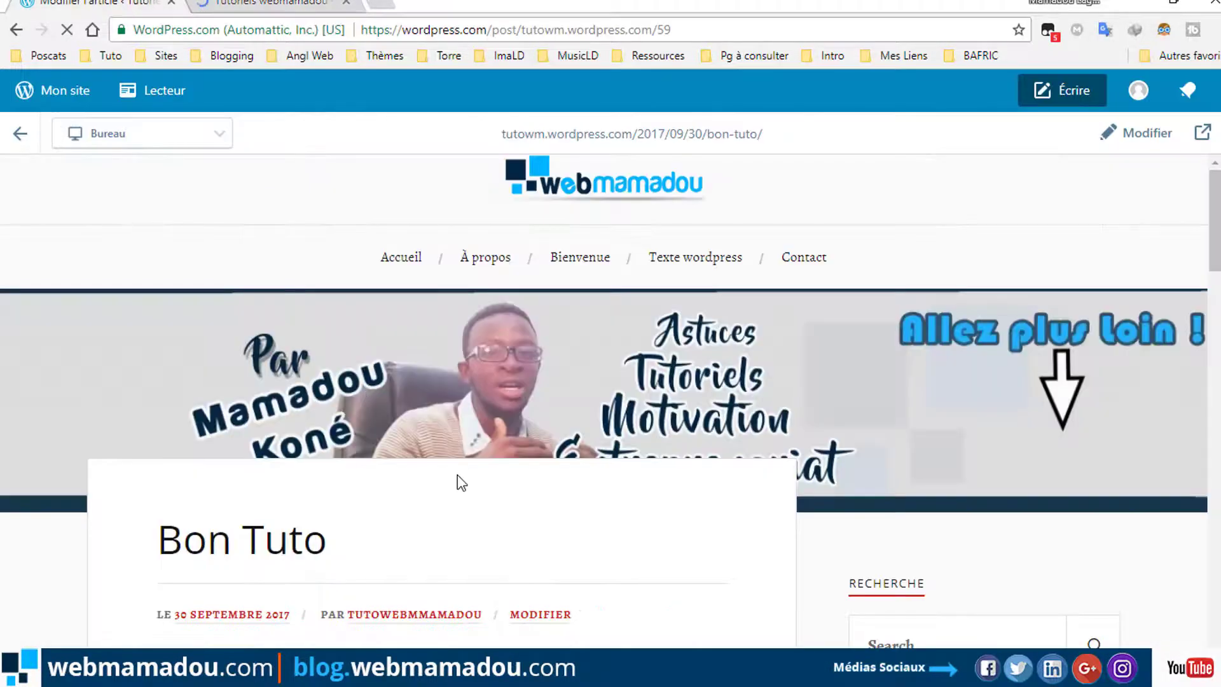
pyautogui.scroll(-20, 462, 483)
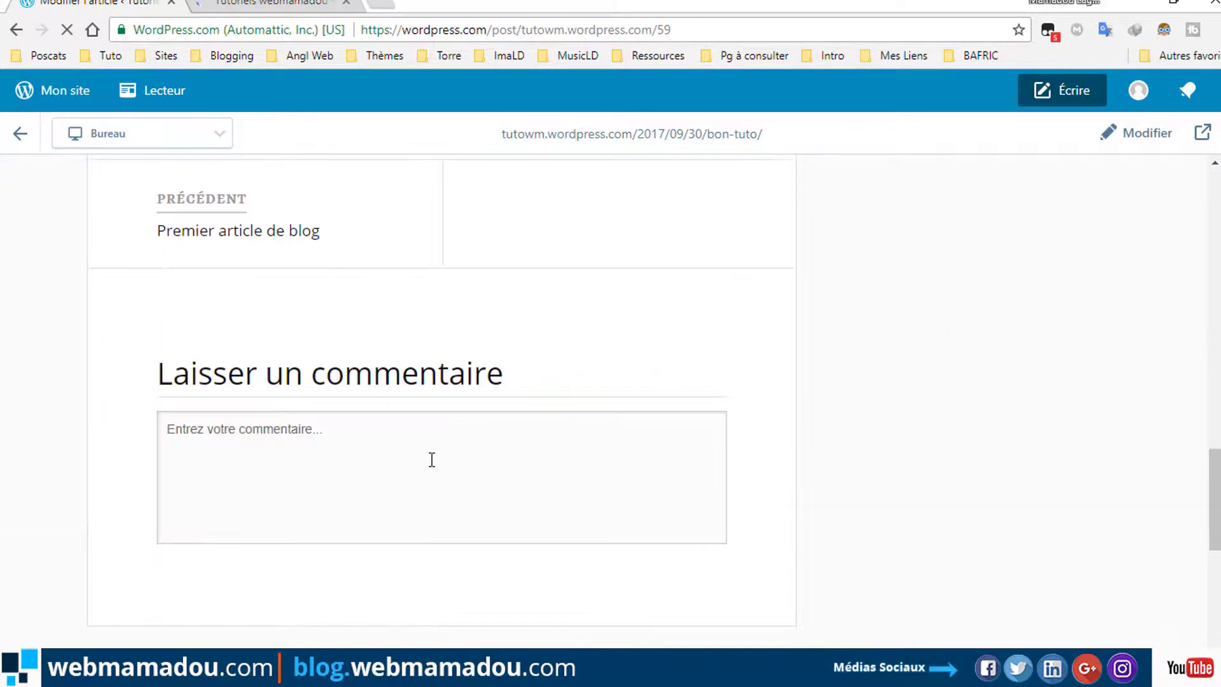
pyautogui.scroll(10, 784, 309)
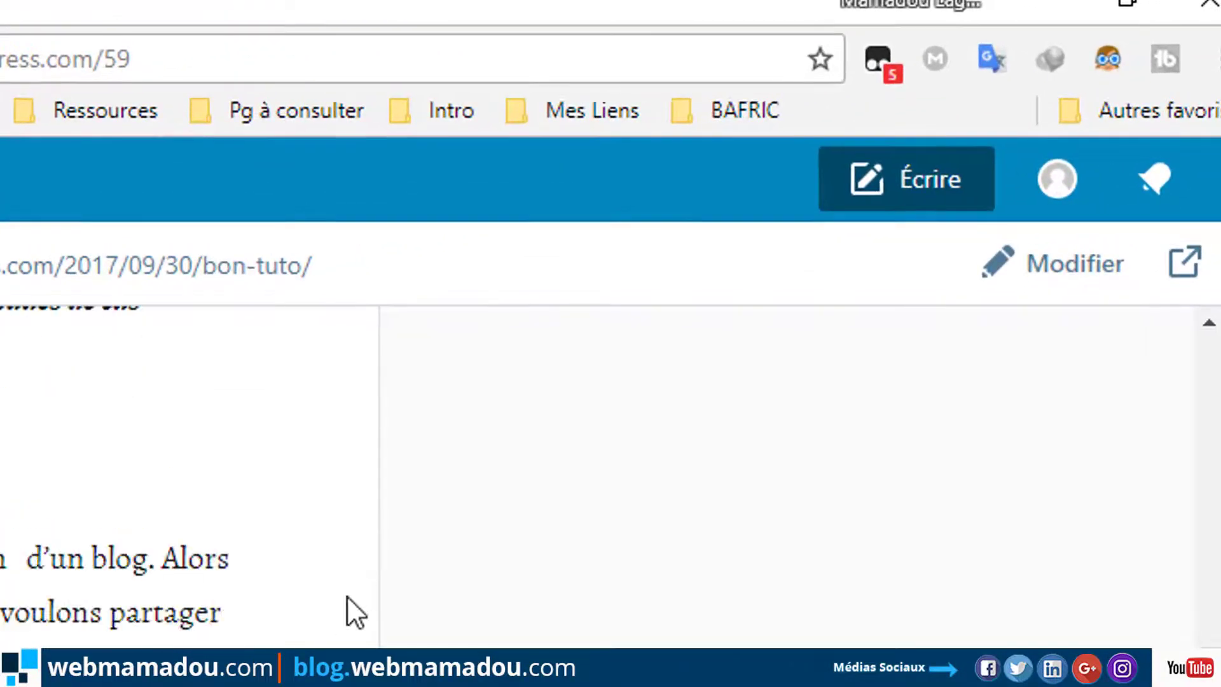
# Reopen Bon Tuto in the editor, leaving the preview, and add an empty line before 'Avant de créer…'.
pyautogui.click(1079, 261)
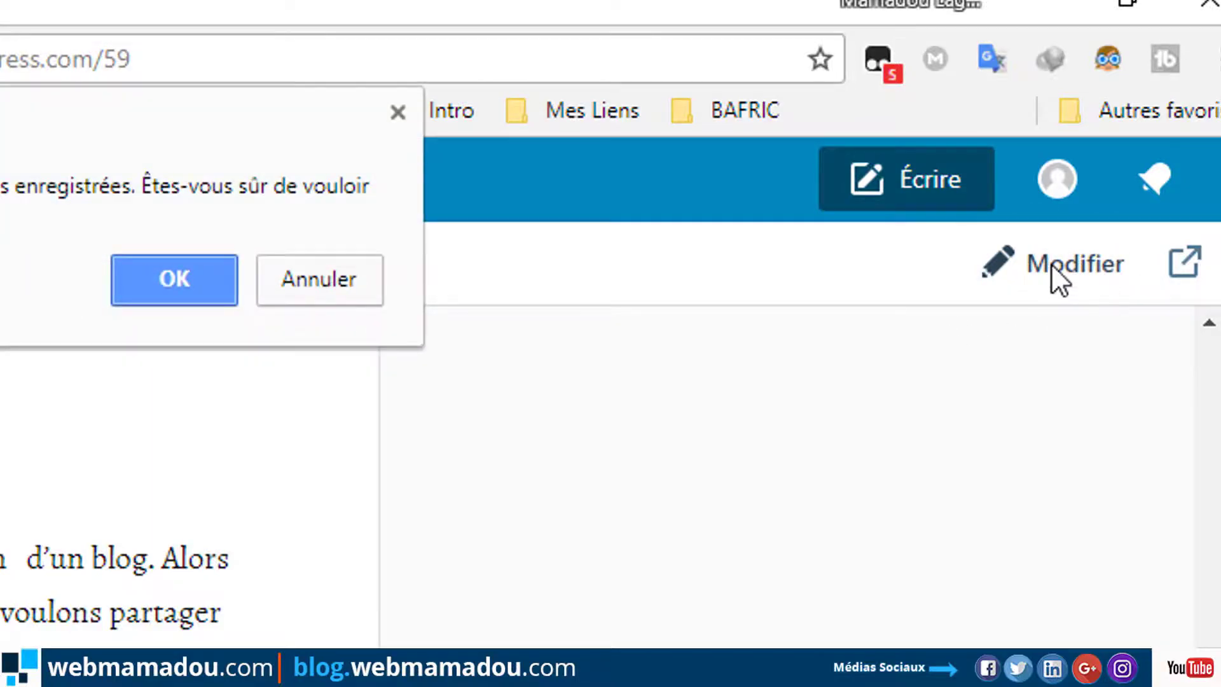
pyautogui.click(174, 280)
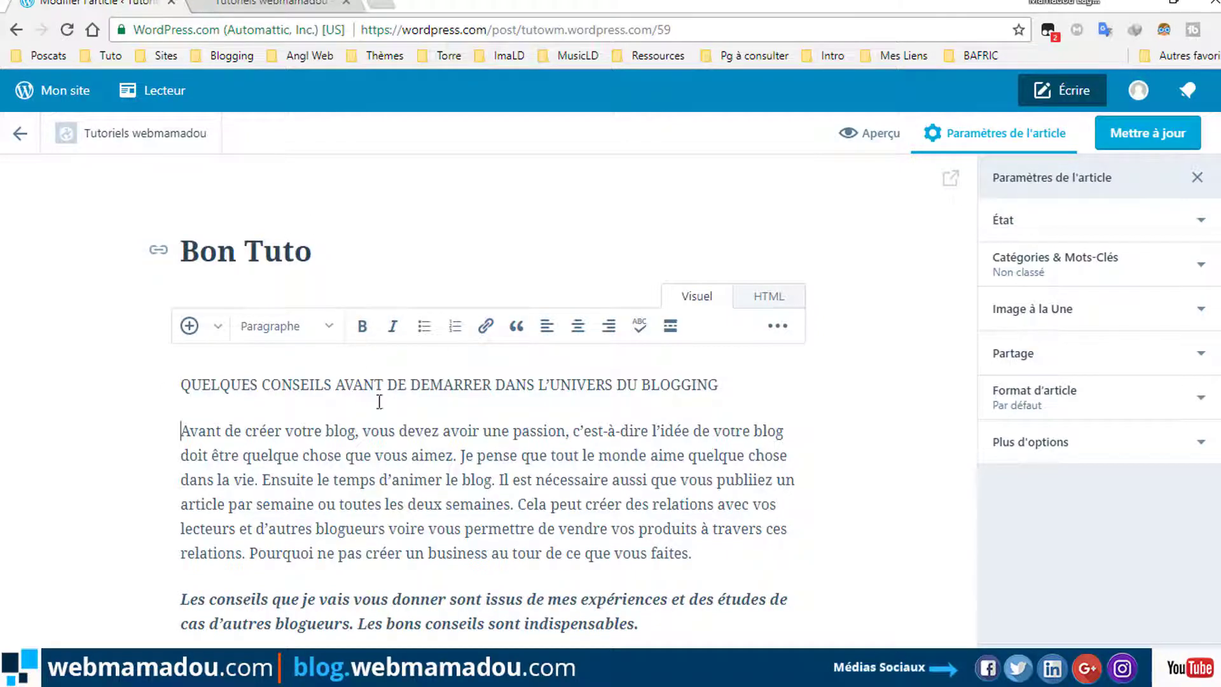
pyautogui.press('Return')
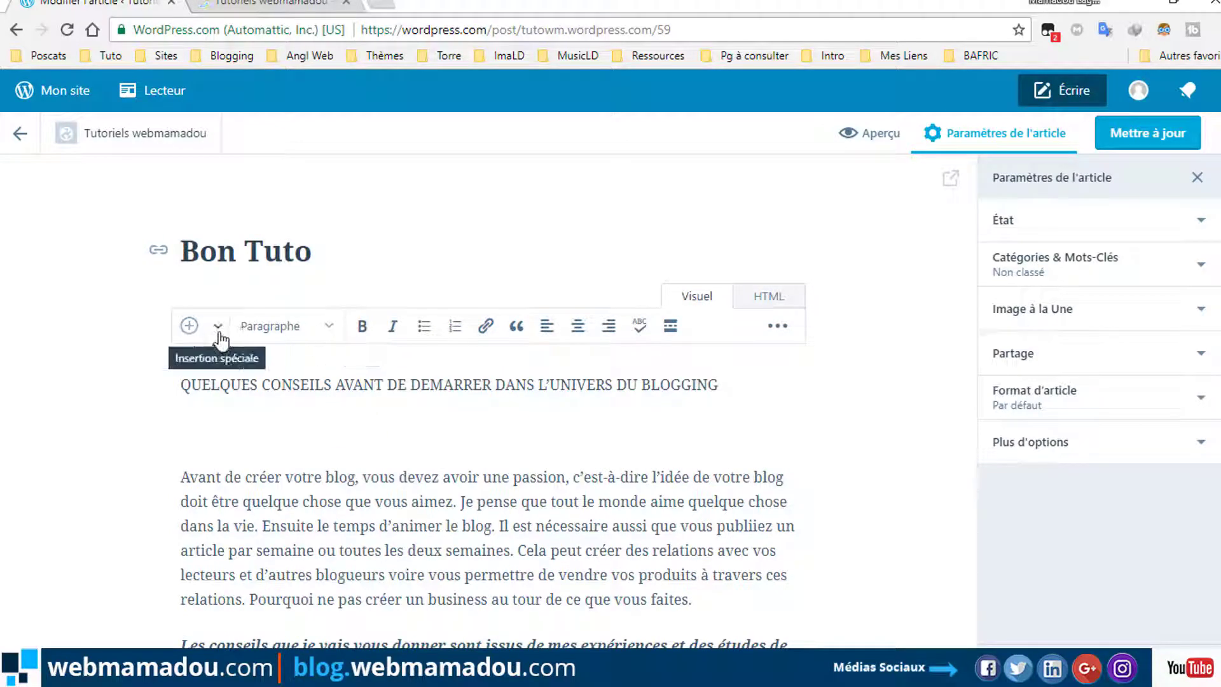
# Insert the first media library image, the blue-and-navy squares, below the Bon Tuto heading.
pyautogui.click(192, 330)
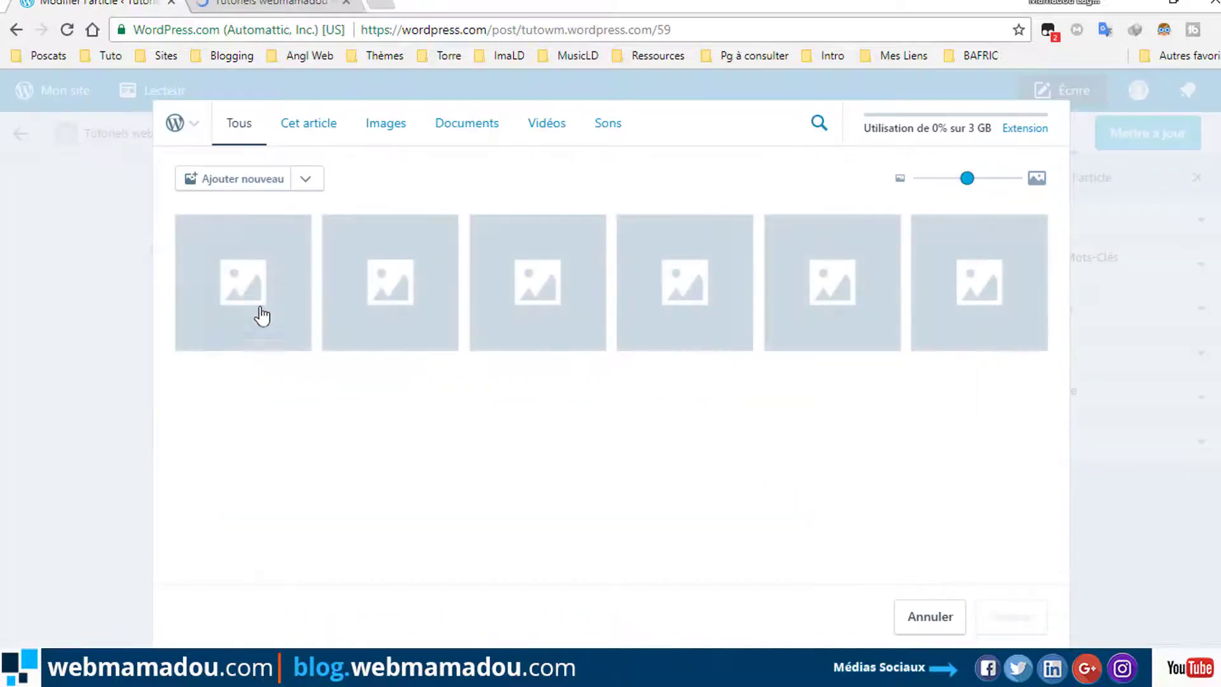
pyautogui.click(227, 305)
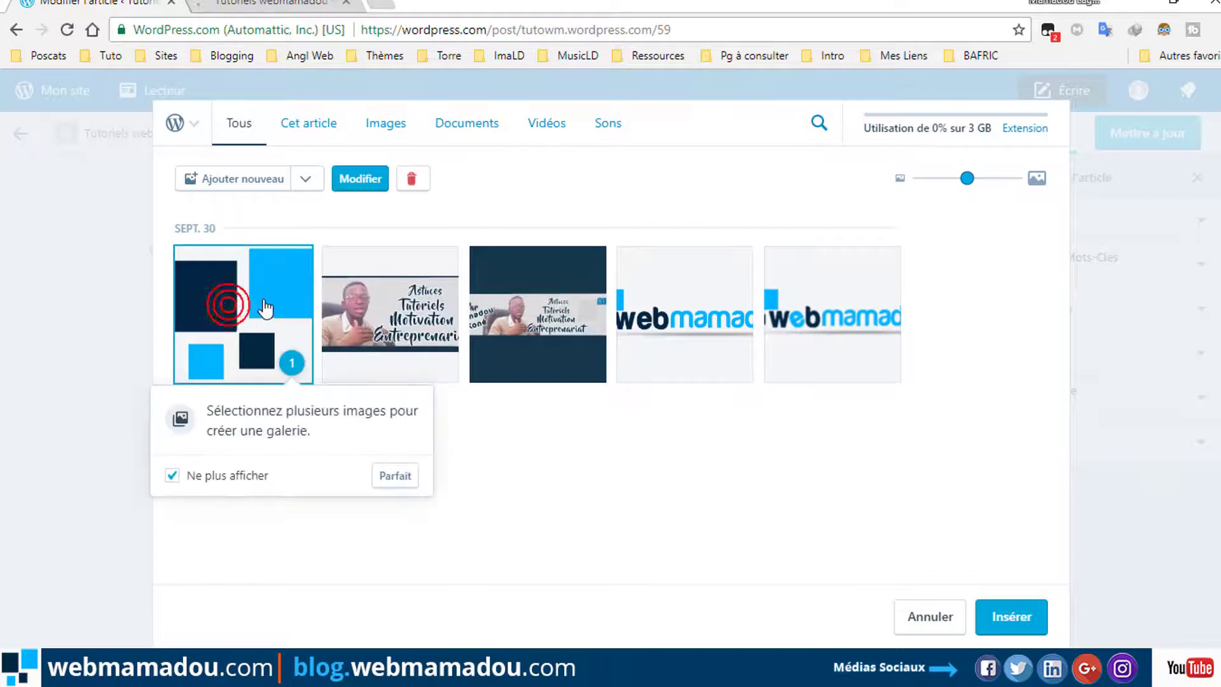
pyautogui.click(1009, 613)
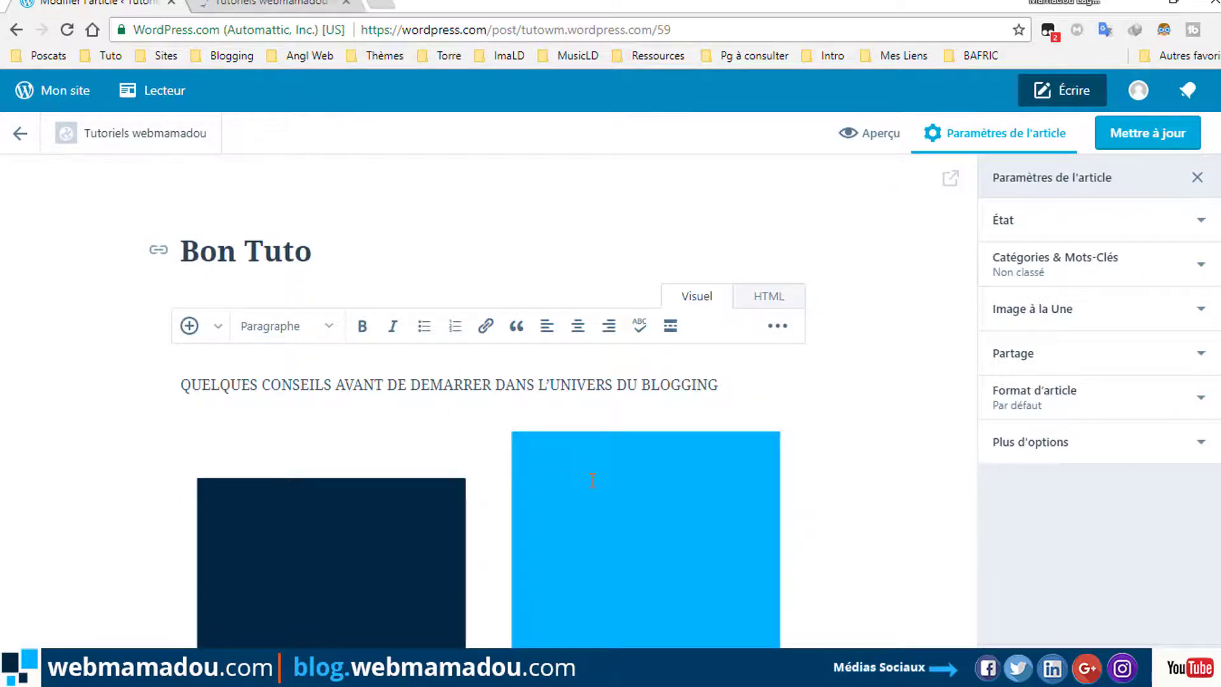
pyautogui.scroll(-2, 629, 437)
pyautogui.click(630, 438)
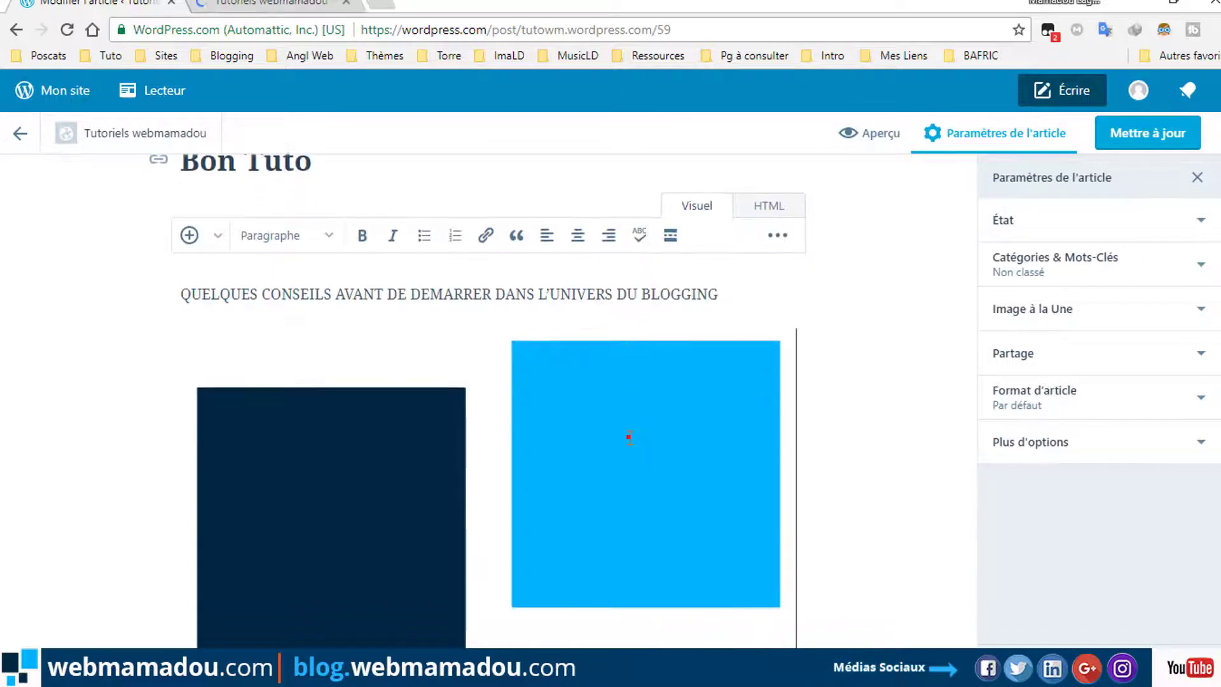